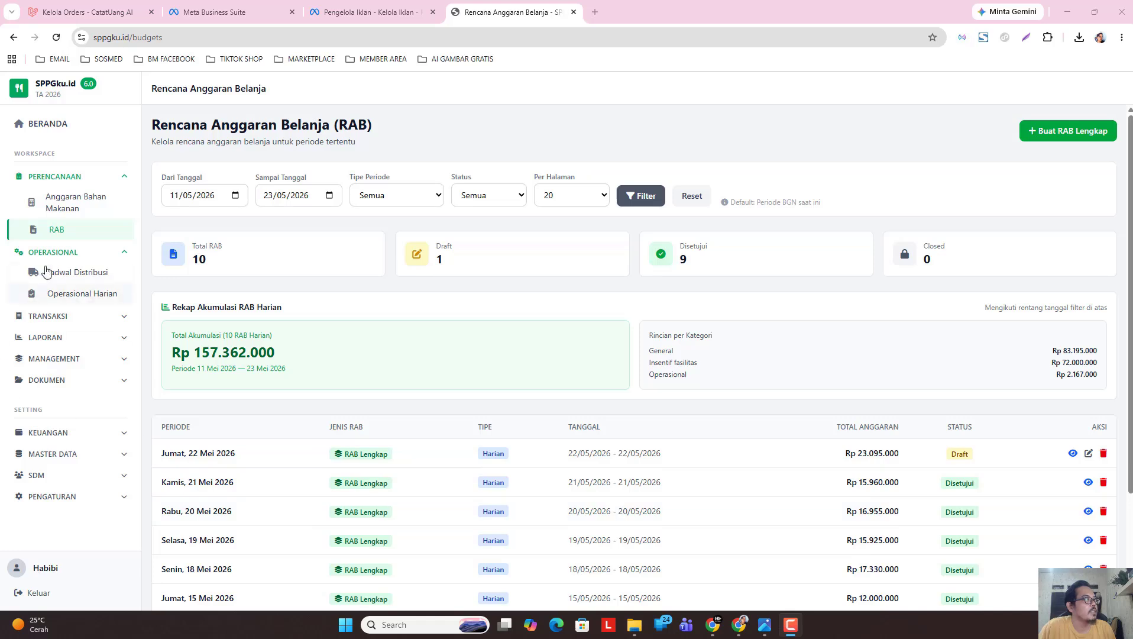
Open the distribution schedule list from the OPERASIONAL menu.
{"action": "left_click", "coordinate": [76, 253]}
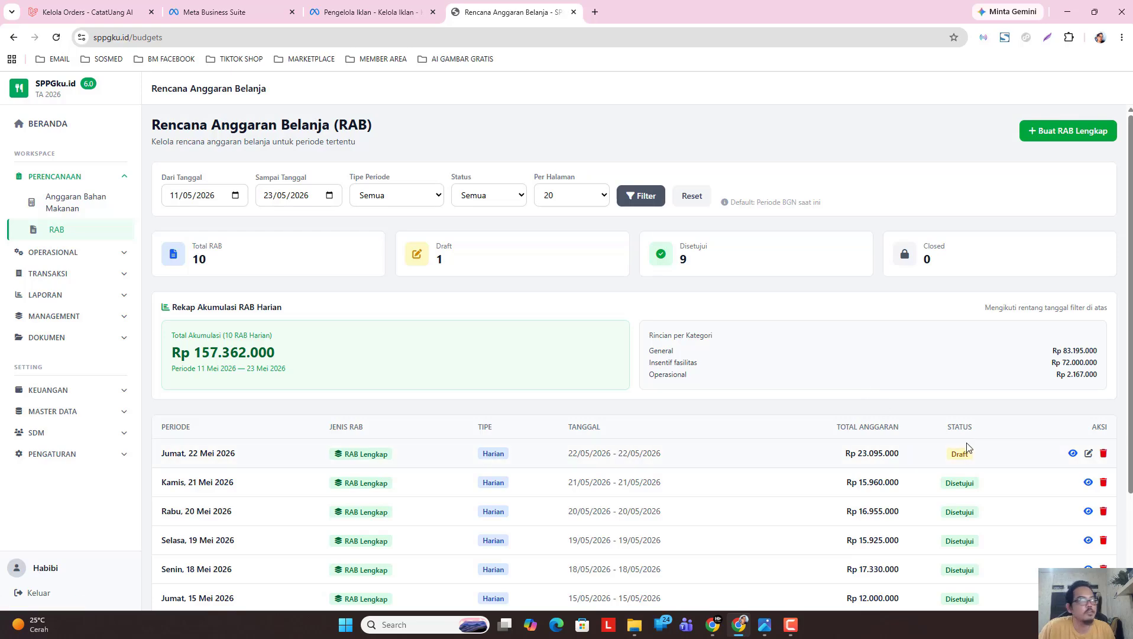
{"action": "left_click", "coordinate": [86, 254]}
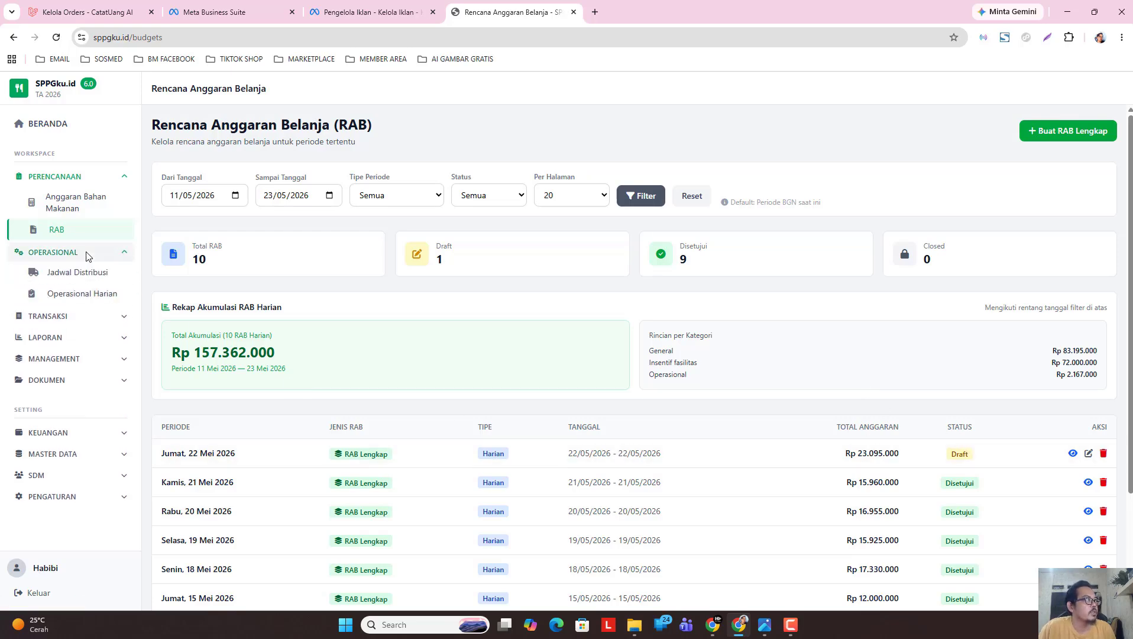
{"action": "left_click", "coordinate": [77, 271]}
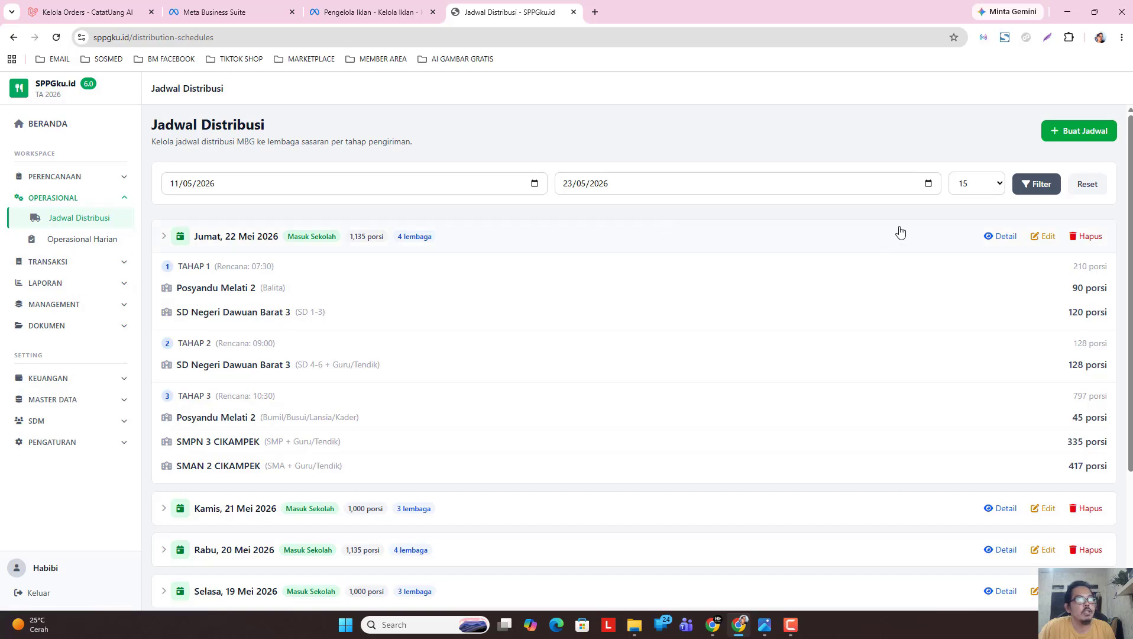
View the full distribution details for Jumat 22 Mei 2026, then return to the schedule list.
{"action": "left_click", "coordinate": [635, 246]}
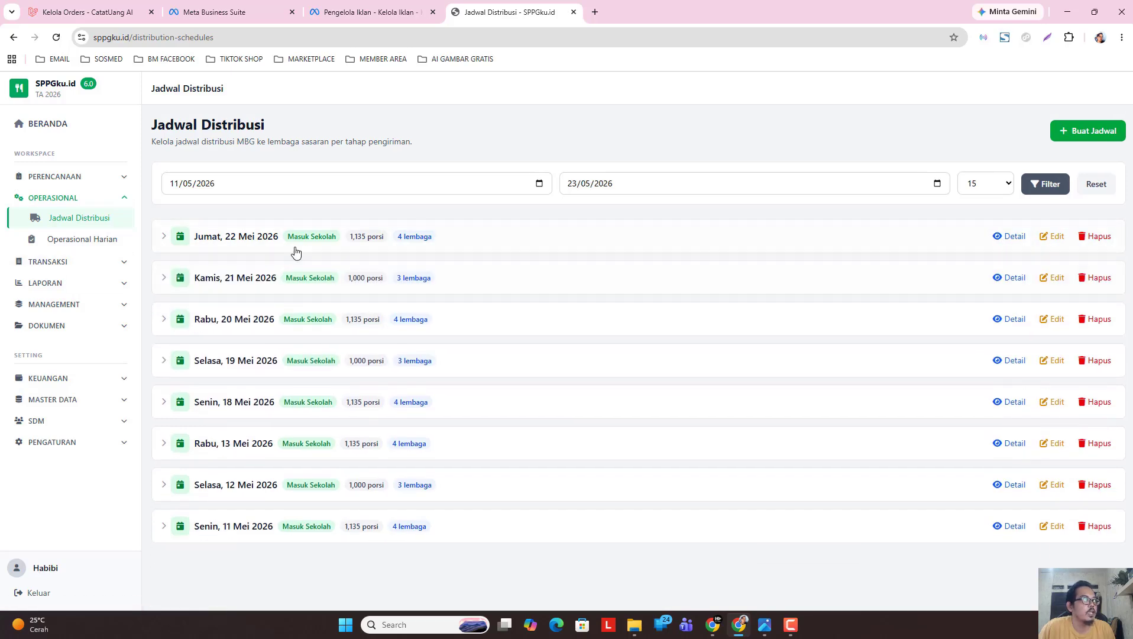
{"action": "left_click", "coordinate": [1011, 237]}
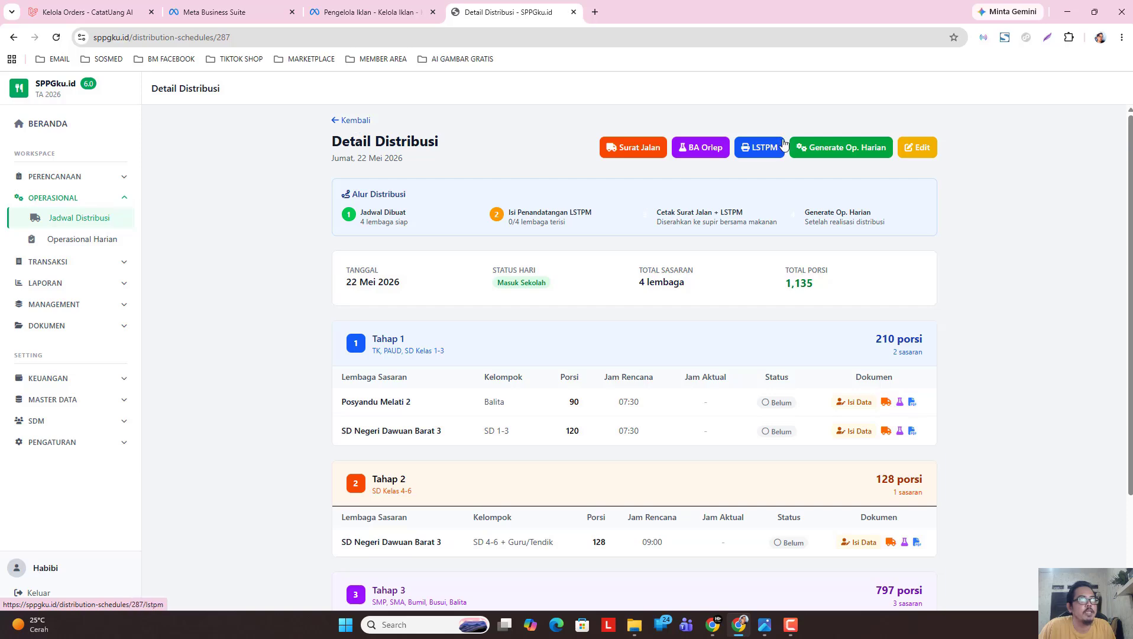
{"action": "left_click", "coordinate": [353, 122]}
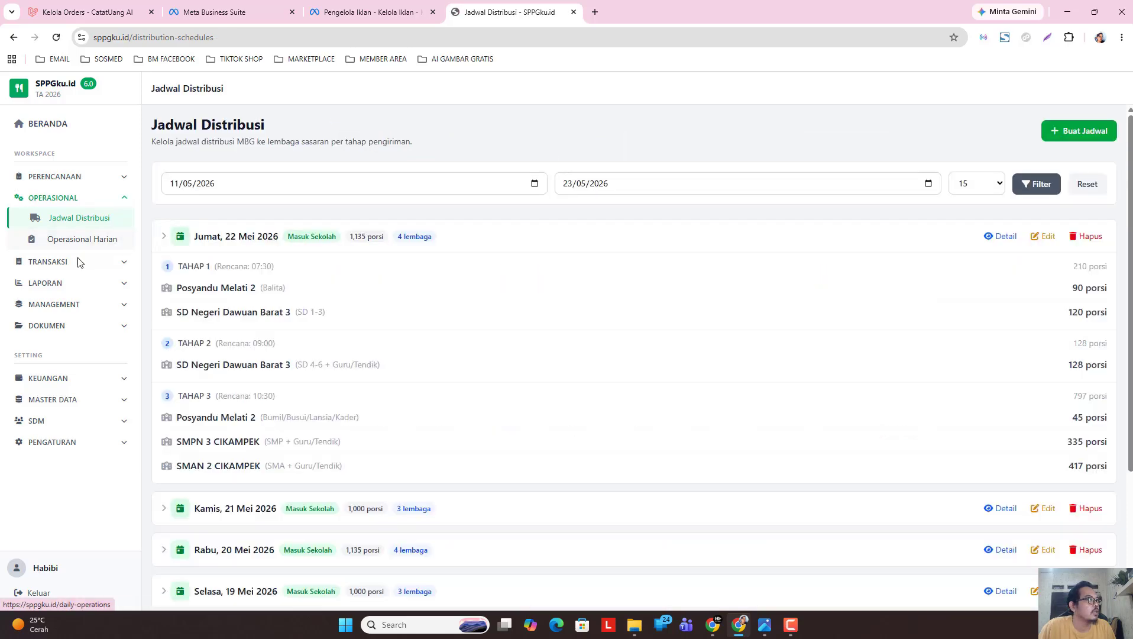
{"action": "left_click", "coordinate": [76, 262]}
Open Pembelian Bahan and collapse the two 22/05 purchase order rows.
{"action": "left_click", "coordinate": [76, 287]}
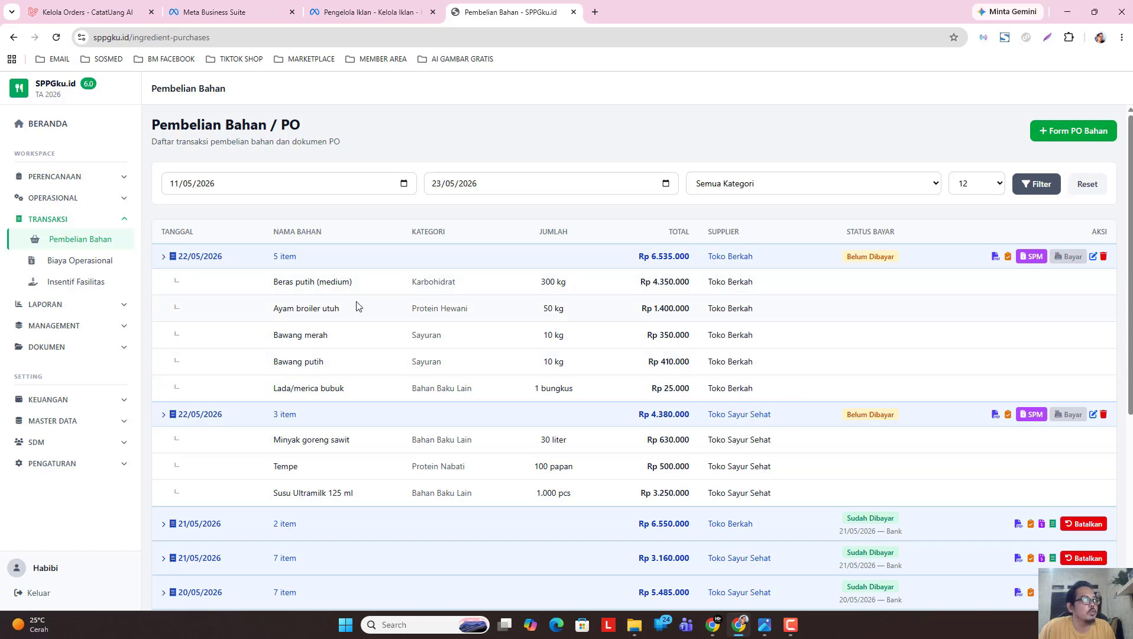
{"action": "left_click", "coordinate": [926, 260]}
{"action": "left_click", "coordinate": [905, 283]}
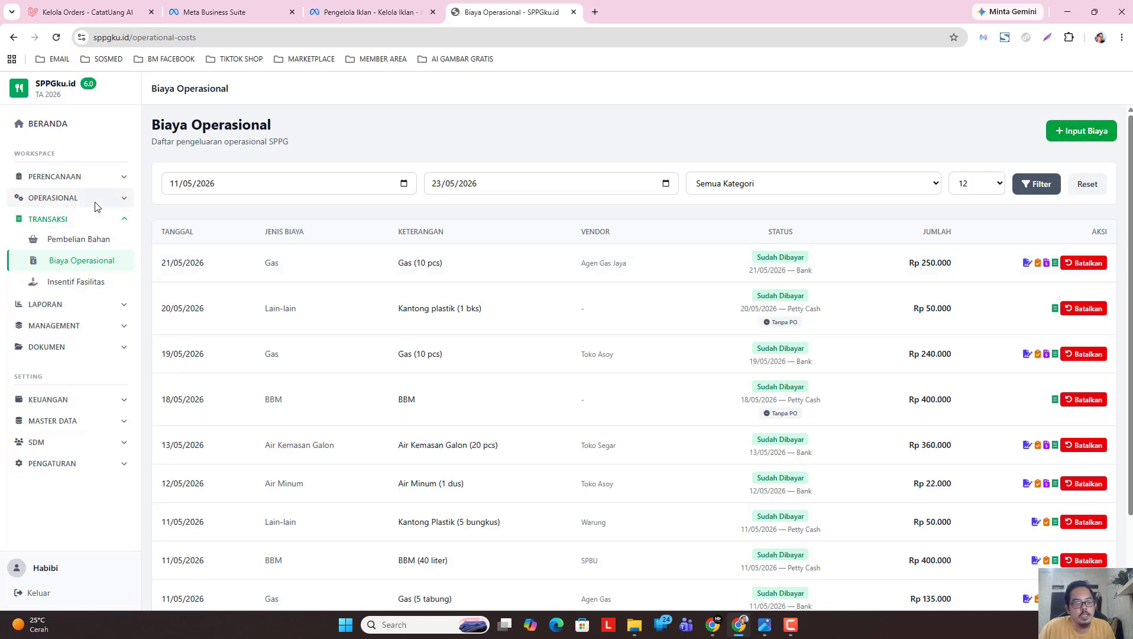
Open Insentif Fasilitas and scroll through the Rp 72.000.000 incentive table.
{"action": "left_click", "coordinate": [78, 283]}
{"action": "scroll", "coordinate": [973, 446], "scroll_direction": "down", "scroll_amount": 2}
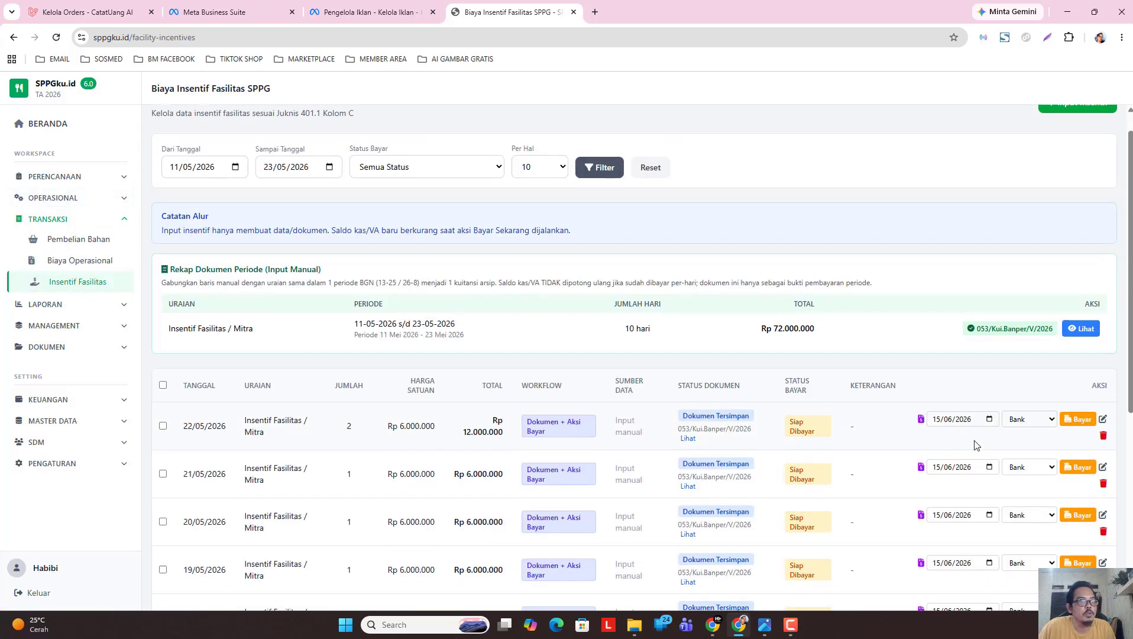
{"action": "scroll", "coordinate": [974, 448], "scroll_direction": "up", "scroll_amount": 1}
{"action": "scroll", "coordinate": [975, 447], "scroll_direction": "down", "scroll_amount": 1}
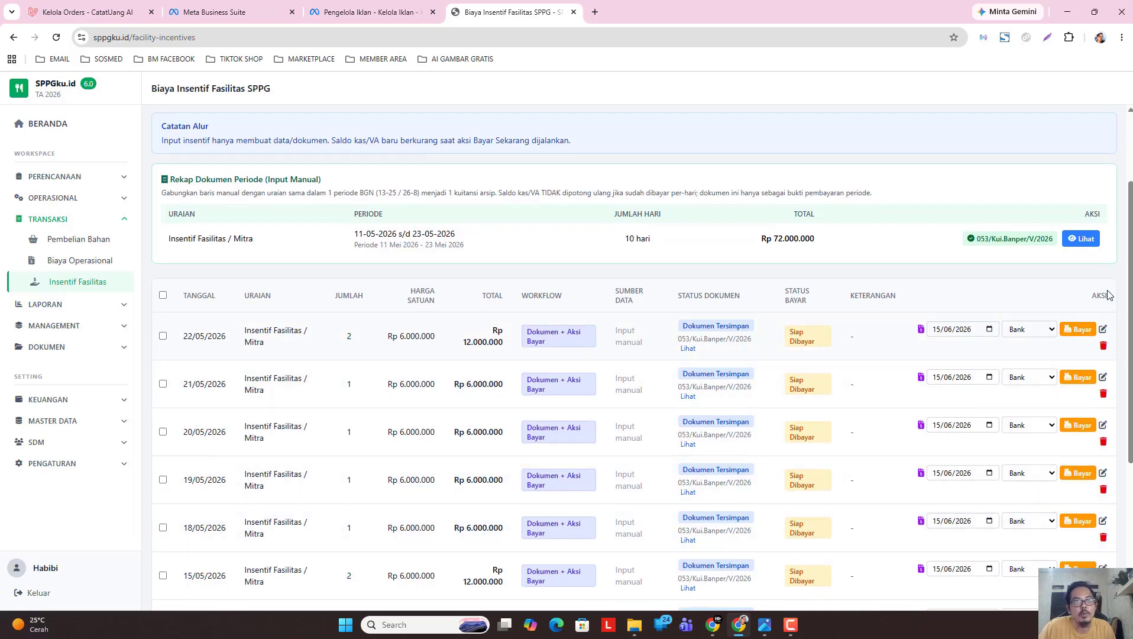
{"action": "left_click_drag", "start_coordinate": [1127, 260], "coordinate": [1127, 396]}
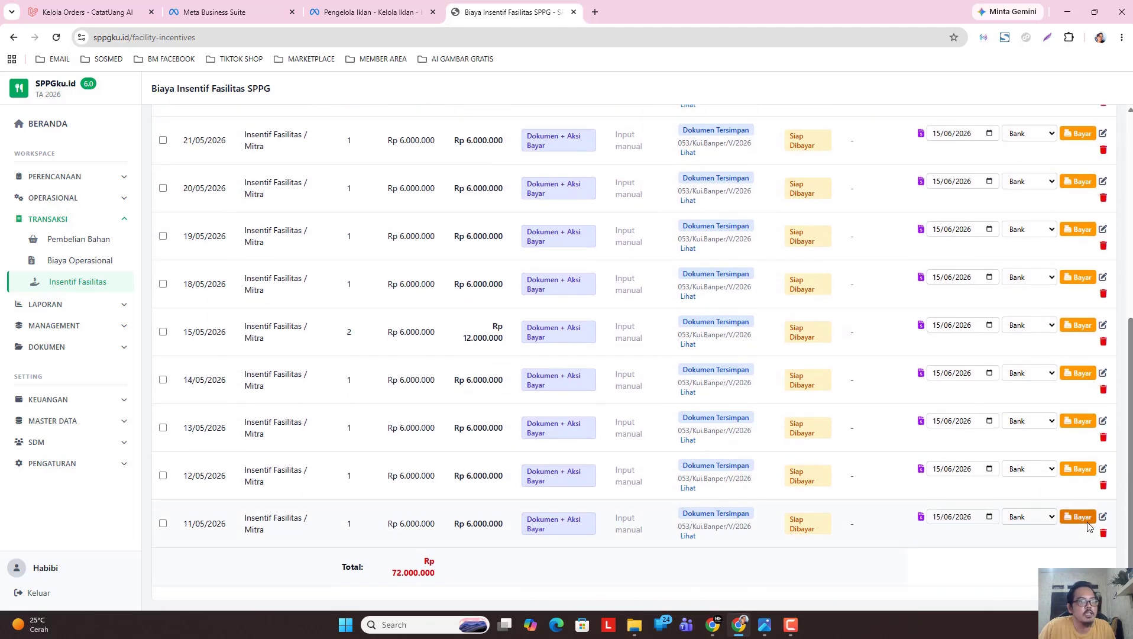
{"action": "left_click_drag", "start_coordinate": [1128, 516], "coordinate": [1129, 314]}
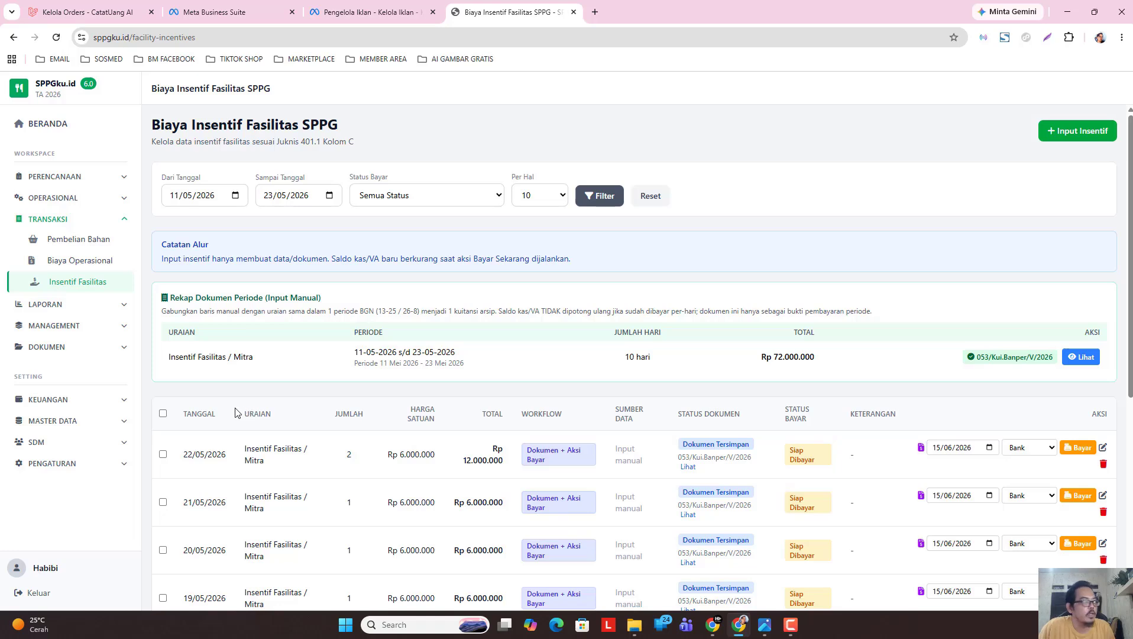
Expand SDM, then collapse the TRANSAKSI and SDM sidebar groups.
{"action": "left_click", "coordinate": [70, 443]}
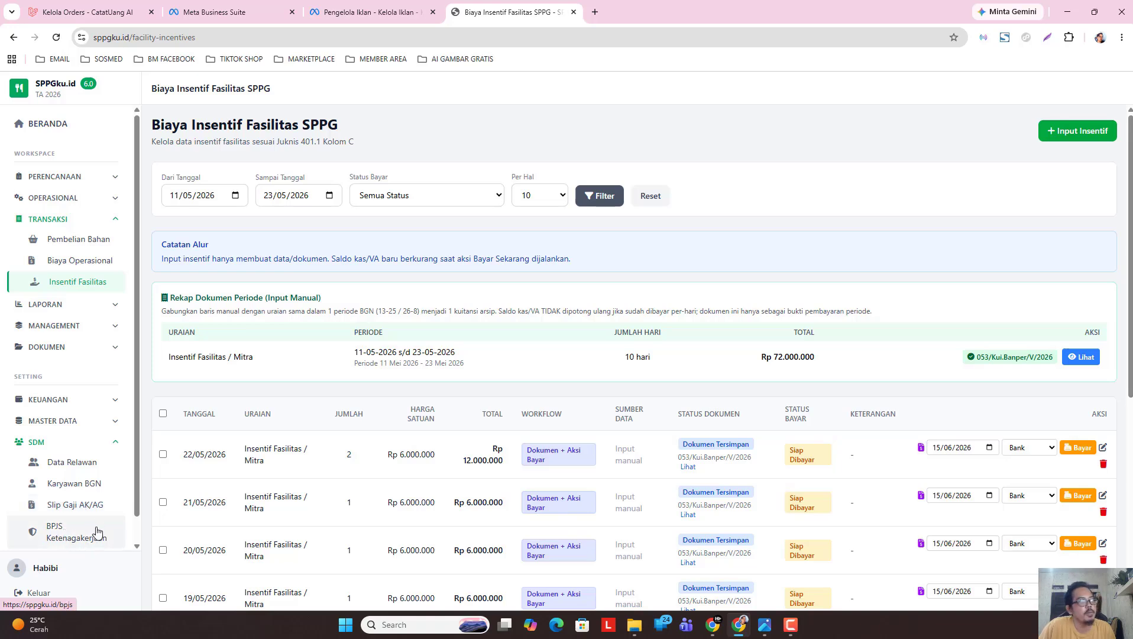
{"action": "scroll", "coordinate": [132, 455], "scroll_direction": "down", "scroll_amount": 1}
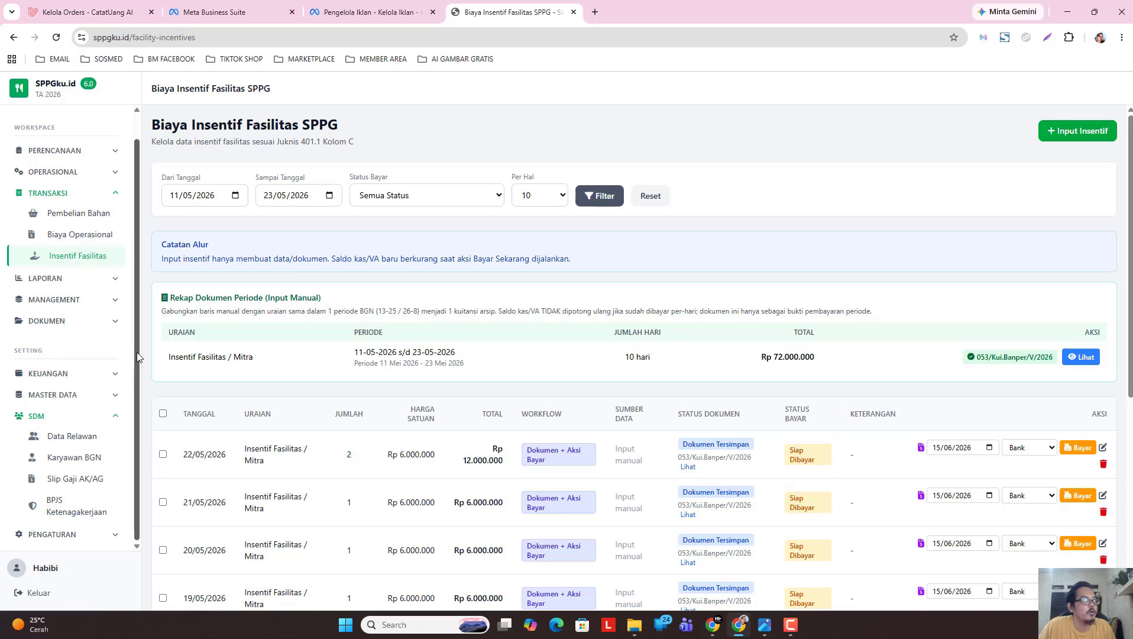
{"action": "scroll", "coordinate": [137, 355], "scroll_direction": "up", "scroll_amount": 1}
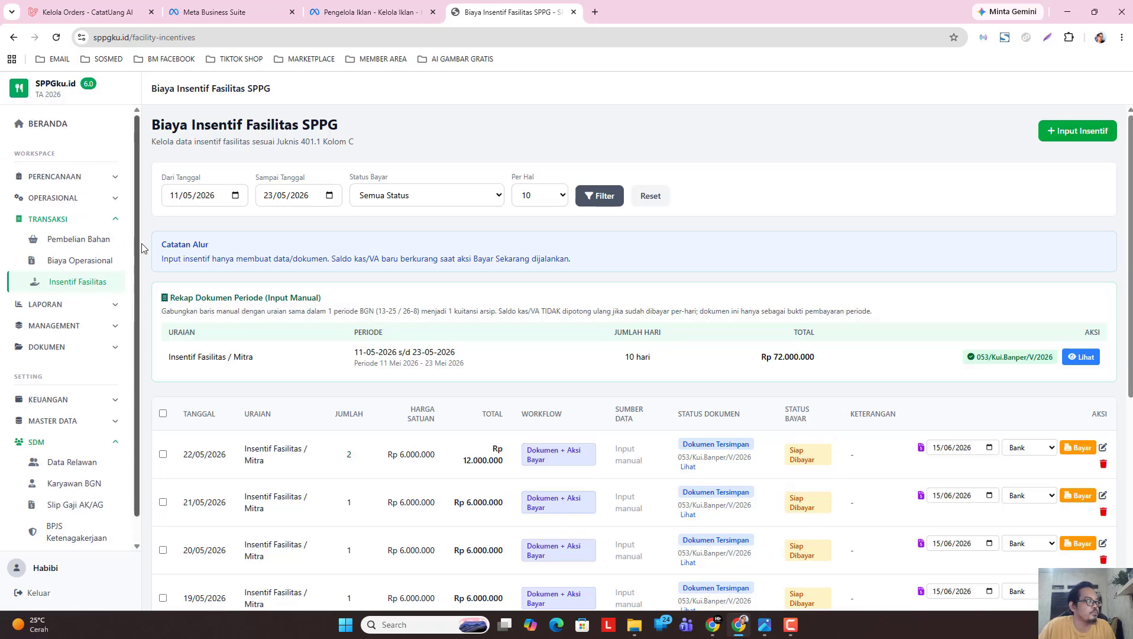
{"action": "left_click", "coordinate": [77, 219]}
{"action": "left_click", "coordinate": [67, 380]}
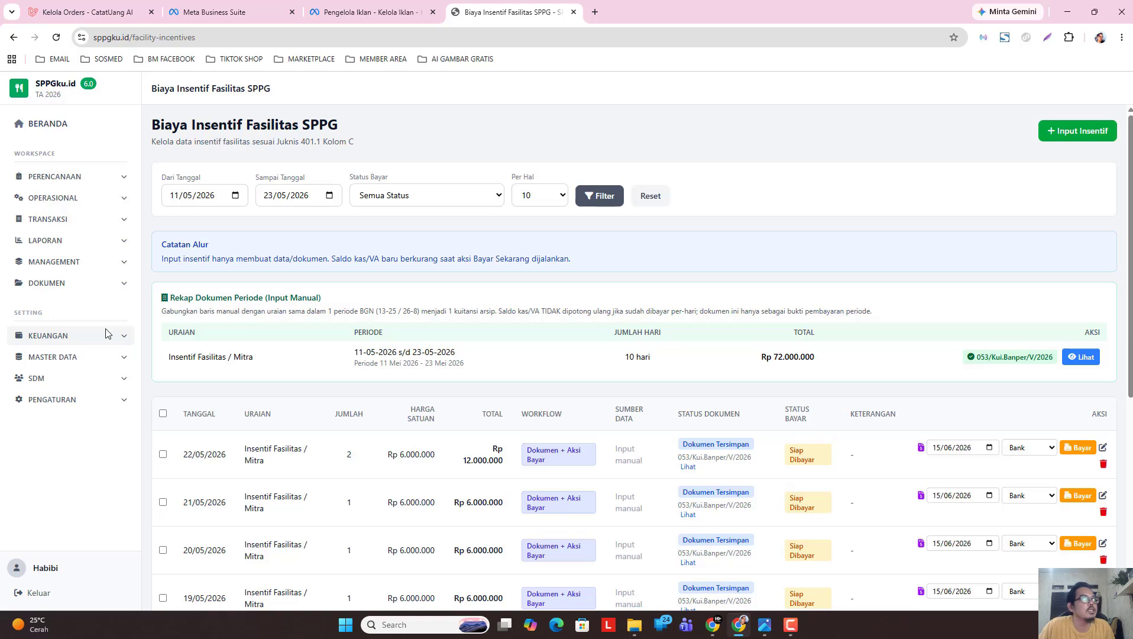
Open the Jadwal Distribusi list from the OPERASIONAL menu.
{"action": "left_click", "coordinate": [91, 201]}
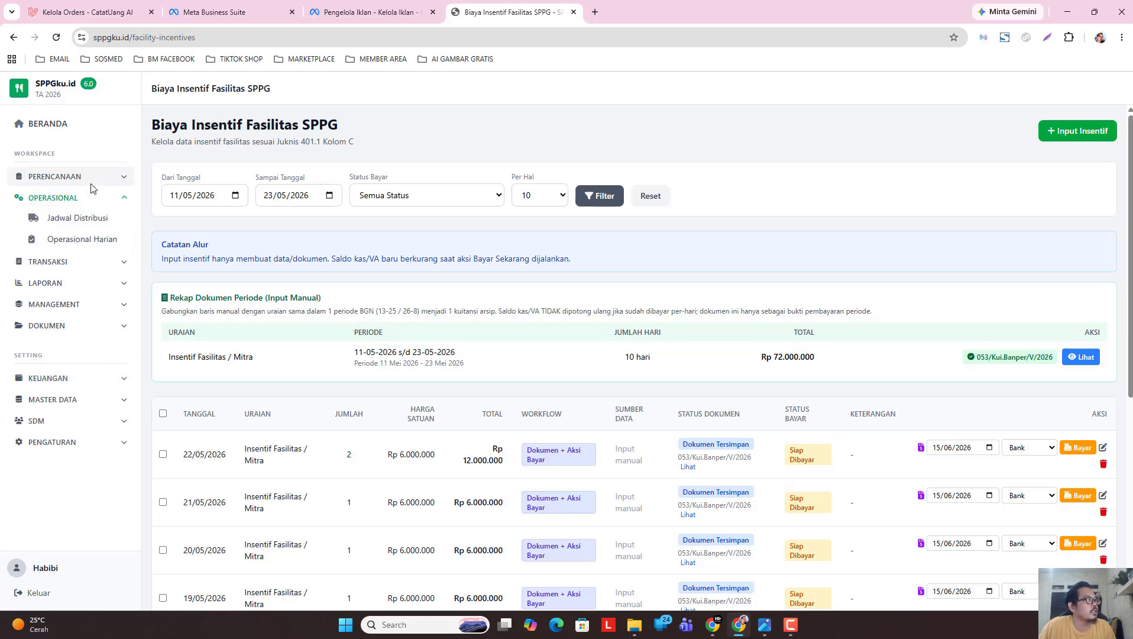
{"action": "left_click", "coordinate": [90, 185]}
{"action": "left_click", "coordinate": [90, 187]}
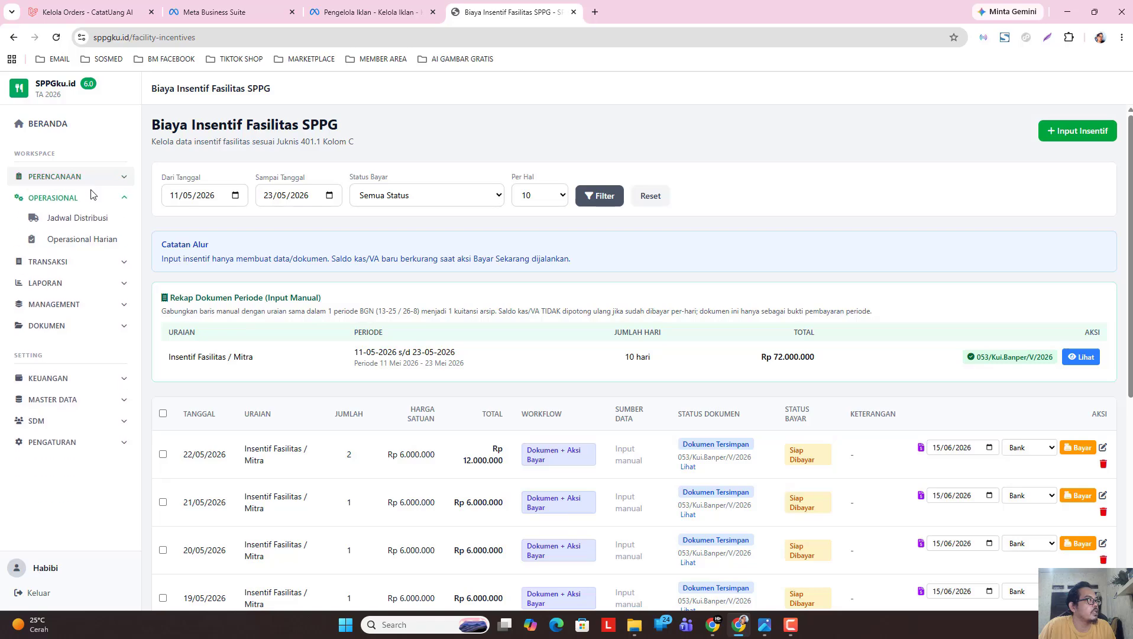
{"action": "left_click", "coordinate": [94, 220]}
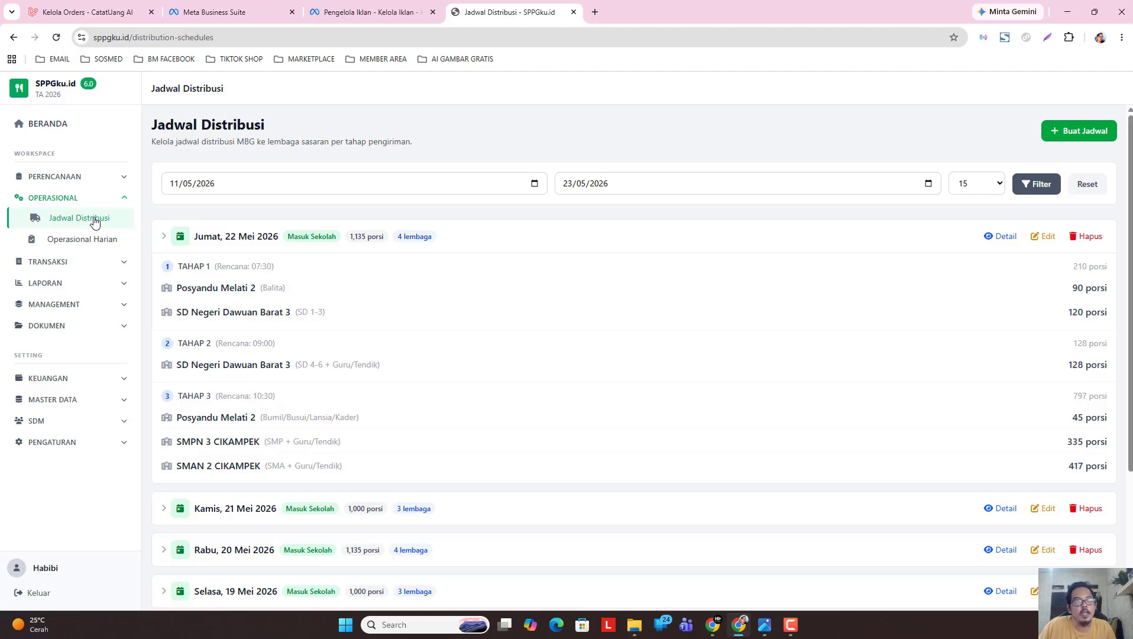
Check the Operasional Harian list, then return to the 22 Mei 2026 schedule entry.
{"action": "left_click", "coordinate": [225, 239]}
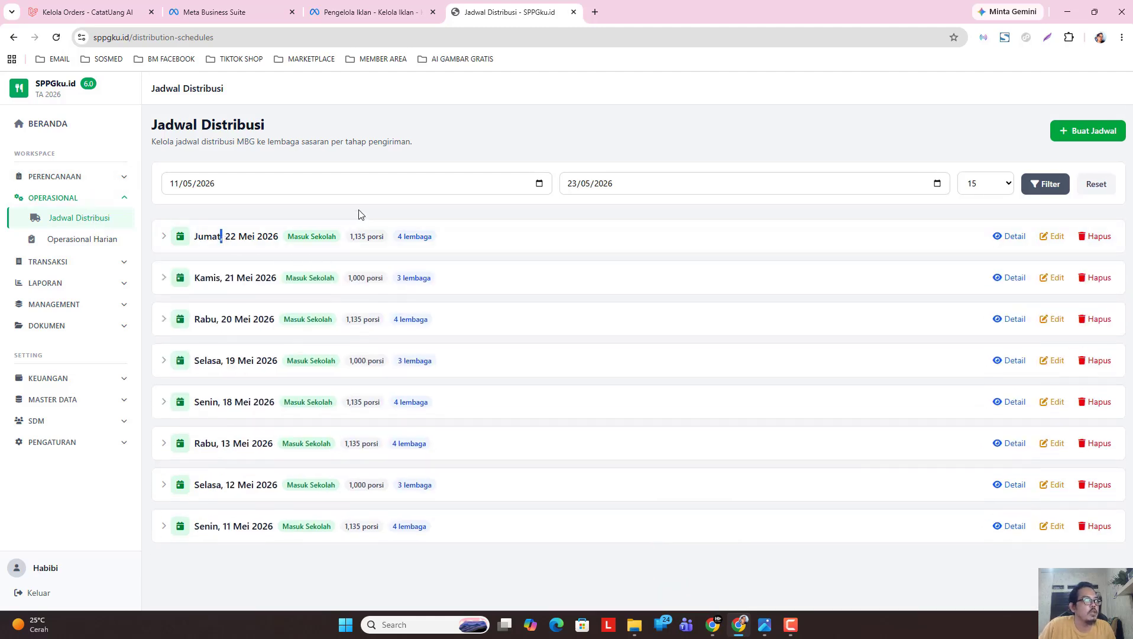
{"action": "left_click", "coordinate": [72, 240]}
{"action": "left_click", "coordinate": [223, 299]}
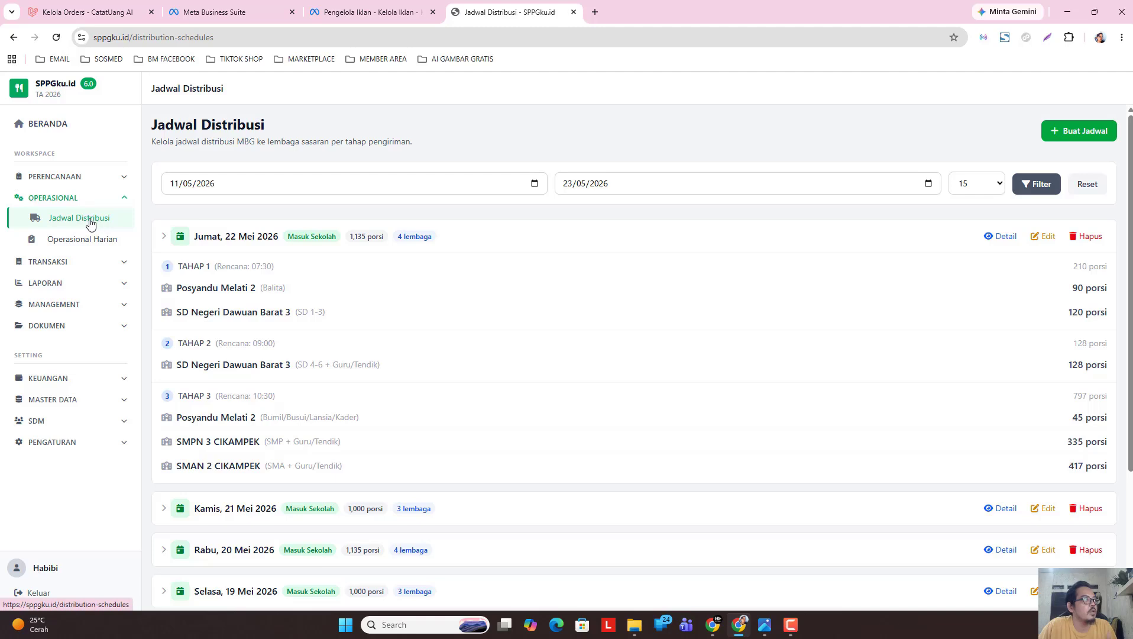
{"action": "left_click", "coordinate": [227, 238]}
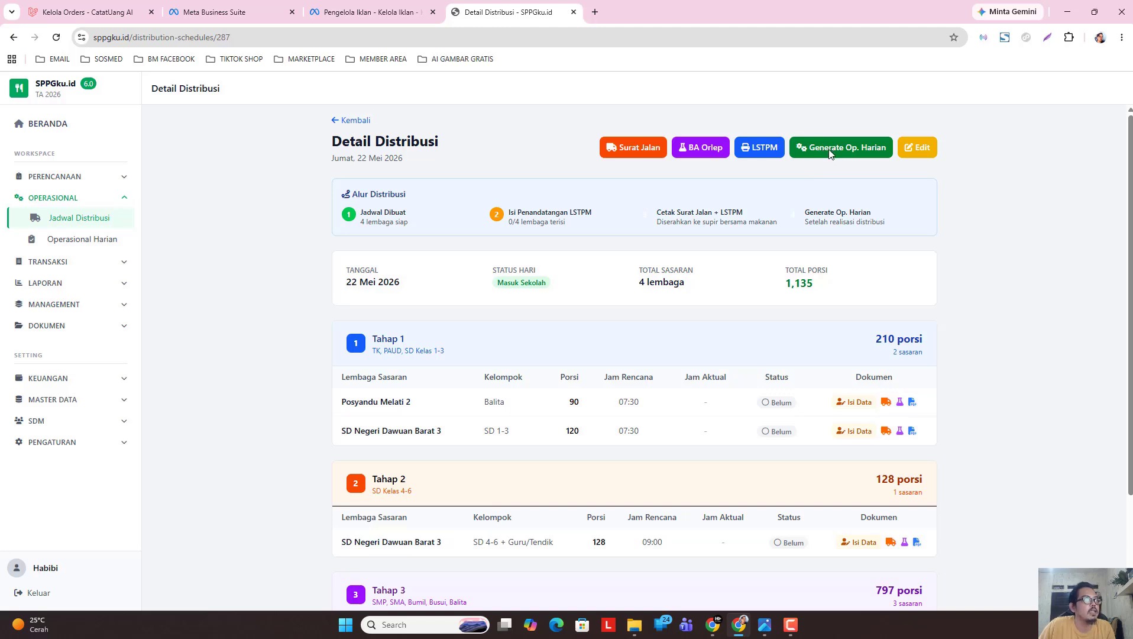
Generate daily operations from the 22 May schedule and set the start date to 11/05/2026.
{"action": "left_click", "coordinate": [830, 153]}
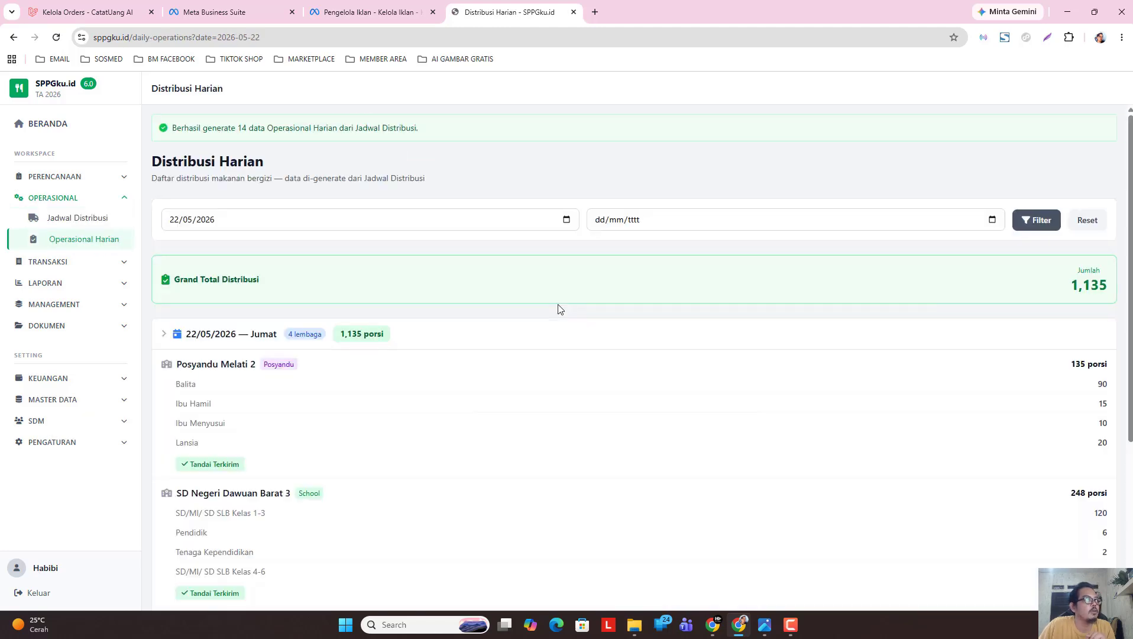
{"action": "left_click", "coordinate": [217, 335]}
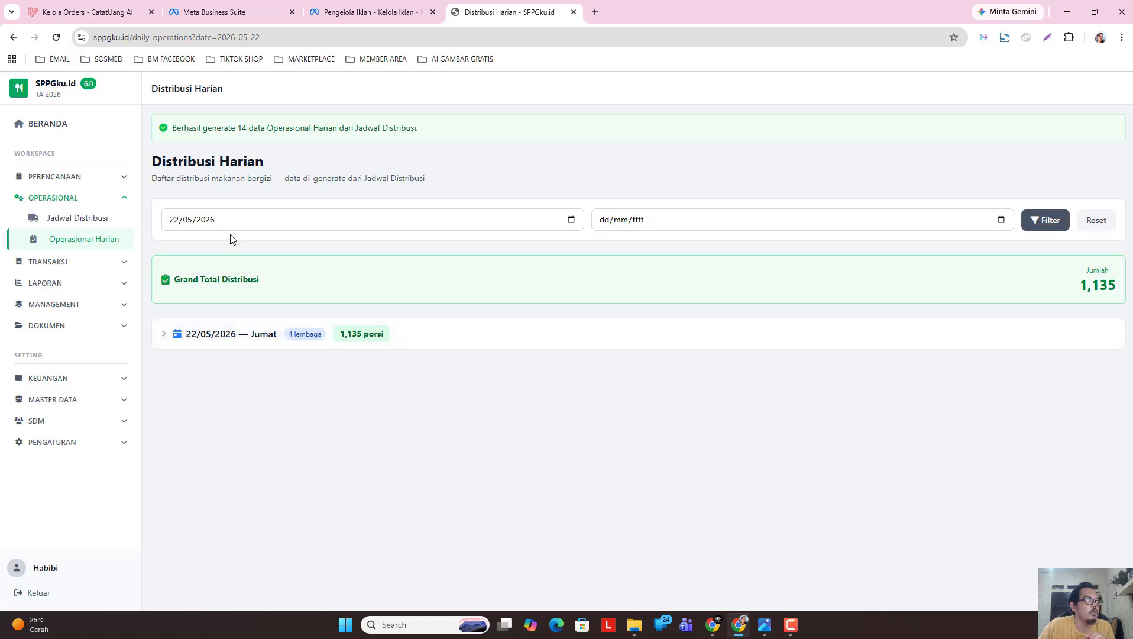
{"action": "left_click", "coordinate": [571, 219]}
{"action": "left_click", "coordinate": [188, 244]}
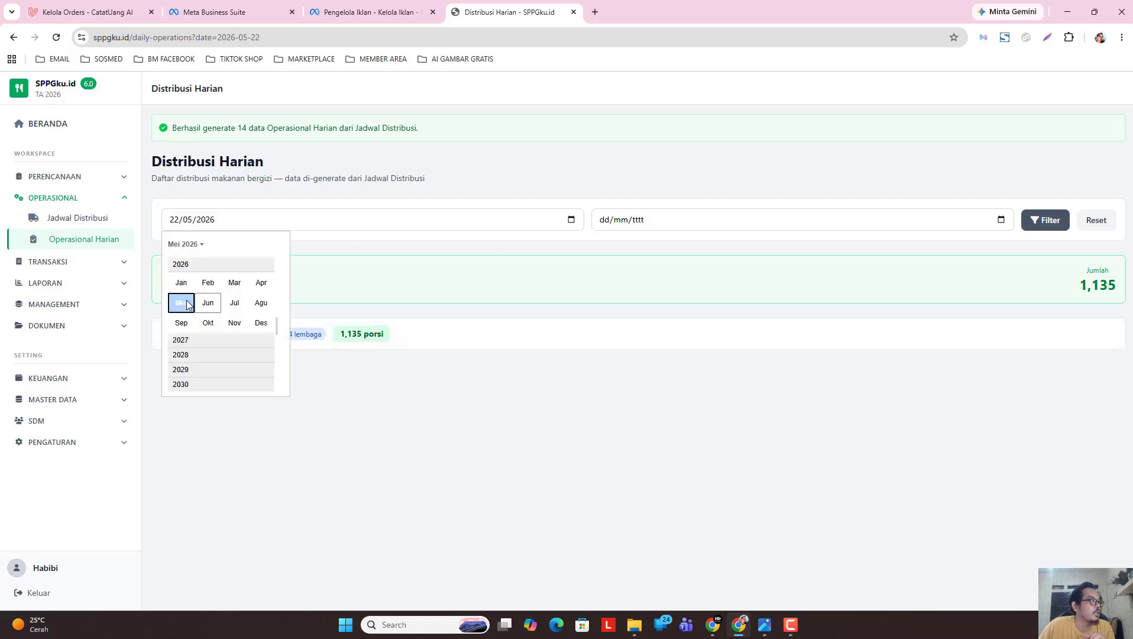
{"action": "left_click", "coordinate": [186, 304]}
{"action": "left_click", "coordinate": [195, 316]}
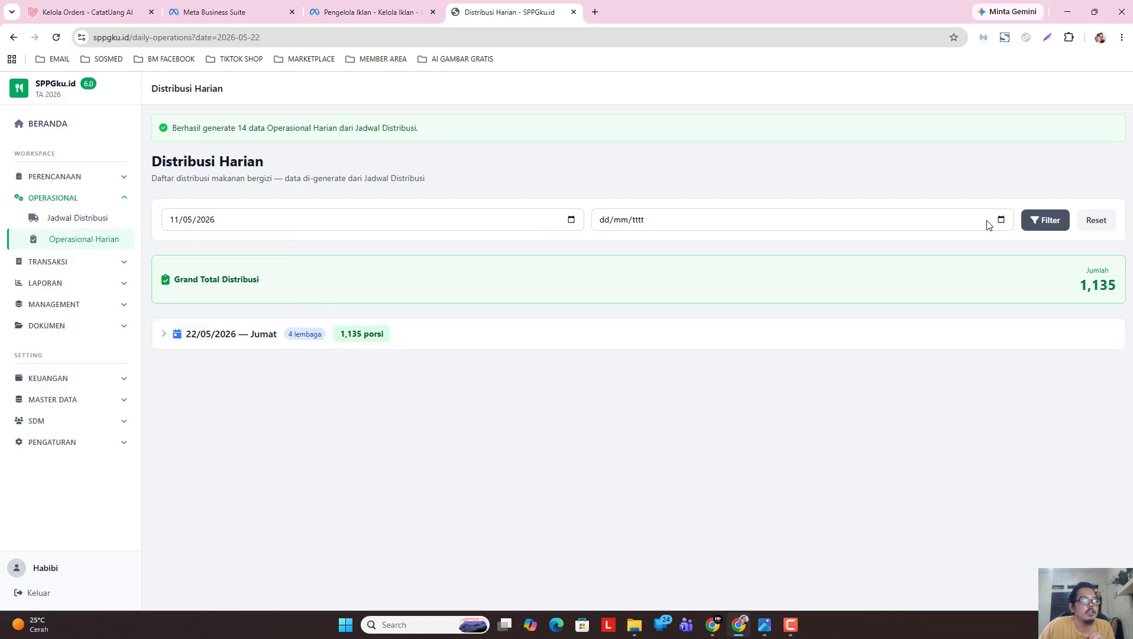
Set the end date to 23/05/2026 and filter the daily distributions.
{"action": "left_click", "coordinate": [1001, 219]}
{"action": "left_click", "coordinate": [622, 245]}
{"action": "left_click", "coordinate": [609, 305]}
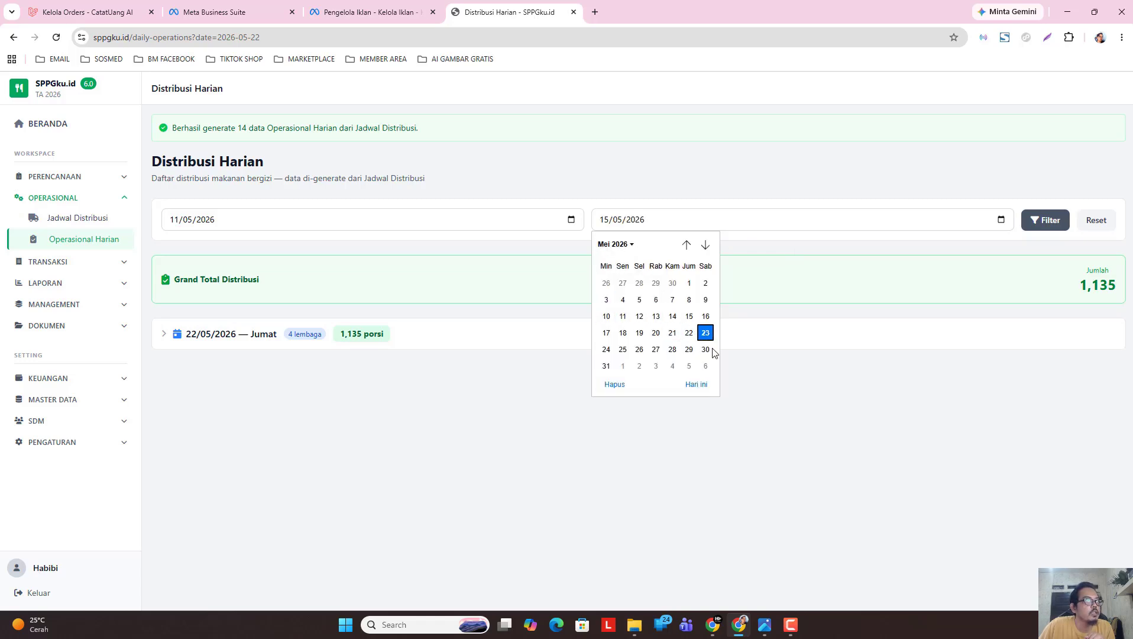
{"action": "left_click", "coordinate": [705, 332]}
{"action": "left_click", "coordinate": [1042, 220]}
{"action": "left_click", "coordinate": [213, 305]}
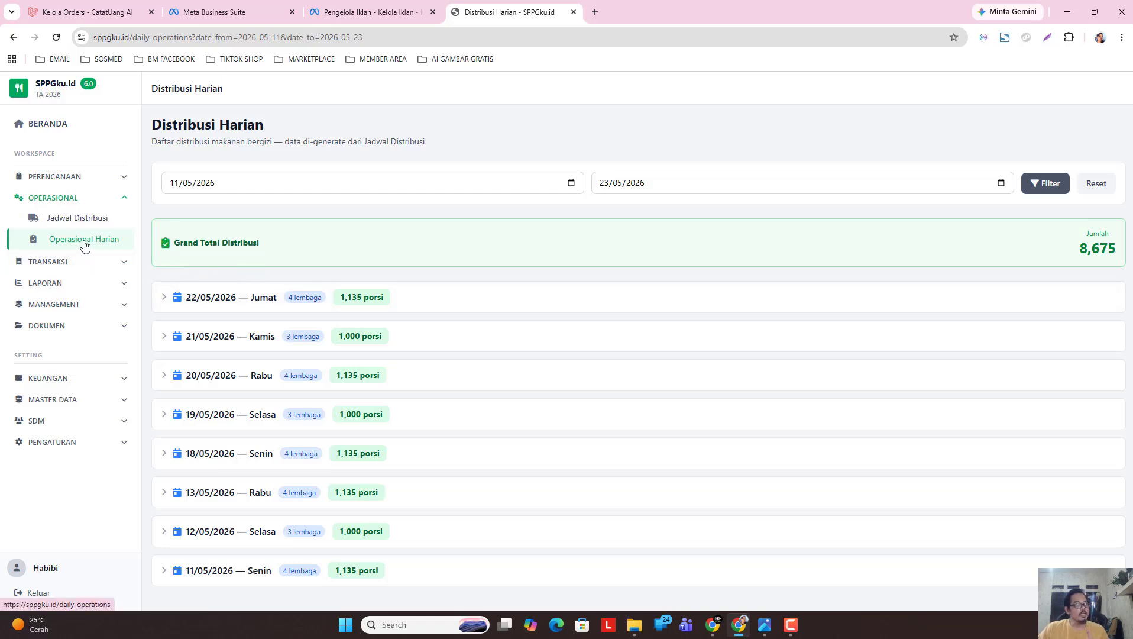
Open volunteer attendance under SDM and display the Mei 2026 period.
{"action": "left_click", "coordinate": [91, 427]}
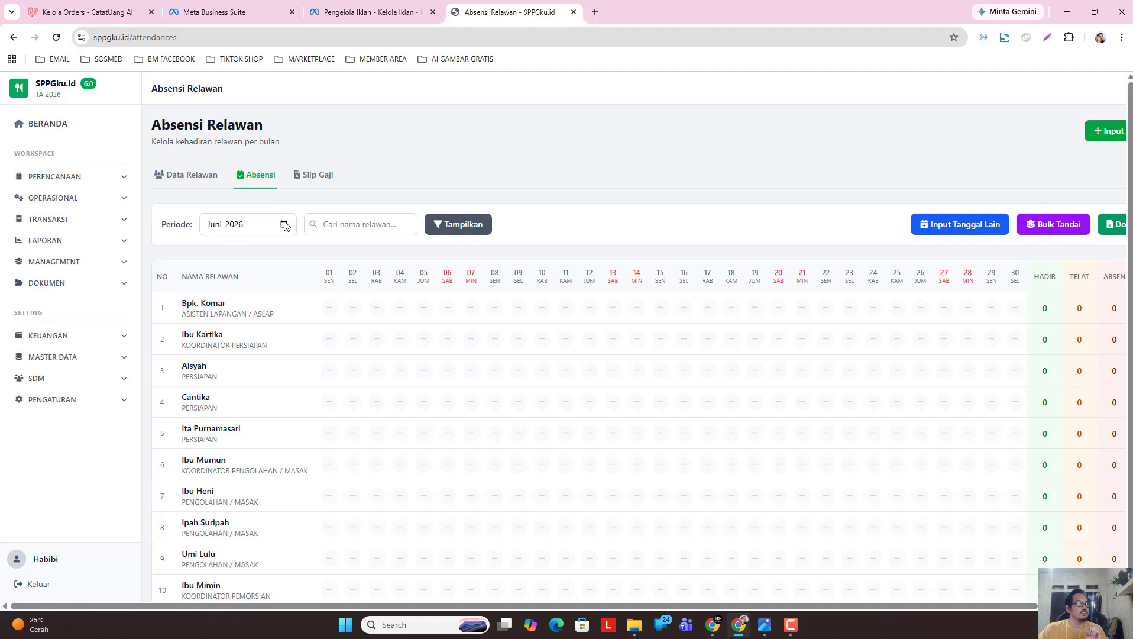
{"action": "left_click", "coordinate": [285, 224]}
{"action": "left_click", "coordinate": [220, 288]}
{"action": "left_click", "coordinate": [460, 226]}
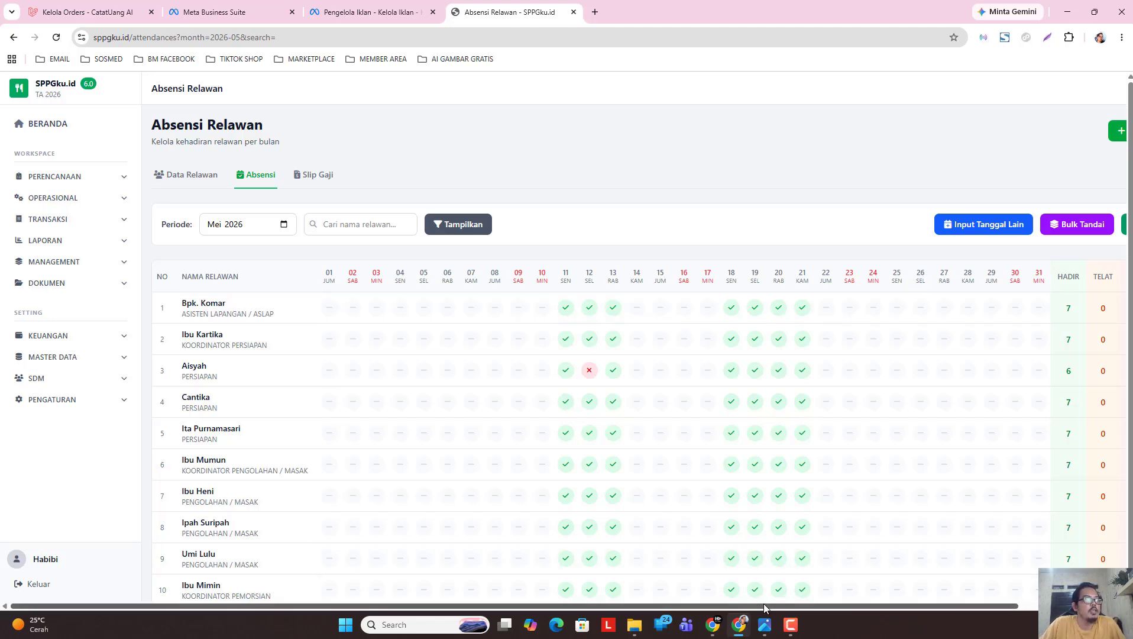
{"action": "left_click_drag", "start_coordinate": [764, 608], "coordinate": [972, 614]}
Enter attendance for 22/05/2026 with all volunteers marked Hadir and save it.
{"action": "left_click", "coordinate": [1033, 136]}
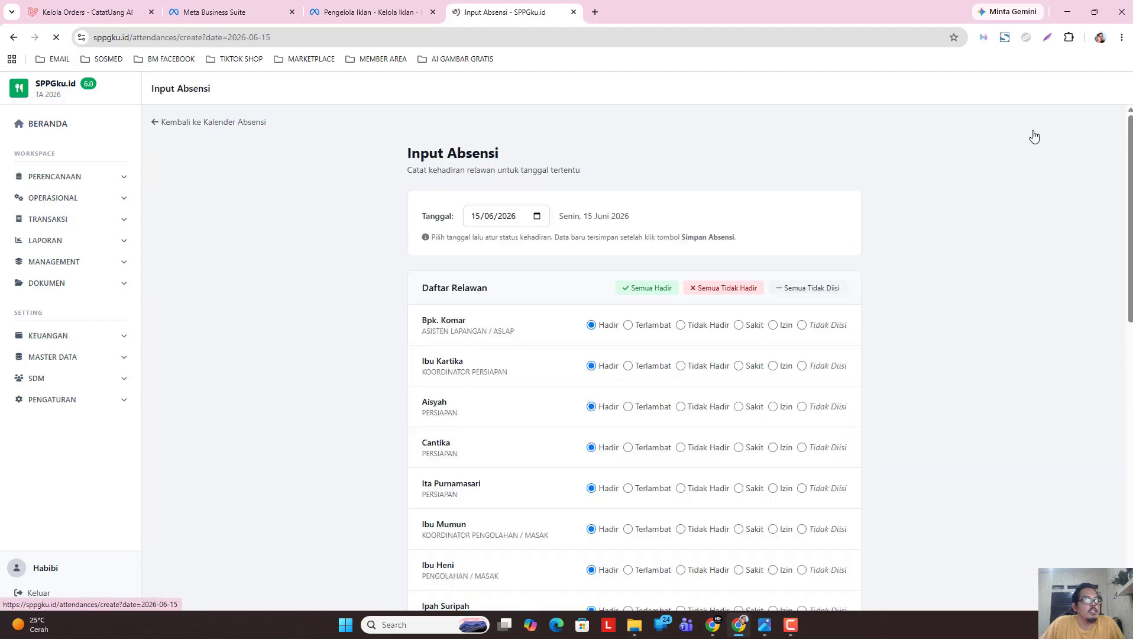
{"action": "left_click", "coordinate": [535, 217]}
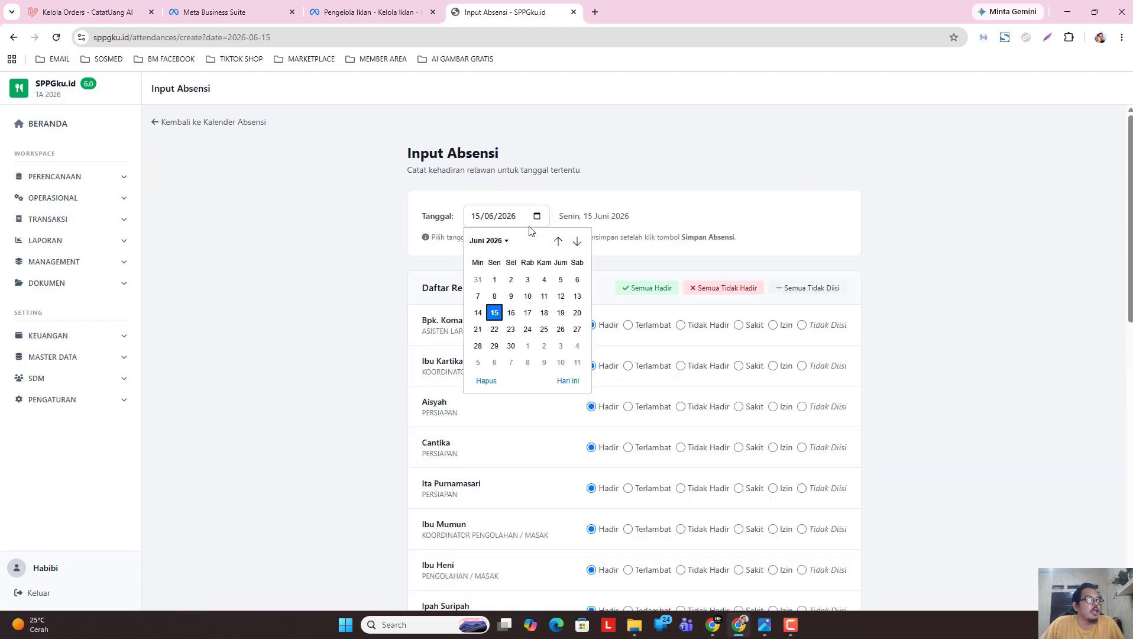
{"action": "left_click", "coordinate": [488, 240]}
{"action": "left_click", "coordinate": [483, 299]}
{"action": "left_click", "coordinate": [561, 328]}
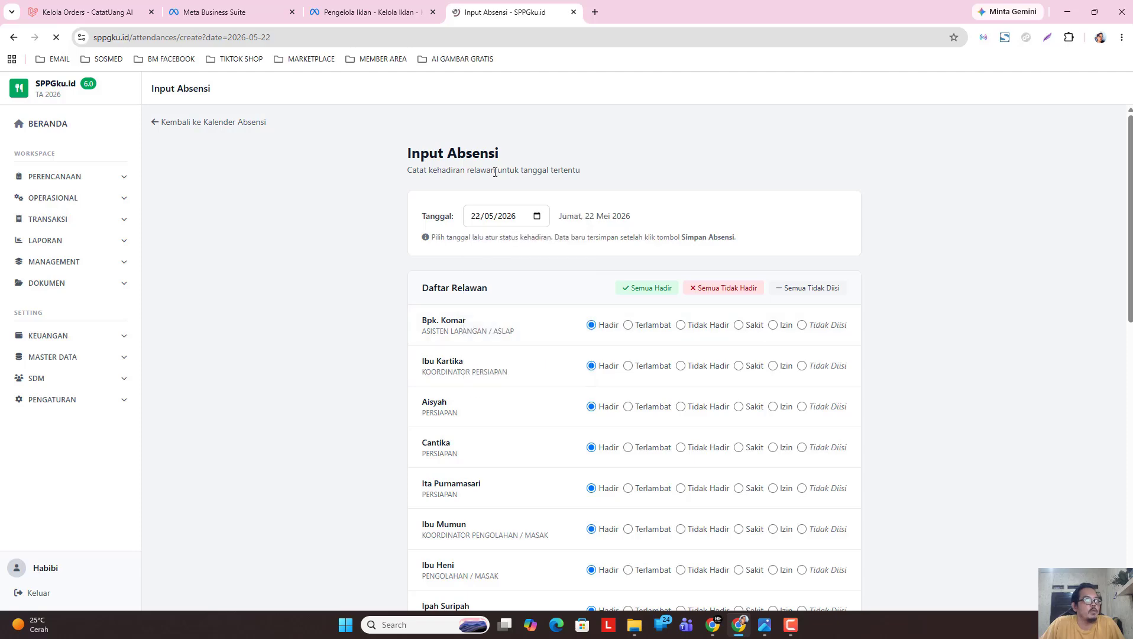
{"action": "left_click_drag", "start_coordinate": [1130, 219], "coordinate": [1130, 497]}
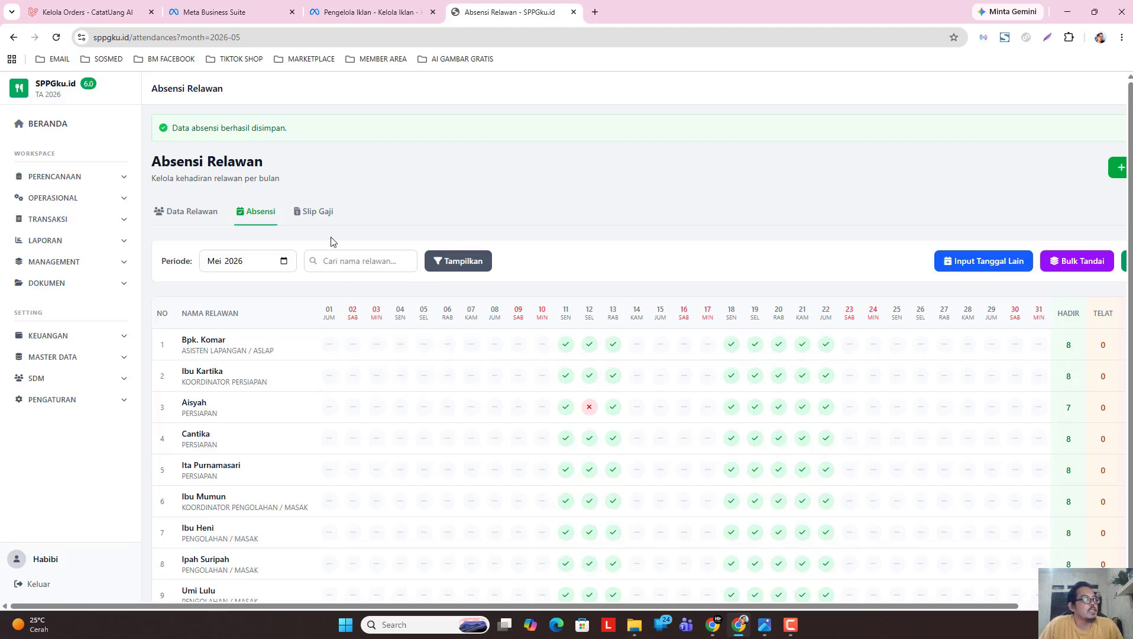
Create payslips in the Slip Gaji tab for 11/05/2026 to 23/05/2026.
{"action": "left_click", "coordinate": [318, 213]}
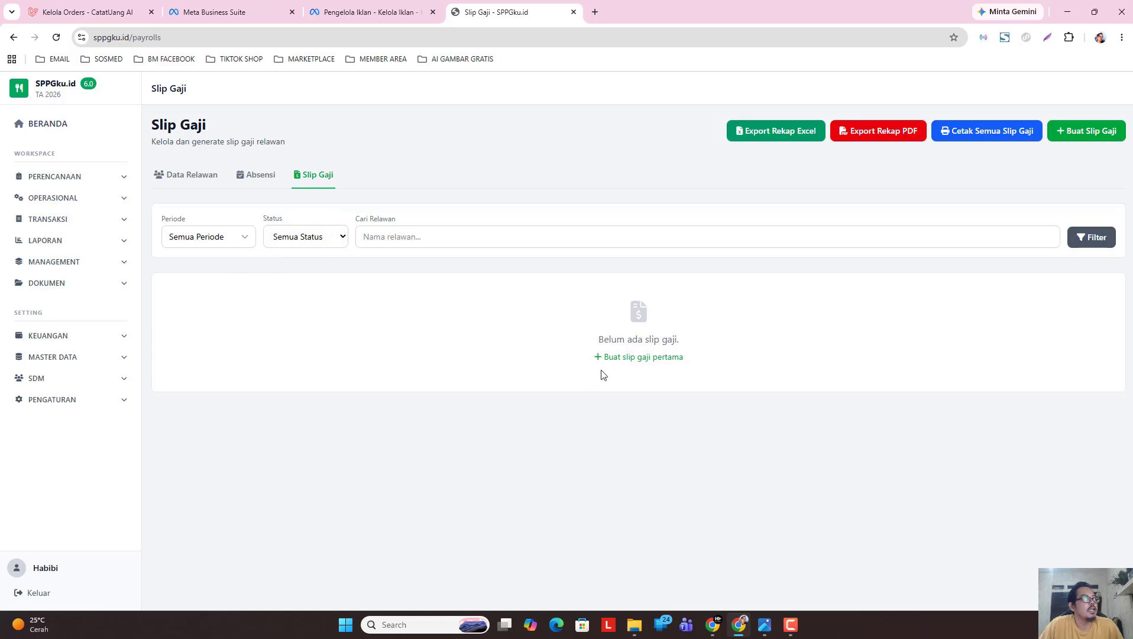
{"action": "left_click", "coordinate": [632, 359]}
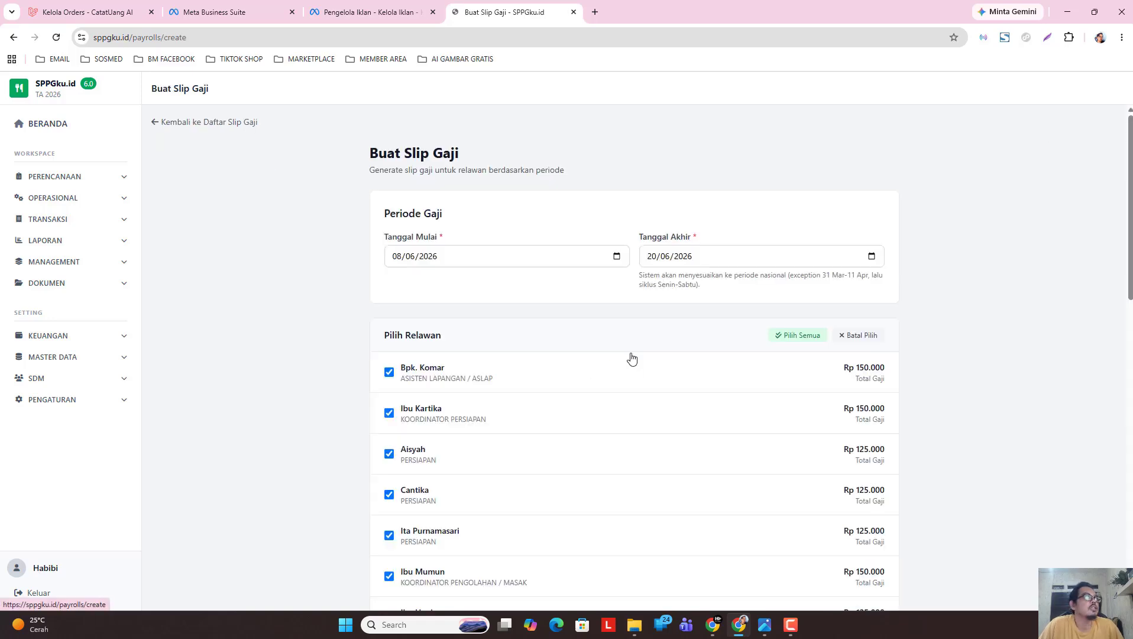
{"action": "left_click", "coordinate": [618, 259]}
{"action": "left_click", "coordinate": [410, 285]}
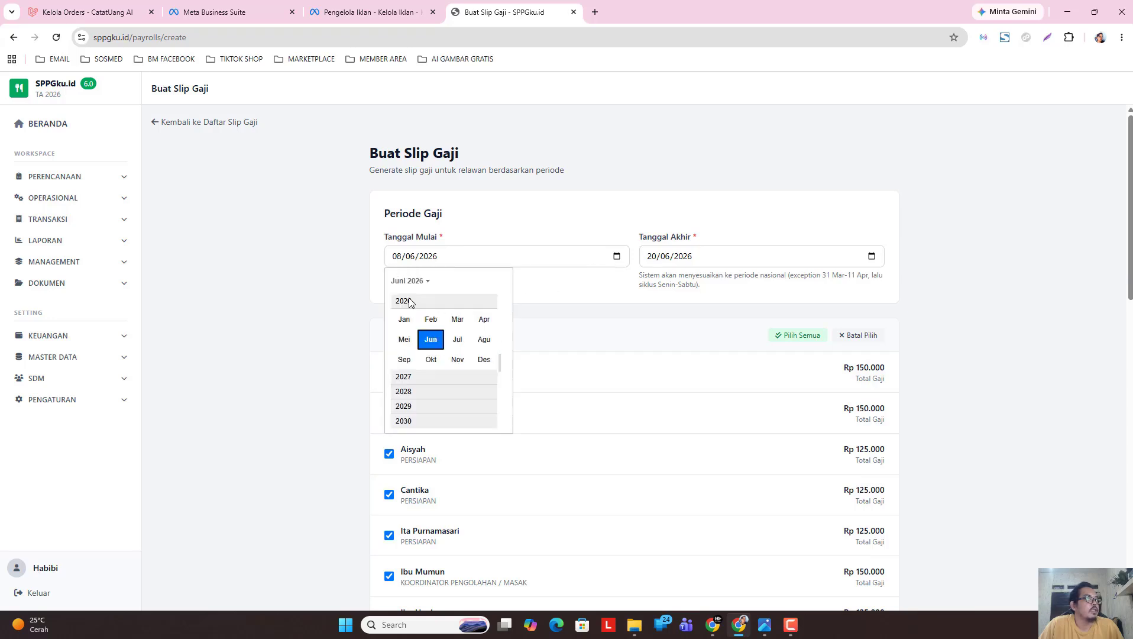
{"action": "left_click", "coordinate": [404, 339]}
{"action": "left_click", "coordinate": [416, 353]}
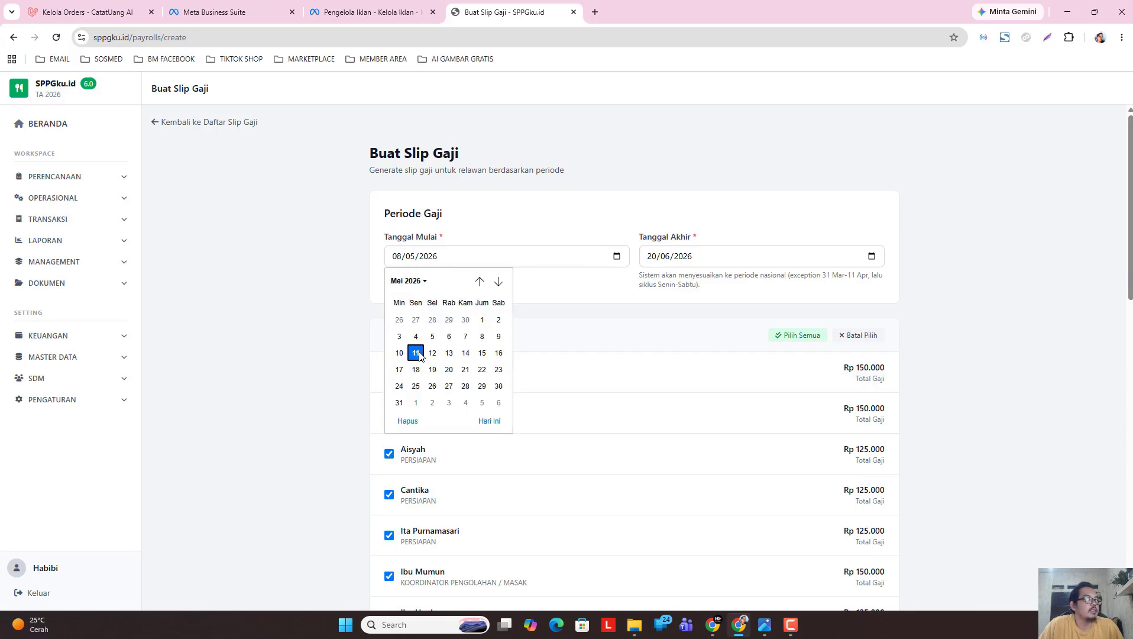
{"action": "left_click", "coordinate": [872, 257]}
{"action": "left_click", "coordinate": [663, 280]}
{"action": "left_click", "coordinate": [656, 338]}
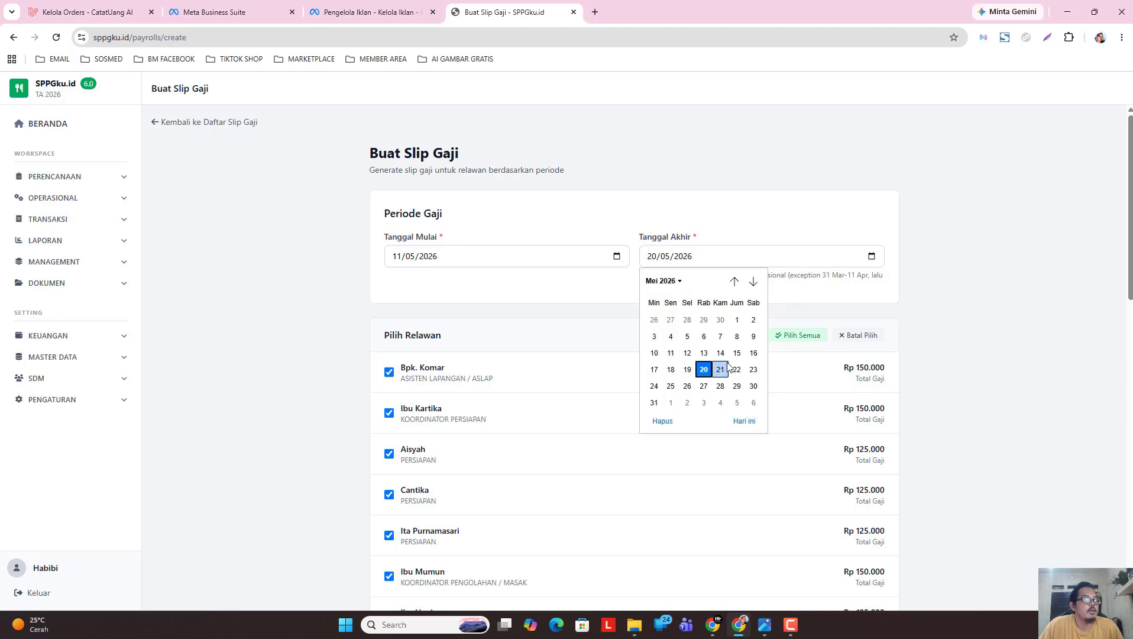
{"action": "left_click", "coordinate": [752, 369]}
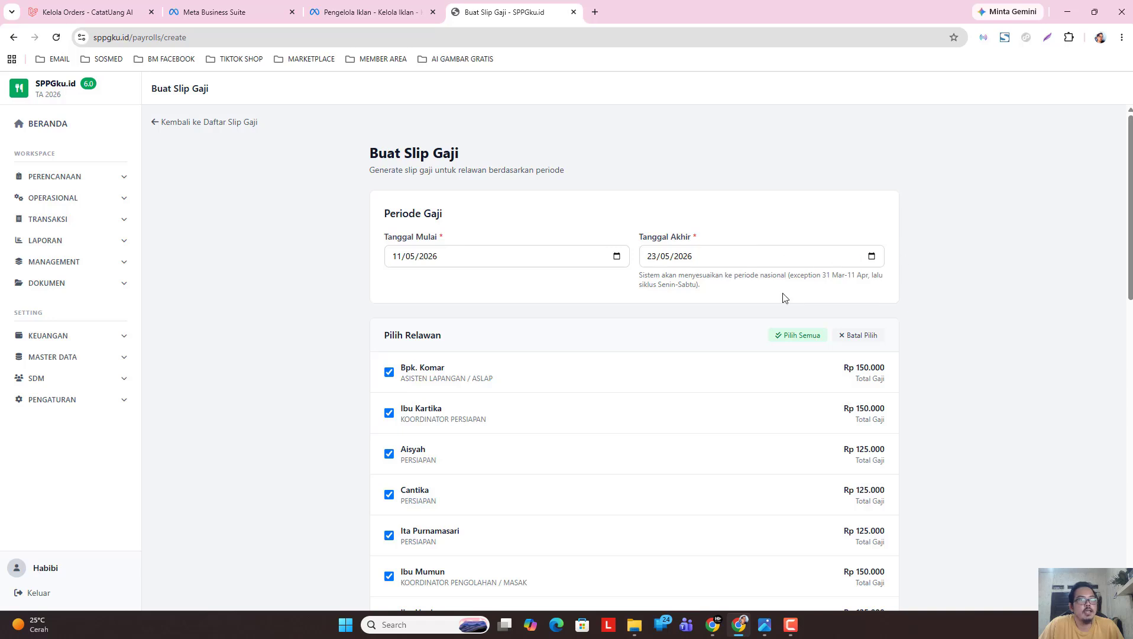
{"action": "scroll", "coordinate": [633, 355], "scroll_direction": "down", "scroll_amount": 14}
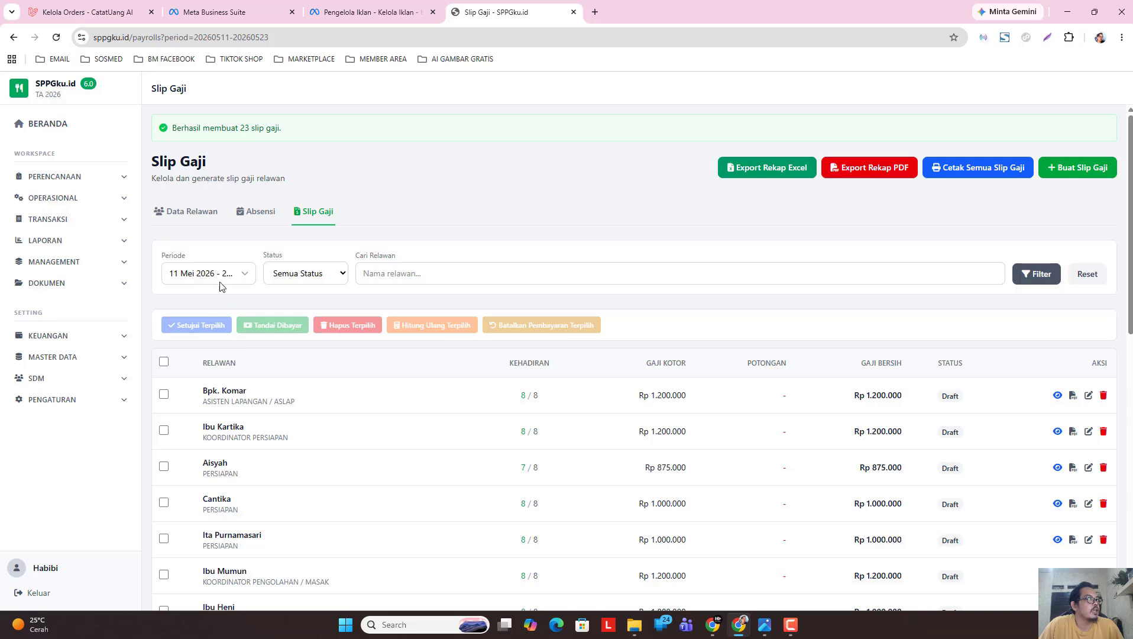
Select all 23 draft payslips with the header checkbox and scroll through them.
{"action": "left_click", "coordinate": [230, 278]}
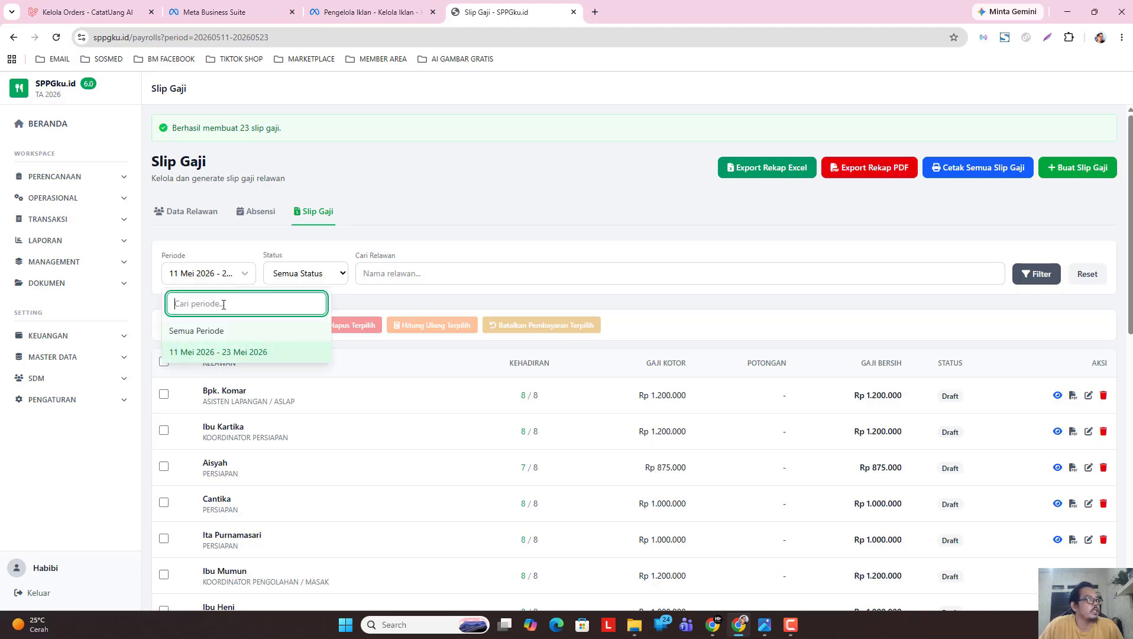
{"action": "left_click", "coordinate": [223, 282]}
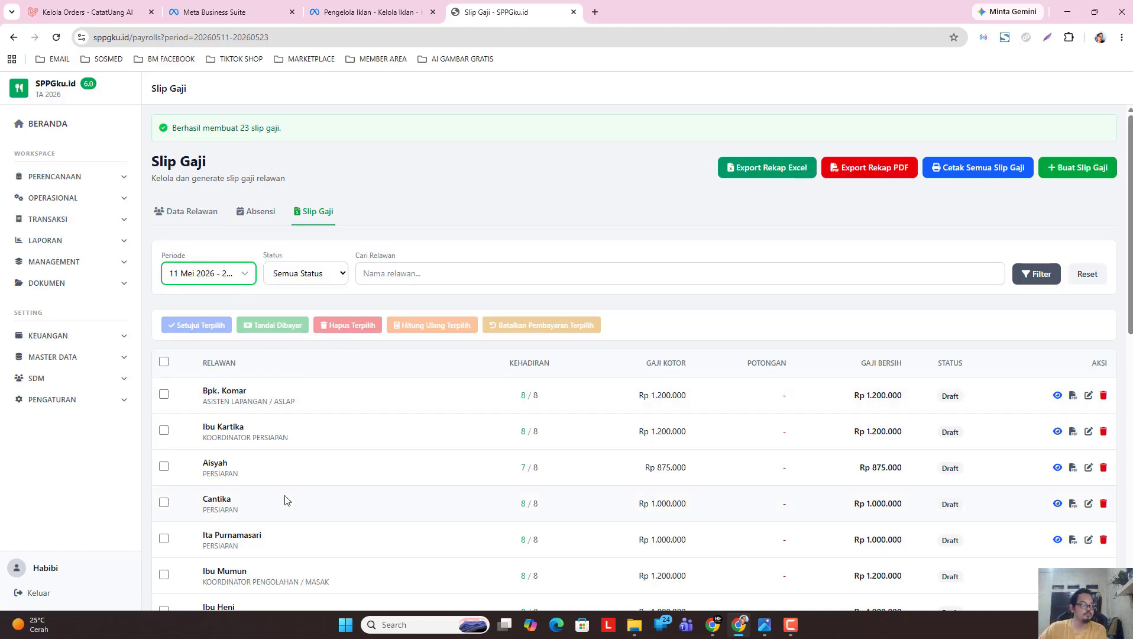
{"action": "left_click", "coordinate": [164, 361]}
{"action": "left_click", "coordinate": [163, 361]}
{"action": "left_click", "coordinate": [164, 363]}
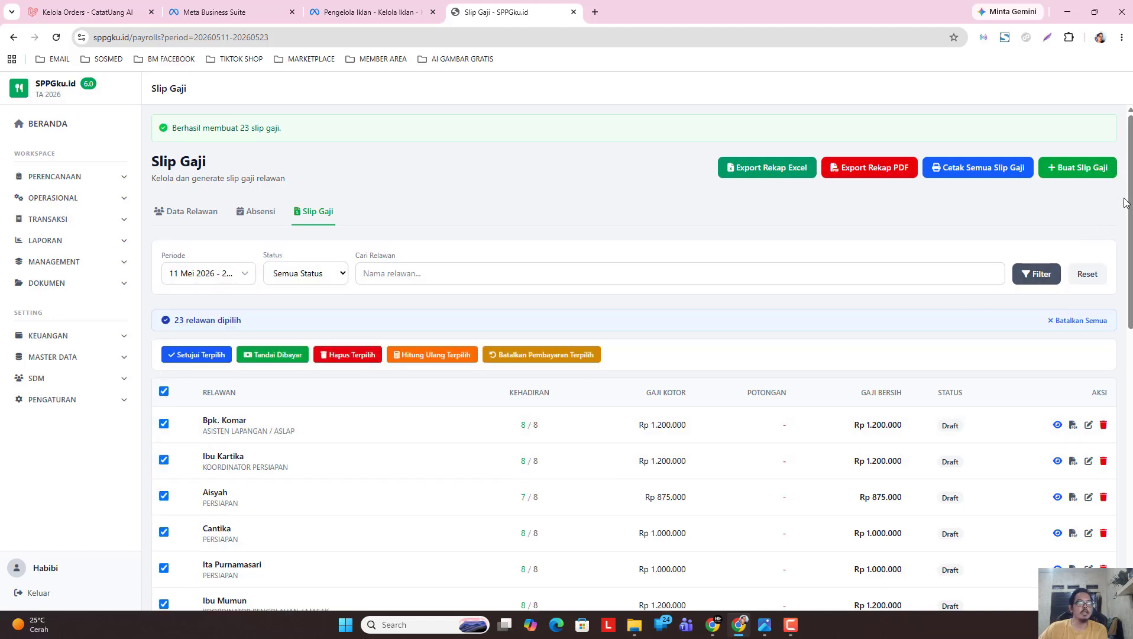
{"action": "scroll", "coordinate": [909, 280], "scroll_direction": "down", "scroll_amount": 3}
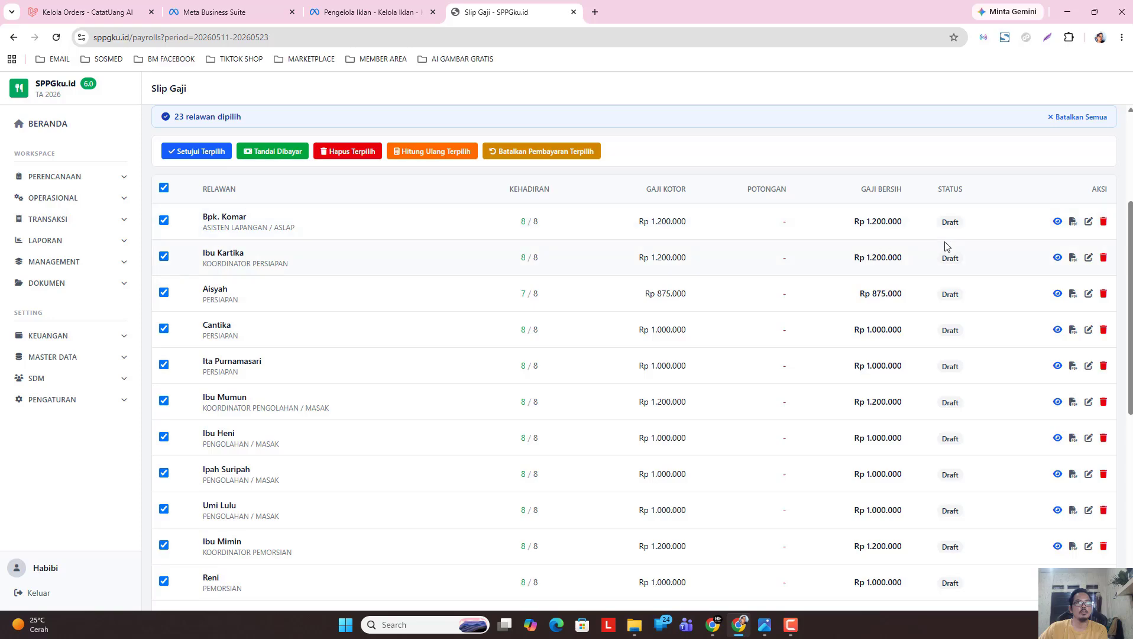
{"action": "scroll", "coordinate": [1124, 231], "scroll_direction": "down", "scroll_amount": 6}
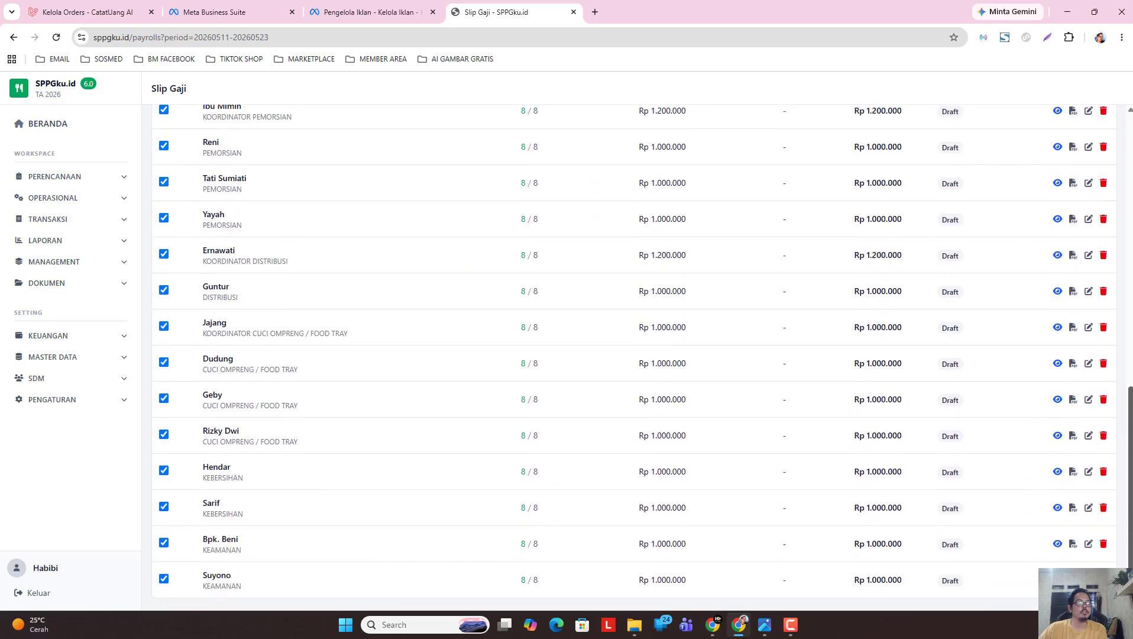
Open one volunteer's payslip details and scroll through its Rp 1.200.000 receipt preview.
{"action": "left_click_drag", "start_coordinate": [1130, 479], "coordinate": [1130, 222]}
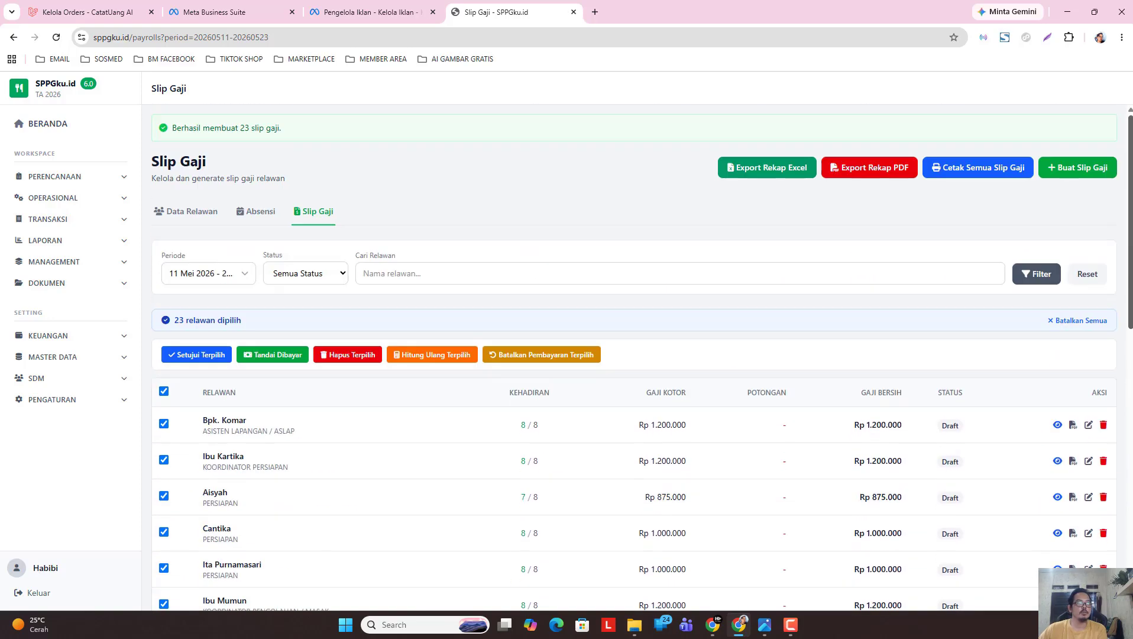
{"action": "left_click", "coordinate": [1058, 426]}
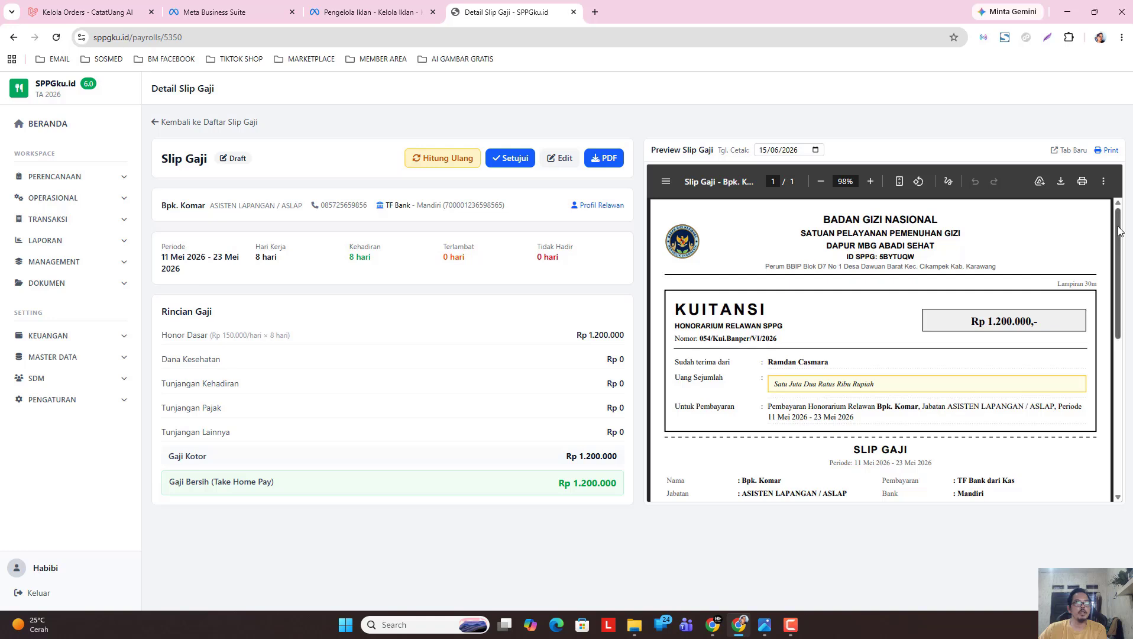
{"action": "mouse_move", "coordinate": [1123, 234]}
{"action": "left_mouse_down"}
{"action": "mouse_move", "coordinate": [1128, 321]}
{"action": "mouse_move", "coordinate": [1126, 229]}
{"action": "left_mouse_up"}
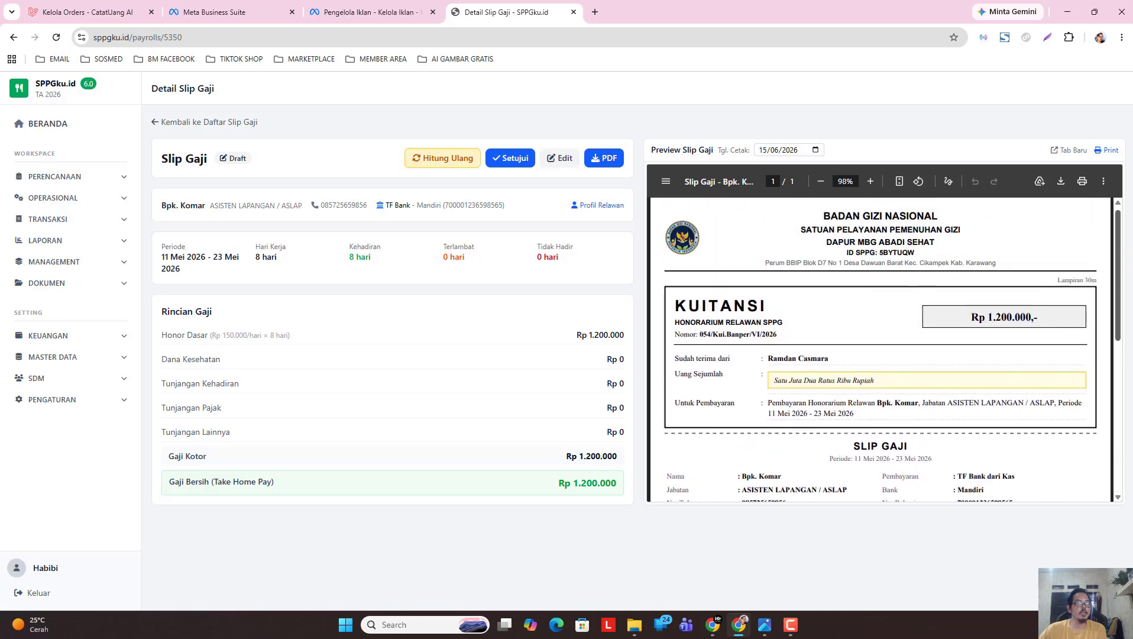
{"action": "scroll", "coordinate": [777, 326], "scroll_direction": "down", "scroll_amount": 3}
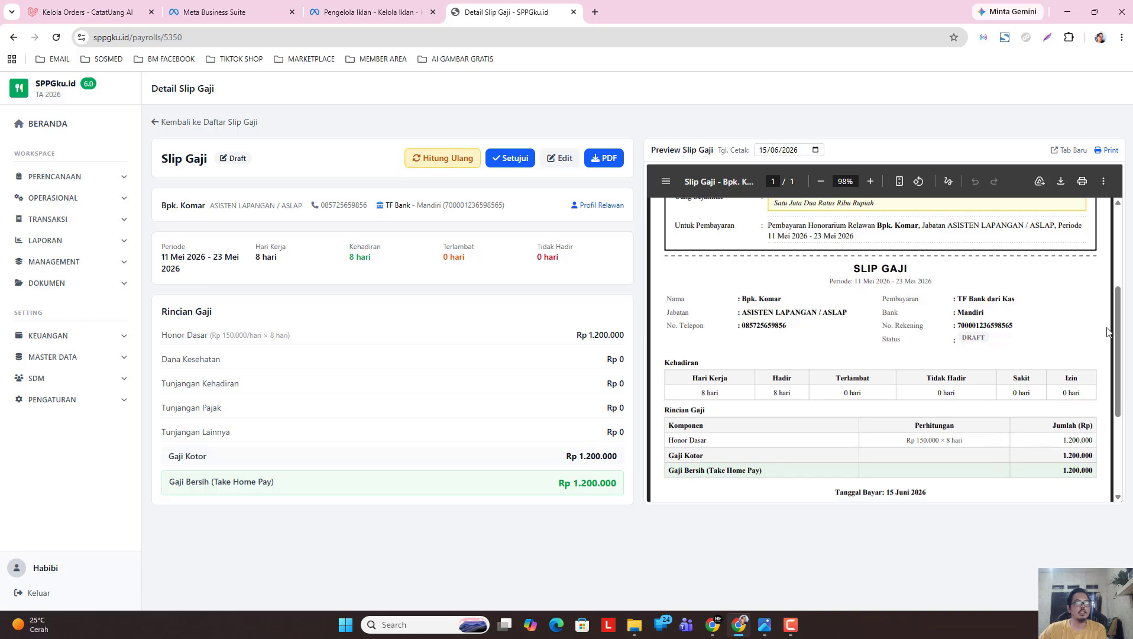
{"action": "scroll", "coordinate": [935, 414], "scroll_direction": "down", "scroll_amount": 1}
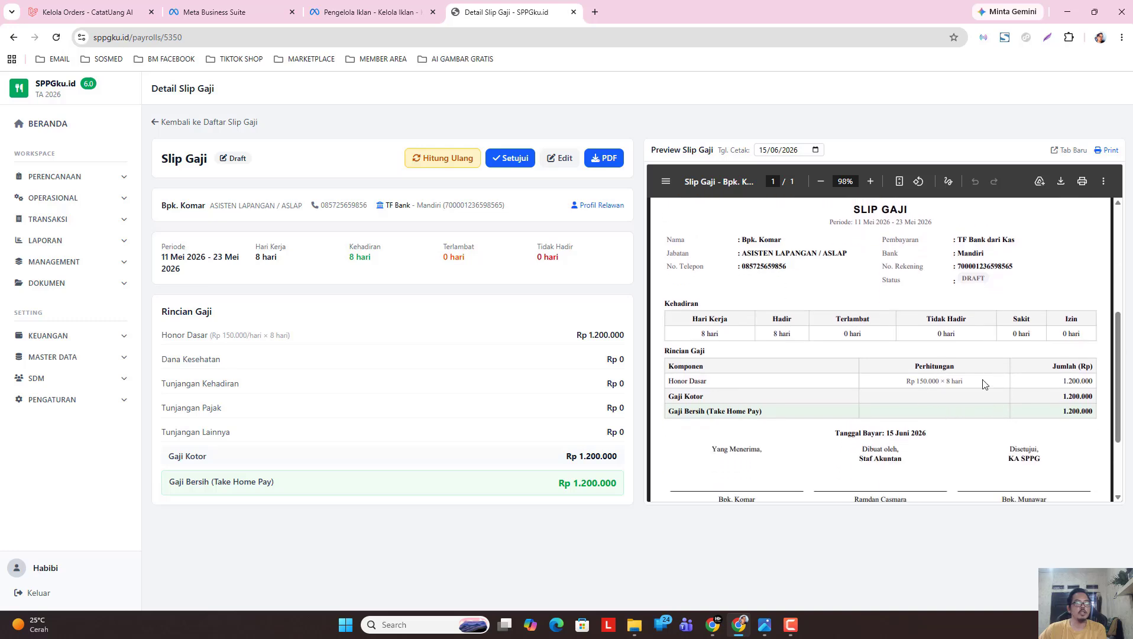
{"action": "scroll", "coordinate": [1112, 354], "scroll_direction": "down", "scroll_amount": 2}
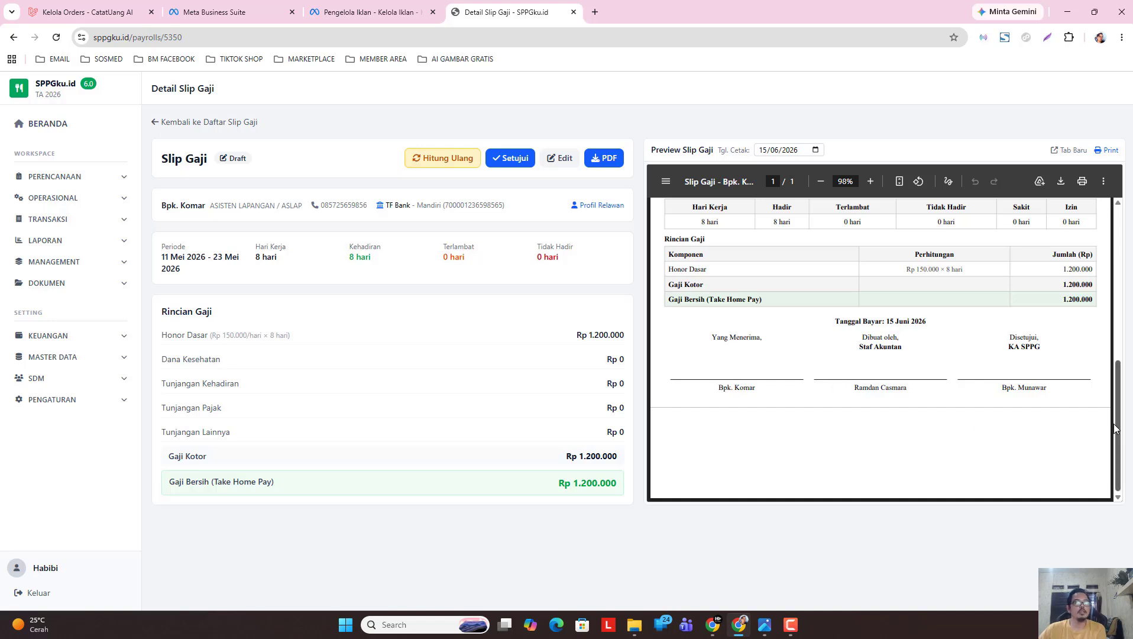
{"action": "left_click_drag", "start_coordinate": [1117, 426], "coordinate": [1123, 212]}
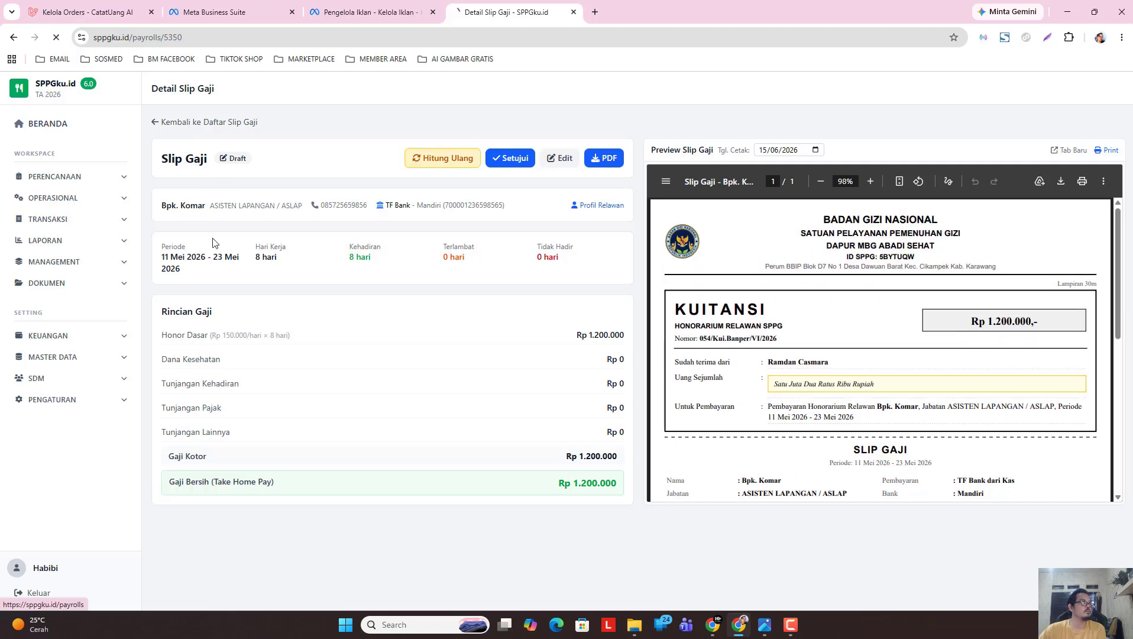
Back on the payslip list, select all 23 slips for 11–23 May 2026 and approve them.
{"action": "left_click", "coordinate": [177, 122]}
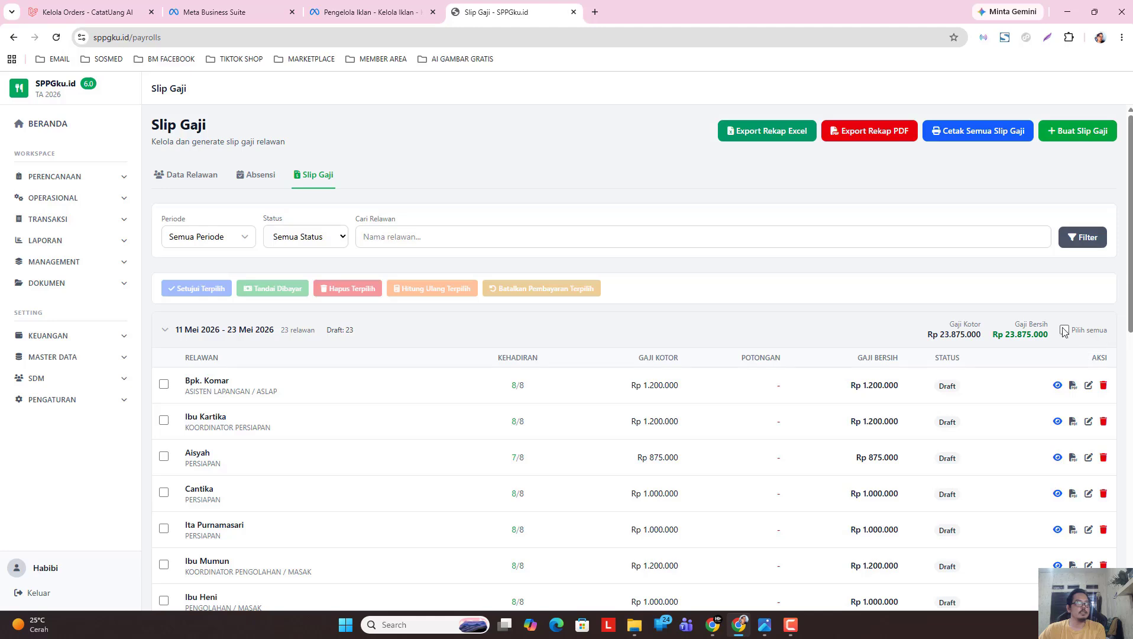
{"action": "left_click", "coordinate": [166, 331]}
{"action": "left_click", "coordinate": [165, 331]}
{"action": "left_click", "coordinate": [1064, 330]}
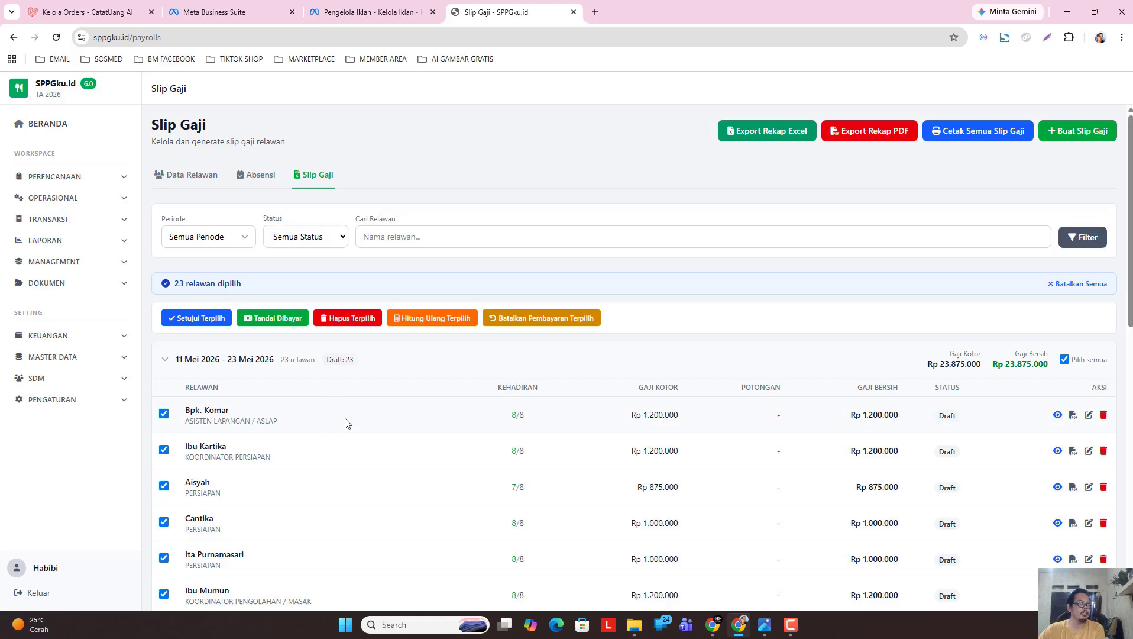
{"action": "scroll", "coordinate": [347, 423], "scroll_direction": "down", "scroll_amount": 2}
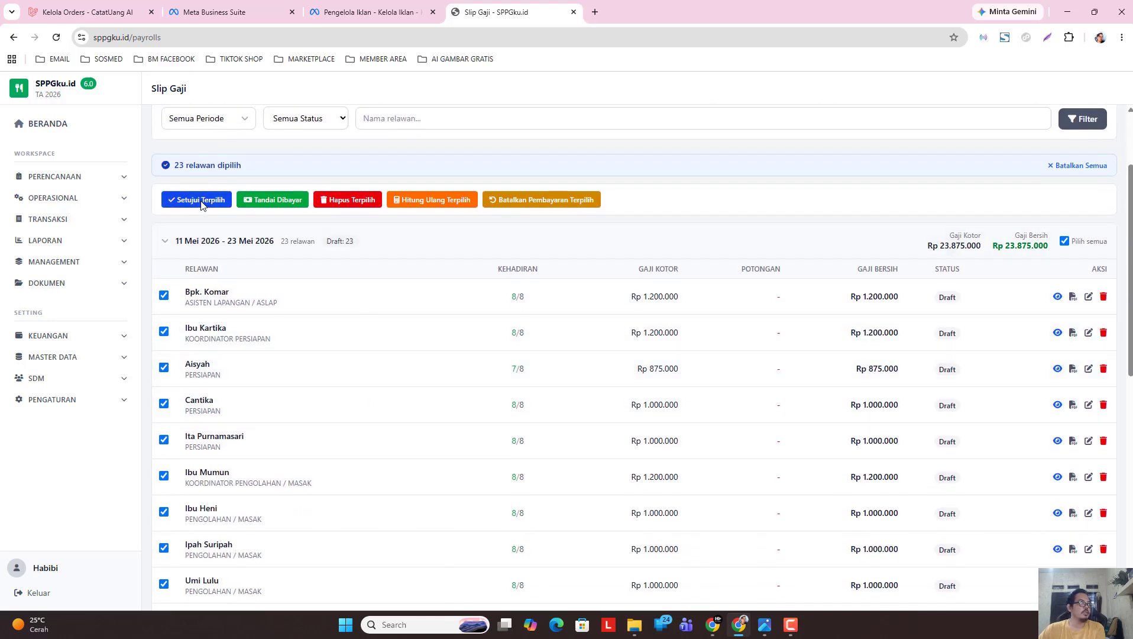
{"action": "left_click", "coordinate": [201, 204]}
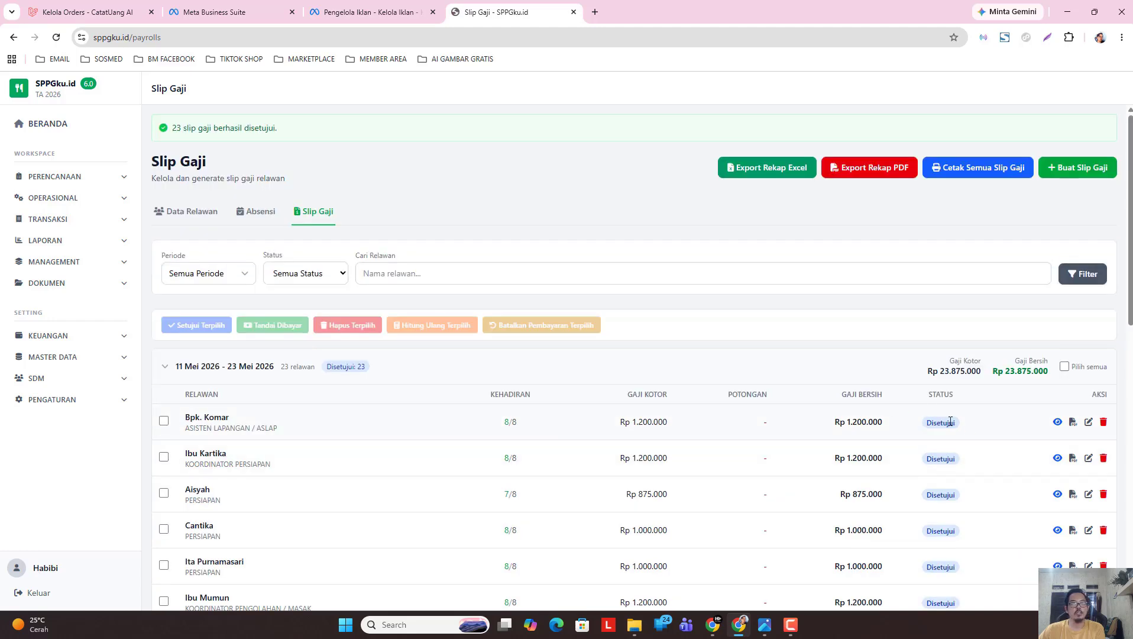
Browse the sidebar menus and open the daily distribution overview.
{"action": "left_click", "coordinate": [76, 380]}
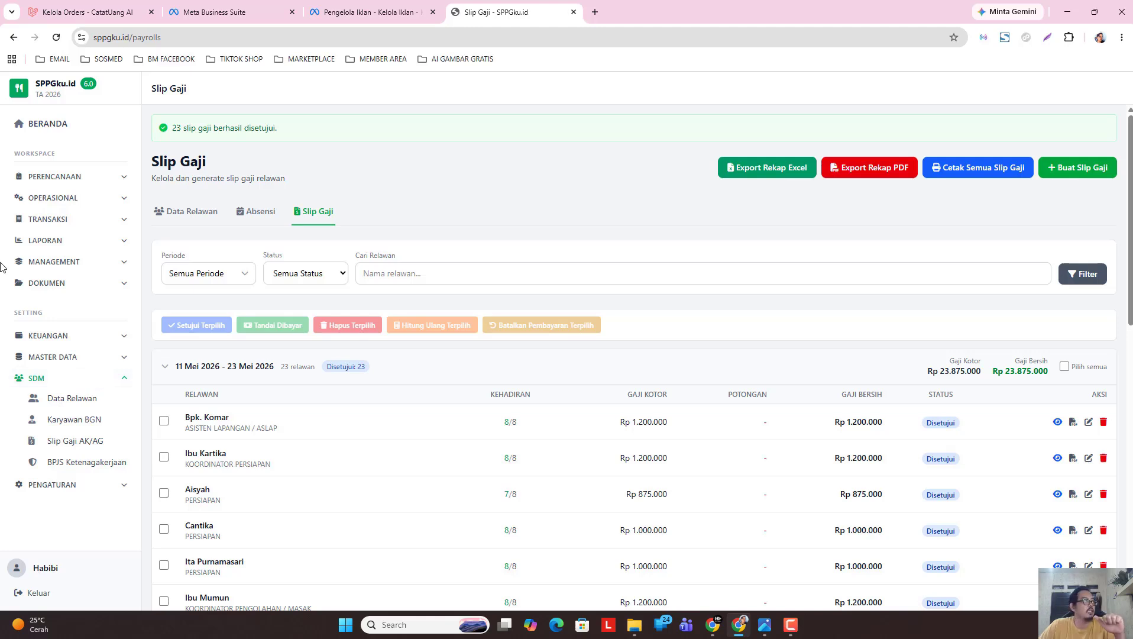
{"action": "left_click", "coordinate": [83, 220]}
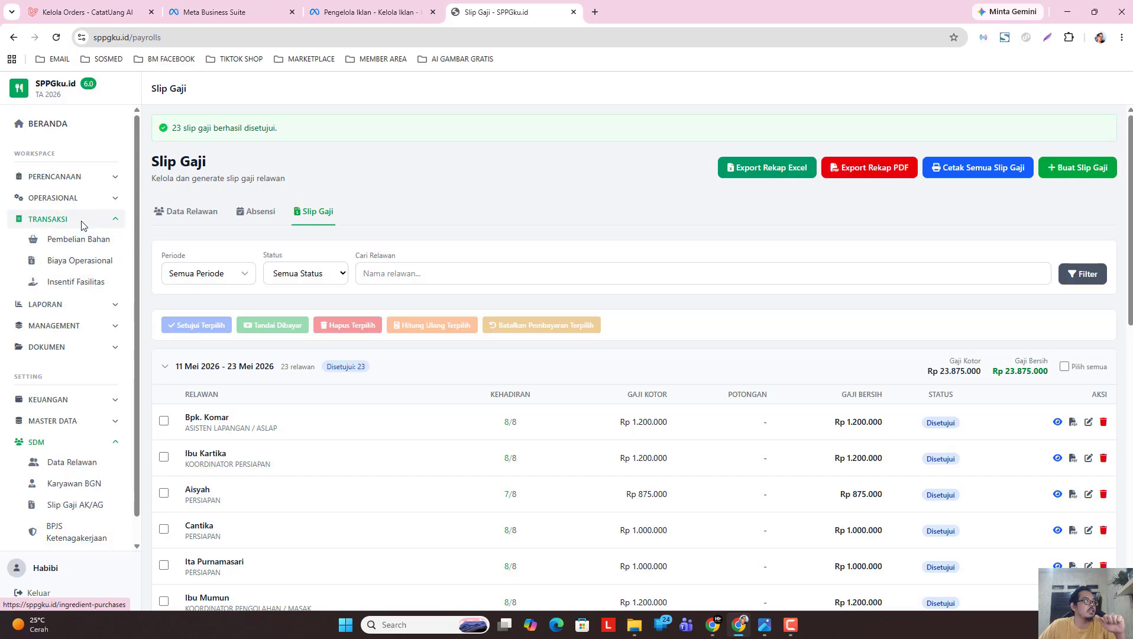
{"action": "left_click", "coordinate": [83, 222]}
{"action": "left_click", "coordinate": [83, 198]}
{"action": "left_click", "coordinate": [80, 243]}
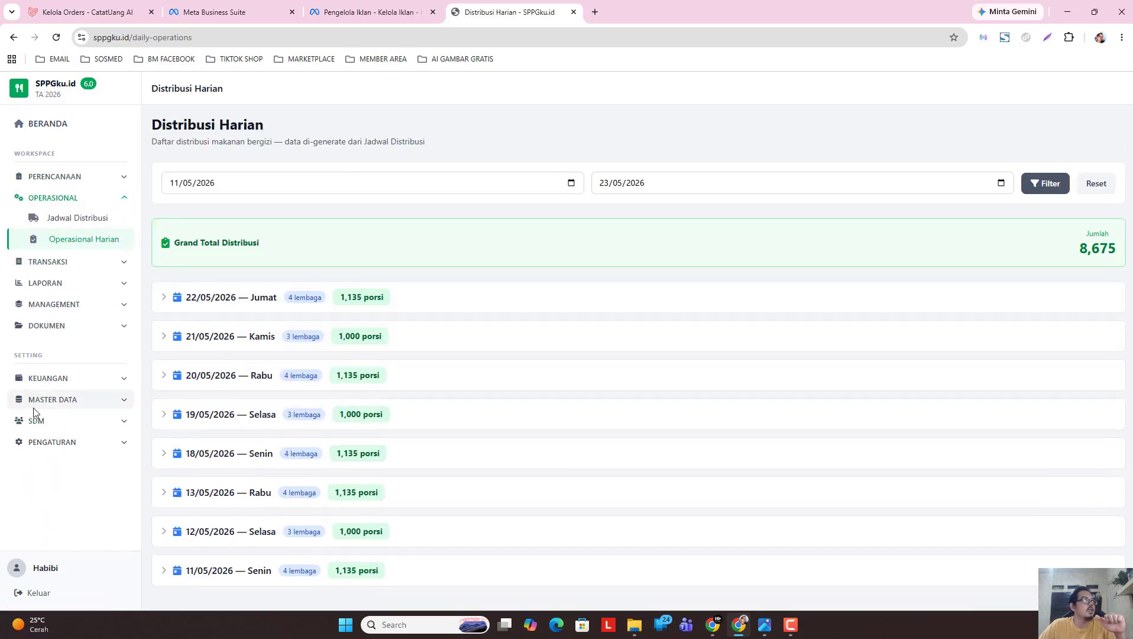
Show volunteer attendance for Mei 2026, then open the payslip list and collapse the 11–23 Mei group.
{"action": "left_click", "coordinate": [46, 422]}
{"action": "left_click", "coordinate": [72, 442]}
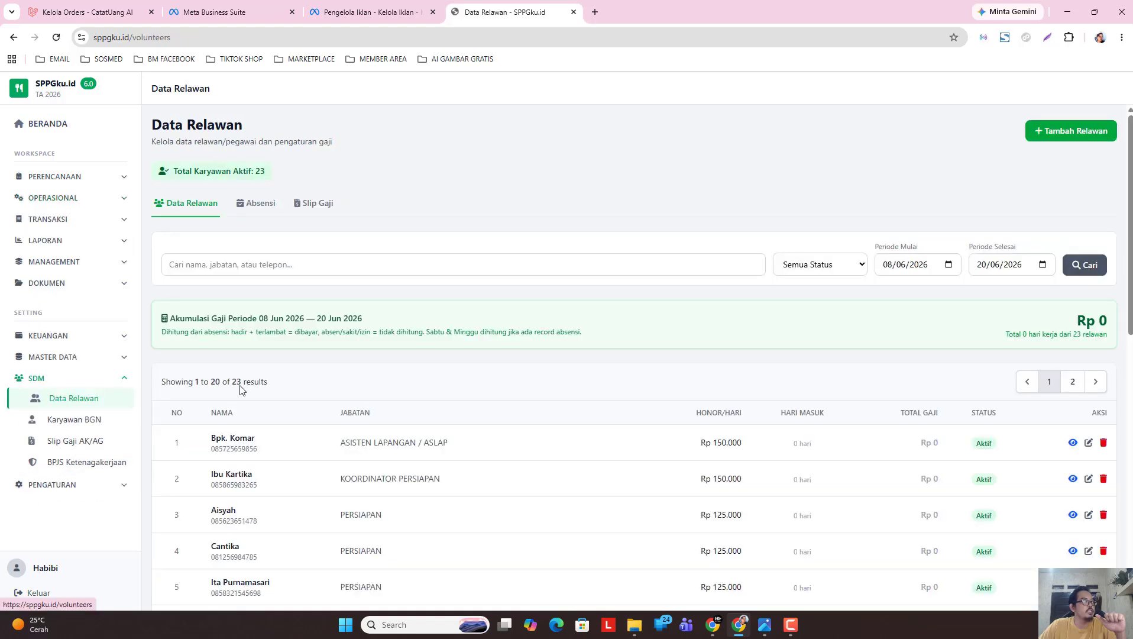
{"action": "left_click", "coordinate": [255, 203]}
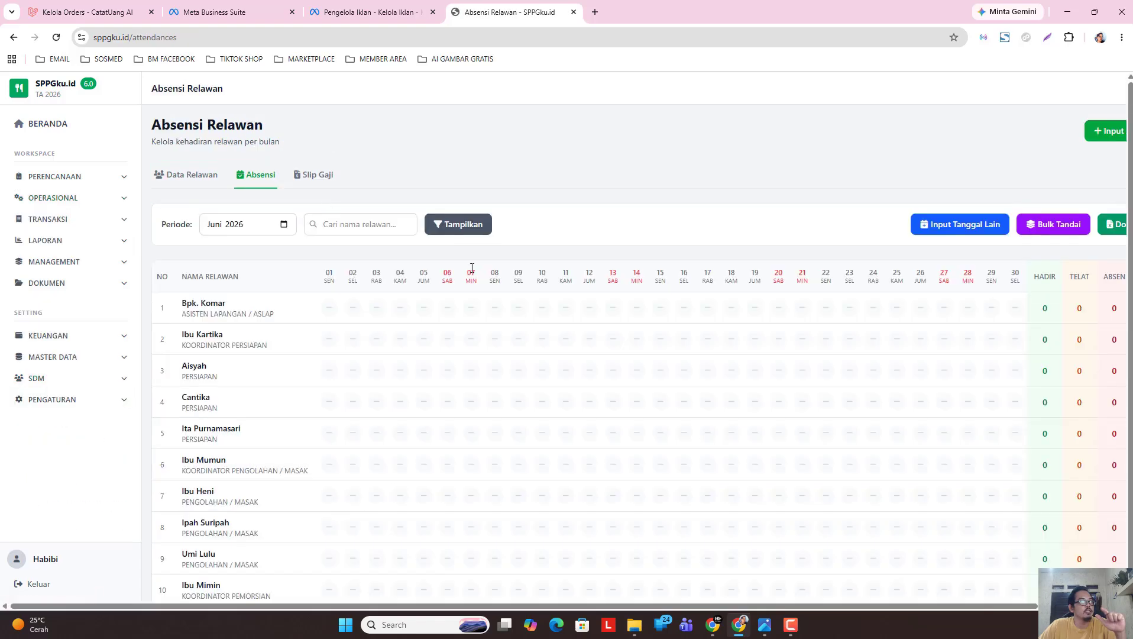
{"action": "left_click", "coordinate": [284, 224]}
{"action": "left_click", "coordinate": [220, 288]}
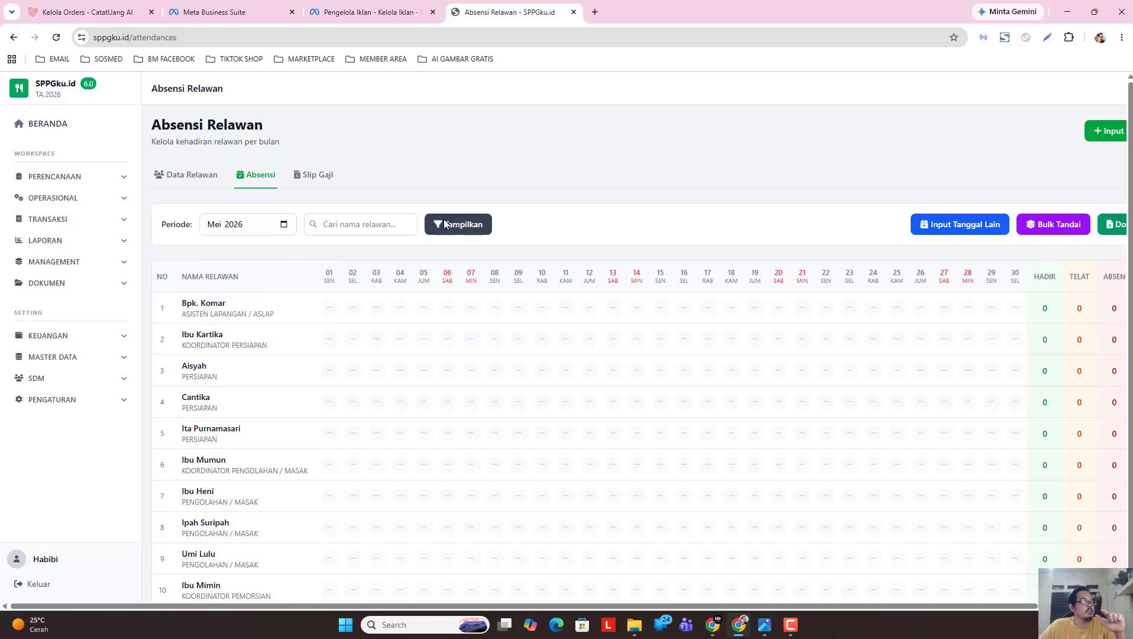
{"action": "left_click", "coordinate": [319, 184]}
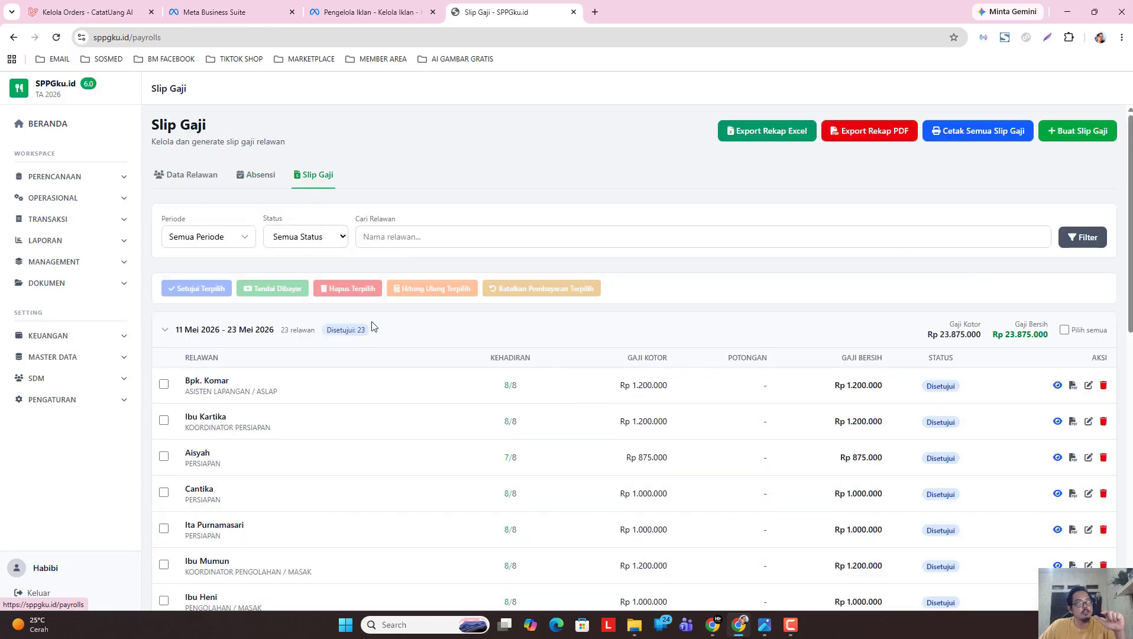
{"action": "left_click", "coordinate": [571, 322]}
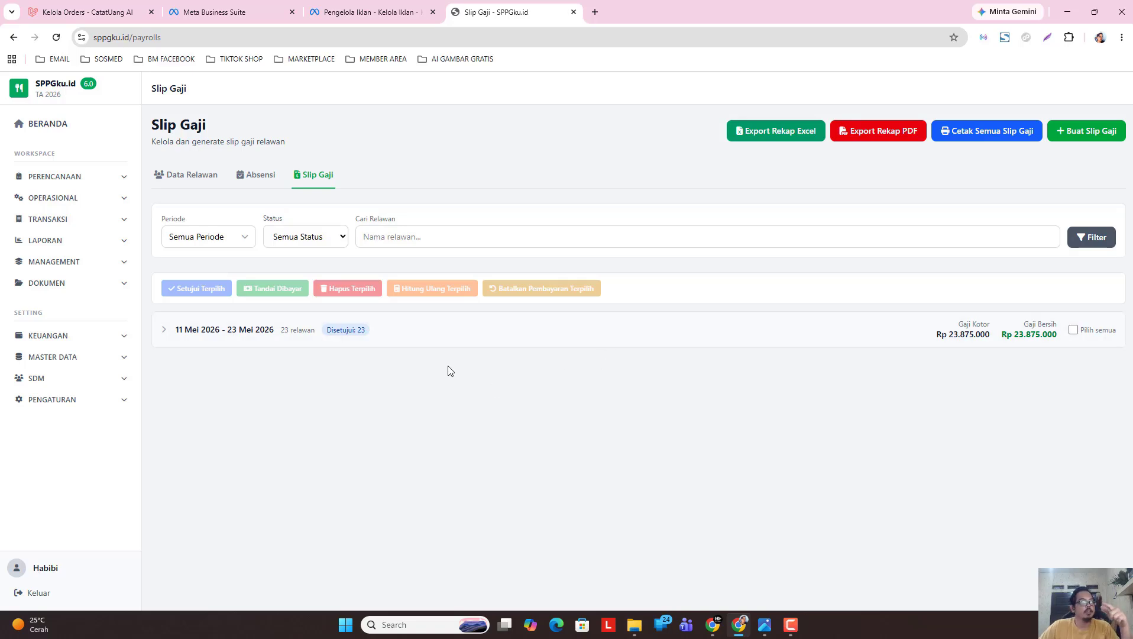
From the home dashboard, review the 22/05/2026 daily distribution, then head to the Transaksi purchase pages.
{"action": "left_click", "coordinate": [85, 131]}
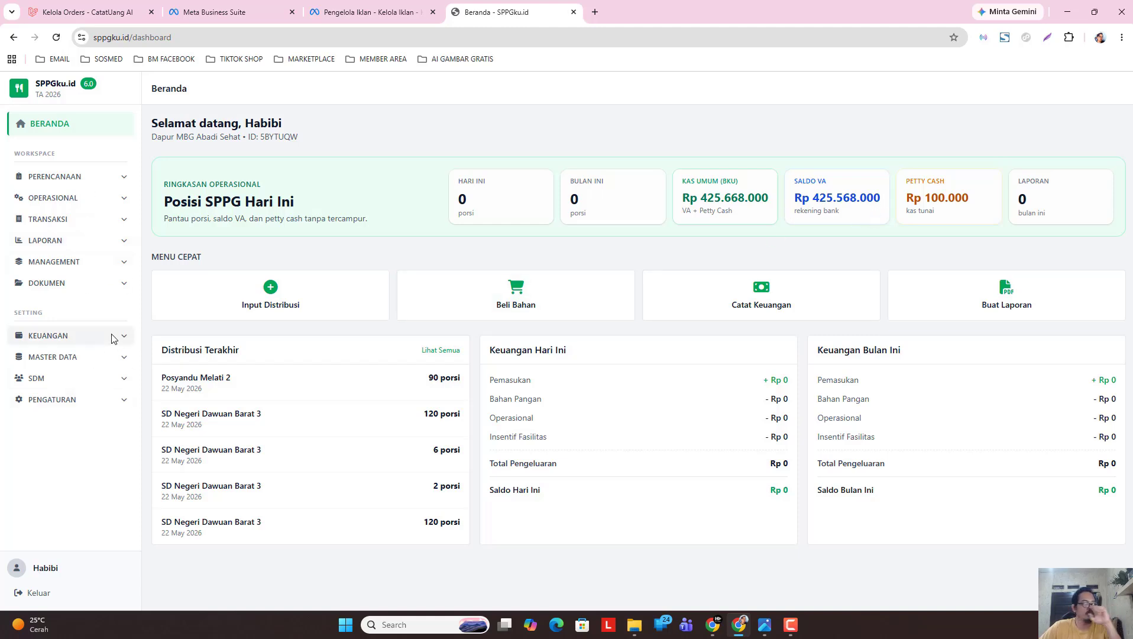
{"action": "left_click", "coordinate": [104, 204]}
{"action": "left_click", "coordinate": [93, 241]}
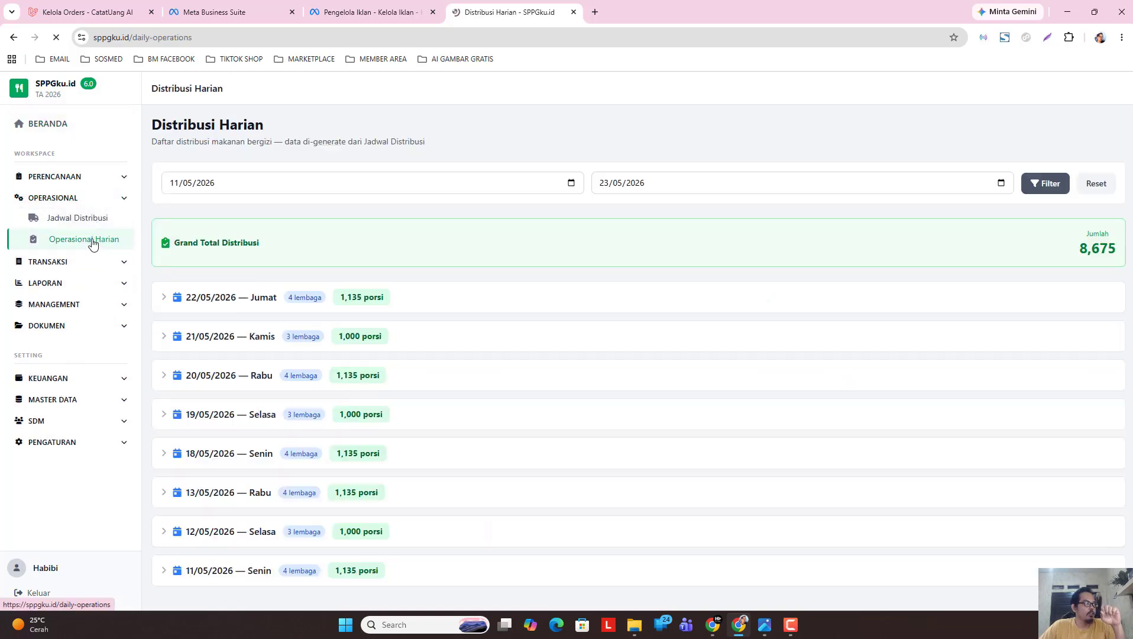
{"action": "left_click", "coordinate": [210, 291]}
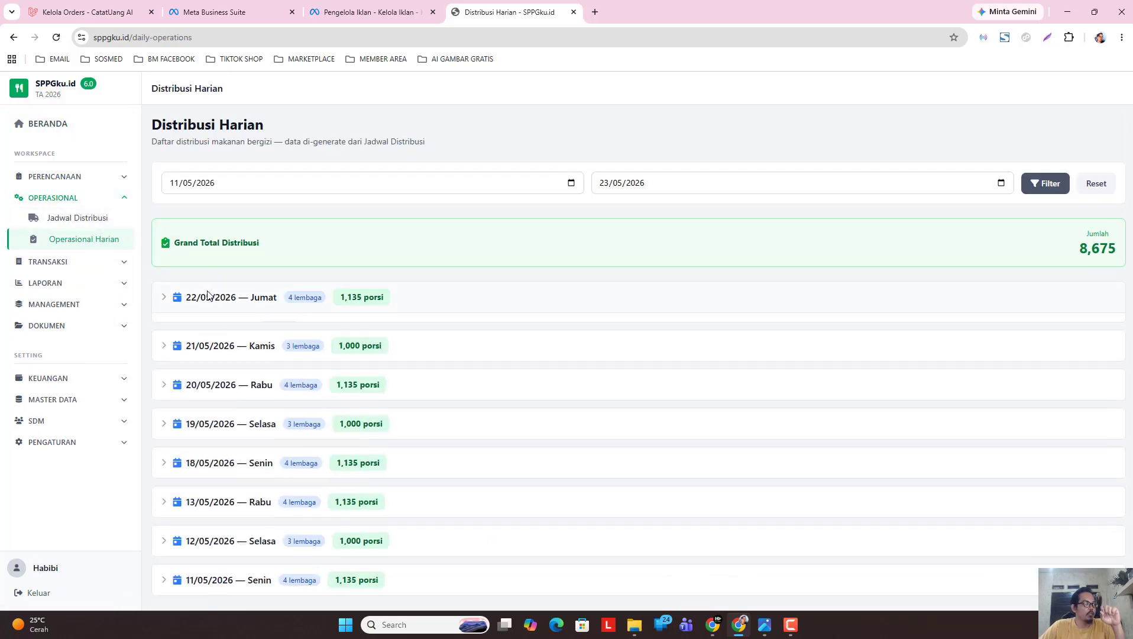
{"action": "left_click", "coordinate": [69, 425]}
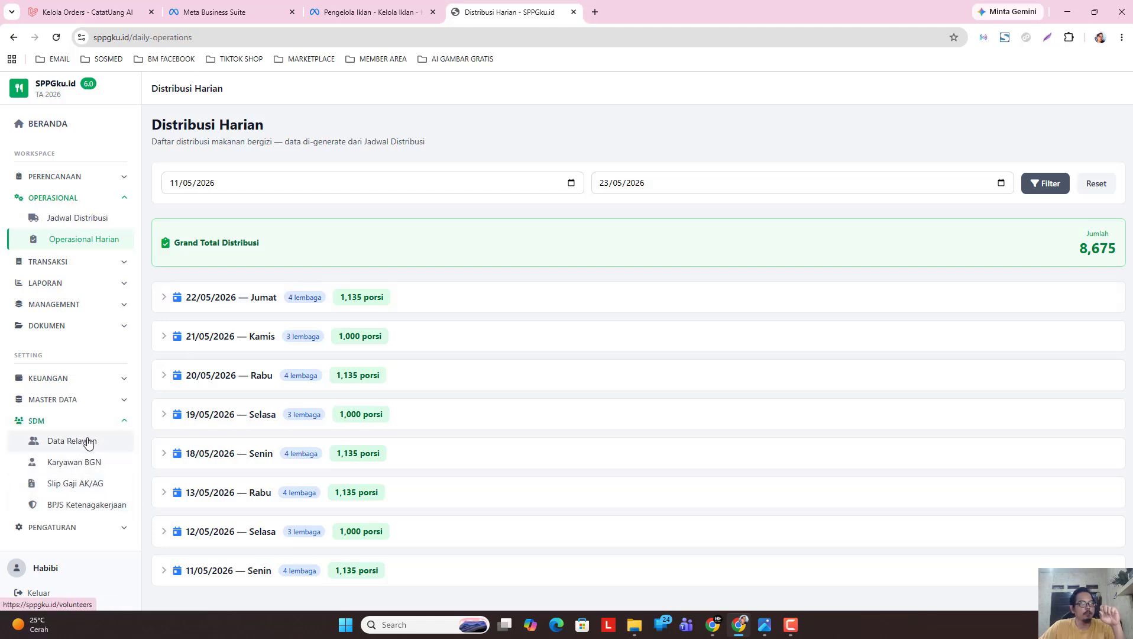
{"action": "left_click", "coordinate": [81, 269]}
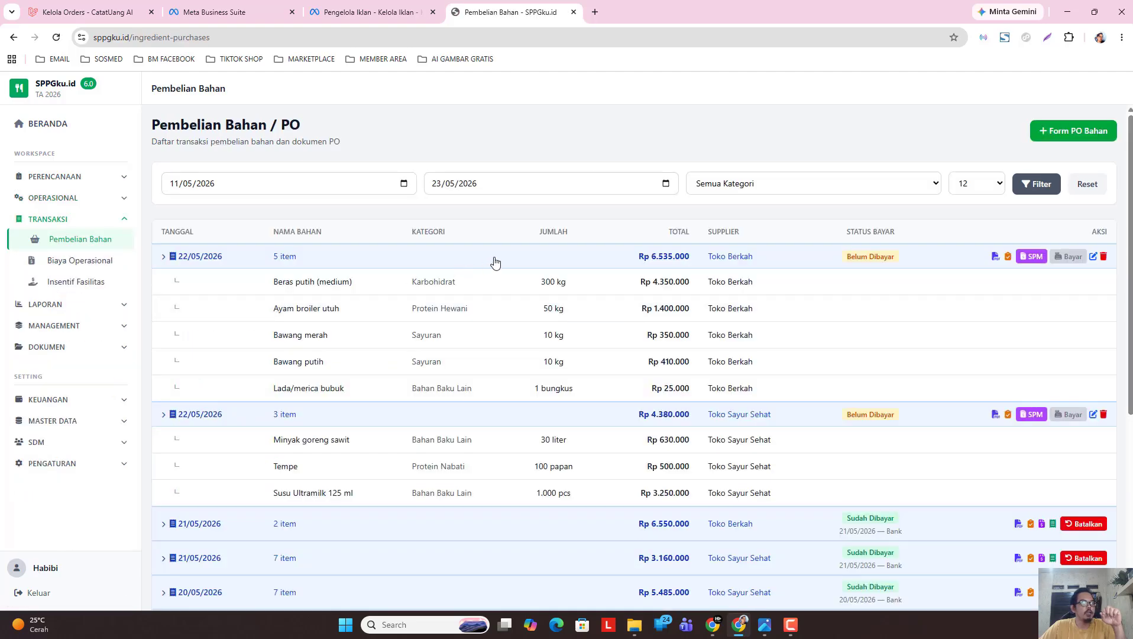
Collapse both 22/05/2026 orders, preview the Toko Berkah PO and open its goods receipt.
{"action": "left_click", "coordinate": [770, 254]}
{"action": "left_click", "coordinate": [817, 289]}
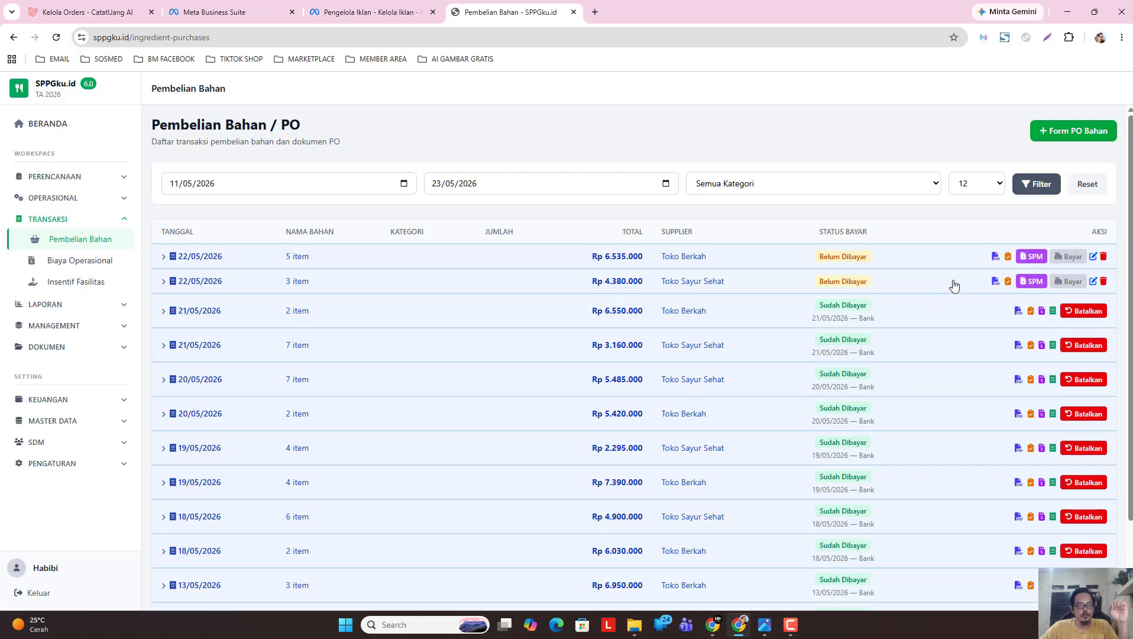
{"action": "left_click", "coordinate": [996, 256]}
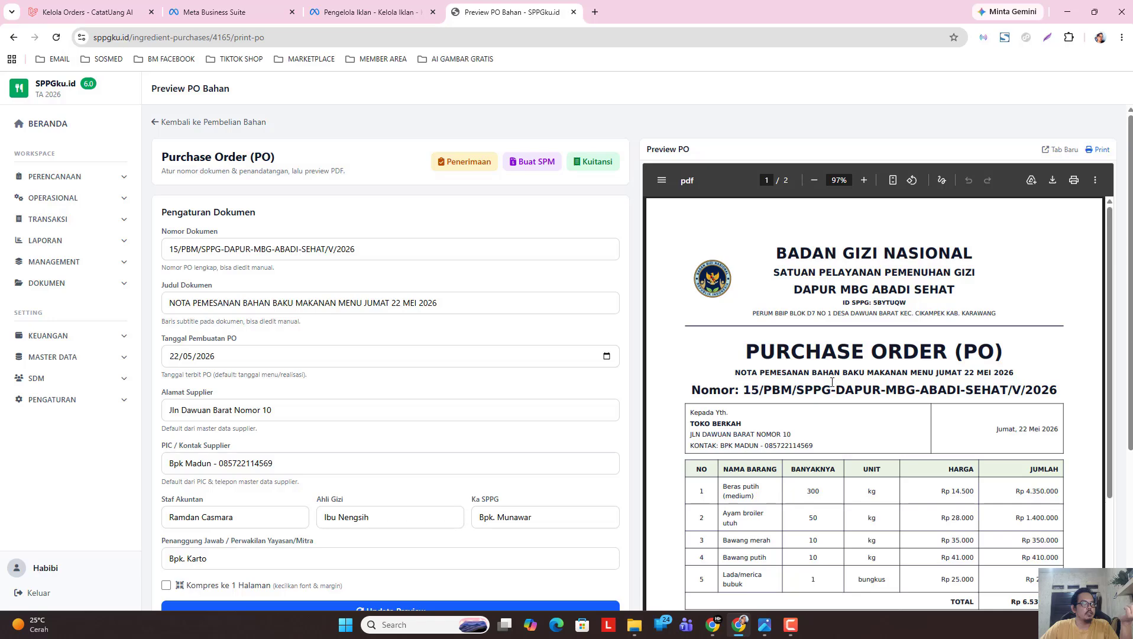
{"action": "left_click", "coordinate": [483, 169]}
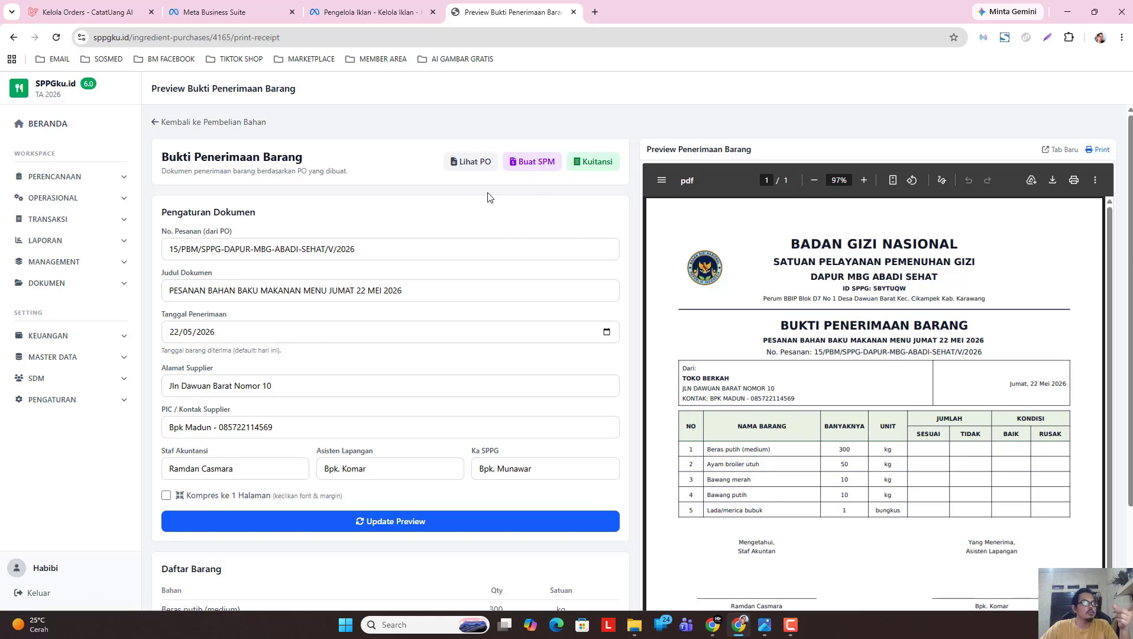
Start an SPM for the Toko Berkah purchase with Tanggal SPM 22/05/2026.
{"action": "left_click", "coordinate": [532, 161]}
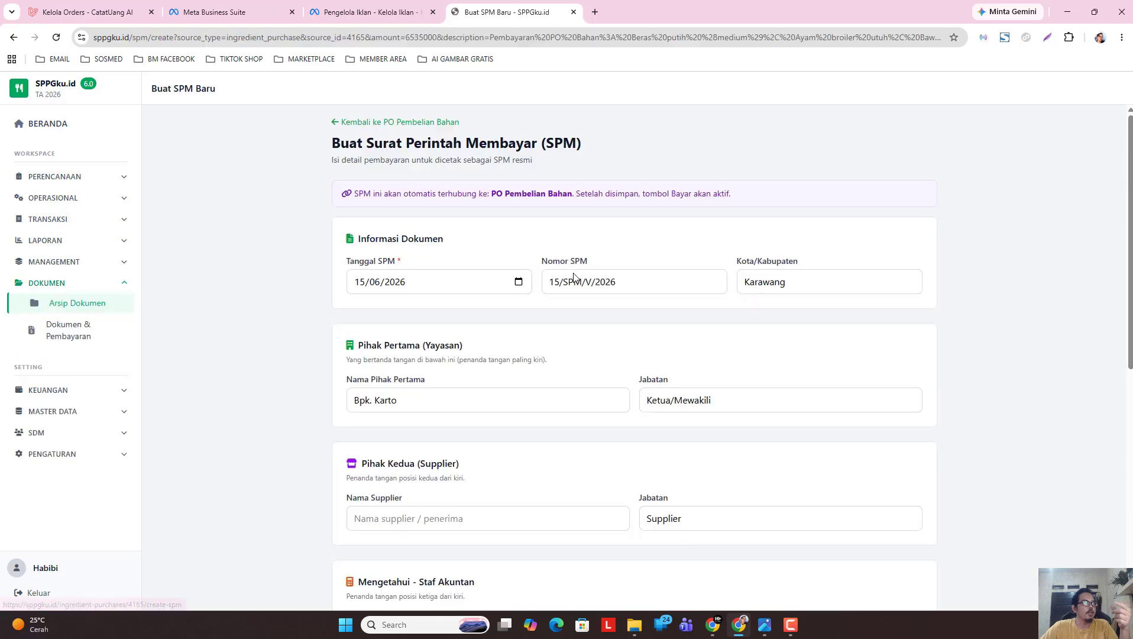
{"action": "left_click", "coordinate": [519, 282]}
{"action": "left_click", "coordinate": [369, 307]}
{"action": "left_click", "coordinate": [367, 362]}
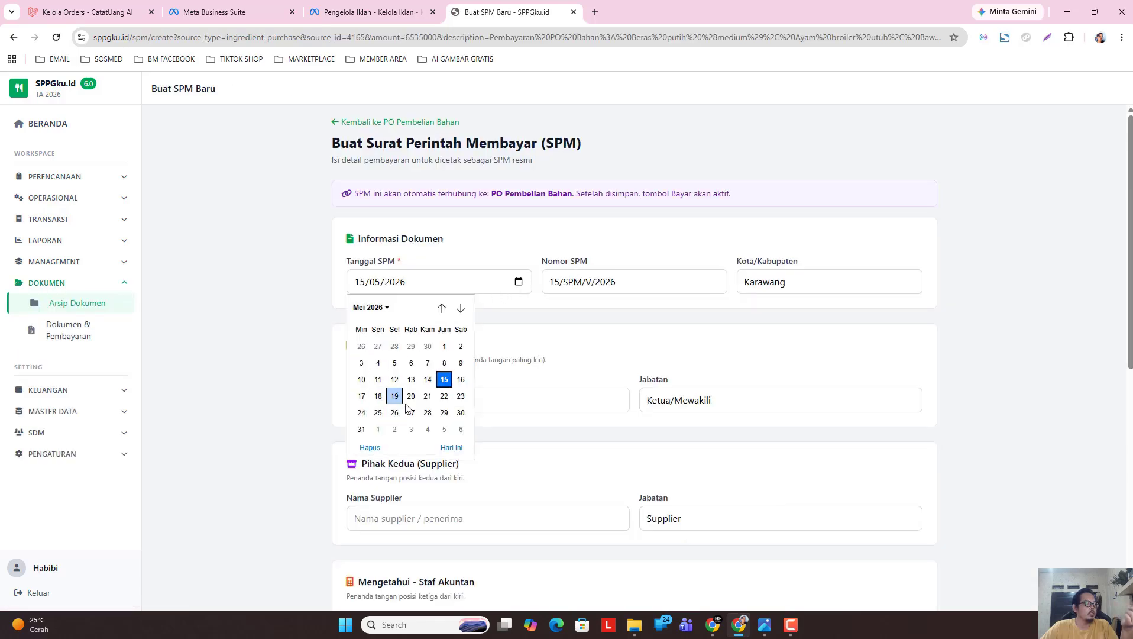
{"action": "left_click", "coordinate": [444, 396]}
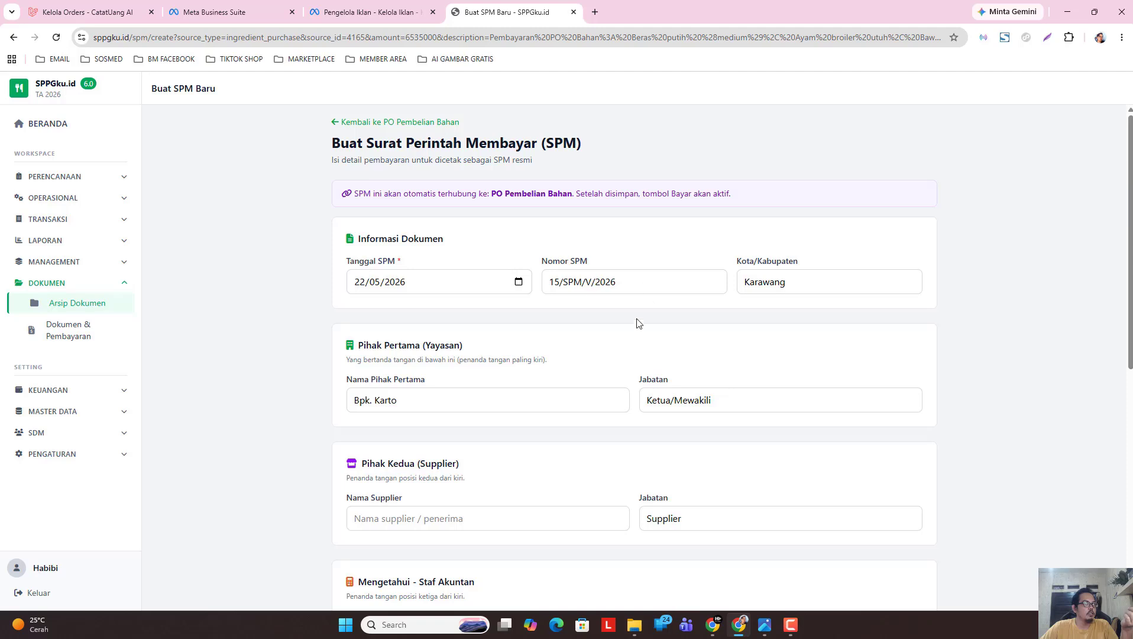
Copy the Nama Pemilik account holder's name into the Nama Supplier field.
{"action": "scroll", "coordinate": [850, 463], "scroll_direction": "down", "scroll_amount": 8}
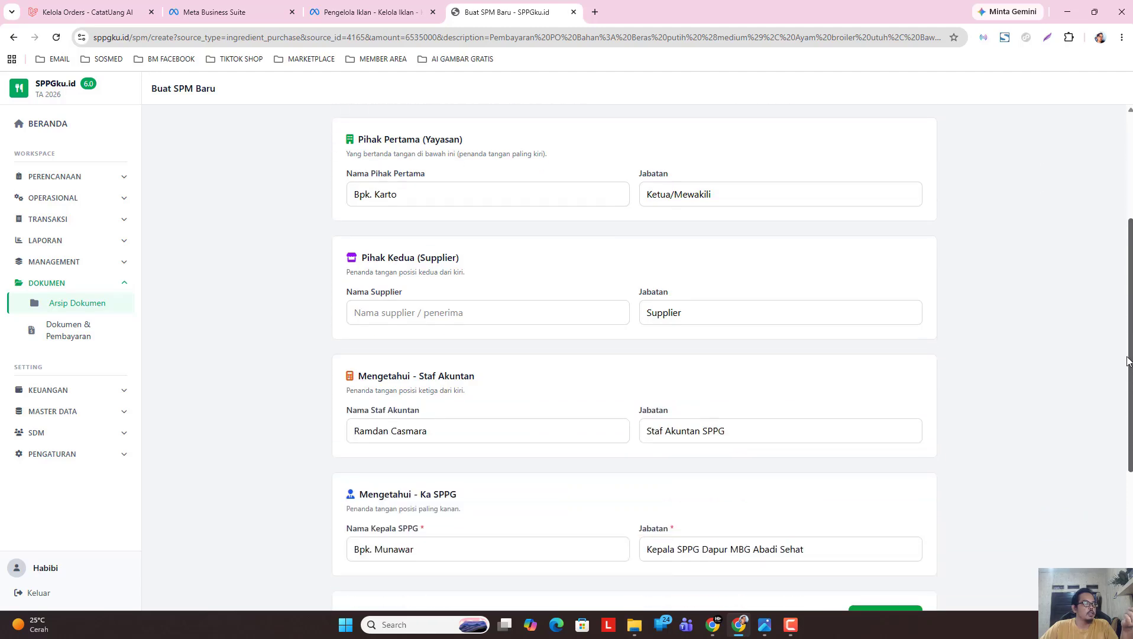
{"action": "double_click", "coordinate": [834, 430]}
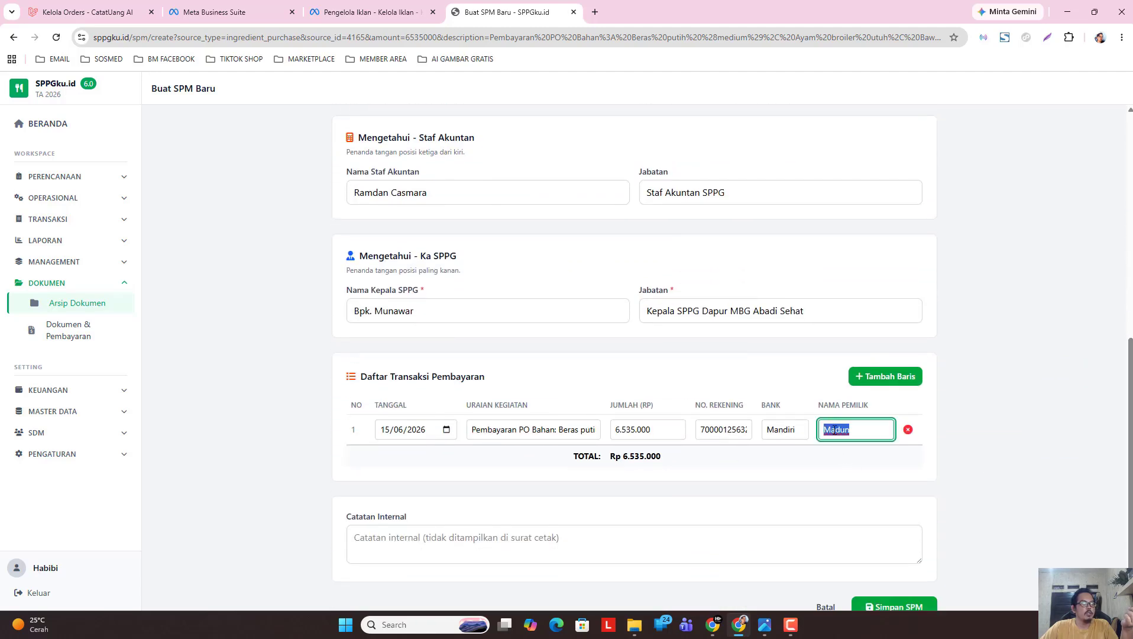
{"action": "right_click", "coordinate": [834, 430]}
{"action": "left_click", "coordinate": [883, 285]}
{"action": "scroll", "coordinate": [505, 355], "scroll_direction": "up", "scroll_amount": 1}
{"action": "left_click", "coordinate": [410, 136]}
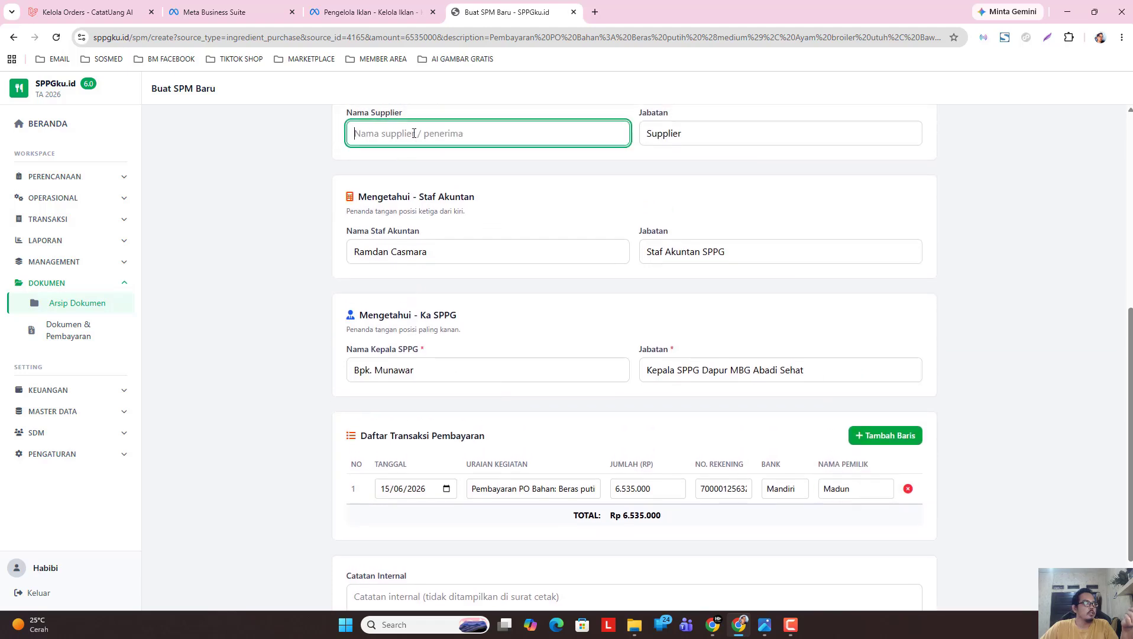
{"action": "right_click", "coordinate": [410, 139]}
{"action": "left_click", "coordinate": [467, 278]}
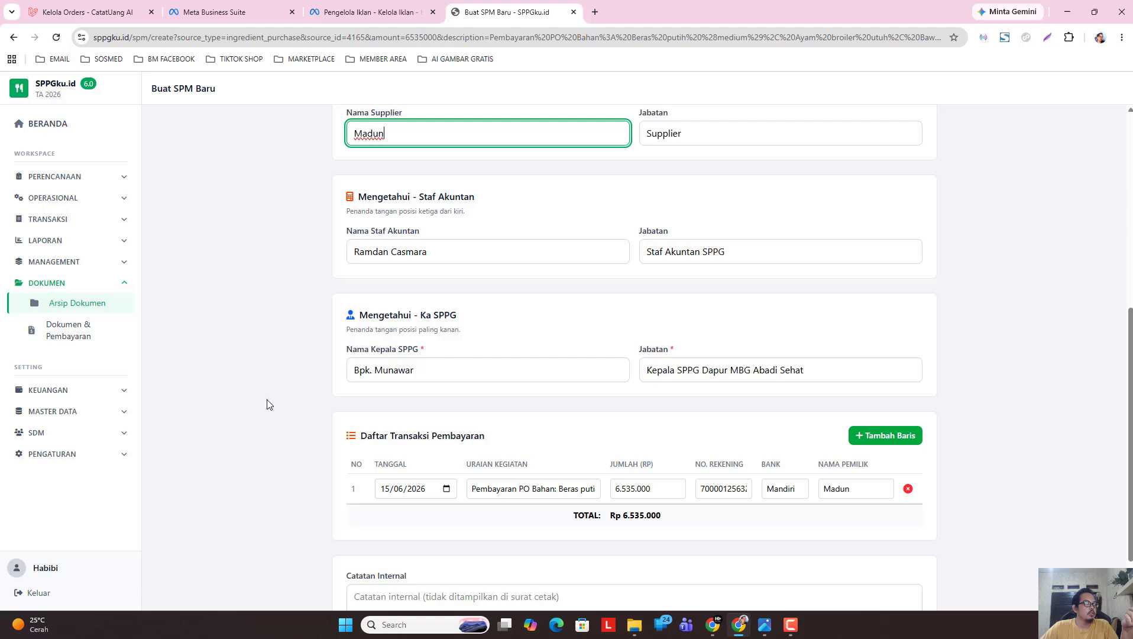
Set the payment row date to 22/05/2026 and save the SPM.
{"action": "left_click", "coordinate": [447, 488]}
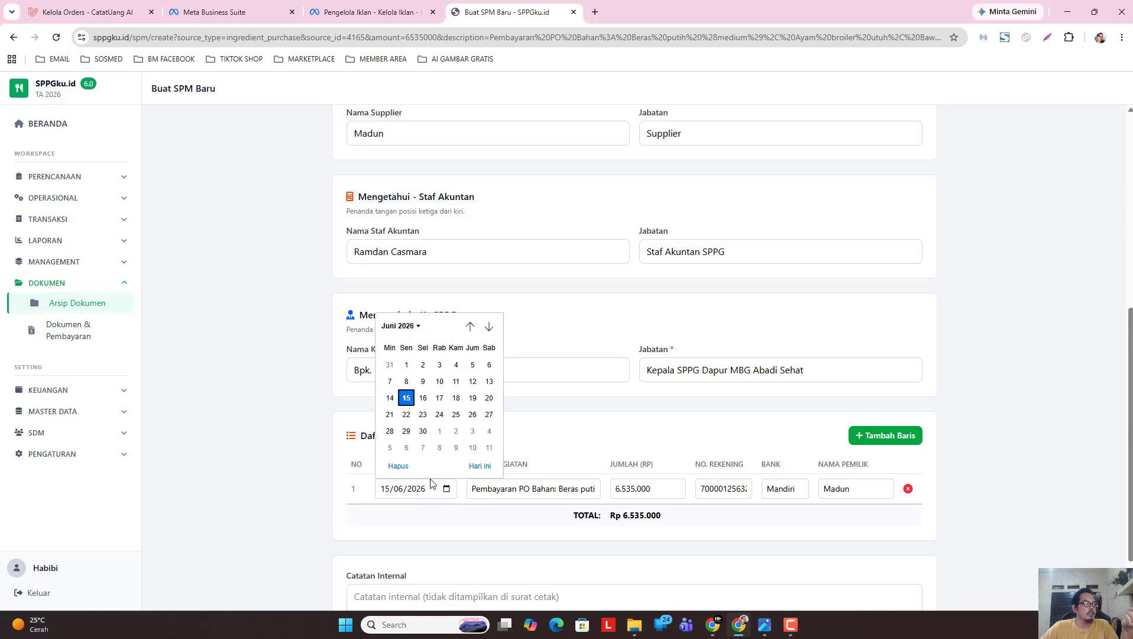
{"action": "left_click", "coordinate": [402, 326]}
{"action": "left_click", "coordinate": [402, 389]}
{"action": "left_click", "coordinate": [472, 416]}
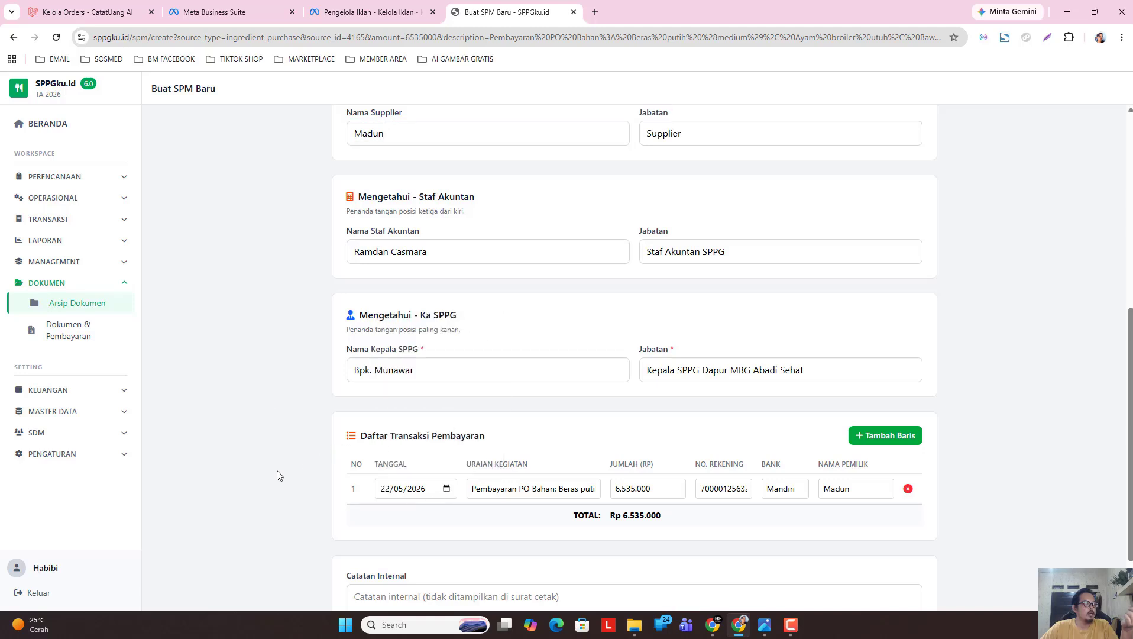
{"action": "scroll", "coordinate": [591, 497], "scroll_direction": "down", "scroll_amount": 1}
{"action": "scroll", "coordinate": [591, 508], "scroll_direction": "up", "scroll_amount": 1}
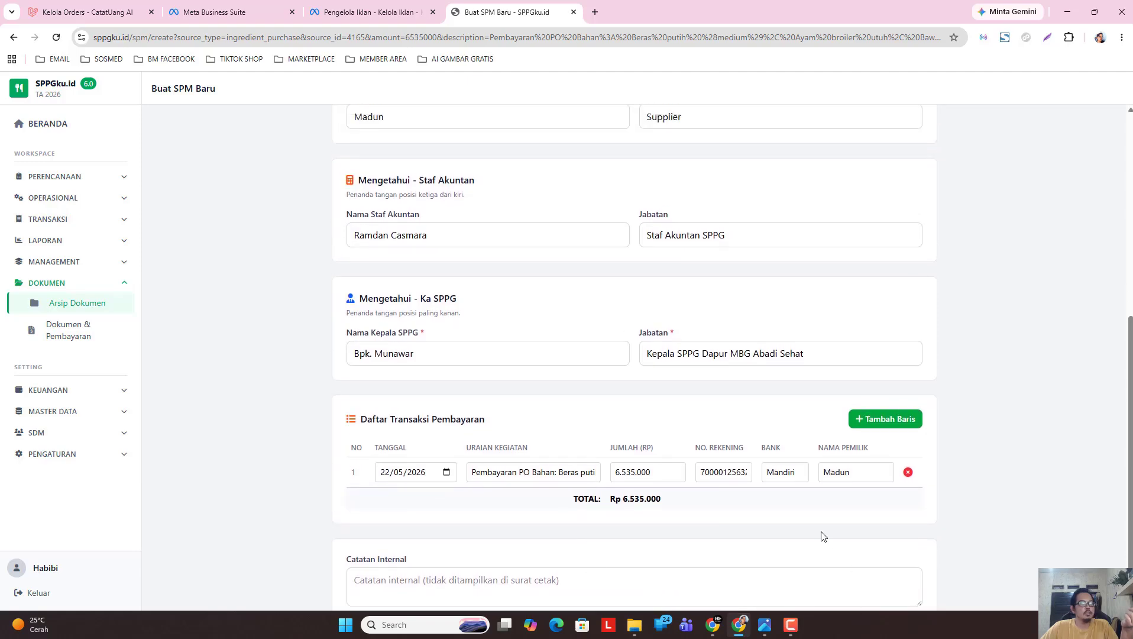
{"action": "scroll", "coordinate": [824, 560], "scroll_direction": "up", "scroll_amount": 1}
{"action": "scroll", "coordinate": [1119, 409], "scroll_direction": "down", "scroll_amount": 2}
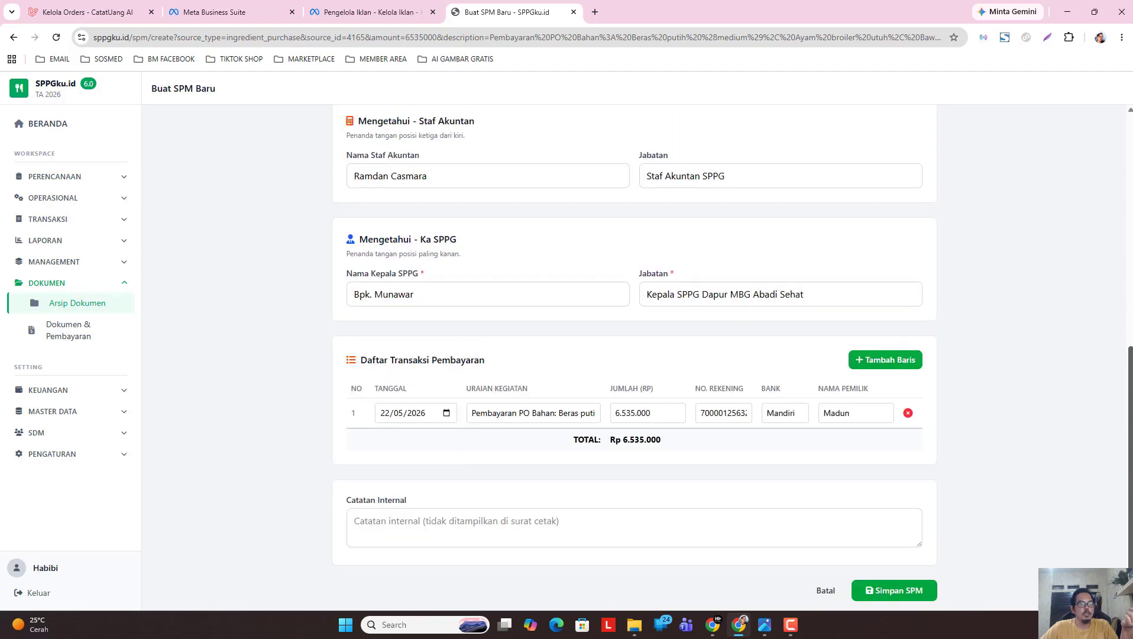
{"action": "left_click", "coordinate": [893, 594]}
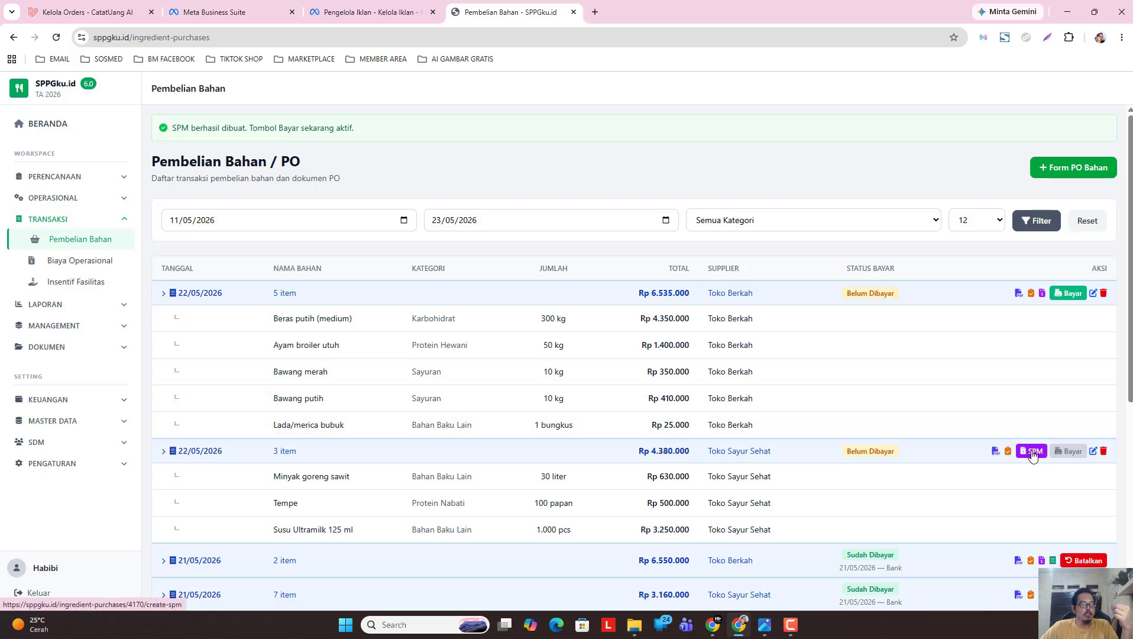
Date the Toko Sayur Sehat goods receipt 22/05/2026, update its preview, and start its SPM.
{"action": "left_click", "coordinate": [1009, 451]}
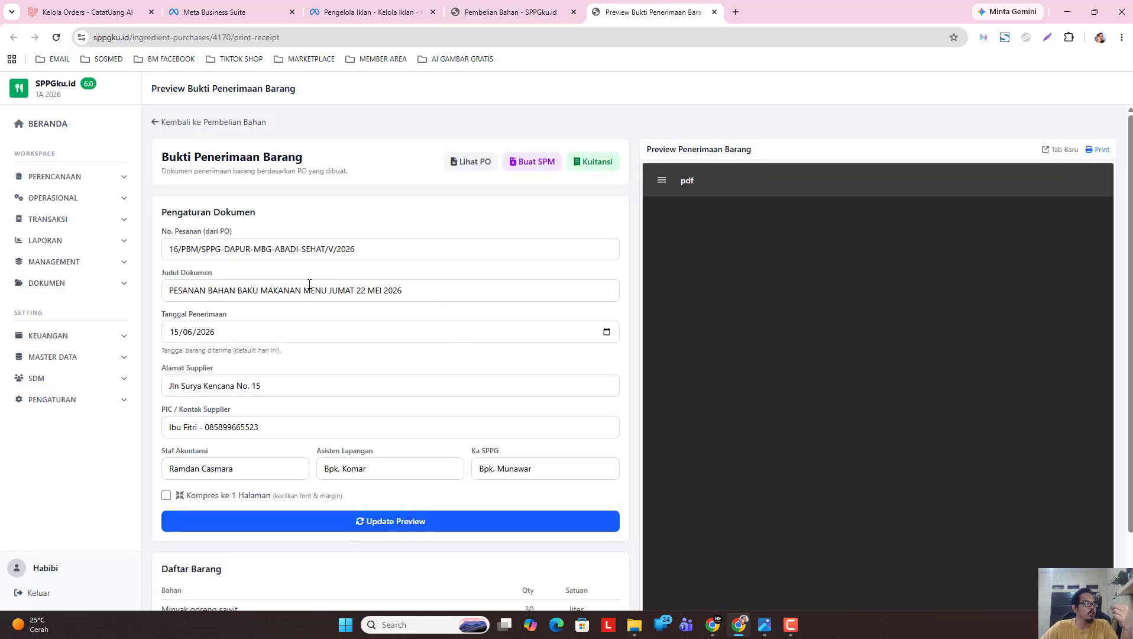
{"action": "left_click", "coordinate": [607, 333]}
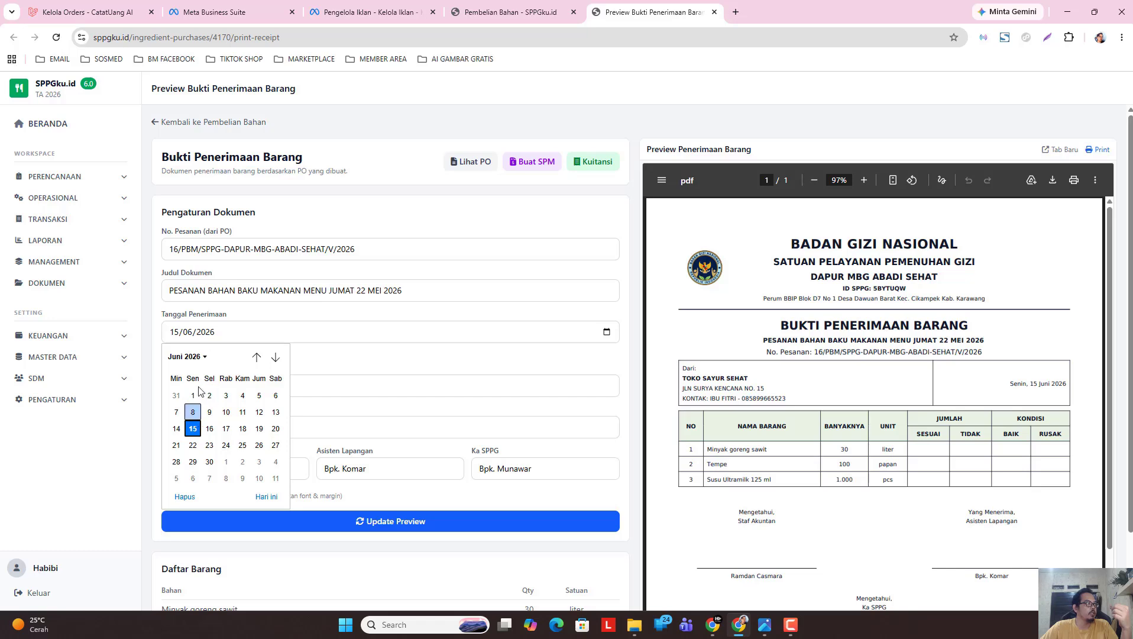
{"action": "left_click", "coordinate": [194, 357]}
{"action": "left_click", "coordinate": [190, 415]}
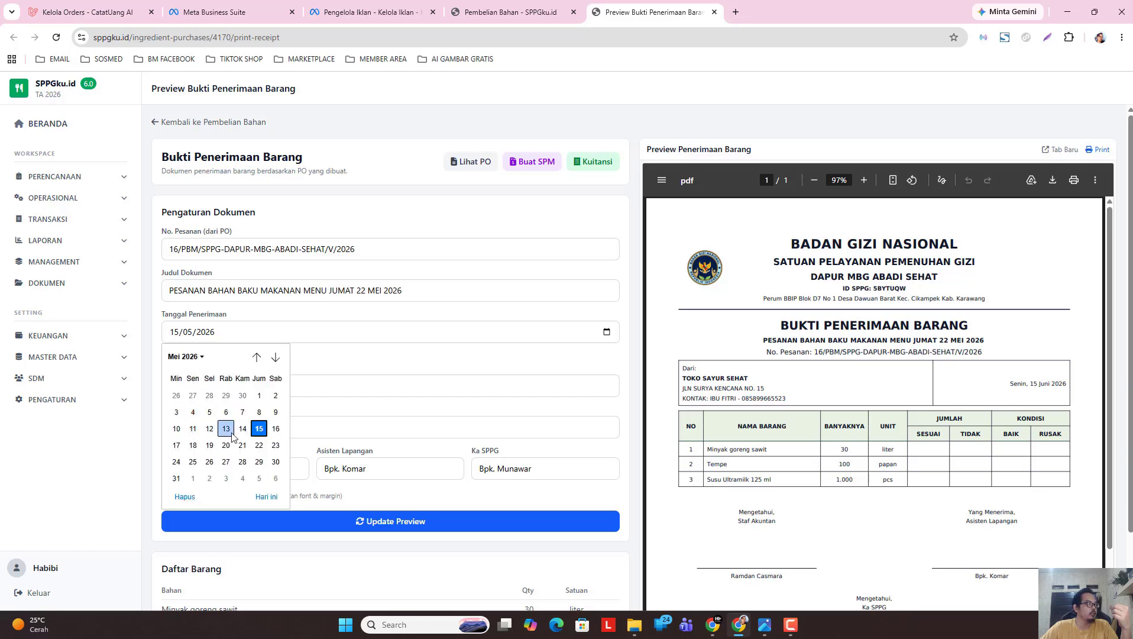
{"action": "left_click", "coordinate": [258, 445]}
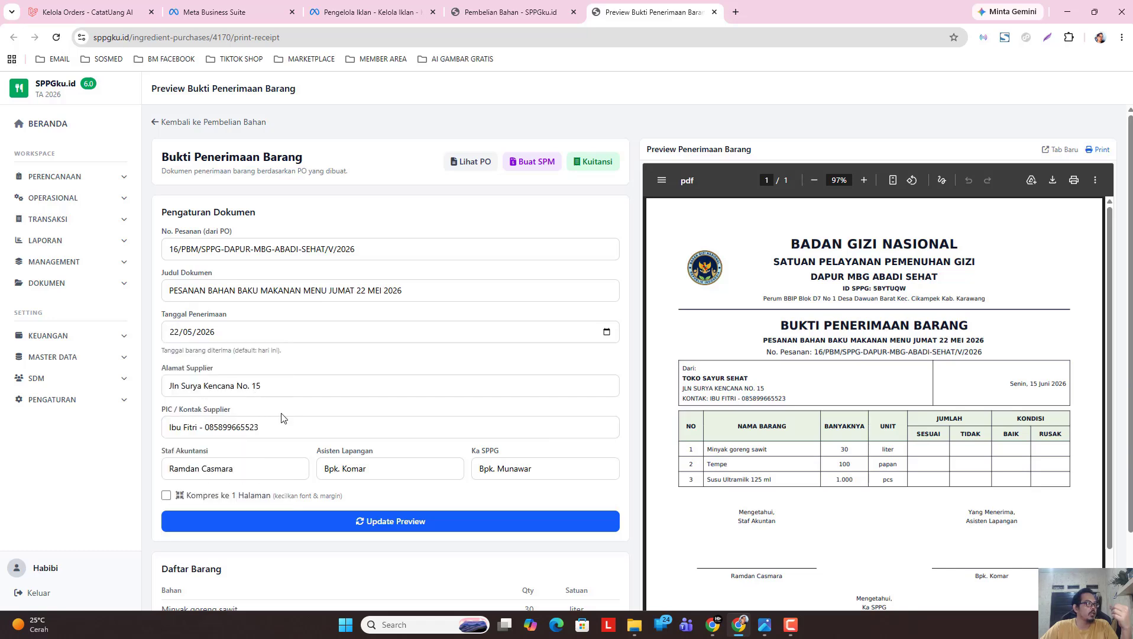
{"action": "scroll", "coordinate": [314, 408], "scroll_direction": "down", "scroll_amount": 1}
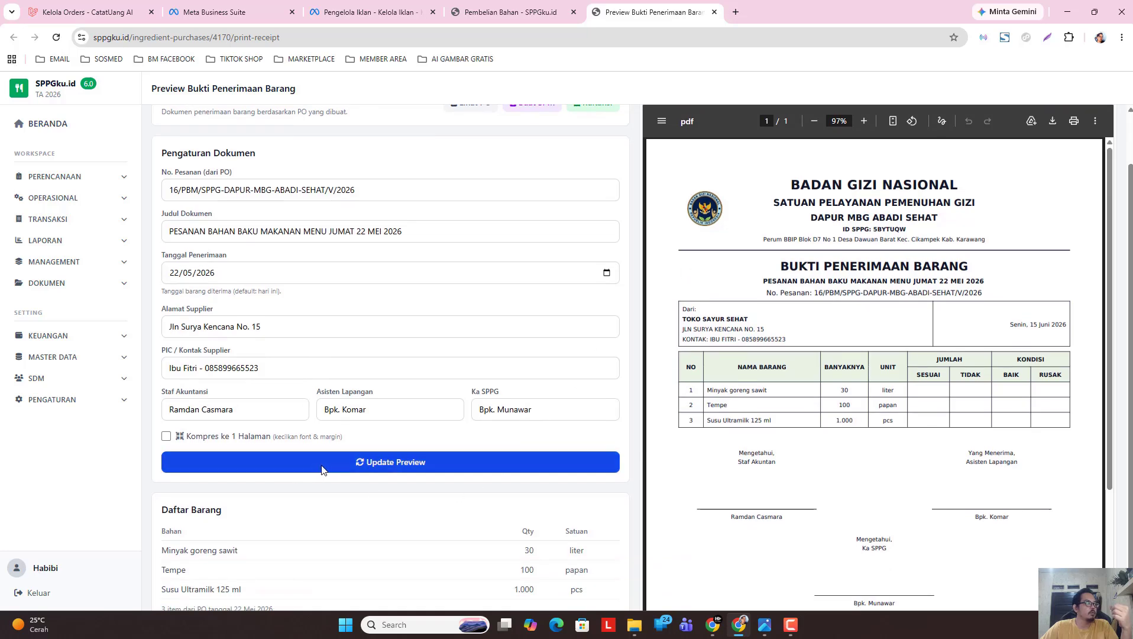
{"action": "left_click", "coordinate": [328, 463]}
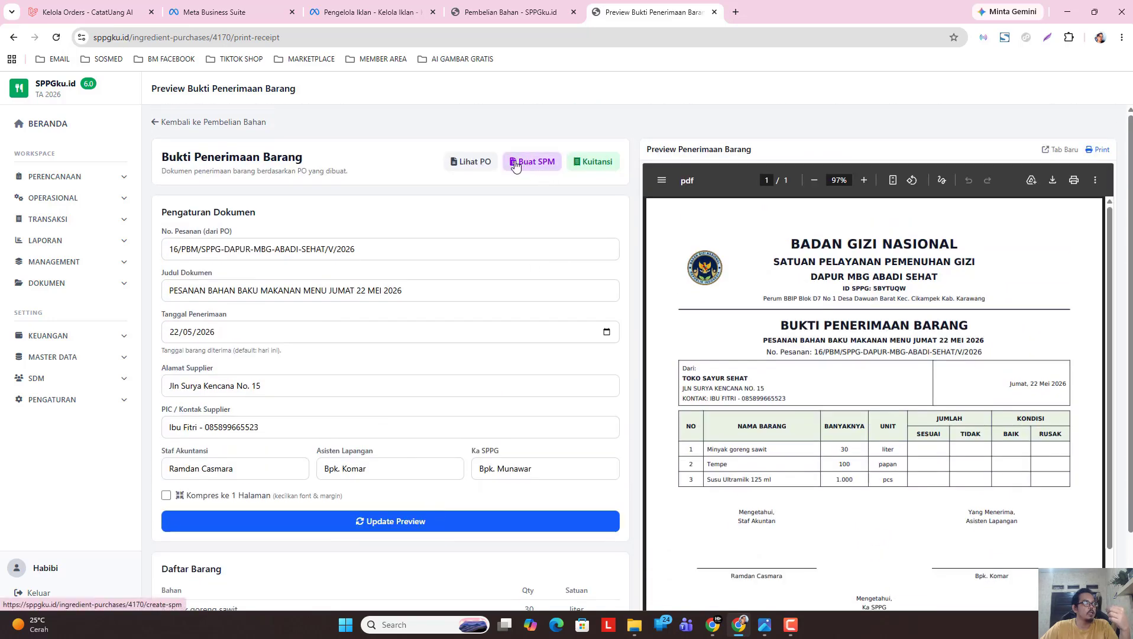
{"action": "left_click", "coordinate": [535, 162]}
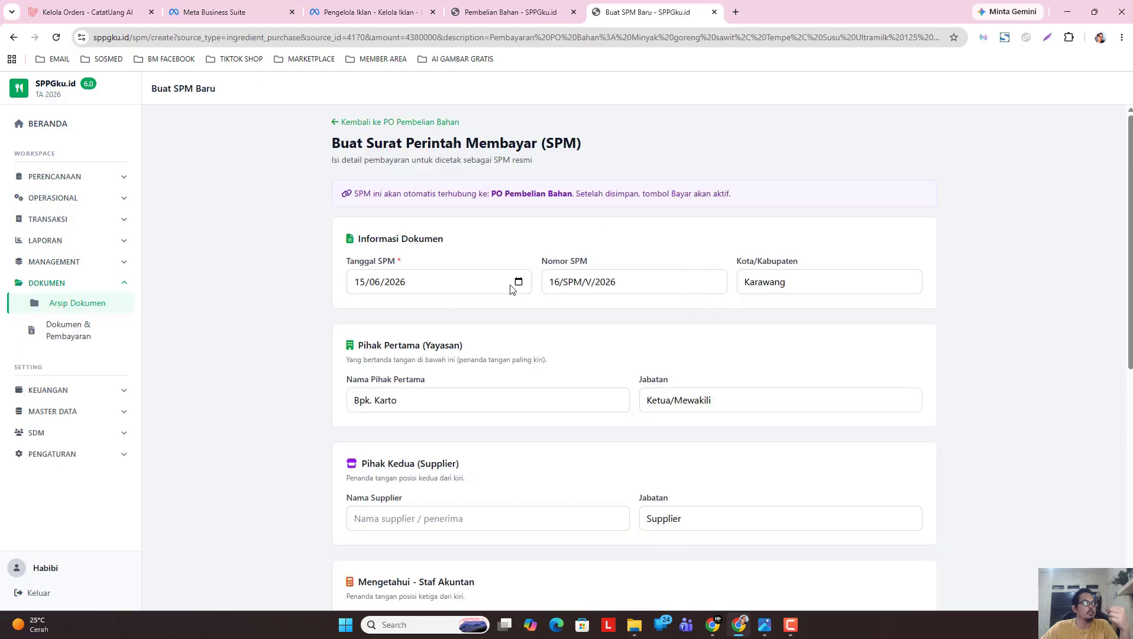
Set Tanggal SPM to 22/05/2026.
{"action": "left_click", "coordinate": [519, 282]}
{"action": "left_click", "coordinate": [369, 308]}
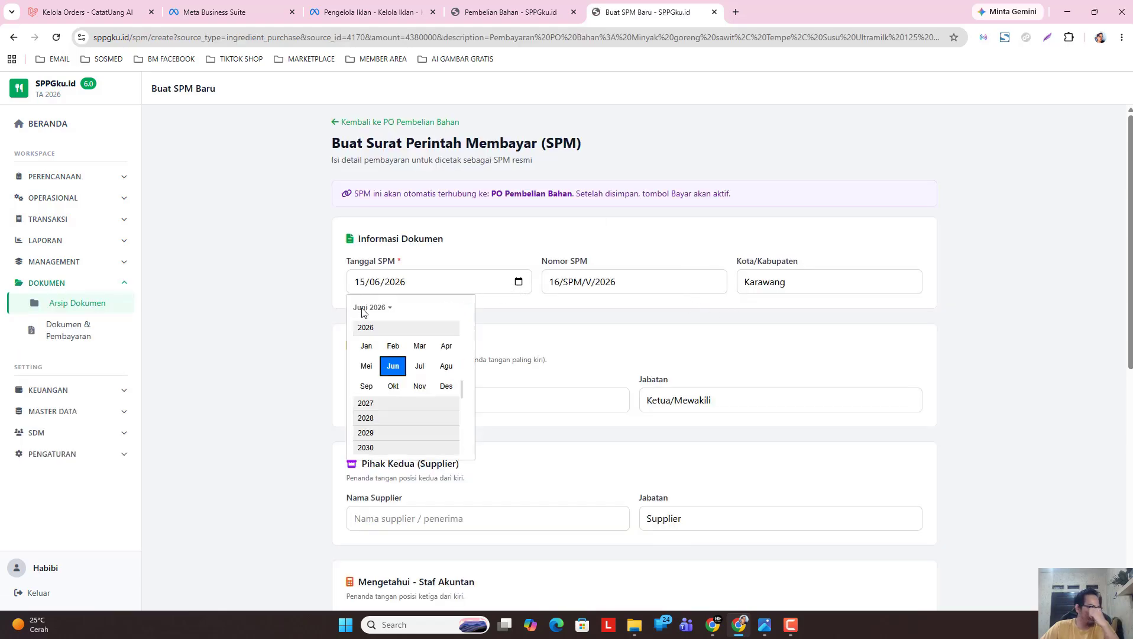
{"action": "left_click", "coordinate": [362, 364]}
{"action": "left_click", "coordinate": [444, 396]}
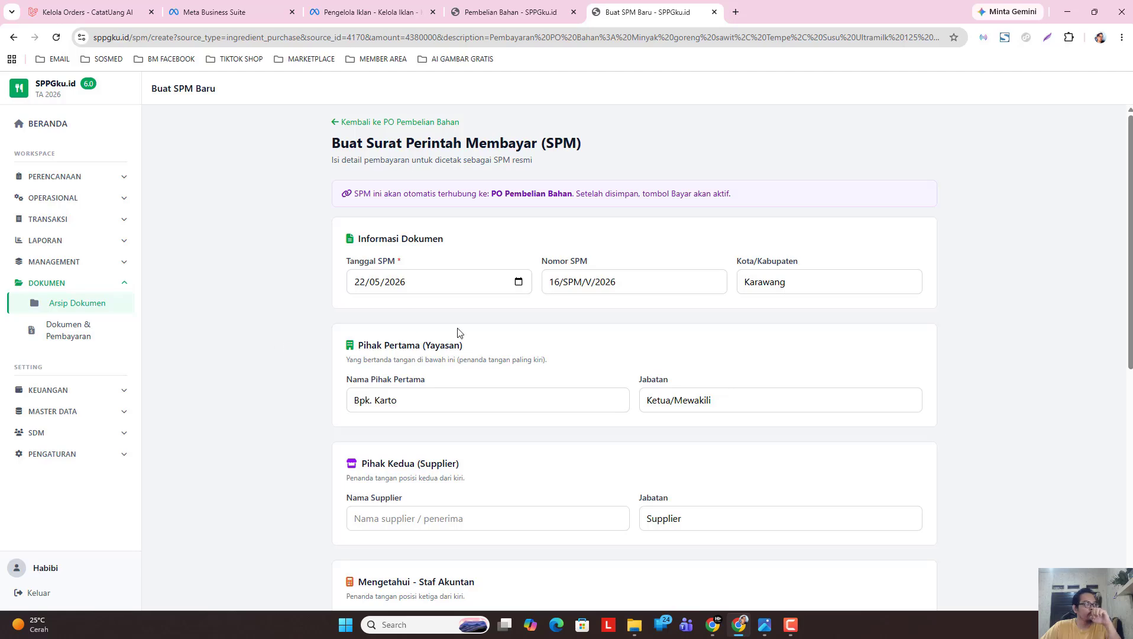
Copy the account owner's name from the payment row into Nama Supplier.
{"action": "scroll", "coordinate": [607, 329], "scroll_direction": "down", "scroll_amount": 1}
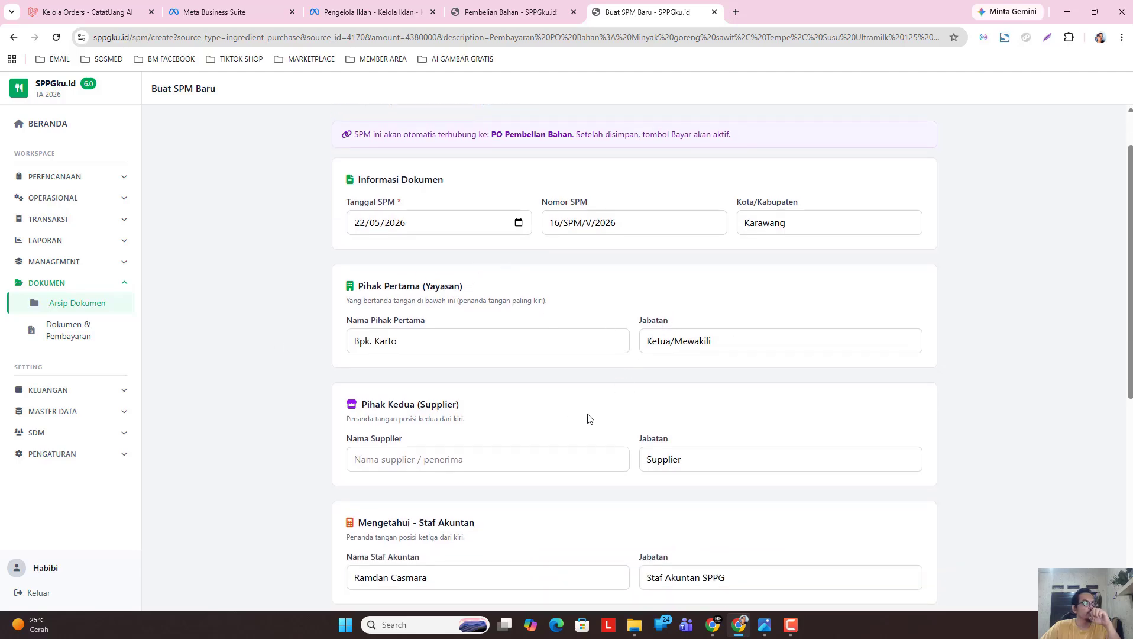
{"action": "left_click_drag", "start_coordinate": [1126, 253], "coordinate": [1105, 455]}
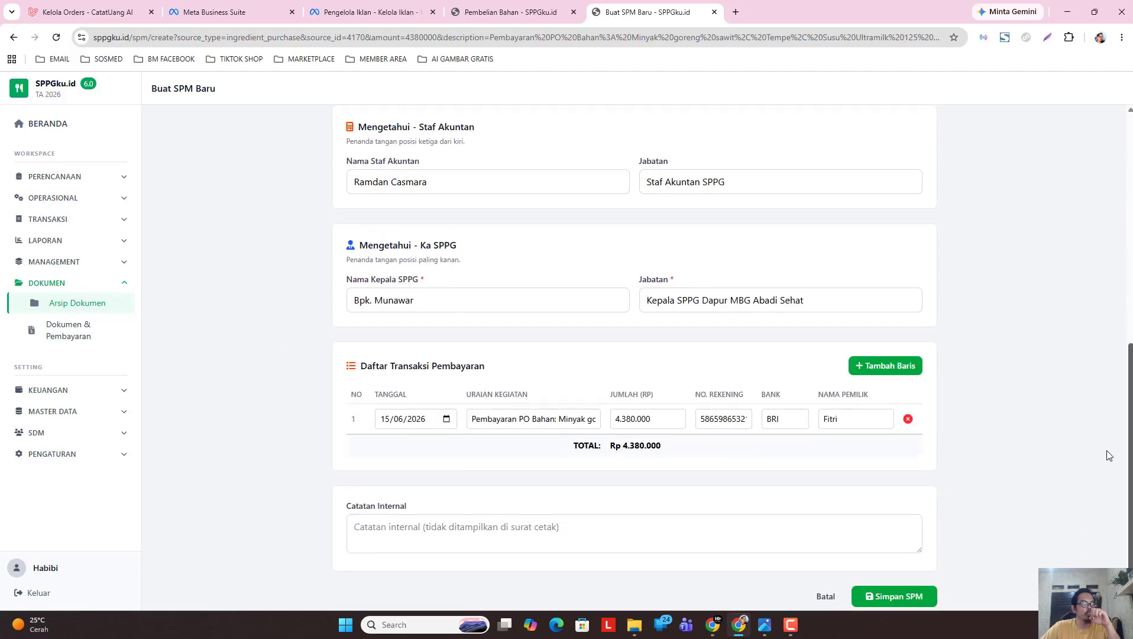
{"action": "double_click", "coordinate": [850, 417]}
{"action": "key", "text": "ctrl+c"}
{"action": "right_click", "coordinate": [850, 418]}
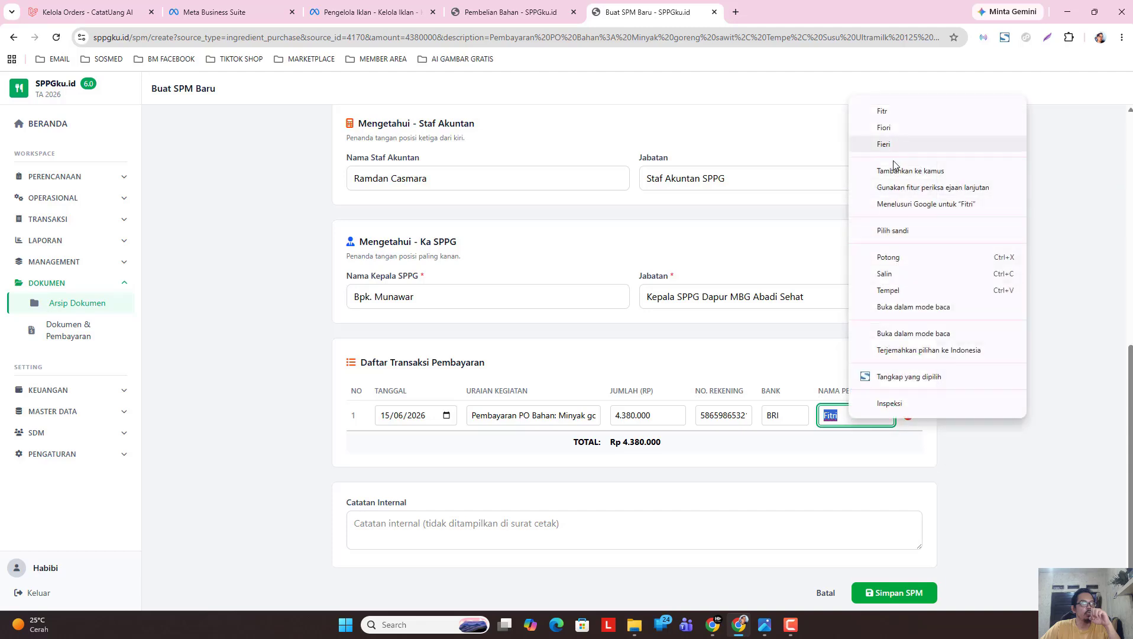
{"action": "left_click", "coordinate": [887, 273]}
{"action": "scroll", "coordinate": [456, 266], "scroll_direction": "up", "scroll_amount": 2}
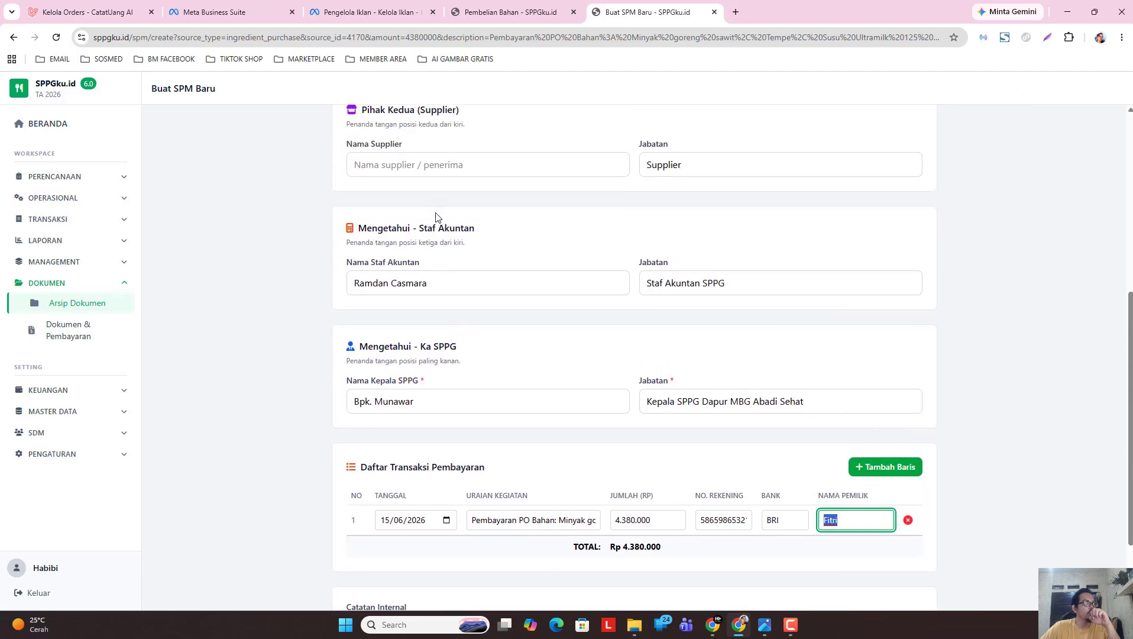
{"action": "right_click", "coordinate": [436, 180]}
{"action": "left_click", "coordinate": [484, 323]}
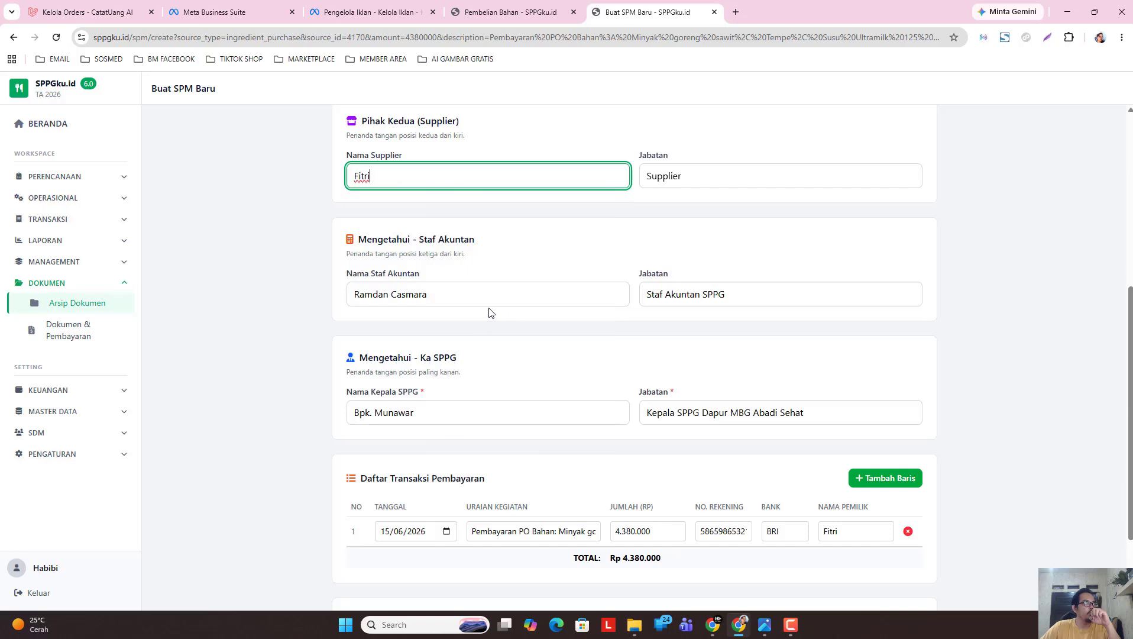
Set the payment row date to 22/05/2026 and save the SPM.
{"action": "left_click", "coordinate": [445, 532]}
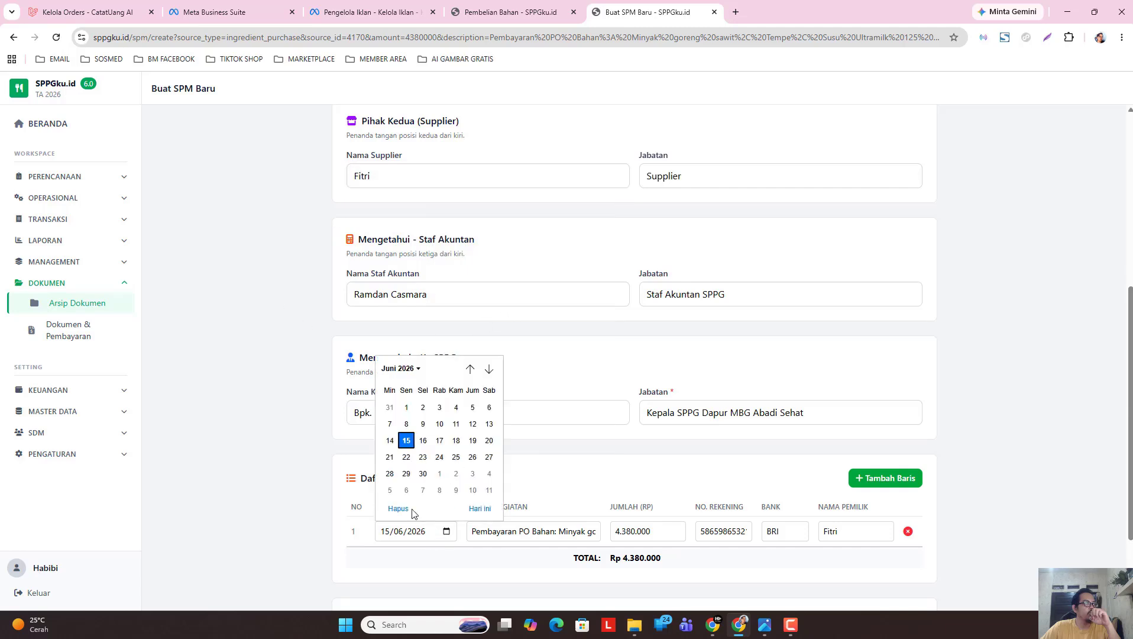
{"action": "left_click", "coordinate": [407, 369]}
{"action": "left_click", "coordinate": [397, 432]}
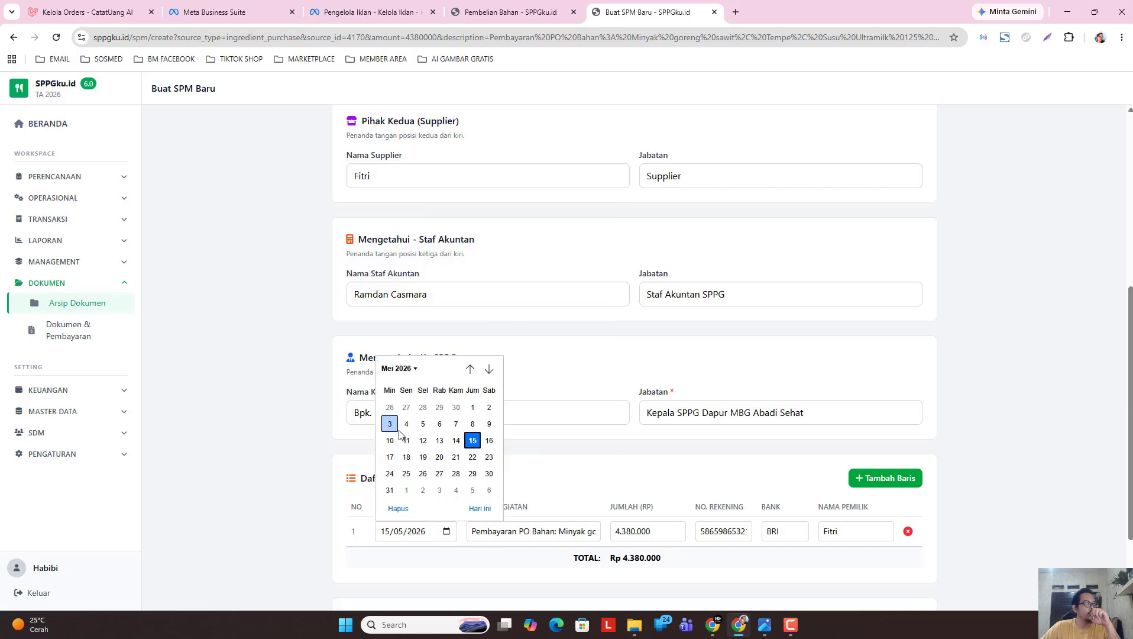
{"action": "left_click", "coordinate": [470, 458]}
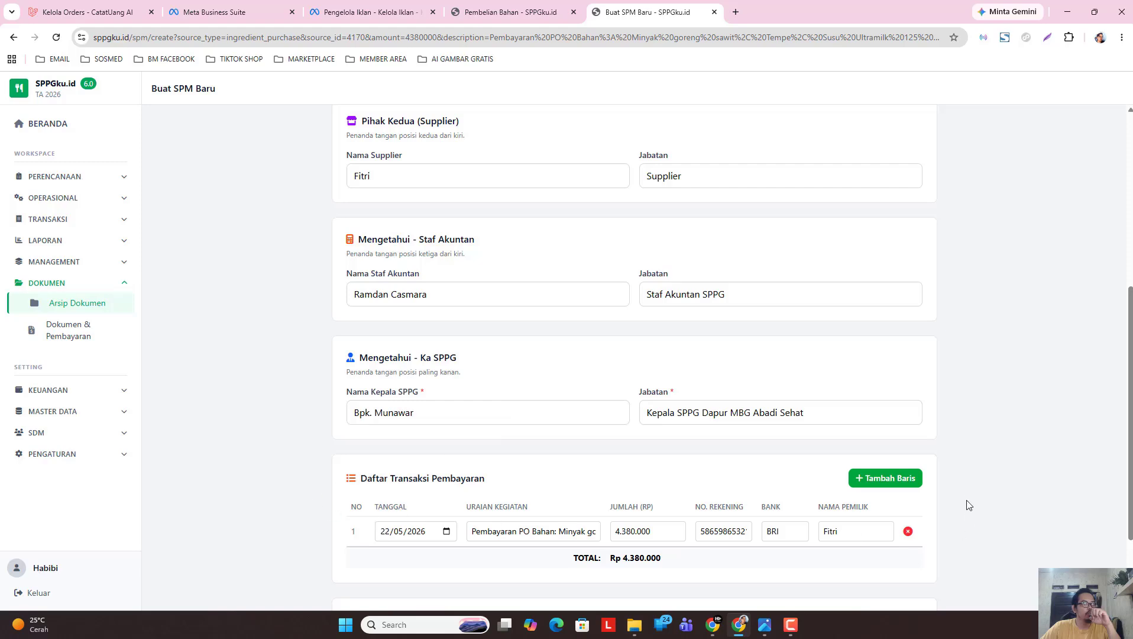
{"action": "scroll", "coordinate": [968, 505], "scroll_direction": "down", "scroll_amount": 2}
{"action": "left_click", "coordinate": [895, 596]}
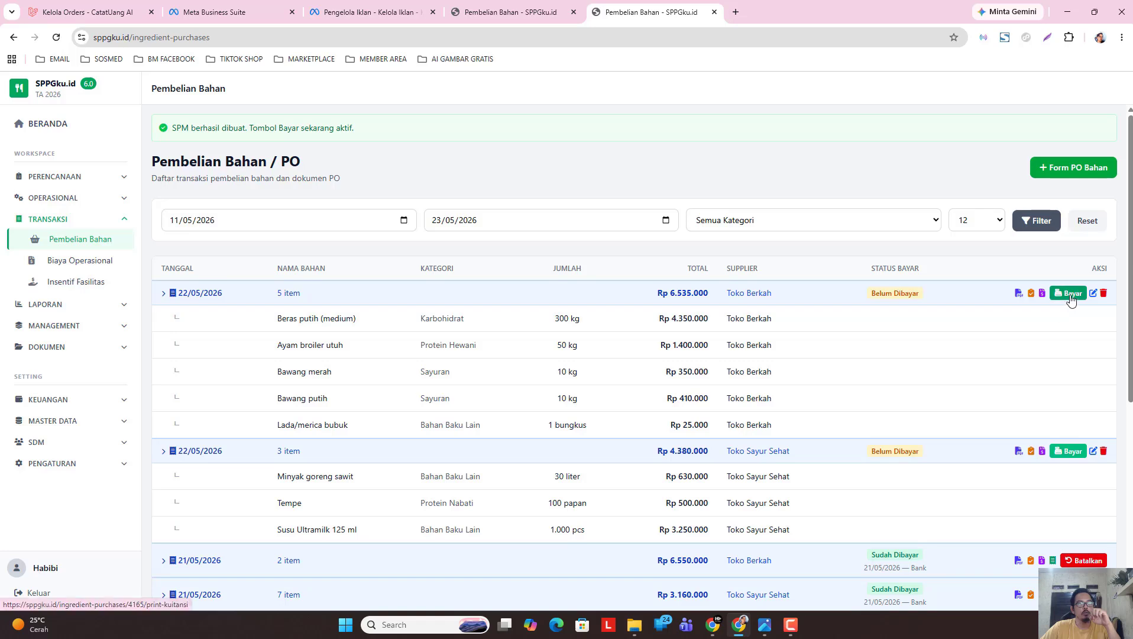
Collapse both 22/05 order item lists and start paying the Rp 4.380.000 Toko Sayur Sehat PO.
{"action": "left_click", "coordinate": [949, 451]}
{"action": "left_click", "coordinate": [816, 299]}
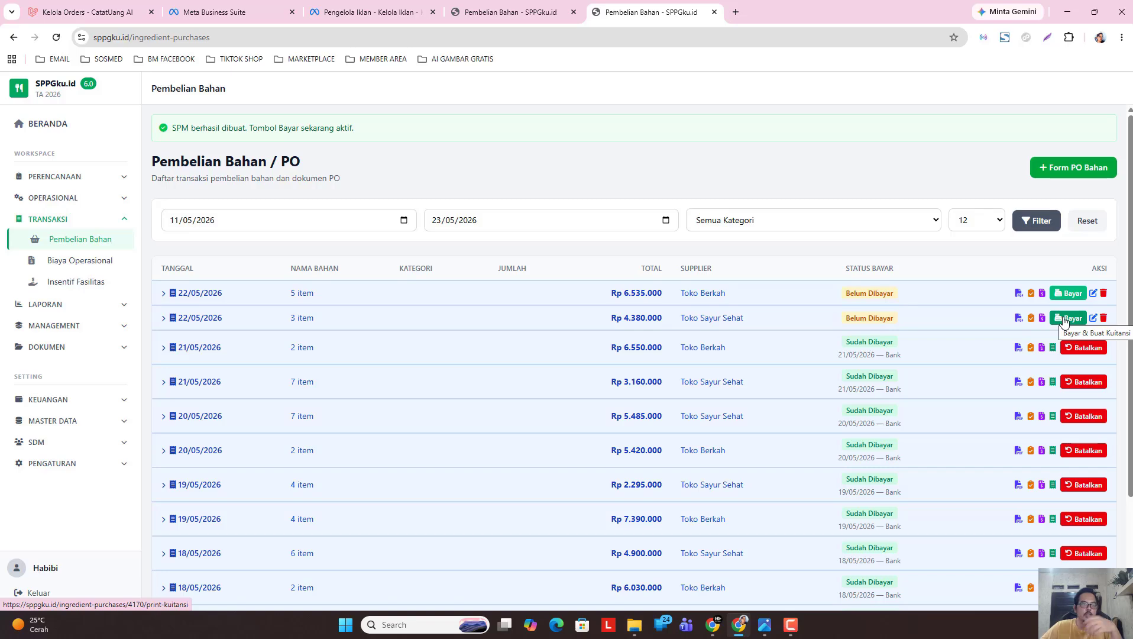
{"action": "left_click", "coordinate": [1064, 320]}
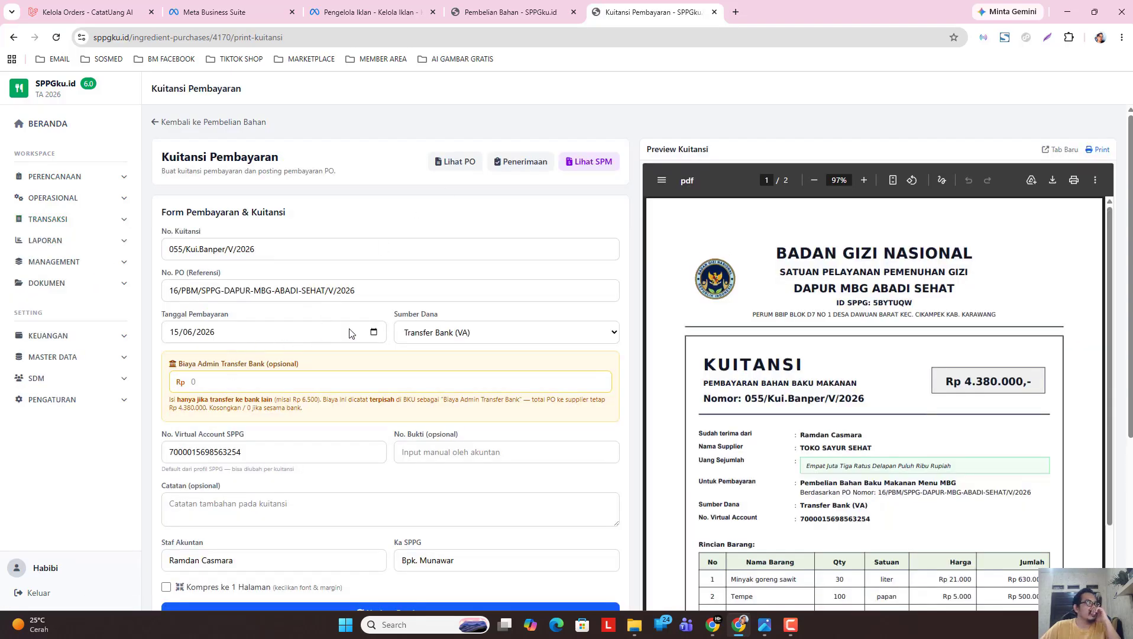
Set the payment date to 22/05/2026.
{"action": "left_click", "coordinate": [374, 332]}
{"action": "left_click", "coordinate": [184, 356]}
{"action": "left_click", "coordinate": [182, 416]}
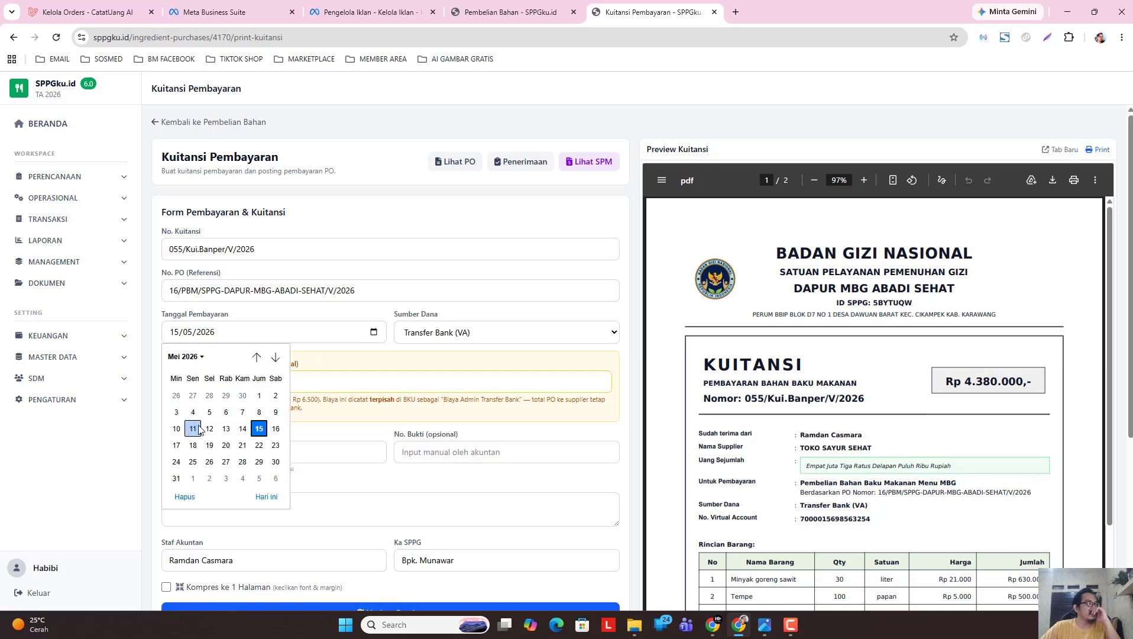
{"action": "left_click", "coordinate": [259, 446]}
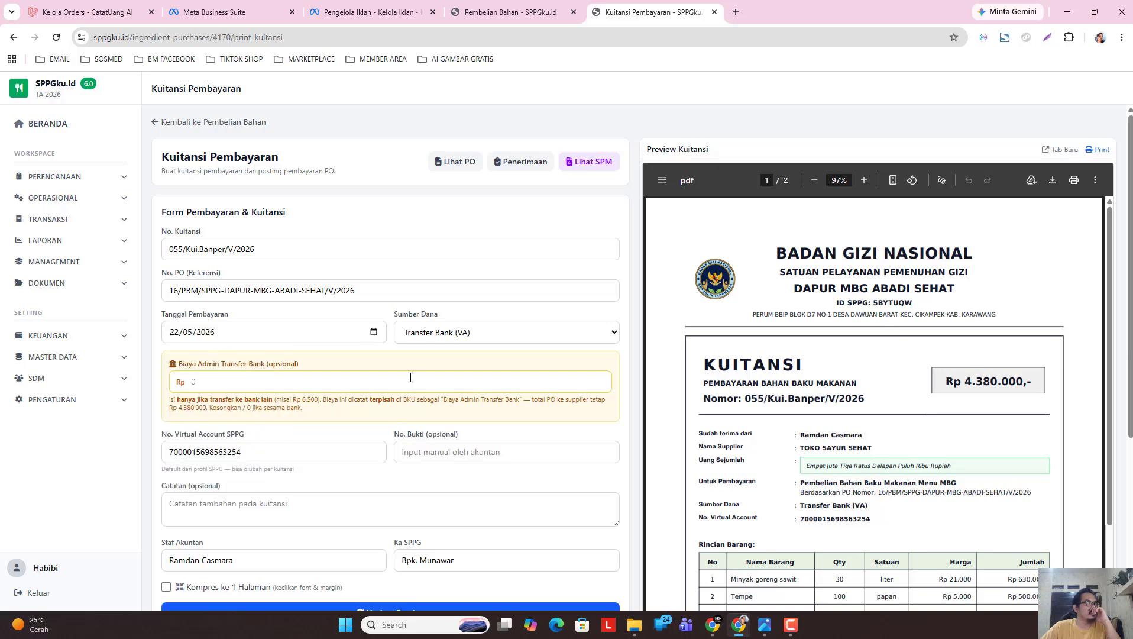
{"action": "left_click", "coordinate": [367, 378]}
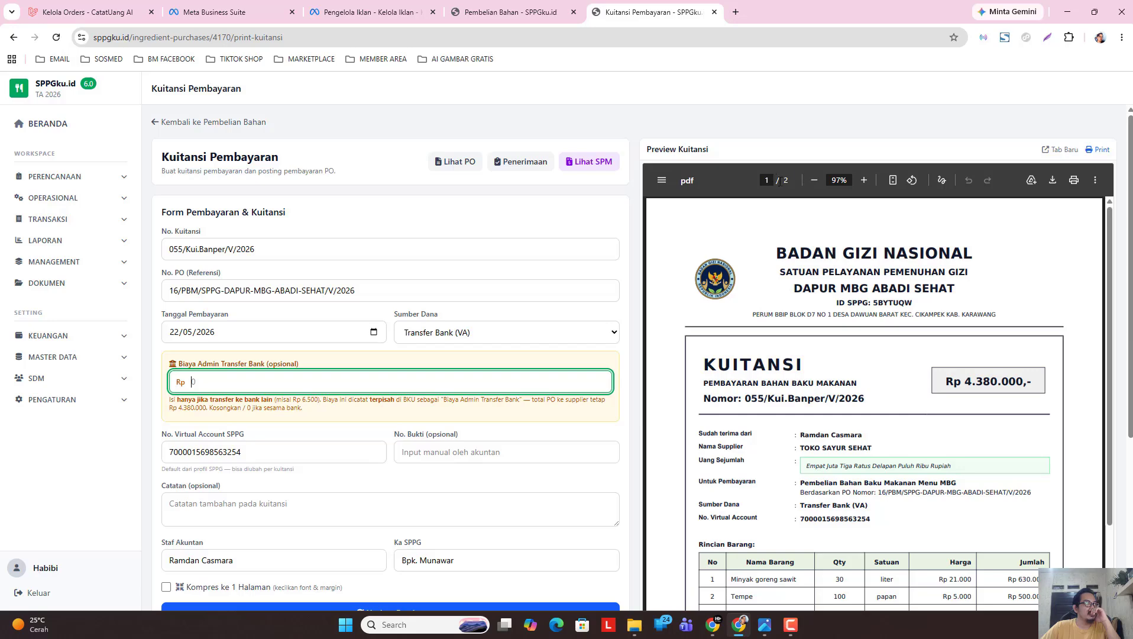
Compress the receipt to one page, then pay, save the receipt and confirm posting.
{"action": "scroll", "coordinate": [301, 411], "scroll_direction": "down", "scroll_amount": 4}
{"action": "scroll", "coordinate": [382, 396], "scroll_direction": "up", "scroll_amount": 2}
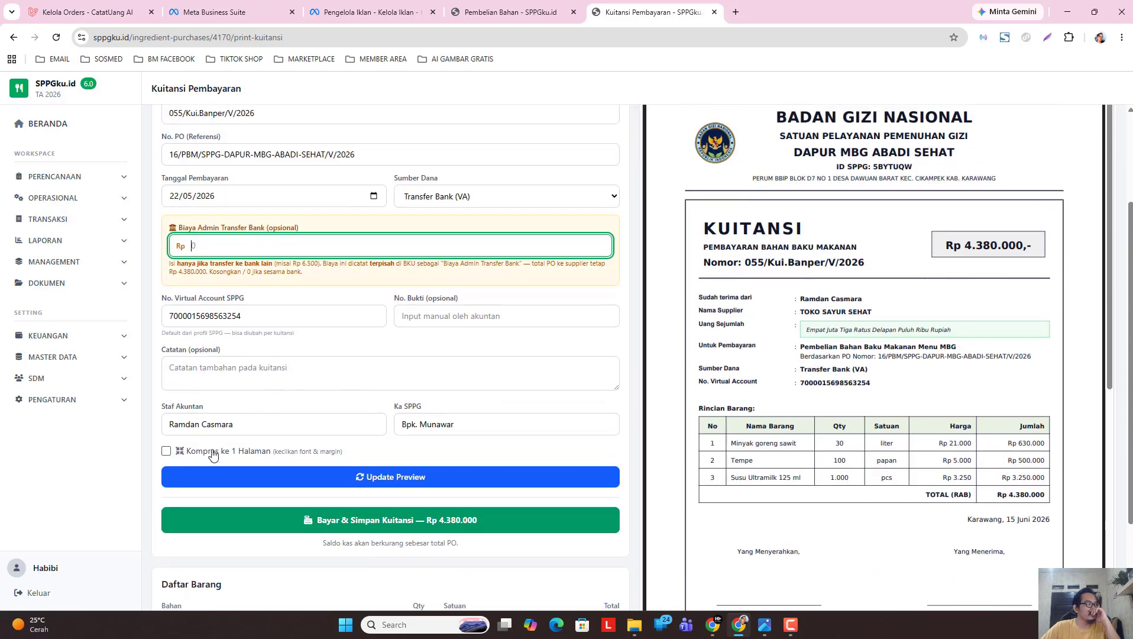
{"action": "left_click", "coordinate": [214, 453]}
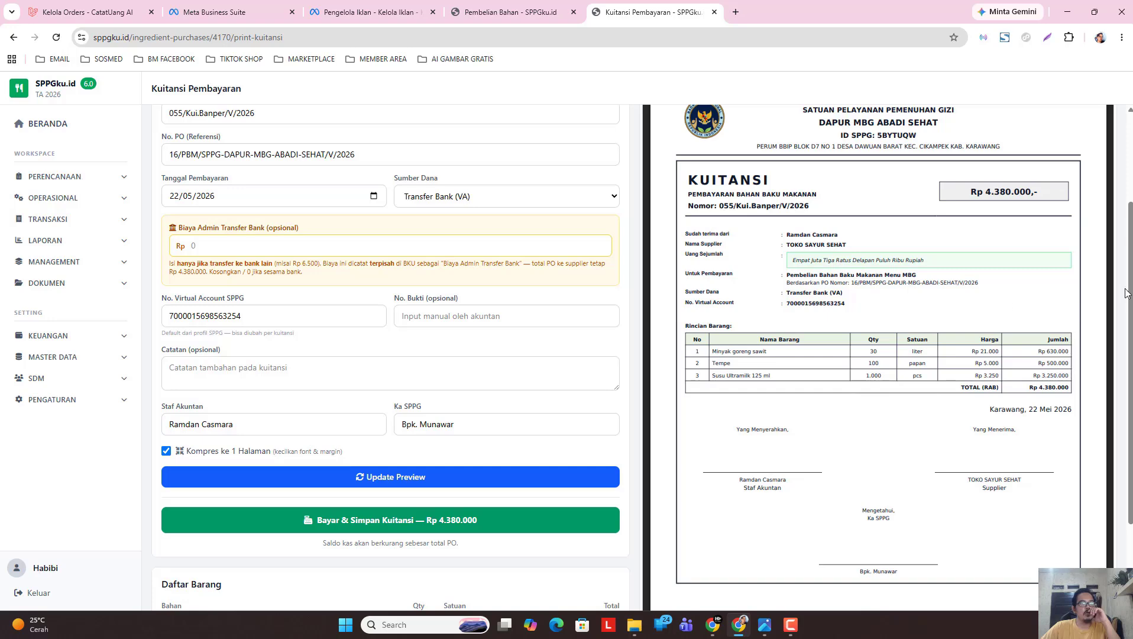
{"action": "left_click_drag", "start_coordinate": [1127, 293], "coordinate": [1127, 206]}
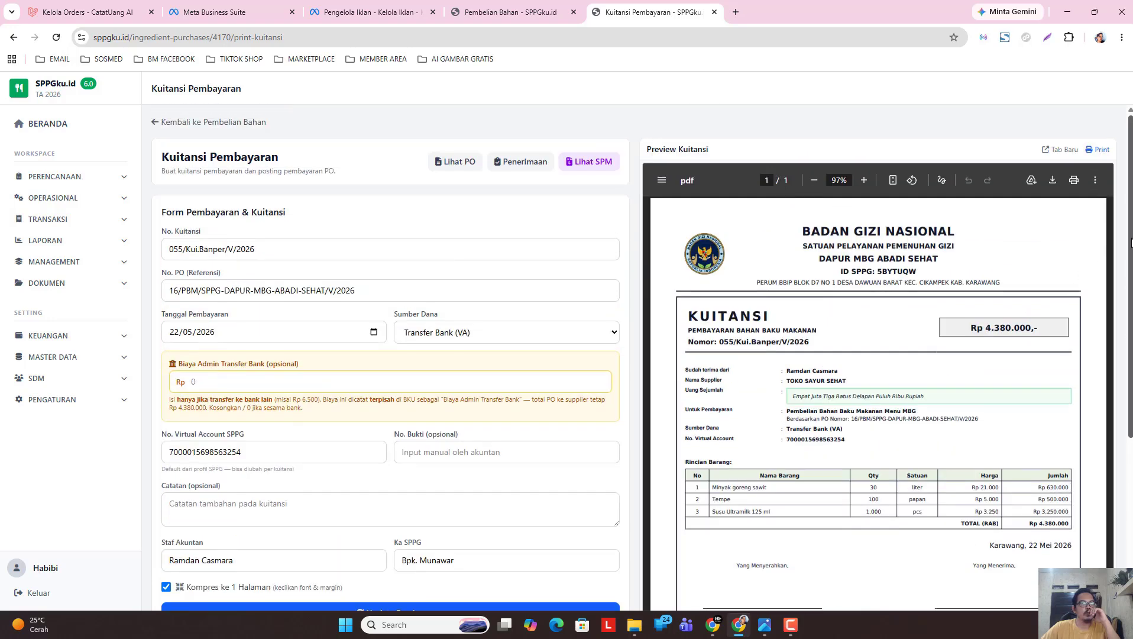
{"action": "left_click_drag", "start_coordinate": [1124, 247], "coordinate": [1124, 356]}
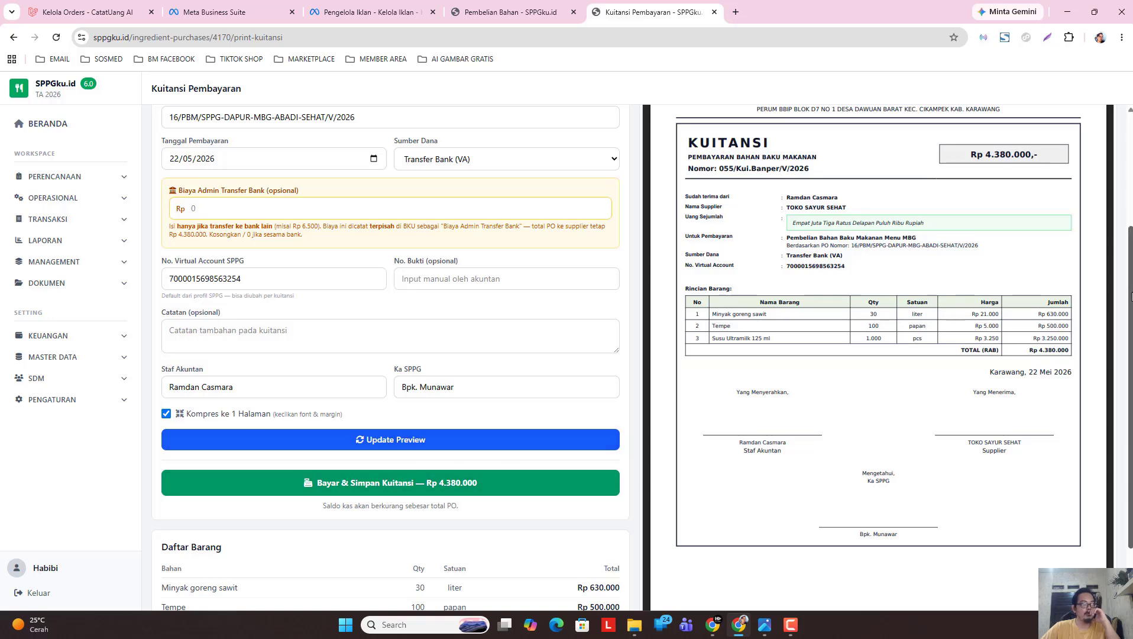
{"action": "scroll", "coordinate": [1128, 307], "scroll_direction": "down", "scroll_amount": 2}
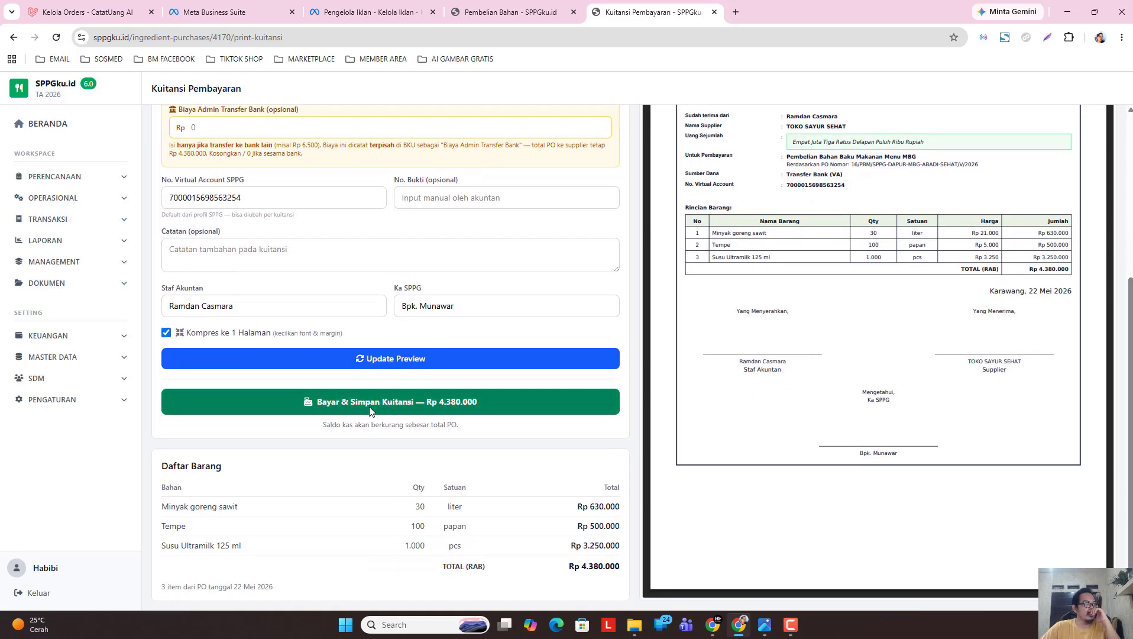
{"action": "left_click", "coordinate": [380, 402]}
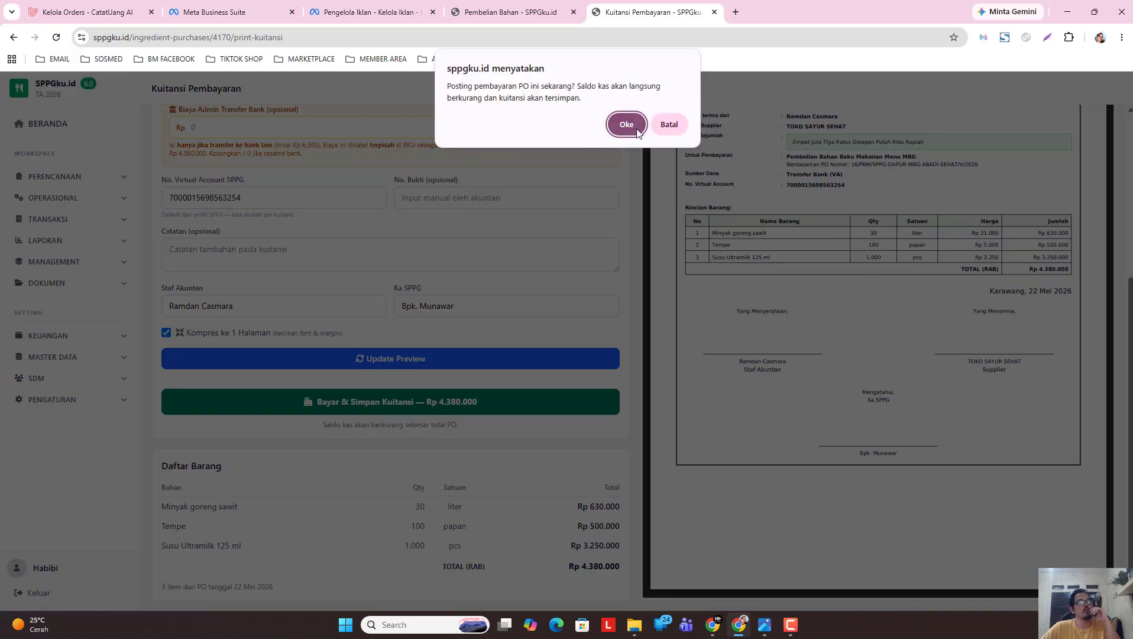
{"action": "left_click", "coordinate": [636, 129]}
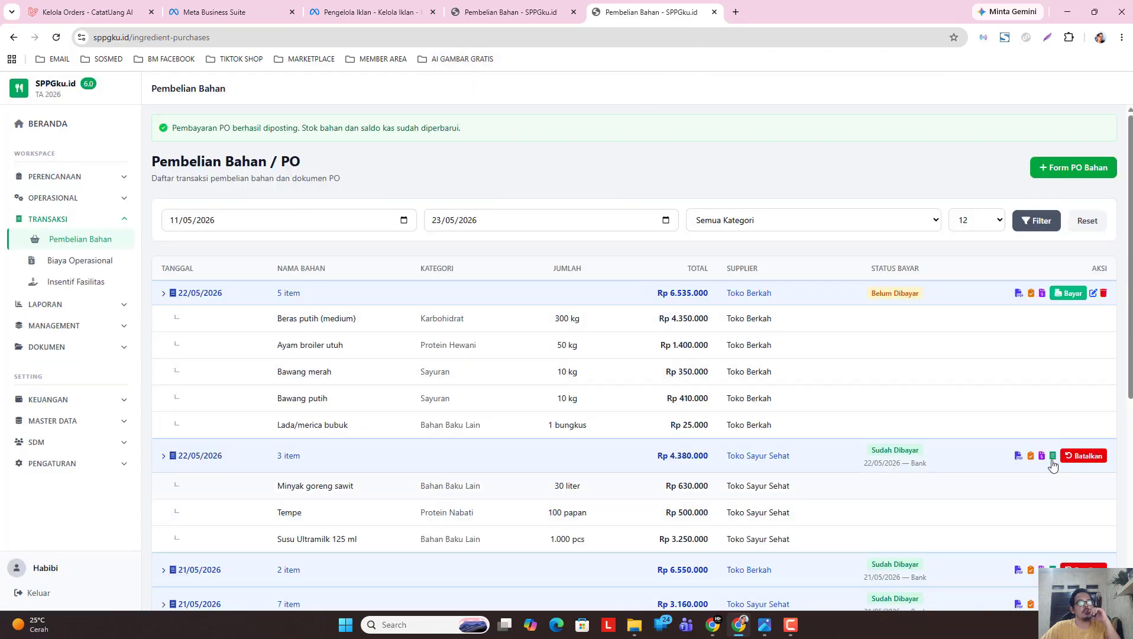
Check the Saldo VA balance on the home dashboard in a new tab, then return to the purchase list.
{"action": "left_click", "coordinate": [519, 15]}
{"action": "right_click", "coordinate": [80, 126]}
{"action": "left_click", "coordinate": [118, 142]}
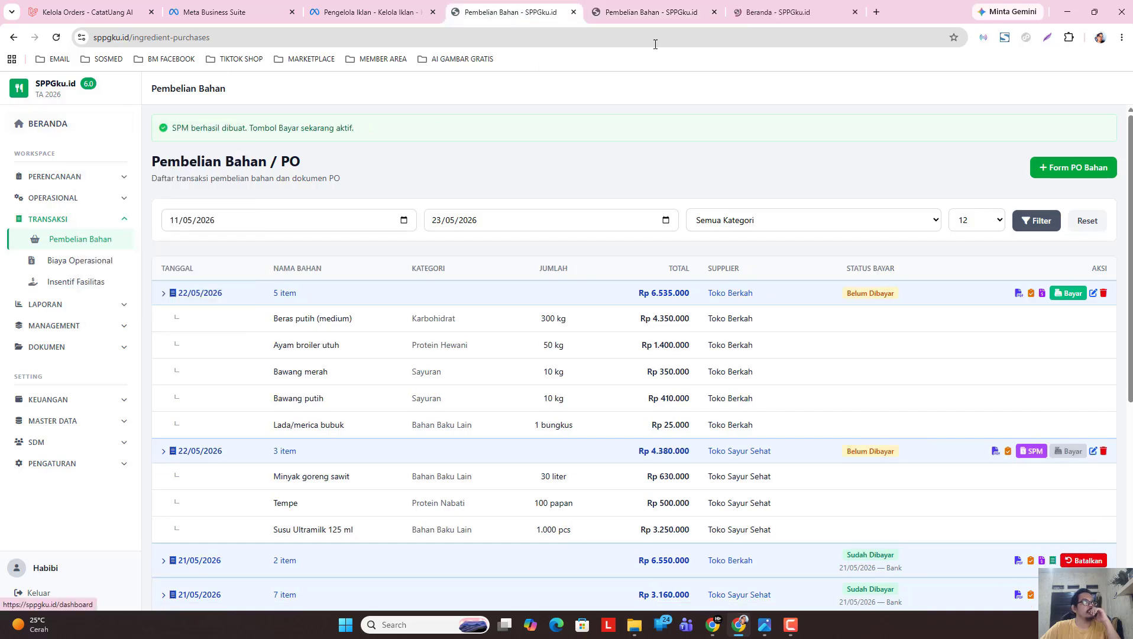
{"action": "left_click", "coordinate": [763, 7]}
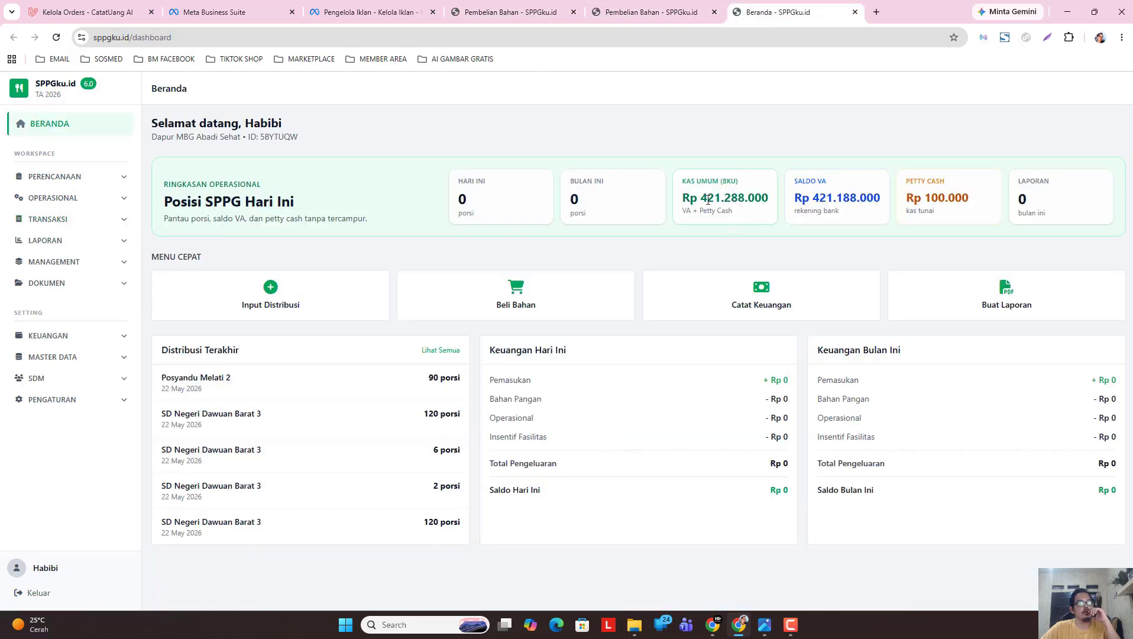
{"action": "left_click_drag", "start_coordinate": [819, 199], "coordinate": [873, 200]}
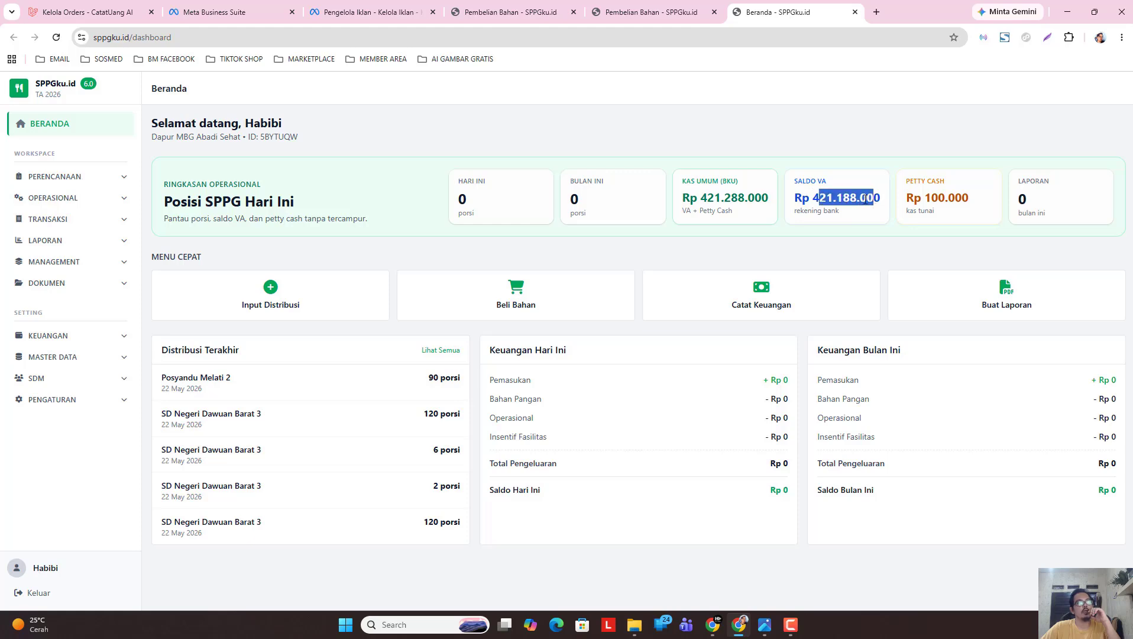
{"action": "left_click", "coordinate": [865, 199]}
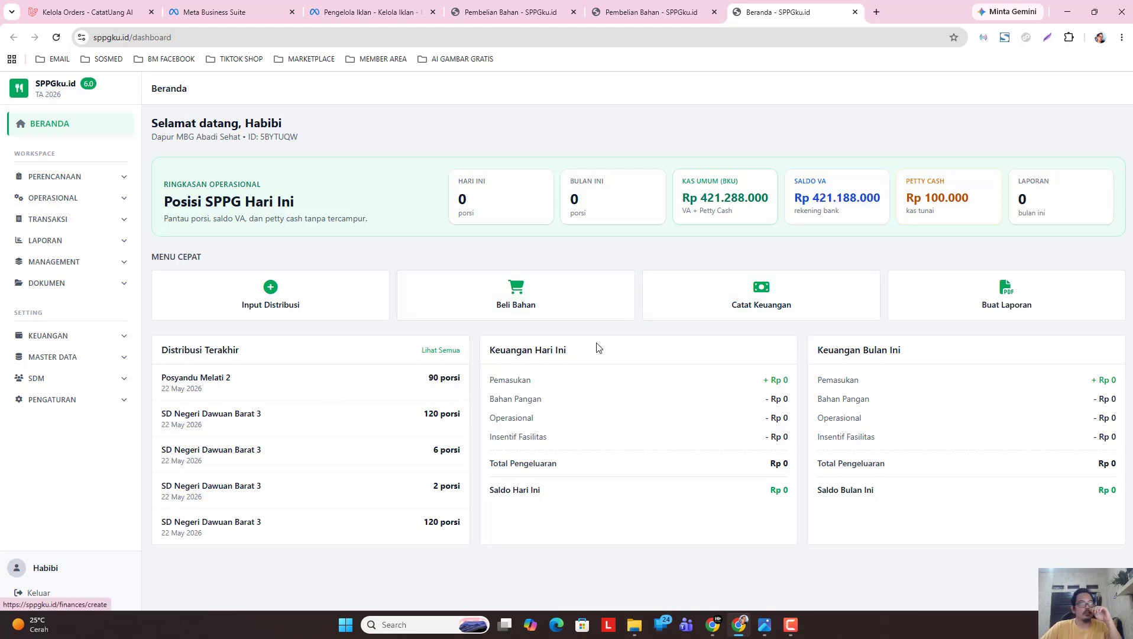
{"action": "left_click", "coordinate": [621, 12]}
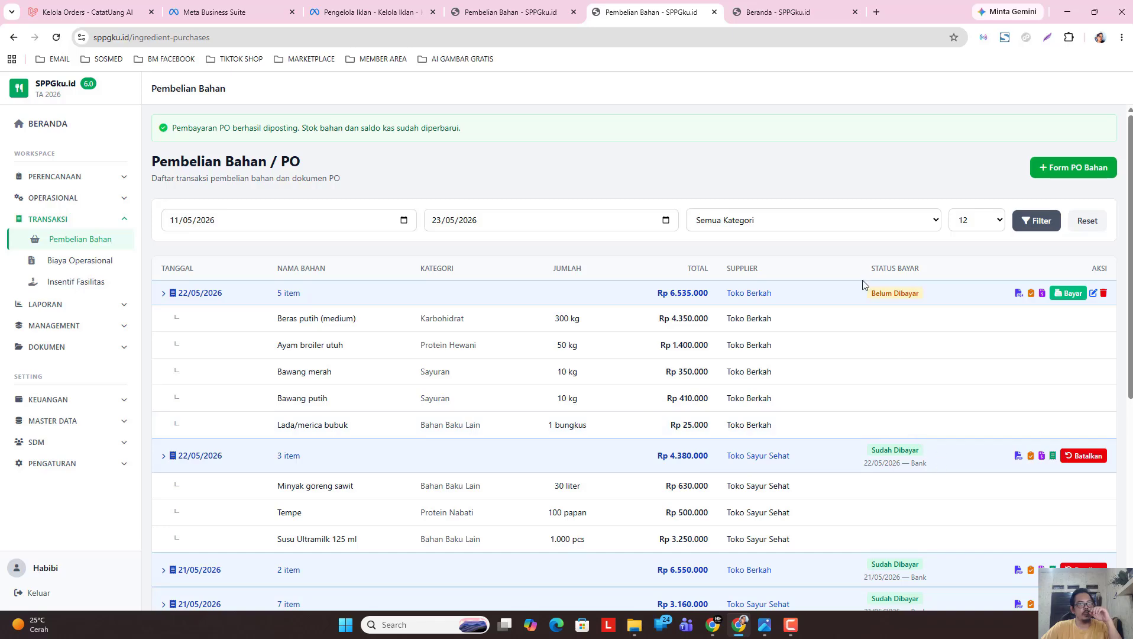
Start paying the Toko Berkah Rp 6.535.000 order, dated 22 May 2026, with a 6.500 admin fee.
{"action": "left_click", "coordinate": [1068, 292]}
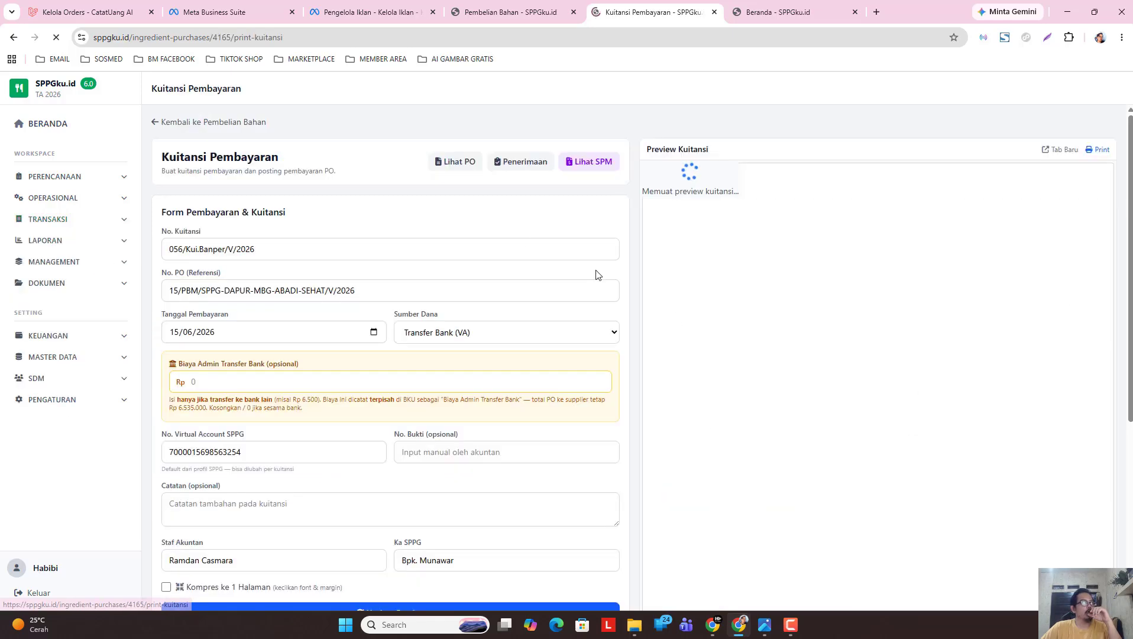
{"action": "left_click", "coordinate": [371, 334]}
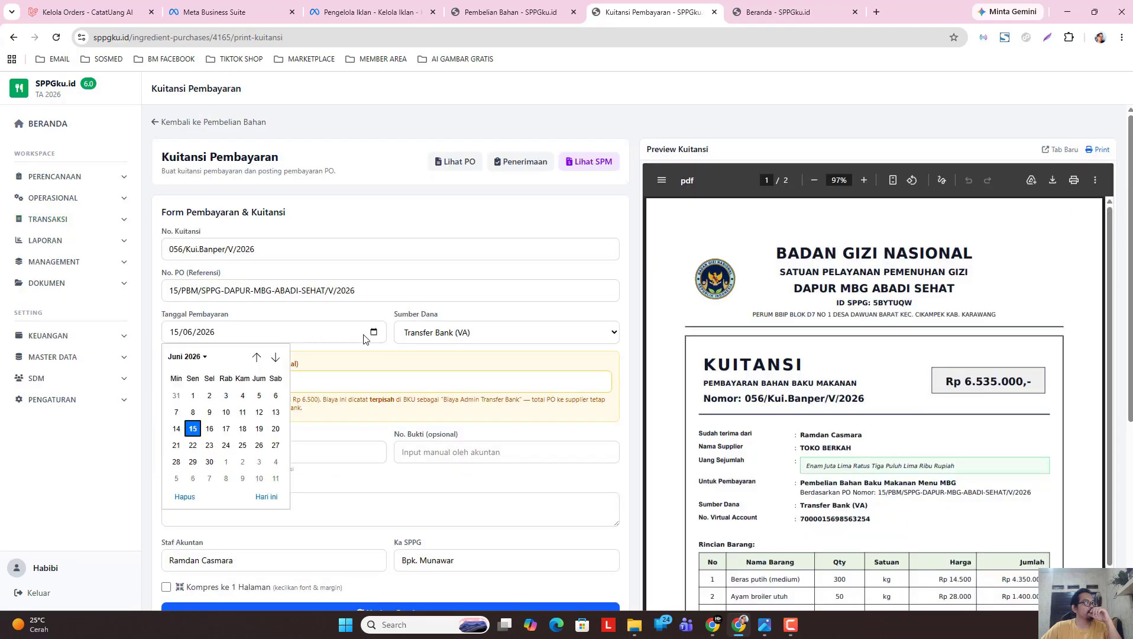
{"action": "left_click", "coordinate": [186, 356]}
{"action": "left_click", "coordinate": [187, 421]}
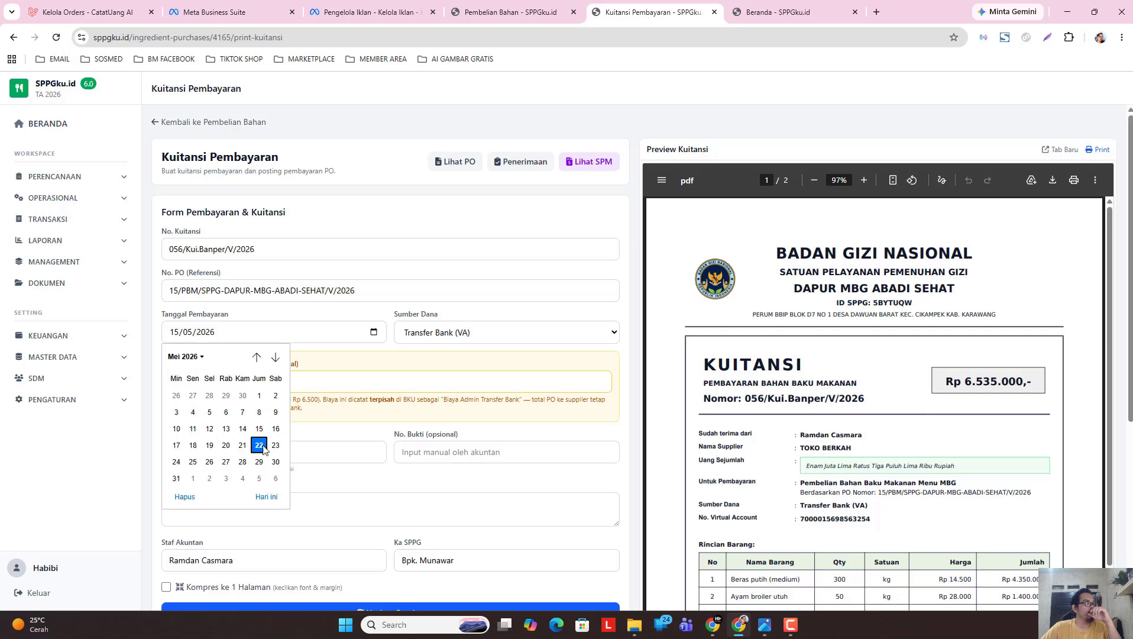
{"action": "left_click", "coordinate": [259, 445]}
{"action": "left_click", "coordinate": [219, 385]}
{"action": "type", "text": "6500"}
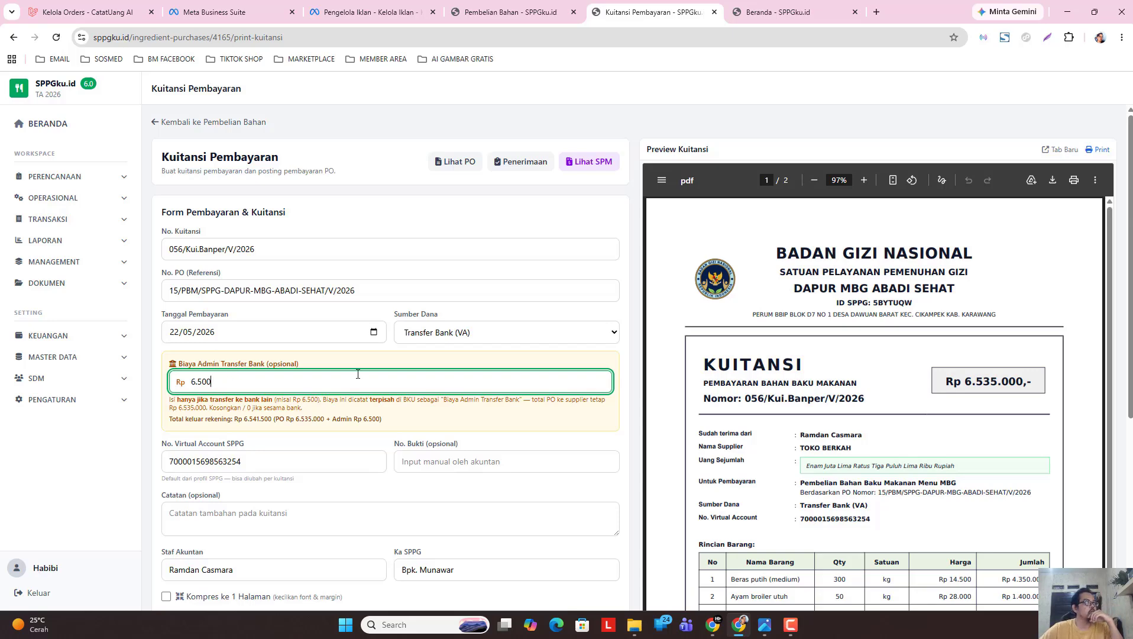
Compress the receipt to one page, update the preview, and post the payment with its receipt.
{"action": "scroll", "coordinate": [821, 231], "scroll_direction": "down", "scroll_amount": 2}
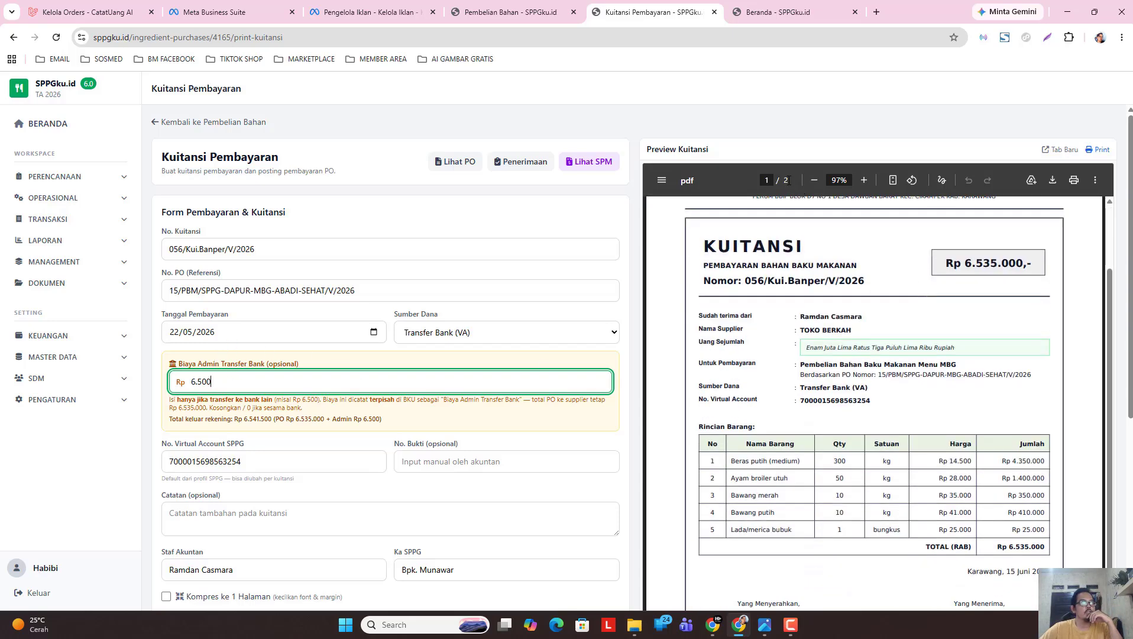
{"action": "scroll", "coordinate": [1128, 296], "scroll_direction": "down", "scroll_amount": 3}
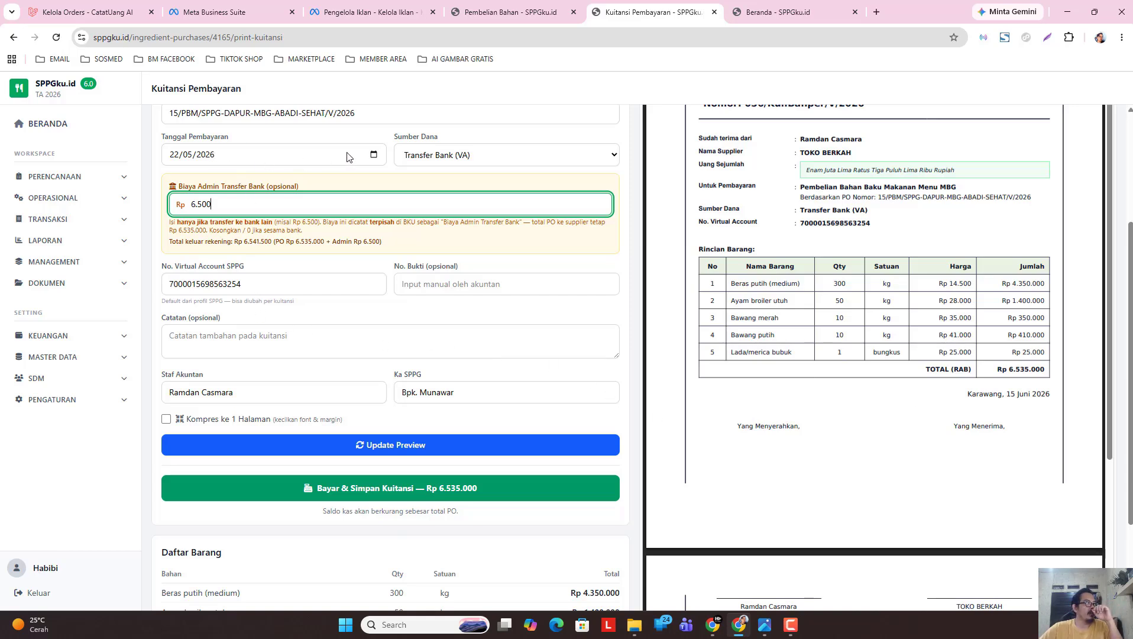
{"action": "left_click", "coordinate": [277, 419]}
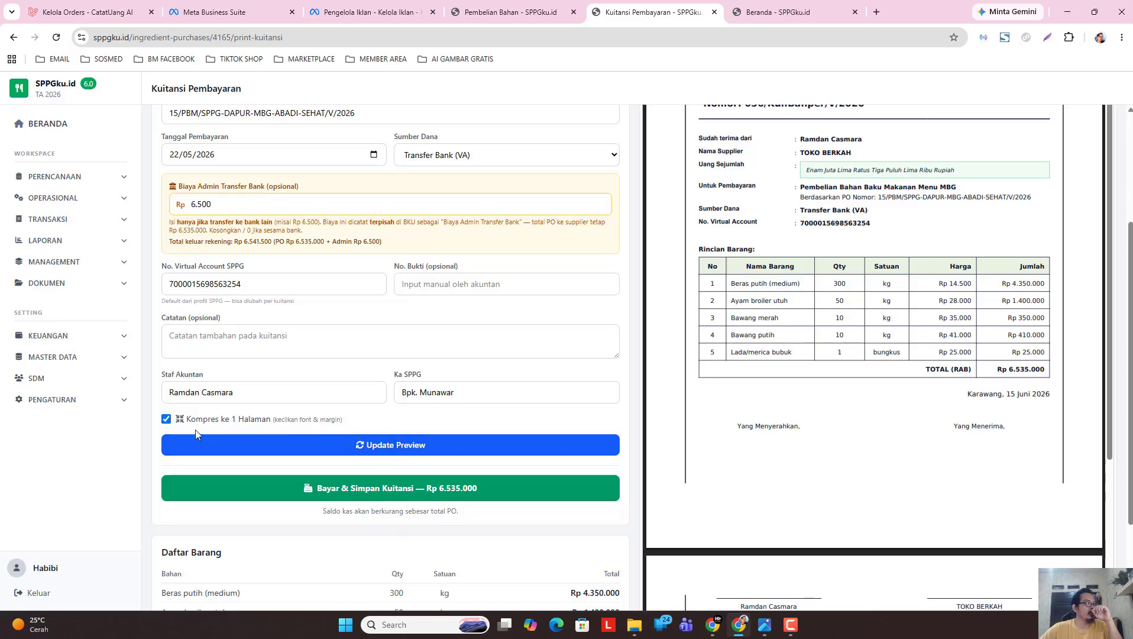
{"action": "left_click", "coordinate": [395, 449]}
{"action": "scroll", "coordinate": [824, 471], "scroll_direction": "down", "scroll_amount": 2}
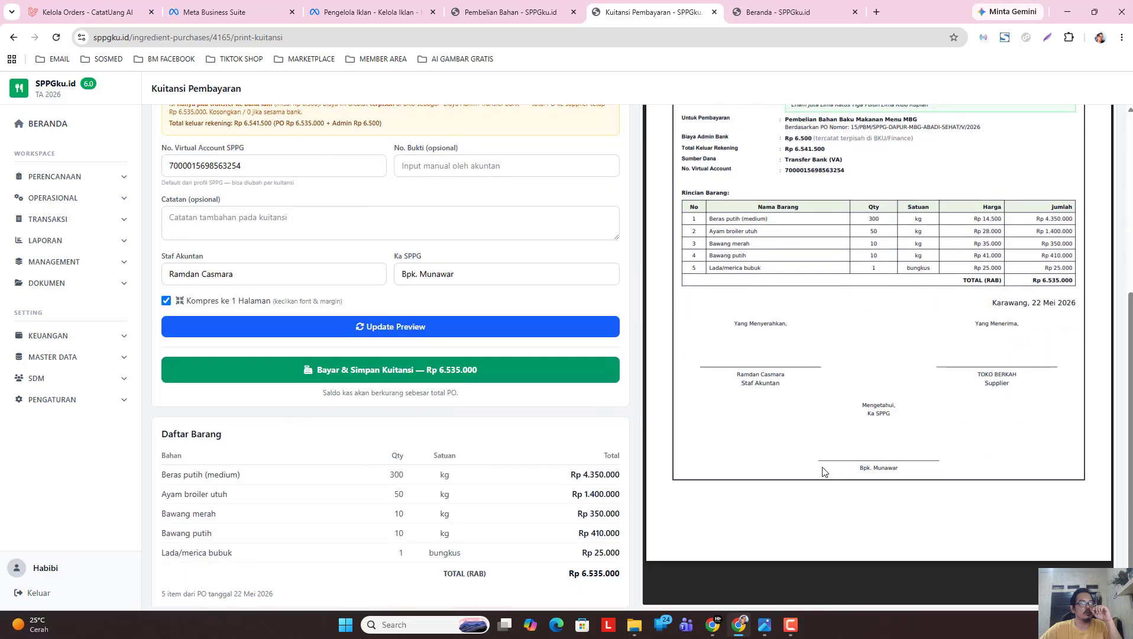
{"action": "scroll", "coordinate": [823, 471], "scroll_direction": "up", "scroll_amount": 5}
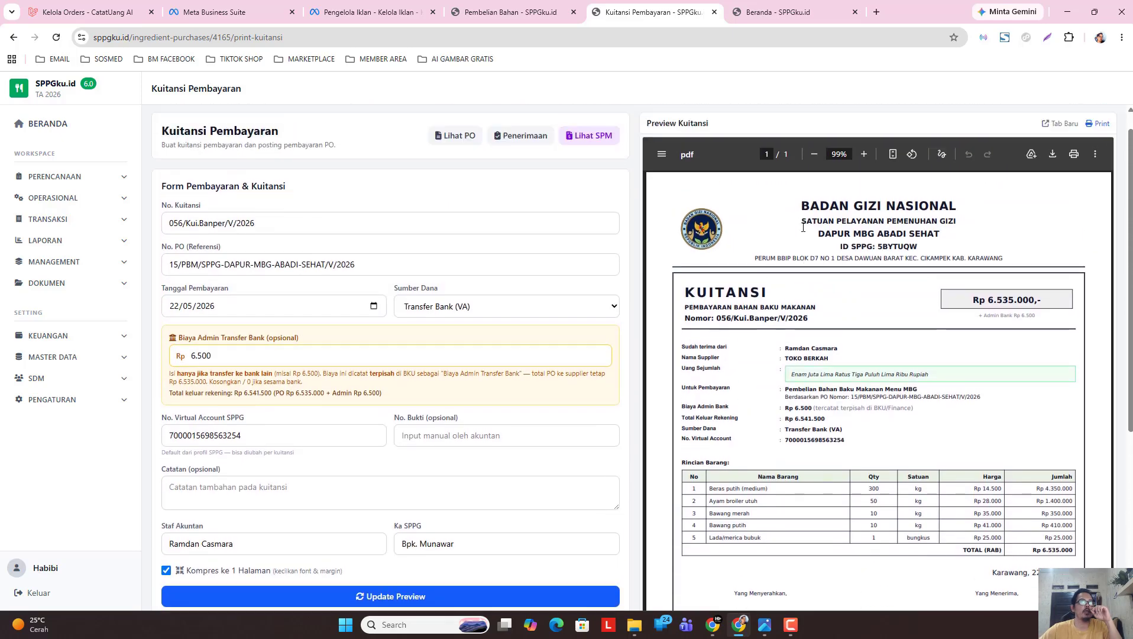
{"action": "scroll", "coordinate": [803, 227], "scroll_direction": "up", "scroll_amount": 1}
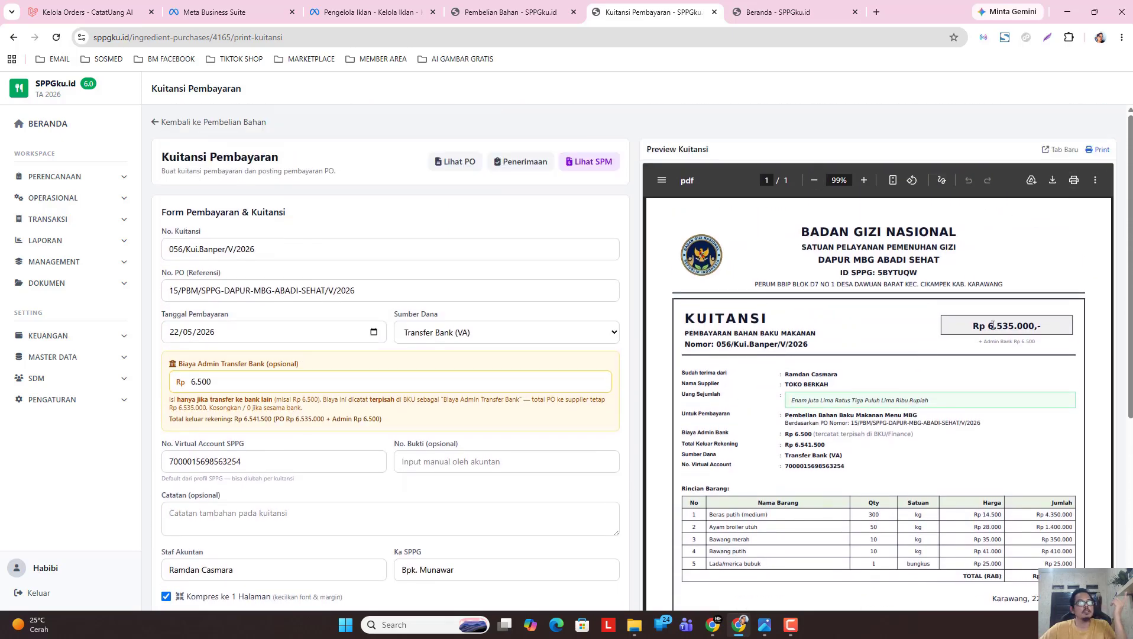
{"action": "scroll", "coordinate": [993, 325], "scroll_direction": "down", "scroll_amount": 3}
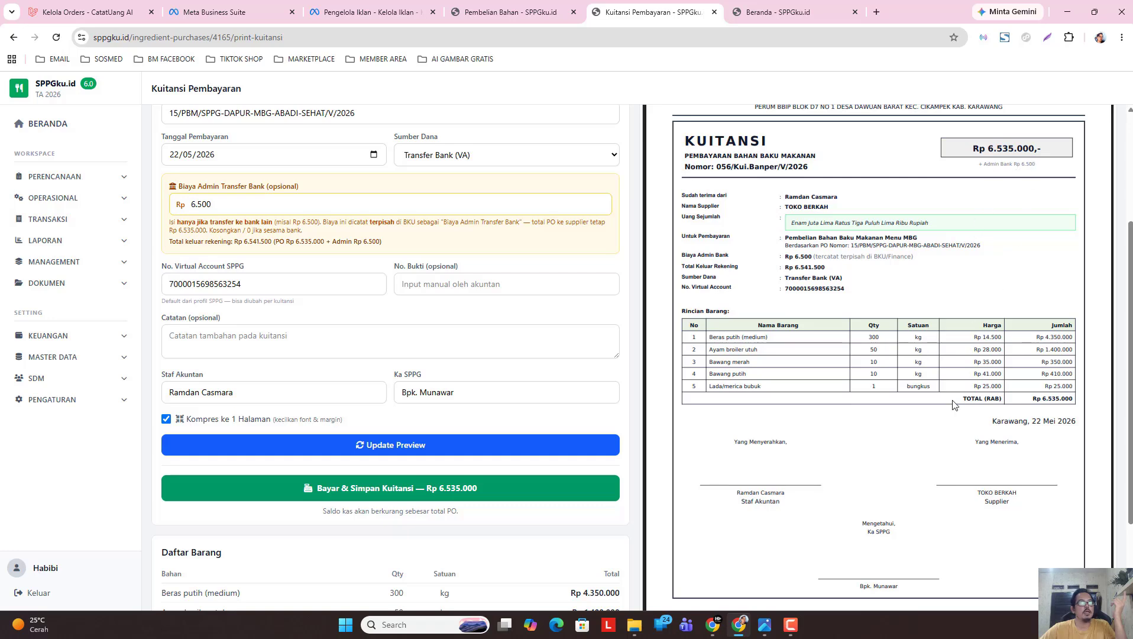
{"action": "left_click_drag", "start_coordinate": [993, 424], "coordinate": [1073, 417]}
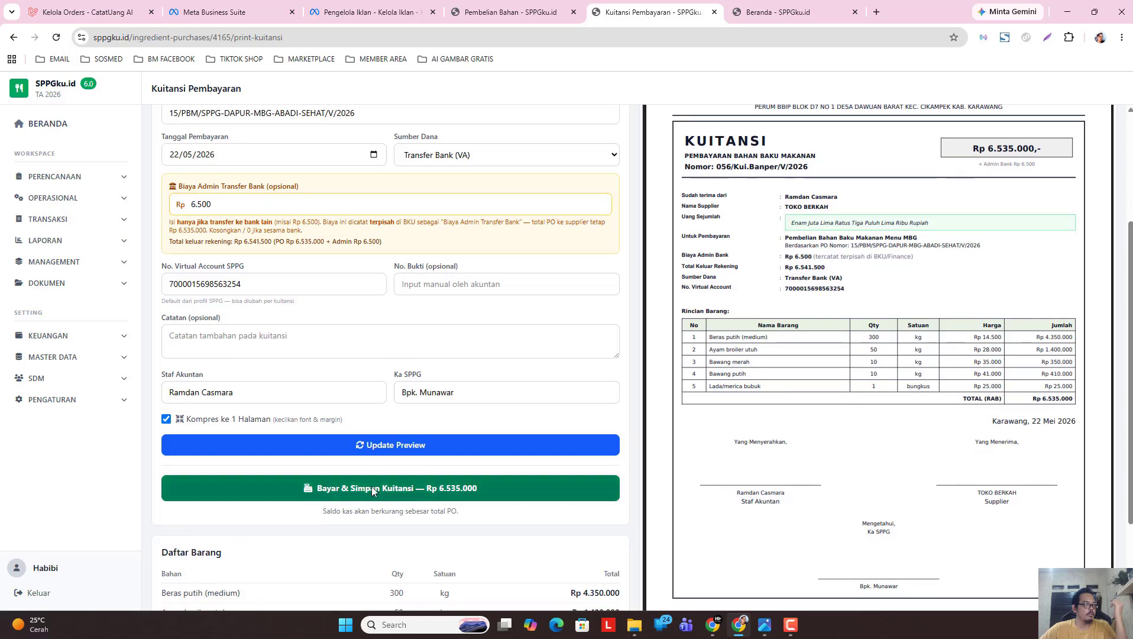
{"action": "left_click", "coordinate": [498, 493]}
{"action": "left_click", "coordinate": [636, 131]}
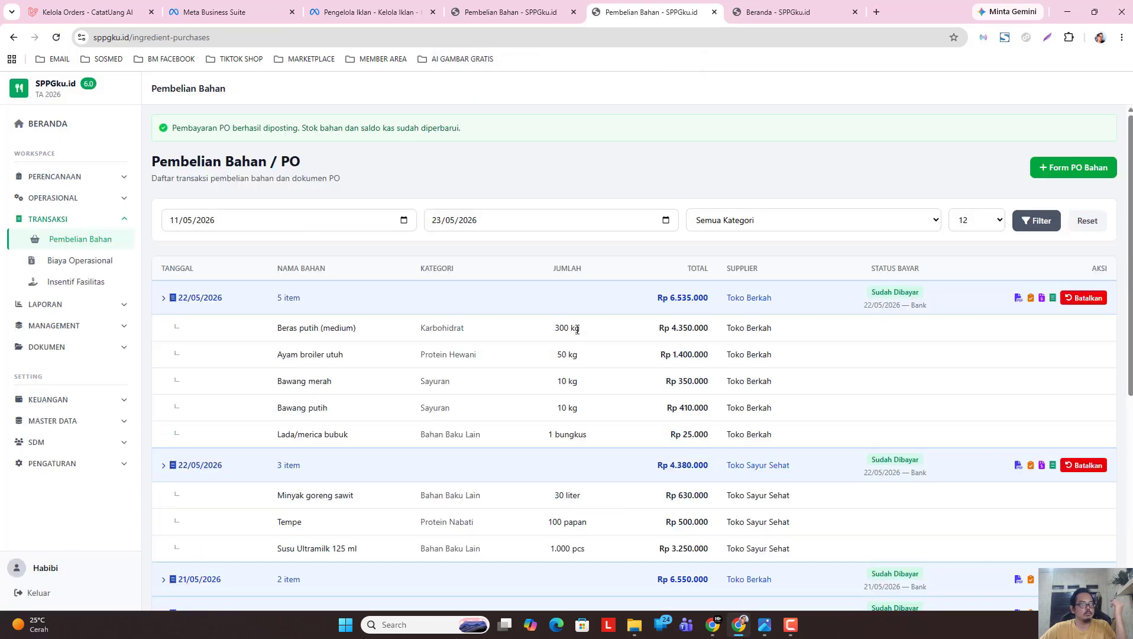
Collapse both 22/05 purchase groups, reload Beranda to refresh the cash balance, then return to Pembelian Bahan.
{"action": "left_click", "coordinate": [855, 301]}
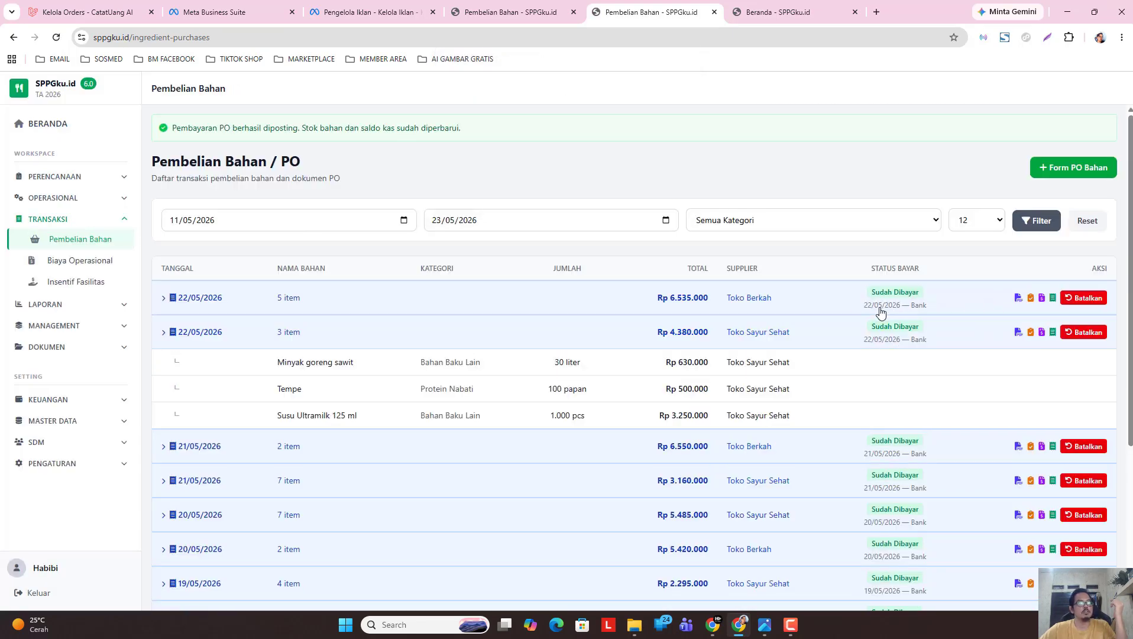
{"action": "left_click", "coordinate": [814, 330]}
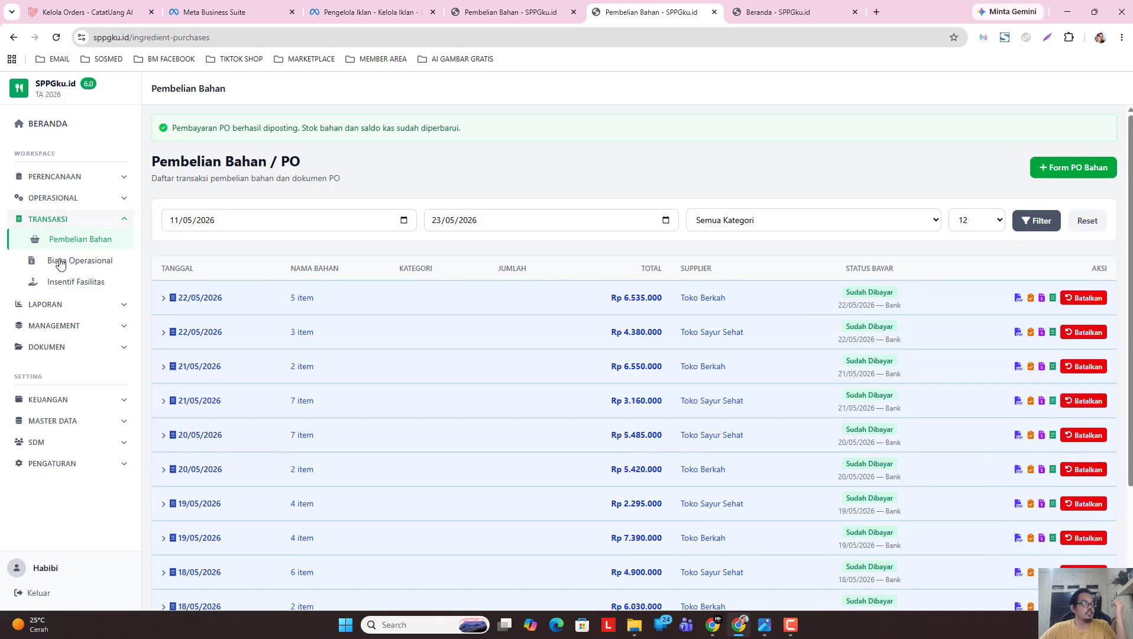
{"action": "left_click", "coordinate": [763, 16]}
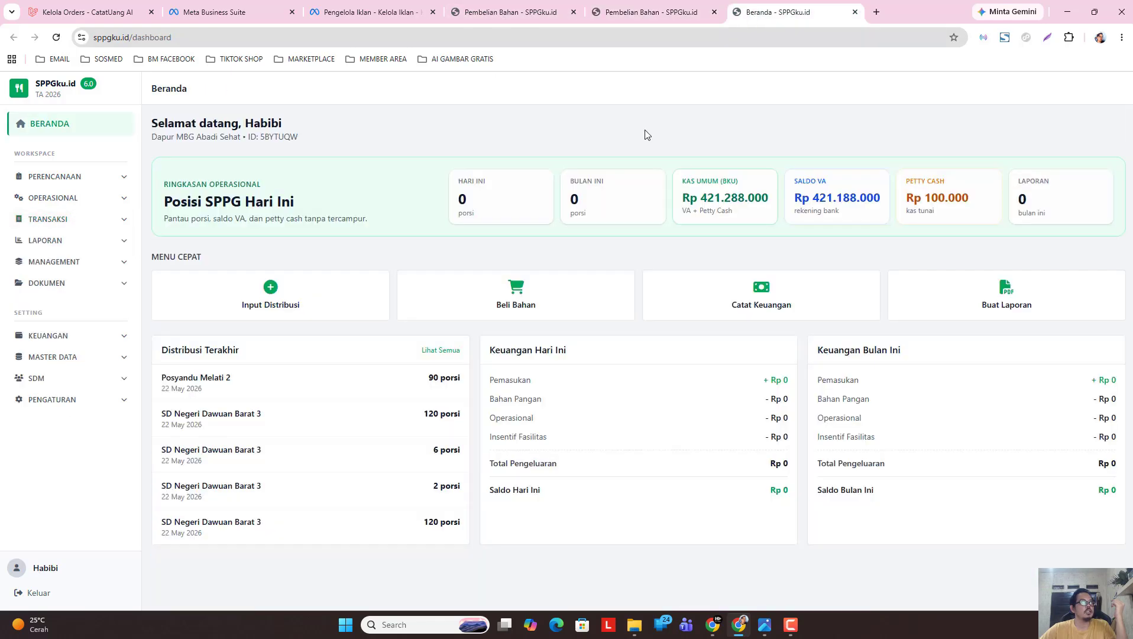
{"action": "left_click", "coordinate": [56, 37]}
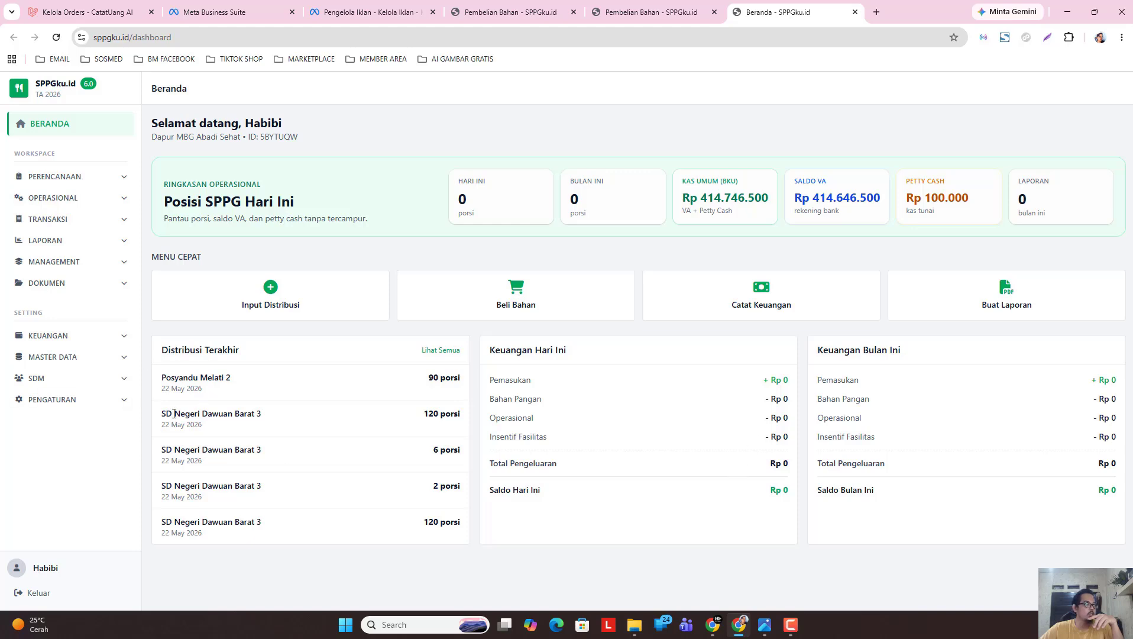
{"action": "left_click", "coordinate": [66, 220]}
{"action": "left_click", "coordinate": [653, 13]}
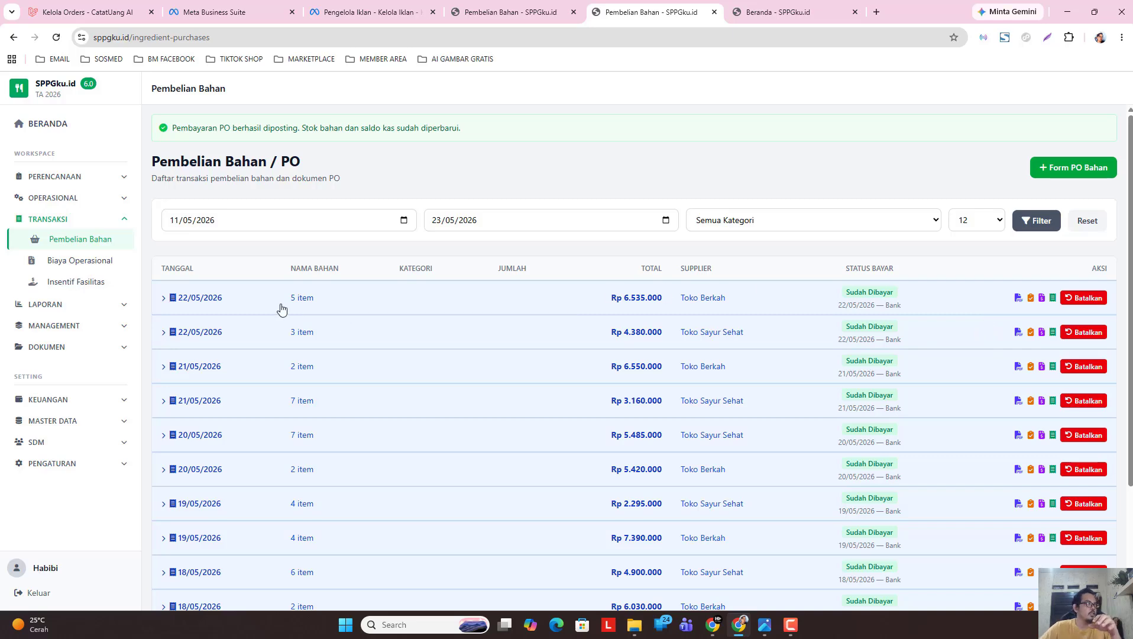
Go to the Perencanaan > RAB list and edit the draft Jumat, 22 Mei 2026 plan.
{"action": "left_click", "coordinate": [82, 264]}
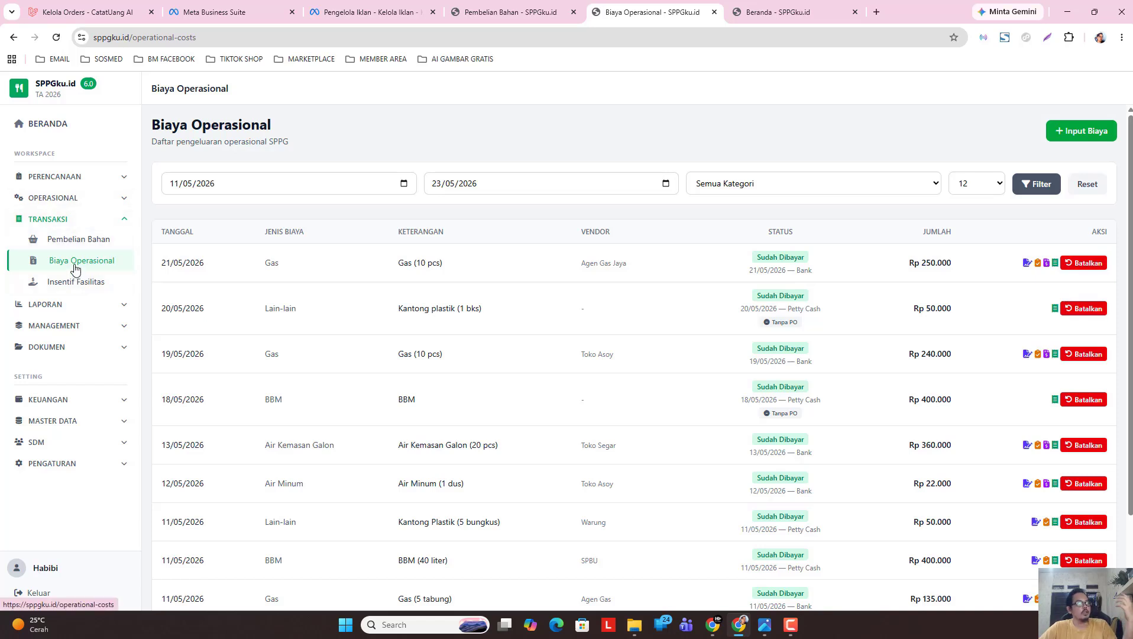
{"action": "left_click", "coordinate": [95, 178]}
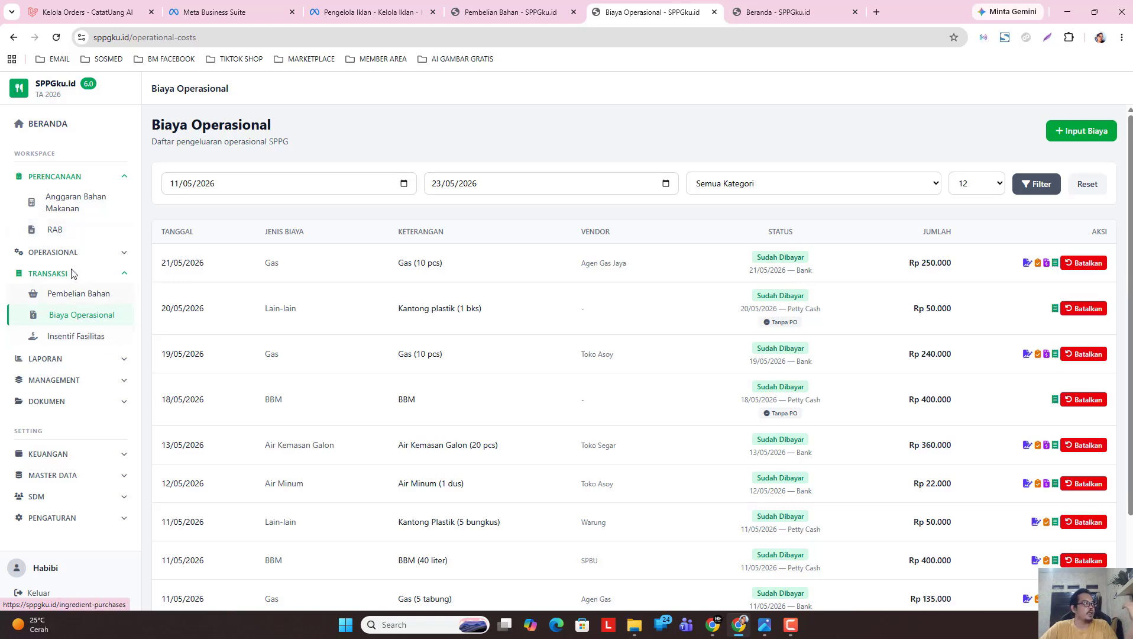
{"action": "left_click", "coordinate": [81, 236]}
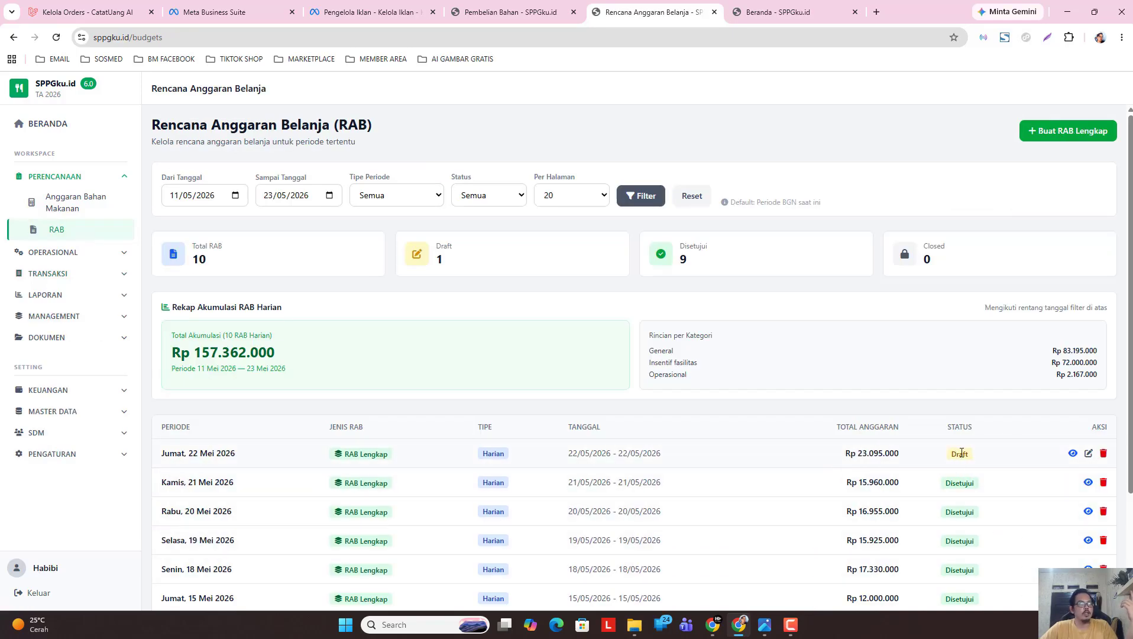
{"action": "left_click", "coordinate": [83, 273]}
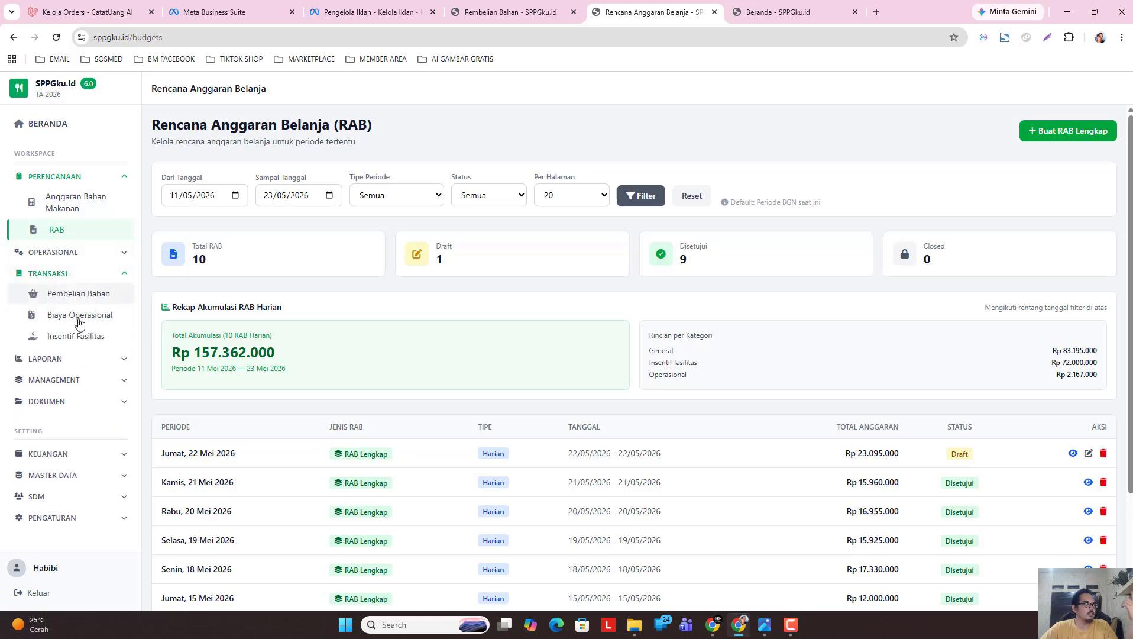
{"action": "left_click", "coordinate": [87, 231]}
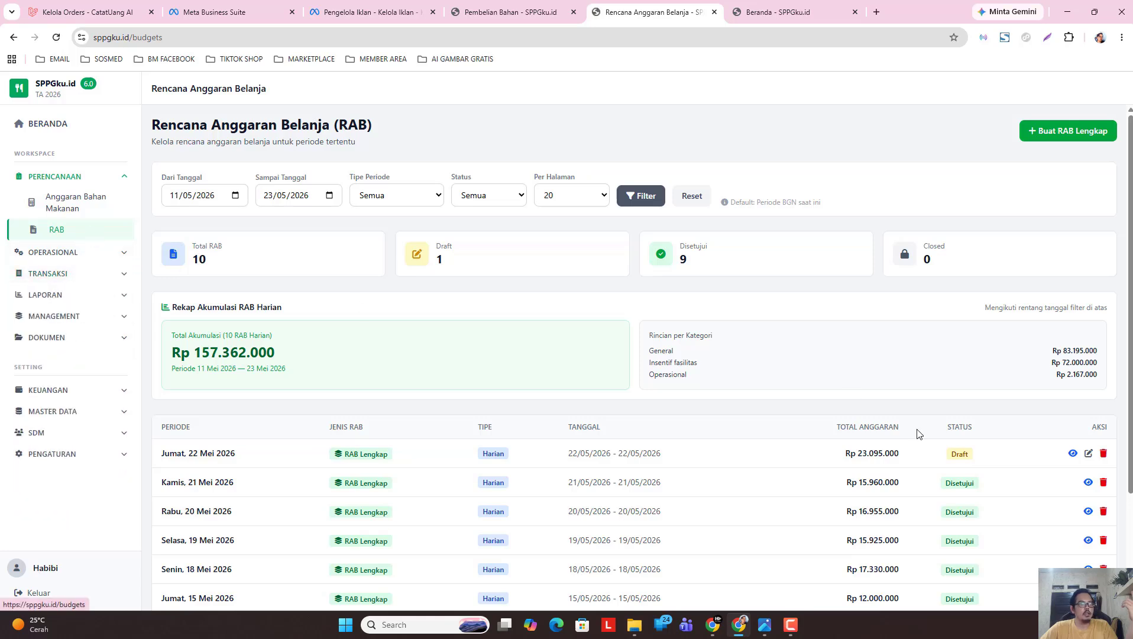
{"action": "left_click", "coordinate": [1089, 453]}
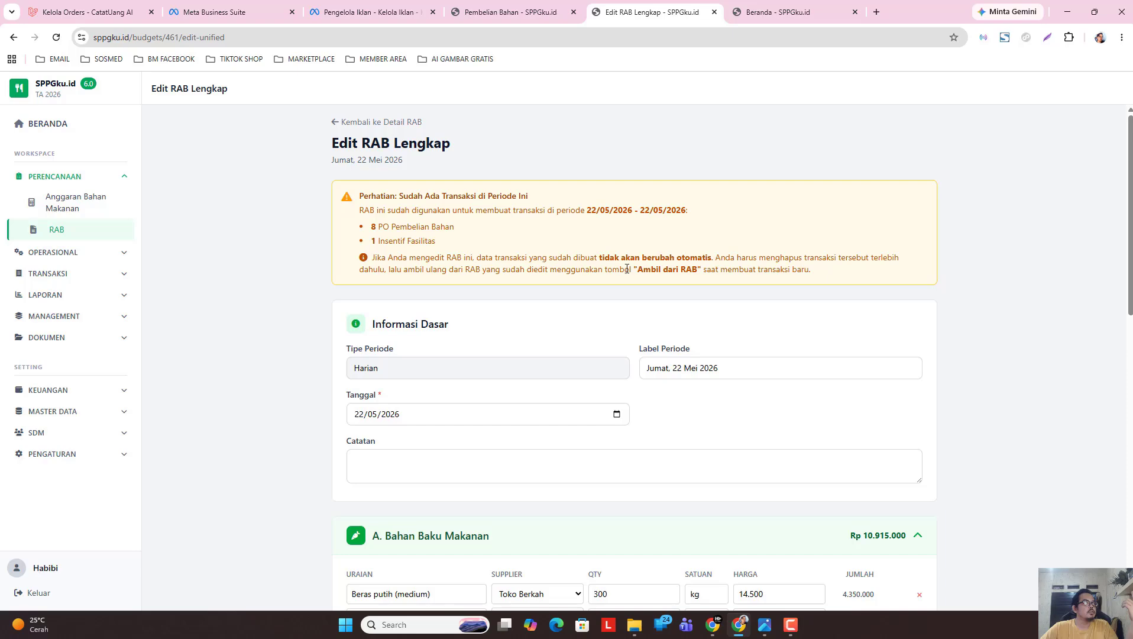
In Hitung Otomatis Operasional, set Dari Tanggal to 11/05/2026 and Sampai Tanggal to 23/05/2026.
{"action": "scroll", "coordinate": [1126, 207], "scroll_direction": "down", "scroll_amount": 8}
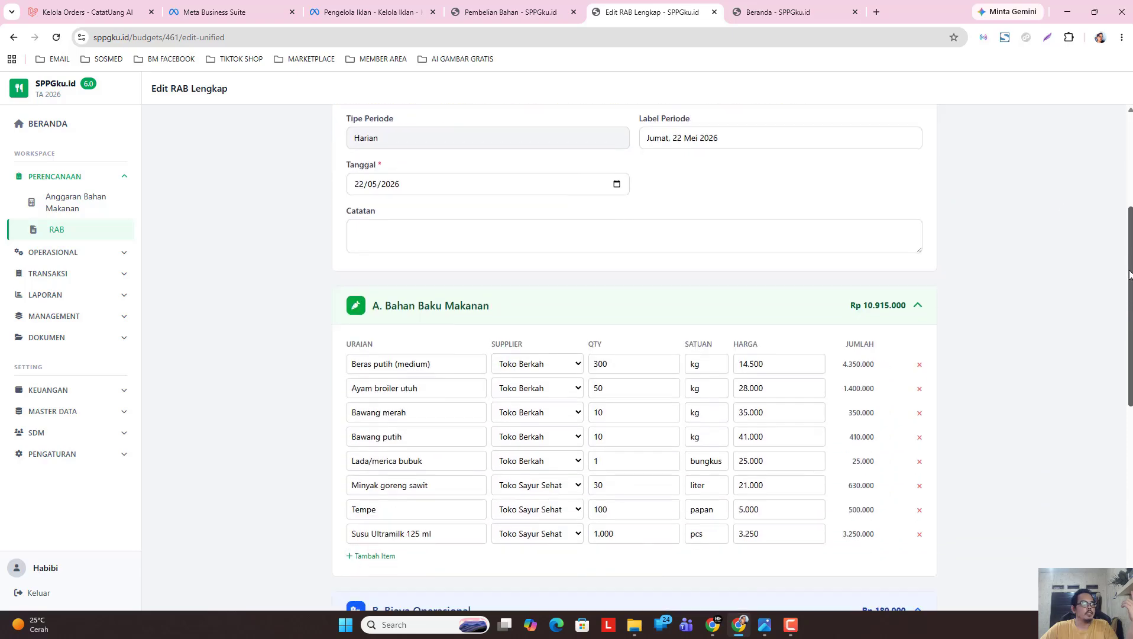
{"action": "scroll", "coordinate": [483, 414], "scroll_direction": "down", "scroll_amount": 1}
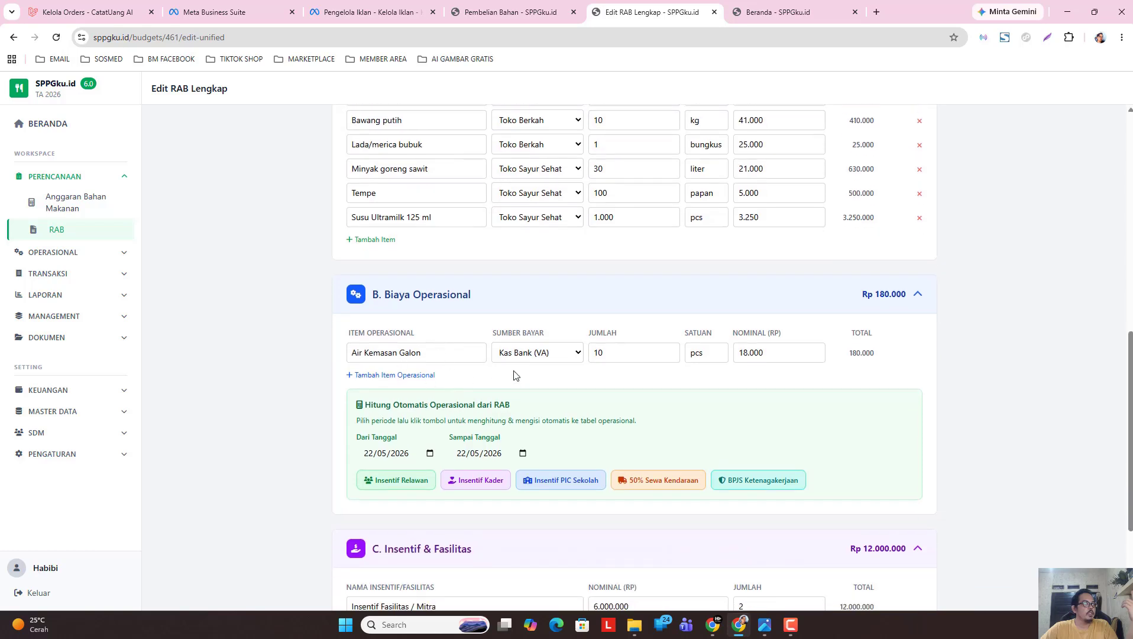
{"action": "scroll", "coordinate": [455, 447], "scroll_direction": "down", "scroll_amount": 2}
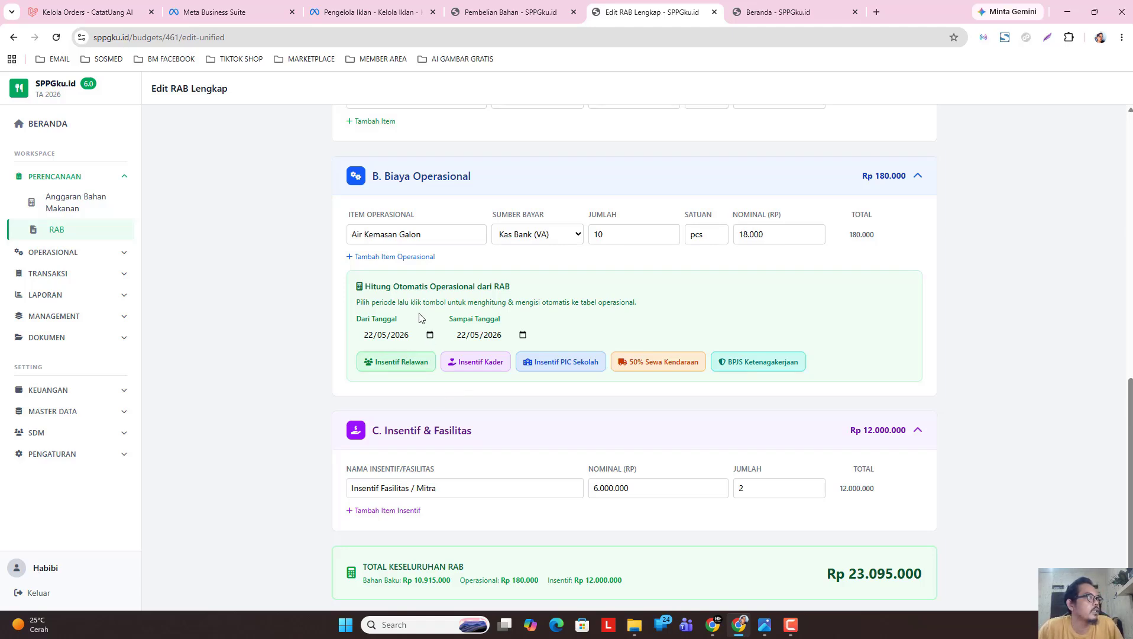
{"action": "left_click", "coordinate": [430, 335]}
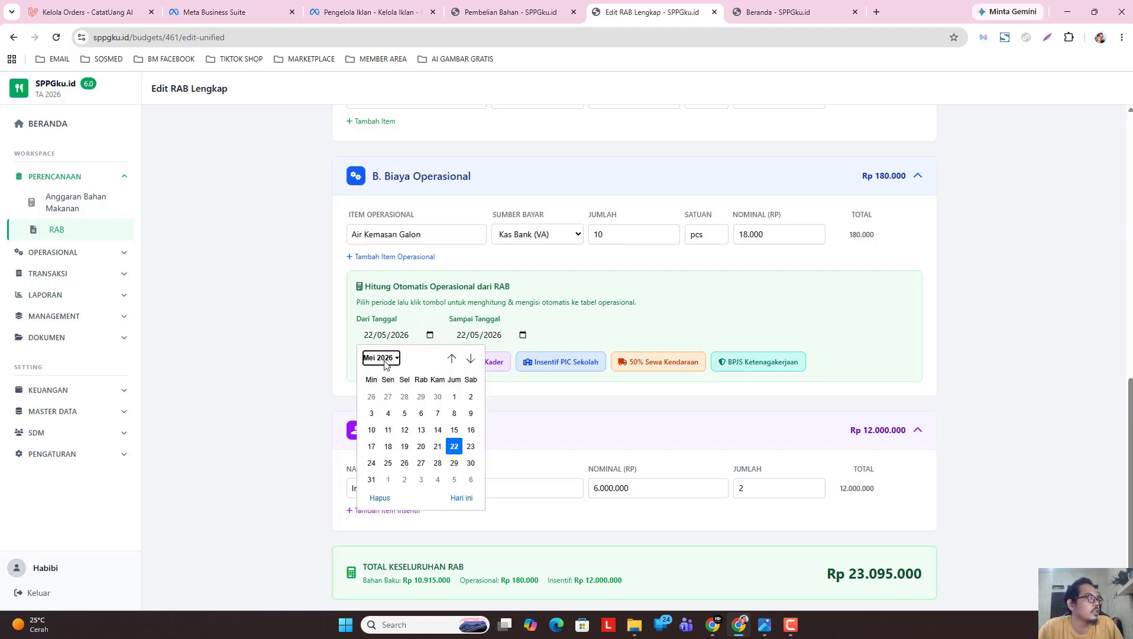
{"action": "left_click", "coordinate": [388, 430]}
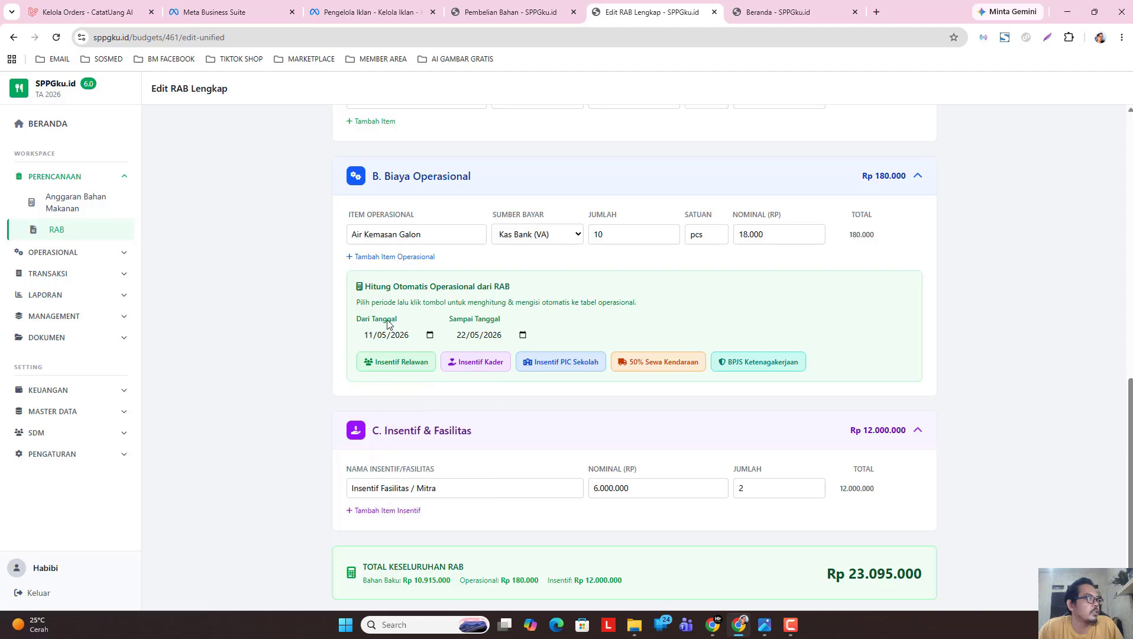
{"action": "left_click", "coordinate": [523, 335]}
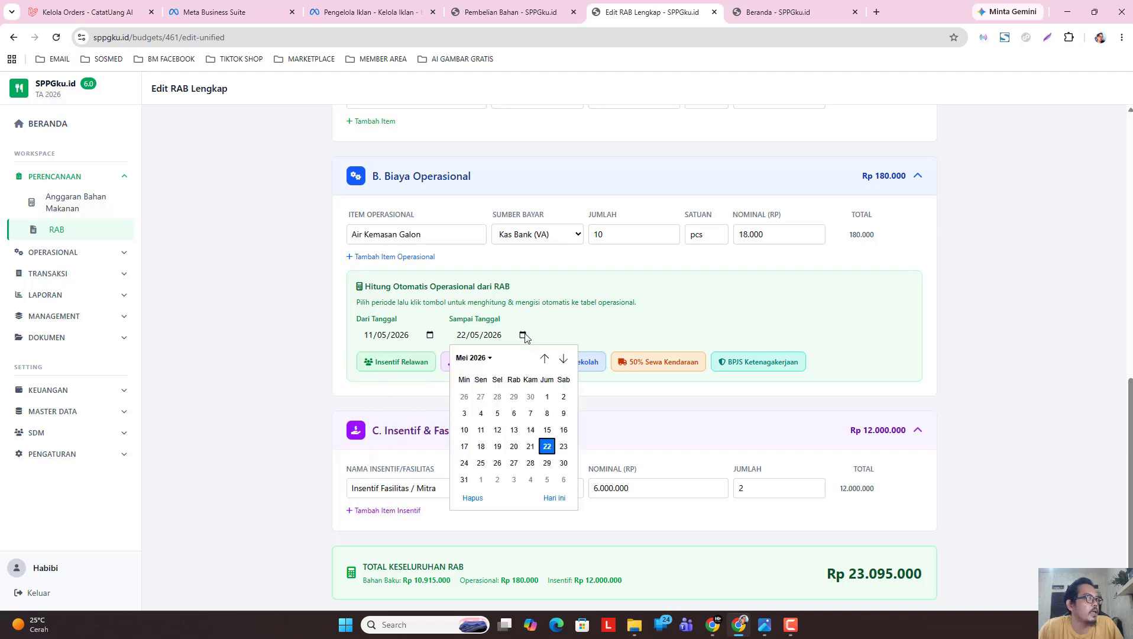
{"action": "left_click", "coordinate": [563, 447]}
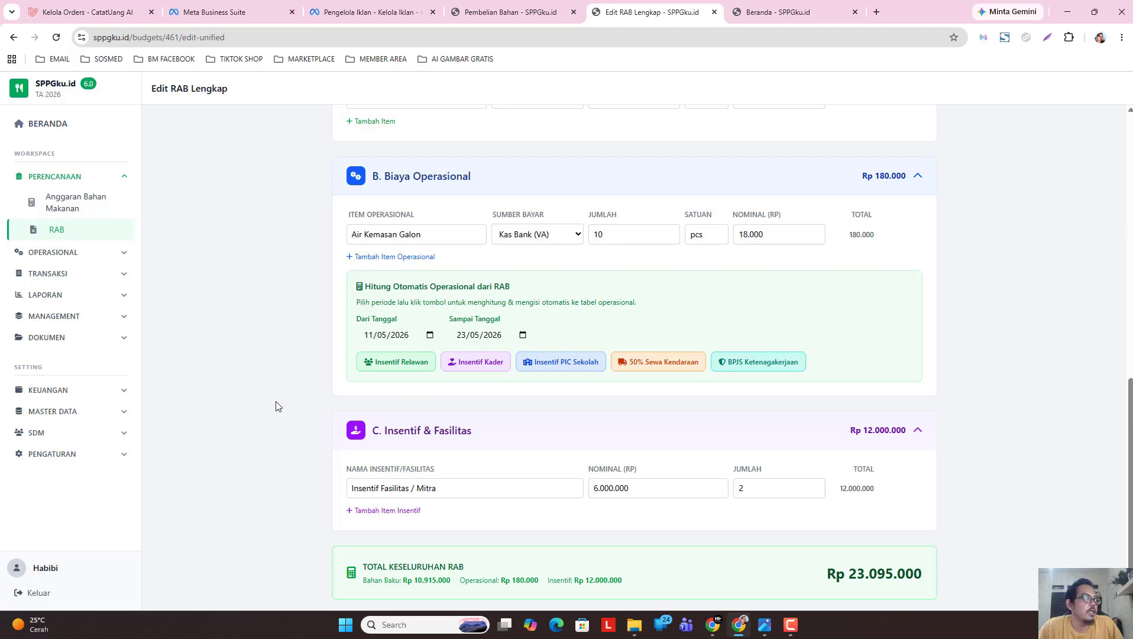
Run the Insentif Kader auto-calculation for 11–23 May and review the operational cost lines.
{"action": "left_click", "coordinate": [391, 365]}
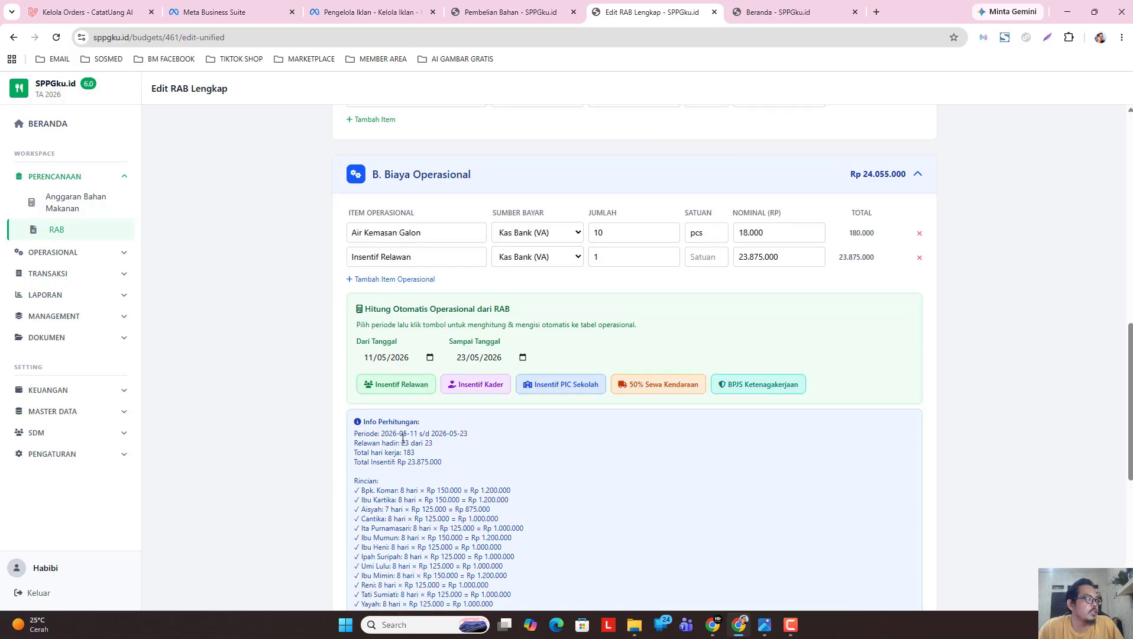
{"action": "scroll", "coordinate": [388, 434], "scroll_direction": "up", "scroll_amount": 1}
{"action": "scroll", "coordinate": [407, 420], "scroll_direction": "down", "scroll_amount": 2}
{"action": "scroll", "coordinate": [407, 420], "scroll_direction": "down", "scroll_amount": 2}
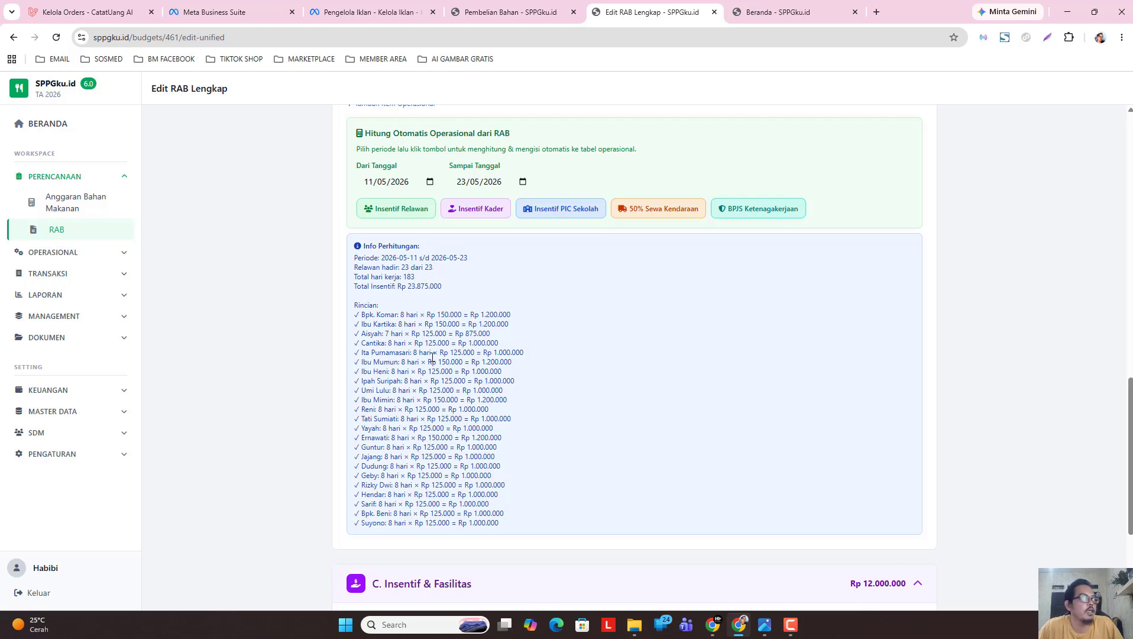
{"action": "scroll", "coordinate": [414, 355], "scroll_direction": "down", "scroll_amount": 1}
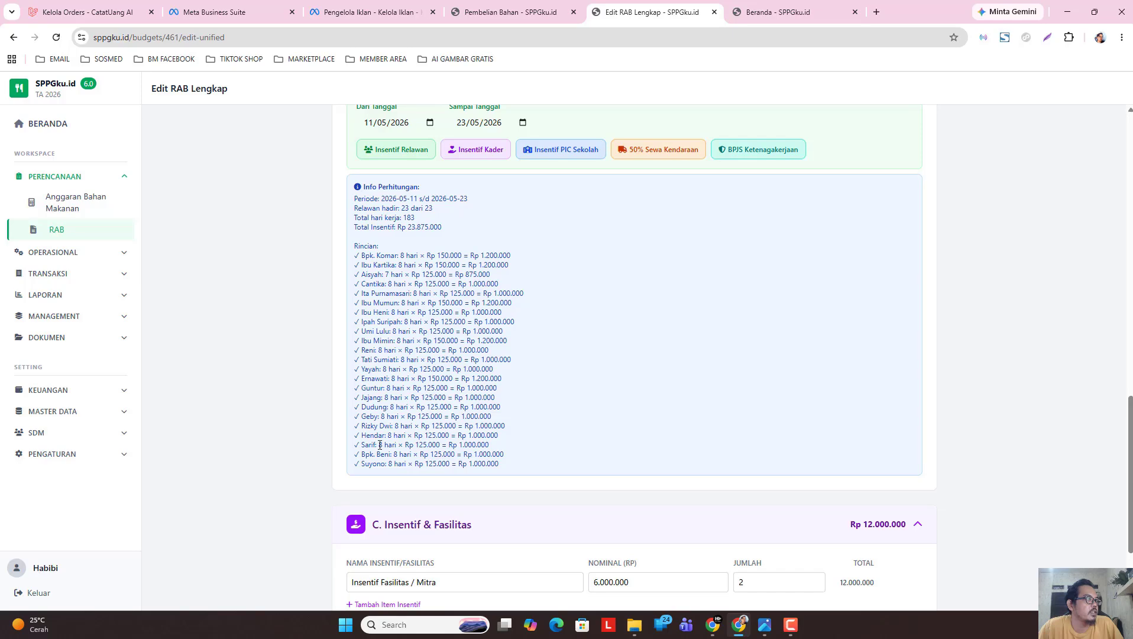
{"action": "scroll", "coordinate": [449, 386], "scroll_direction": "up", "scroll_amount": 5}
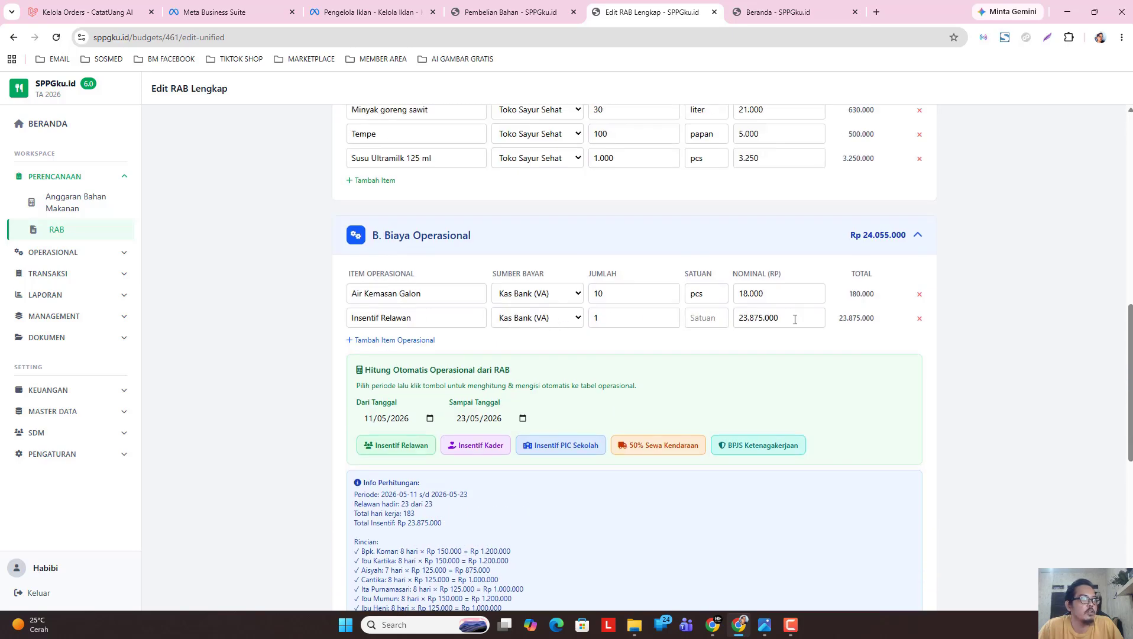
Add the Insentif Kader row and check its 135 PM calculation giving Rp 675.000.
{"action": "left_click", "coordinate": [481, 446]}
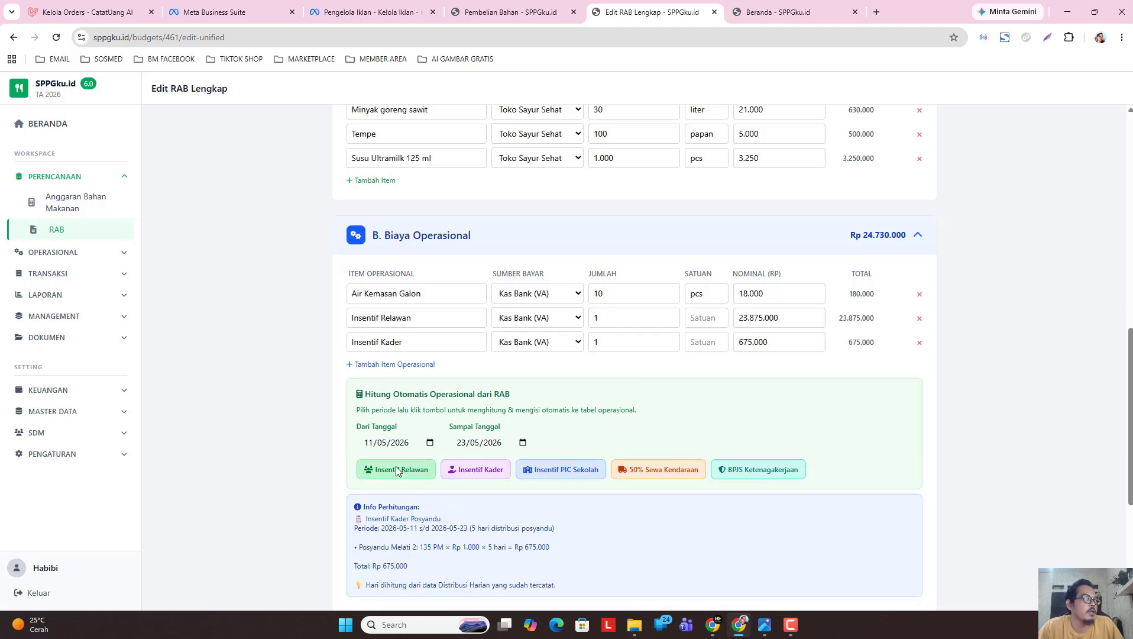
{"action": "left_click_drag", "start_coordinate": [739, 343], "coordinate": [779, 343]}
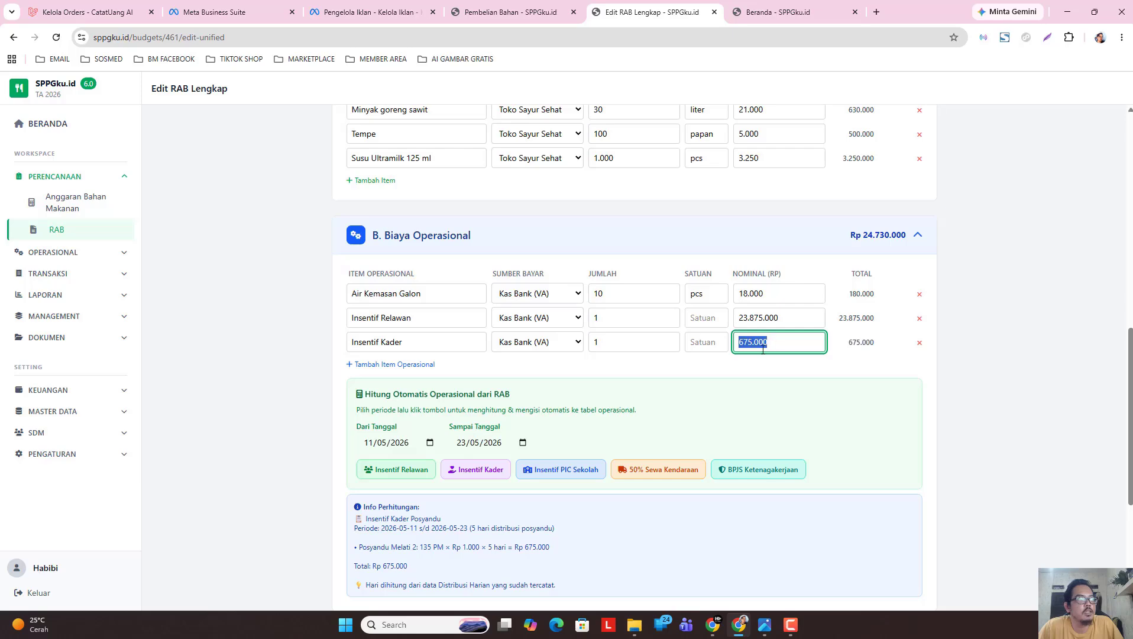
{"action": "left_click", "coordinate": [263, 466]}
{"action": "scroll", "coordinate": [263, 466], "scroll_direction": "down", "scroll_amount": 3}
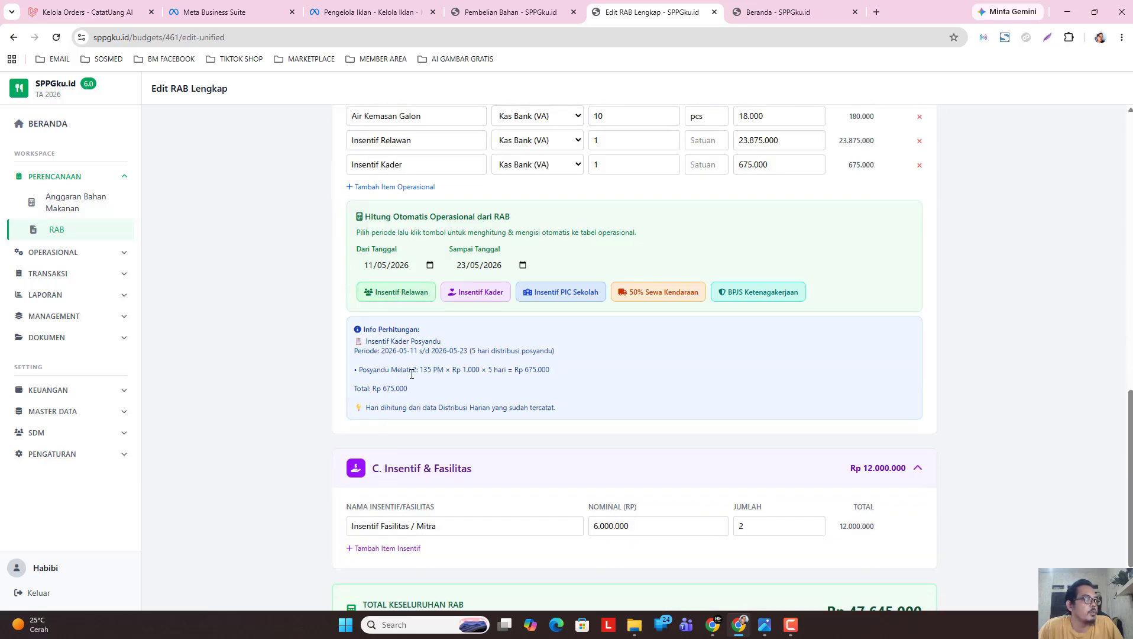
{"action": "left_click_drag", "start_coordinate": [421, 369], "coordinate": [445, 369]}
{"action": "left_click_drag", "start_coordinate": [516, 370], "coordinate": [559, 372]}
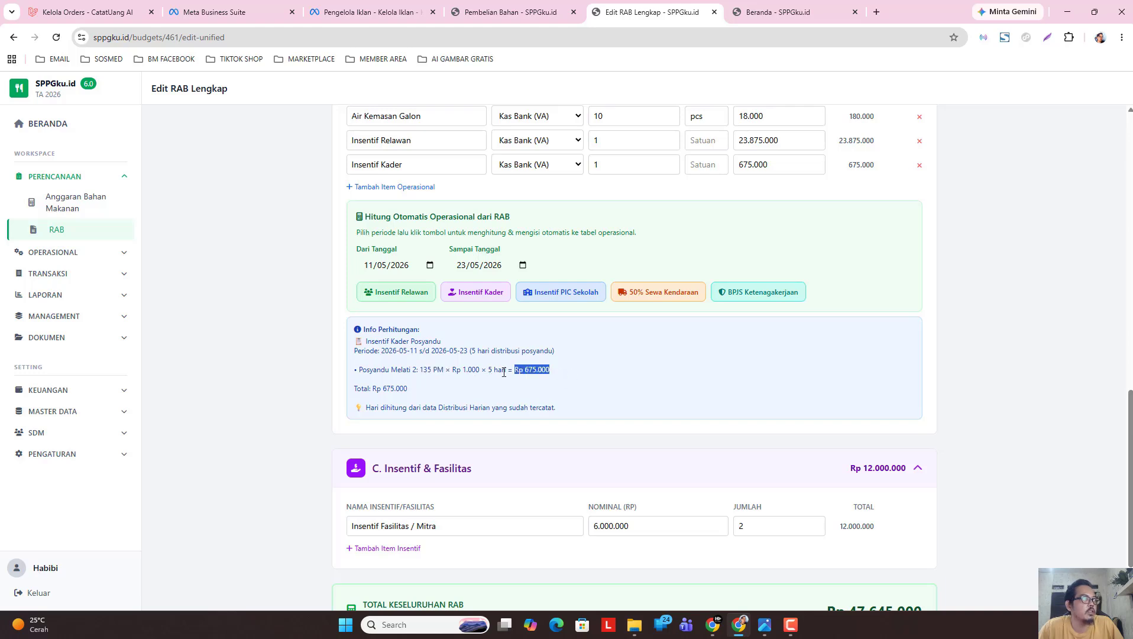
Open the ABM page in a new tab for reference, then return to the RAB form.
{"action": "left_click", "coordinate": [490, 13]}
{"action": "left_click", "coordinate": [74, 175]}
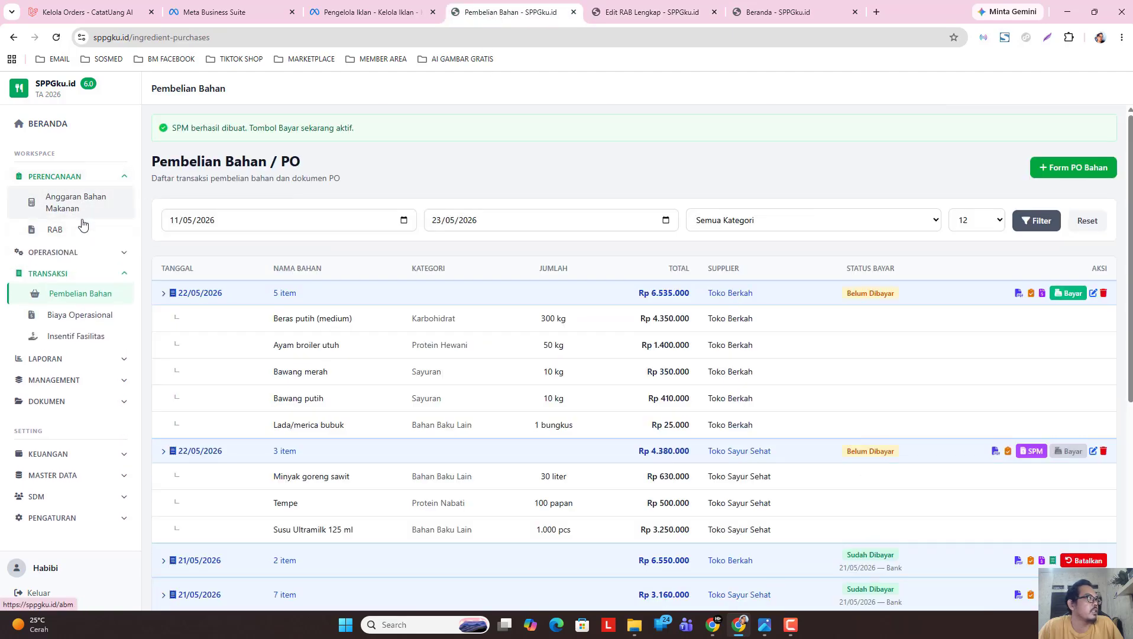
{"action": "right_click", "coordinate": [84, 210]}
{"action": "left_click", "coordinate": [131, 230]}
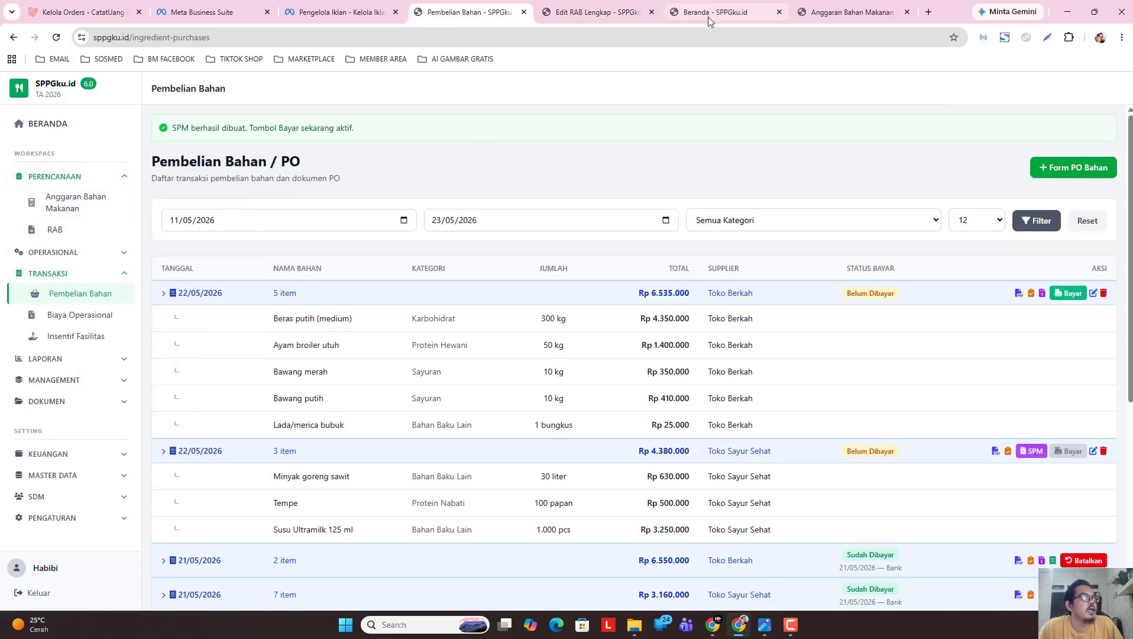
{"action": "left_click", "coordinate": [833, 15]}
{"action": "scroll", "coordinate": [426, 473], "scroll_direction": "down", "scroll_amount": 2}
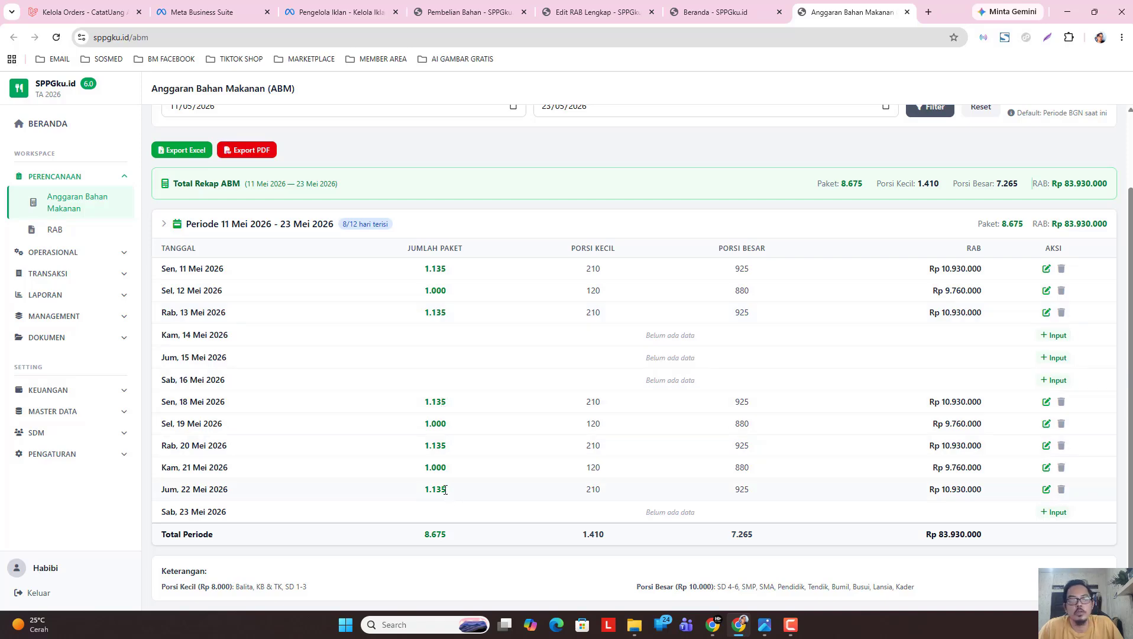
{"action": "left_click", "coordinate": [592, 12]}
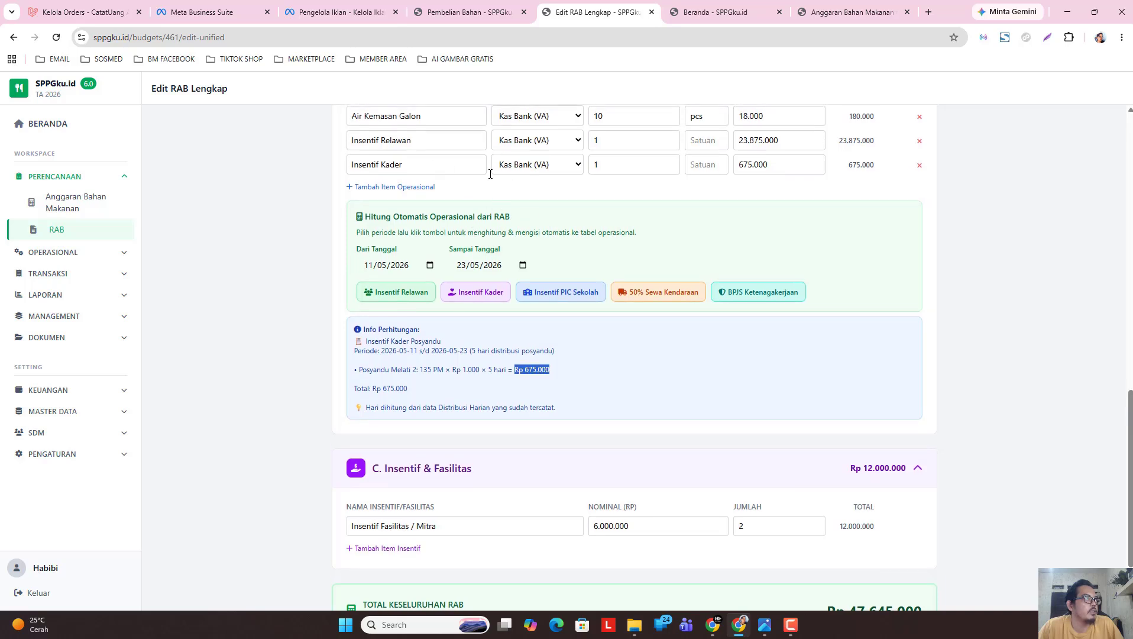
Add the Insentif PIC Sekolah row of 720.000 and a new blank operational item row.
{"action": "left_click", "coordinate": [567, 291]}
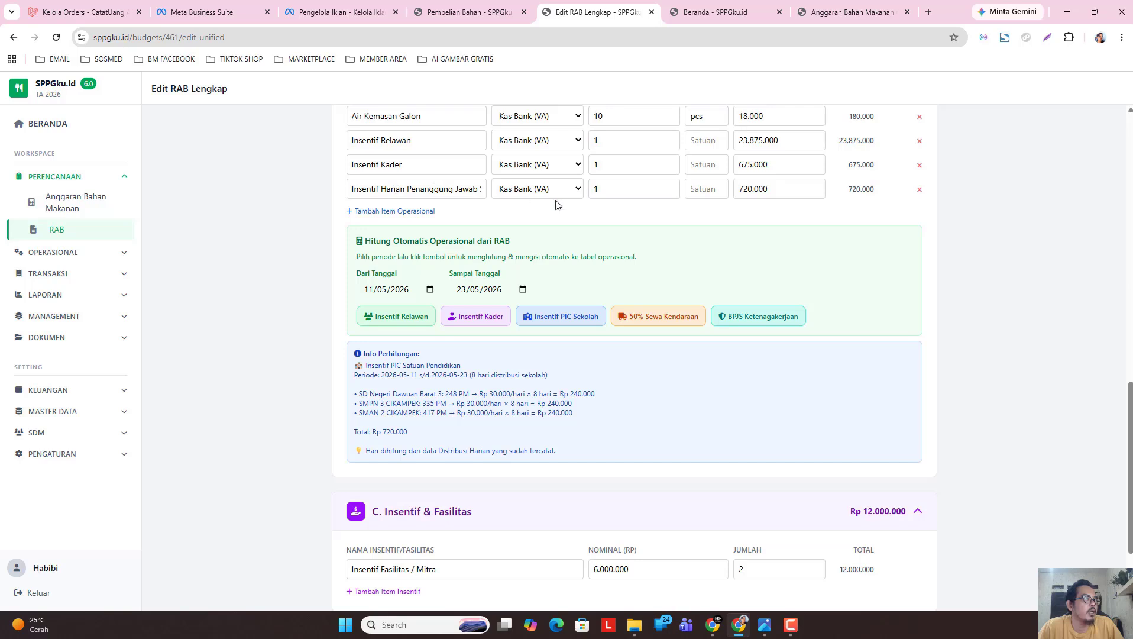
{"action": "scroll", "coordinate": [596, 247], "scroll_direction": "up", "scroll_amount": 2}
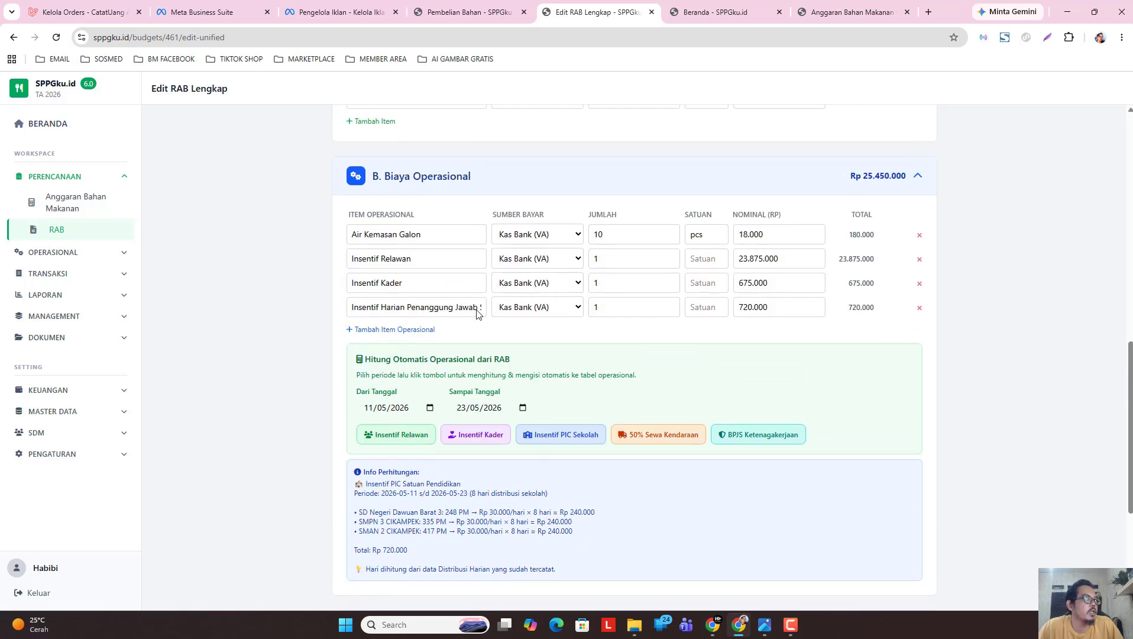
{"action": "left_click", "coordinate": [399, 330]}
{"action": "left_click", "coordinate": [417, 333]}
{"action": "left_click", "coordinate": [294, 337]}
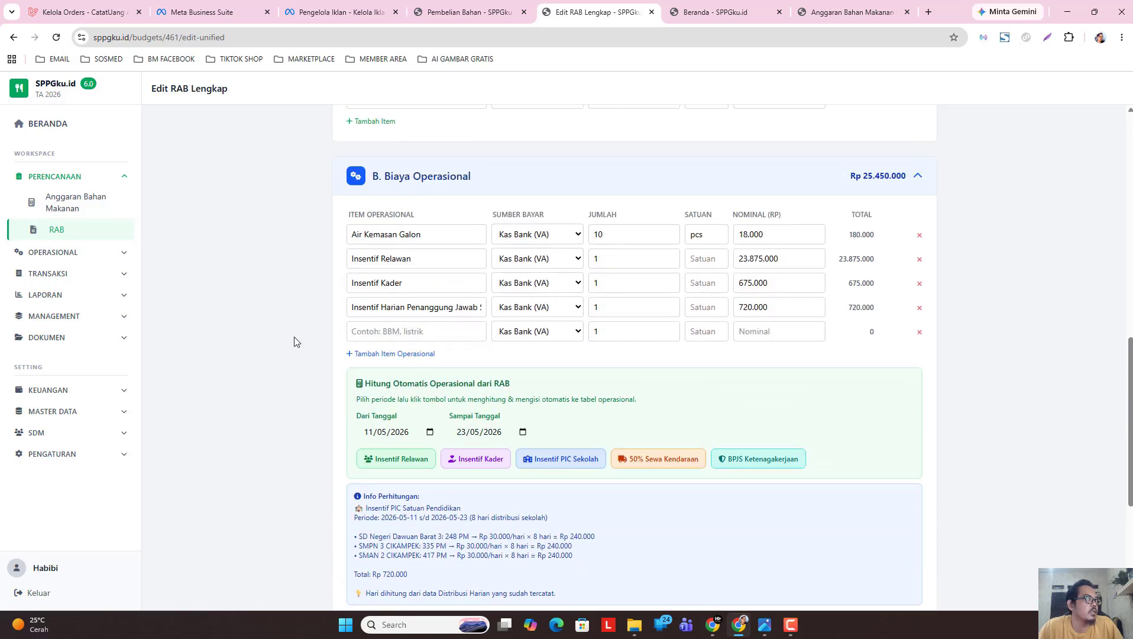
Delete the empty operational row and add the 50% Sewa Kendaraan cost of 4.167.988.
{"action": "left_click", "coordinate": [920, 333]}
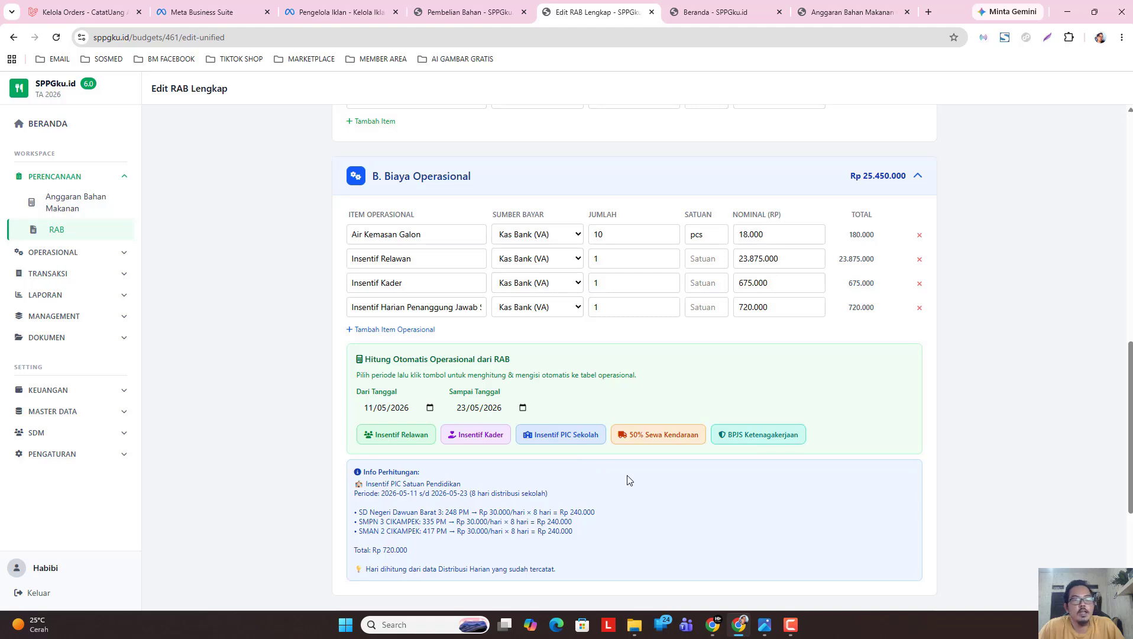
{"action": "left_click", "coordinate": [659, 437]}
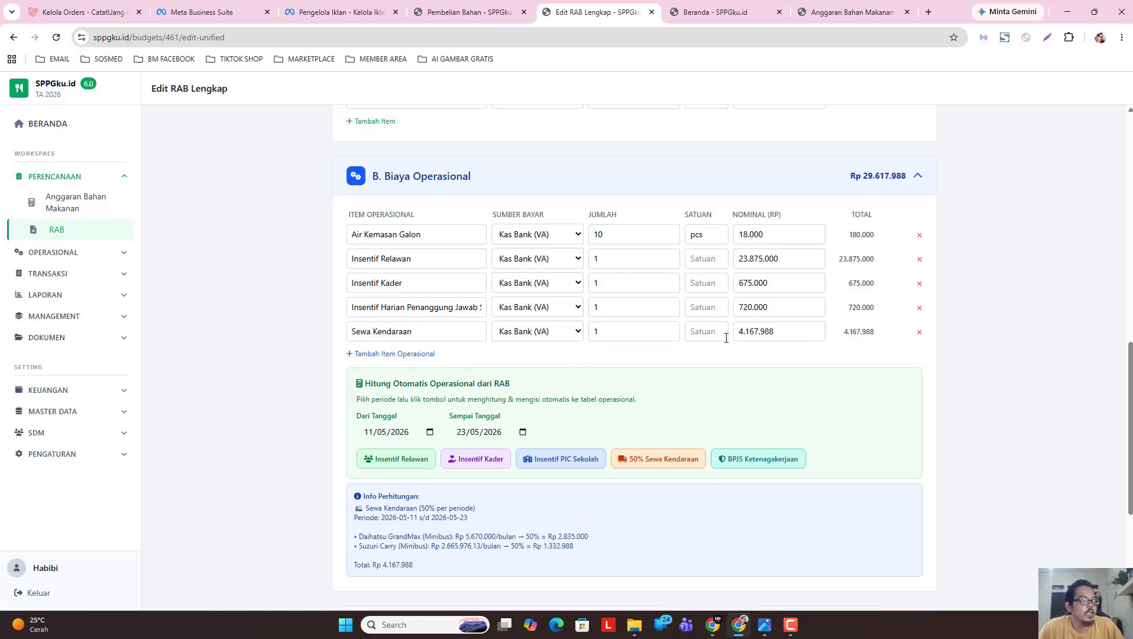
{"action": "left_click_drag", "start_coordinate": [741, 331], "coordinate": [771, 330]}
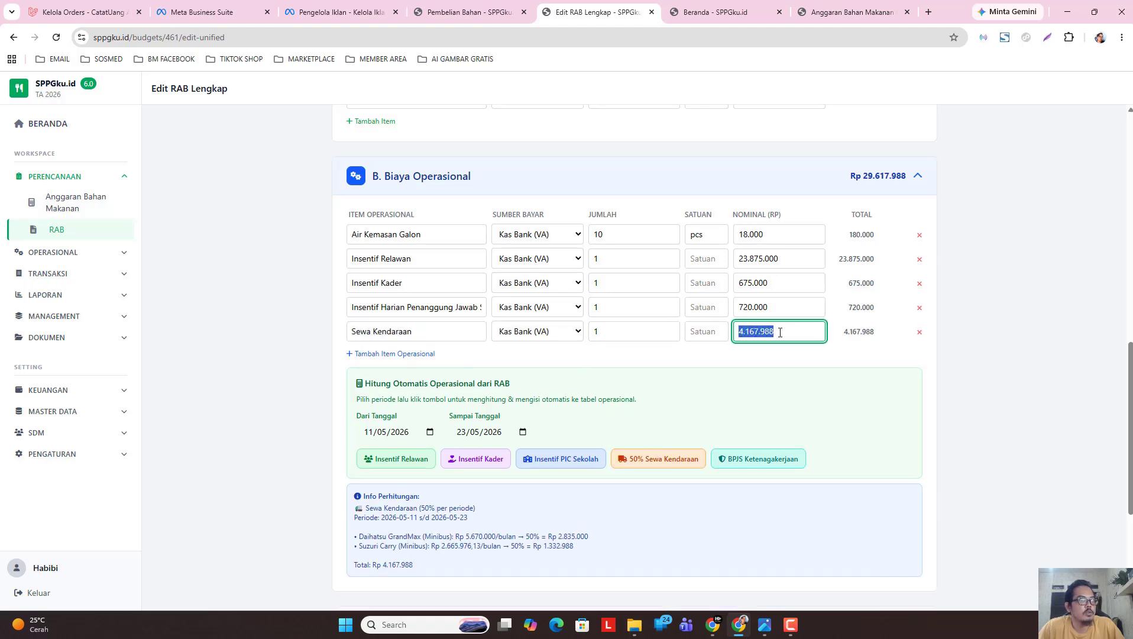
{"action": "left_click", "coordinate": [743, 383]}
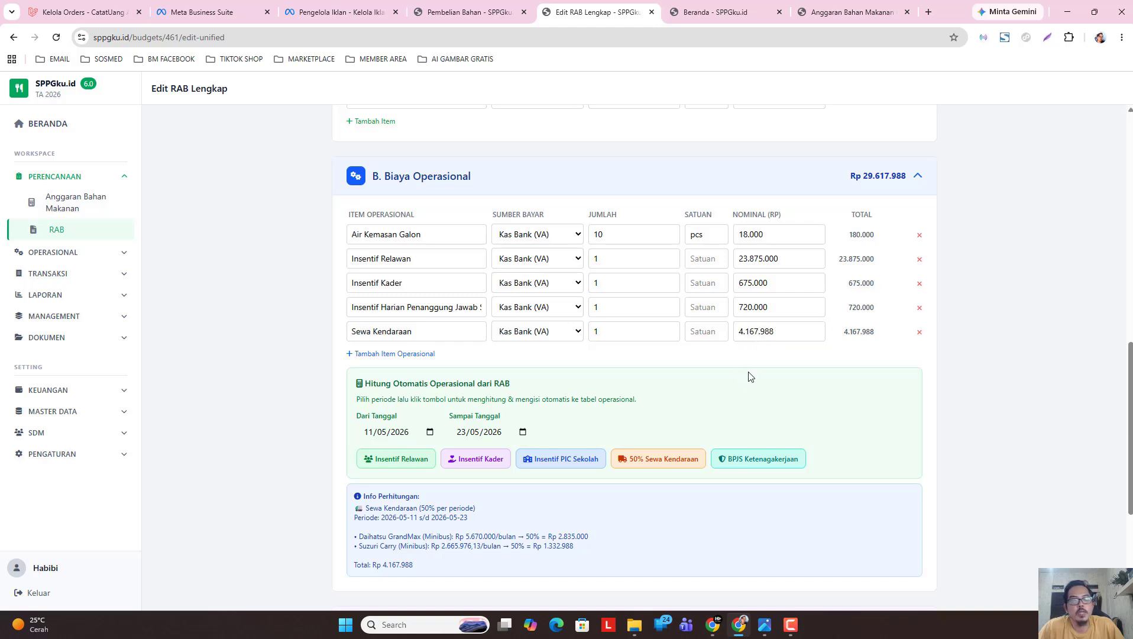
Review the vehicle rental calculation (period to 2026-05-23, GrandMax monthly rate) and reach the save buttons.
{"action": "scroll", "coordinate": [637, 362], "scroll_direction": "down", "scroll_amount": 2}
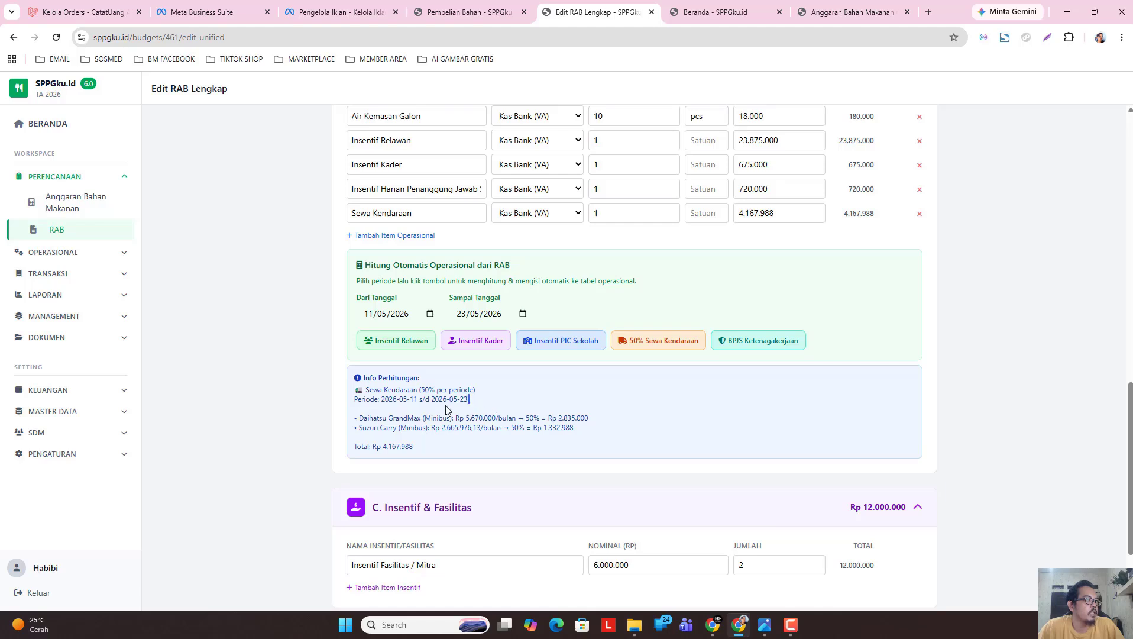
{"action": "left_click_drag", "start_coordinate": [430, 405], "coordinate": [431, 401]}
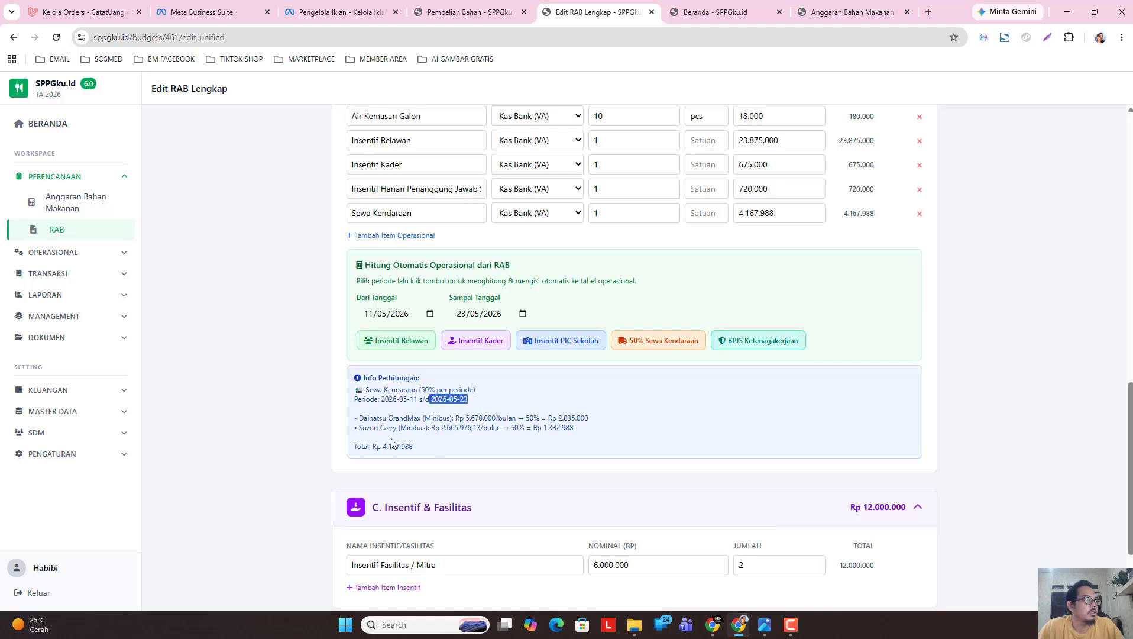
{"action": "left_click", "coordinate": [372, 426]}
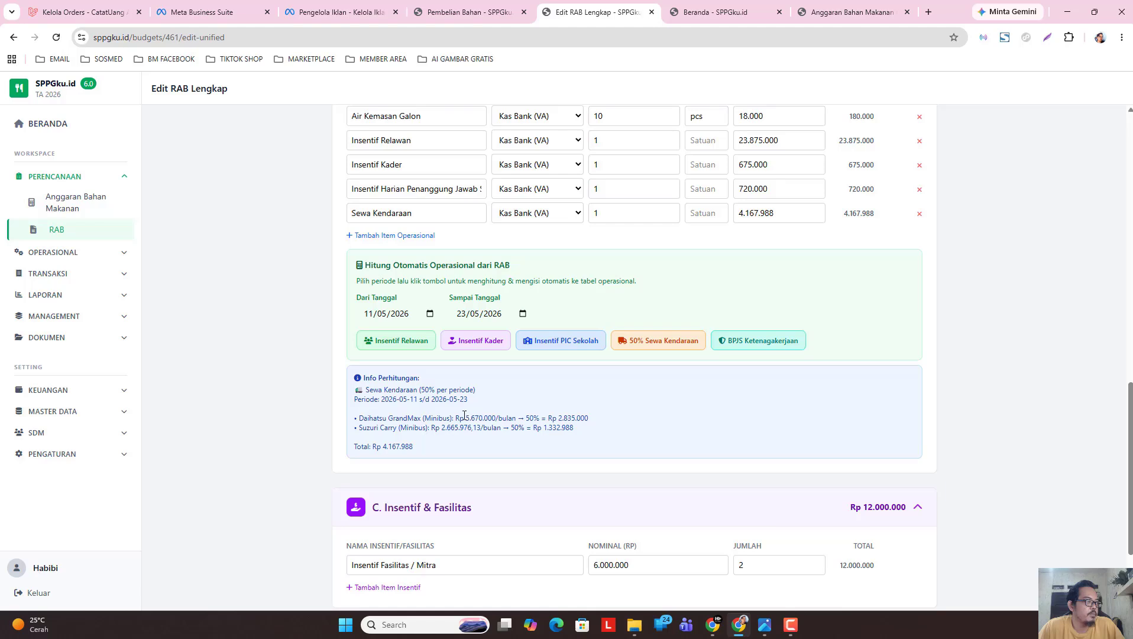
{"action": "left_click_drag", "start_coordinate": [467, 415], "coordinate": [515, 418]}
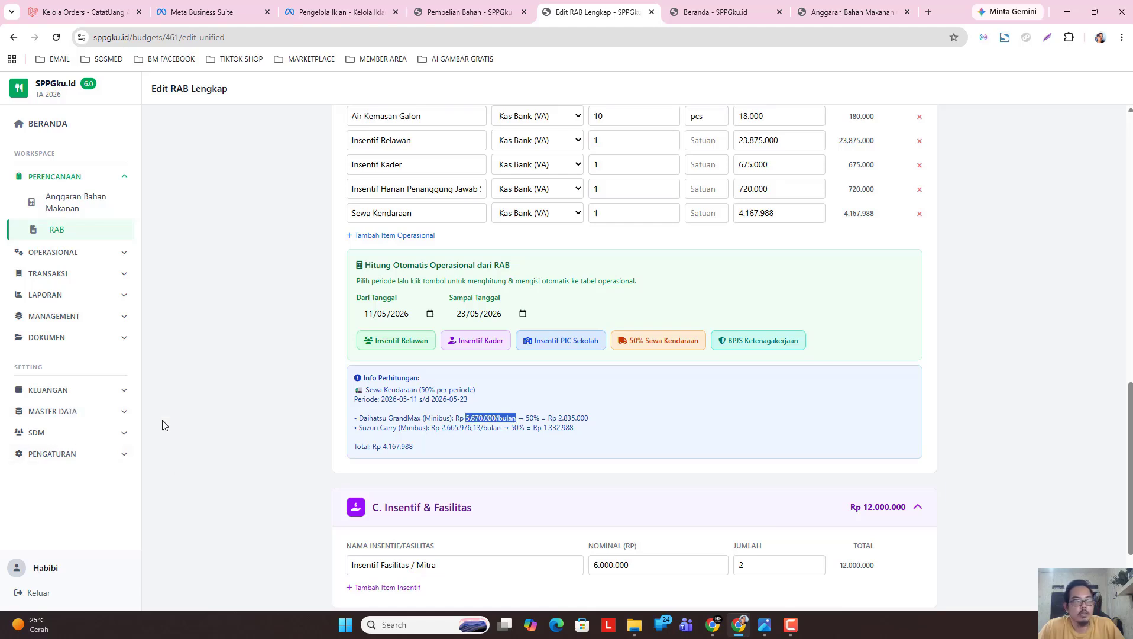
{"action": "left_click", "coordinate": [390, 434]}
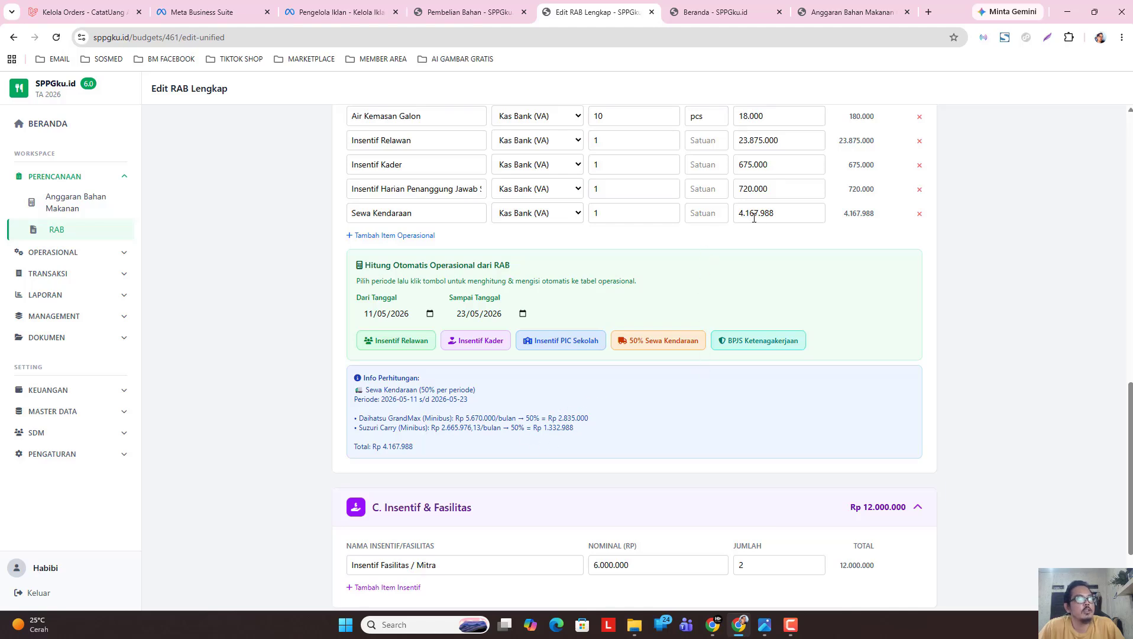
{"action": "left_click", "coordinate": [795, 214]}
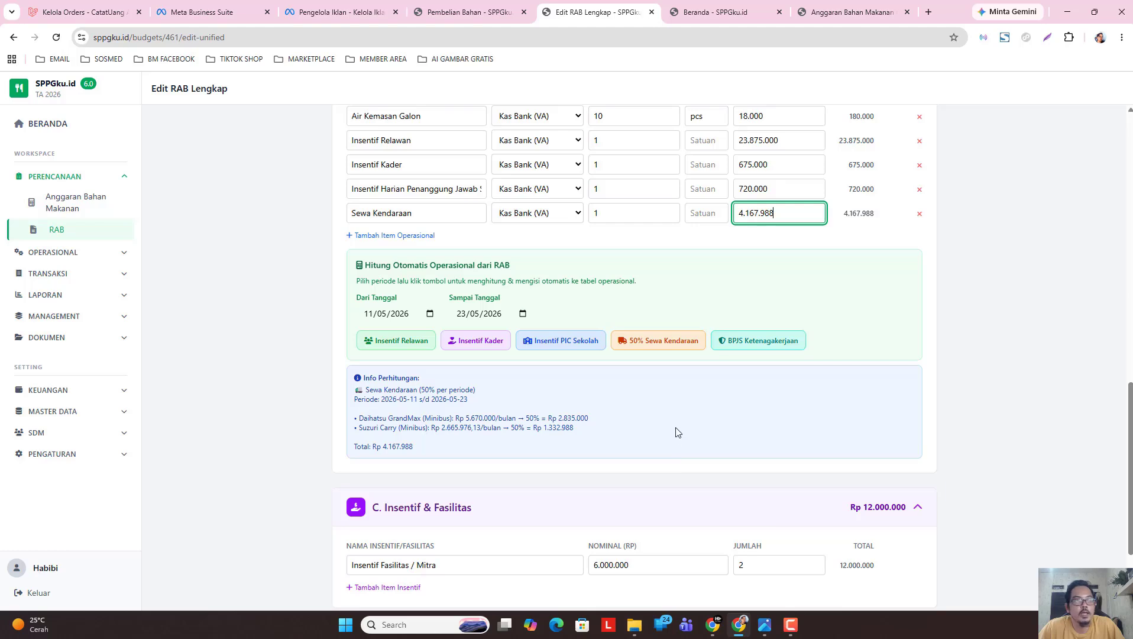
{"action": "scroll", "coordinate": [686, 408], "scroll_direction": "up", "scroll_amount": 1}
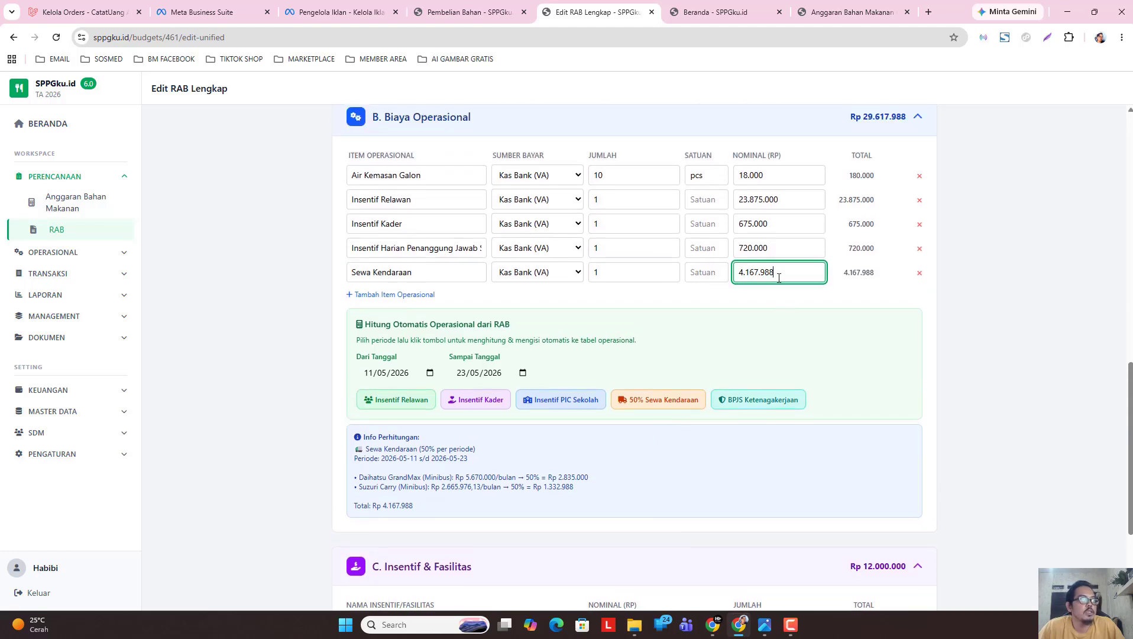
{"action": "left_click", "coordinate": [711, 351]}
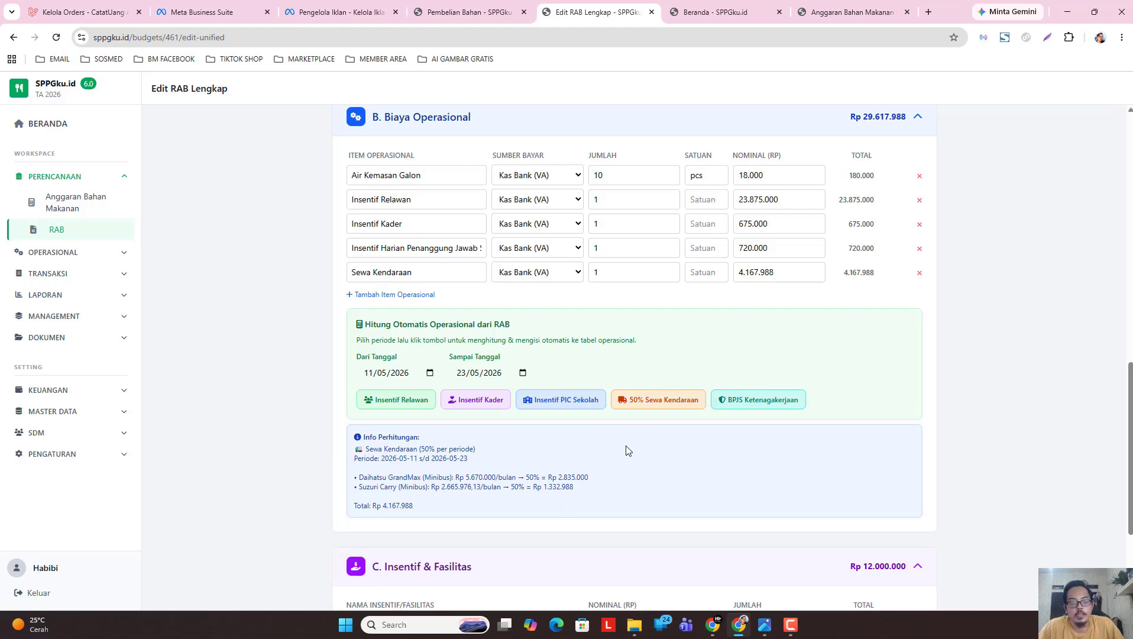
{"action": "scroll", "coordinate": [615, 455], "scroll_direction": "down", "scroll_amount": 2}
{"action": "scroll", "coordinate": [562, 449], "scroll_direction": "down", "scroll_amount": 1}
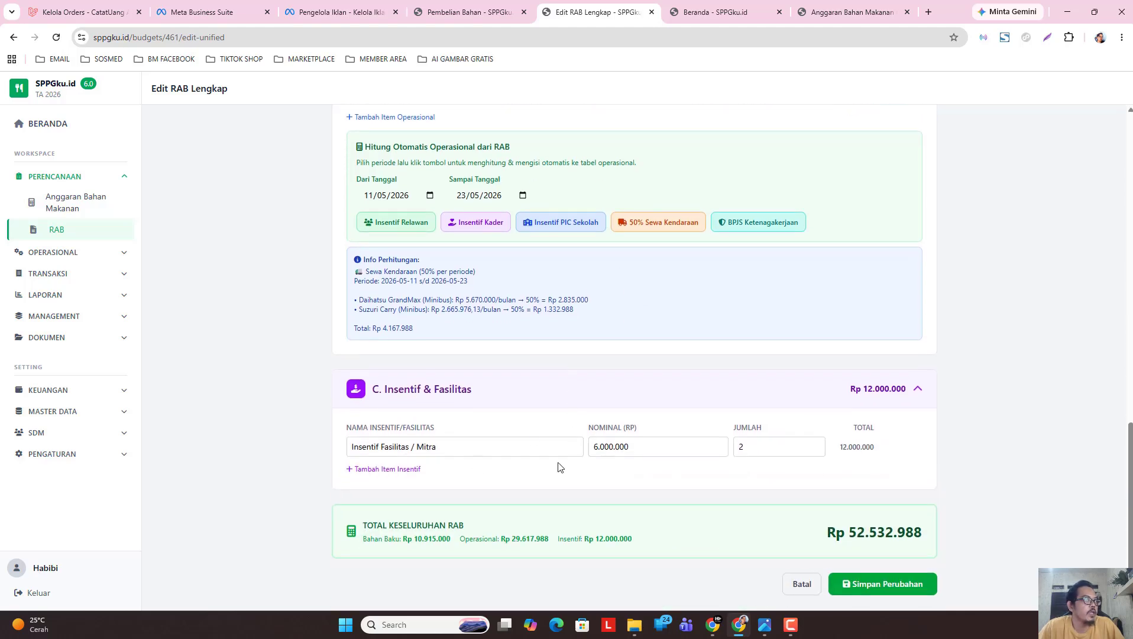
{"action": "scroll", "coordinate": [733, 562], "scroll_direction": "up", "scroll_amount": 1}
{"action": "scroll", "coordinate": [736, 578], "scroll_direction": "down", "scroll_amount": 1}
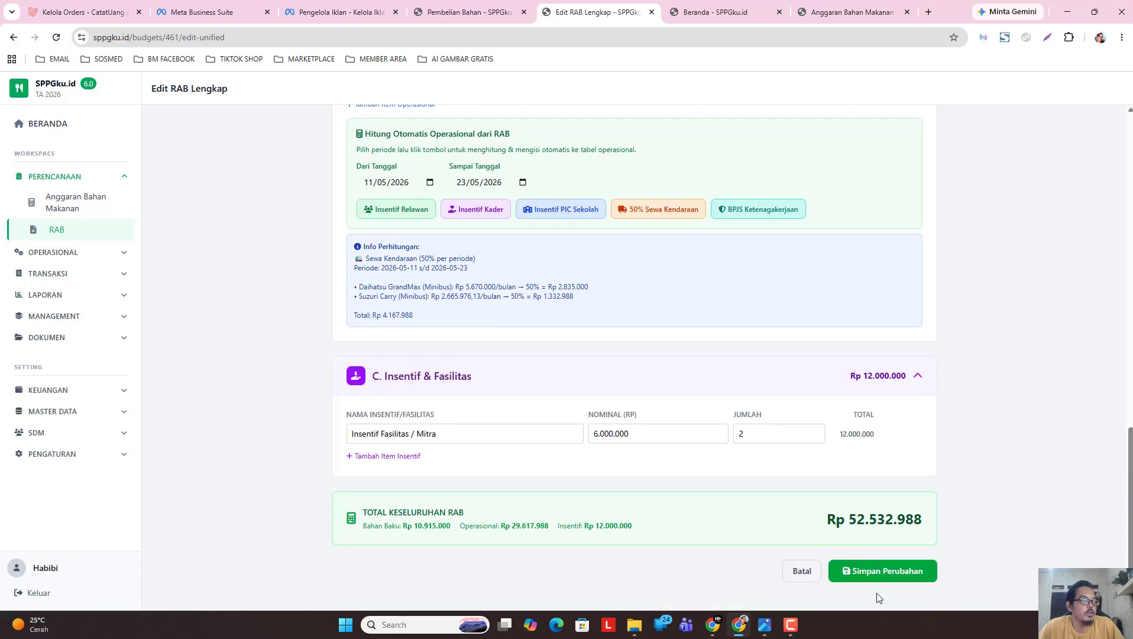
Save the RAB changes and review the Rp 52.532.988 total on the Detail RAB page.
{"action": "left_click", "coordinate": [896, 572]}
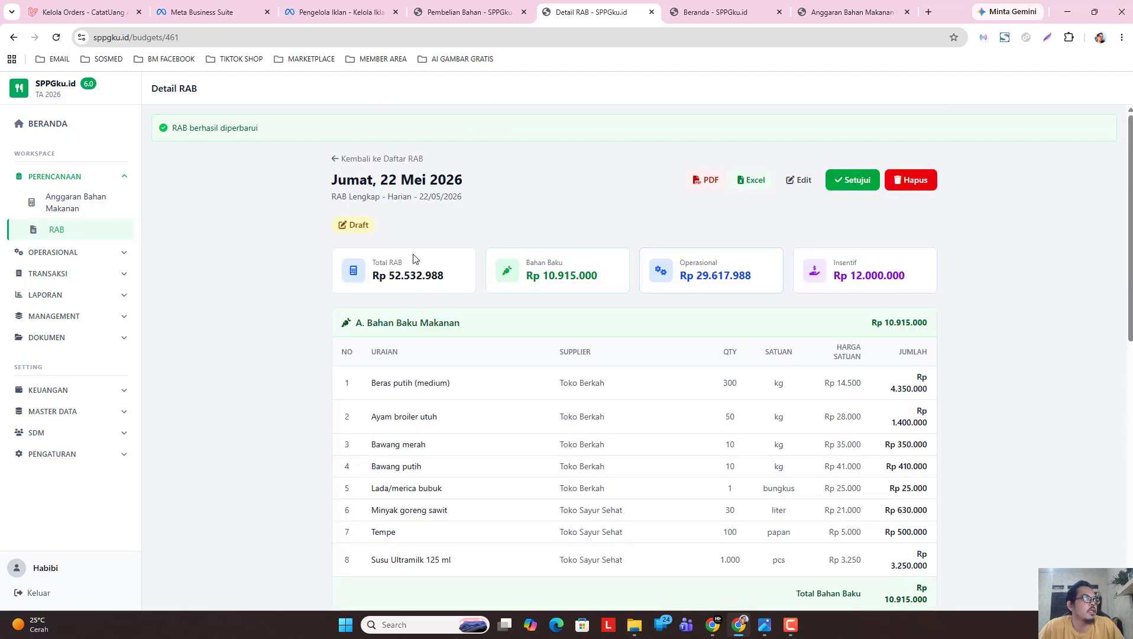
{"action": "scroll", "coordinate": [1127, 278], "scroll_direction": "down", "scroll_amount": 8}
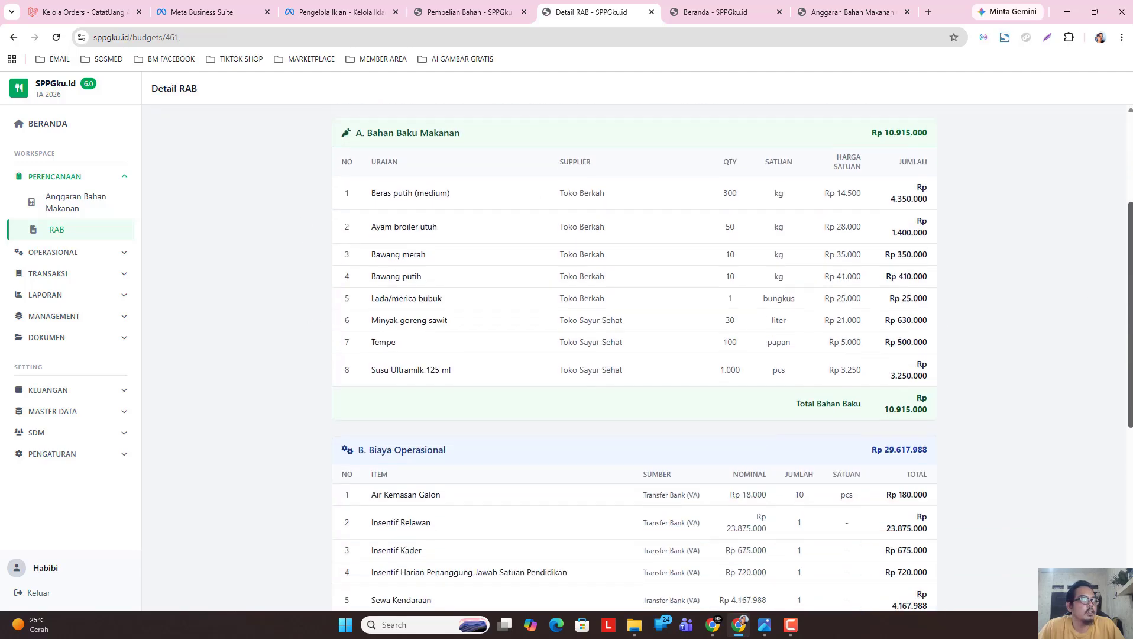
{"action": "scroll", "coordinate": [732, 355], "scroll_direction": "down", "scroll_amount": 2}
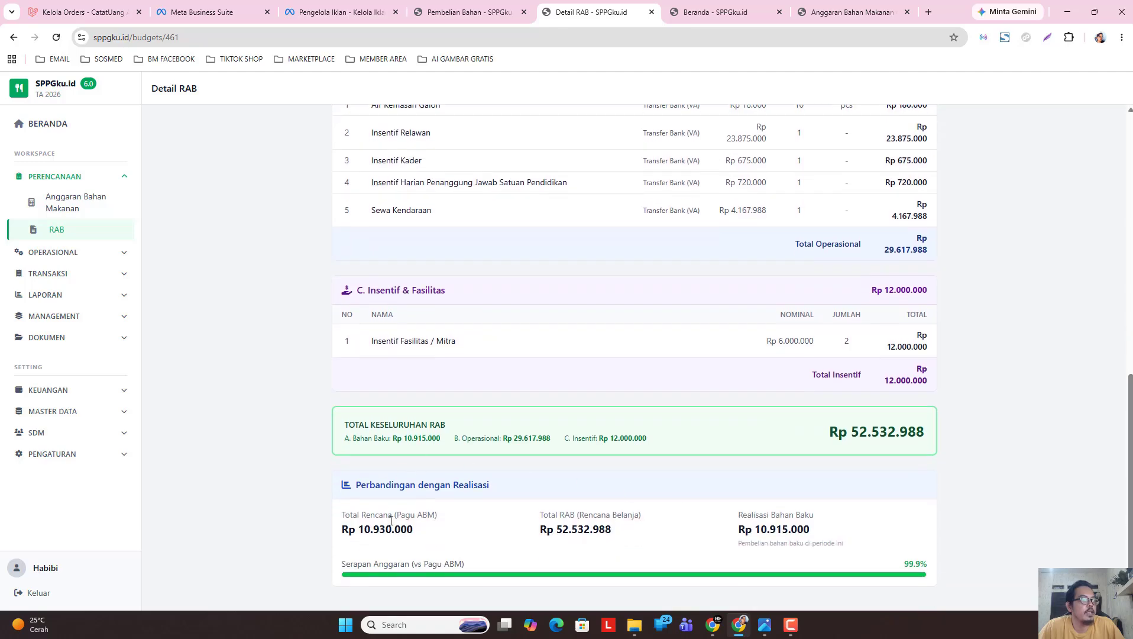
{"action": "scroll", "coordinate": [1125, 473], "scroll_direction": "up", "scroll_amount": 10}
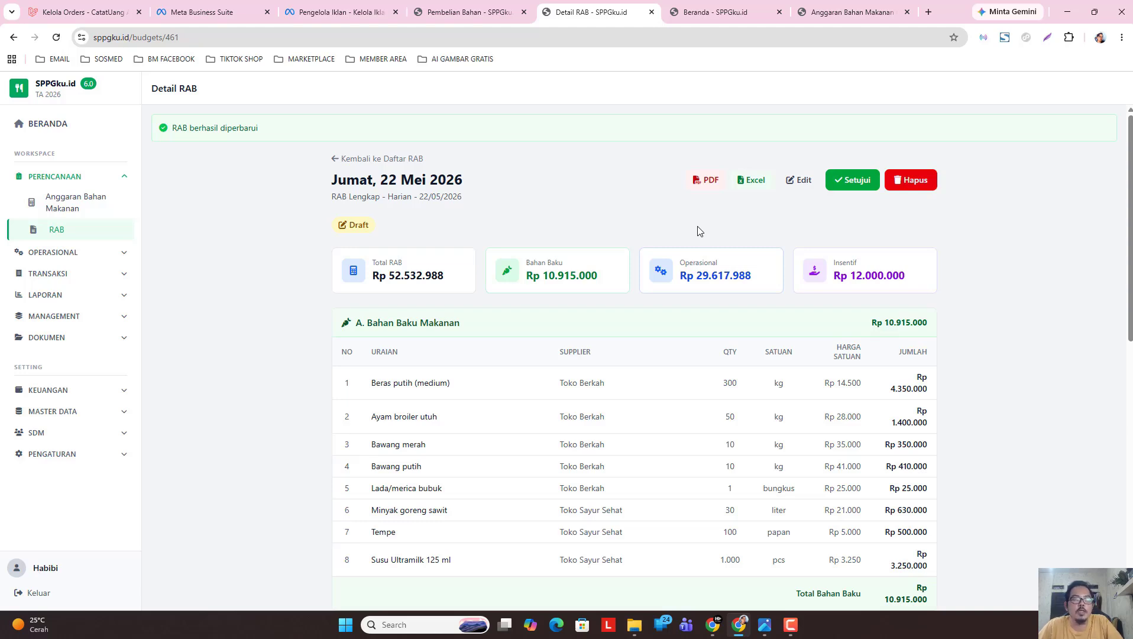
Approve the 22 Mei 2026 RAB and return to the list showing all 10 RABs Disetujui.
{"action": "left_click", "coordinate": [852, 180]}
{"action": "left_click", "coordinate": [624, 112]}
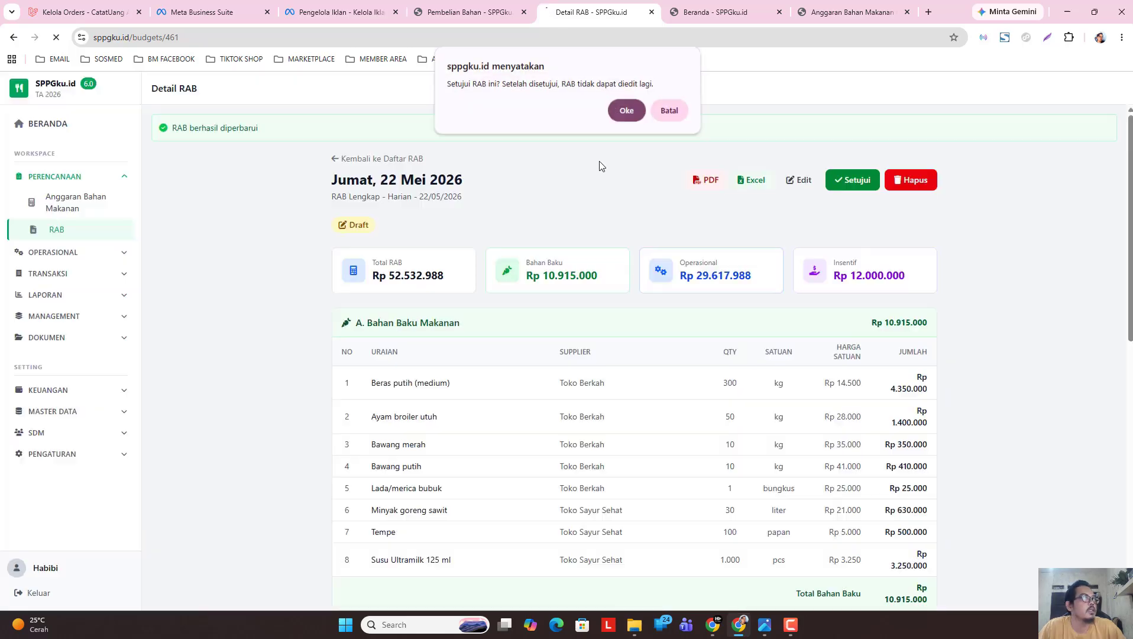
{"action": "left_click", "coordinate": [378, 158]}
{"action": "scroll", "coordinate": [419, 446], "scroll_direction": "down", "scroll_amount": 2}
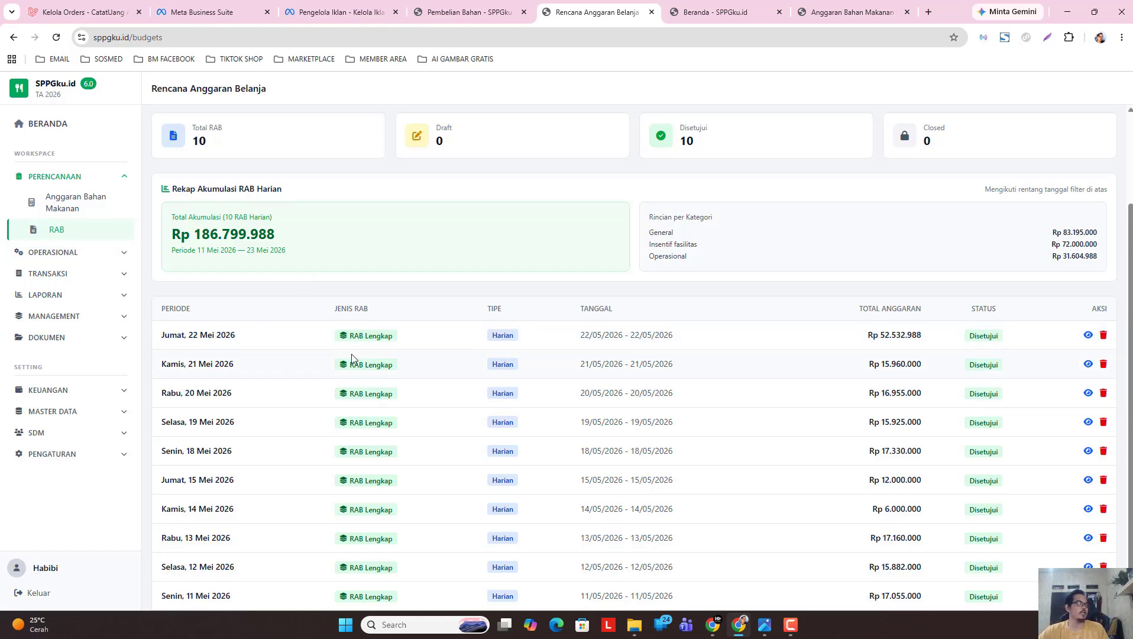
Collapse the 22/05 purchase groups, then open Biaya Operasional for 11/05–23/05/2026 via TRANSAKSI.
{"action": "left_click", "coordinate": [89, 255]}
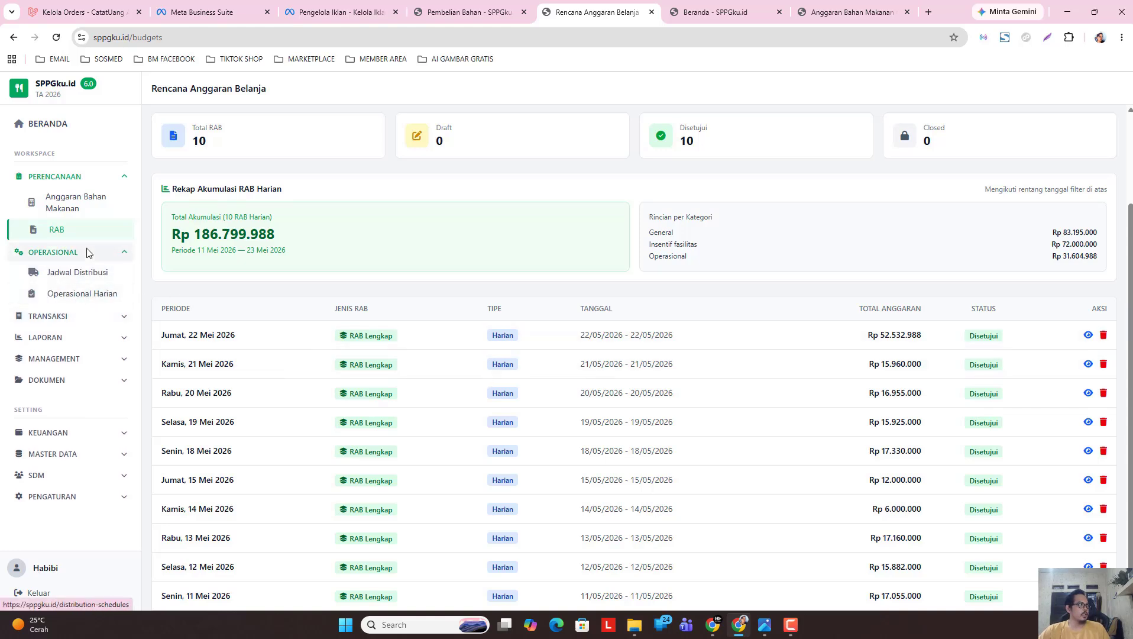
{"action": "left_click", "coordinate": [86, 252]}
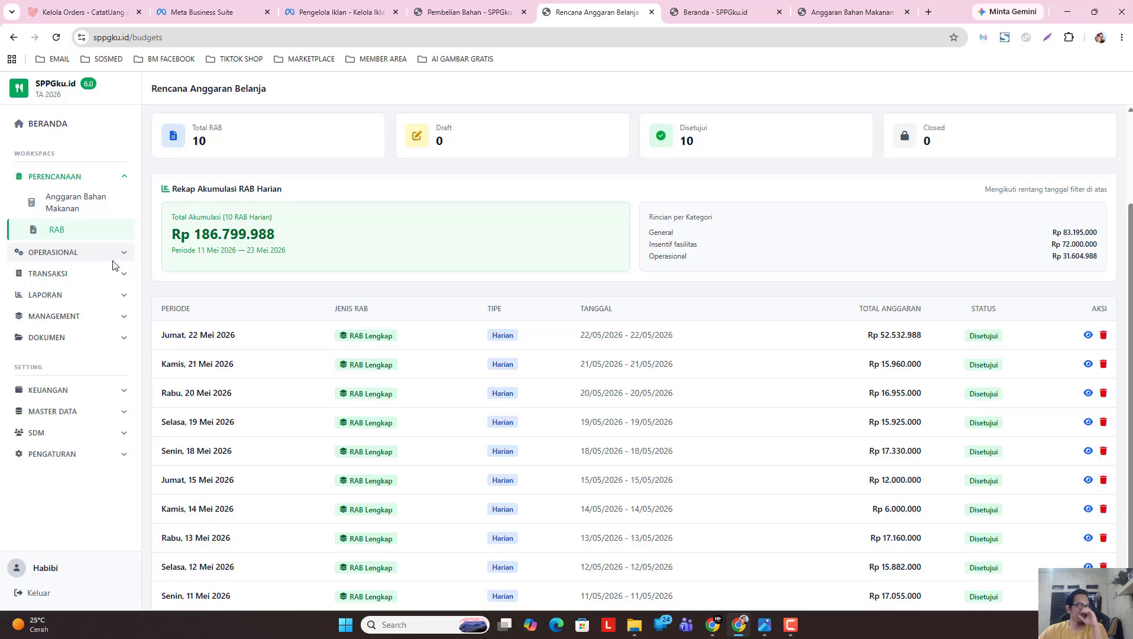
{"action": "left_click", "coordinate": [85, 276]}
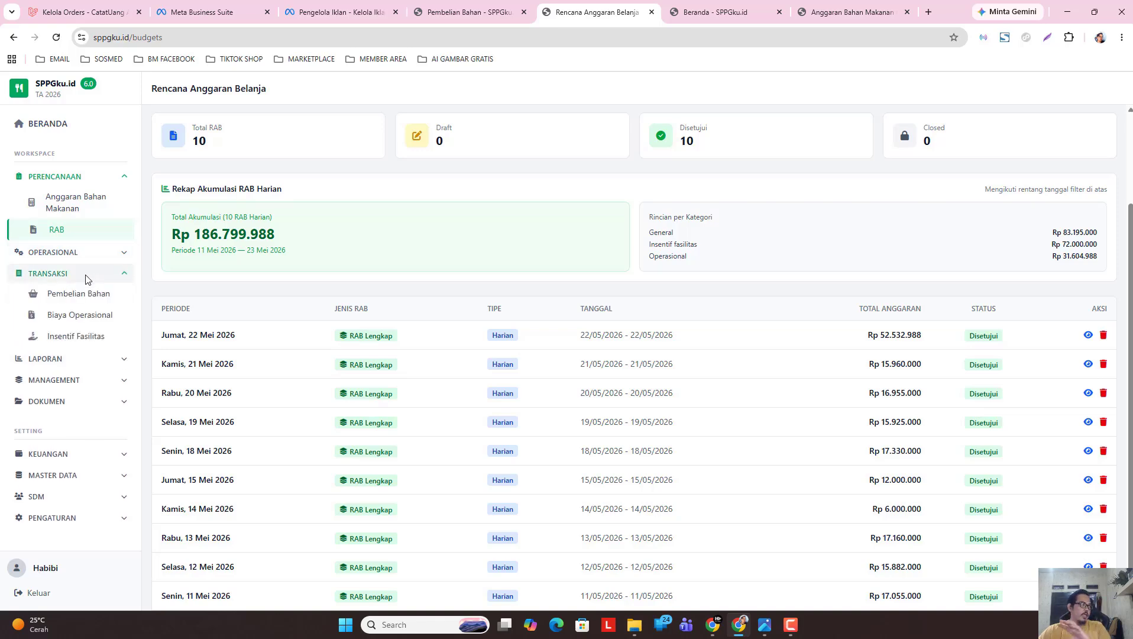
{"action": "left_click", "coordinate": [90, 295]}
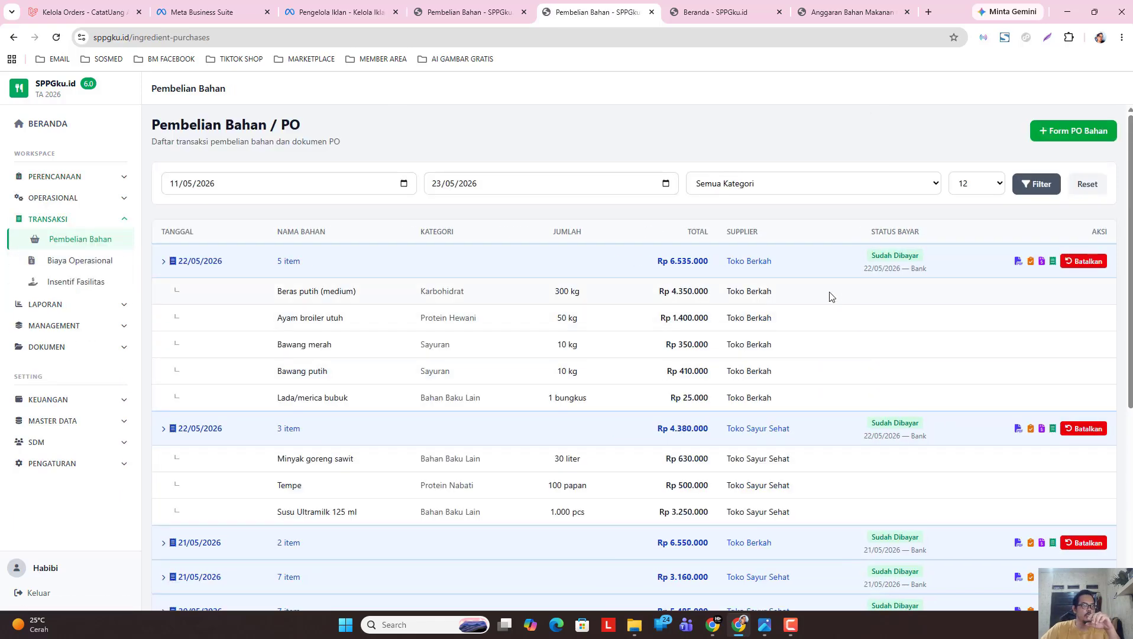
{"action": "left_click", "coordinate": [815, 269]}
{"action": "left_click", "coordinate": [816, 304]}
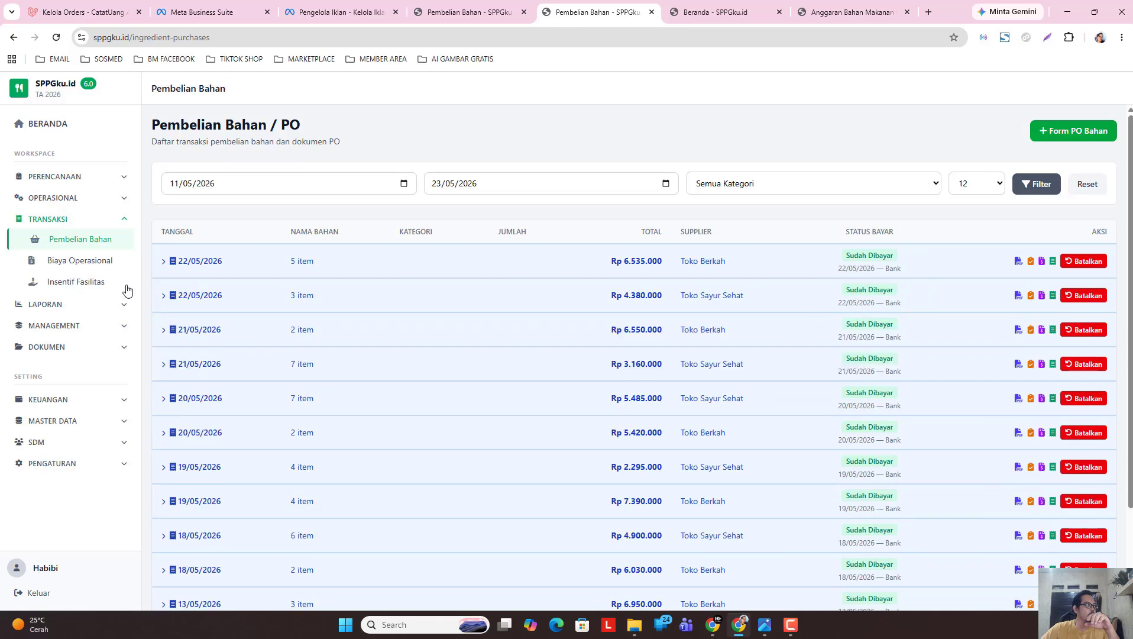
{"action": "left_click", "coordinate": [99, 265]}
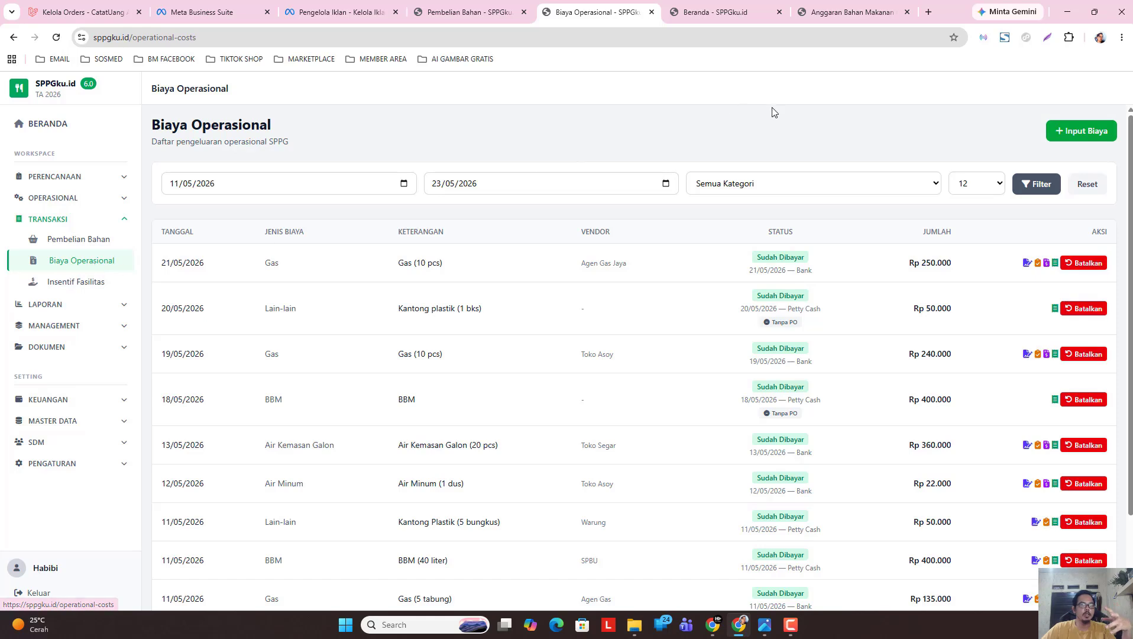
Start a new operational cost entry dated 22/05/2026.
{"action": "left_click", "coordinate": [1056, 142]}
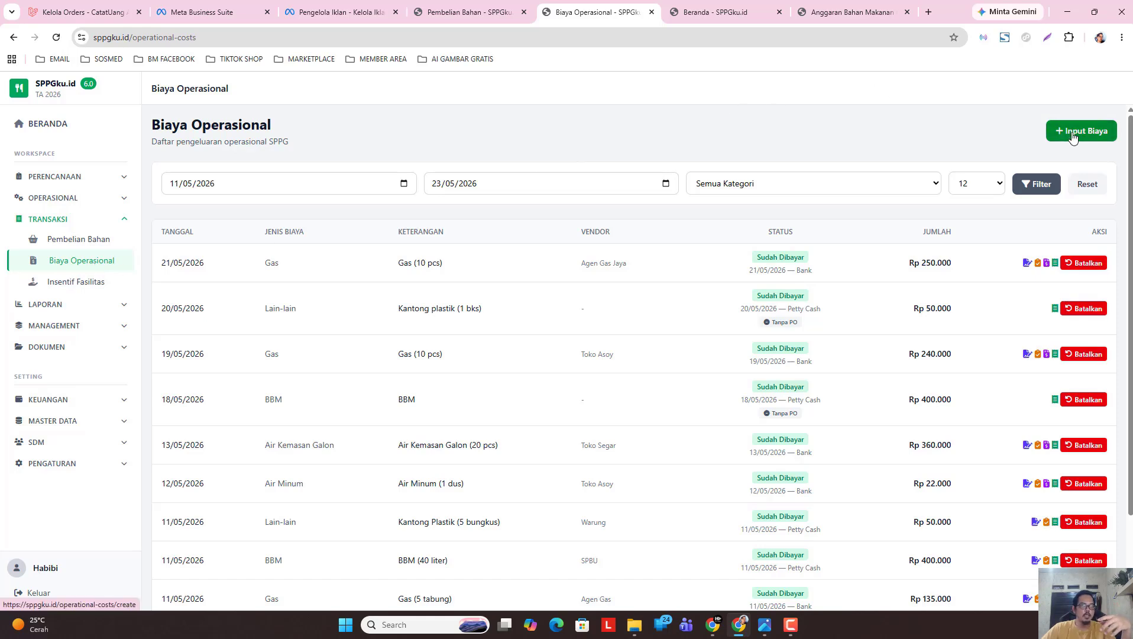
{"action": "left_click", "coordinate": [523, 216]}
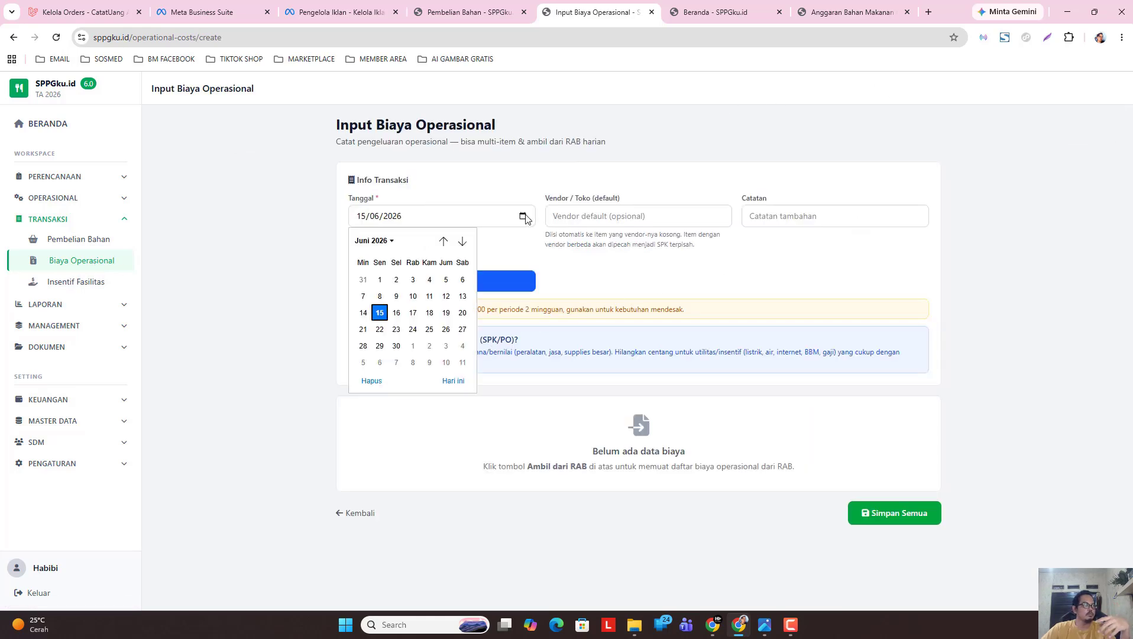
{"action": "left_click", "coordinate": [378, 242]}
{"action": "left_click", "coordinate": [373, 298]}
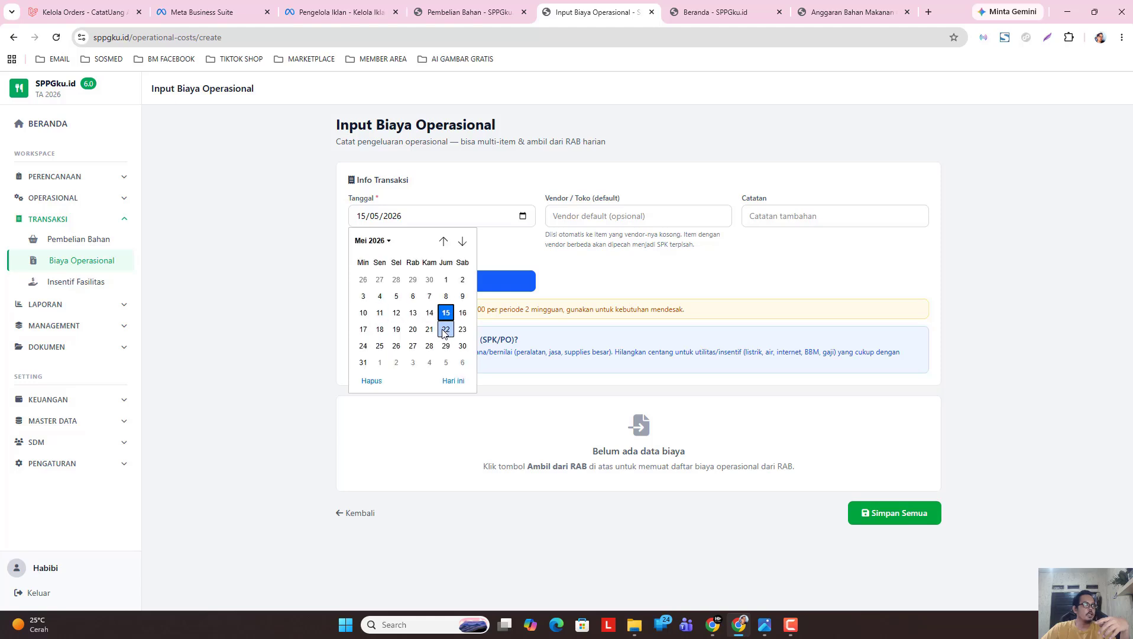
{"action": "left_click", "coordinate": [446, 329]}
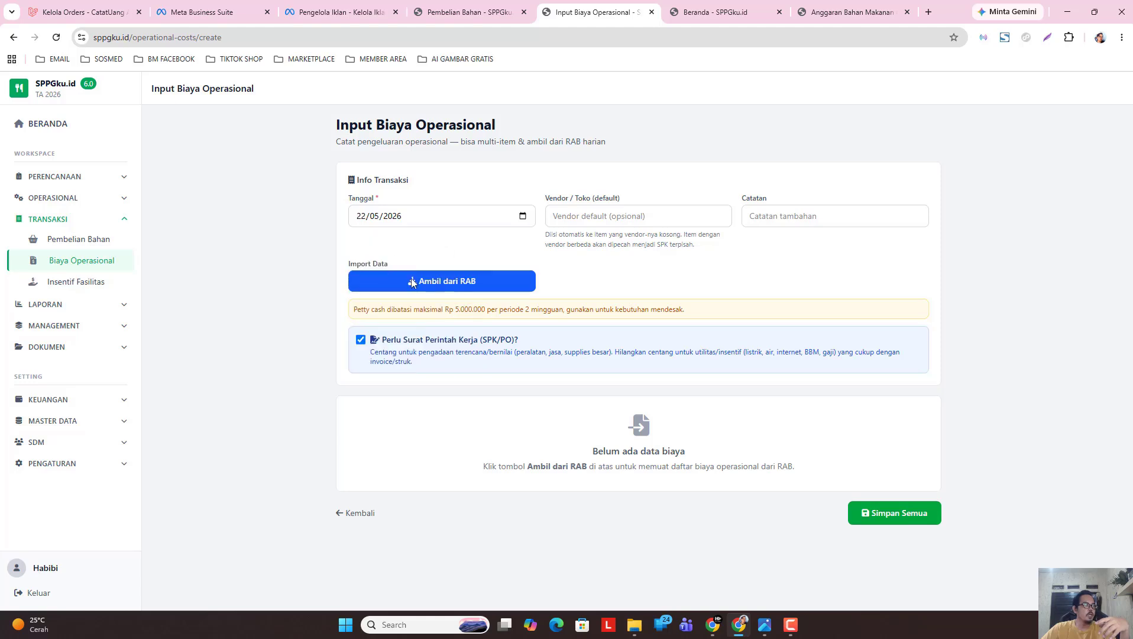
Import the day's five operational items from the RAB, including Insentif Relawan 23.875.000.
{"action": "left_click", "coordinate": [453, 285]}
{"action": "scroll", "coordinate": [323, 510], "scroll_direction": "down", "scroll_amount": 3}
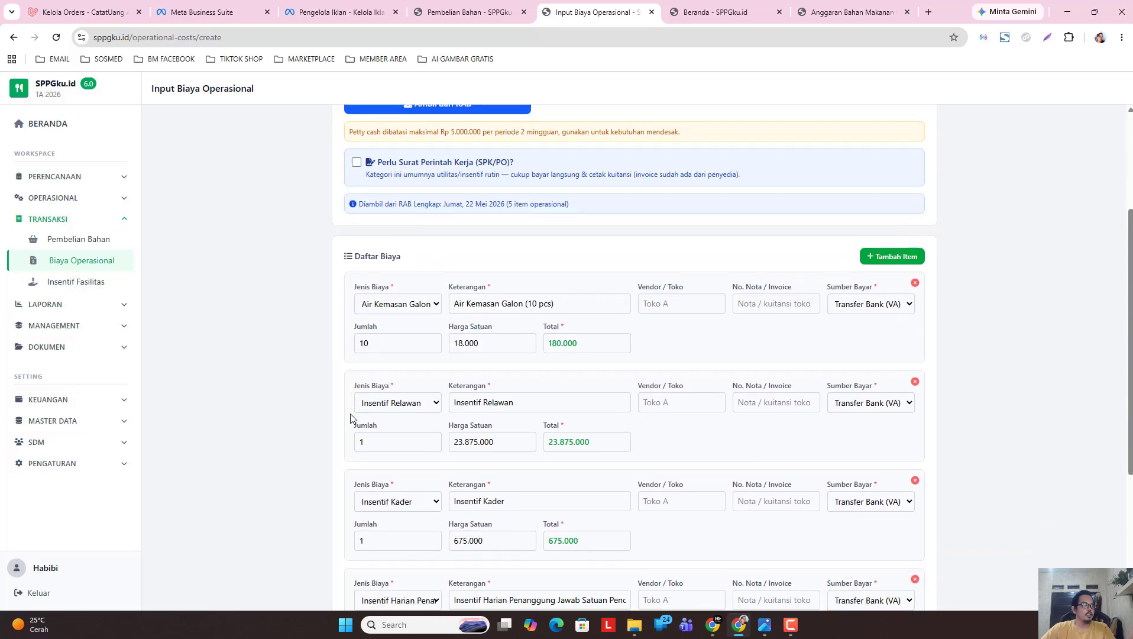
{"action": "scroll", "coordinate": [1122, 268], "scroll_direction": "down", "scroll_amount": 4}
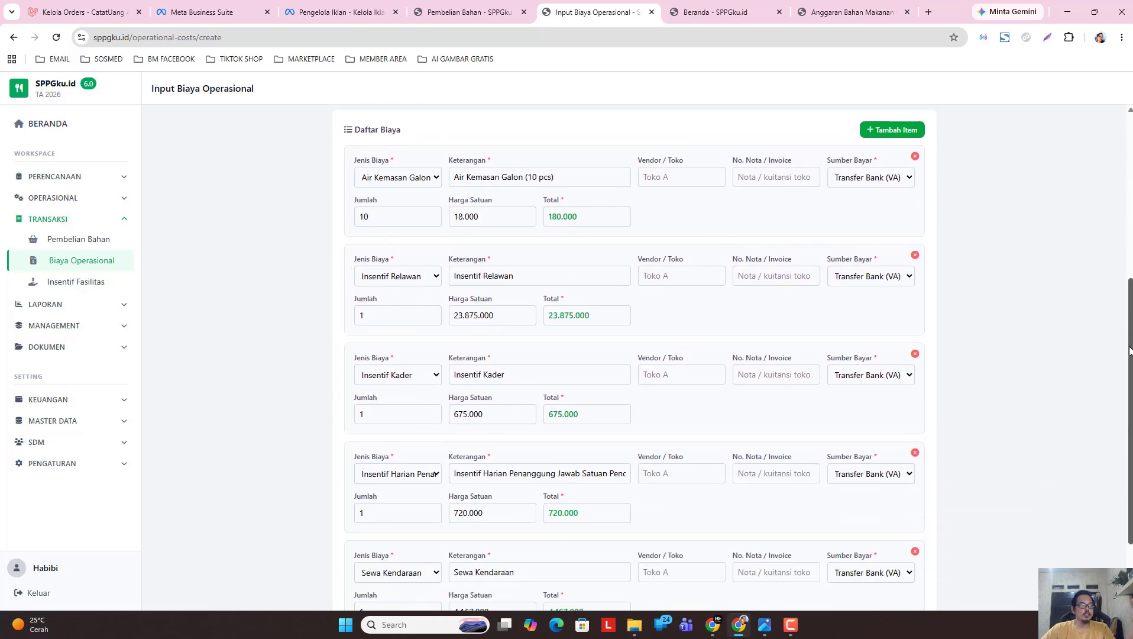
{"action": "scroll", "coordinate": [712, 334], "scroll_direction": "up", "scroll_amount": 5}
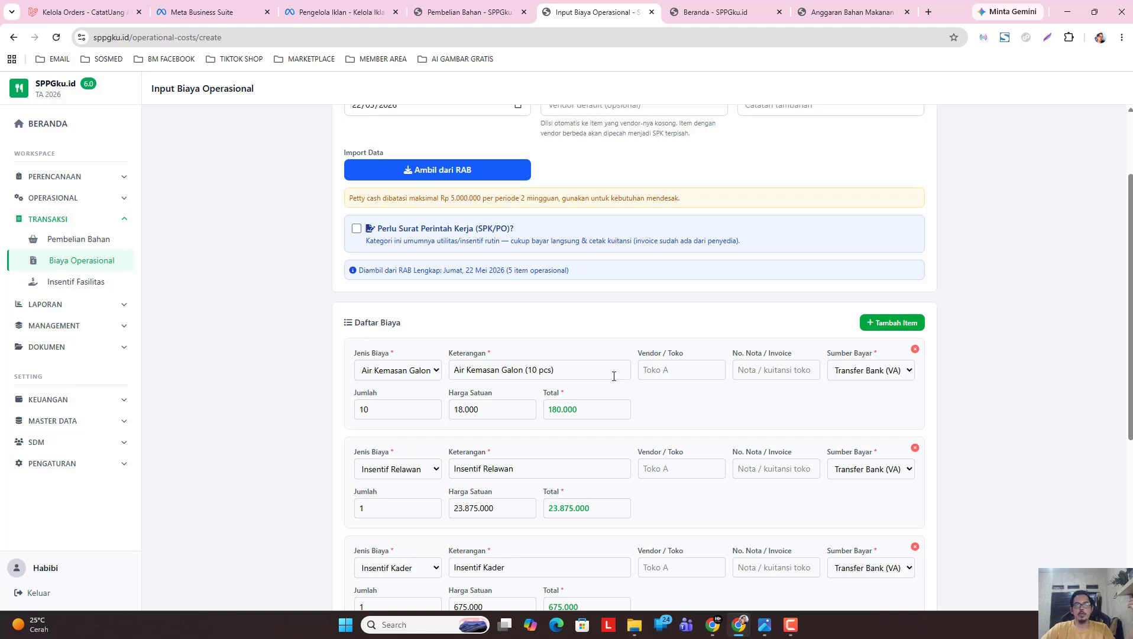
{"action": "scroll", "coordinate": [632, 328], "scroll_direction": "down", "scroll_amount": 2}
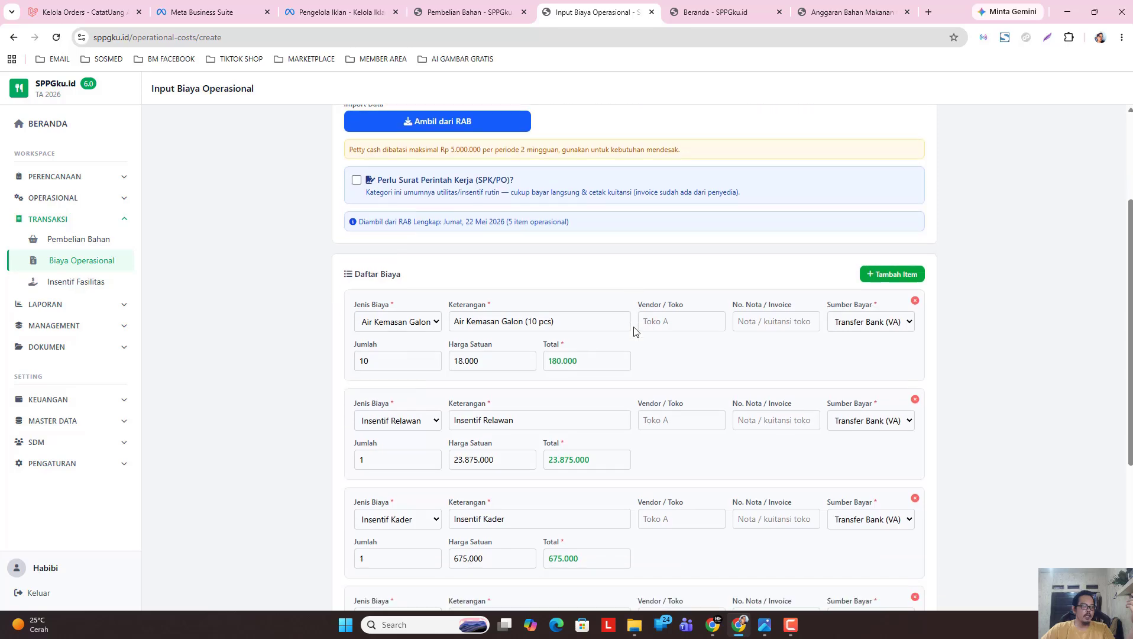
Set the Air Kemasan Galon item's vendor to 'Agen Galon'.
{"action": "left_click", "coordinate": [656, 252]}
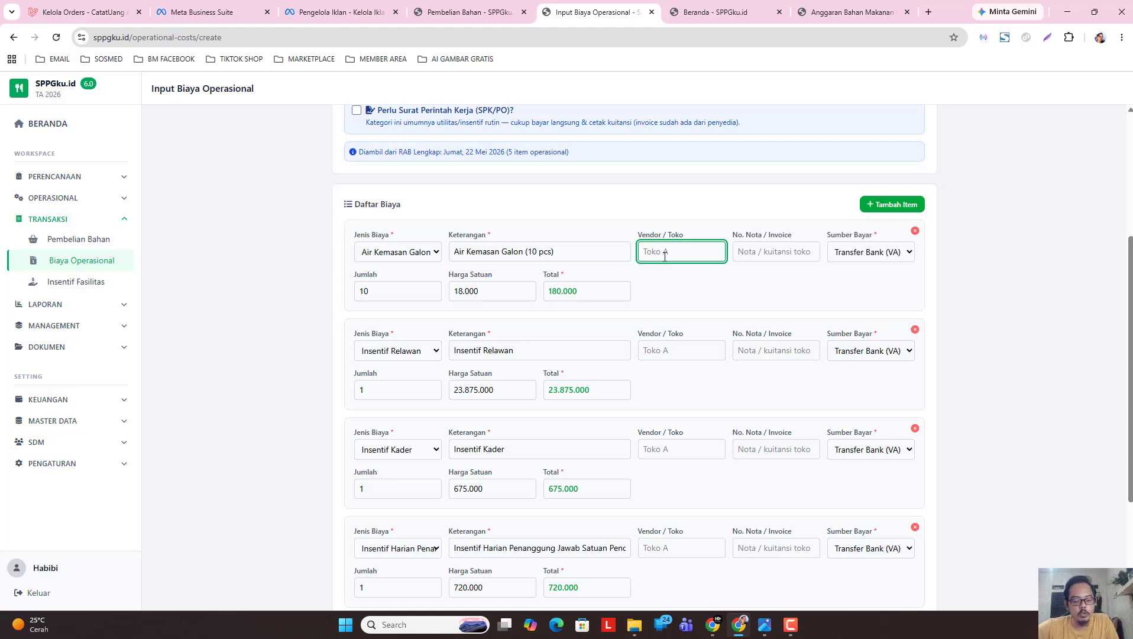
{"action": "type", "text": "Agen Galon"}
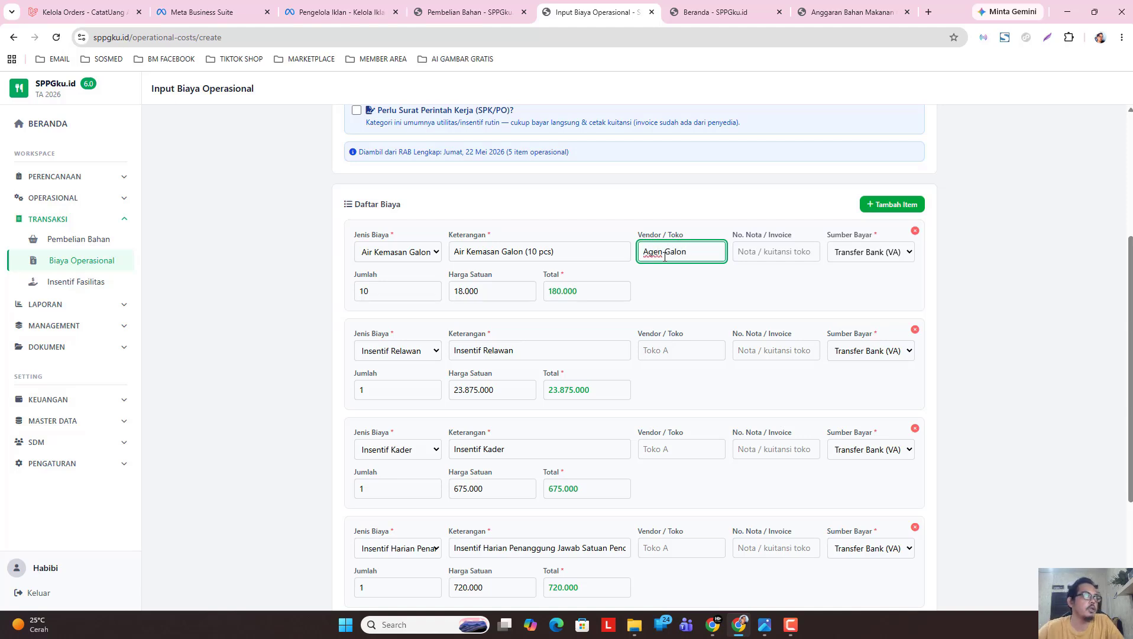
{"action": "left_click", "coordinate": [264, 358]}
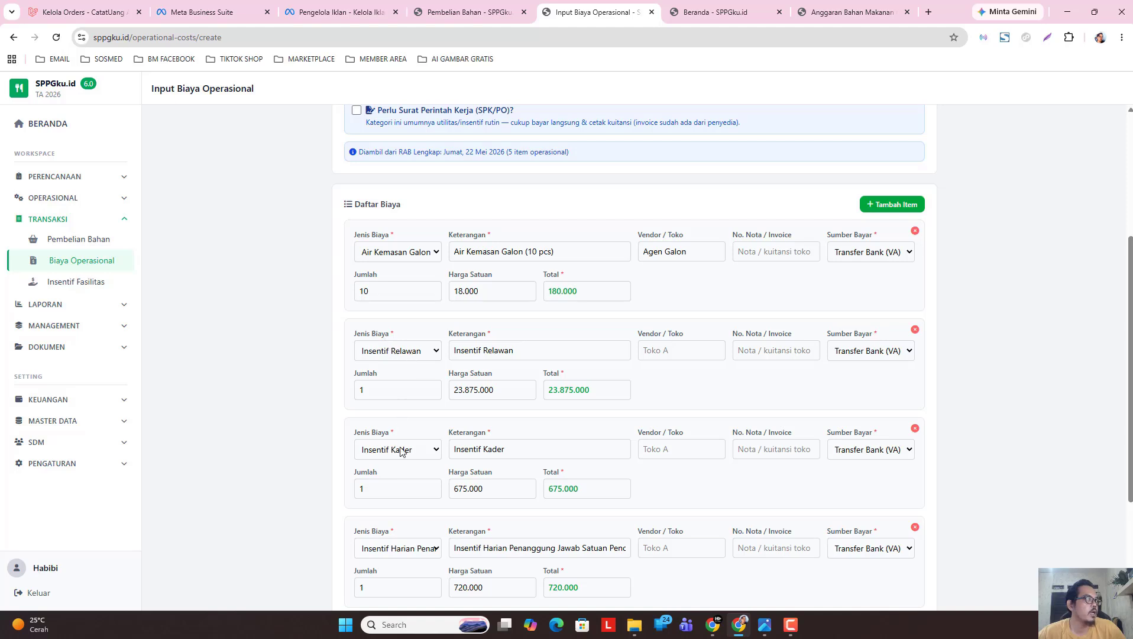
Save all five operational cost items with Simpan Semua.
{"action": "scroll", "coordinate": [400, 491], "scroll_direction": "down", "scroll_amount": 2}
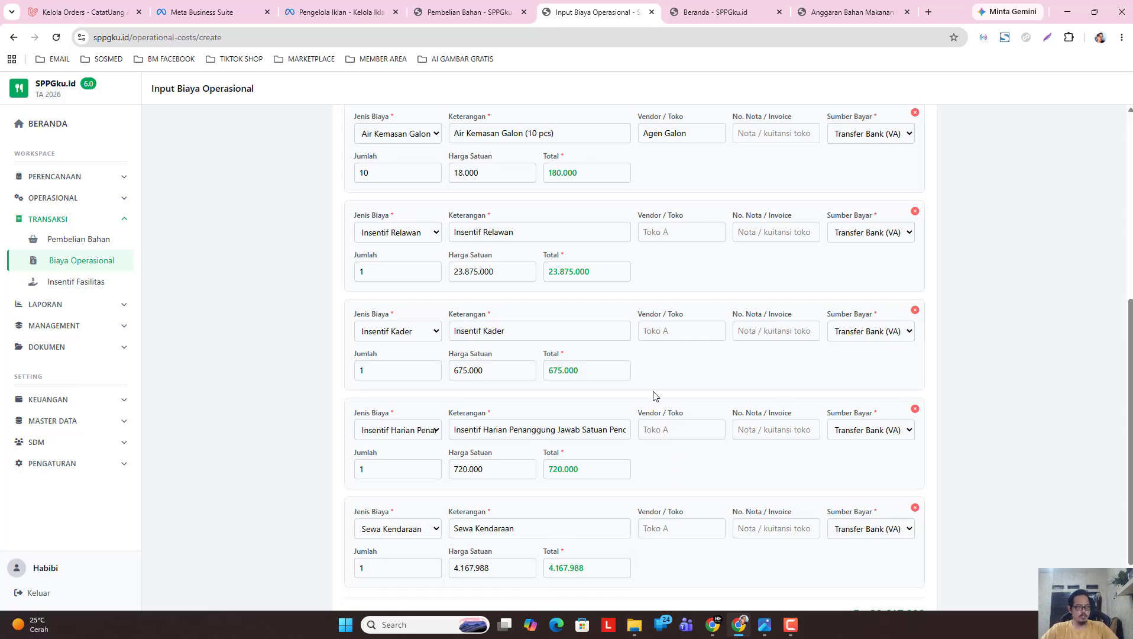
{"action": "scroll", "coordinate": [677, 347], "scroll_direction": "up", "scroll_amount": 3}
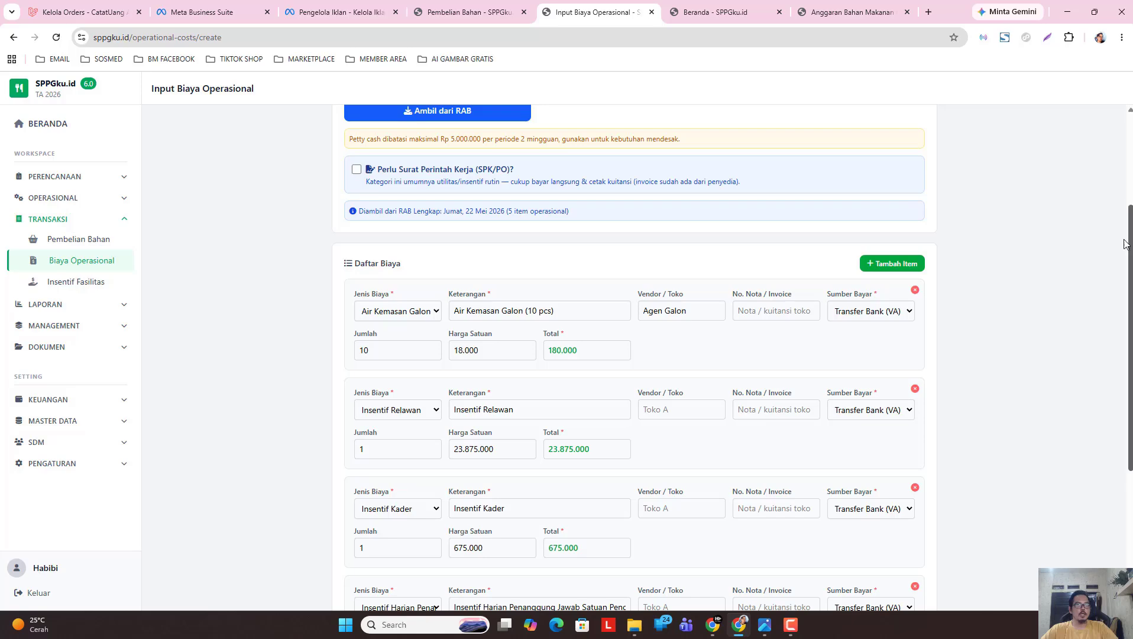
{"action": "left_click_drag", "start_coordinate": [1127, 245], "coordinate": [1103, 507]}
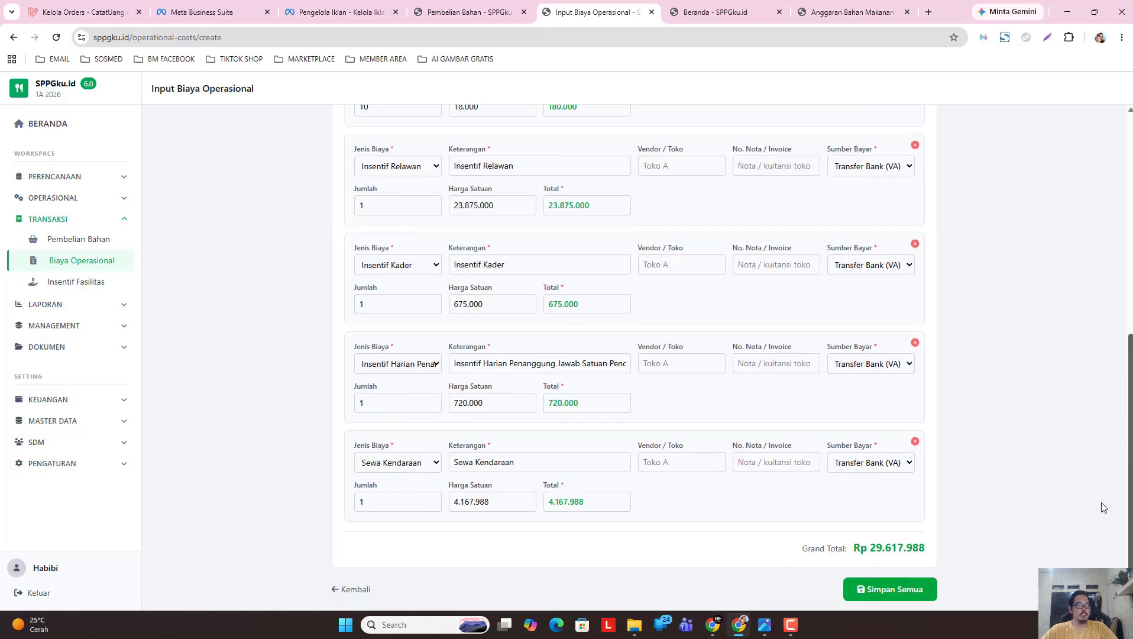
{"action": "left_click", "coordinate": [902, 587]}
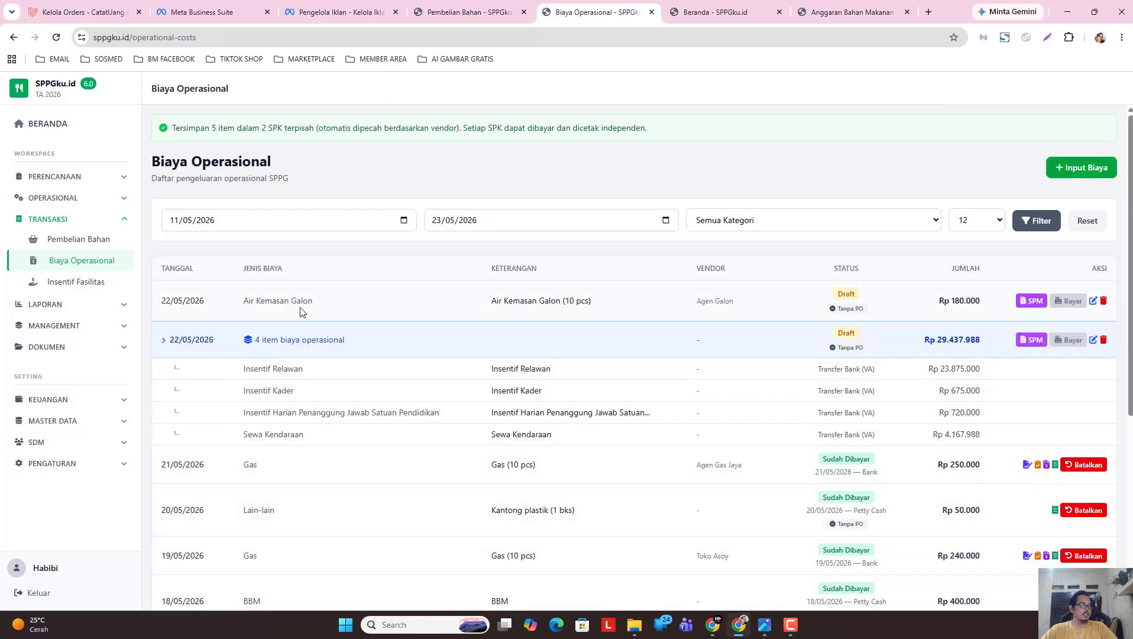
Mark the Air Kemasan Galon cost as requiring an SPK/PO and save the update.
{"action": "left_click_drag", "start_coordinate": [204, 339], "coordinate": [233, 341]}
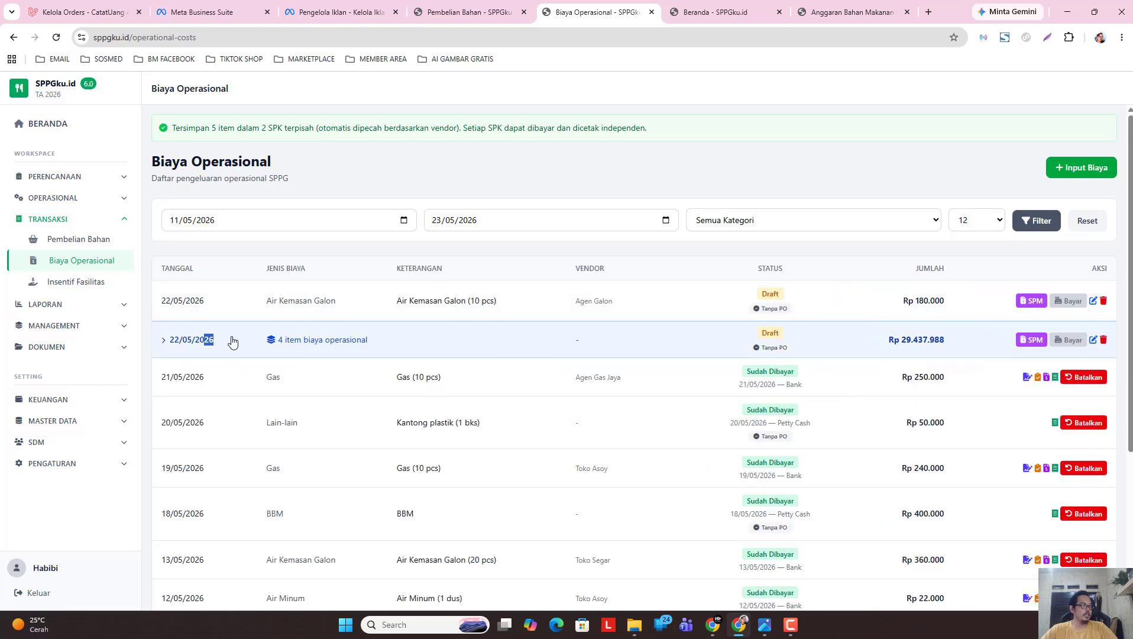
{"action": "left_click", "coordinate": [223, 305]}
{"action": "left_click", "coordinate": [217, 344]}
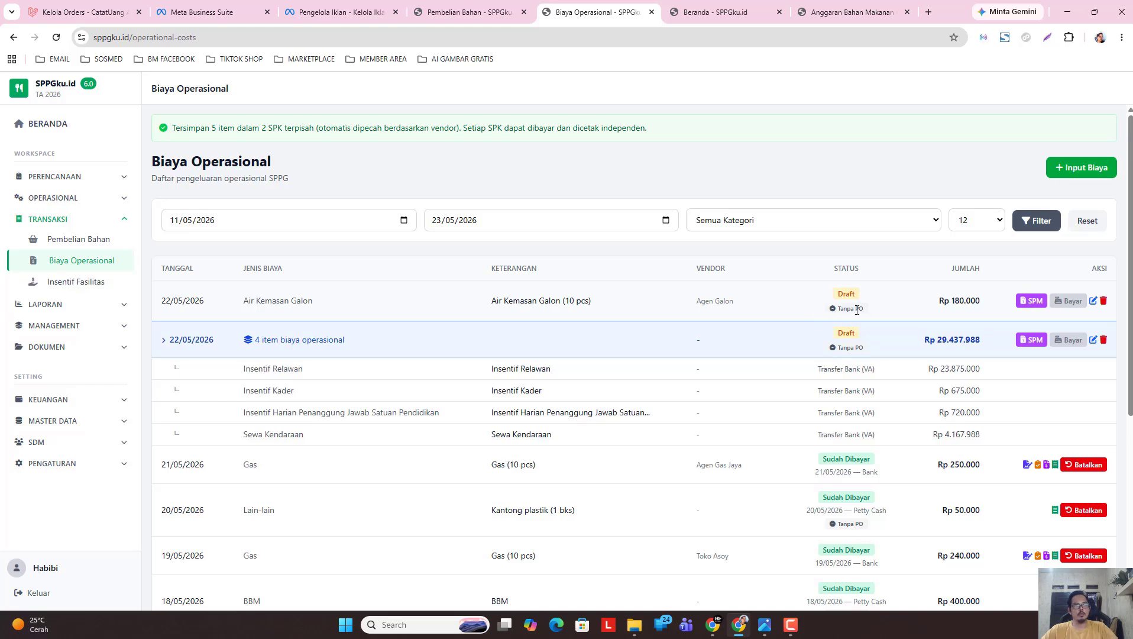
{"action": "left_click", "coordinate": [1093, 301]}
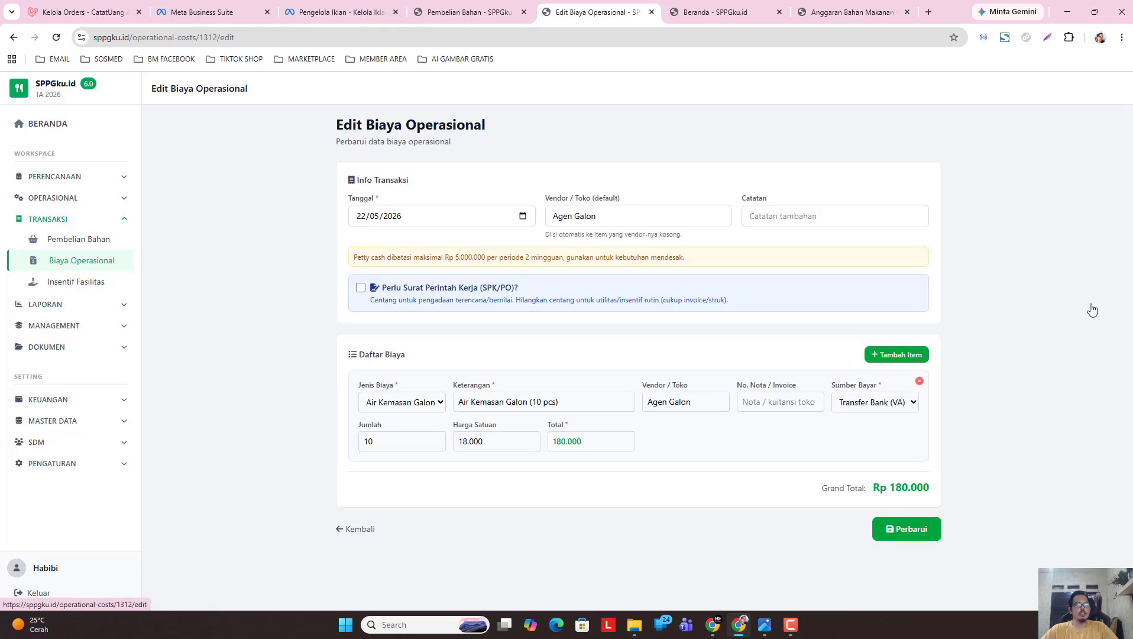
{"action": "left_click", "coordinate": [360, 288]}
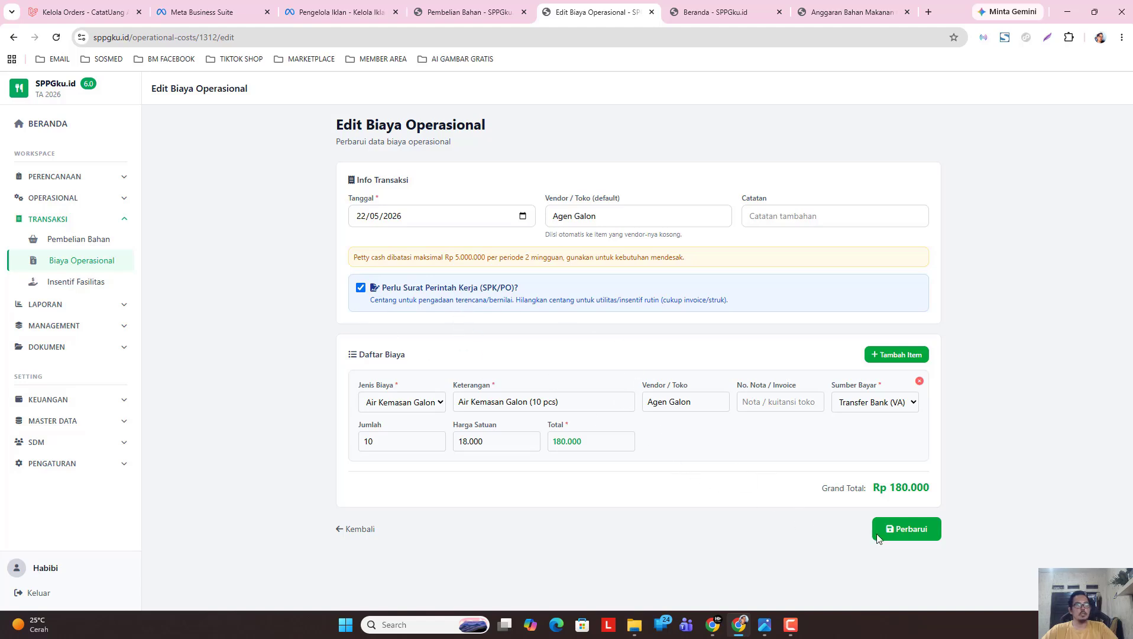
{"action": "left_click", "coordinate": [901, 528]}
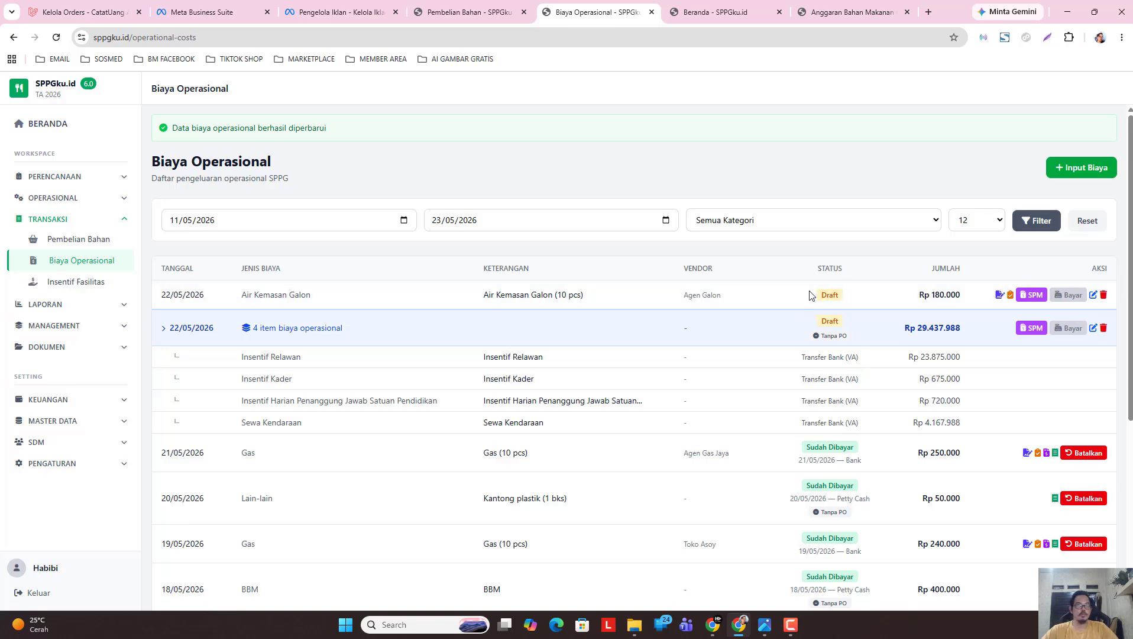
Open the Air Kemasan Galon SPK and review its Rp 180.000 work order preview for Agen Galon.
{"action": "left_click", "coordinate": [1000, 294]}
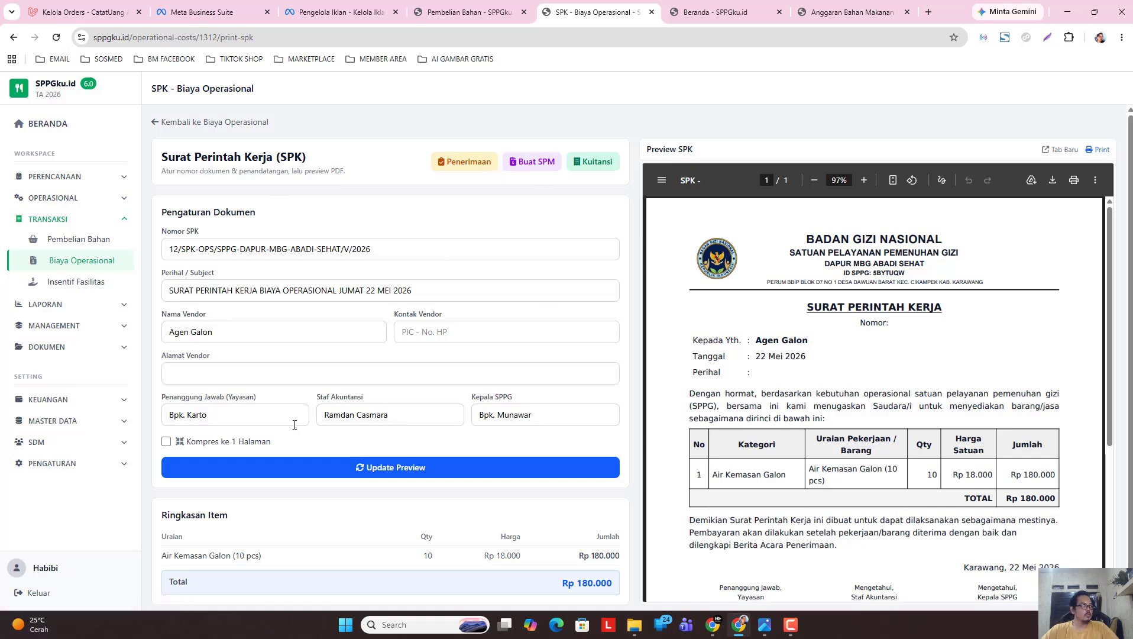
{"action": "scroll", "coordinate": [295, 424], "scroll_direction": "down", "scroll_amount": 1}
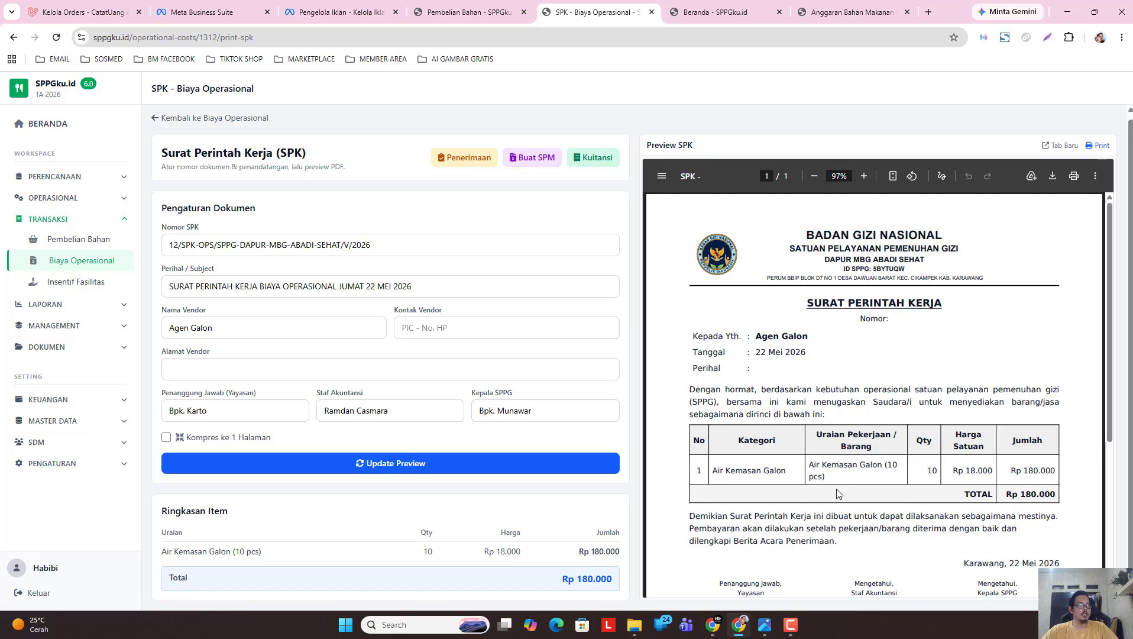
{"action": "left_click", "coordinate": [185, 119]}
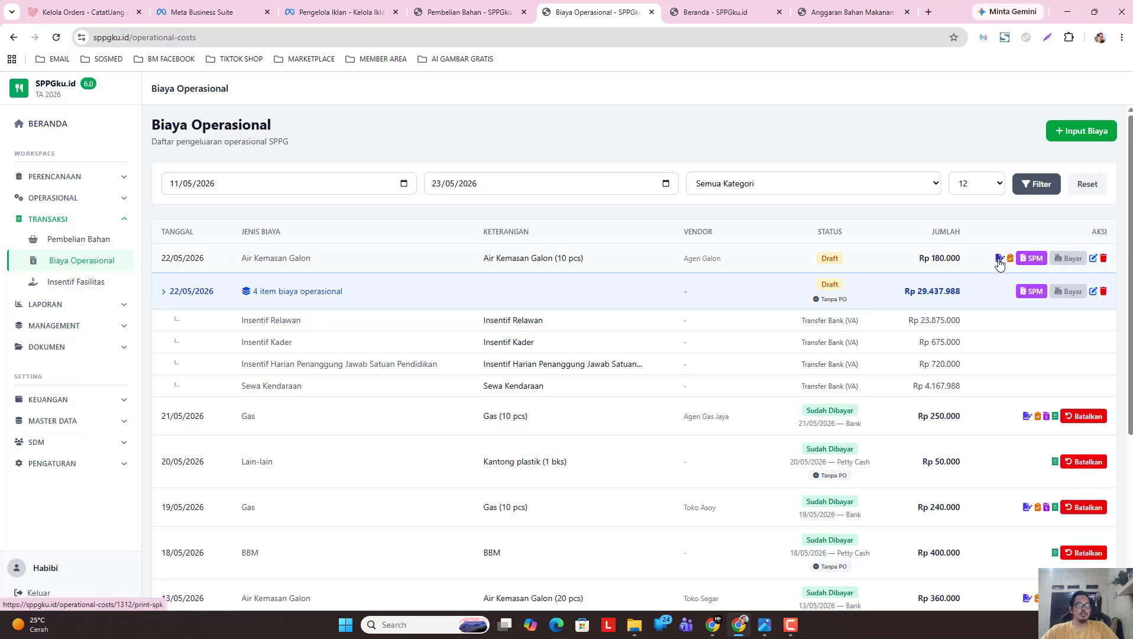
{"action": "left_click", "coordinate": [1000, 259]}
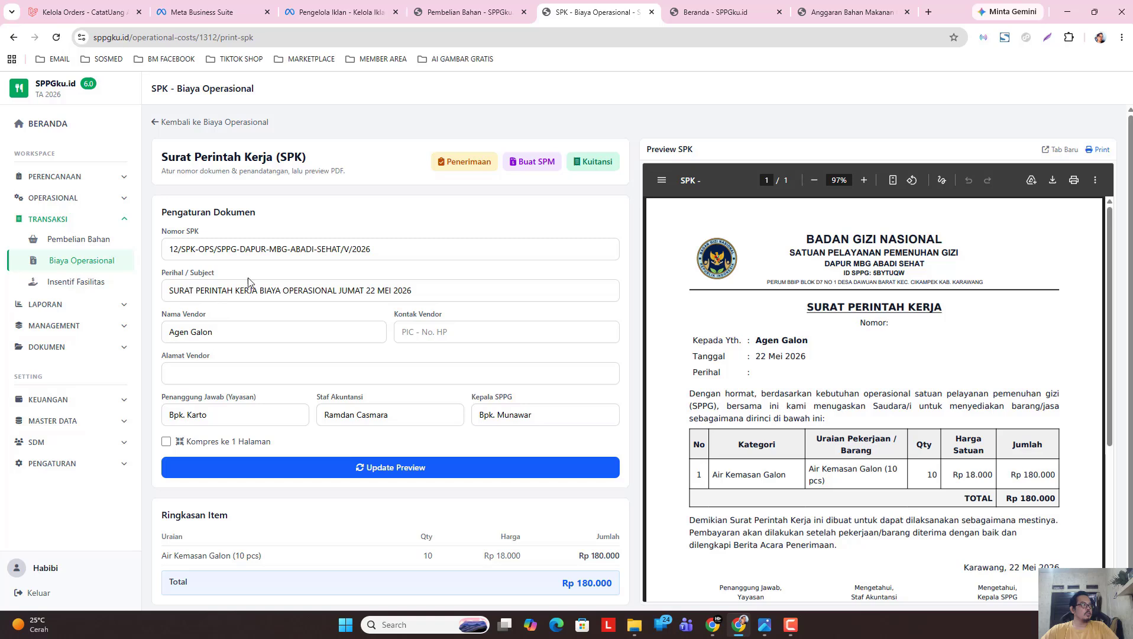
{"action": "scroll", "coordinate": [249, 414], "scroll_direction": "down", "scroll_amount": 2}
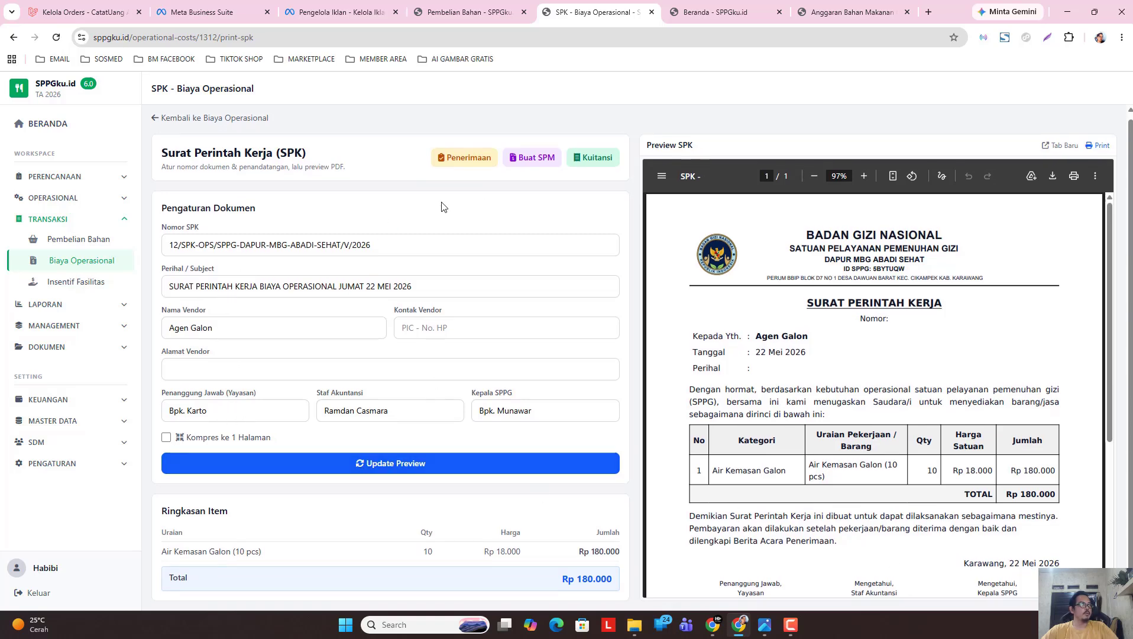
From the galon cost's receipt page, create a new SPM dated 22/05/2026.
{"action": "left_click", "coordinate": [480, 157]}
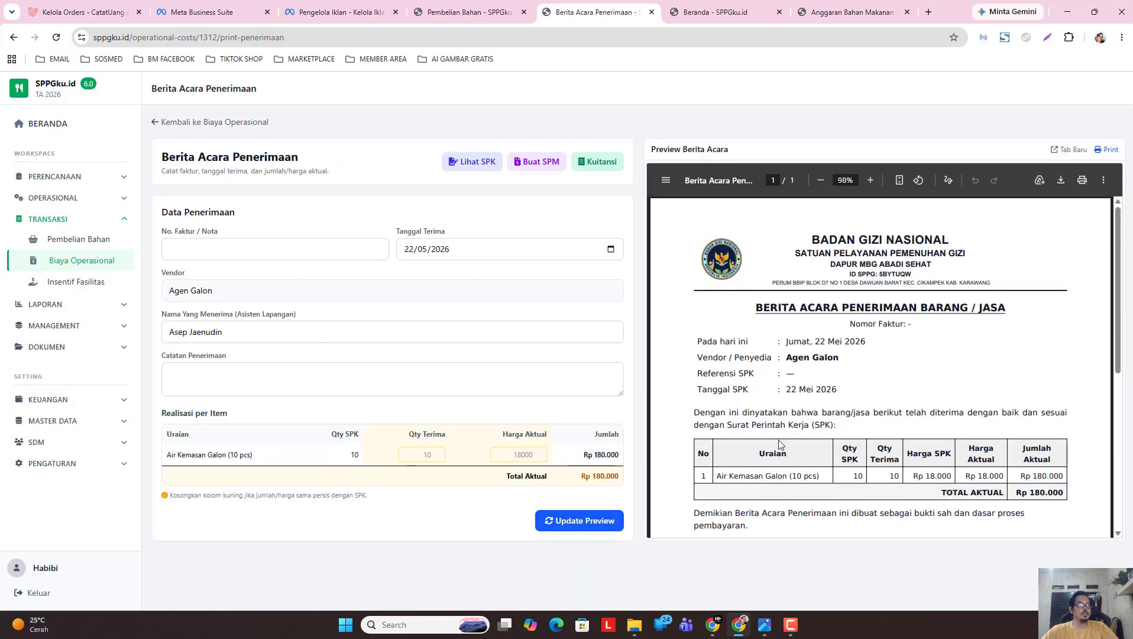
{"action": "scroll", "coordinate": [778, 439], "scroll_direction": "down", "scroll_amount": 2}
{"action": "left_click", "coordinate": [538, 163]}
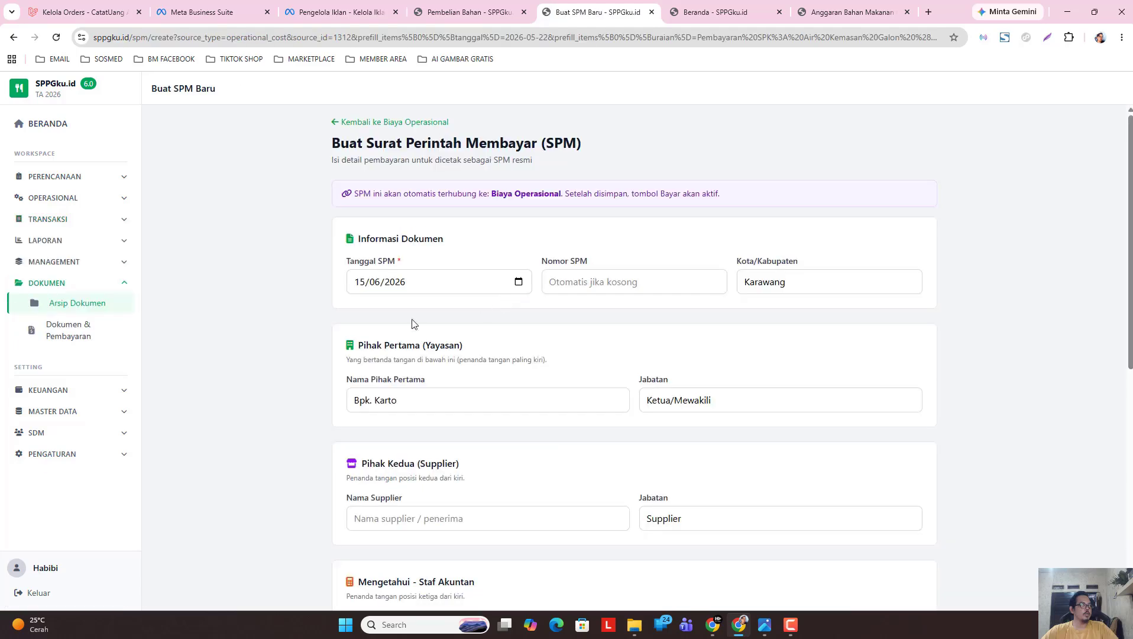
{"action": "left_click", "coordinate": [519, 281]}
{"action": "left_click", "coordinate": [370, 307]}
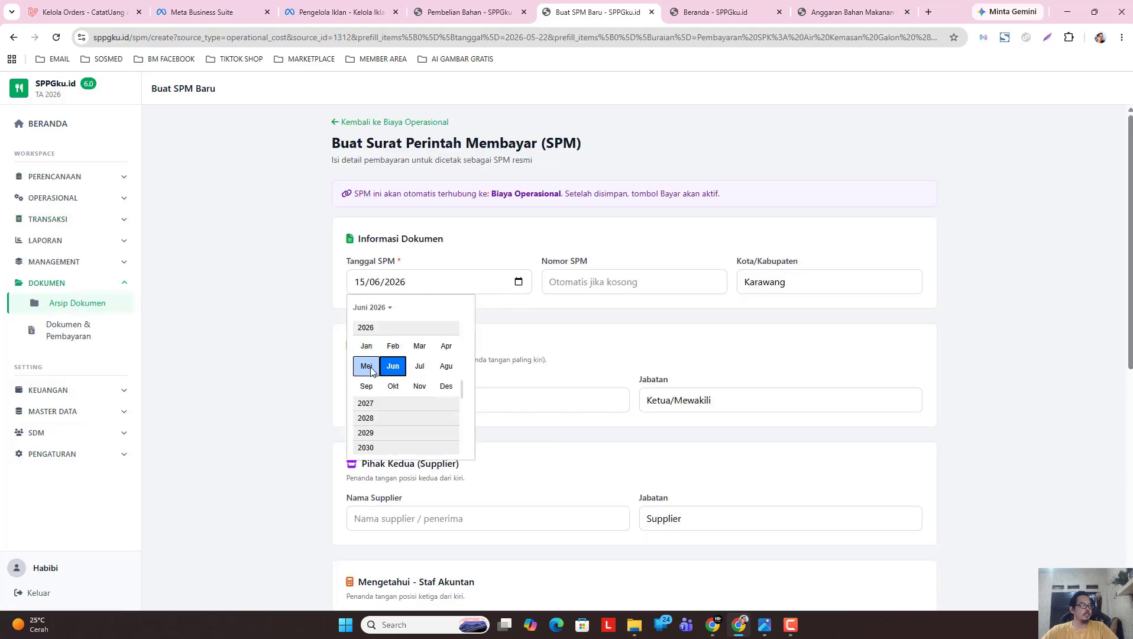
{"action": "left_click", "coordinate": [365, 365]}
{"action": "left_click", "coordinate": [444, 396]}
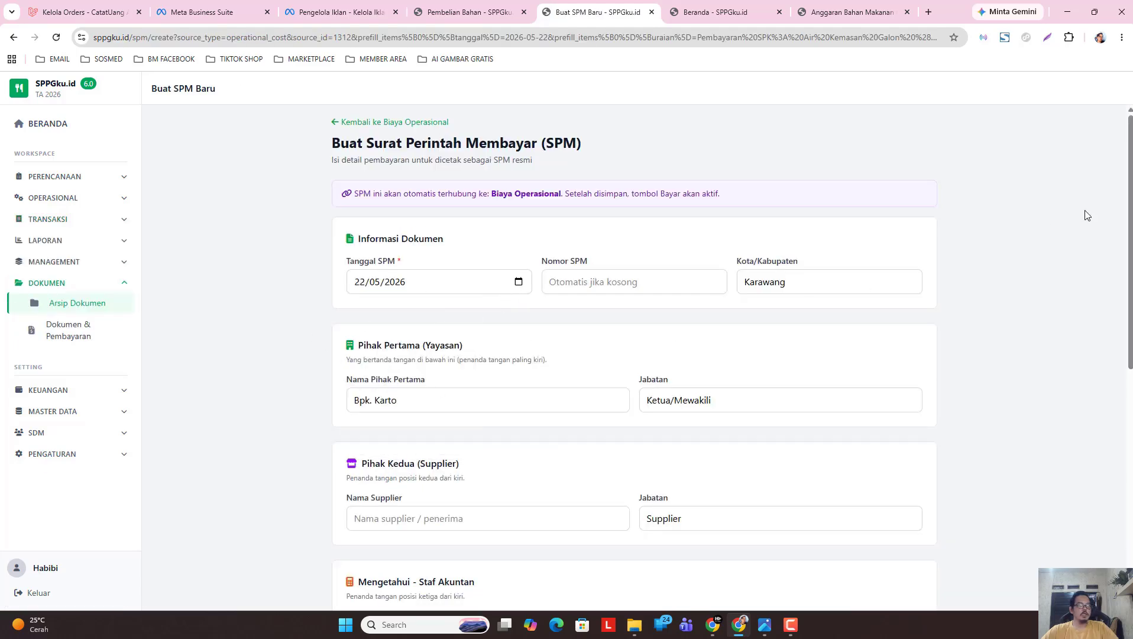
Enter the payee's Mandiri account number and the account holder's name.
{"action": "left_click_drag", "start_coordinate": [1125, 204], "coordinate": [743, 434]}
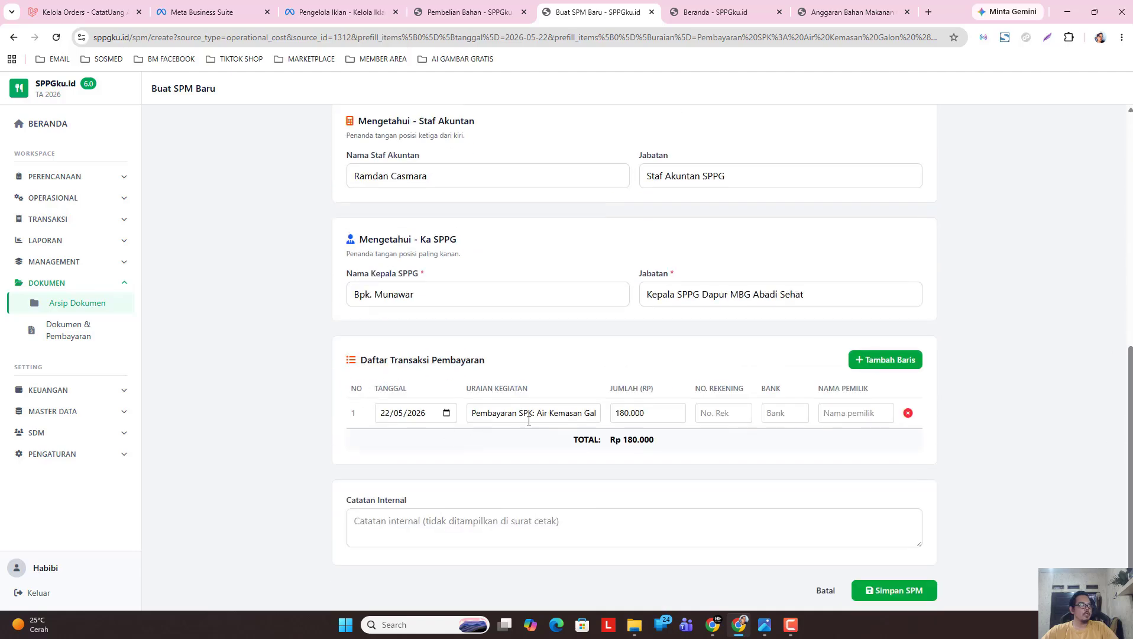
{"action": "scroll", "coordinate": [460, 281], "scroll_direction": "up", "scroll_amount": 3}
{"action": "scroll", "coordinate": [508, 412], "scroll_direction": "down", "scroll_amount": 2}
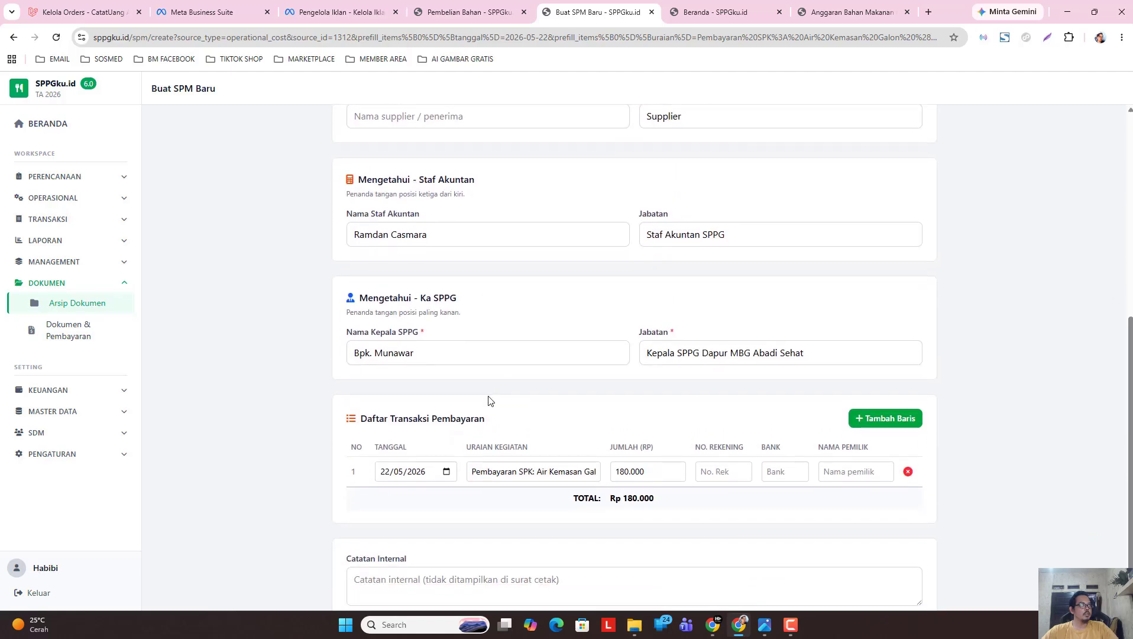
{"action": "left_click", "coordinate": [699, 475]}
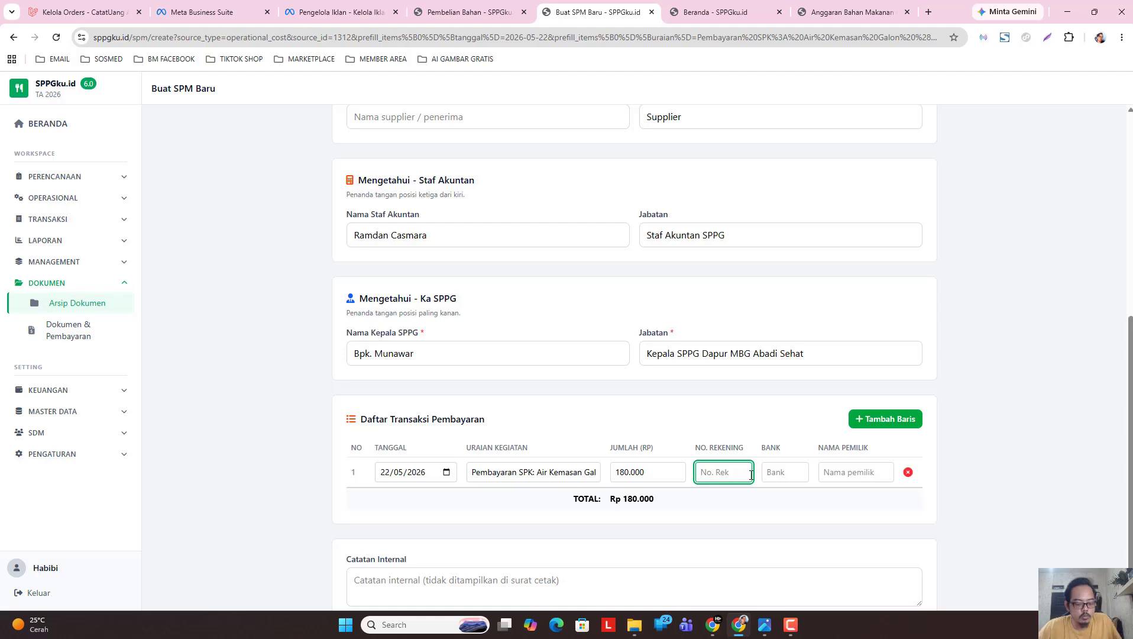
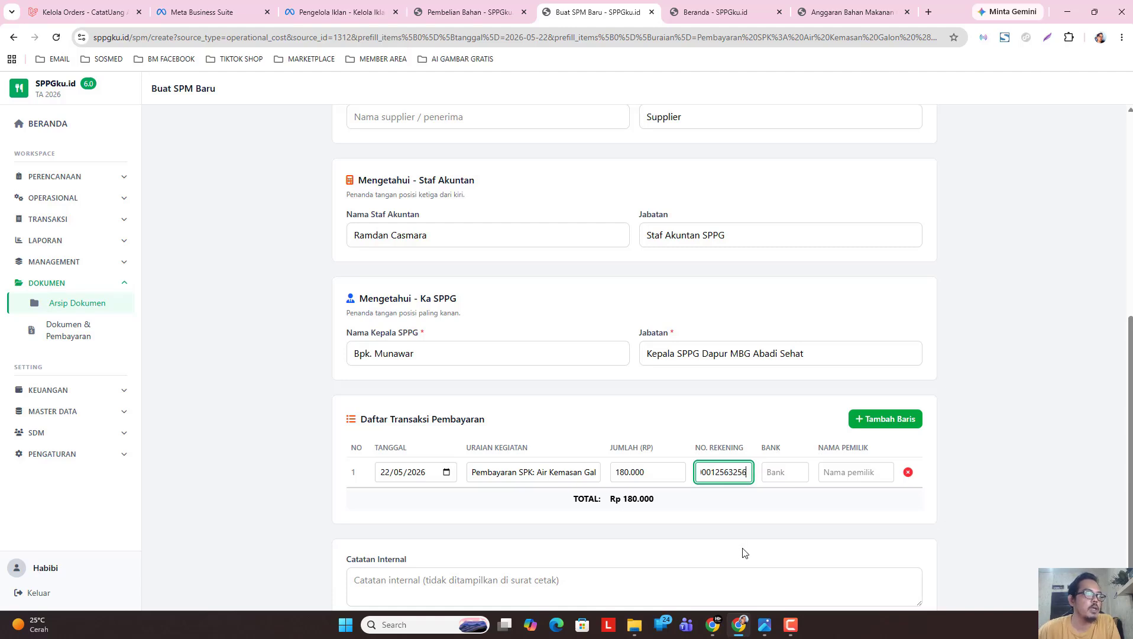
{"action": "key", "text": "Tab"}
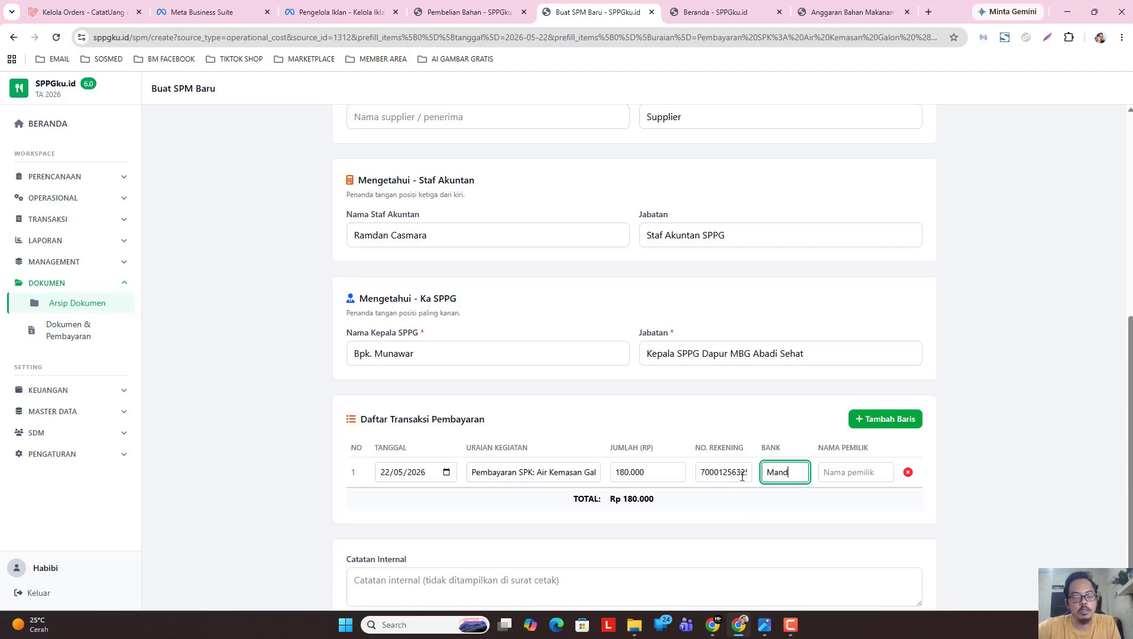
{"action": "left_click", "coordinate": [839, 474]}
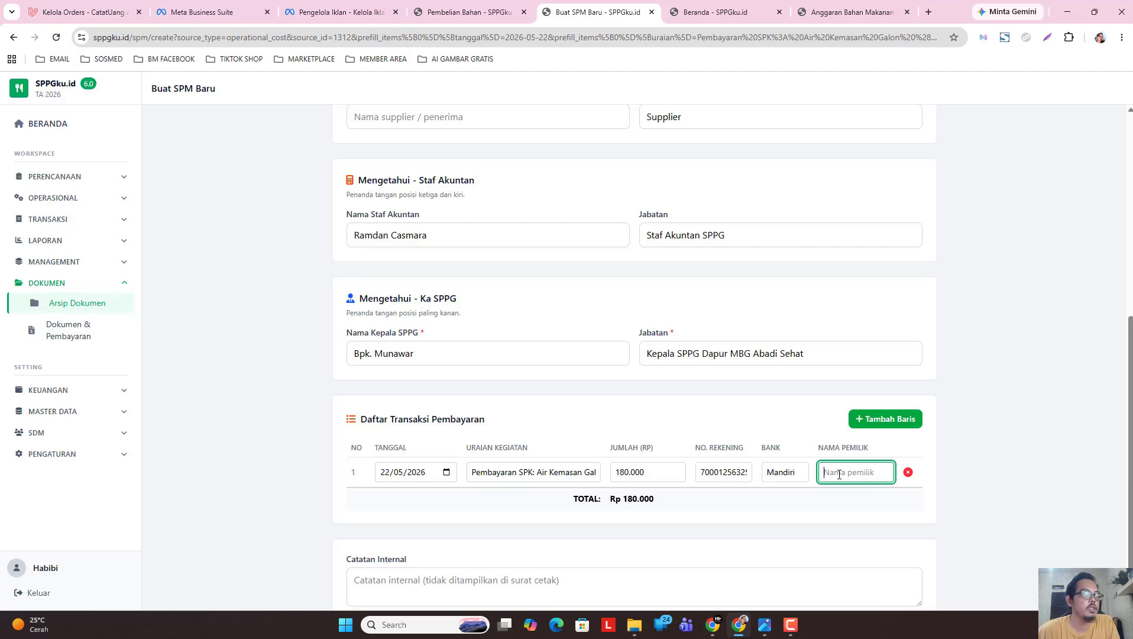
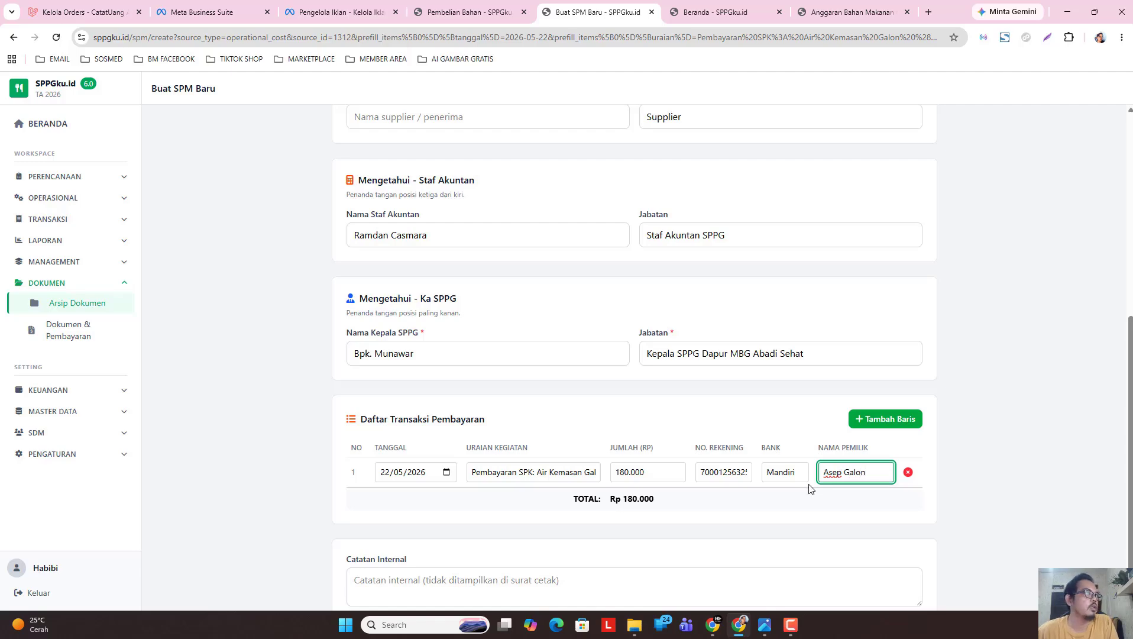
Fill in the supplier's name on the SPM.
{"action": "scroll", "coordinate": [594, 382], "scroll_direction": "up", "scroll_amount": 2}
{"action": "scroll", "coordinate": [593, 382], "scroll_direction": "up", "scroll_amount": 1}
{"action": "left_click", "coordinate": [508, 294]}
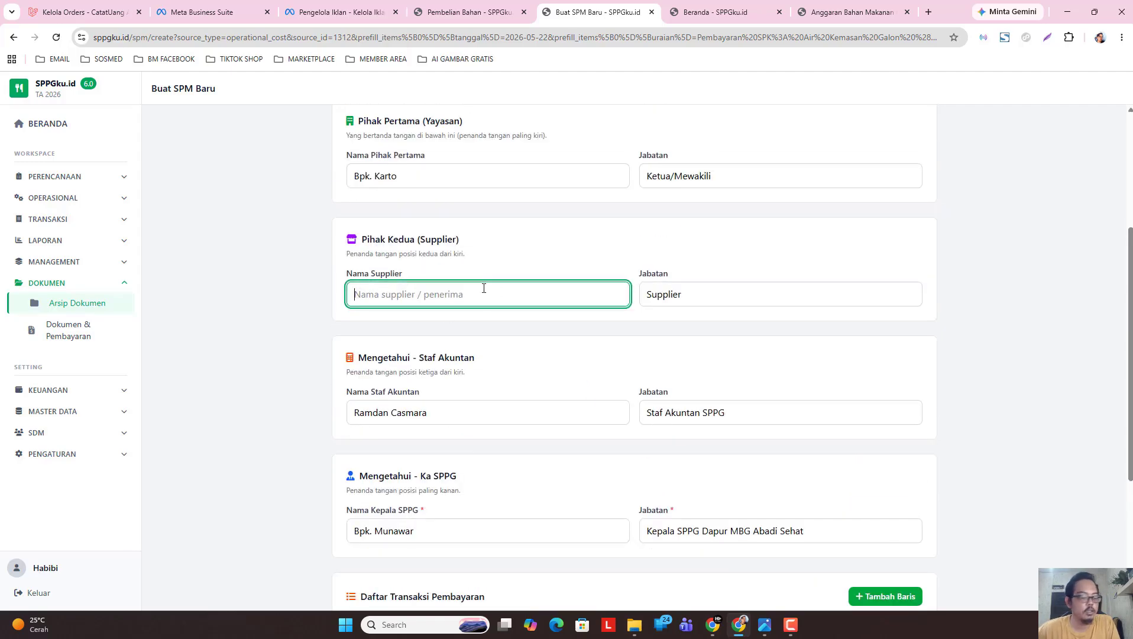
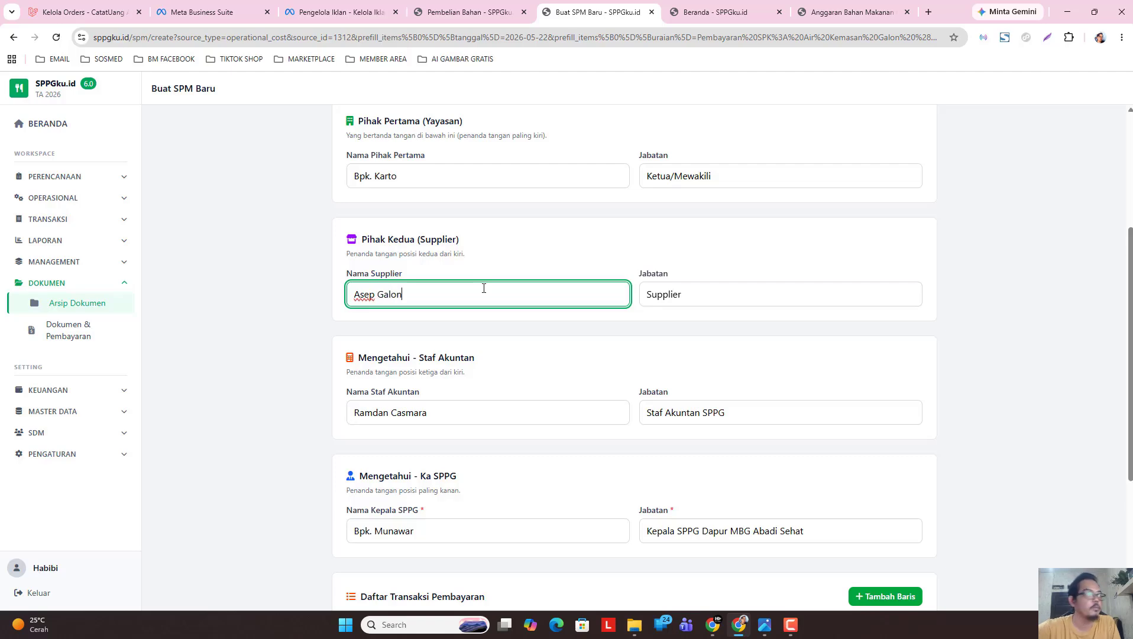
{"action": "scroll", "coordinate": [721, 240], "scroll_direction": "down", "scroll_amount": 3}
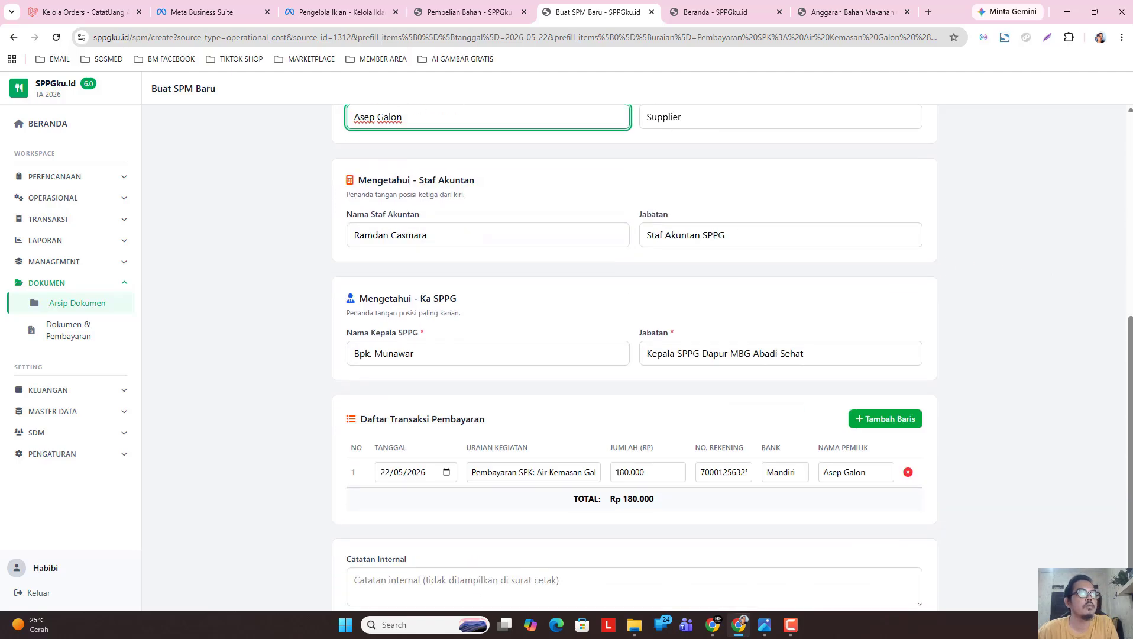
{"action": "scroll", "coordinate": [925, 572], "scroll_direction": "down", "scroll_amount": 2}
Save the galon SPM, then post and confirm the Rp 180.000 bank payment.
{"action": "left_click", "coordinate": [896, 586]}
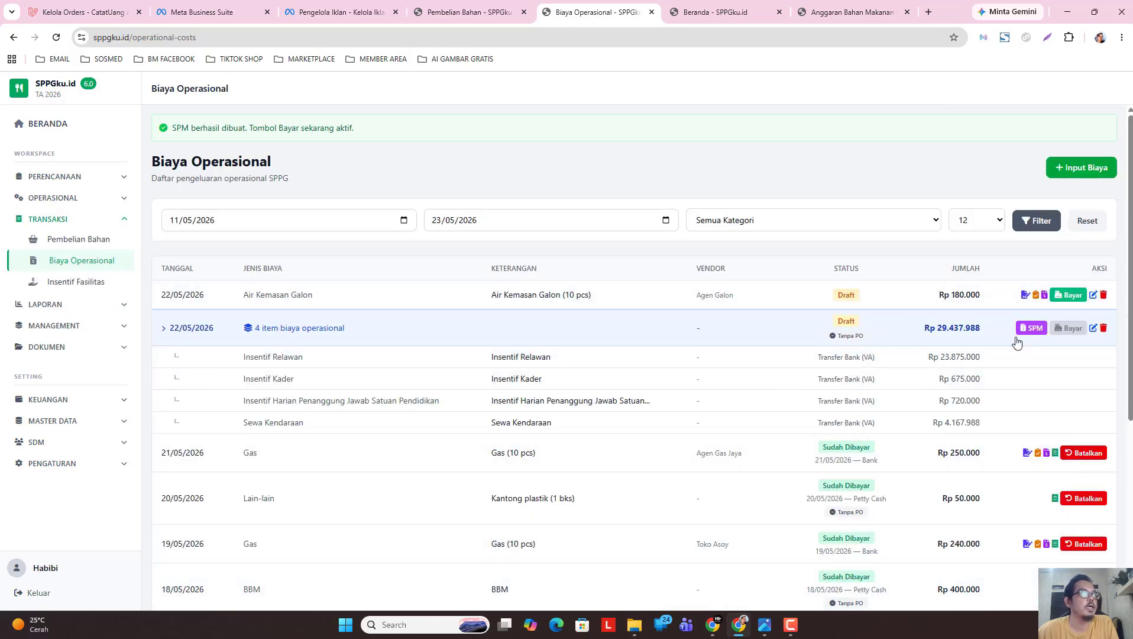
{"action": "left_click", "coordinate": [1070, 296]}
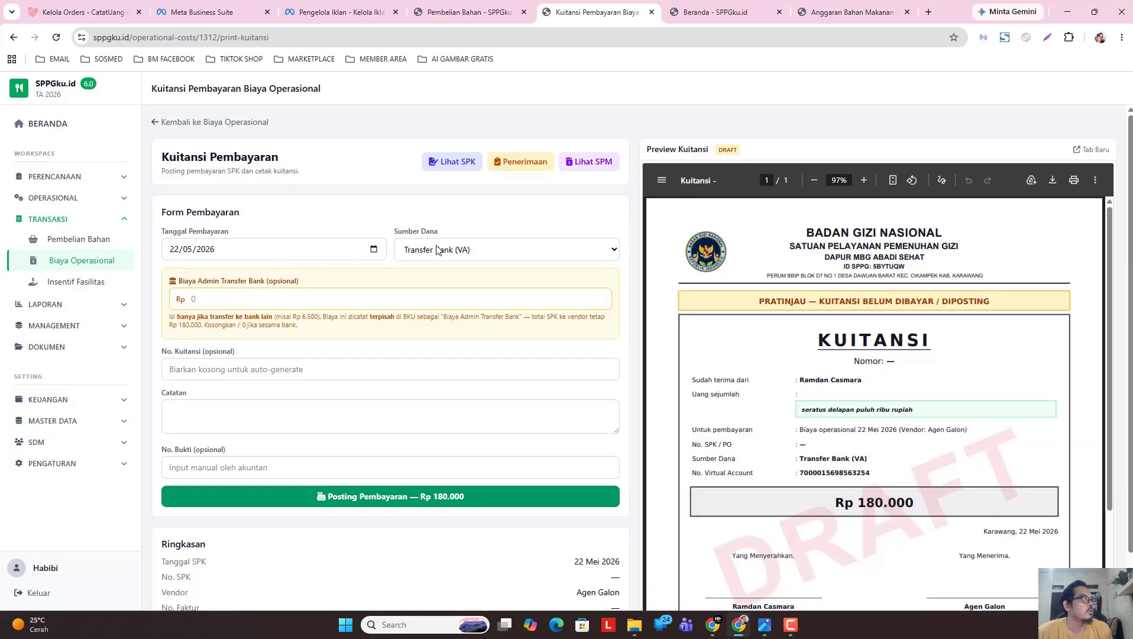
{"action": "left_click", "coordinate": [316, 304]}
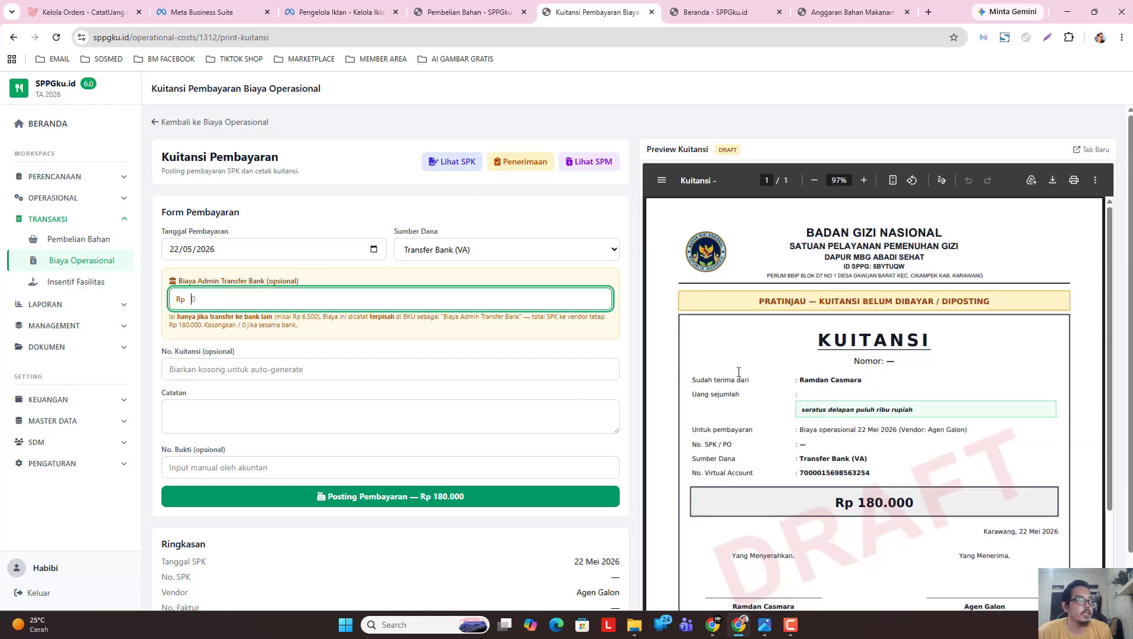
{"action": "scroll", "coordinate": [739, 372], "scroll_direction": "down", "scroll_amount": 1}
{"action": "scroll", "coordinate": [722, 421], "scroll_direction": "down", "scroll_amount": 4}
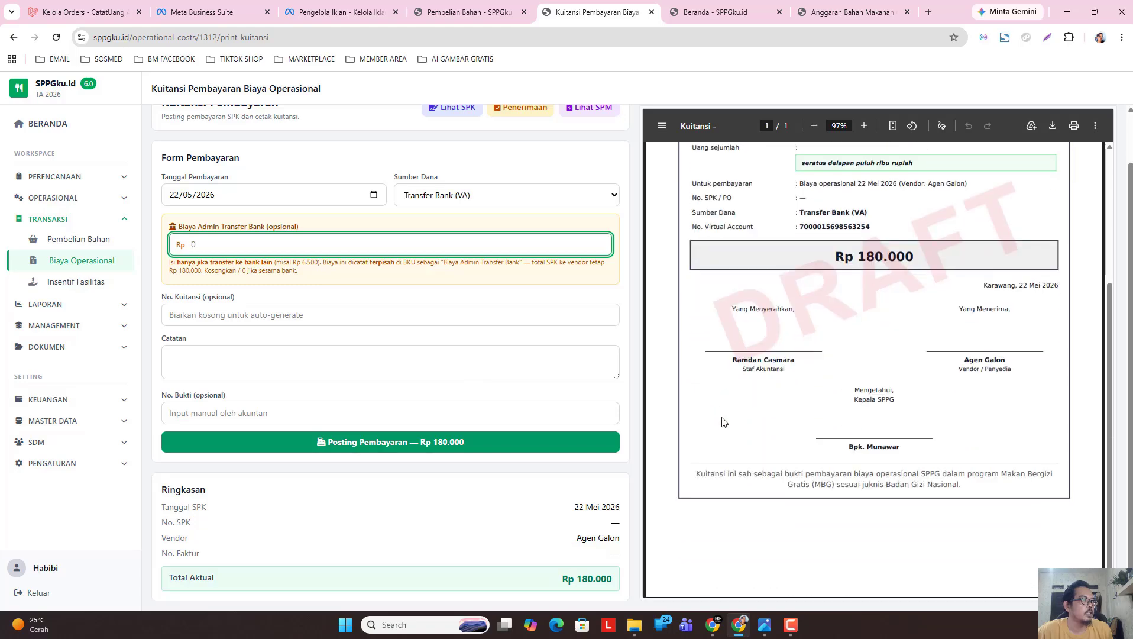
{"action": "left_click", "coordinate": [421, 443]}
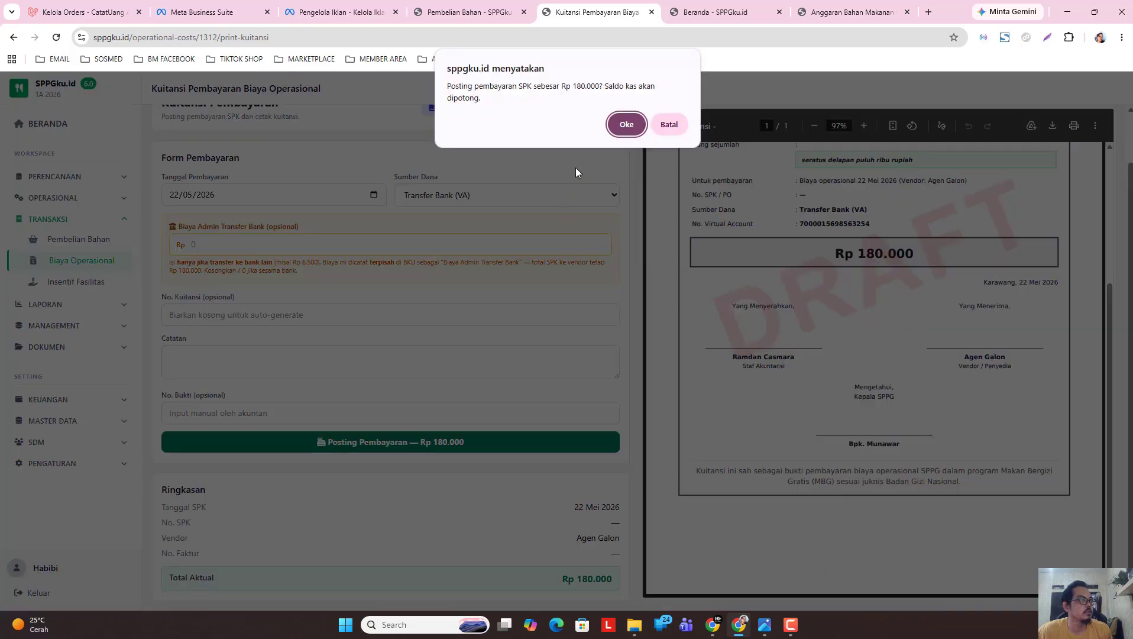
{"action": "left_click", "coordinate": [625, 125]}
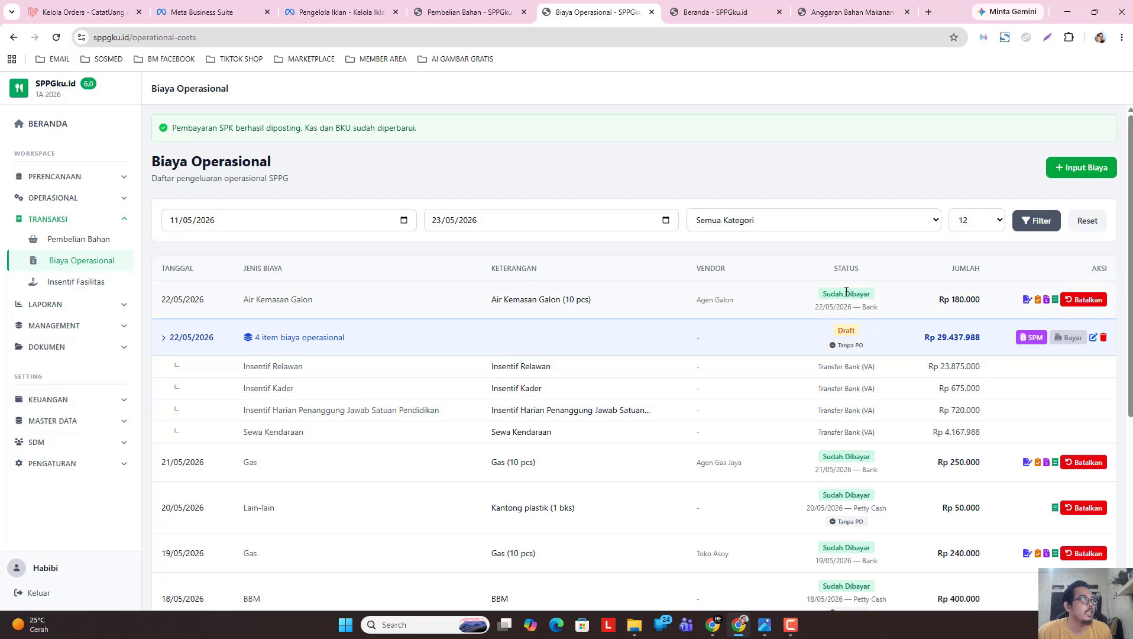
{"action": "left_click", "coordinate": [757, 12]}
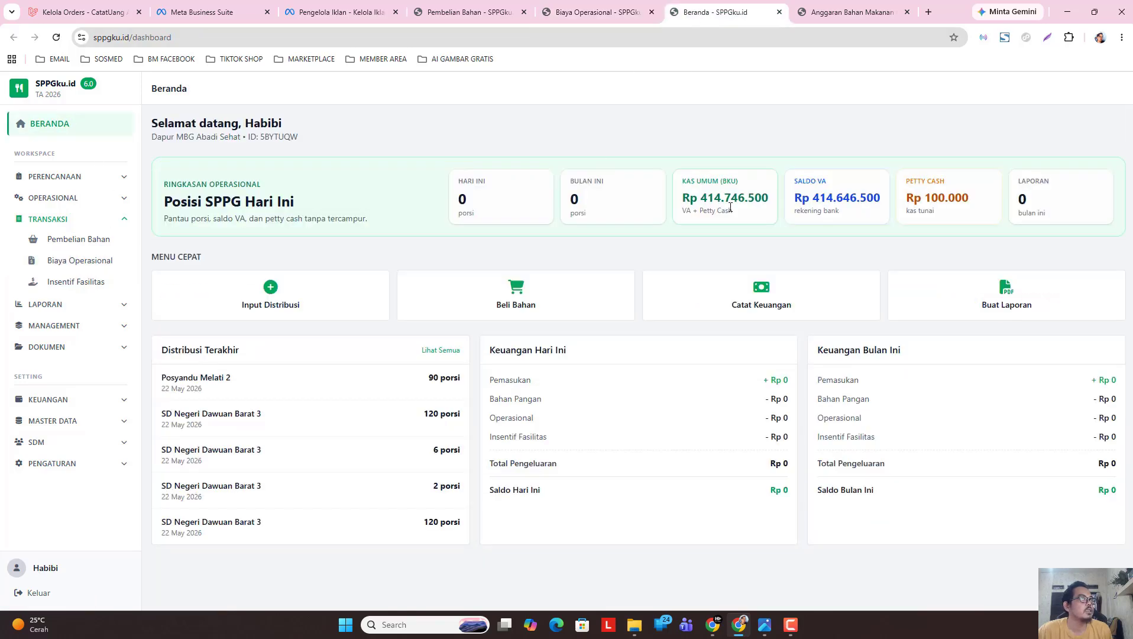
{"action": "left_click", "coordinate": [56, 37]}
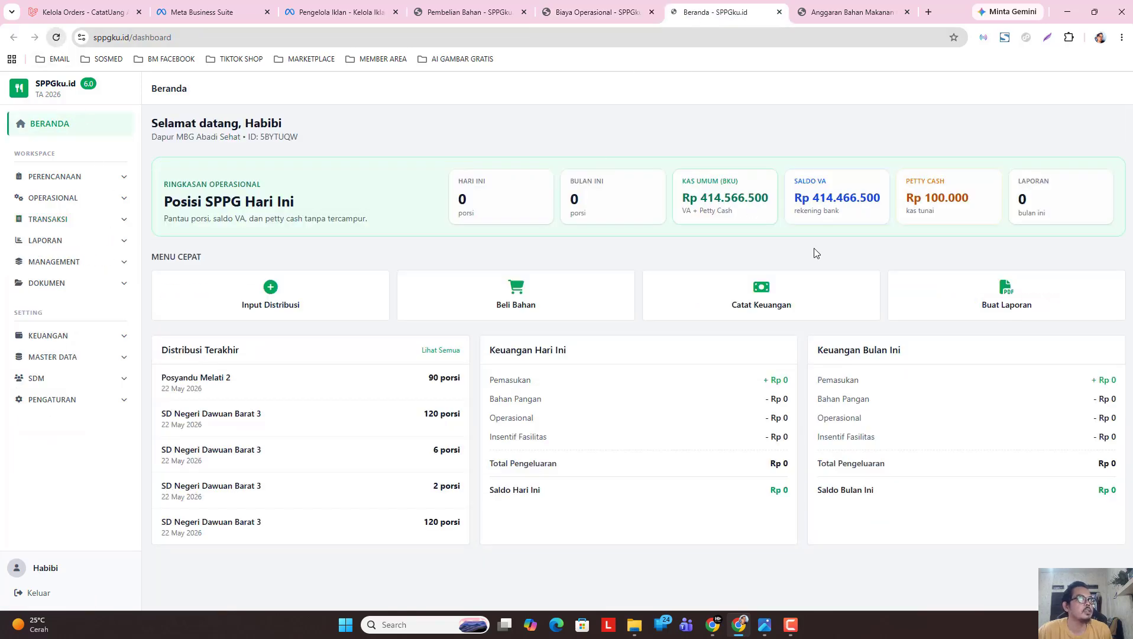
{"action": "left_click", "coordinate": [464, 12]}
{"action": "left_click", "coordinate": [567, 16]}
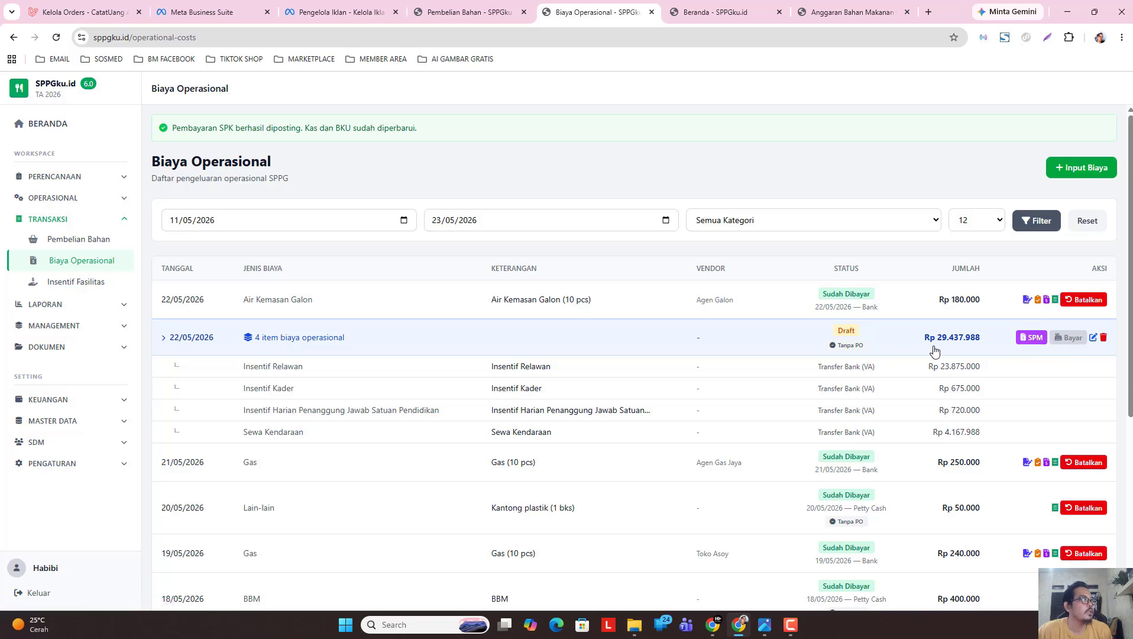
{"action": "left_click", "coordinate": [453, 6]}
{"action": "left_click", "coordinate": [56, 37]}
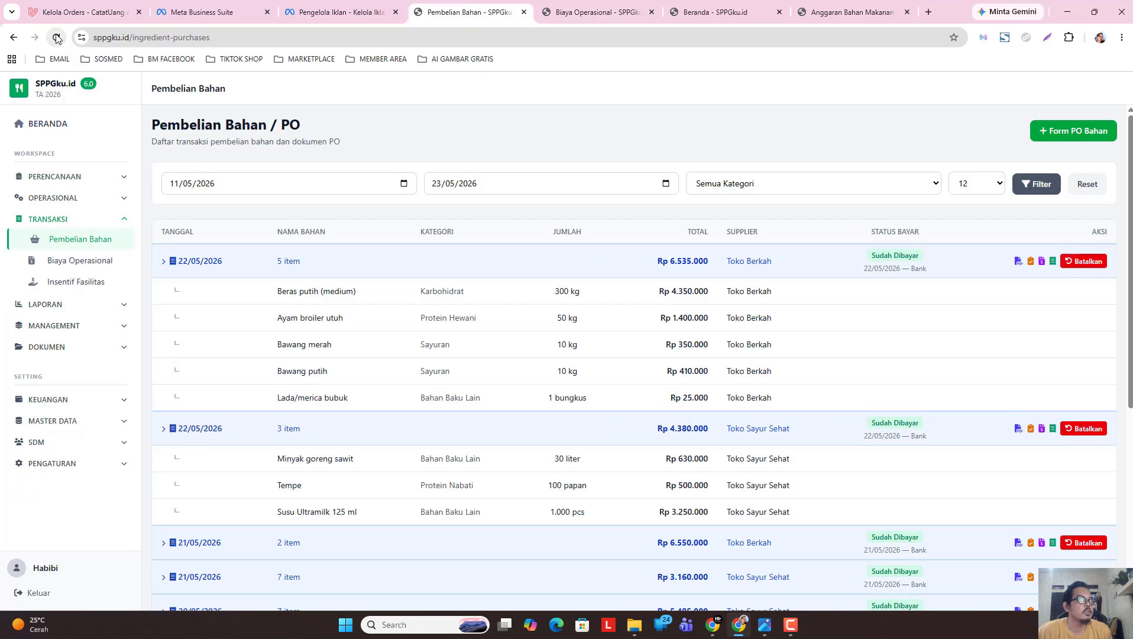
{"action": "left_click", "coordinate": [594, 12]}
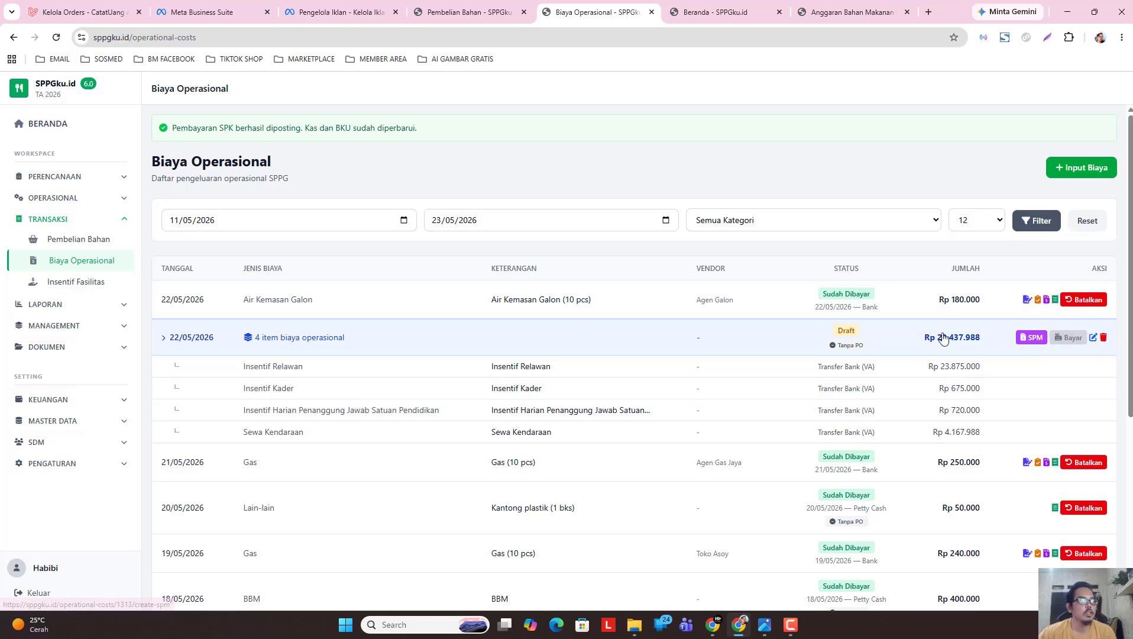
Start an SPM for the four-item draft cost group, dated 22/05/2026.
{"action": "left_click", "coordinate": [1030, 338]}
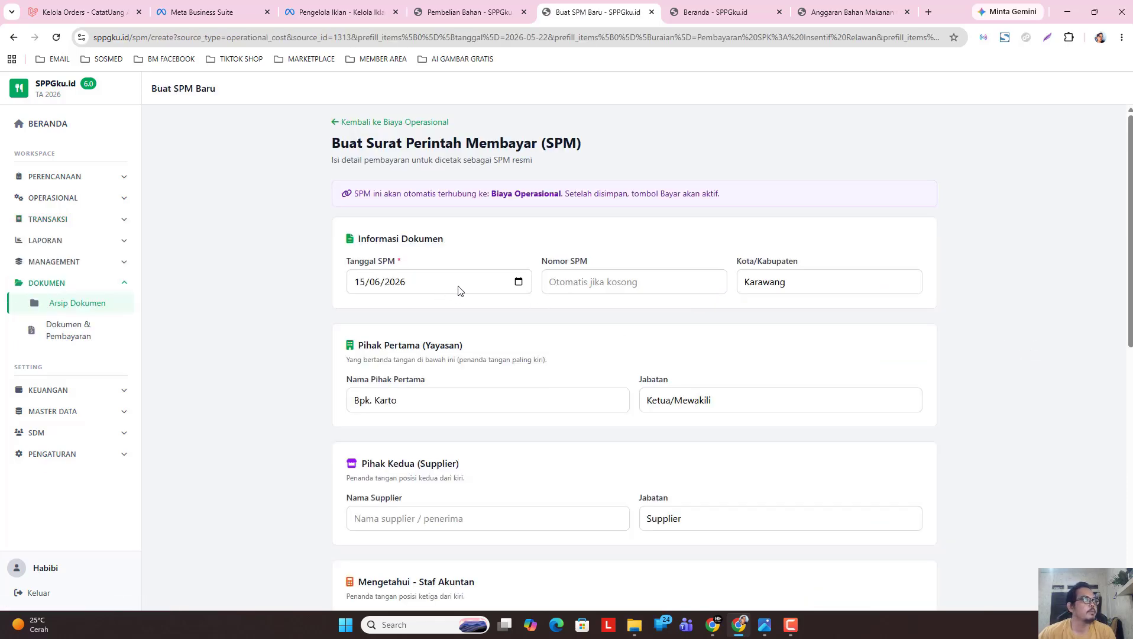
{"action": "left_click", "coordinate": [518, 282]}
{"action": "left_click", "coordinate": [388, 308]}
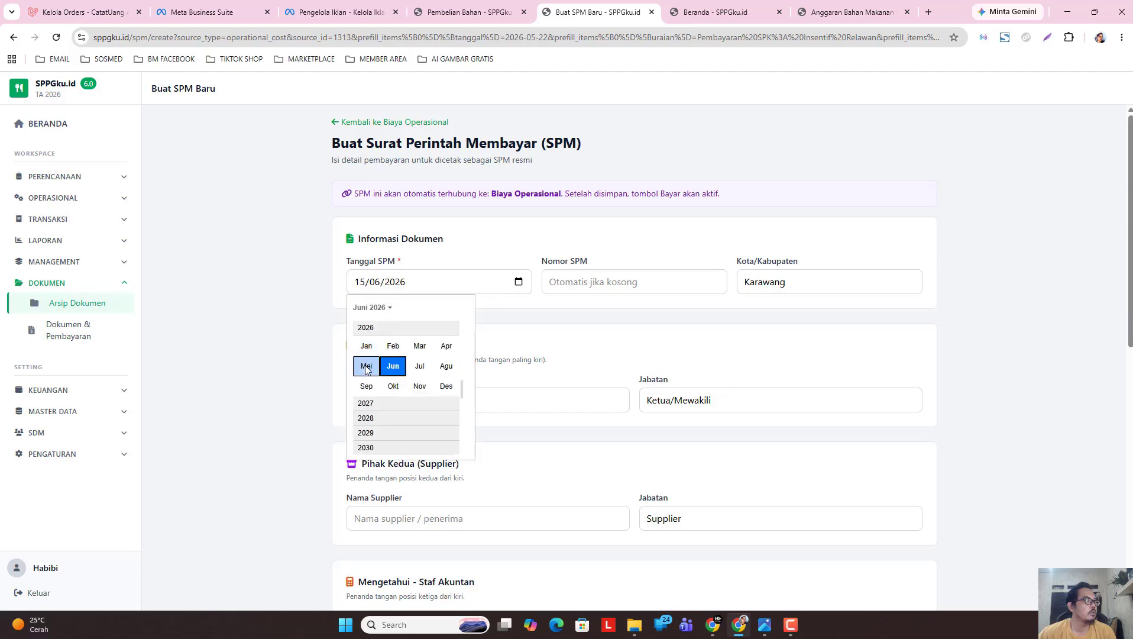
{"action": "left_click", "coordinate": [365, 366]}
{"action": "left_click", "coordinate": [444, 396]}
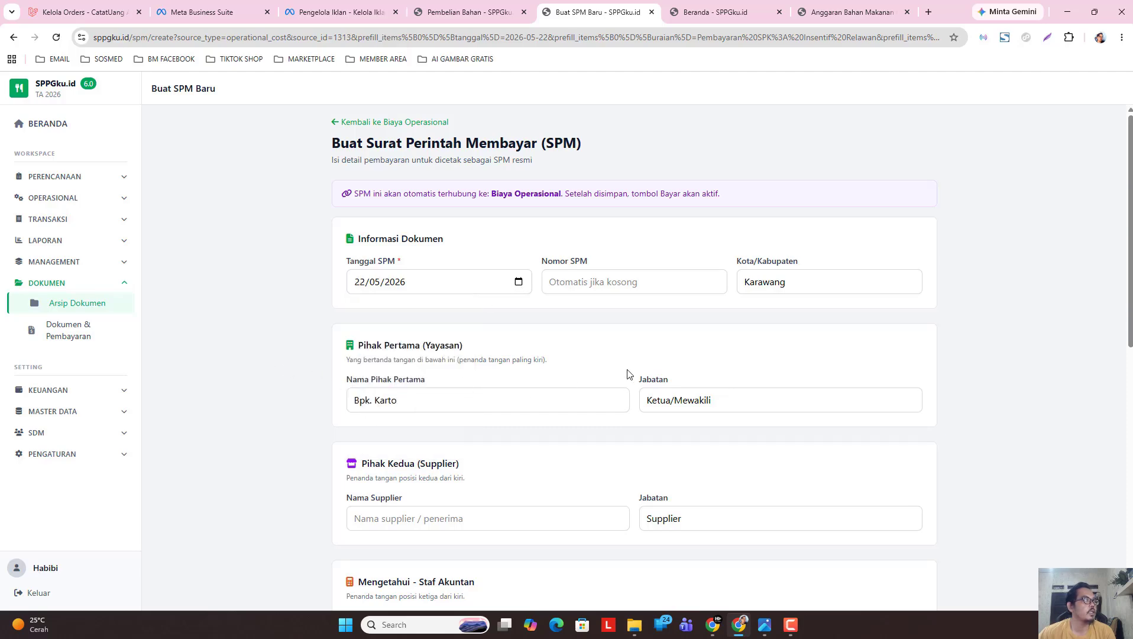
Clear the supplier's Jabatan field and save the Rp 29.437.988 SPM.
{"action": "scroll", "coordinate": [628, 379], "scroll_direction": "down", "scroll_amount": 3}
{"action": "left_click", "coordinate": [657, 342]}
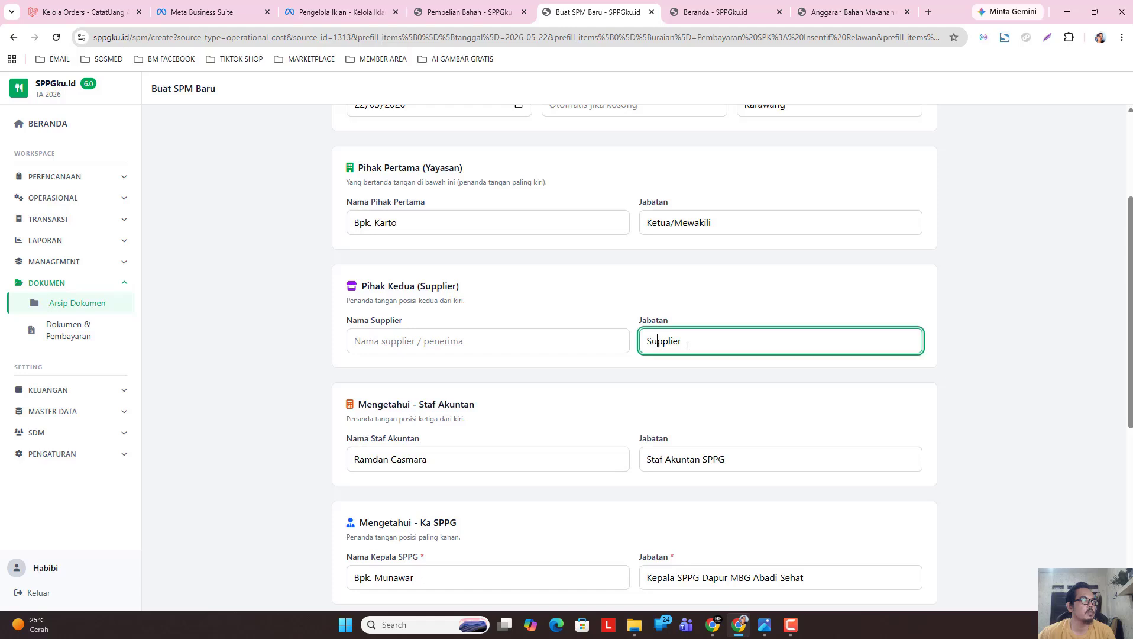
{"action": "double_click", "coordinate": [663, 341]}
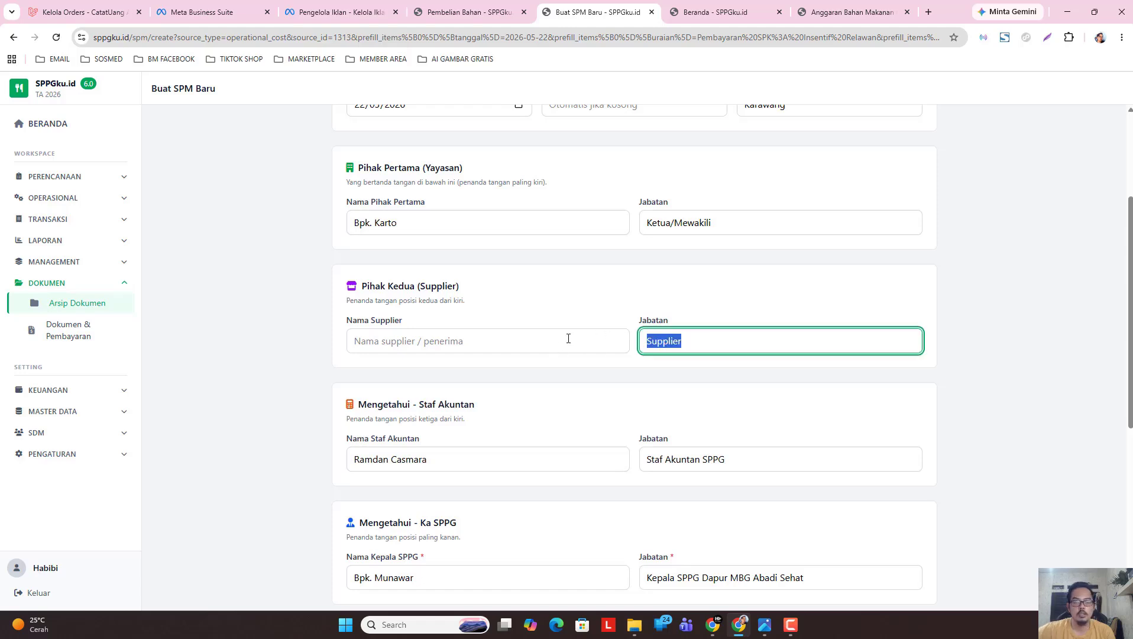
{"action": "key", "text": "BackSpace"}
{"action": "left_click", "coordinate": [336, 459]}
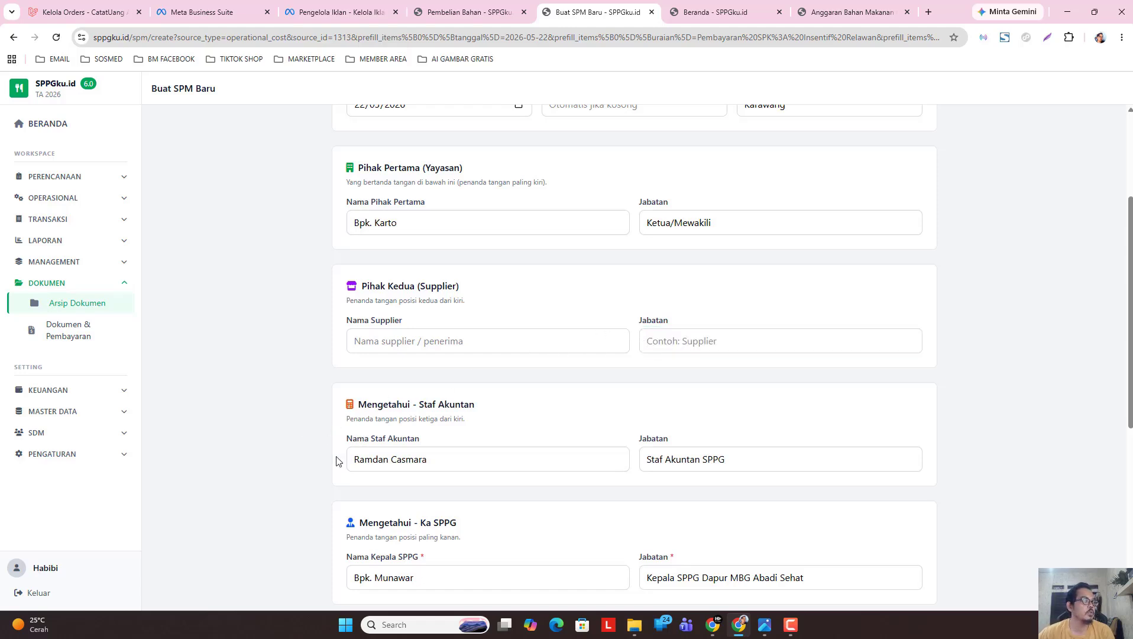
{"action": "scroll", "coordinate": [457, 463], "scroll_direction": "down", "scroll_amount": 5}
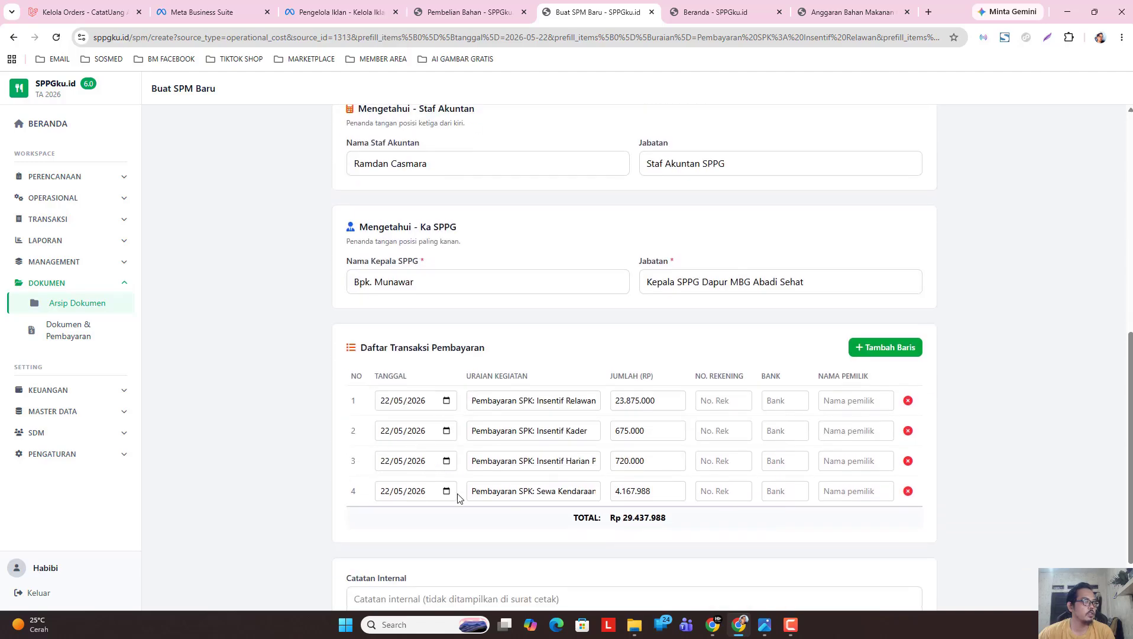
{"action": "scroll", "coordinate": [670, 461], "scroll_direction": "down", "scroll_amount": 2}
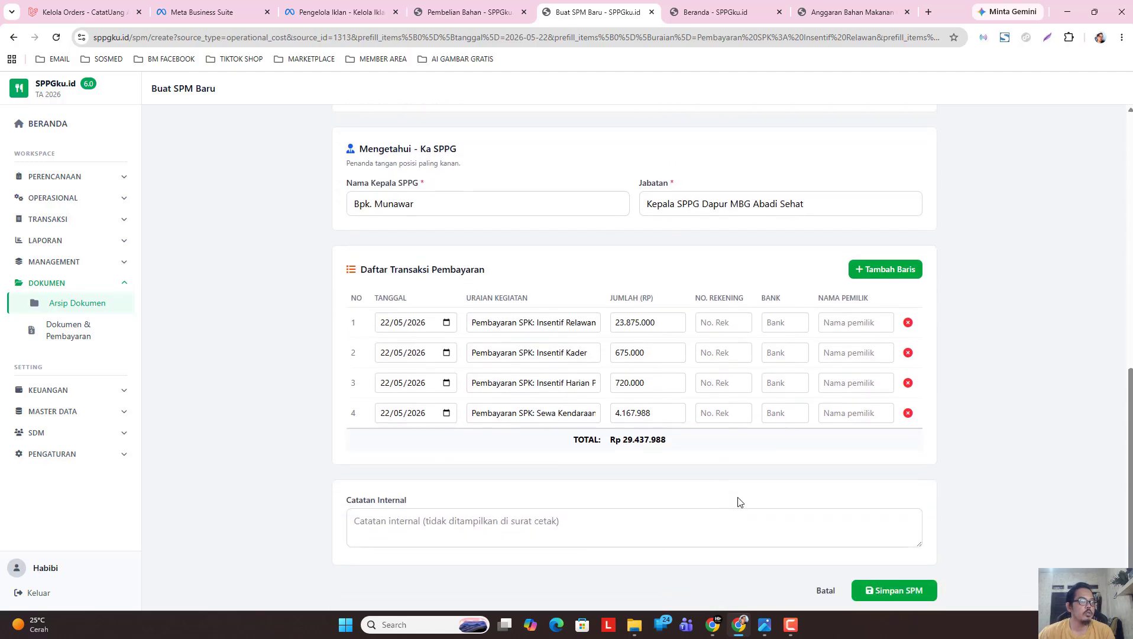
{"action": "left_click", "coordinate": [891, 592]}
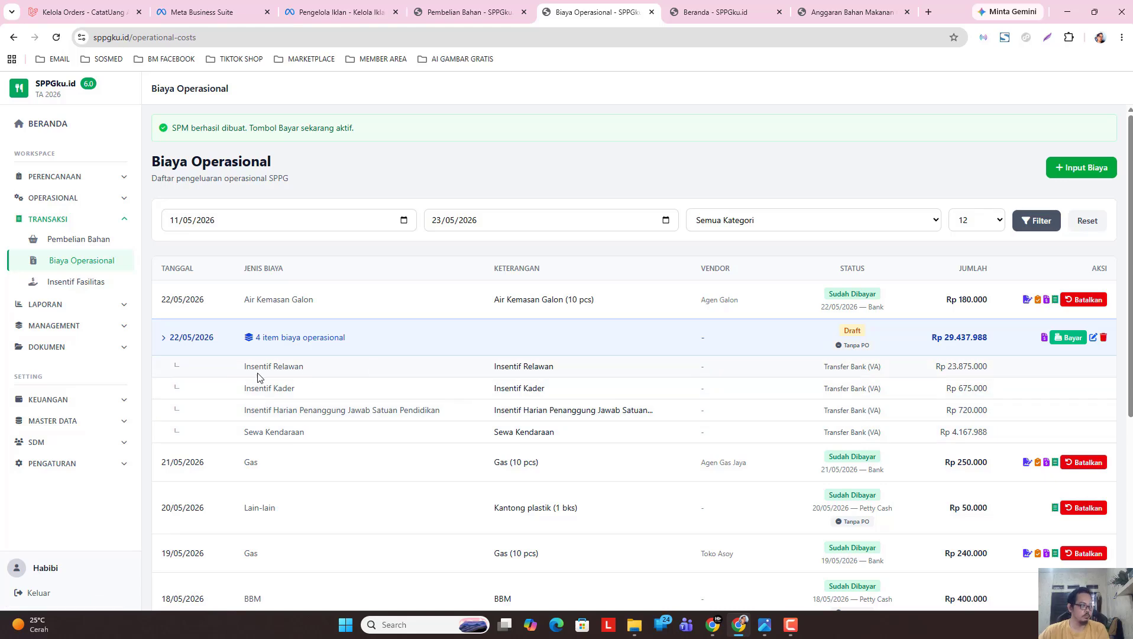
{"action": "left_click", "coordinate": [1068, 338]}
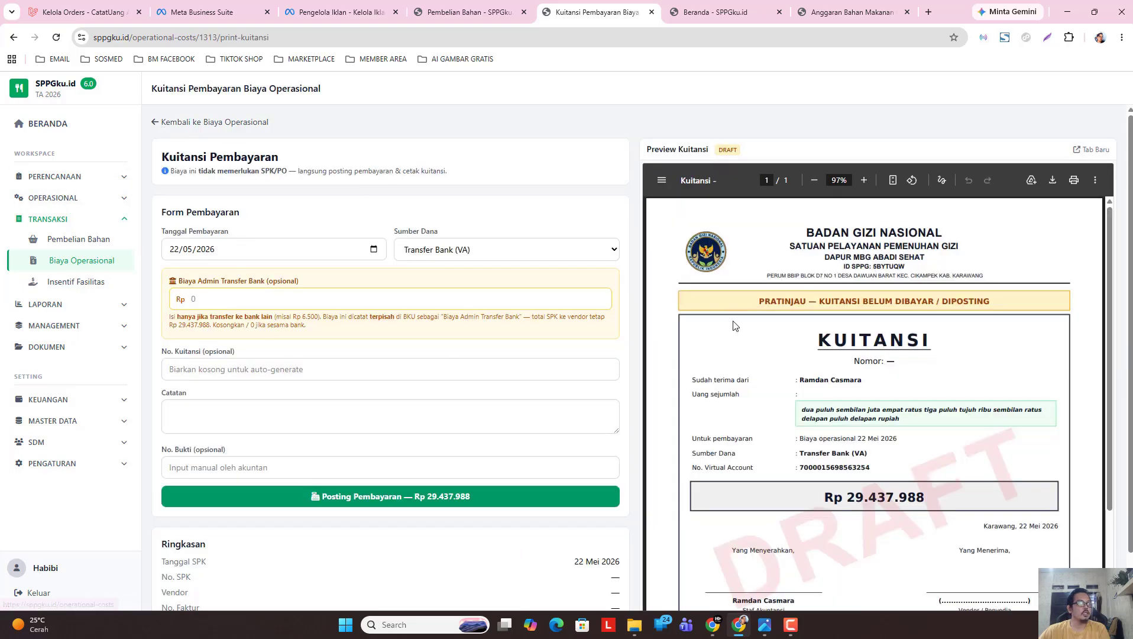
{"action": "scroll", "coordinate": [795, 380], "scroll_direction": "down", "scroll_amount": 2}
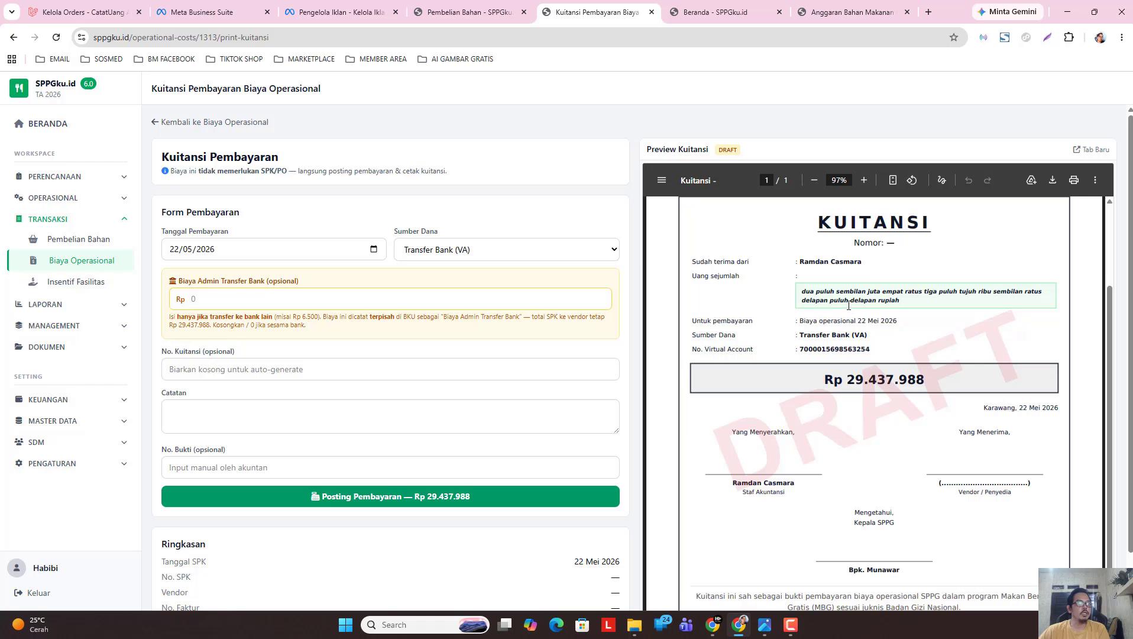
{"action": "scroll", "coordinate": [861, 403], "scroll_direction": "down", "scroll_amount": 1}
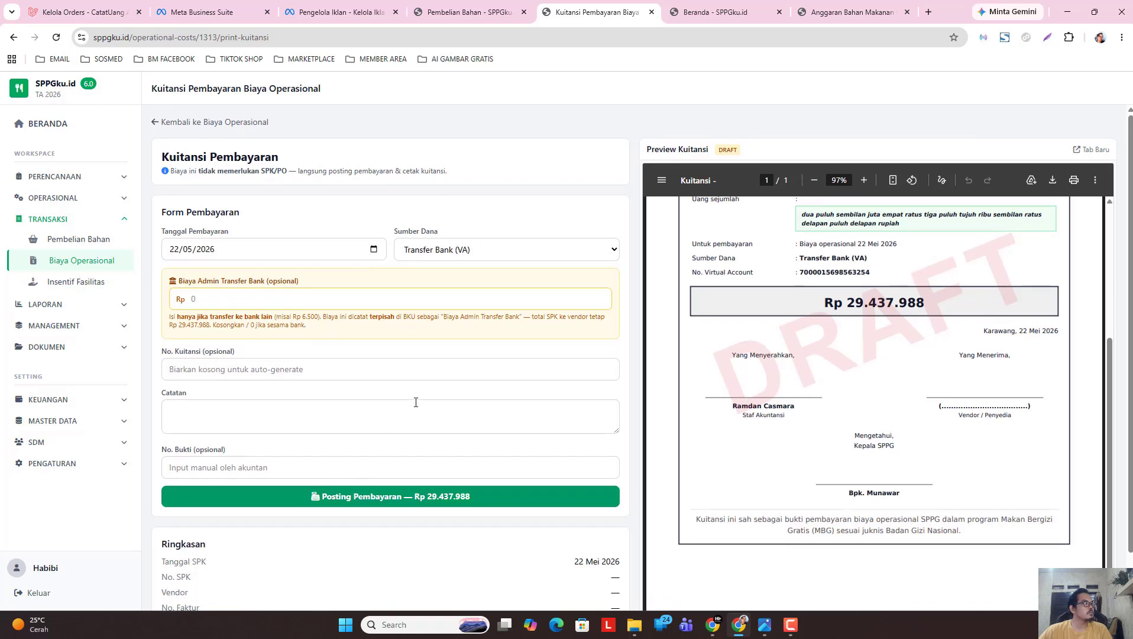
{"action": "scroll", "coordinate": [414, 399], "scroll_direction": "down", "scroll_amount": 1}
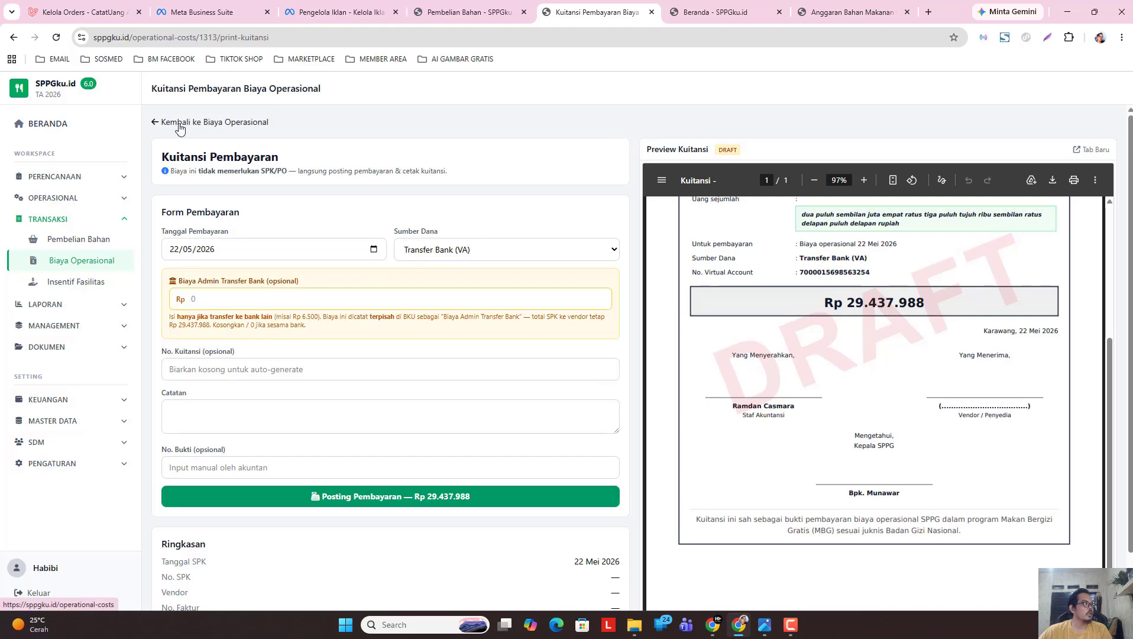
{"action": "left_click", "coordinate": [175, 116]}
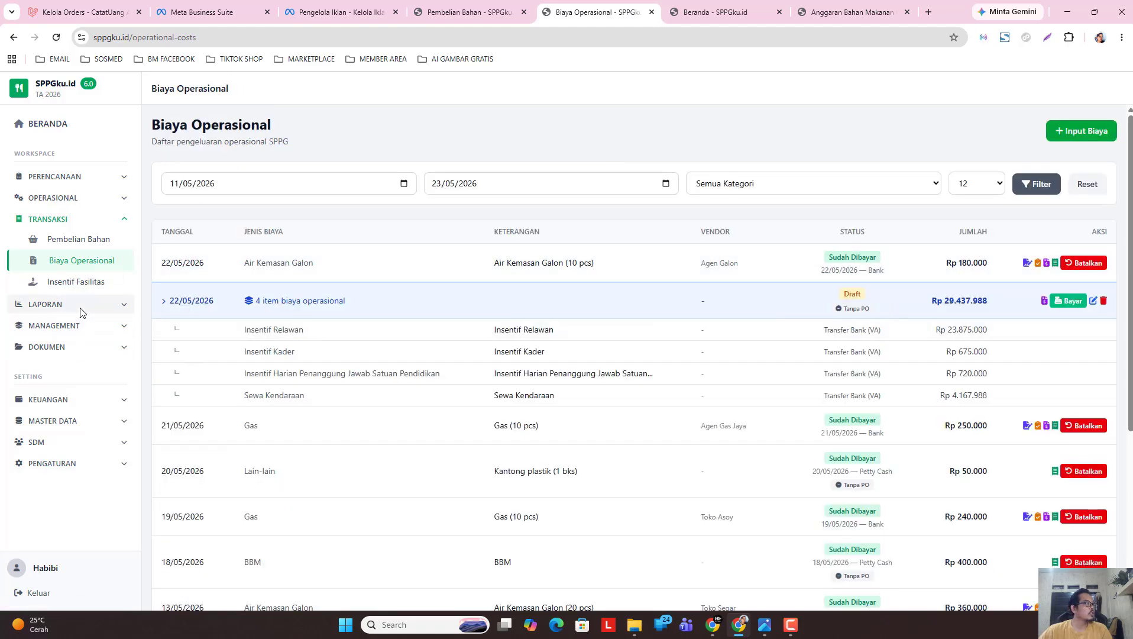
{"action": "left_click", "coordinate": [83, 289]}
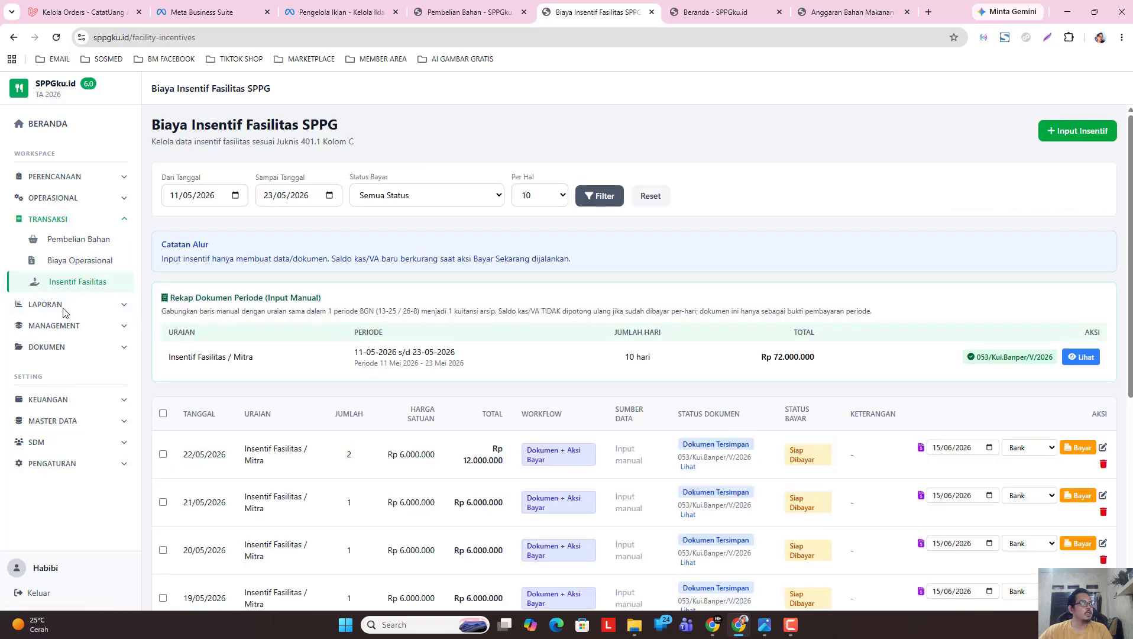
{"action": "left_click", "coordinate": [65, 266]}
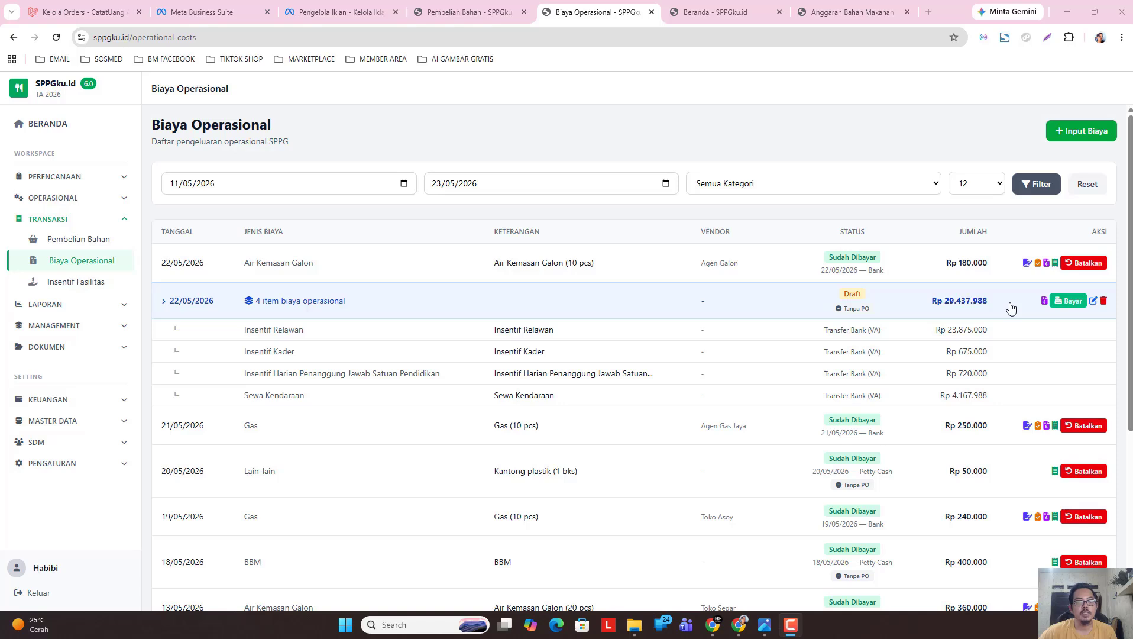
{"action": "left_click", "coordinate": [97, 349]}
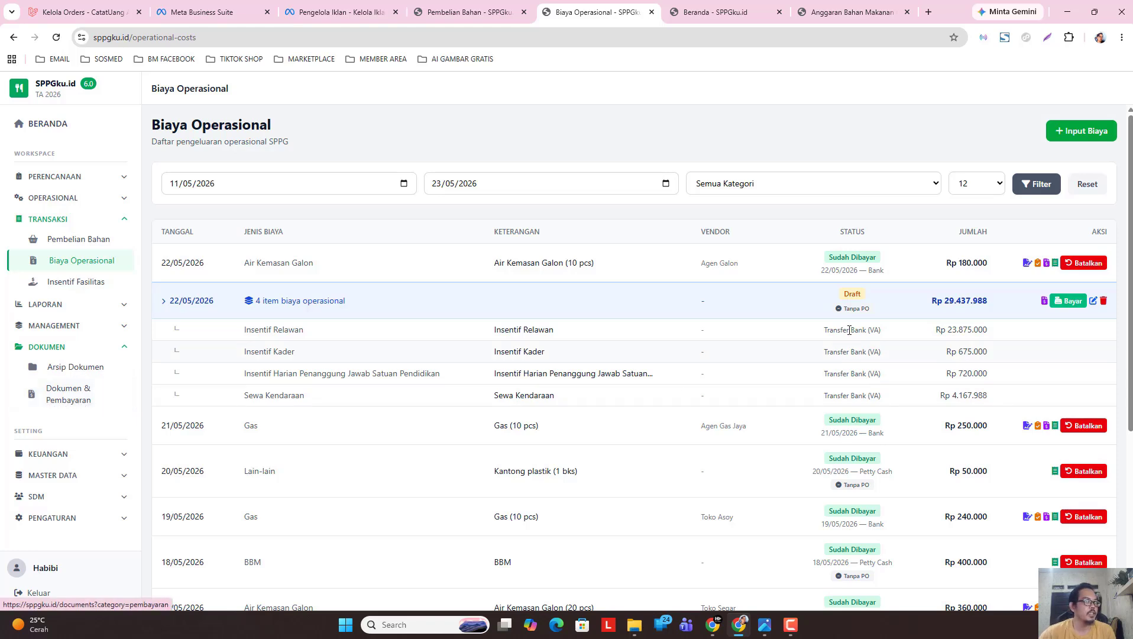
Open Kelola Kuitansi PIC from the Dokumen & Pembayaran overview.
{"action": "left_click", "coordinate": [53, 400]}
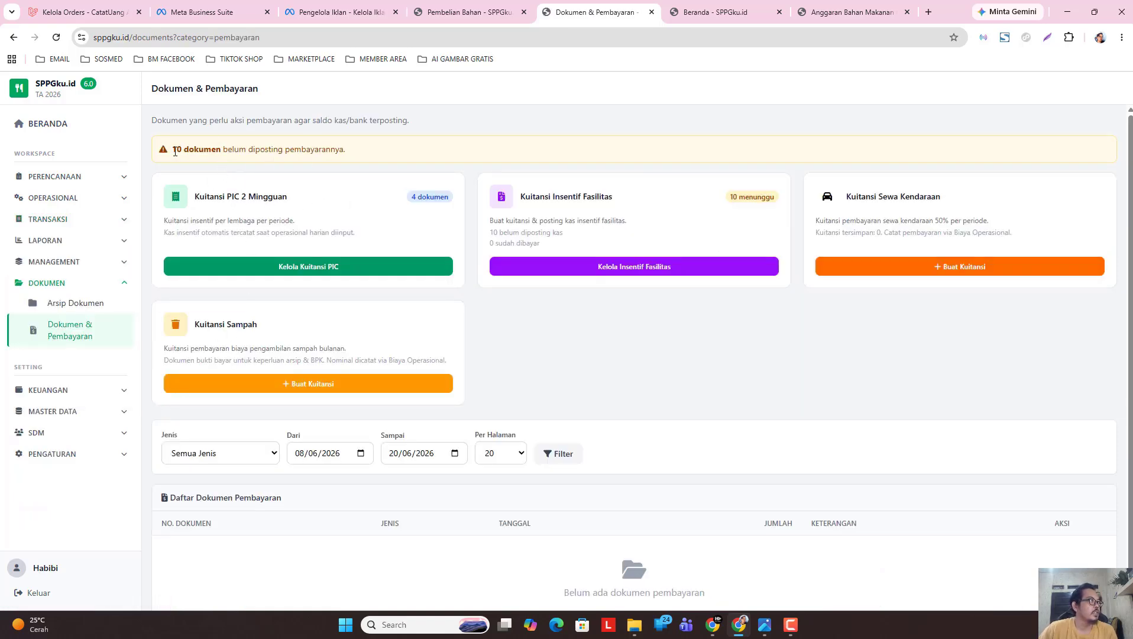
{"action": "left_click_drag", "start_coordinate": [175, 151], "coordinate": [352, 152]}
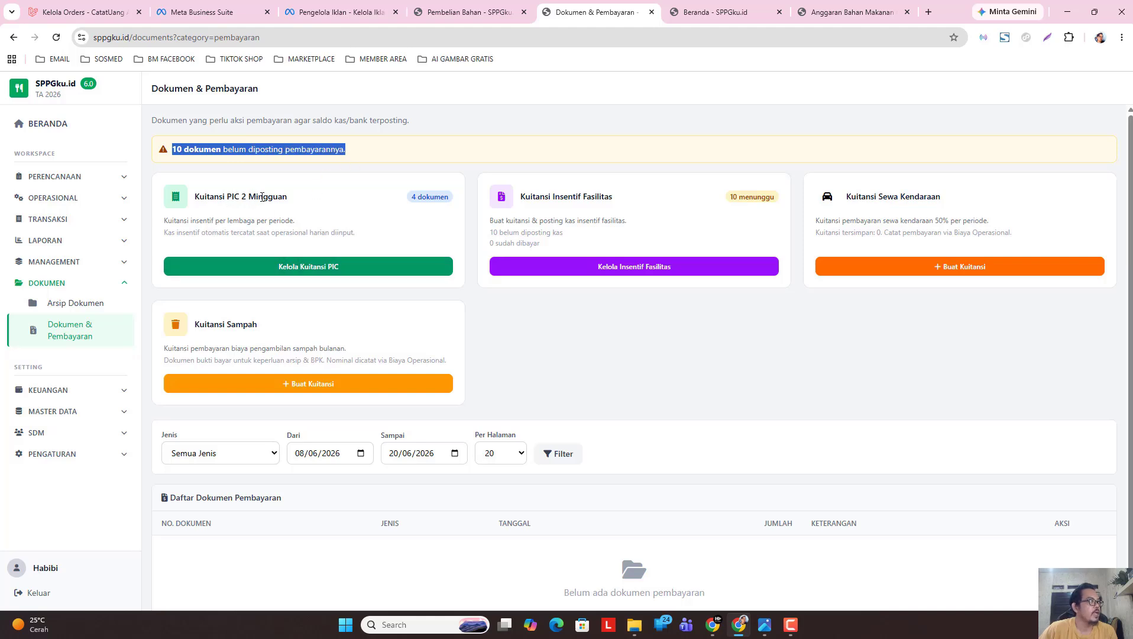
{"action": "left_click", "coordinate": [304, 270]}
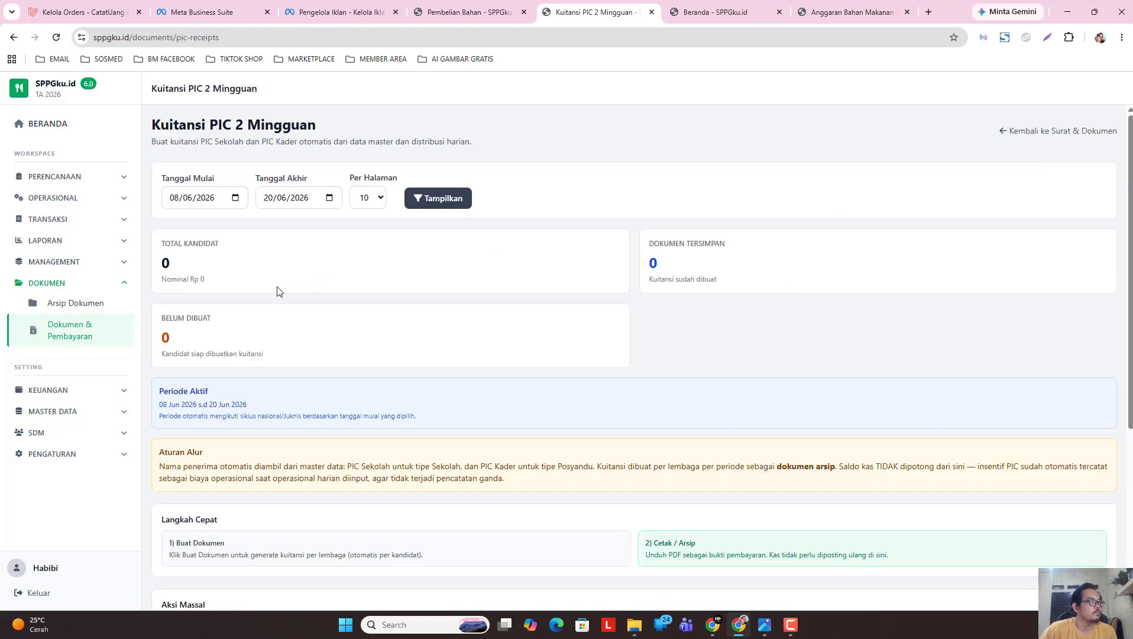
Set the receipt period from 11/05/2026 to 23/05/2026 and review the four receipts totalling Rp 1.395.000.
{"action": "left_click", "coordinate": [235, 197]}
{"action": "left_click", "coordinate": [181, 222]}
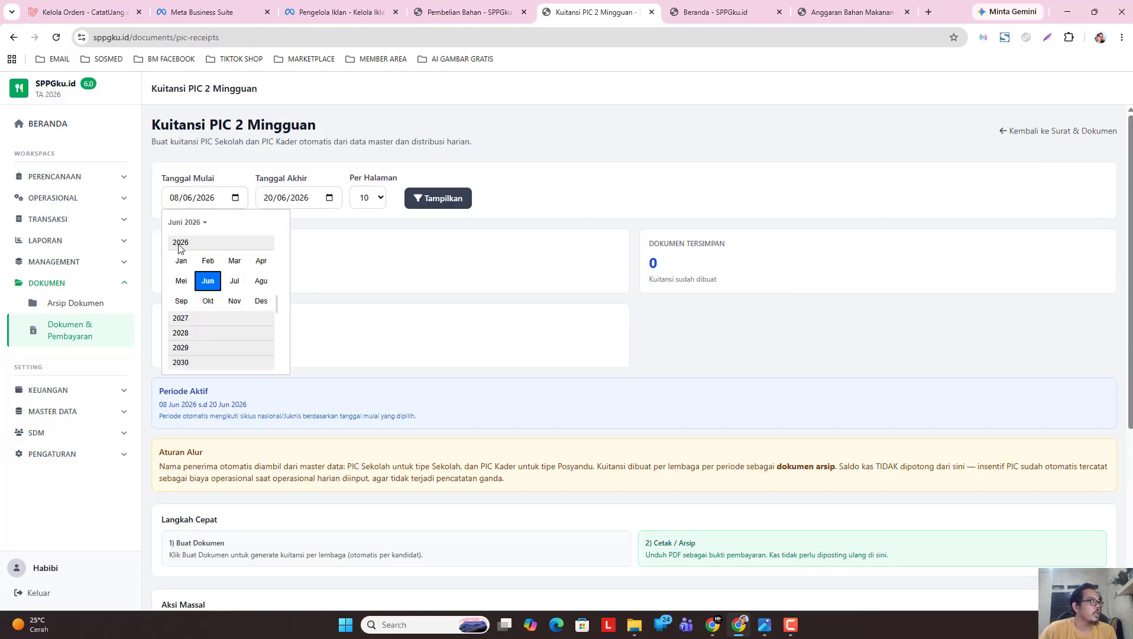
{"action": "left_click", "coordinate": [178, 281]}
{"action": "left_click", "coordinate": [193, 294]}
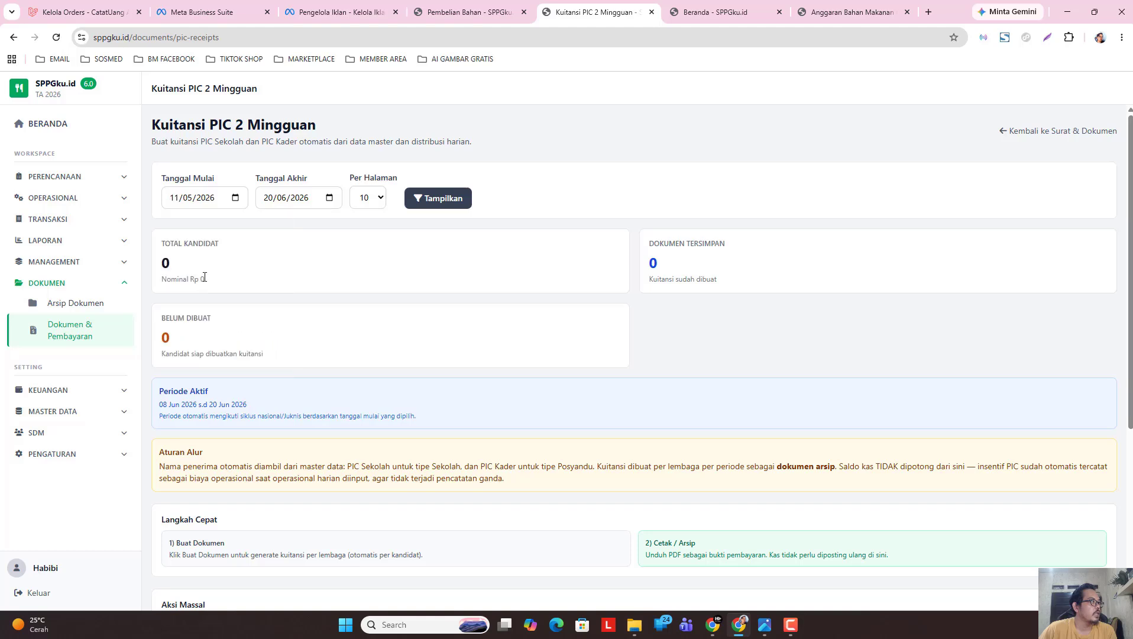
{"action": "left_click", "coordinate": [330, 197]}
{"action": "left_click", "coordinate": [280, 222]}
{"action": "left_click", "coordinate": [275, 280]}
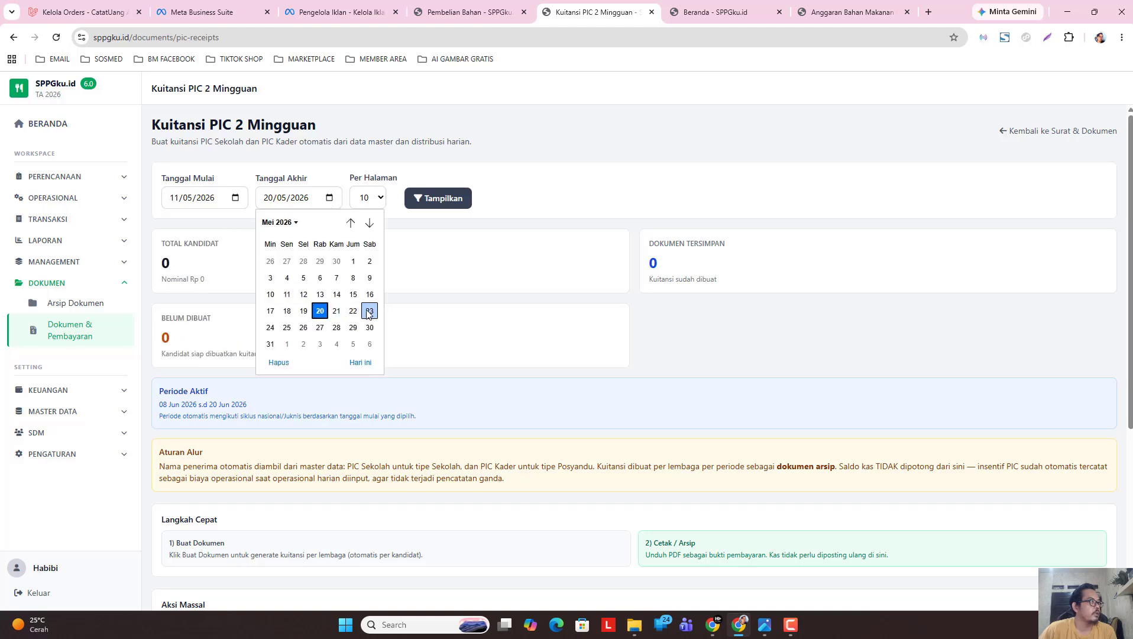
{"action": "left_click", "coordinate": [367, 311]}
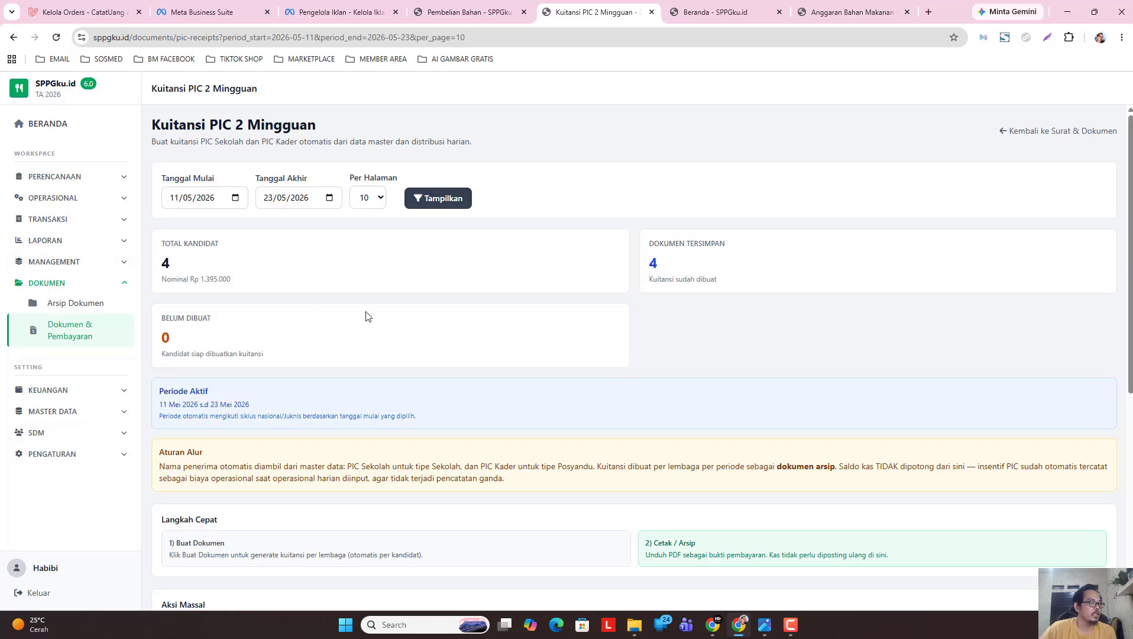
{"action": "scroll", "coordinate": [366, 316], "scroll_direction": "down", "scroll_amount": 5}
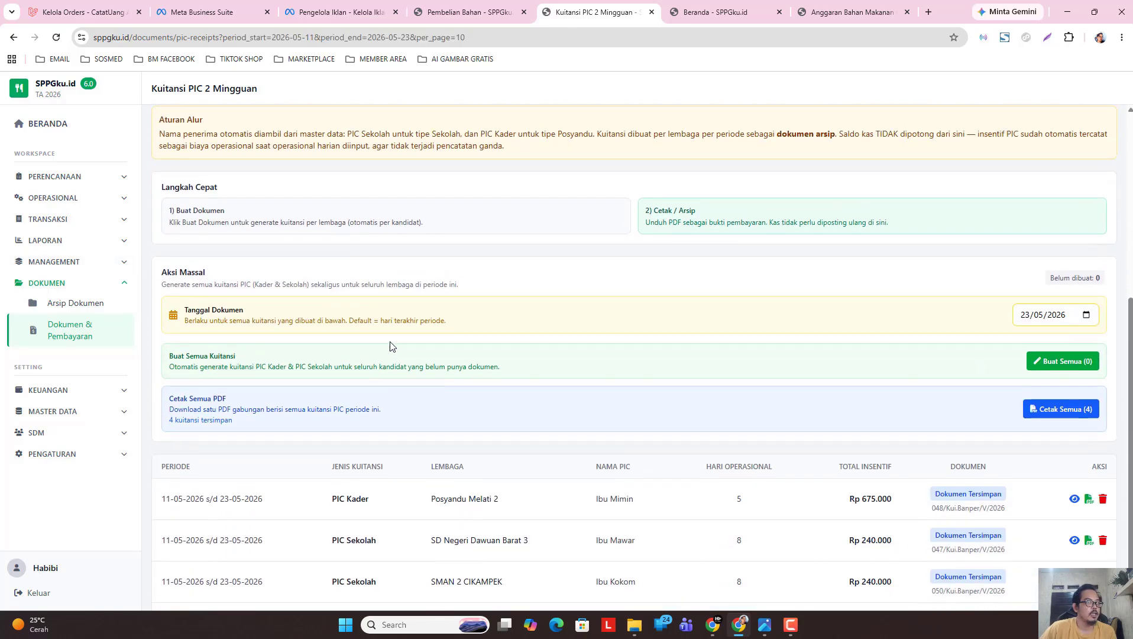
{"action": "scroll", "coordinate": [414, 349], "scroll_direction": "down", "scroll_amount": 1}
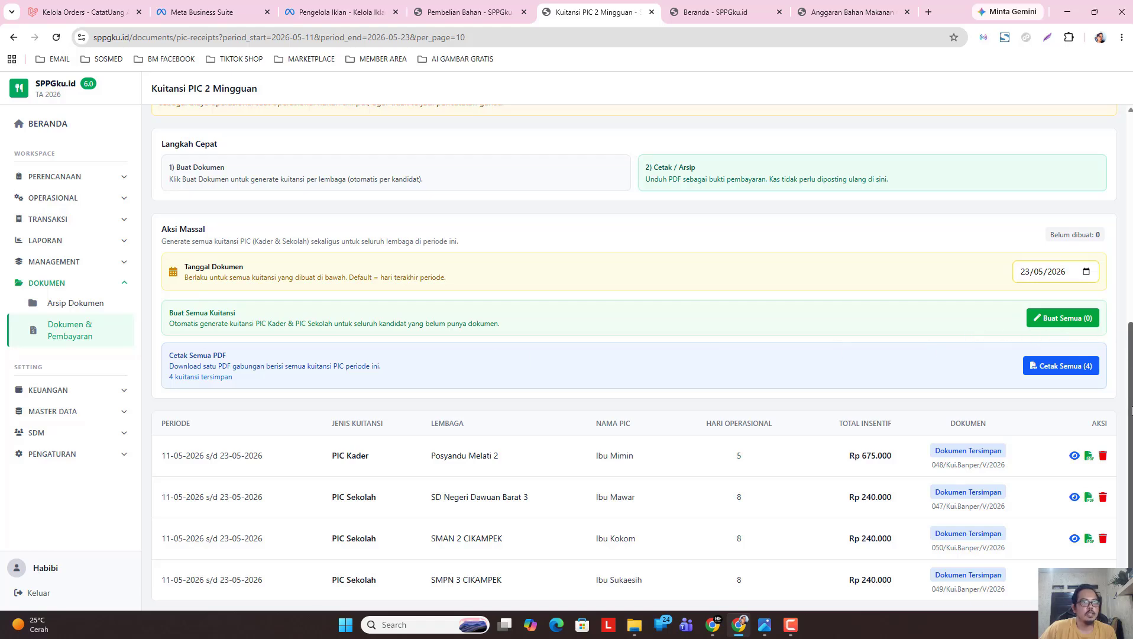
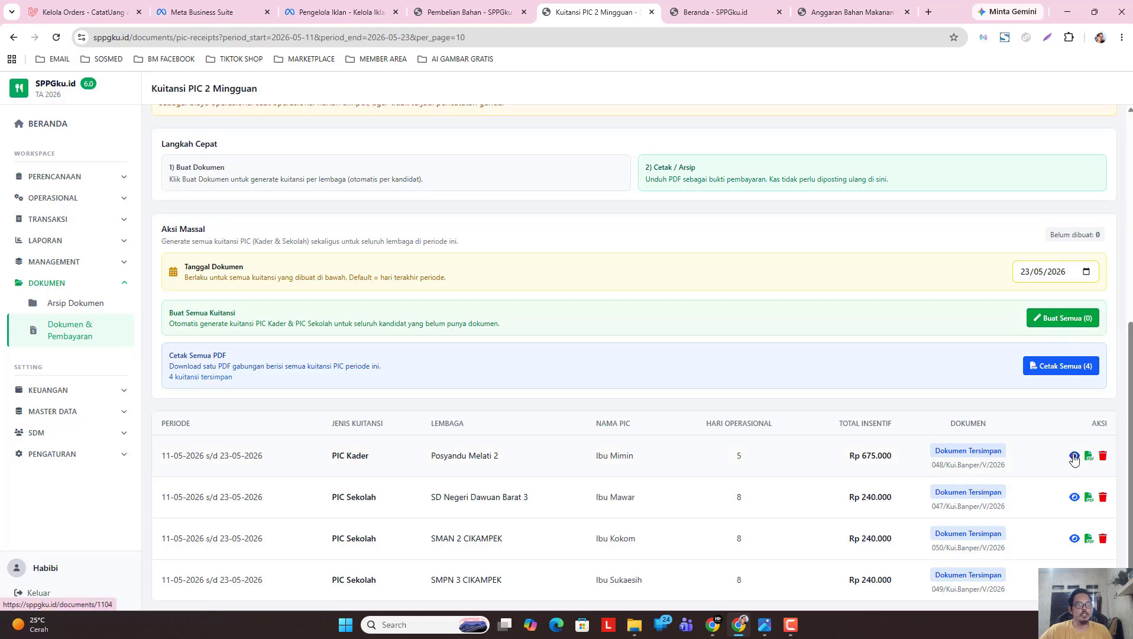
Expand TRANSAKSI and bring up the context menu on the Biaya Operasional link.
{"action": "left_click", "coordinate": [82, 224]}
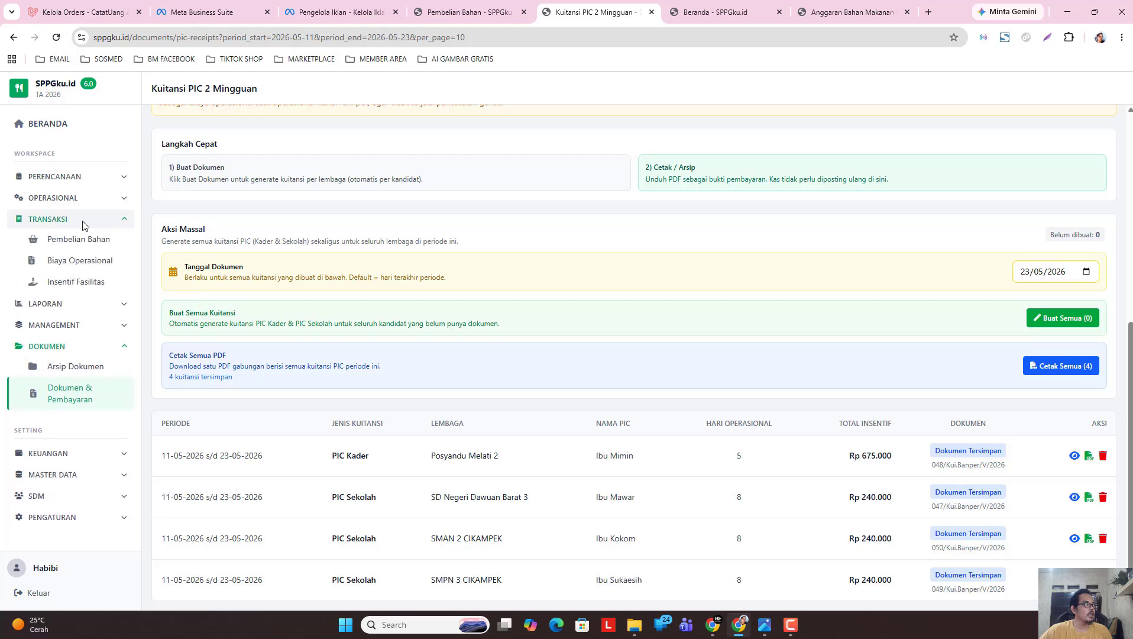
{"action": "right_click", "coordinate": [80, 265]}
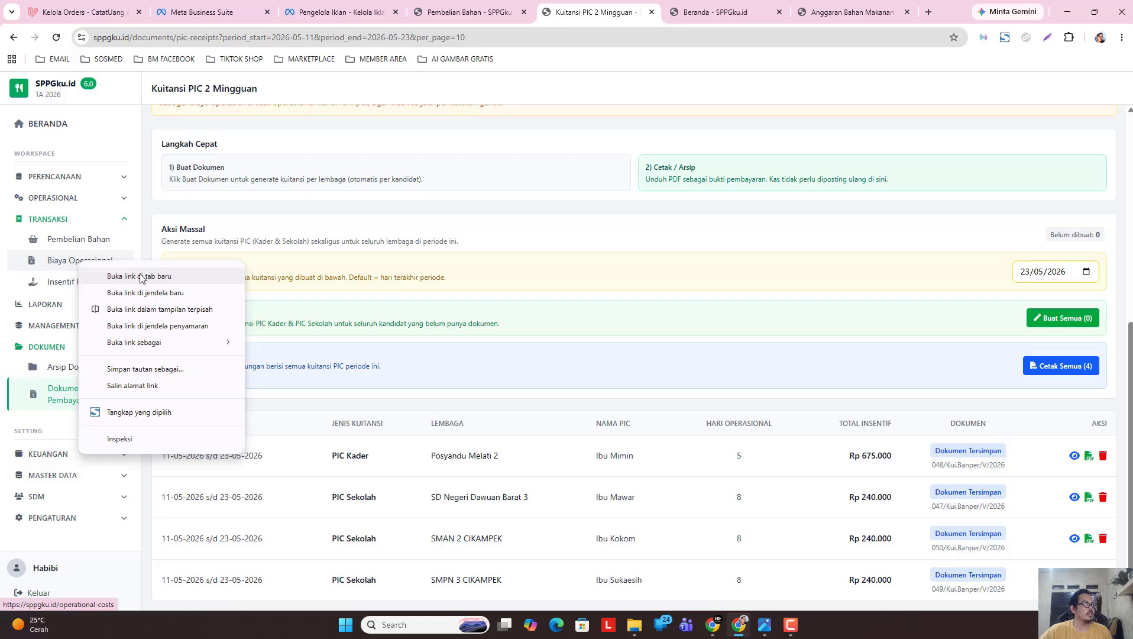
Open Biaya Operasional in a new tab and post the draft four-item Rp 29.437.988 payment.
{"action": "left_click", "coordinate": [147, 278]}
{"action": "key", "text": "ctrl+Tab"}
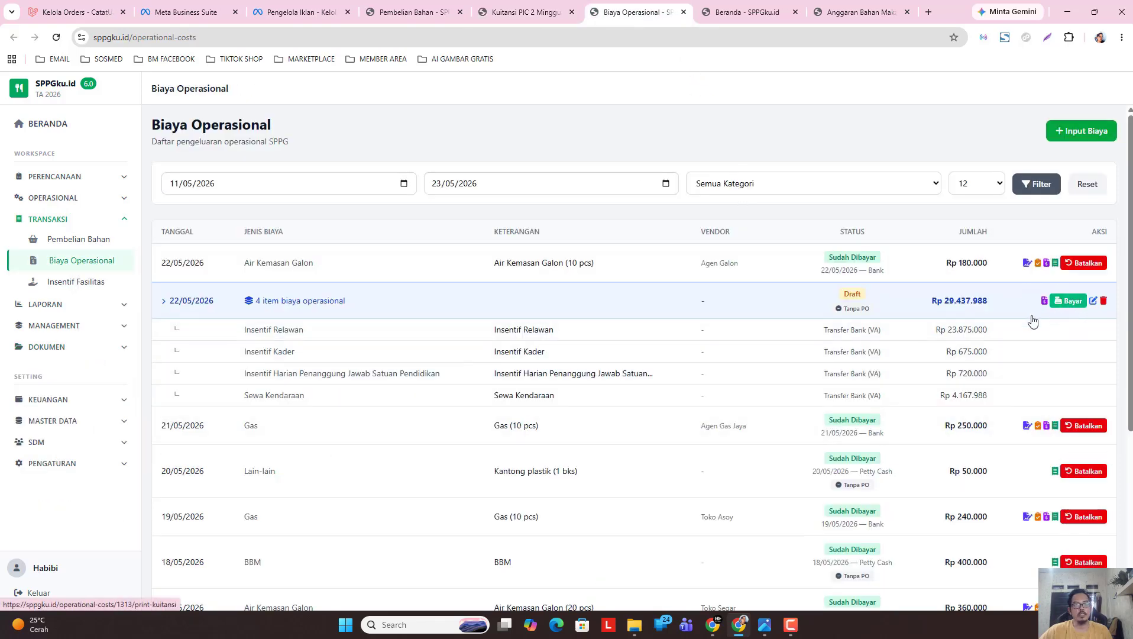
{"action": "left_click", "coordinate": [1072, 301]}
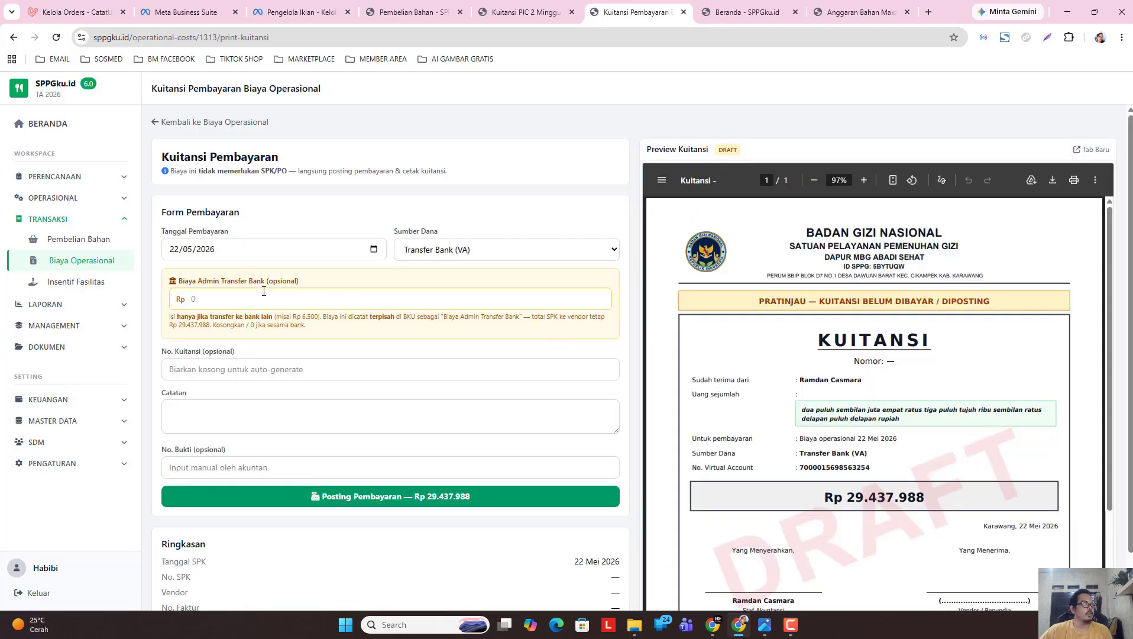
{"action": "left_click", "coordinate": [233, 299]}
{"action": "scroll", "coordinate": [387, 468], "scroll_direction": "down", "scroll_amount": 1}
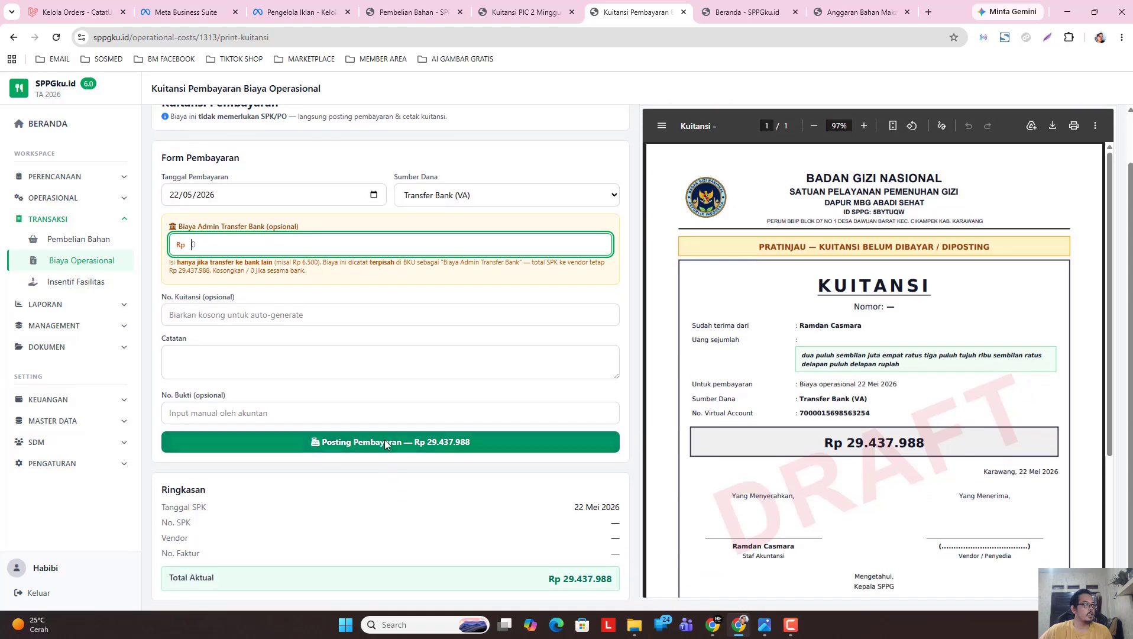
{"action": "scroll", "coordinate": [384, 438], "scroll_direction": "up", "scroll_amount": 1}
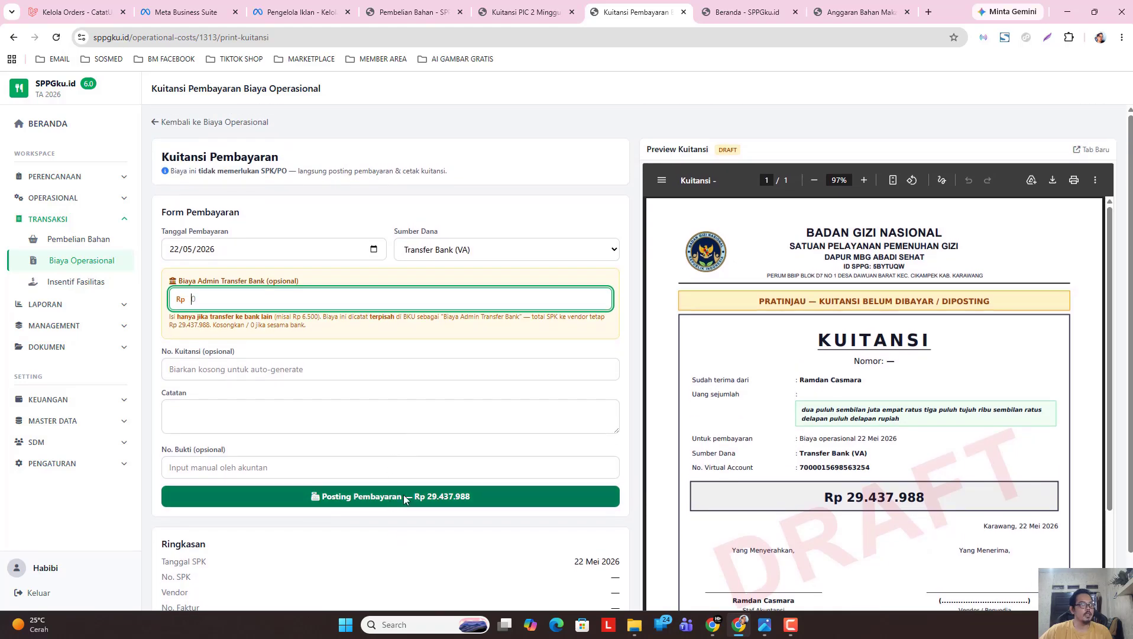
{"action": "left_click", "coordinate": [405, 497]}
{"action": "left_click", "coordinate": [624, 120]}
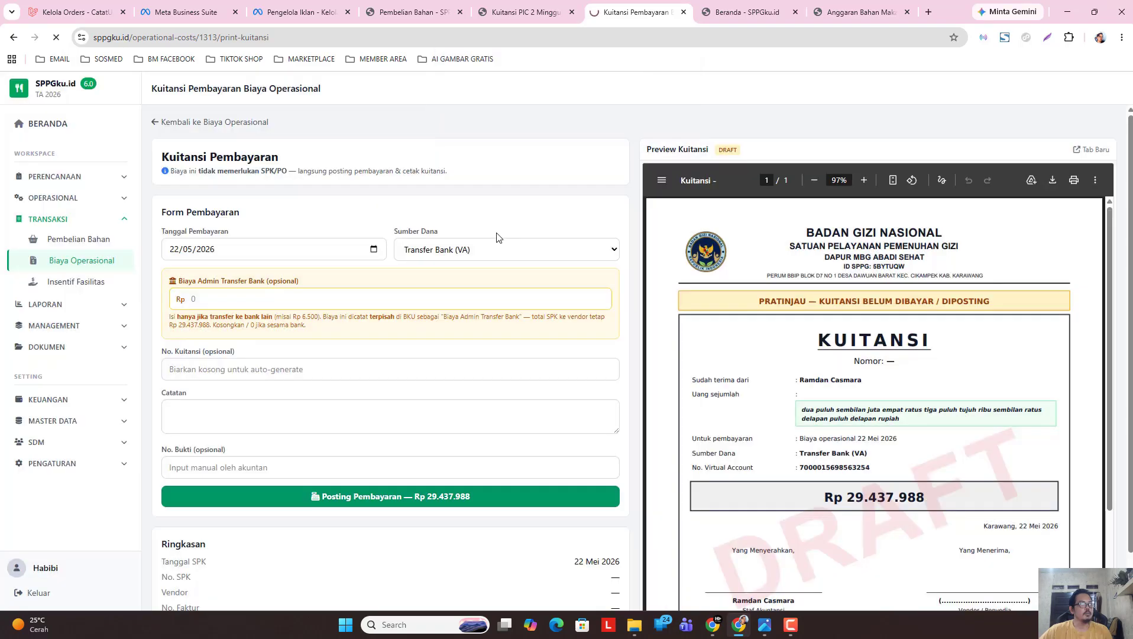
{"action": "left_click", "coordinate": [736, 343]}
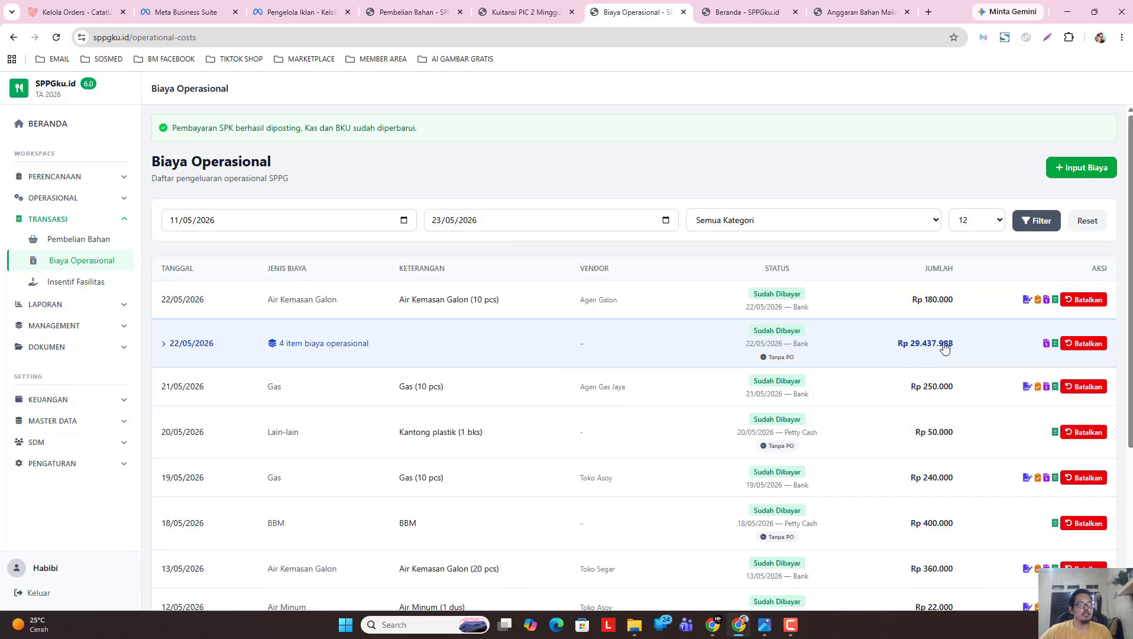
{"action": "left_click", "coordinate": [82, 127]}
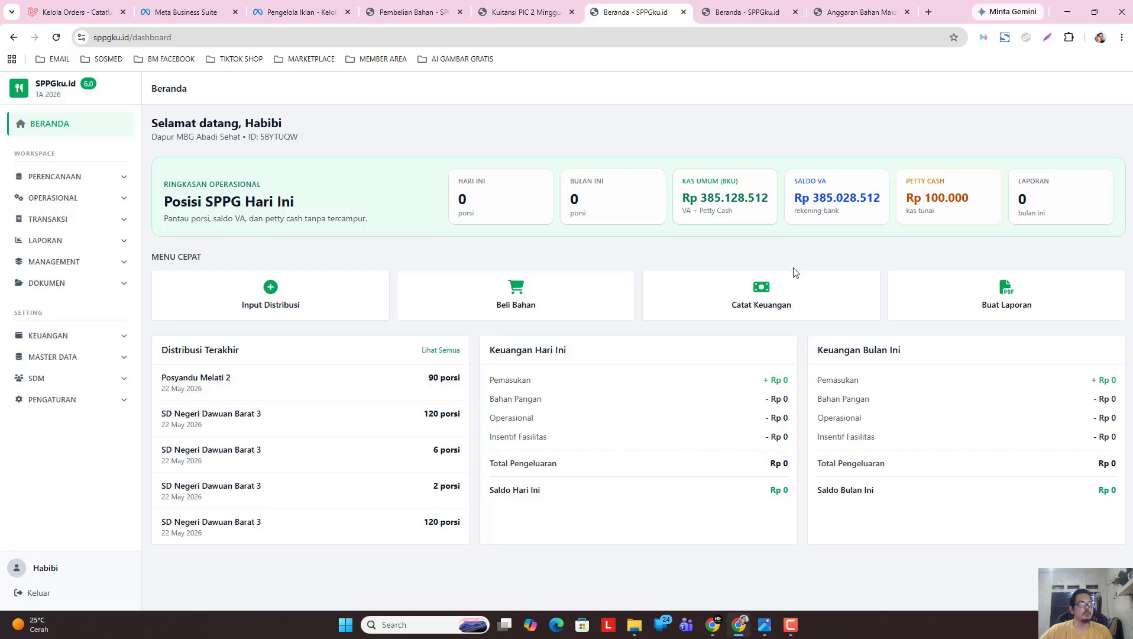
Navigate through Dokumen & Pembayaran to the Kelola Kuitansi PIC page.
{"action": "left_click", "coordinate": [75, 220]}
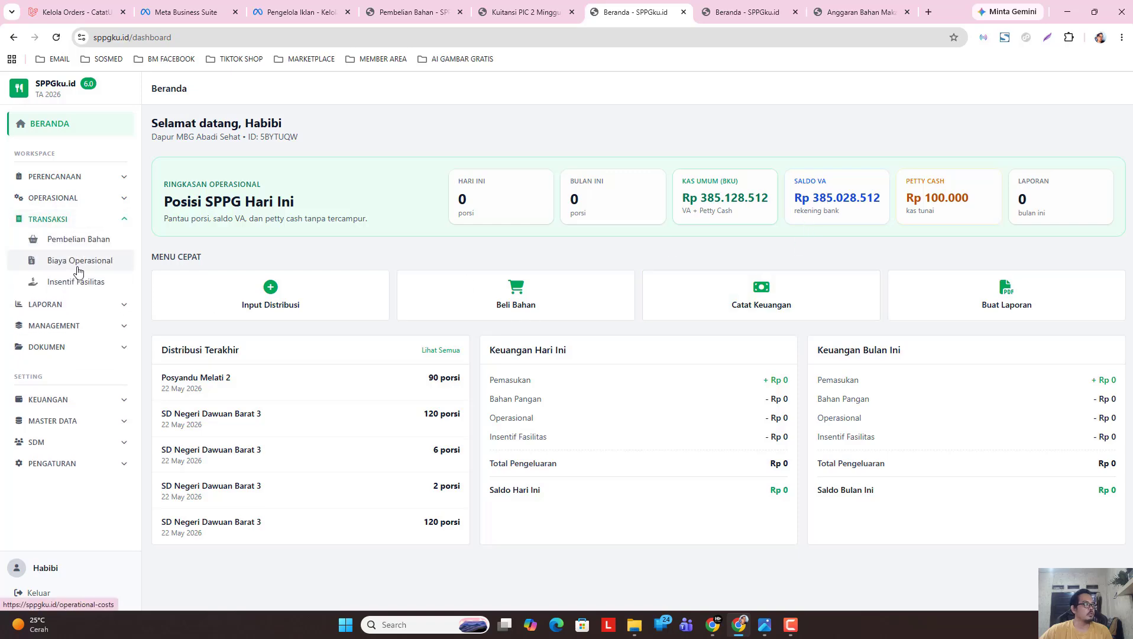
{"action": "left_click", "coordinate": [79, 270]}
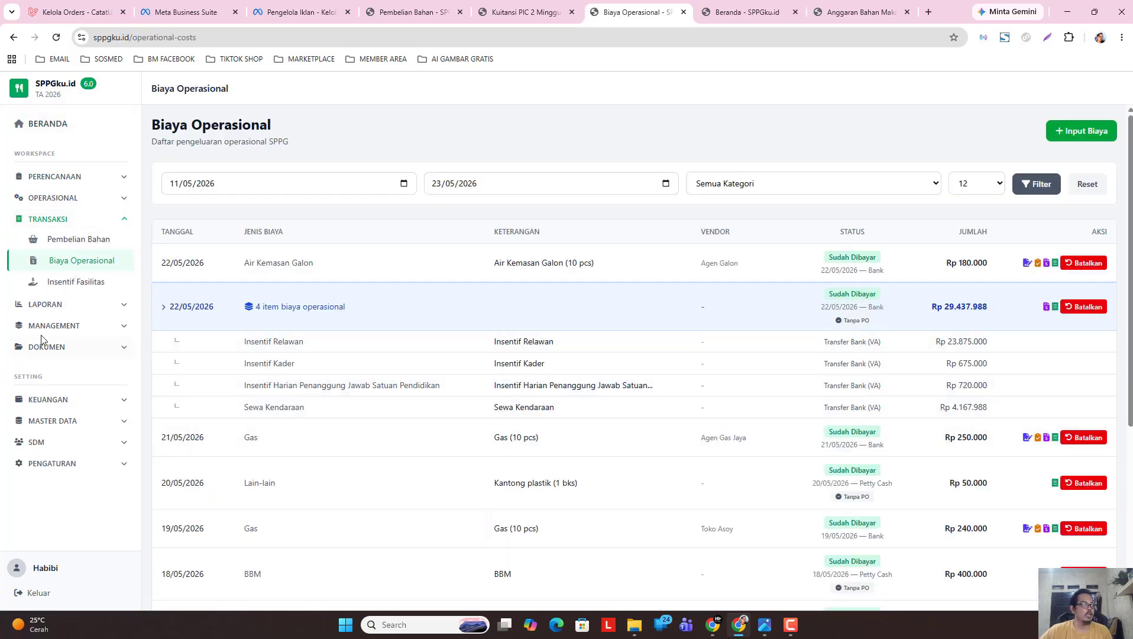
{"action": "left_click", "coordinate": [83, 349]}
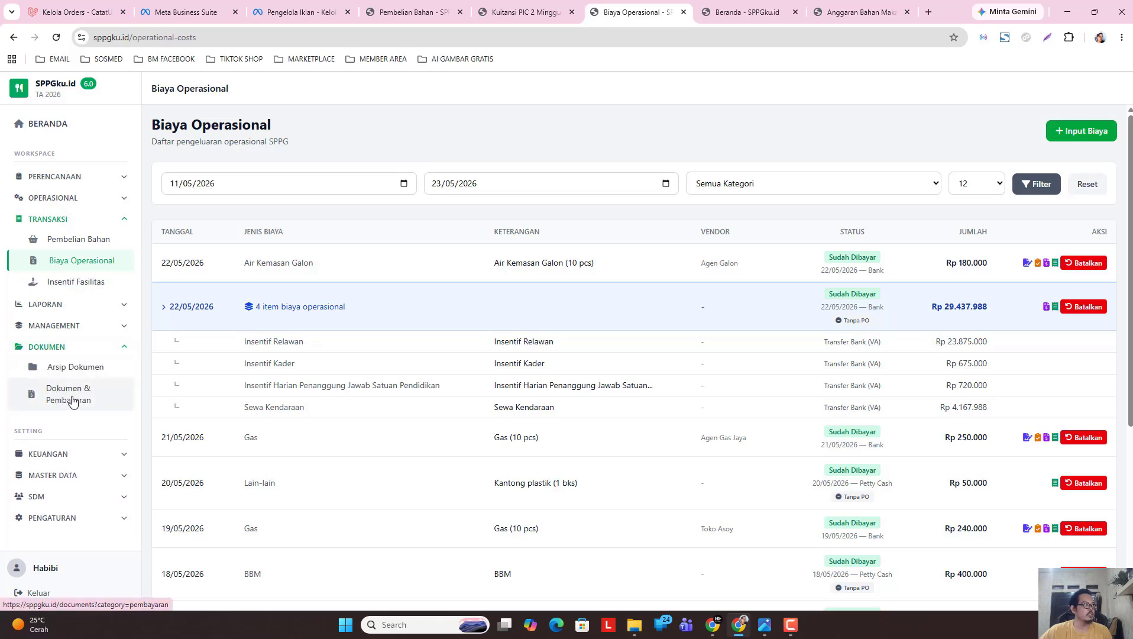
{"action": "left_click", "coordinate": [72, 402]}
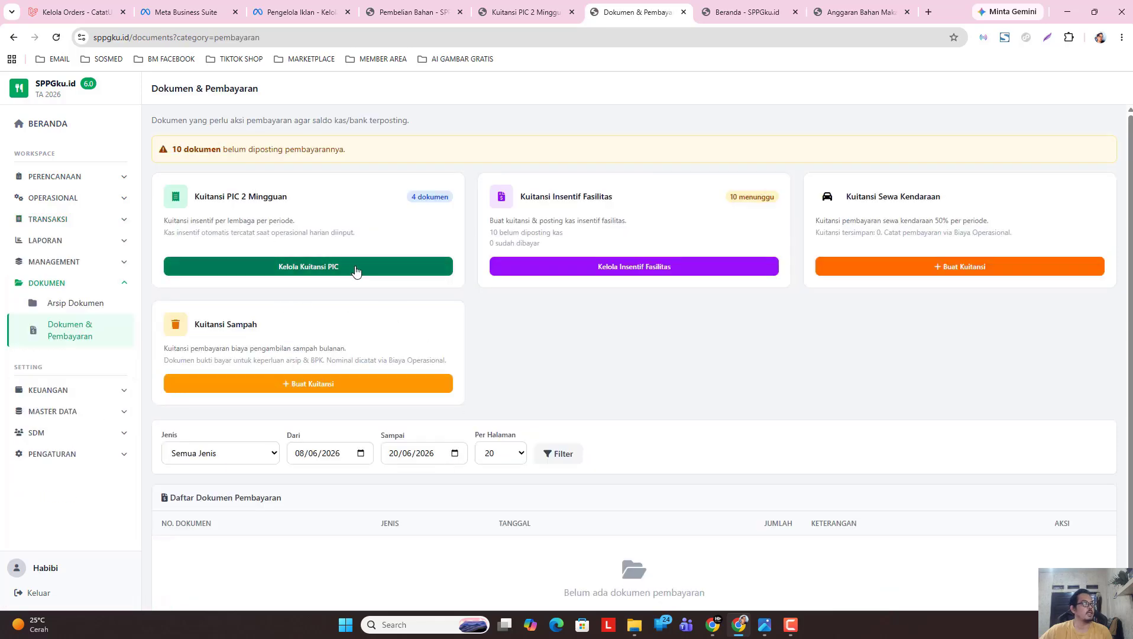
{"action": "left_click", "coordinate": [286, 272]}
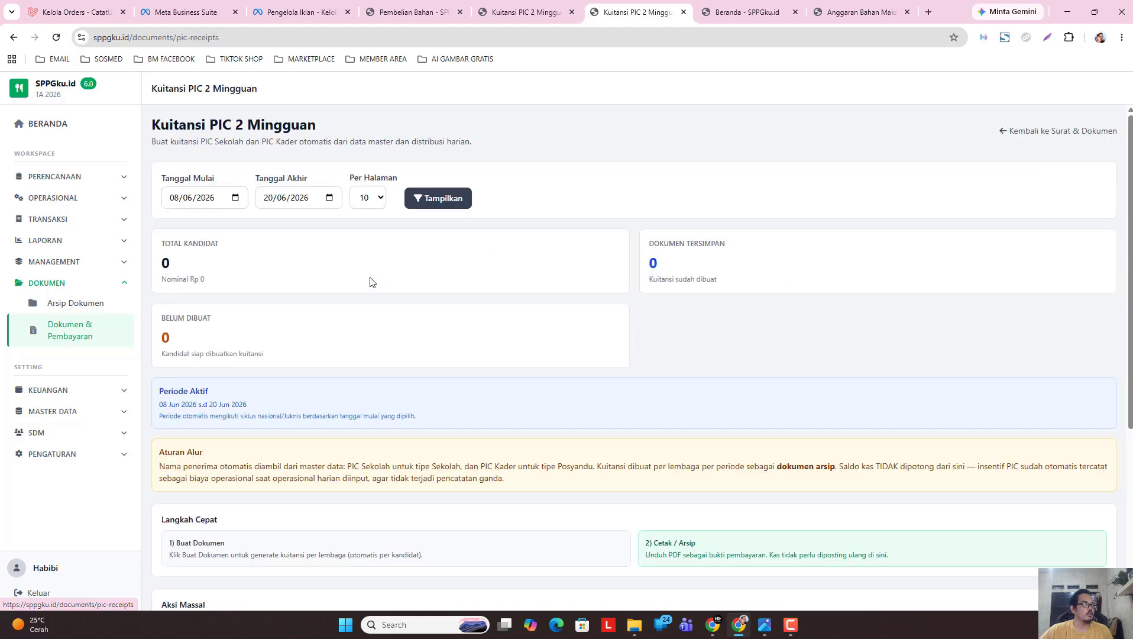
Set the period to 11/05/2026–23/05/2026 and display the four saved receipts.
{"action": "left_click", "coordinate": [235, 197]}
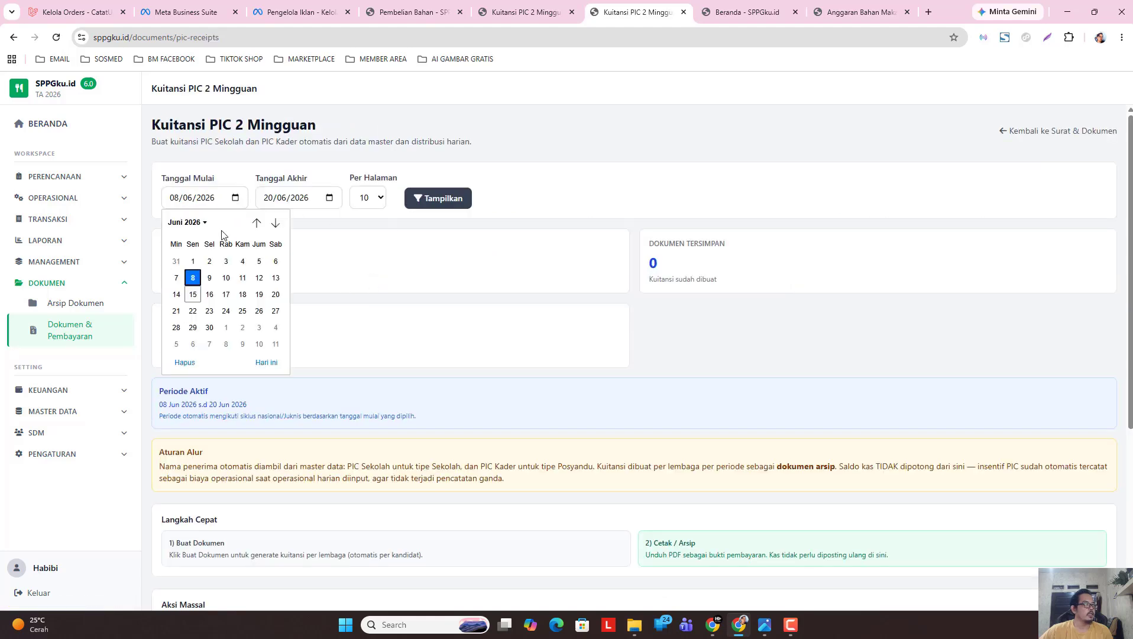
{"action": "left_click", "coordinate": [183, 222]}
{"action": "left_click", "coordinate": [187, 278]}
{"action": "left_click", "coordinate": [193, 294]}
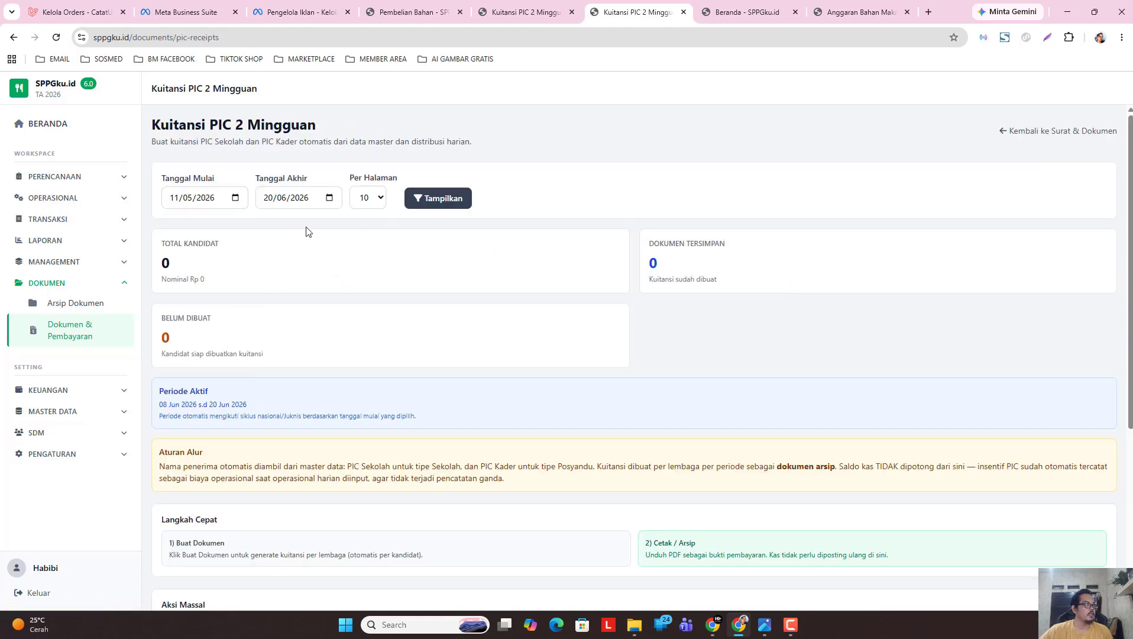
{"action": "left_click", "coordinate": [329, 198]}
{"action": "left_click", "coordinate": [278, 222]}
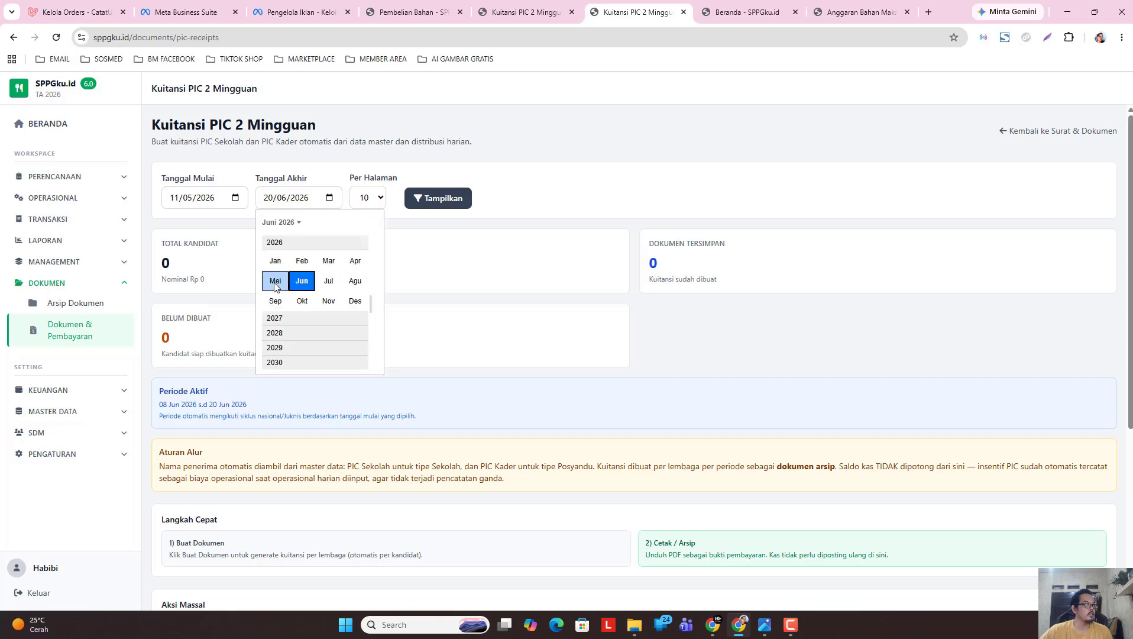
{"action": "left_click", "coordinate": [279, 281]}
{"action": "left_click", "coordinate": [370, 311]}
{"action": "left_click", "coordinate": [440, 197]}
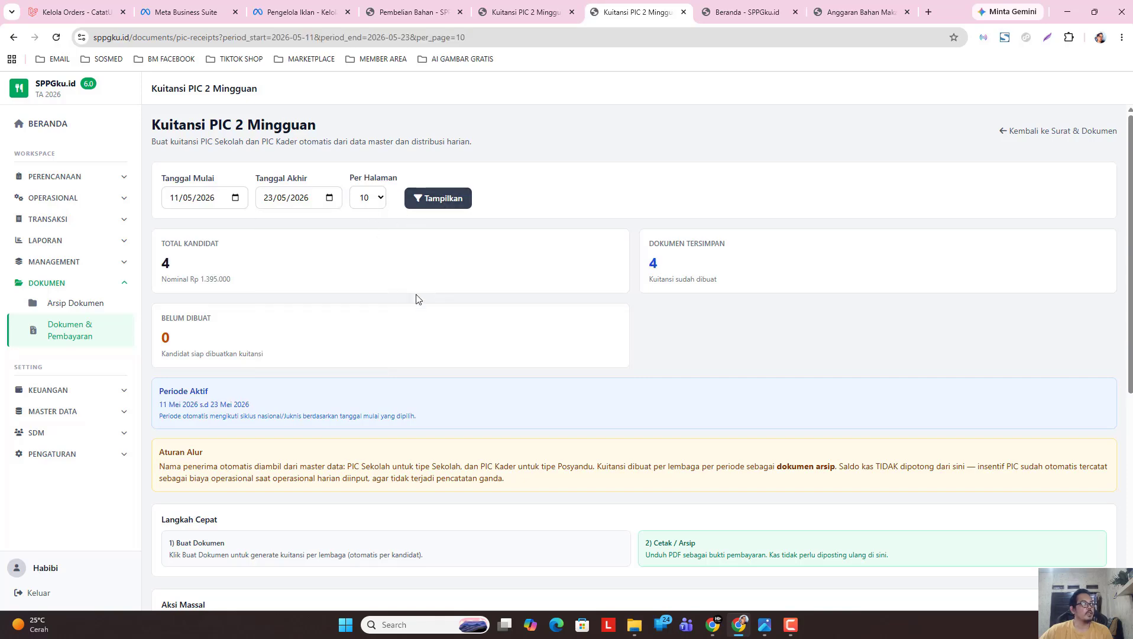
{"action": "scroll", "coordinate": [544, 405], "scroll_direction": "down", "scroll_amount": 6}
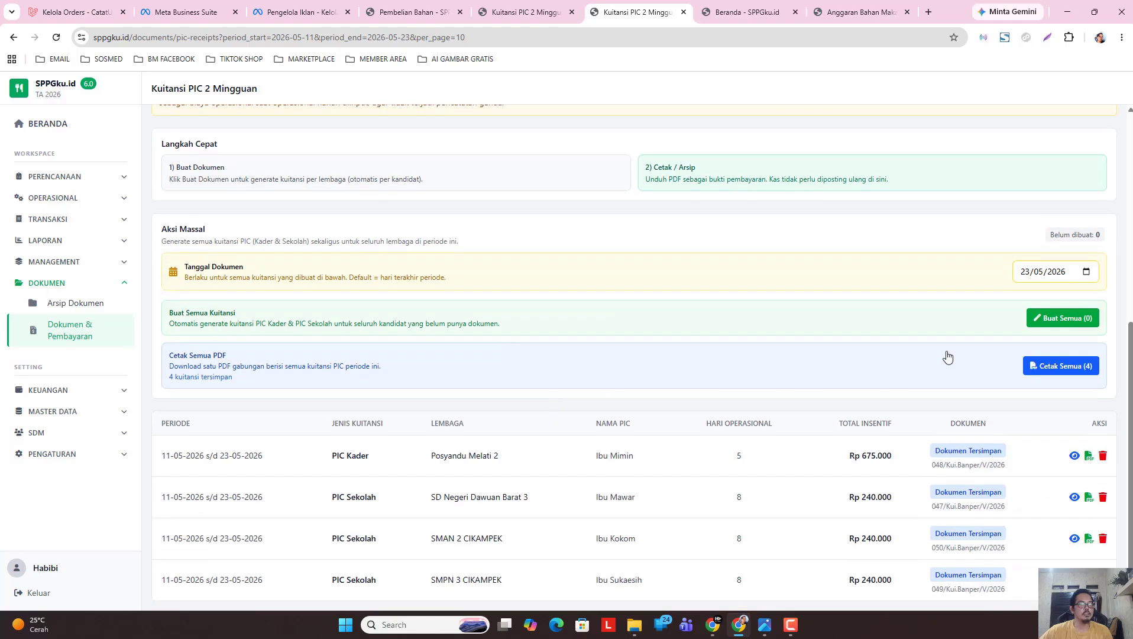
Download all four PIC receipts dated 23/05/2026 as one PDF and review it.
{"action": "left_click", "coordinate": [1086, 272]}
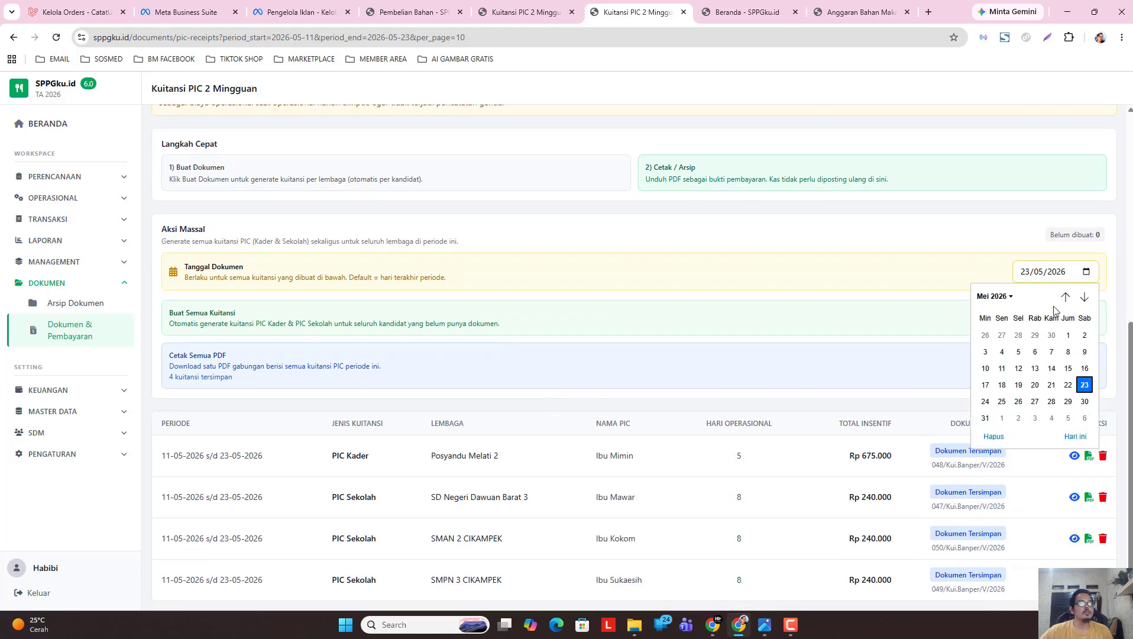
{"action": "left_click", "coordinate": [1084, 385]}
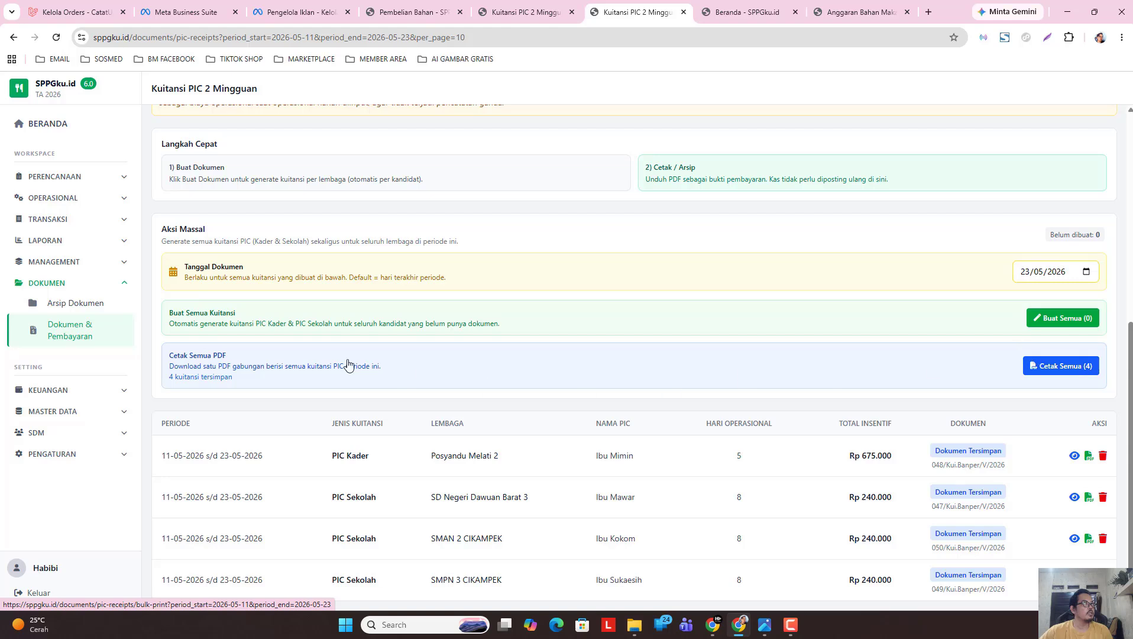
{"action": "left_click", "coordinate": [1064, 379]}
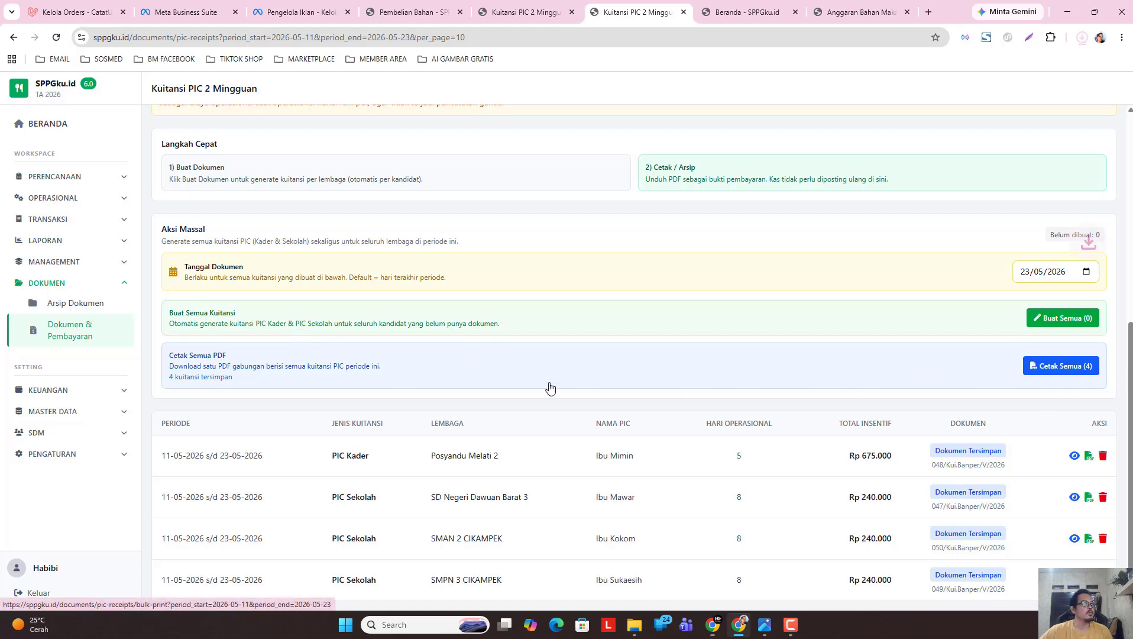
{"action": "left_click", "coordinate": [958, 75]}
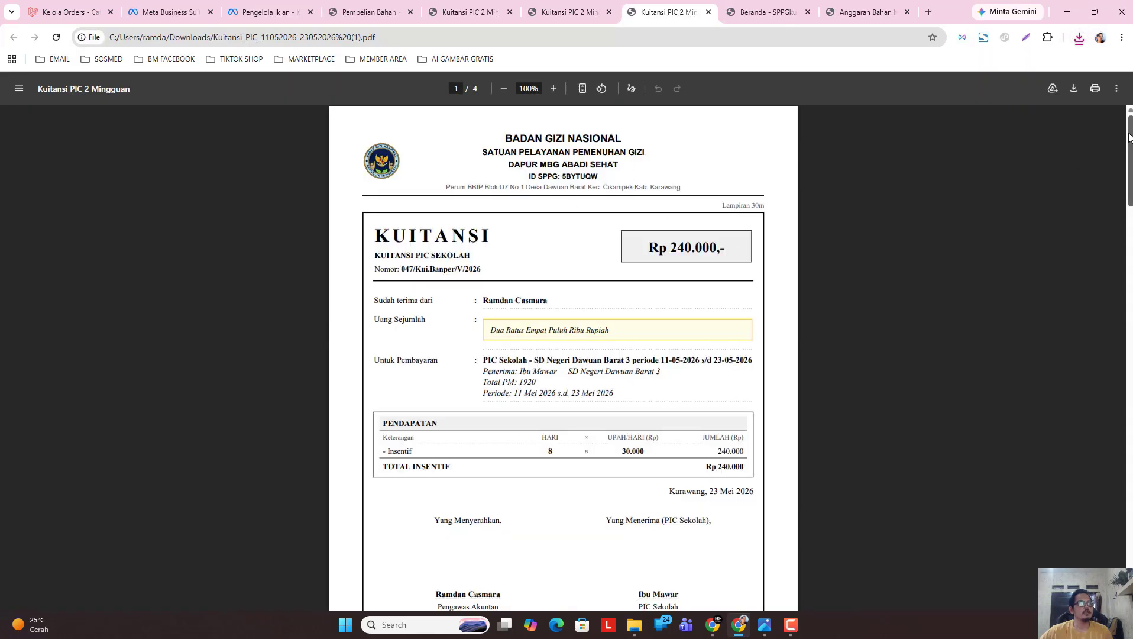
{"action": "left_click_drag", "start_coordinate": [1130, 140], "coordinate": [1130, 520]}
Return to the PIC receipts page and look through the receipt list.
{"action": "left_click", "coordinate": [584, 13]}
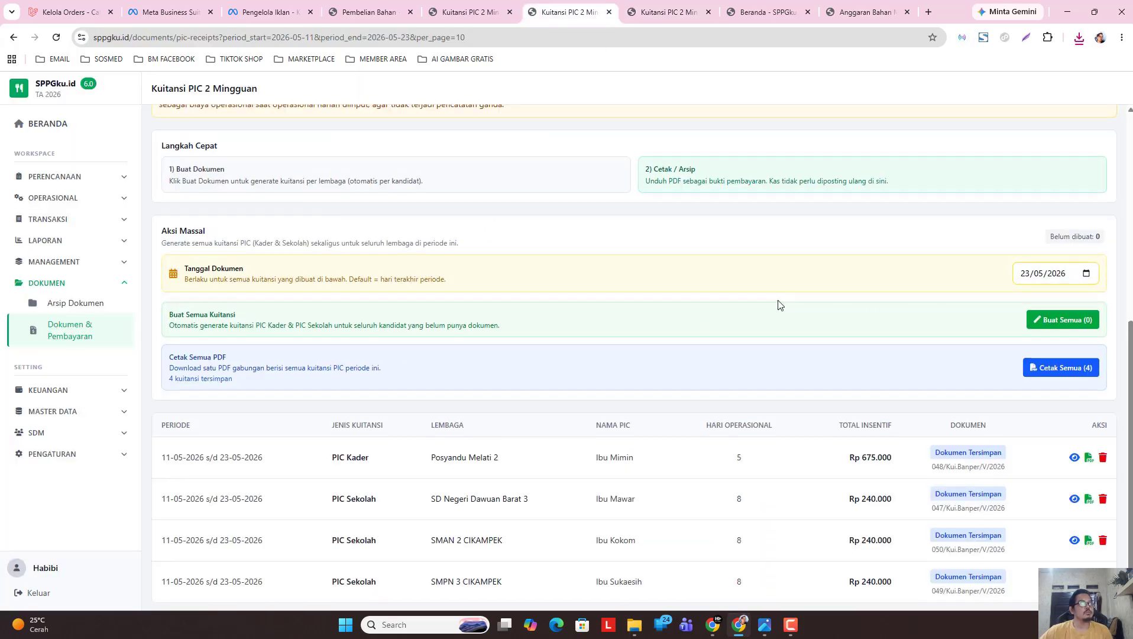
{"action": "scroll", "coordinate": [651, 296], "scroll_direction": "up", "scroll_amount": 2}
{"action": "scroll", "coordinate": [281, 278], "scroll_direction": "down", "scroll_amount": 1}
{"action": "scroll", "coordinate": [272, 231], "scroll_direction": "up", "scroll_amount": 3}
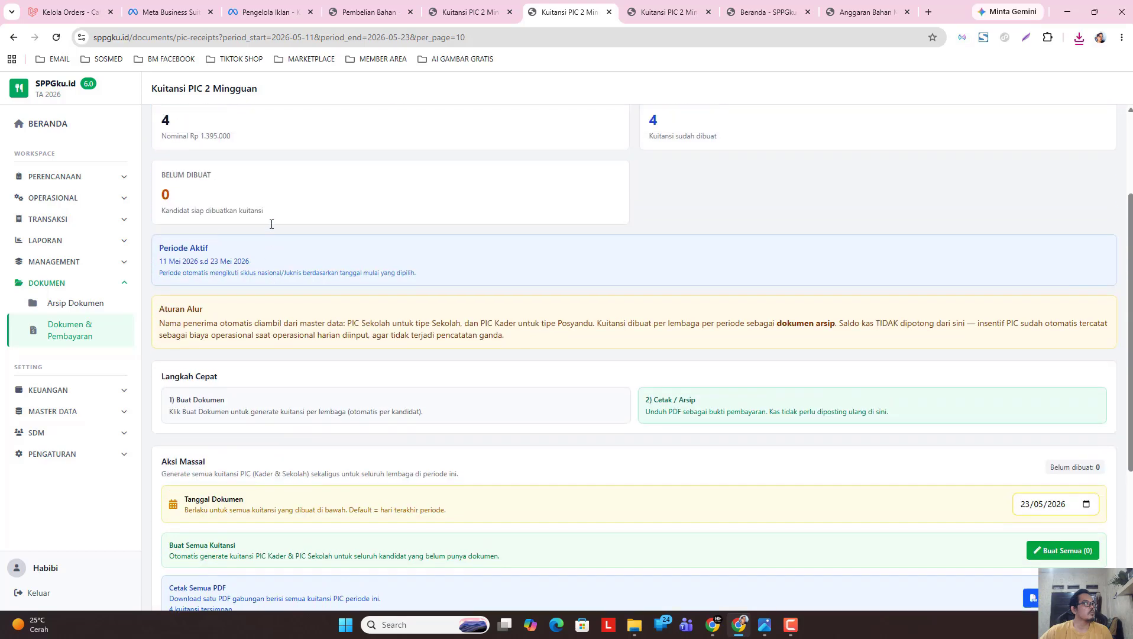
{"action": "scroll", "coordinate": [270, 223], "scroll_direction": "down", "scroll_amount": 3}
{"action": "scroll", "coordinate": [423, 210], "scroll_direction": "up", "scroll_amount": 4}
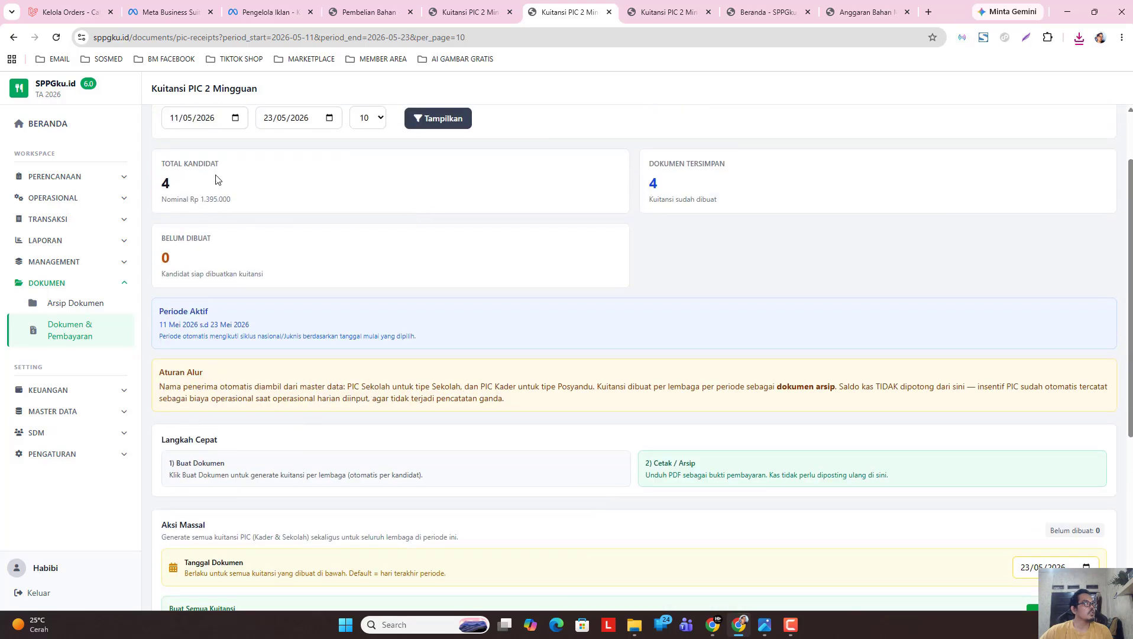
{"action": "scroll", "coordinate": [791, 452], "scroll_direction": "down", "scroll_amount": 4}
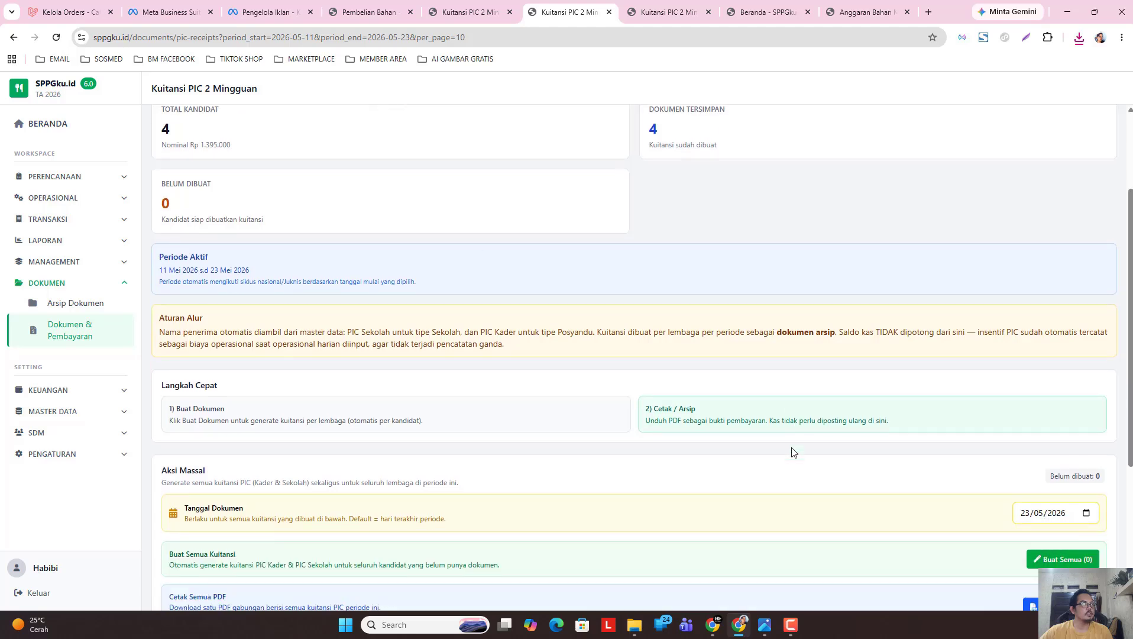
{"action": "scroll", "coordinate": [832, 450], "scroll_direction": "down", "scroll_amount": 1}
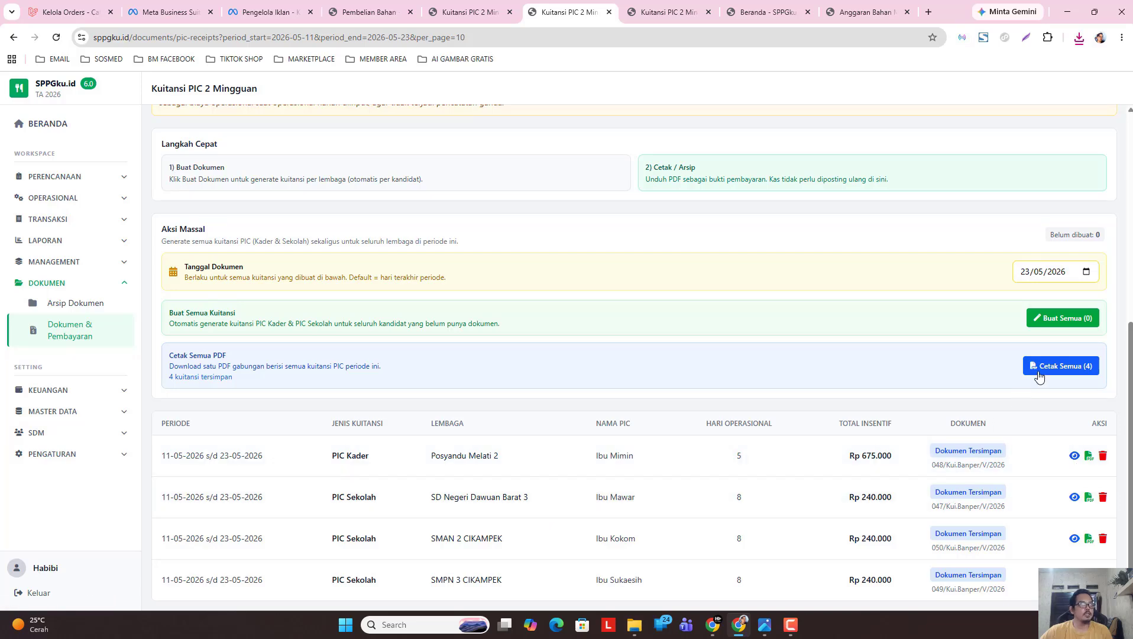
{"action": "scroll", "coordinate": [929, 355], "scroll_direction": "up", "scroll_amount": 1}
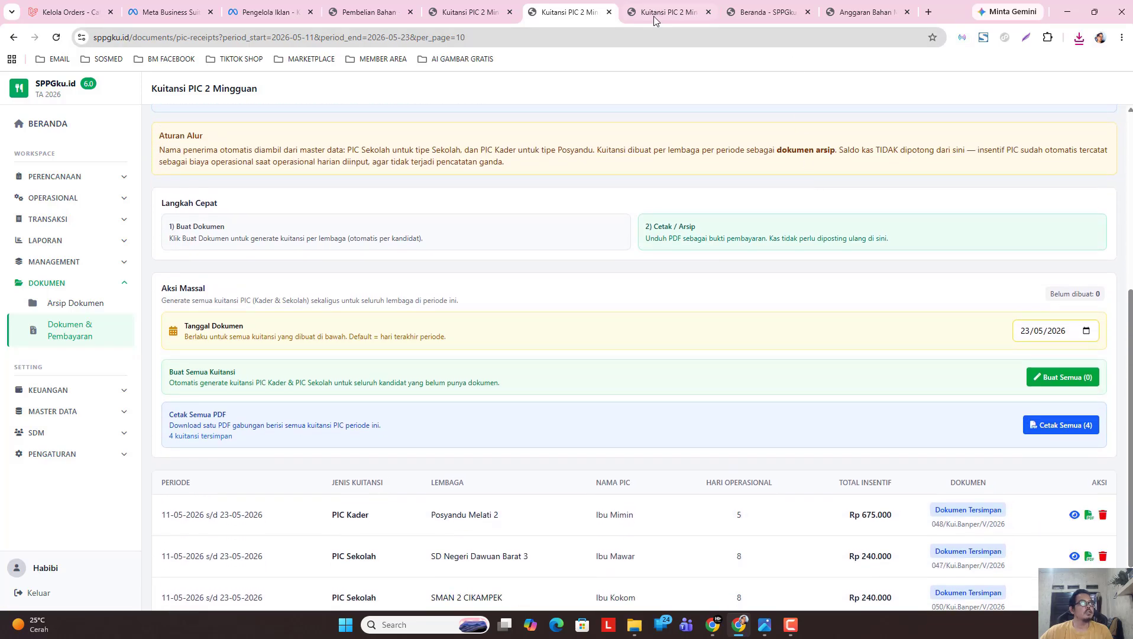
Recheck the receipt PDF, then go to the Dokumen & Pembayaran overview.
{"action": "left_click", "coordinate": [655, 13]}
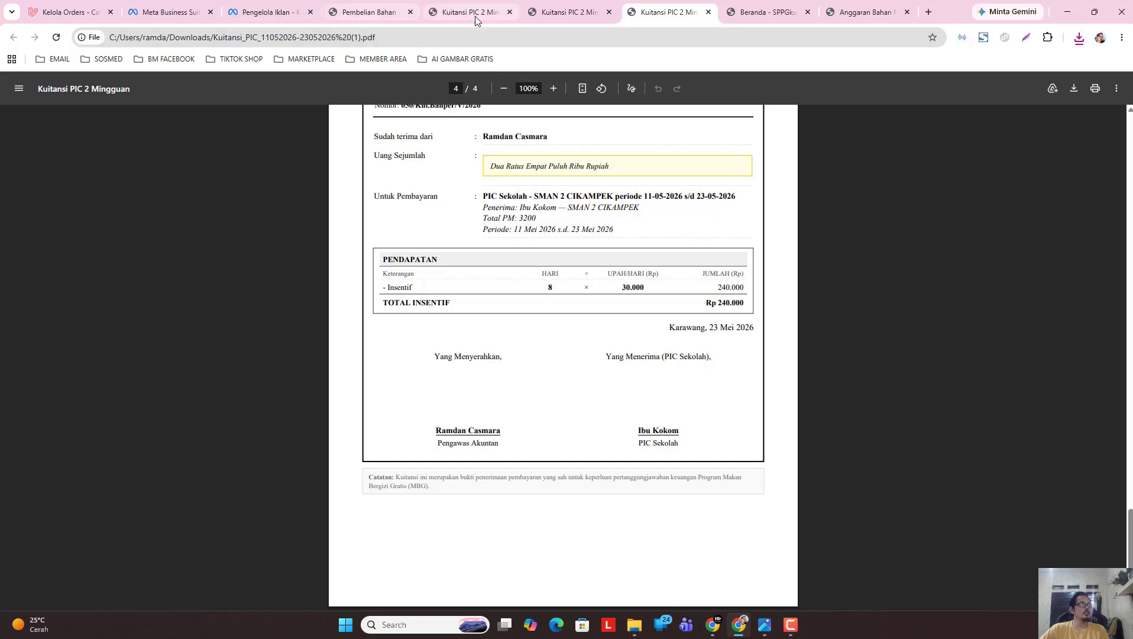
{"action": "left_click", "coordinate": [456, 15]}
{"action": "scroll", "coordinate": [398, 233], "scroll_direction": "up", "scroll_amount": 5}
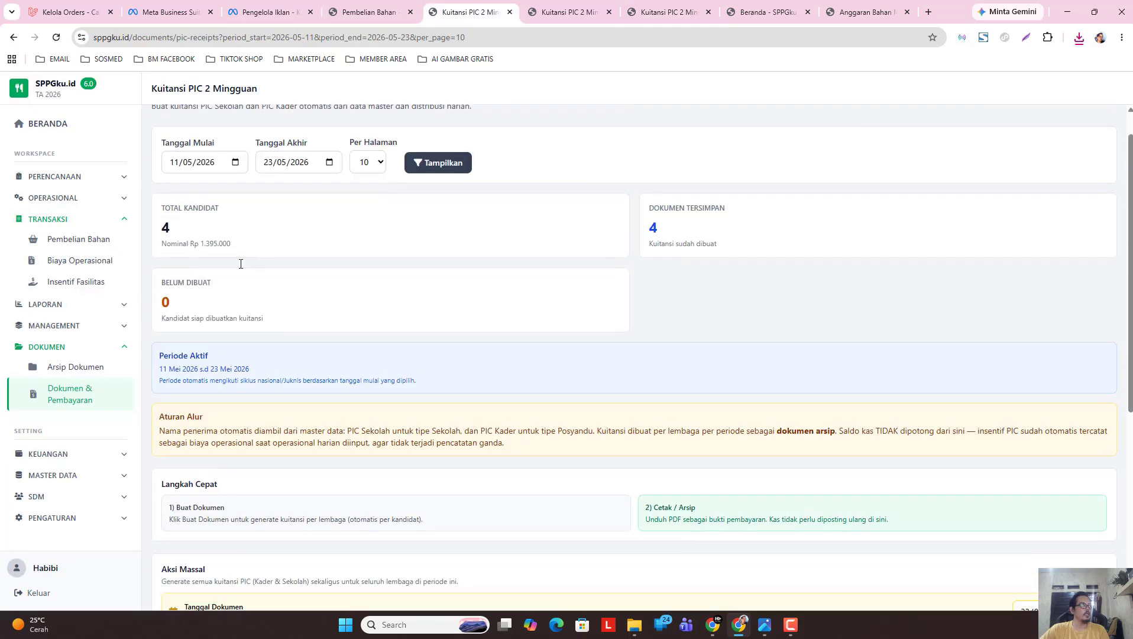
{"action": "scroll", "coordinate": [220, 255], "scroll_direction": "up", "scroll_amount": 2}
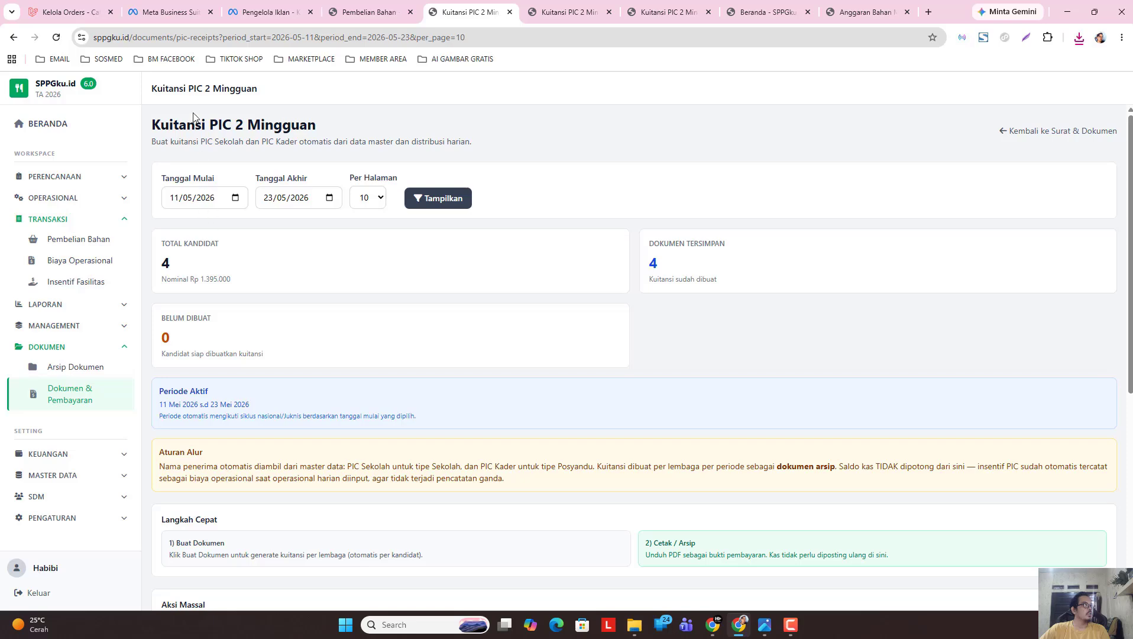
{"action": "left_click", "coordinate": [74, 405]}
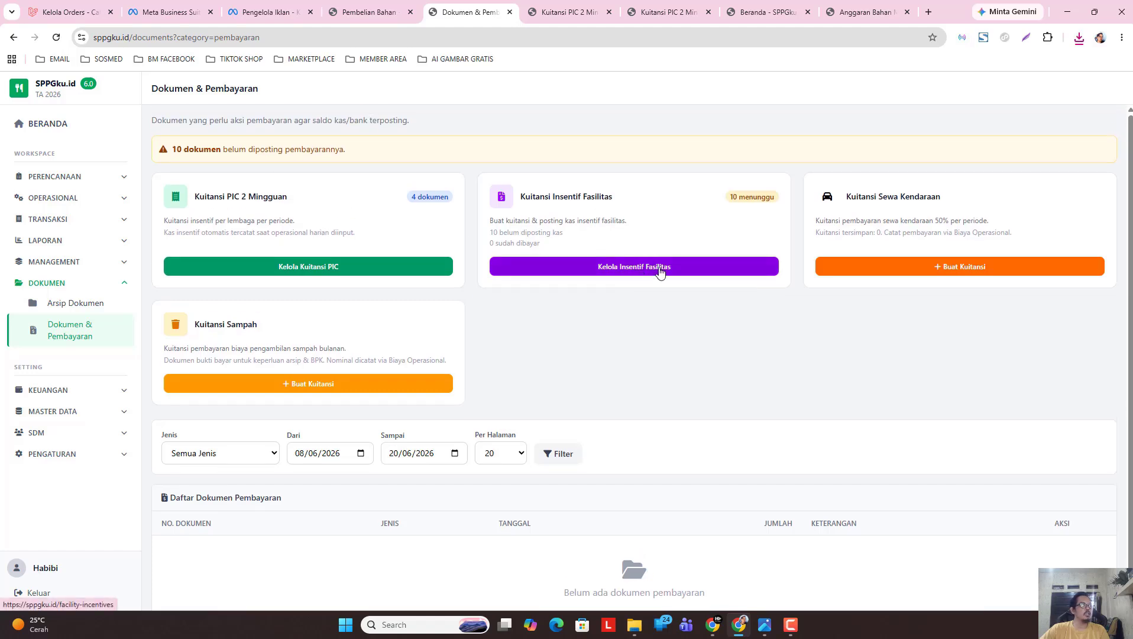
Open Insentif Fasilitas, glance at Biaya Operasional, and browse the incentive payments list.
{"action": "left_click", "coordinate": [63, 220]}
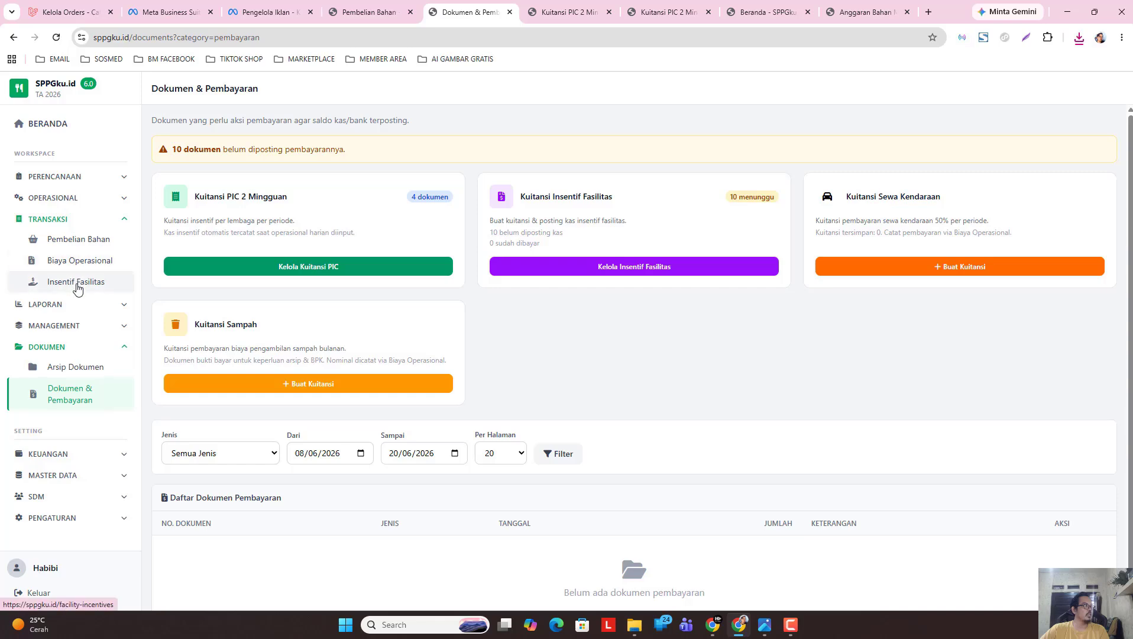
{"action": "left_click", "coordinate": [77, 285]}
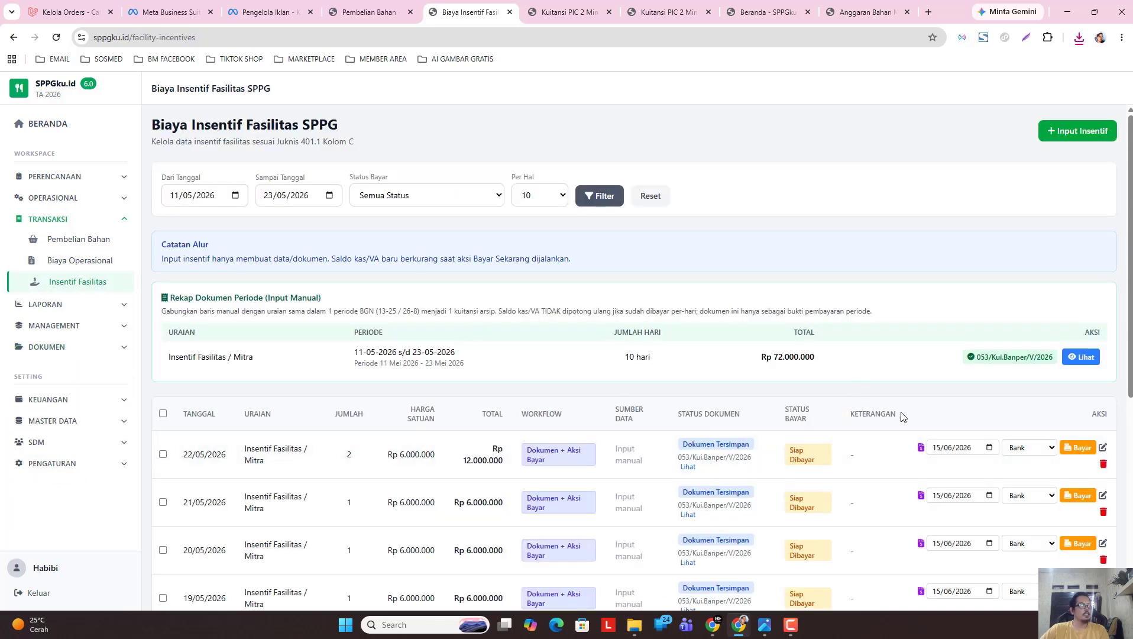
{"action": "scroll", "coordinate": [903, 417], "scroll_direction": "down", "scroll_amount": 3}
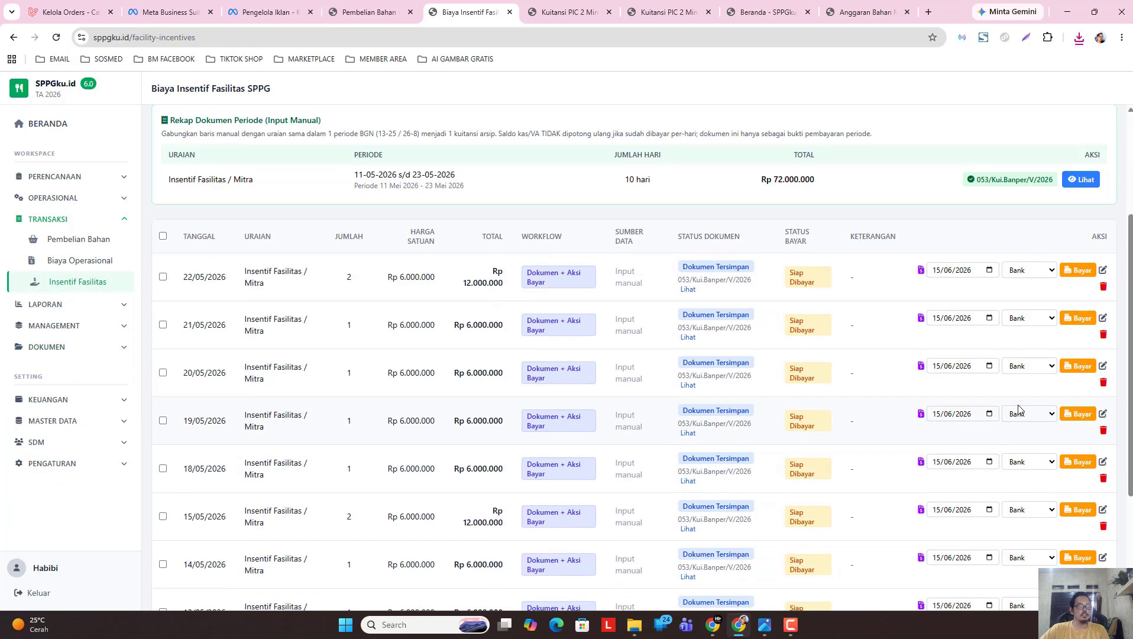
{"action": "left_click", "coordinate": [83, 262]}
{"action": "left_click", "coordinate": [175, 320]}
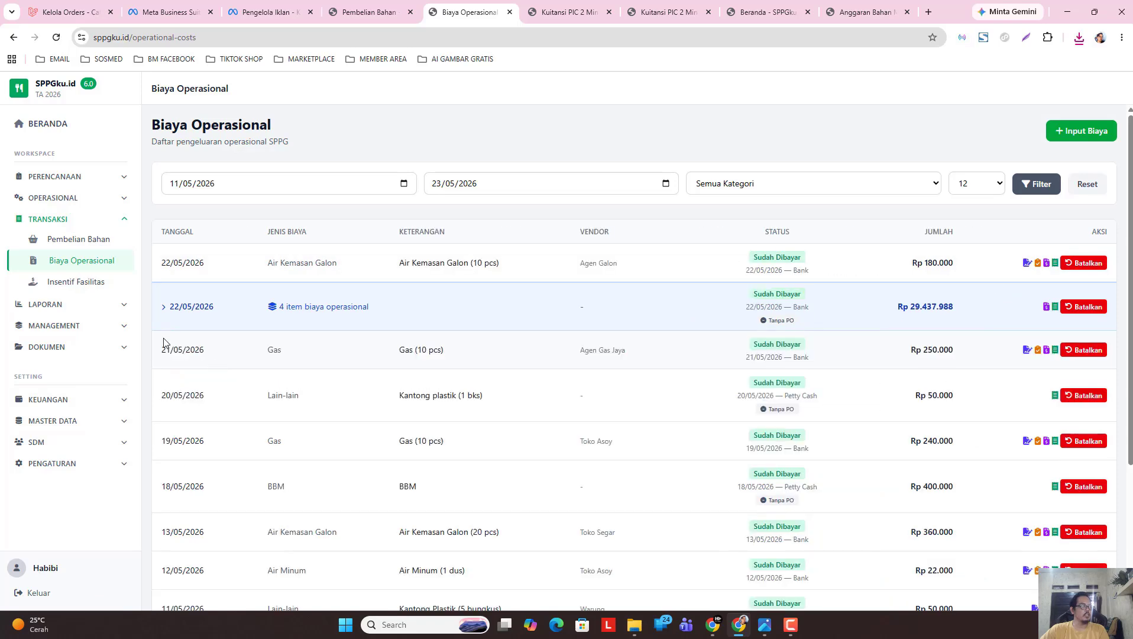
{"action": "left_click", "coordinate": [86, 283]}
{"action": "scroll", "coordinate": [817, 410], "scroll_direction": "down", "scroll_amount": 1}
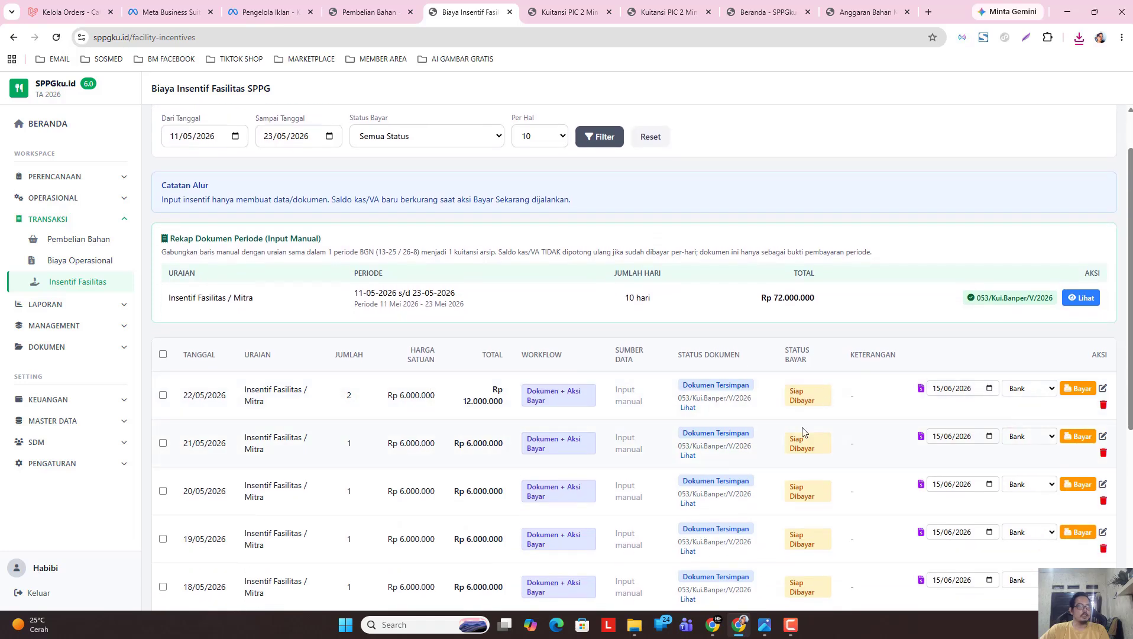
{"action": "scroll", "coordinate": [827, 428], "scroll_direction": "down", "scroll_amount": 2}
{"action": "scroll", "coordinate": [863, 426], "scroll_direction": "up", "scroll_amount": 1}
{"action": "scroll", "coordinate": [865, 427], "scroll_direction": "down", "scroll_amount": 3}
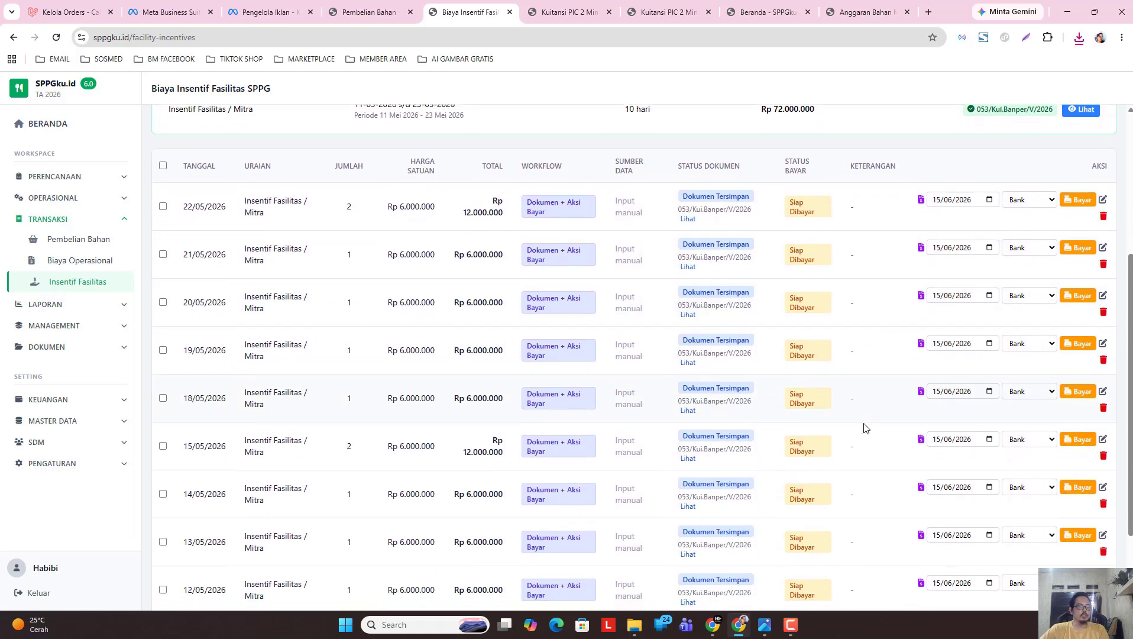
{"action": "scroll", "coordinate": [863, 427], "scroll_direction": "down", "scroll_amount": 2}
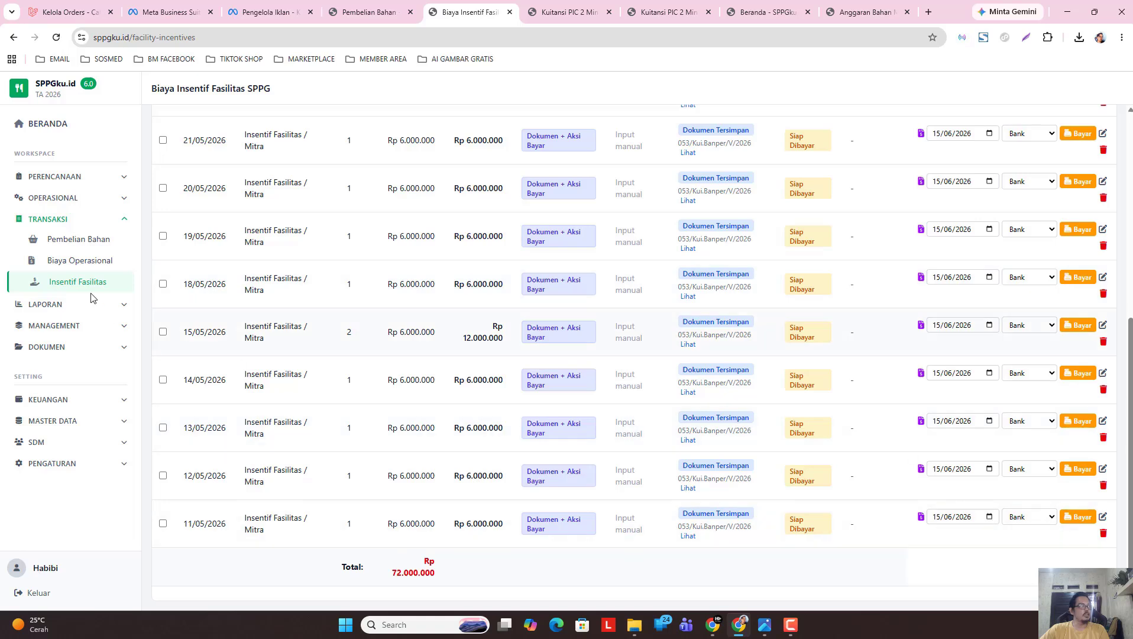
From Dokumen & Pembayaran, open Kelola Insentif Fasilitas showing the Rp 72.000.000 rows.
{"action": "left_click", "coordinate": [78, 349]}
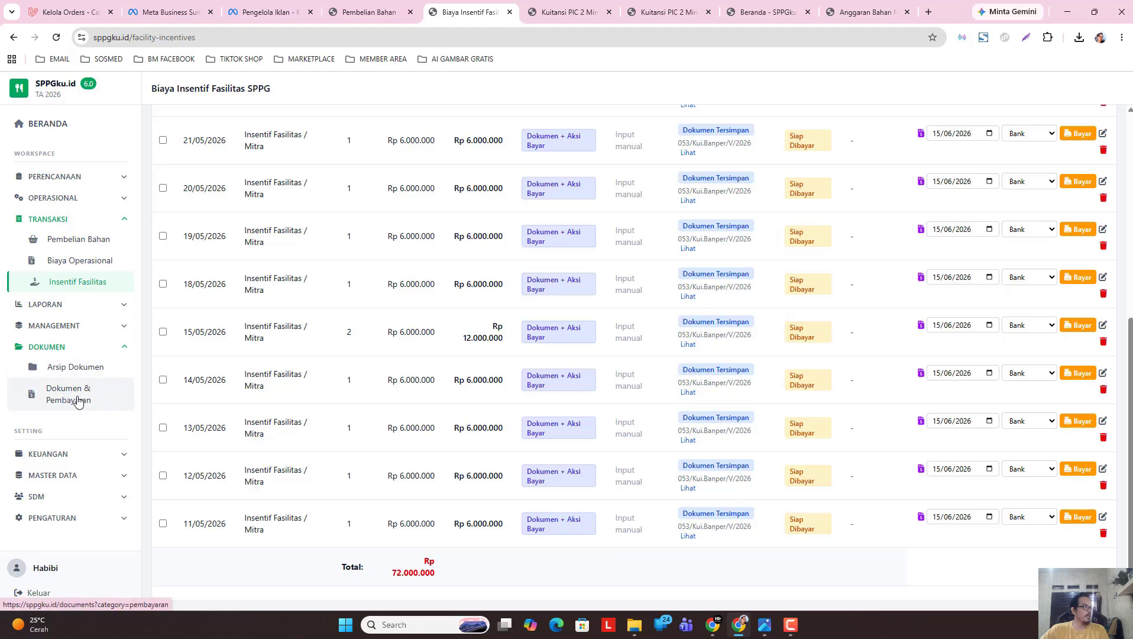
{"action": "left_click", "coordinate": [77, 397]}
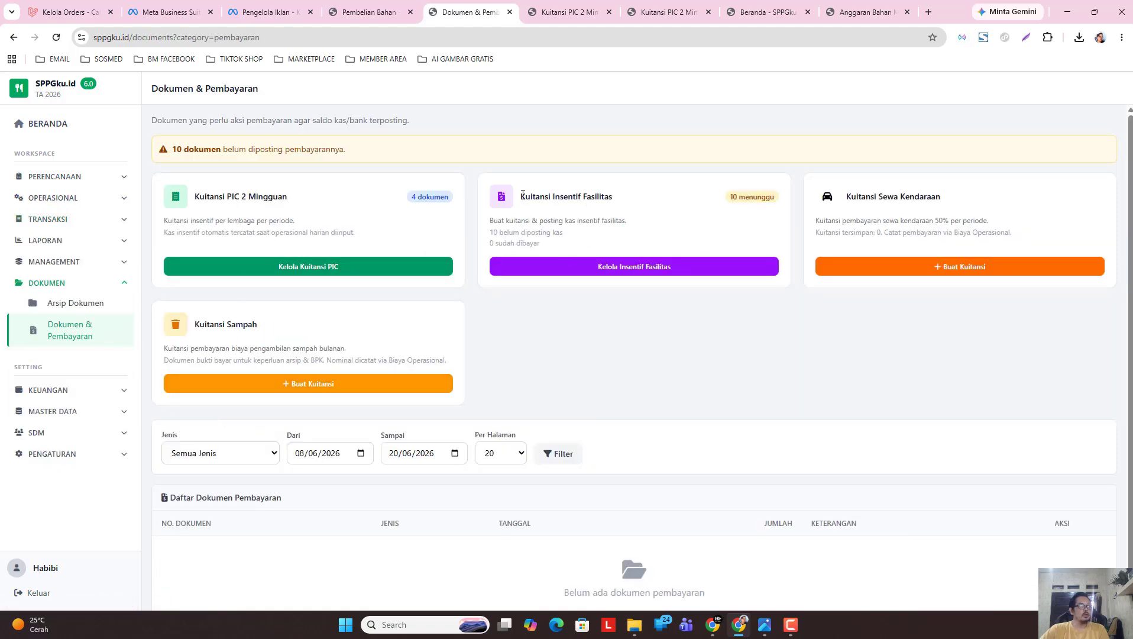
{"action": "left_click_drag", "start_coordinate": [523, 194], "coordinate": [626, 202]}
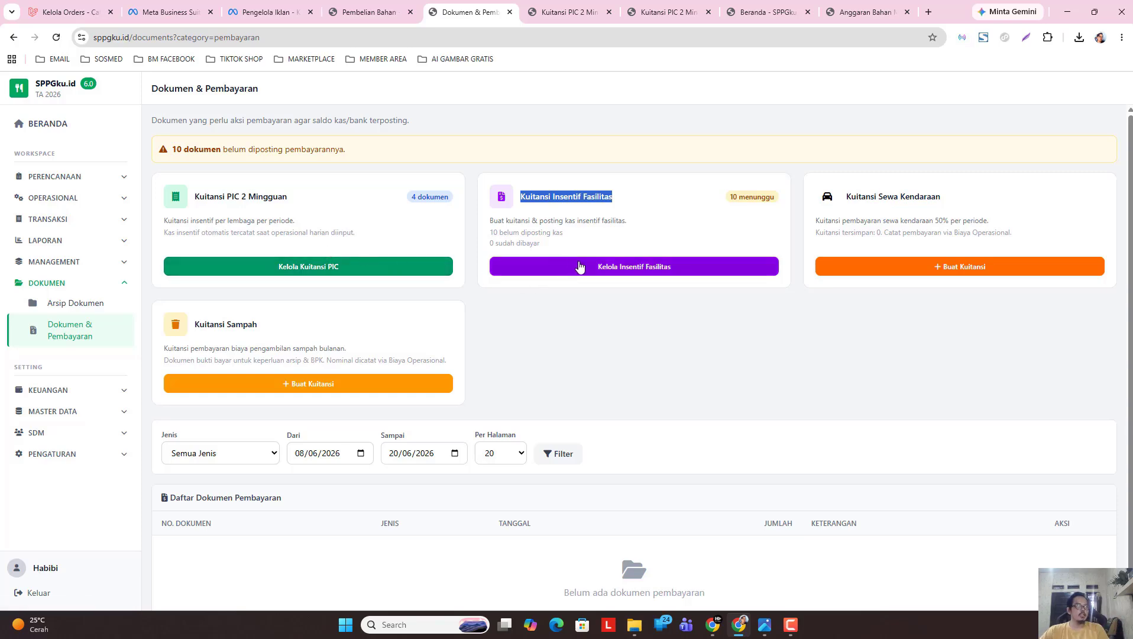
{"action": "left_click", "coordinate": [620, 306]}
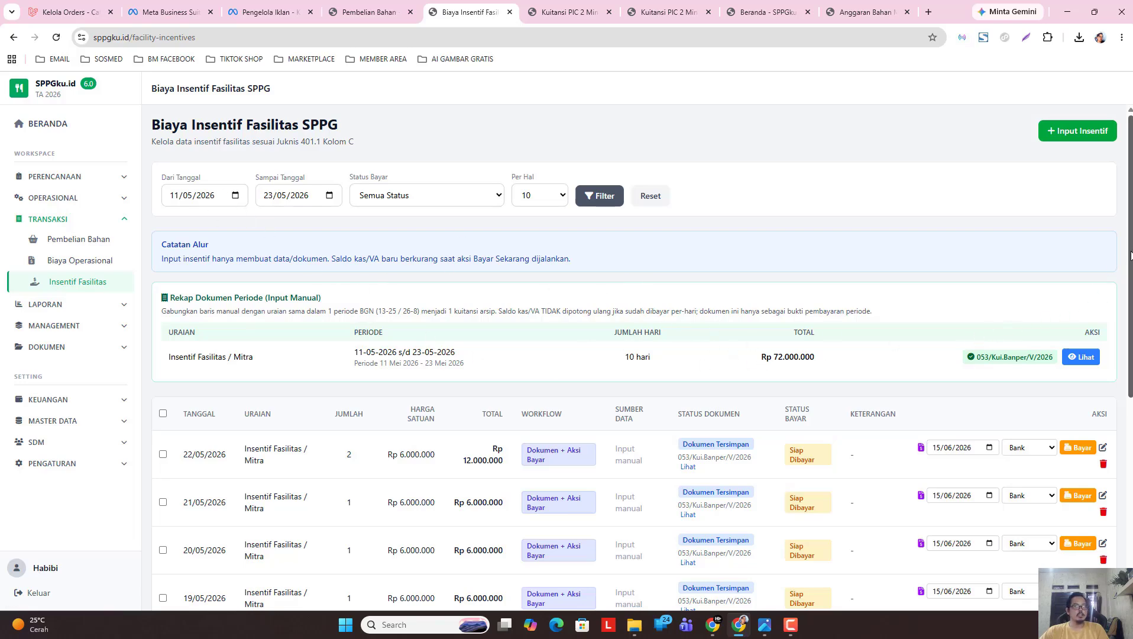
{"action": "left_click_drag", "start_coordinate": [1130, 266], "coordinate": [1130, 430]}
{"action": "scroll", "coordinate": [1130, 430], "scroll_direction": "up", "scroll_amount": 5}
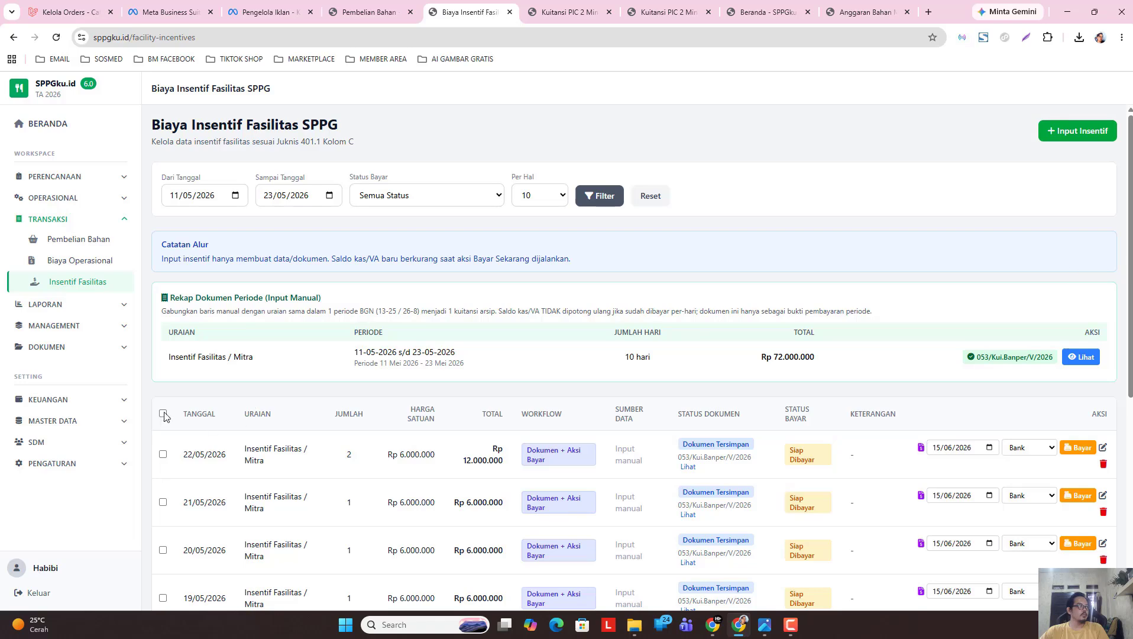
Change the payment date to 22/05/2026 for the 11/05, 12/05, 13/05 and 14/05 rows.
{"action": "scroll", "coordinate": [1128, 272], "scroll_direction": "down", "scroll_amount": 3}
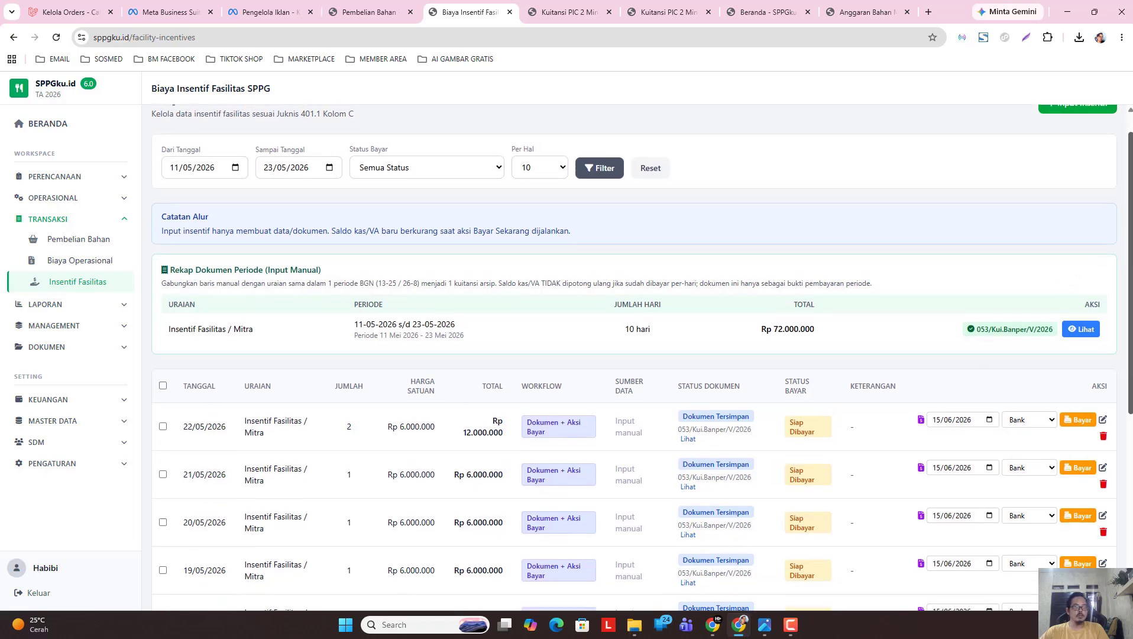
{"action": "scroll", "coordinate": [1128, 272], "scroll_direction": "down", "scroll_amount": 4}
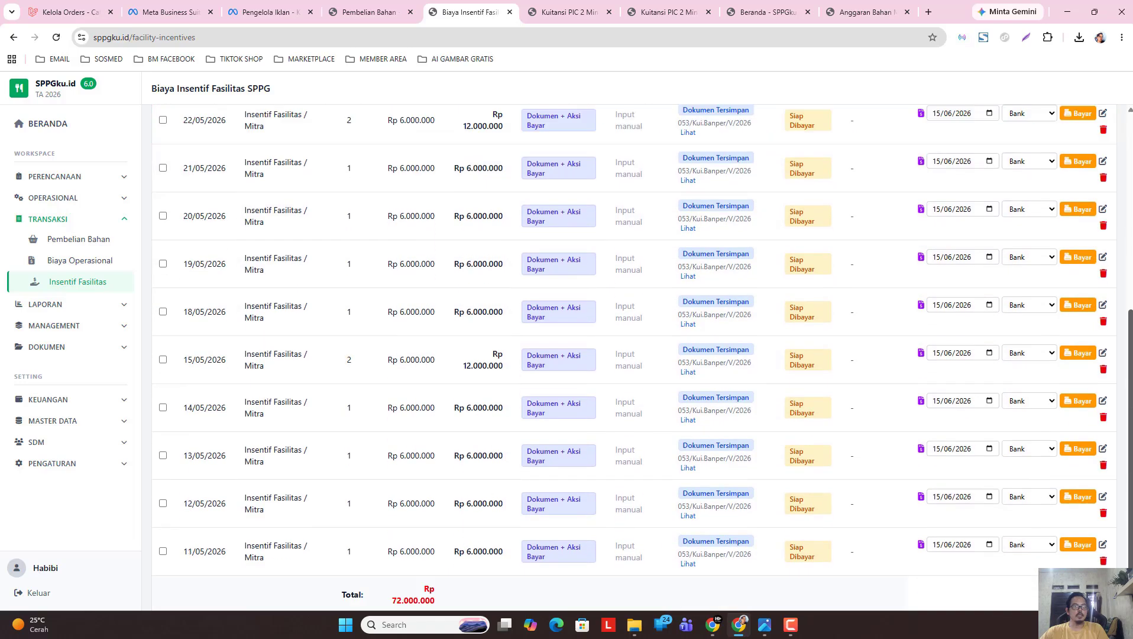
{"action": "left_click", "coordinate": [990, 518]}
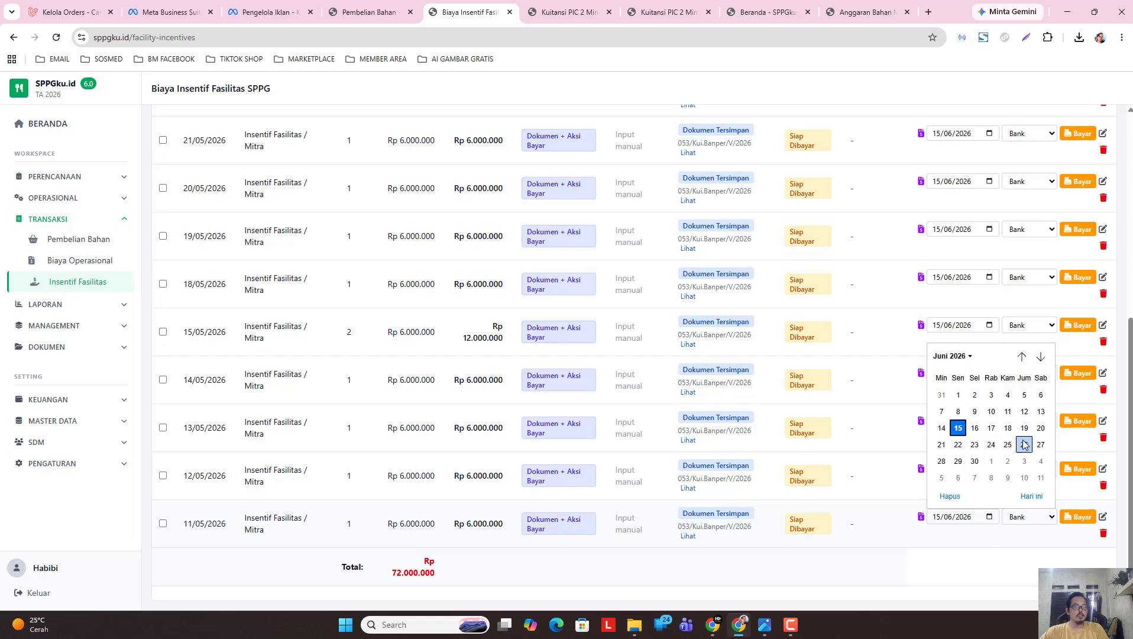
{"action": "left_click", "coordinate": [952, 356]}
{"action": "left_click", "coordinate": [944, 412]}
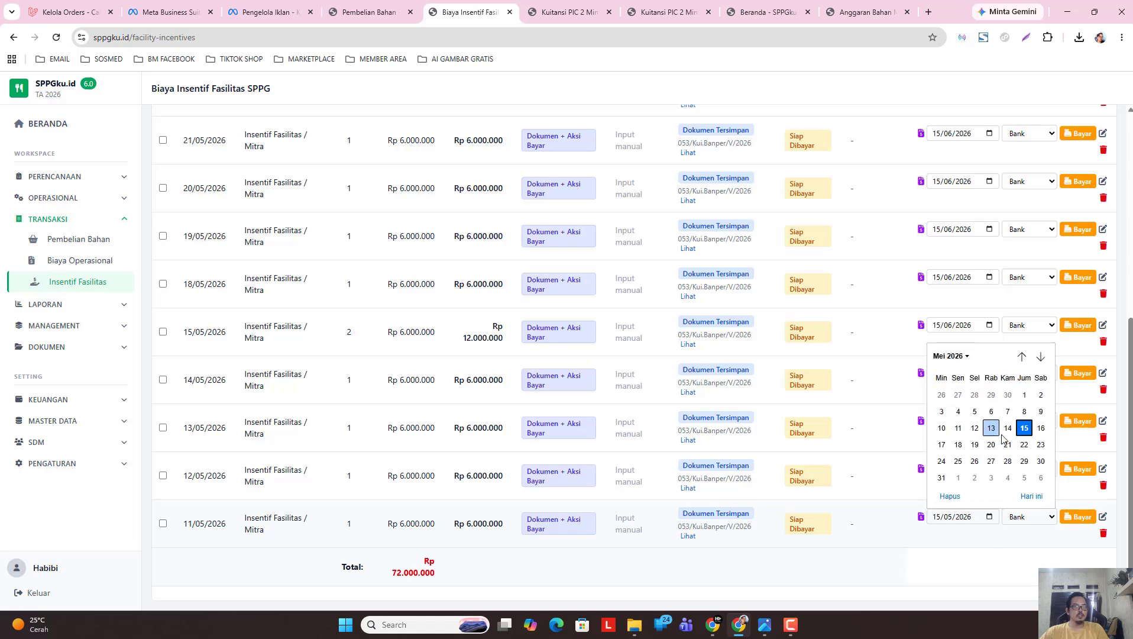
{"action": "left_click", "coordinate": [1025, 444]}
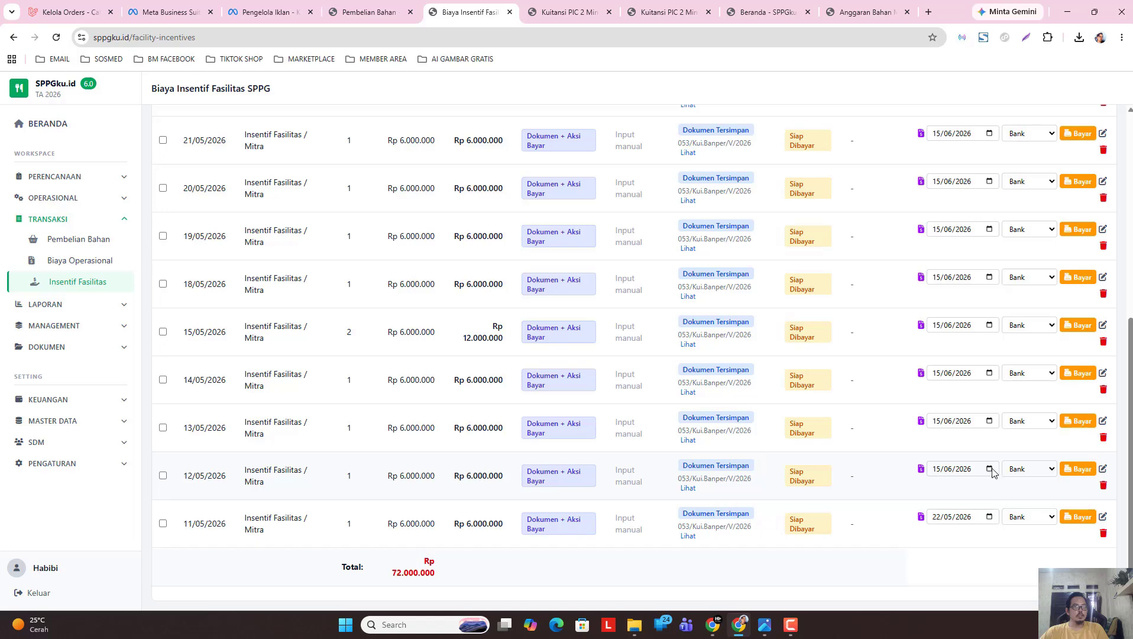
{"action": "left_click", "coordinate": [992, 470]}
{"action": "left_click", "coordinate": [950, 308]}
{"action": "left_click", "coordinate": [945, 366]}
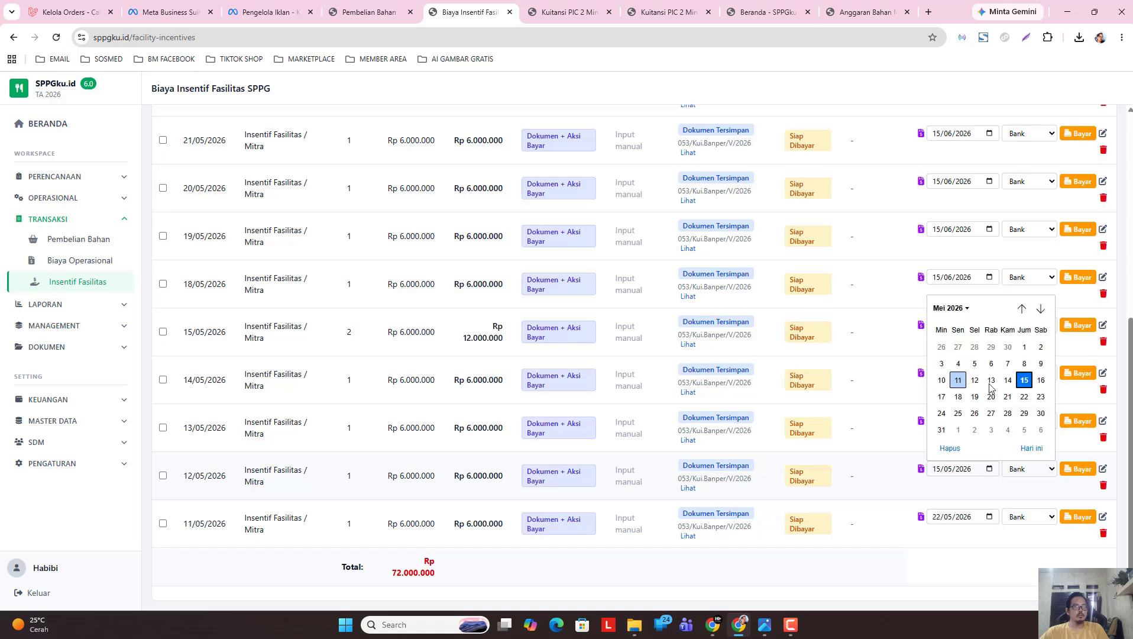
{"action": "left_click", "coordinate": [1025, 397]}
{"action": "left_click", "coordinate": [989, 421]}
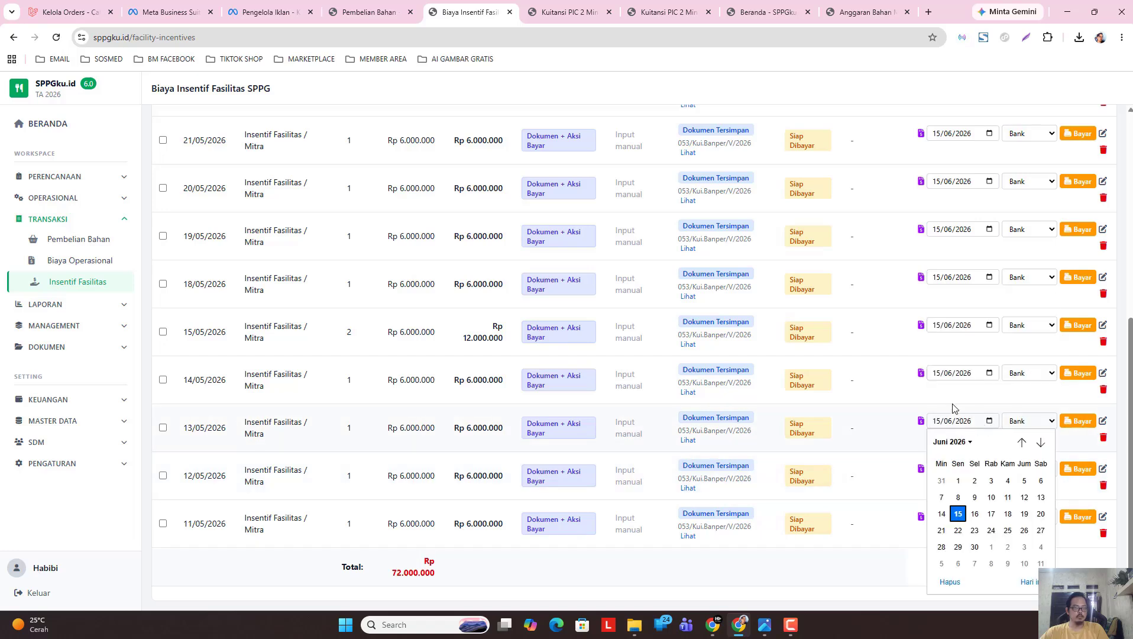
{"action": "left_click", "coordinate": [951, 442]}
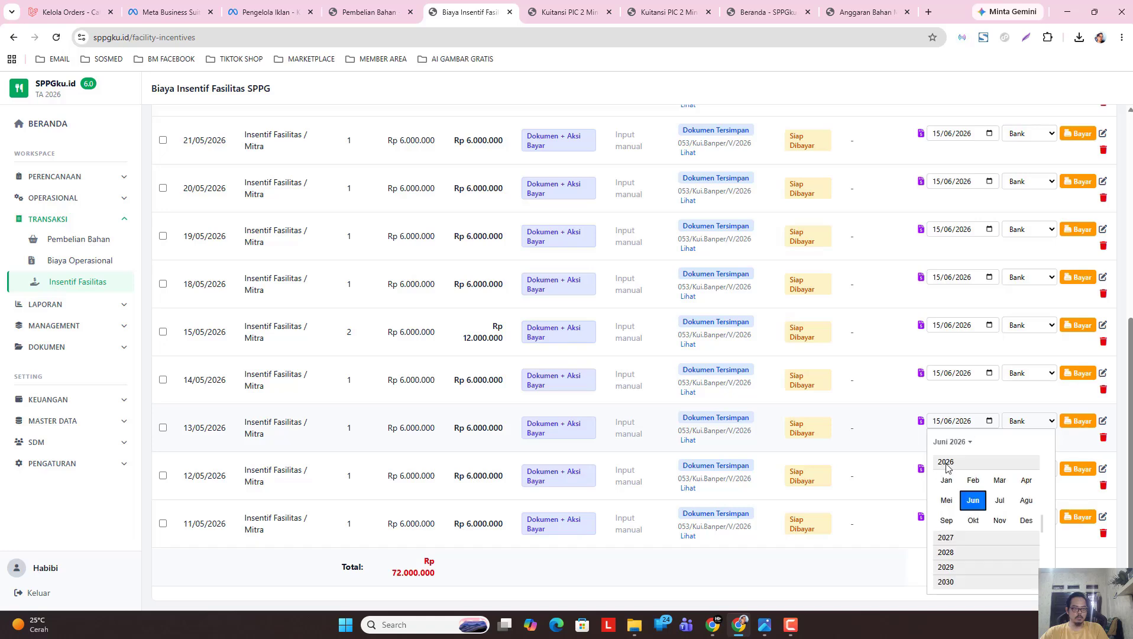
{"action": "left_click", "coordinate": [947, 500]}
{"action": "left_click", "coordinate": [1021, 531]}
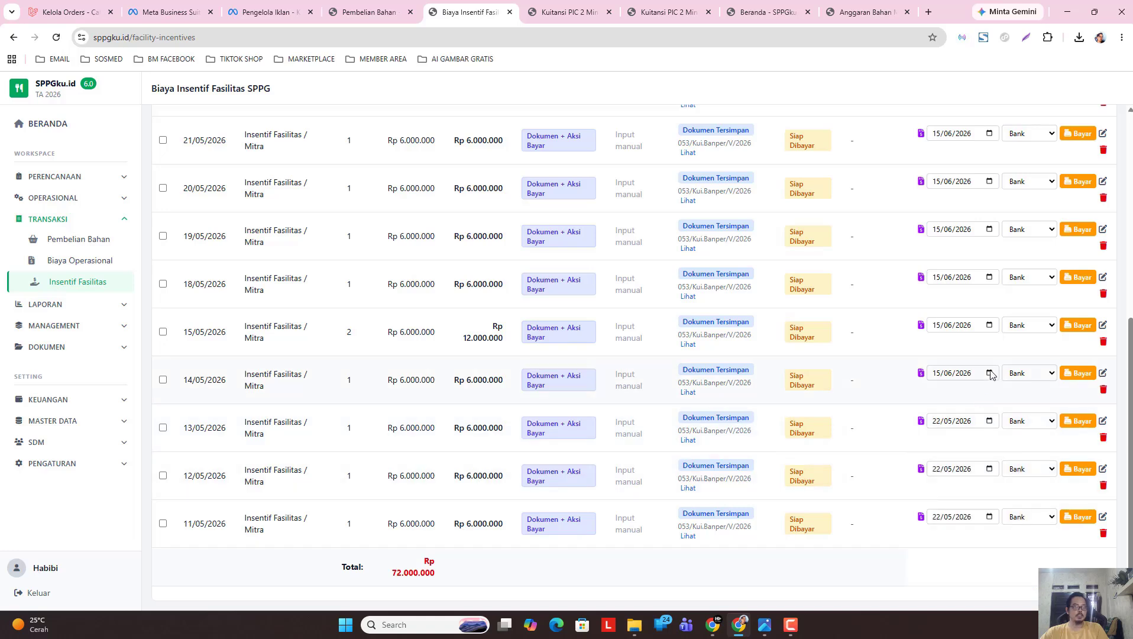
{"action": "left_click", "coordinate": [989, 372]}
{"action": "left_click", "coordinate": [952, 394]}
{"action": "left_click", "coordinate": [945, 453]}
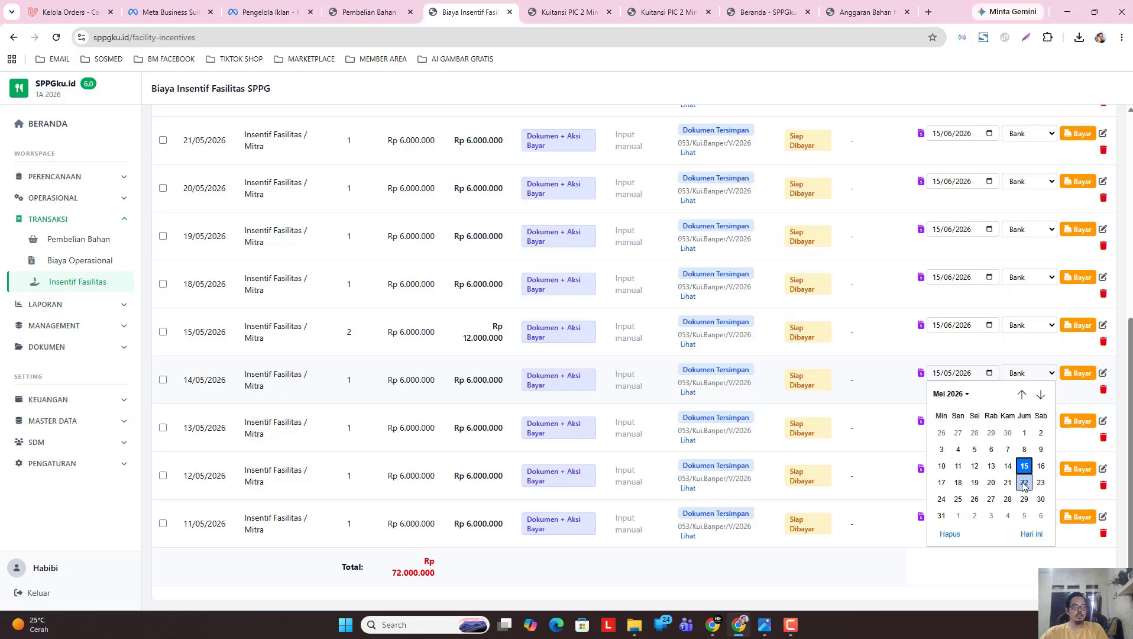
{"action": "left_click", "coordinate": [1023, 486]}
Change the payment date to 22/05/2026 for the 15/05, 18/05 and 19/05 rows.
{"action": "scroll", "coordinate": [979, 383], "scroll_direction": "up", "scroll_amount": 1}
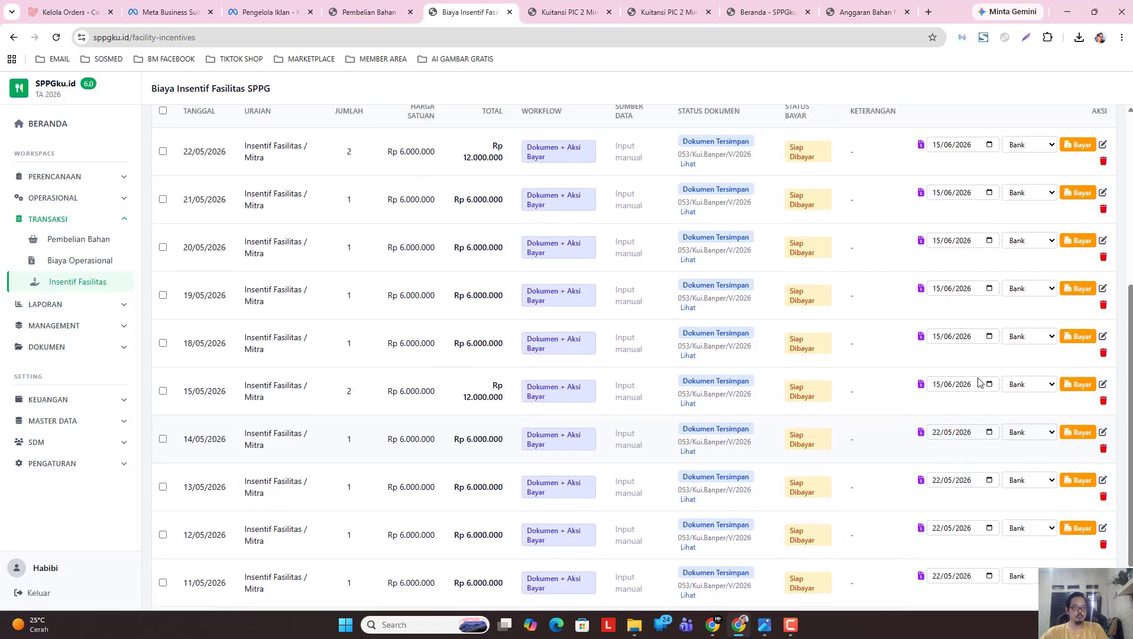
{"action": "left_click", "coordinate": [988, 385]}
{"action": "left_click", "coordinate": [950, 405]}
{"action": "left_click", "coordinate": [945, 463]}
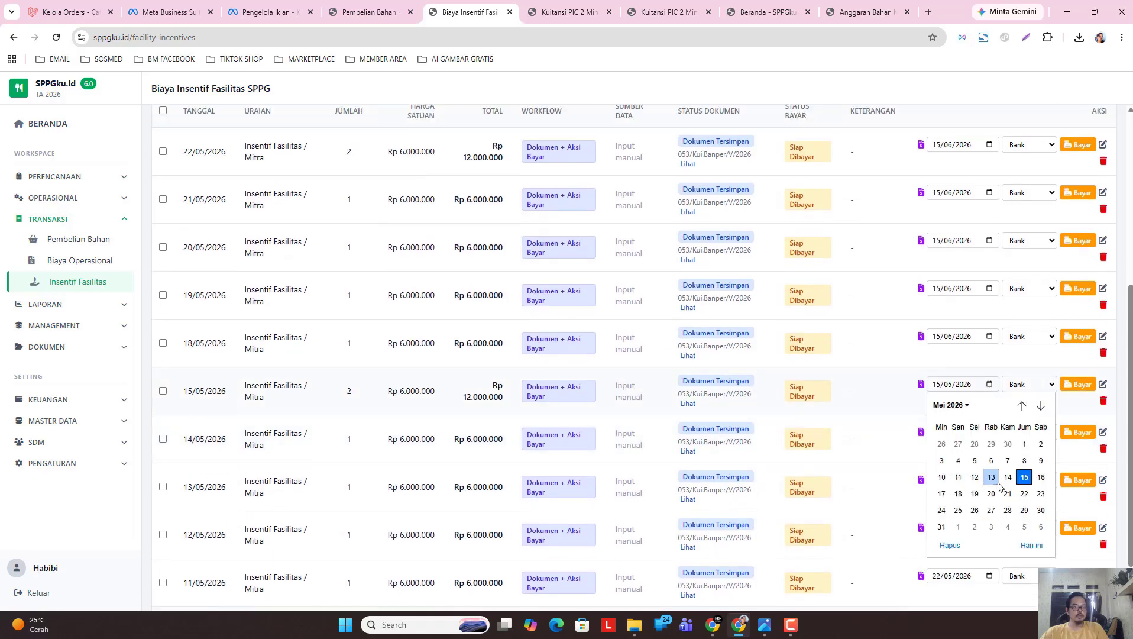
{"action": "left_click", "coordinate": [1023, 494]}
{"action": "scroll", "coordinate": [956, 396], "scroll_direction": "up", "scroll_amount": 1}
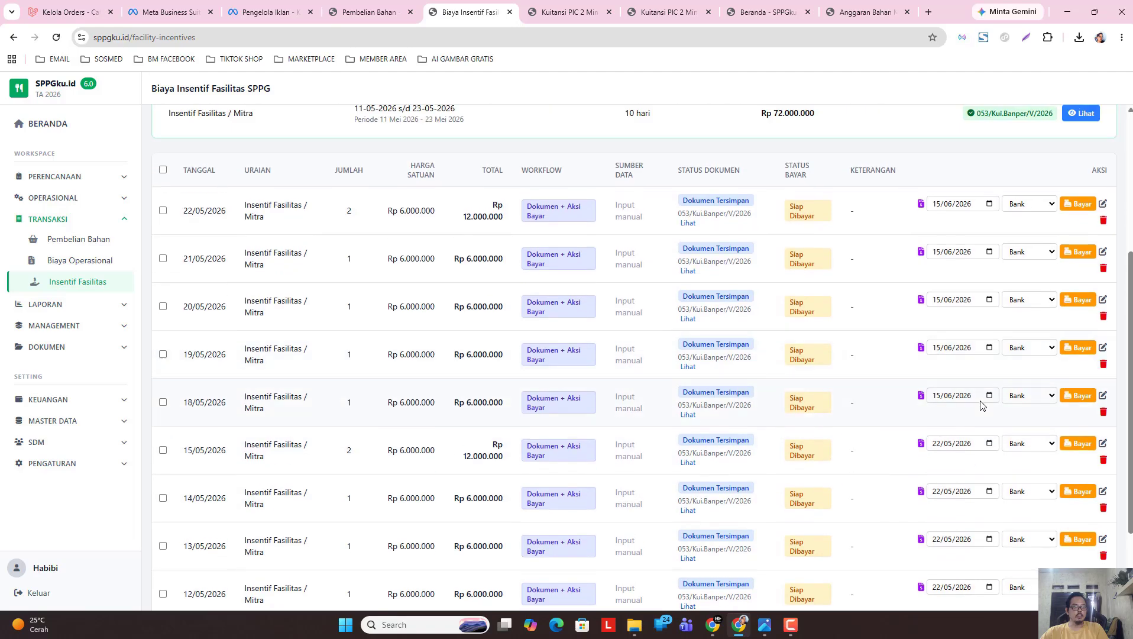
{"action": "left_click", "coordinate": [959, 399]}
{"action": "left_click", "coordinate": [949, 415]}
{"action": "left_click", "coordinate": [945, 463]}
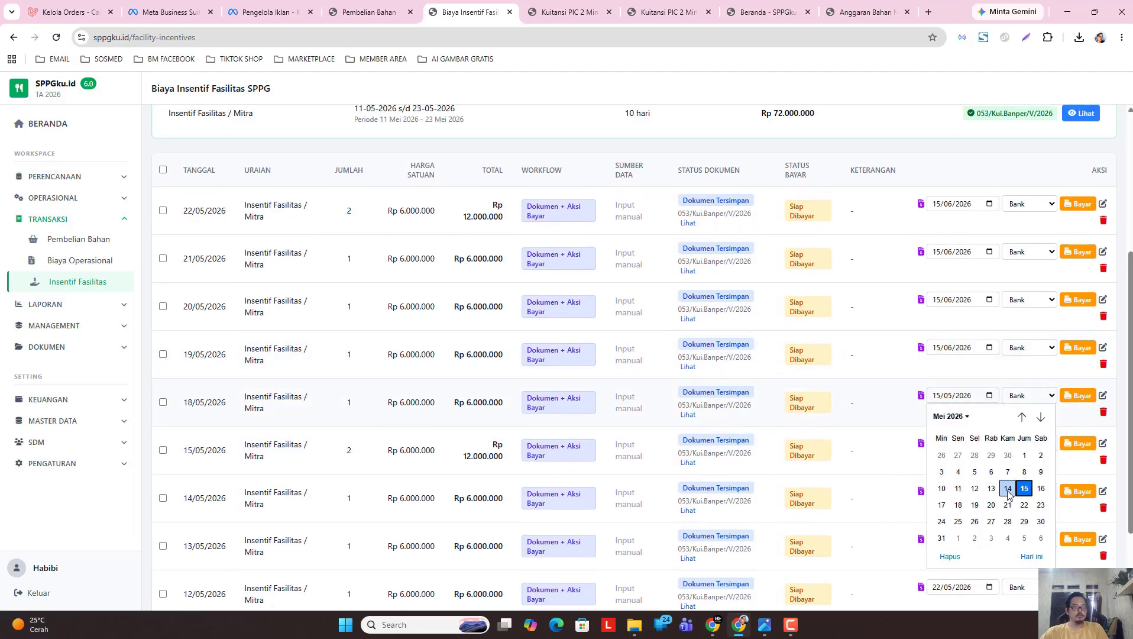
{"action": "left_click", "coordinate": [1024, 505]}
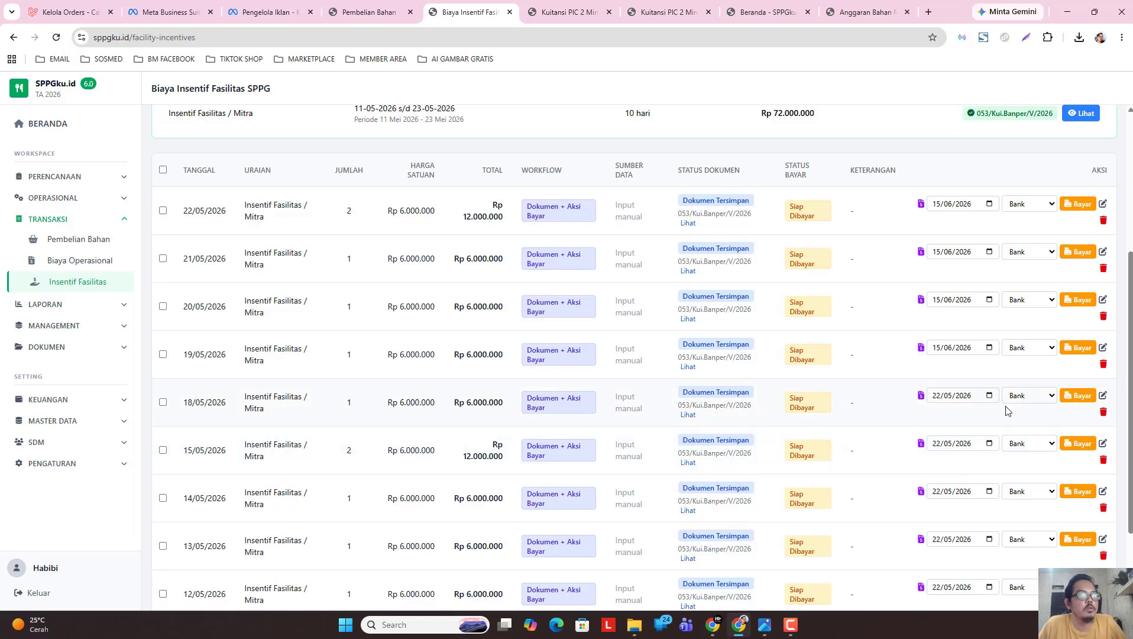
{"action": "left_click", "coordinate": [959, 347]}
{"action": "left_click", "coordinate": [950, 368]}
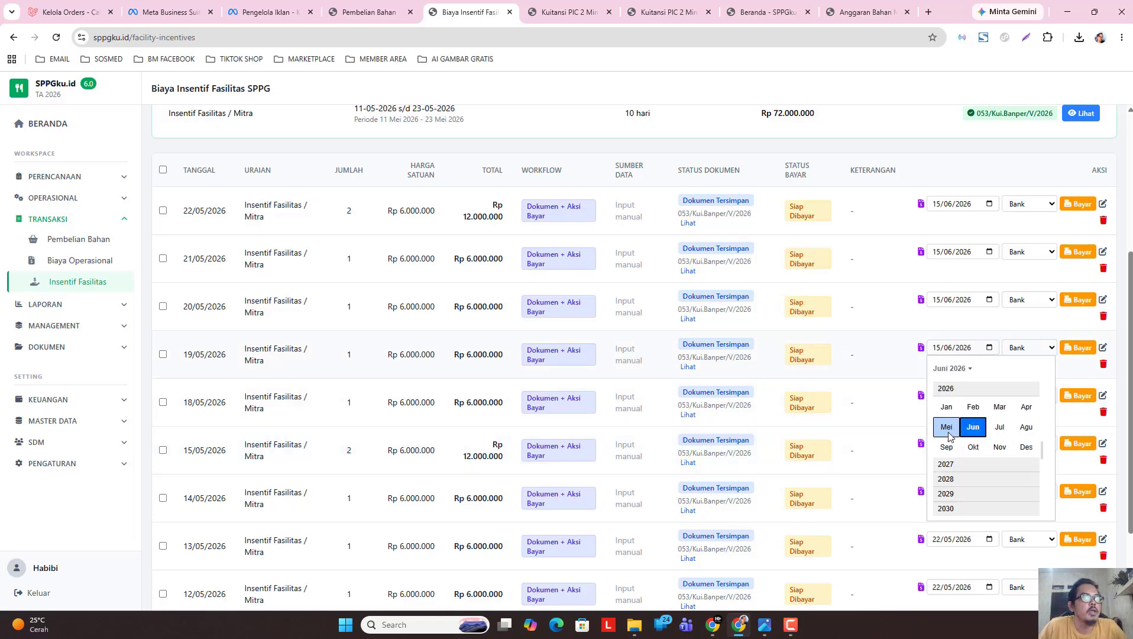
{"action": "left_click", "coordinate": [950, 435]}
{"action": "left_click", "coordinate": [1023, 457]}
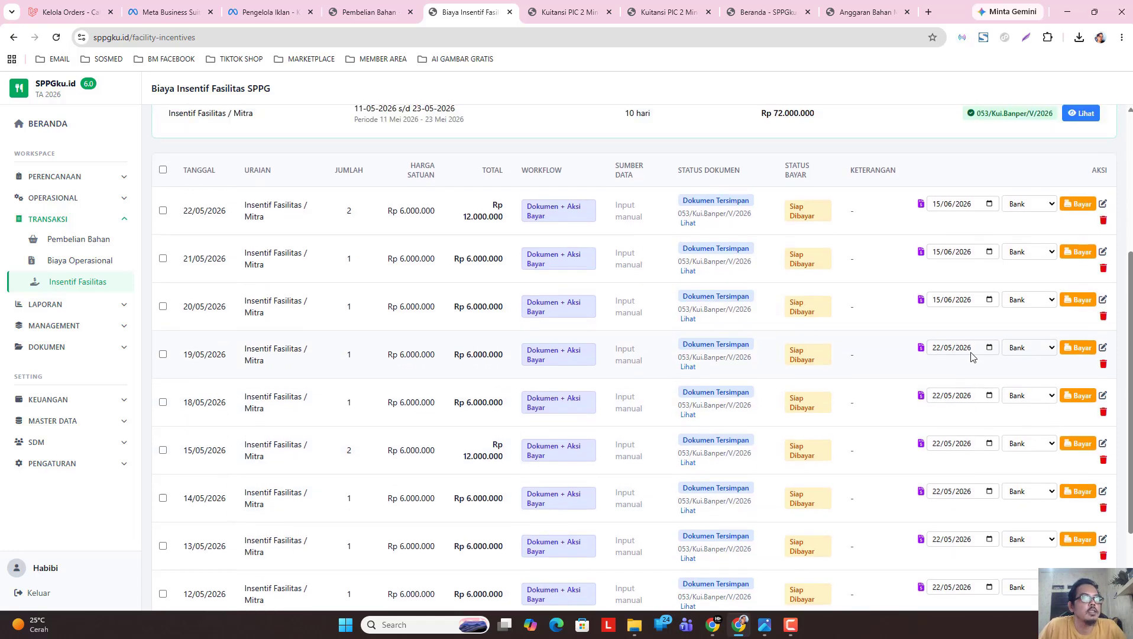
{"action": "scroll", "coordinate": [964, 349], "scroll_direction": "down", "scroll_amount": 1}
{"action": "scroll", "coordinate": [959, 290], "scroll_direction": "up", "scroll_amount": 2}
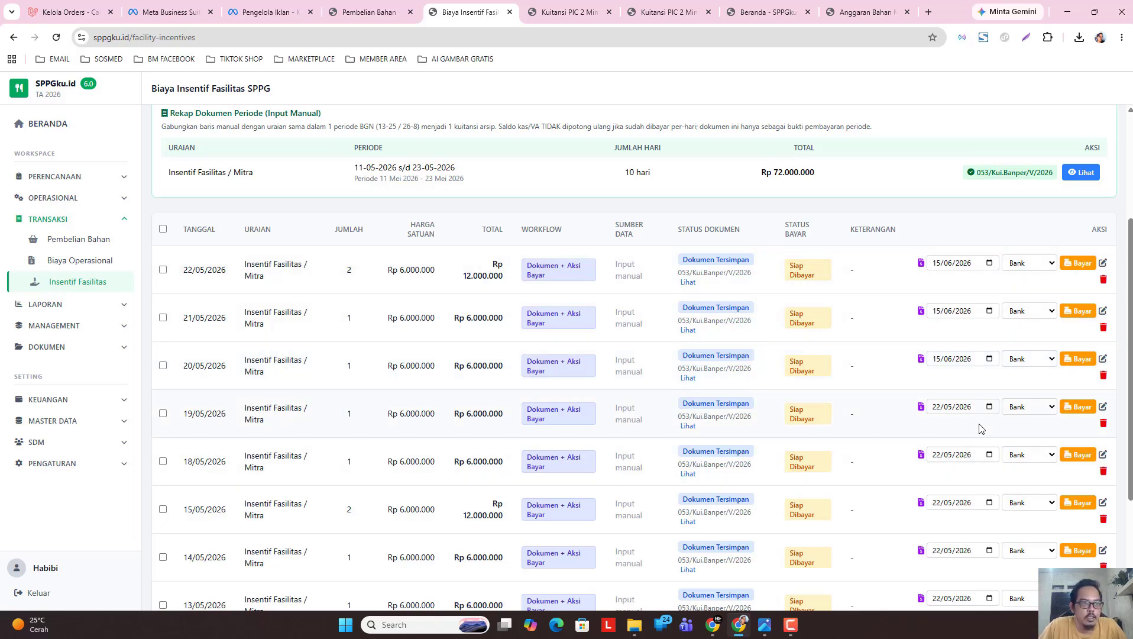
Change the payment date to 22/05/2026 for the 20/05, 21/05 and 22/05 rows.
{"action": "left_click", "coordinate": [990, 362]}
{"action": "left_click", "coordinate": [952, 380]}
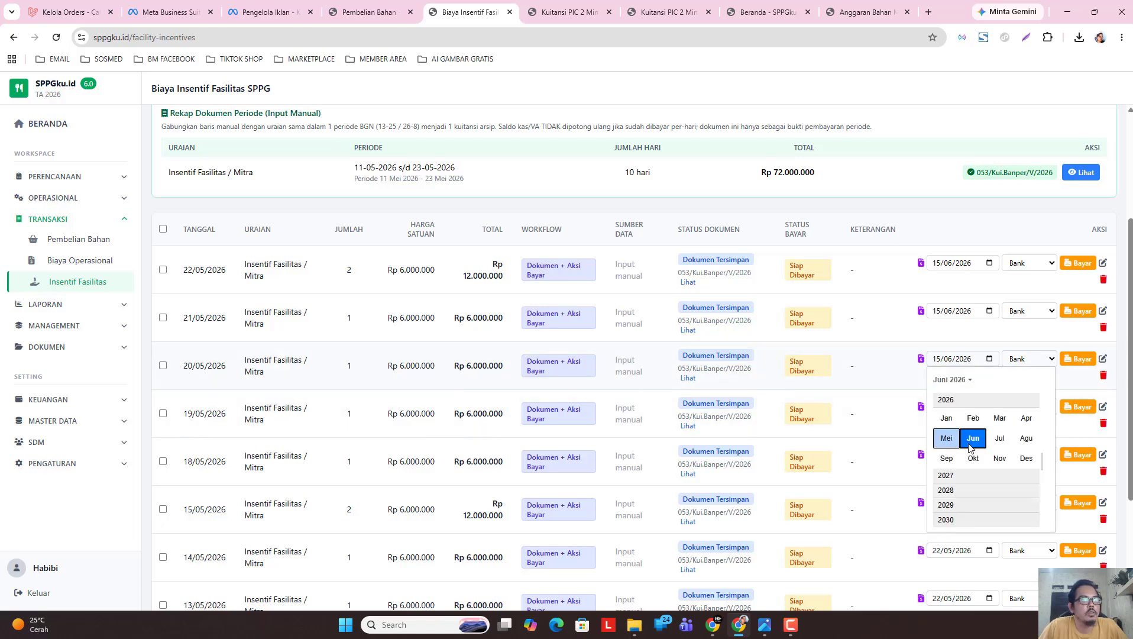
{"action": "left_click", "coordinate": [947, 438]}
{"action": "left_click", "coordinate": [1024, 468]}
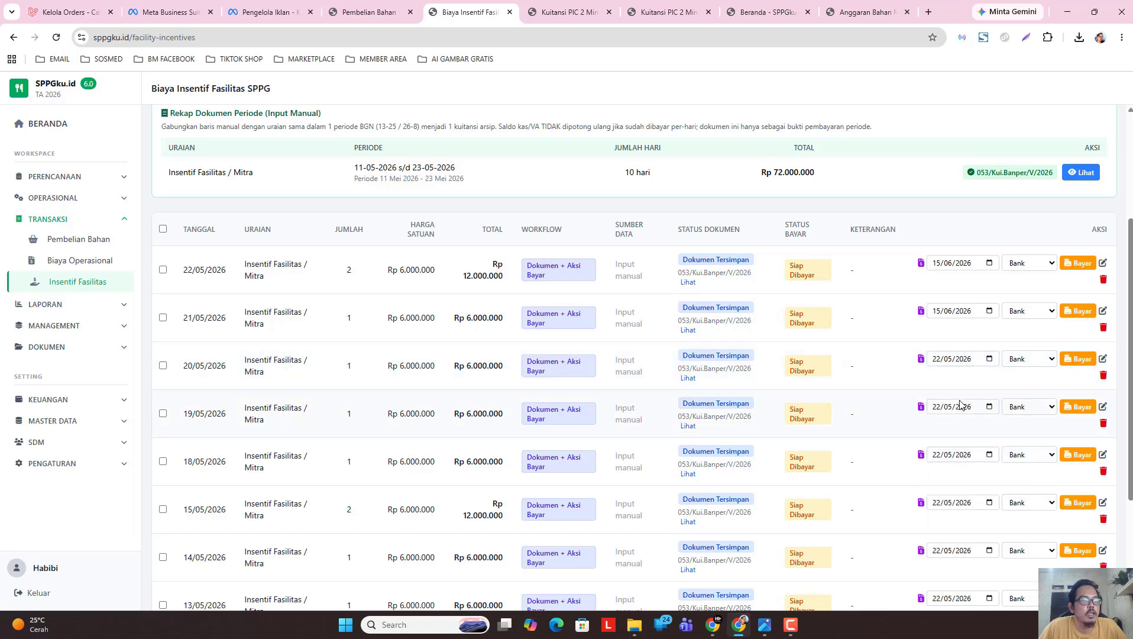
{"action": "left_click", "coordinate": [990, 312]}
{"action": "left_click", "coordinate": [949, 332]}
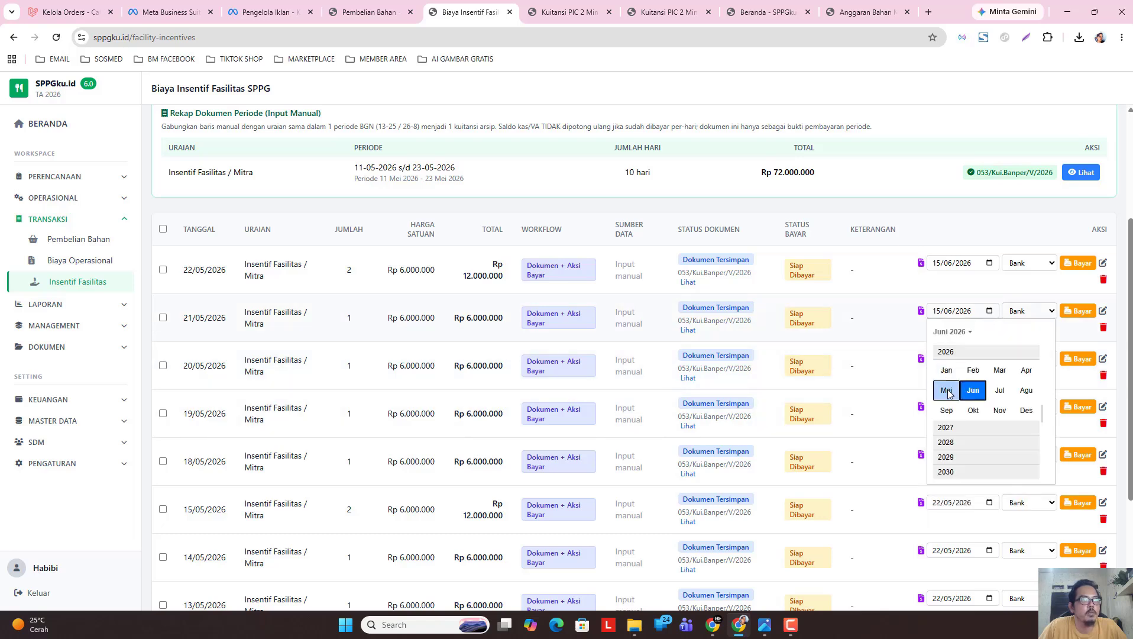
{"action": "left_click", "coordinate": [946, 390]}
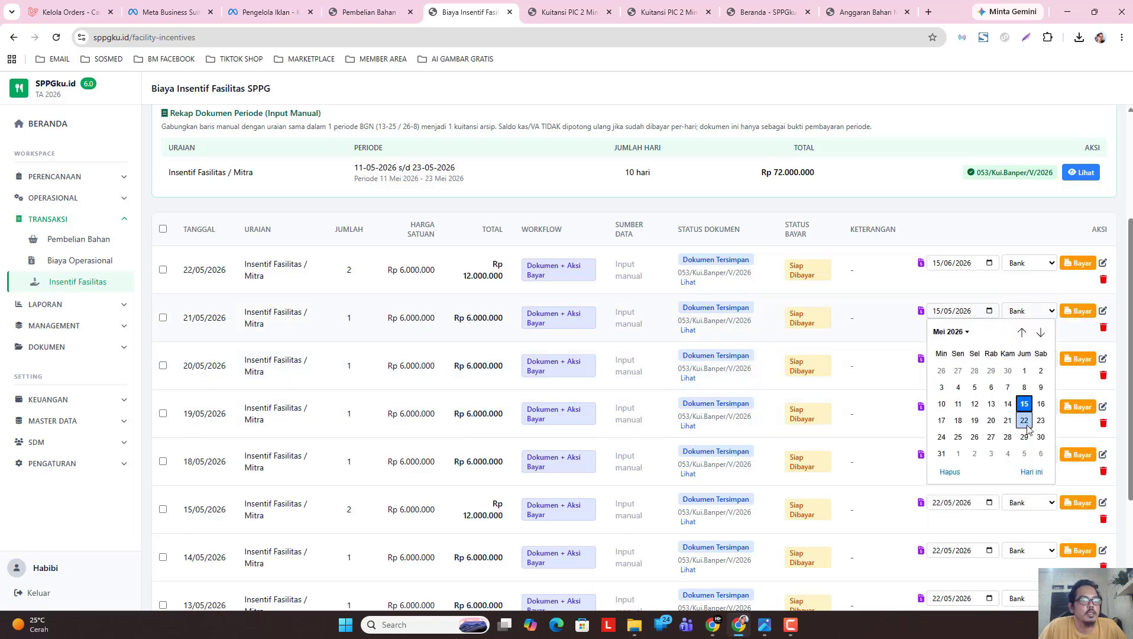
{"action": "left_click", "coordinate": [1025, 421]}
{"action": "left_click", "coordinate": [989, 263]}
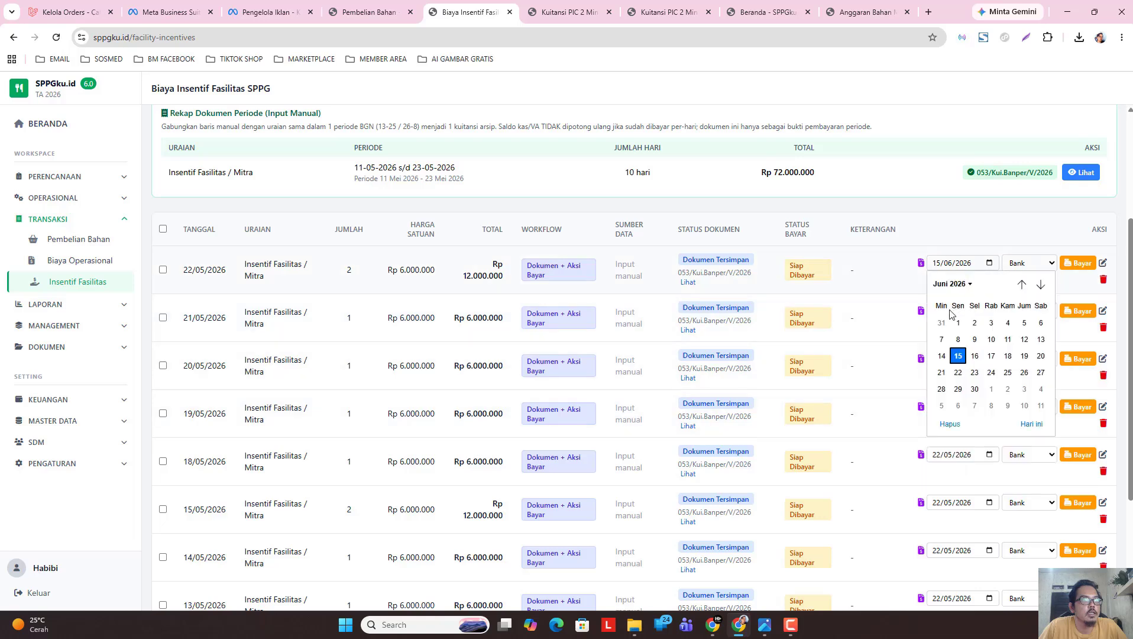
{"action": "left_click", "coordinate": [949, 284]}
{"action": "left_click", "coordinate": [945, 342]}
{"action": "left_click", "coordinate": [1024, 372]}
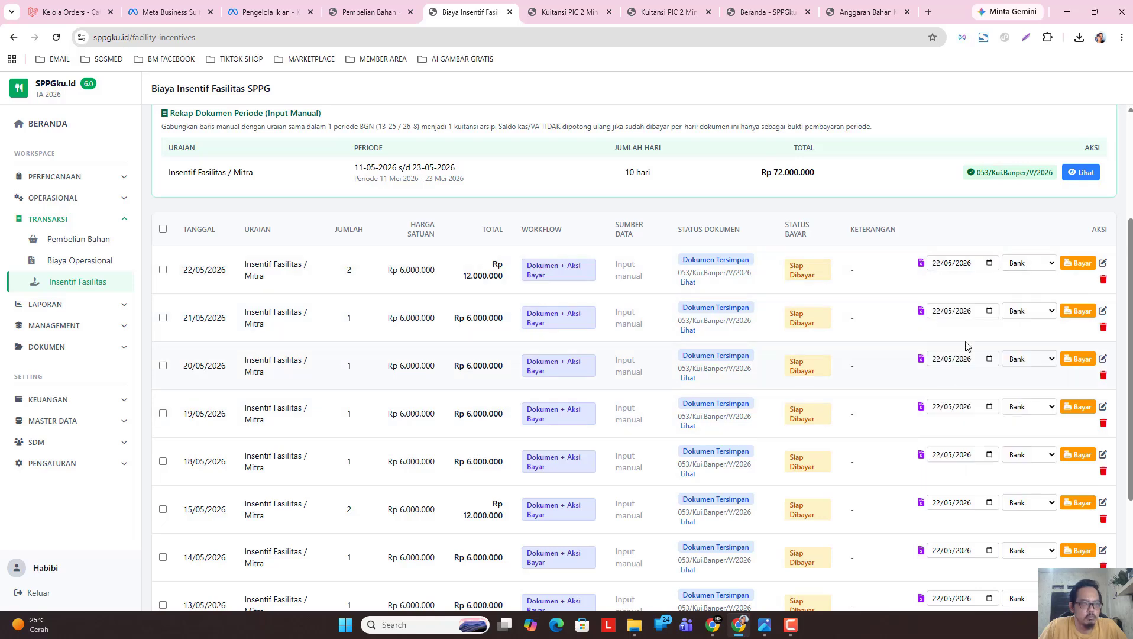
{"action": "scroll", "coordinate": [1093, 287], "scroll_direction": "up", "scroll_amount": 1}
{"action": "scroll", "coordinate": [1093, 287], "scroll_direction": "down", "scroll_amount": 4}
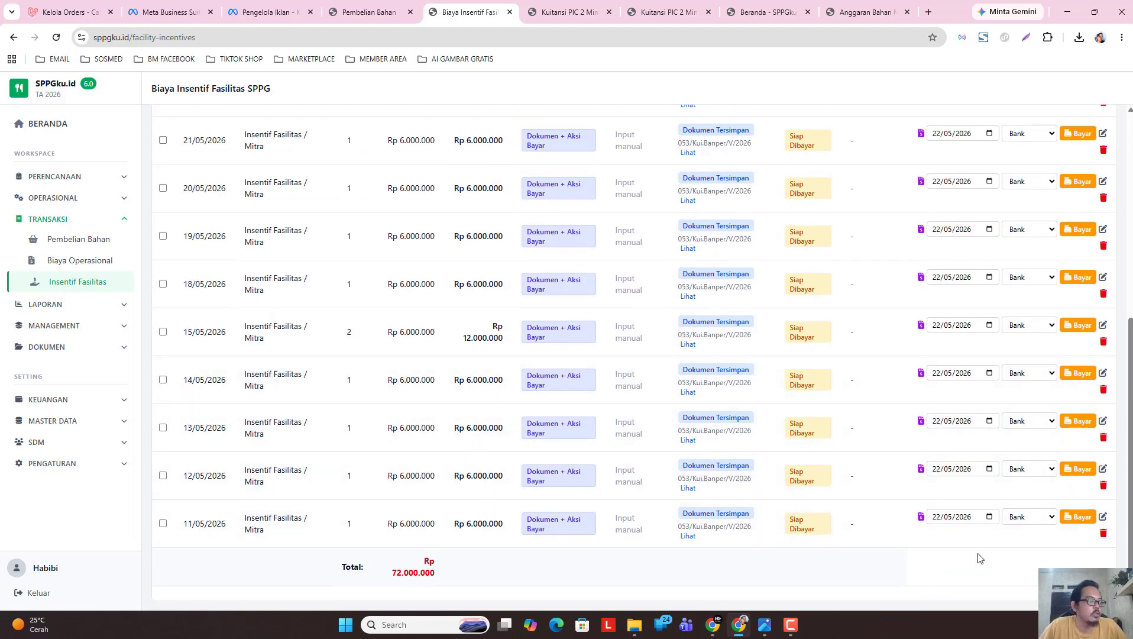
{"action": "left_click_drag", "start_coordinate": [1126, 535], "coordinate": [1127, 336]}
Select all ten facility incentive rows with the header checkbox.
{"action": "scroll", "coordinate": [178, 302], "scroll_direction": "down", "scroll_amount": 2}
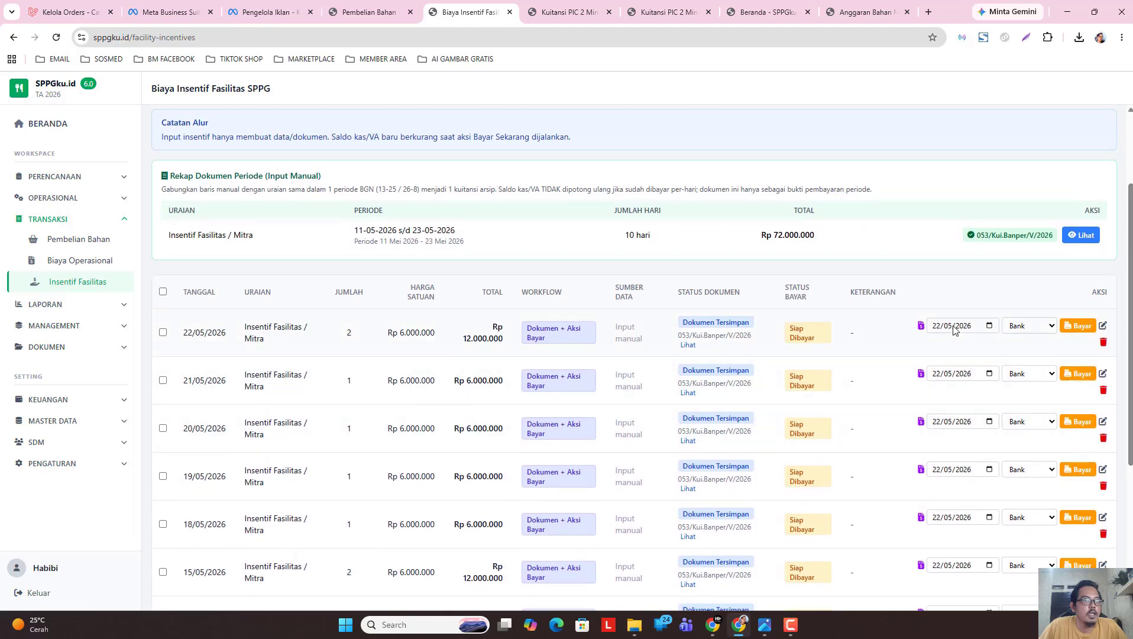
{"action": "left_click", "coordinate": [163, 291]}
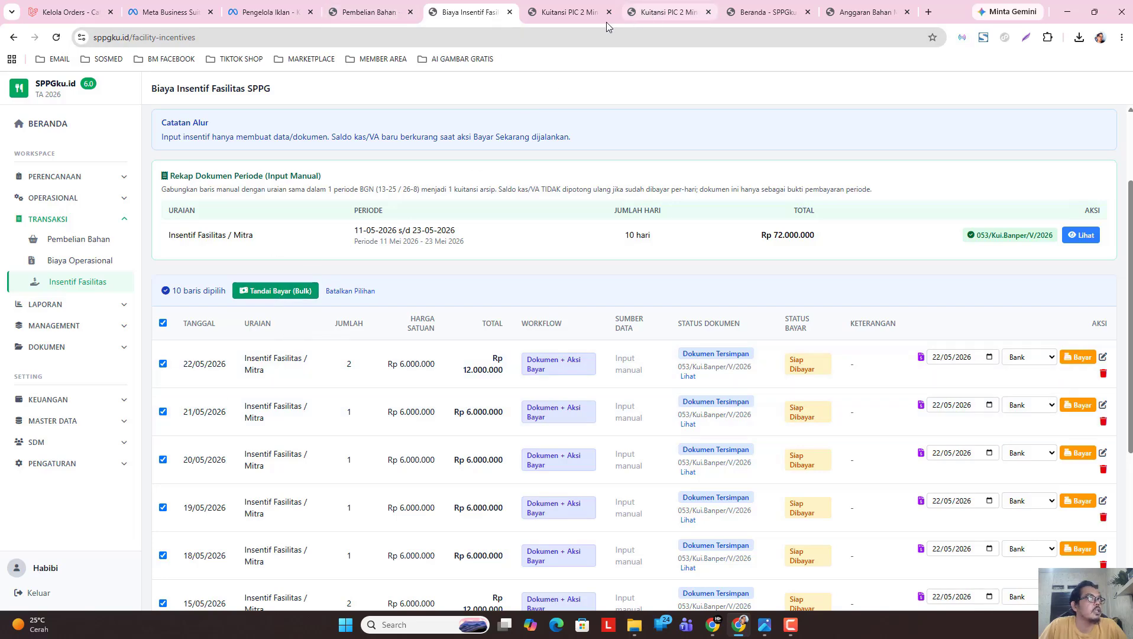
{"action": "left_click", "coordinate": [569, 11]}
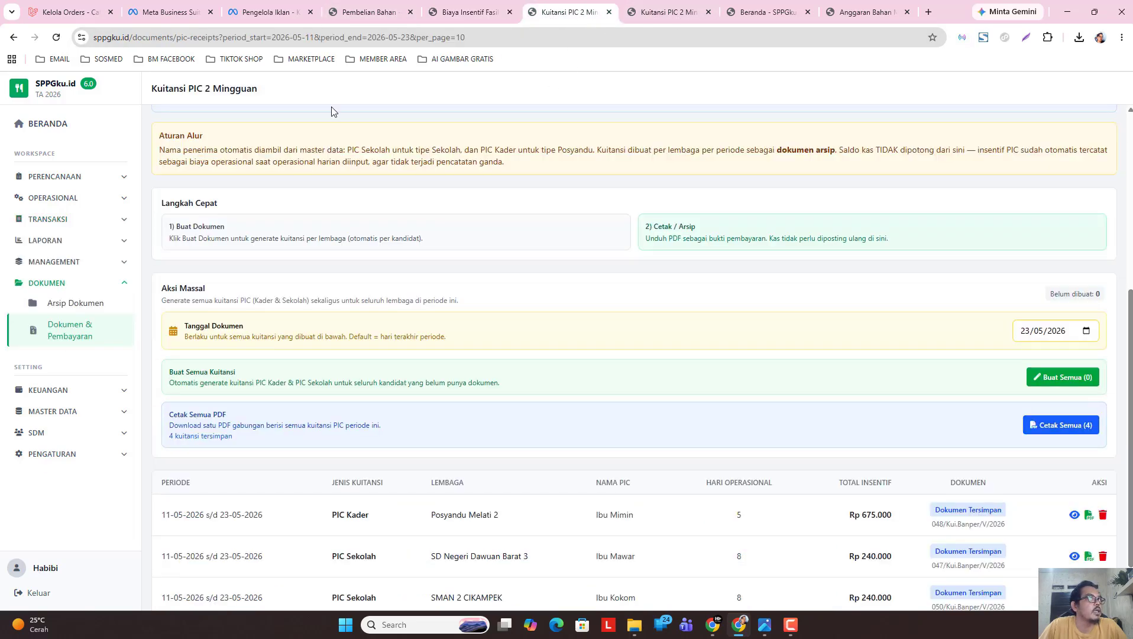
{"action": "left_click", "coordinate": [71, 125]}
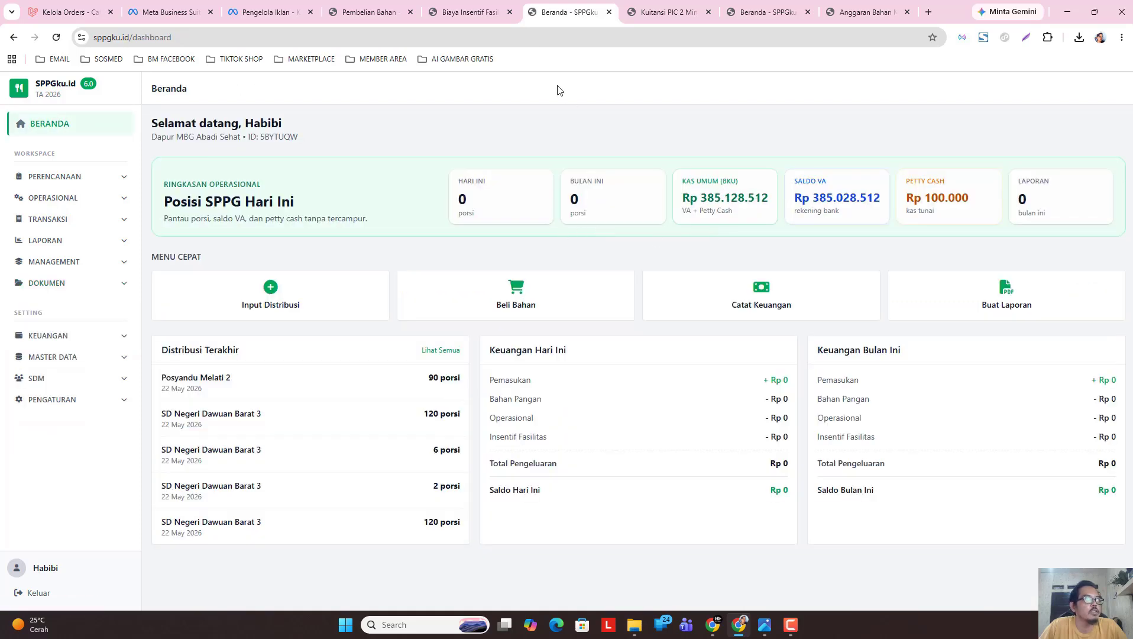
{"action": "left_click", "coordinate": [470, 12]}
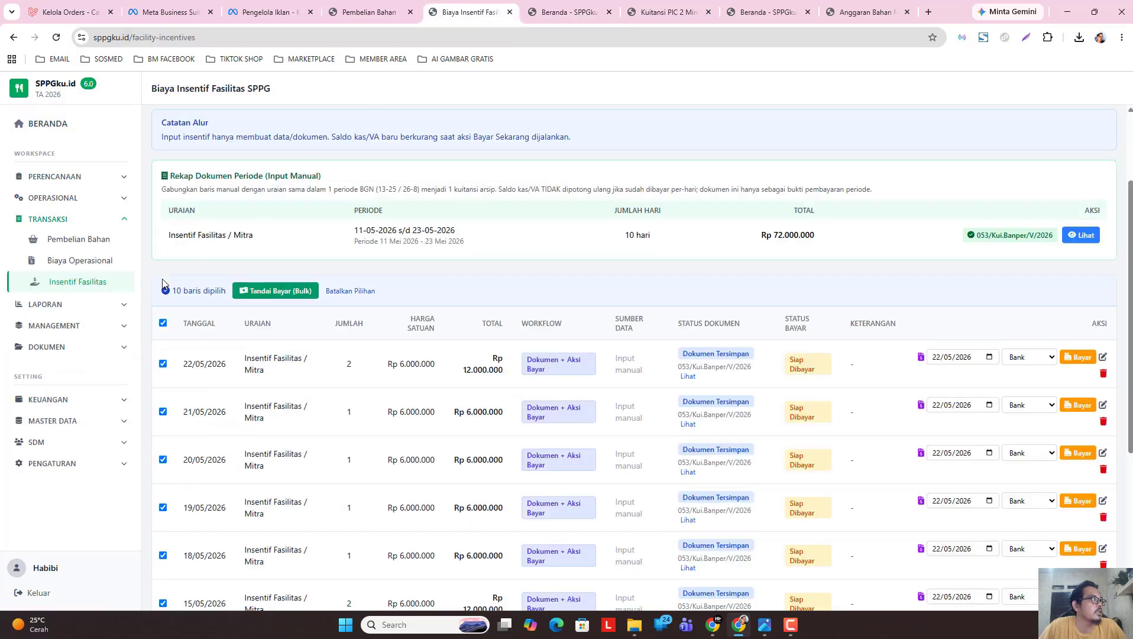
Bulk-mark the selected rows paid with payment date 22/05/2026 and confirm.
{"action": "left_click", "coordinate": [279, 291]}
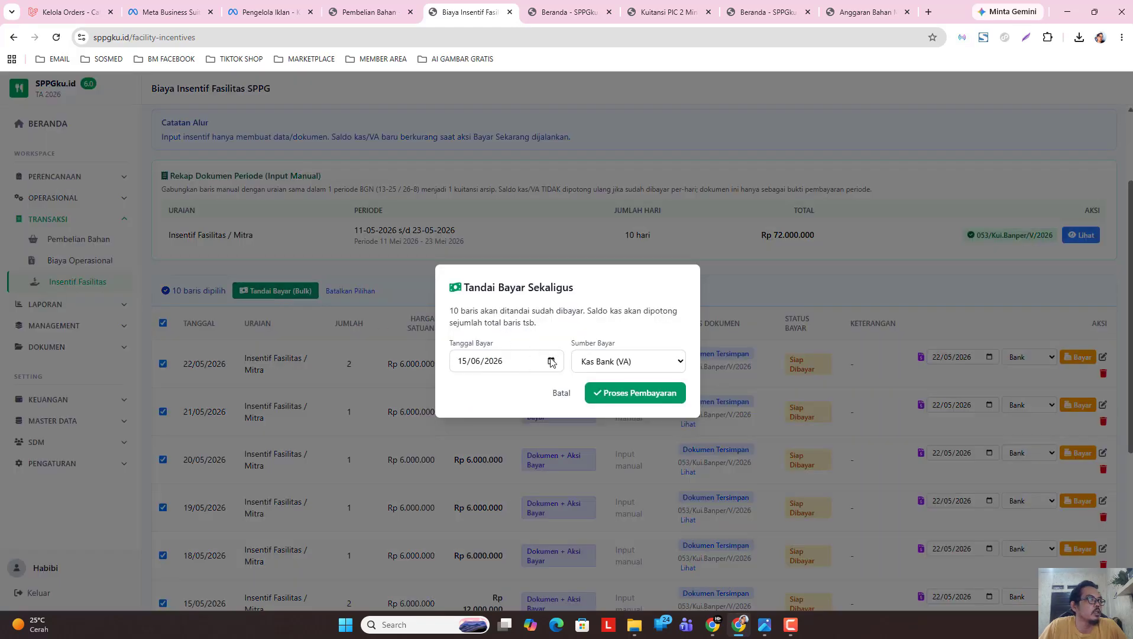
{"action": "left_click", "coordinate": [551, 362]}
{"action": "left_click", "coordinate": [480, 386]}
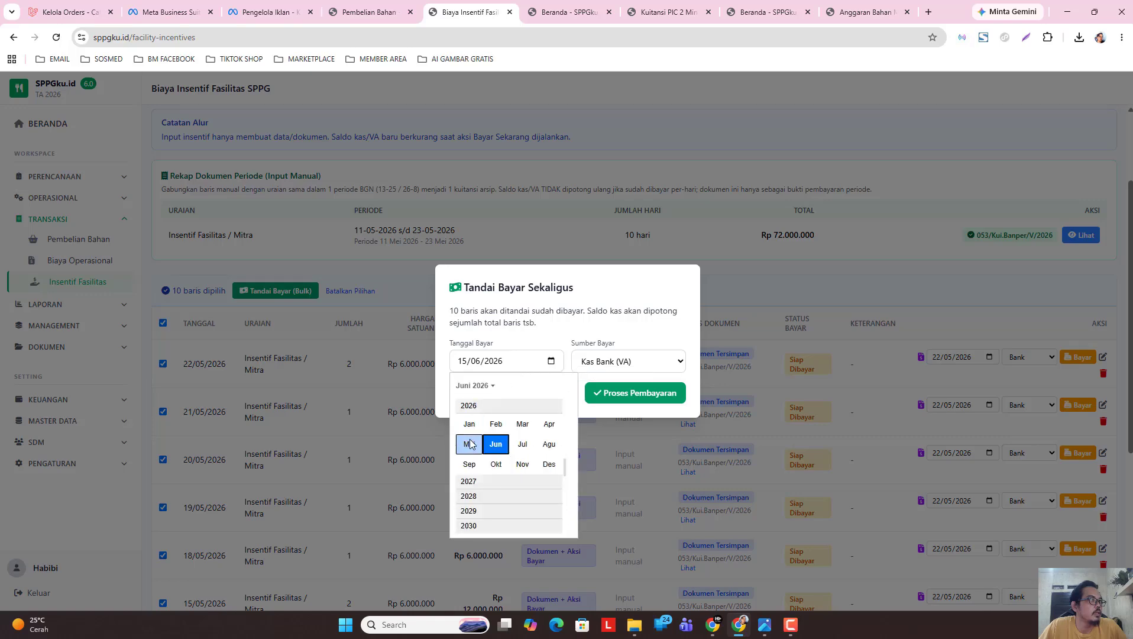
{"action": "left_click", "coordinate": [465, 442]}
{"action": "left_click", "coordinate": [547, 475]}
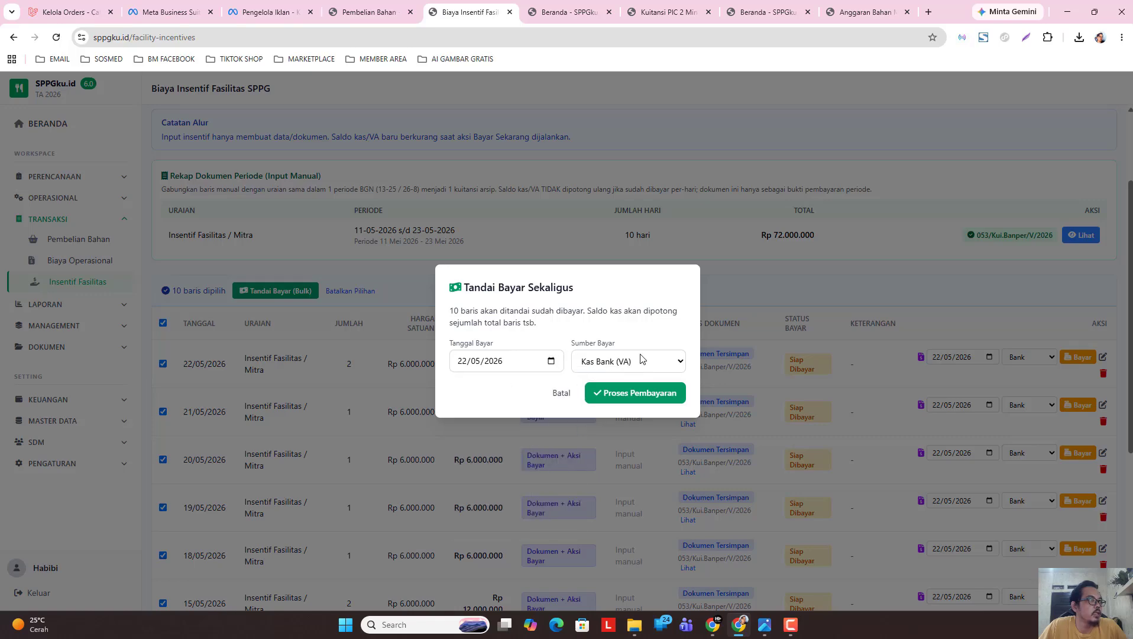
{"action": "left_click", "coordinate": [649, 394]}
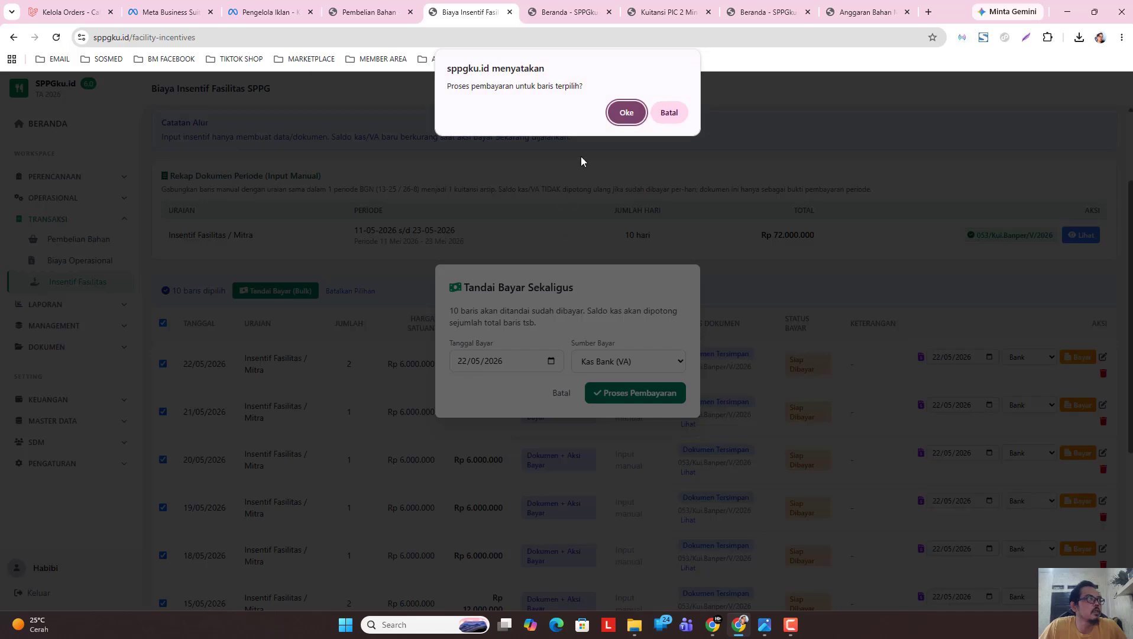
{"action": "left_click", "coordinate": [626, 113]}
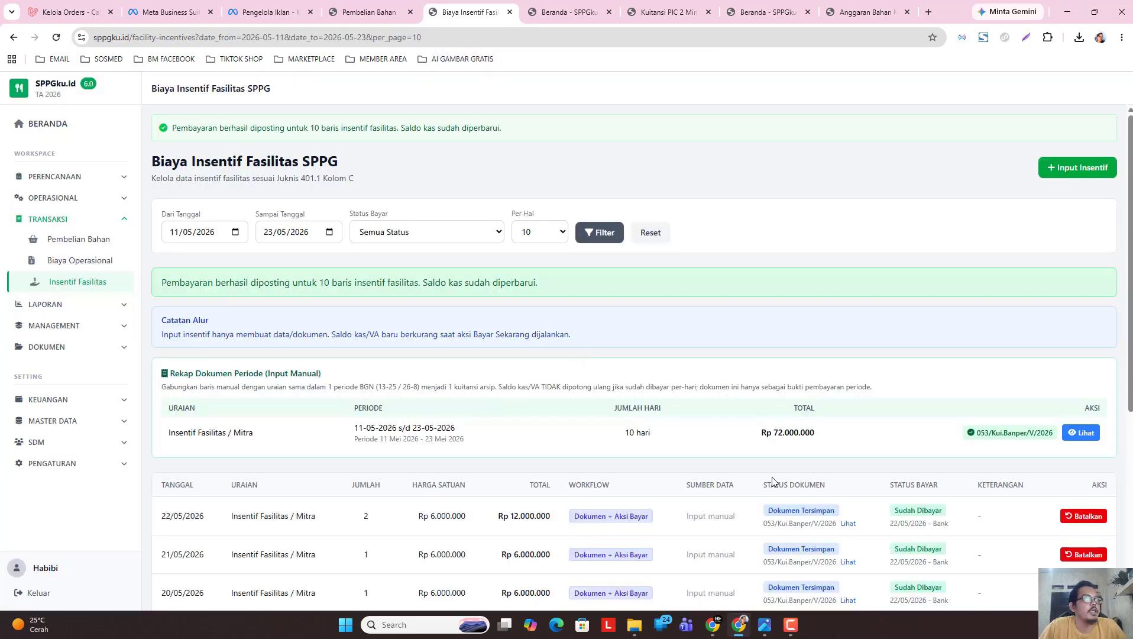
{"action": "scroll", "coordinate": [918, 461], "scroll_direction": "down", "scroll_amount": 1}
{"action": "left_click", "coordinate": [571, 17]}
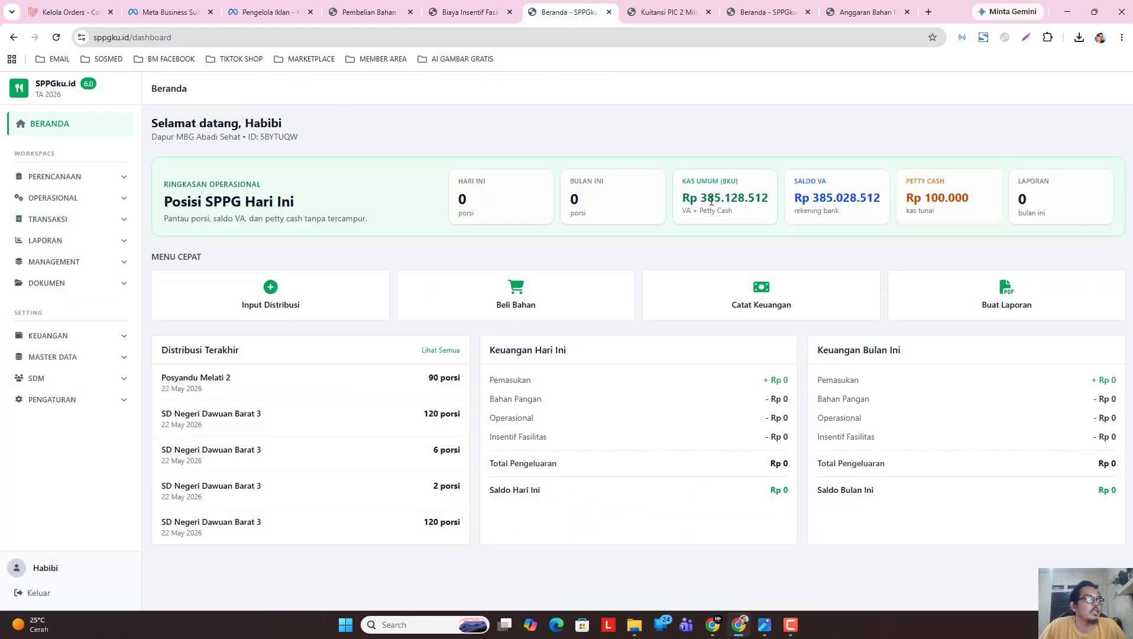
{"action": "left_click", "coordinate": [56, 37]}
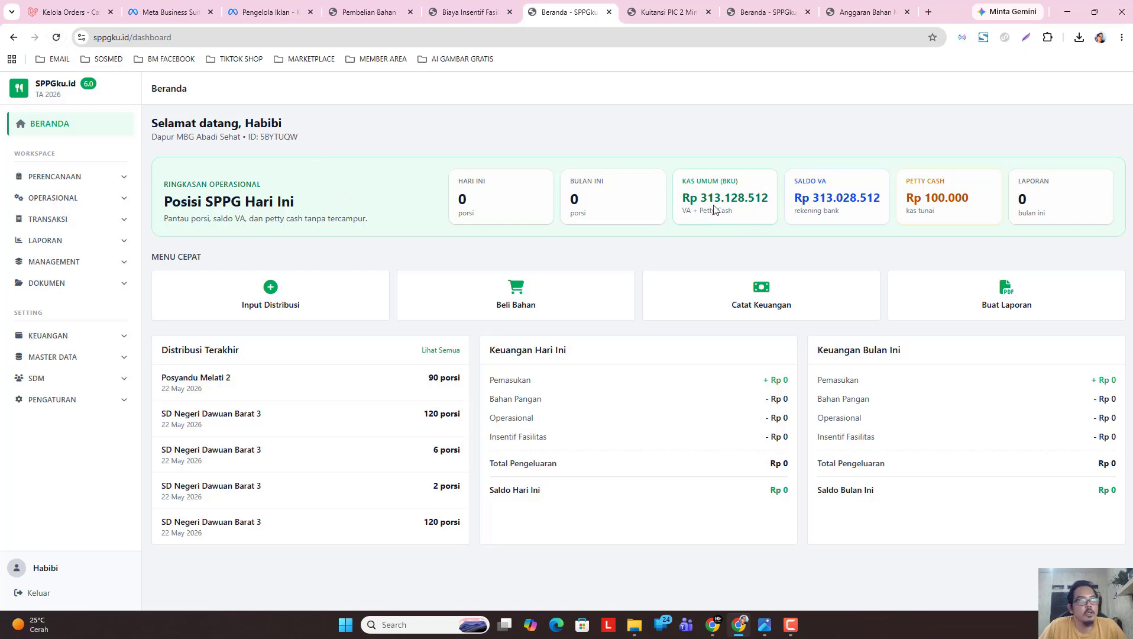
{"action": "left_click", "coordinate": [467, 13]}
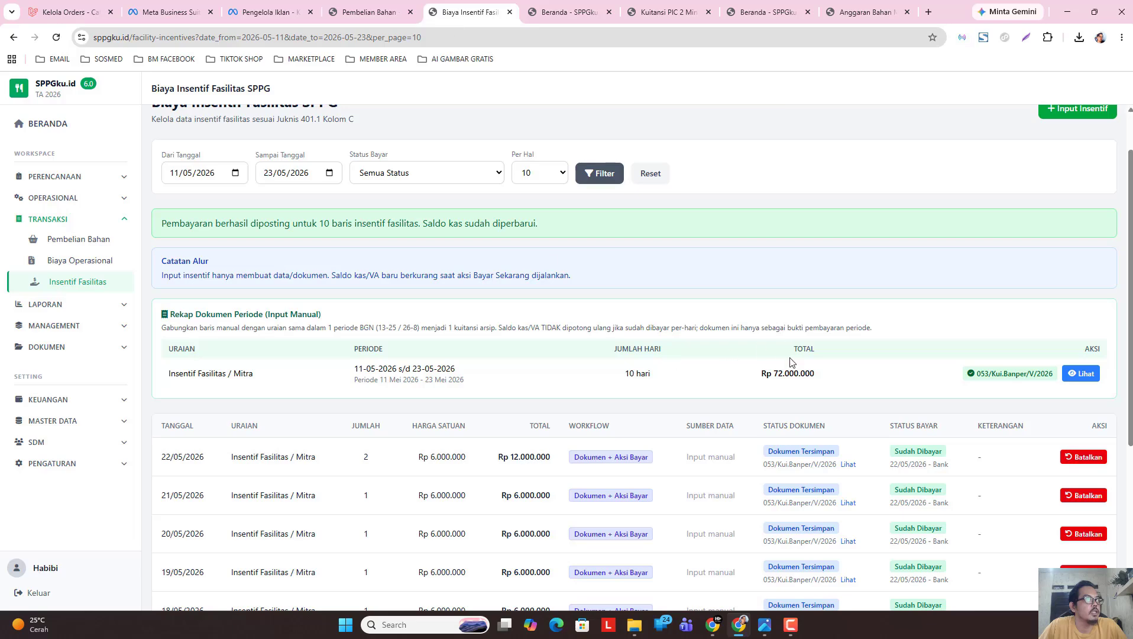
{"action": "left_click", "coordinate": [534, 13]}
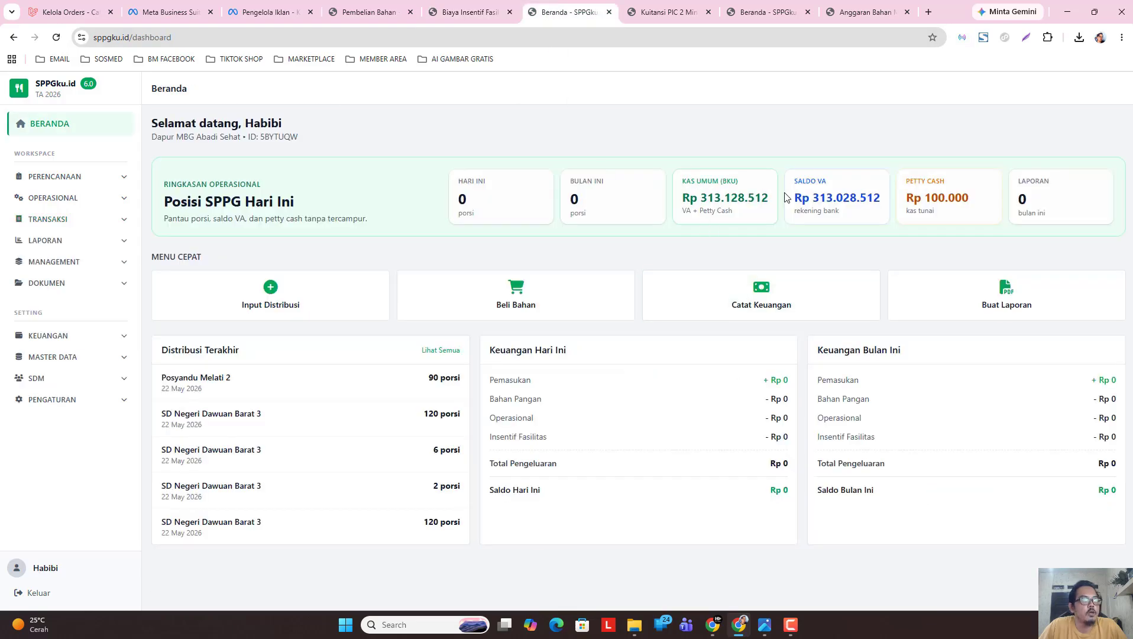
{"action": "left_click", "coordinate": [467, 13]}
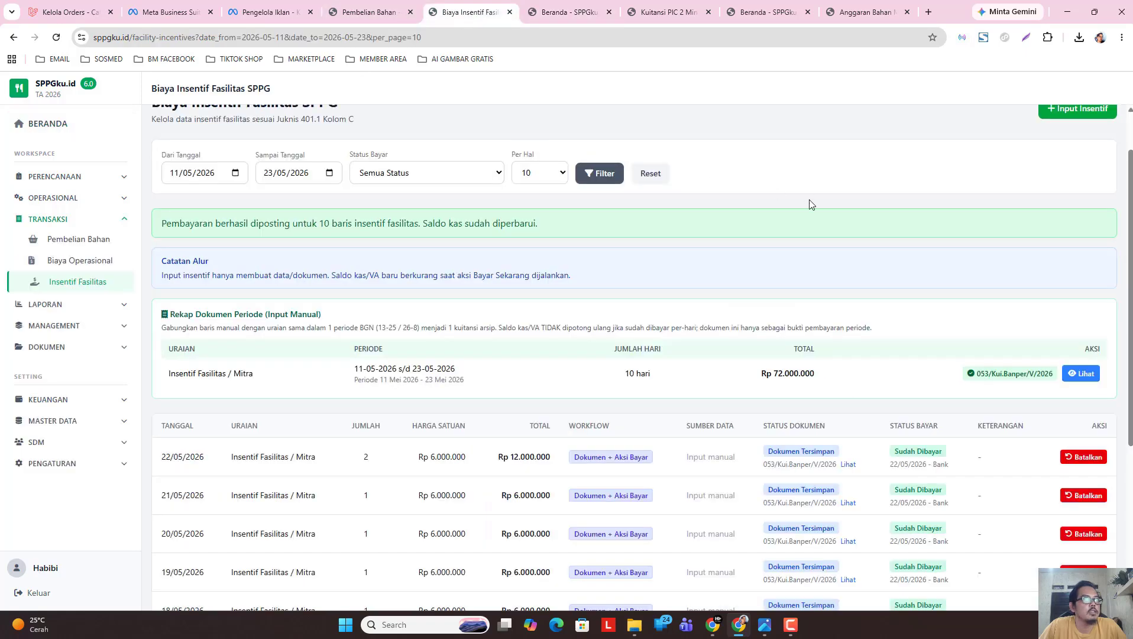
{"action": "left_click", "coordinate": [708, 12]}
{"action": "left_click", "coordinate": [709, 14]}
{"action": "left_click", "coordinate": [709, 12]}
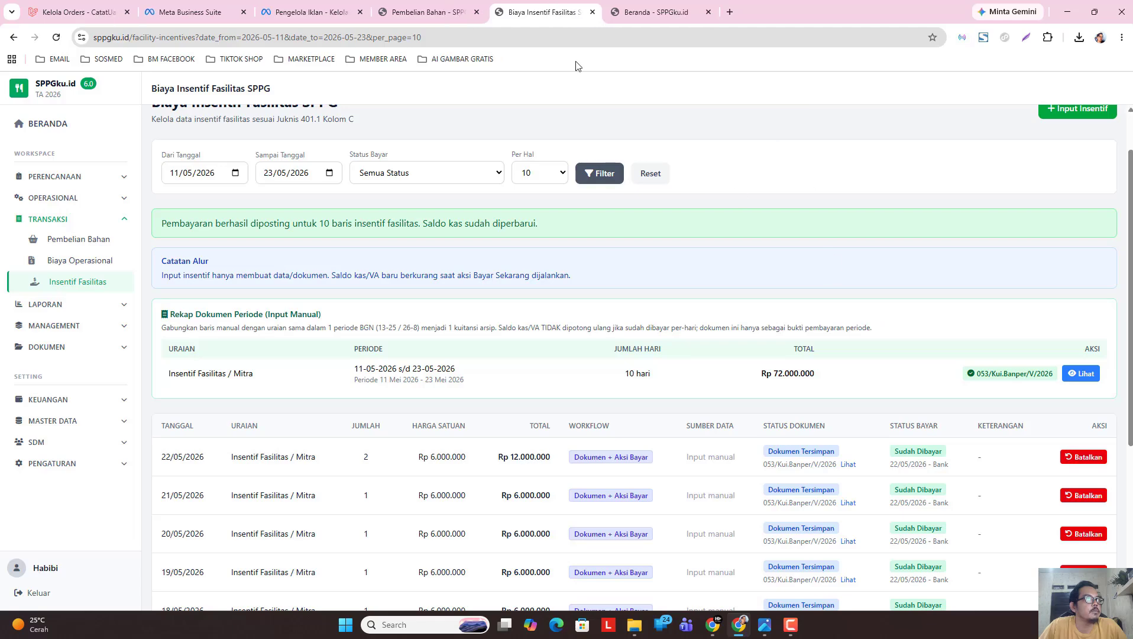
{"action": "left_click", "coordinate": [781, 13]}
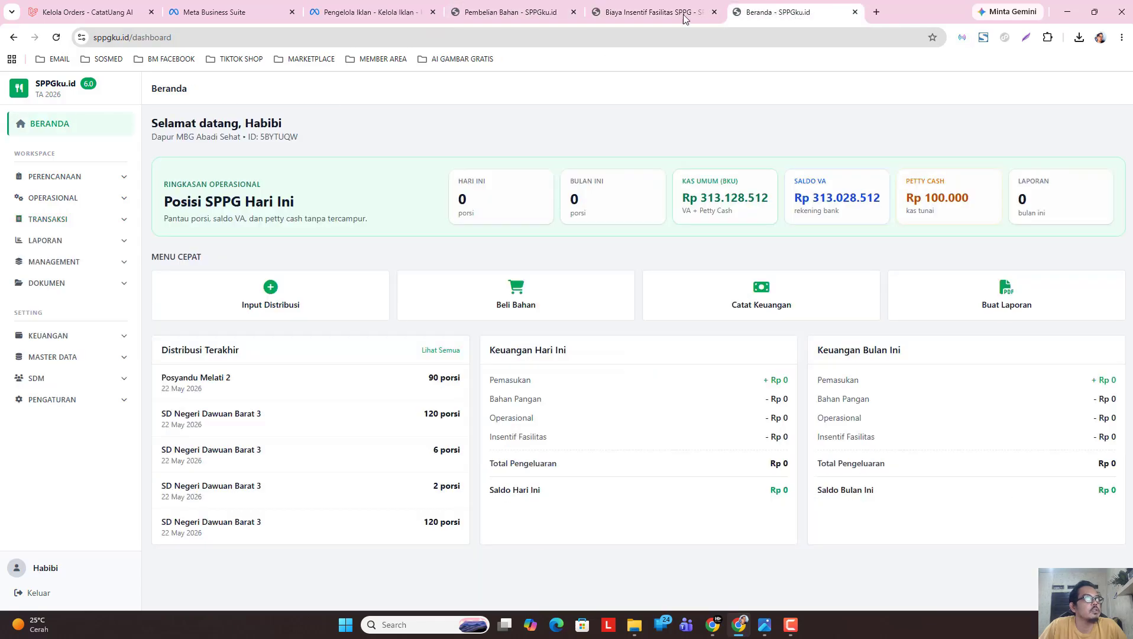
{"action": "left_click", "coordinate": [626, 8]}
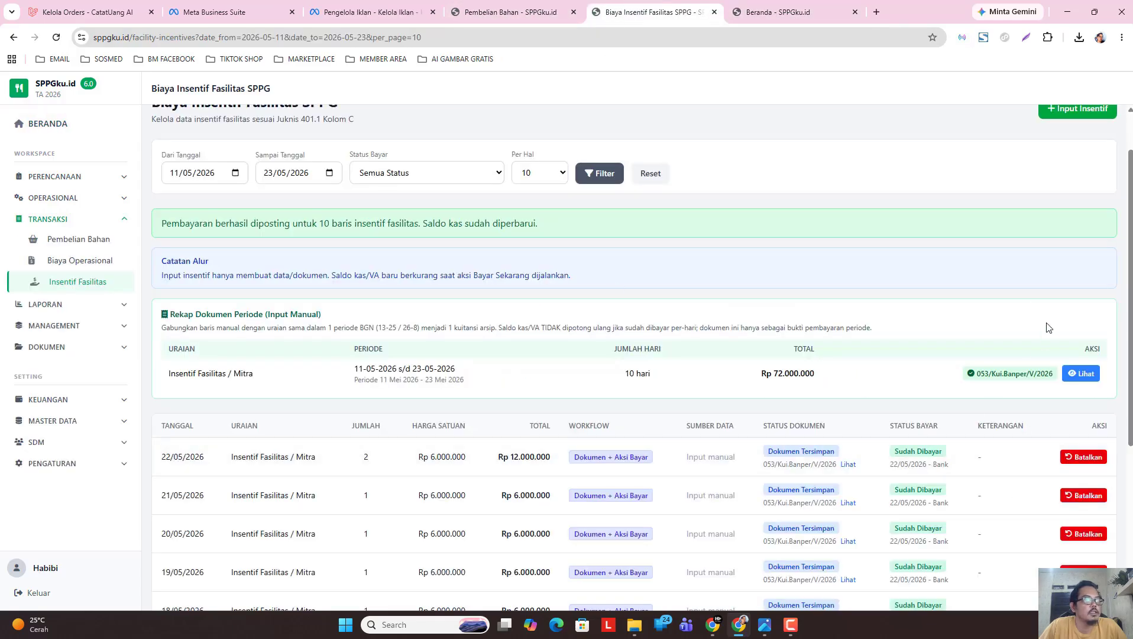
{"action": "scroll", "coordinate": [1122, 285], "scroll_direction": "down", "scroll_amount": 5}
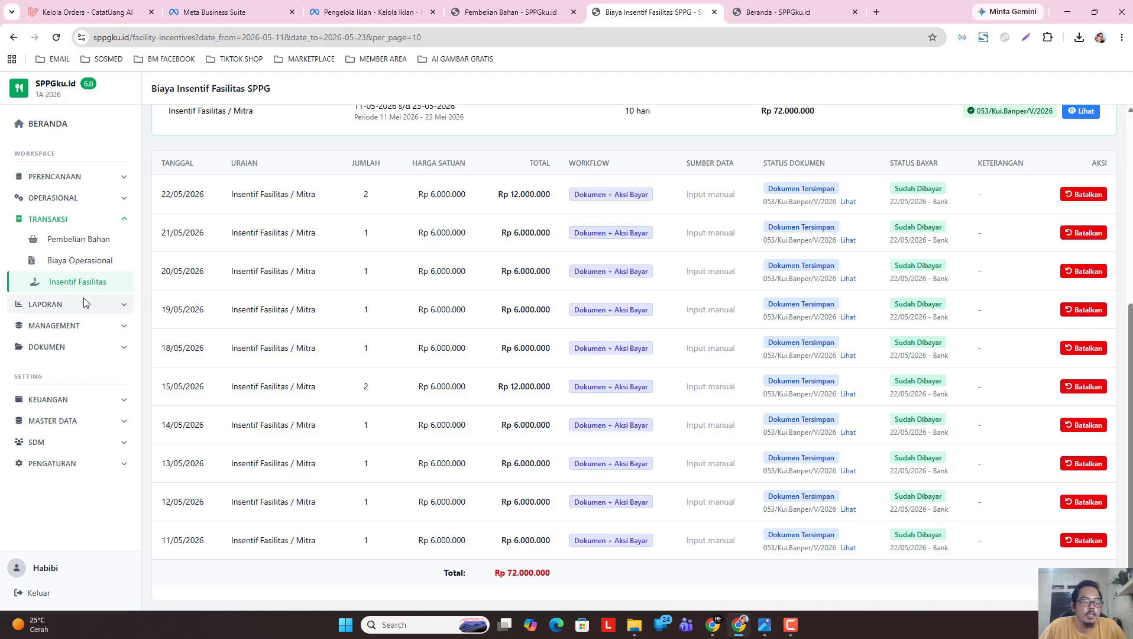
Open the 22 May 2026 daily report from Laporan Harian.
{"action": "left_click", "coordinate": [80, 305]}
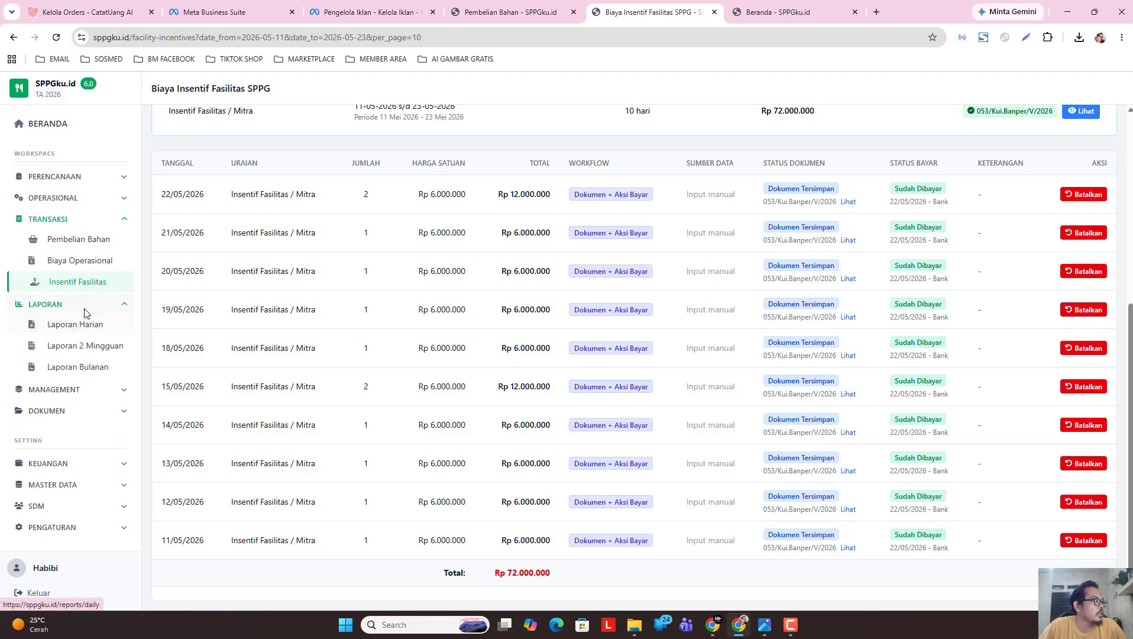
{"action": "left_click", "coordinate": [81, 326]}
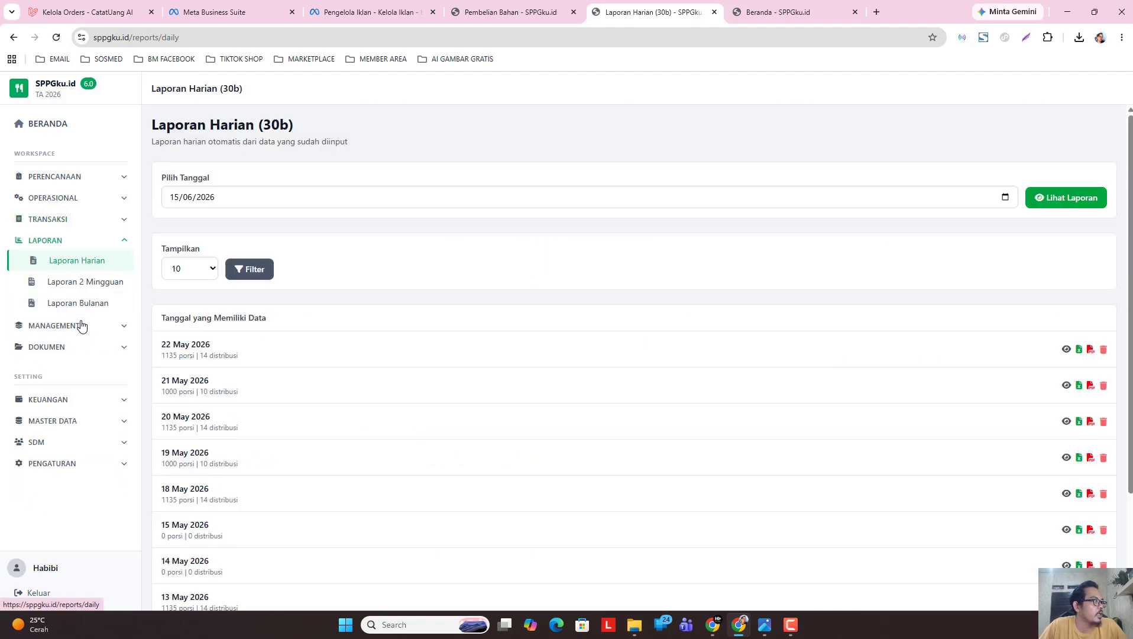
{"action": "left_click", "coordinate": [1066, 349]}
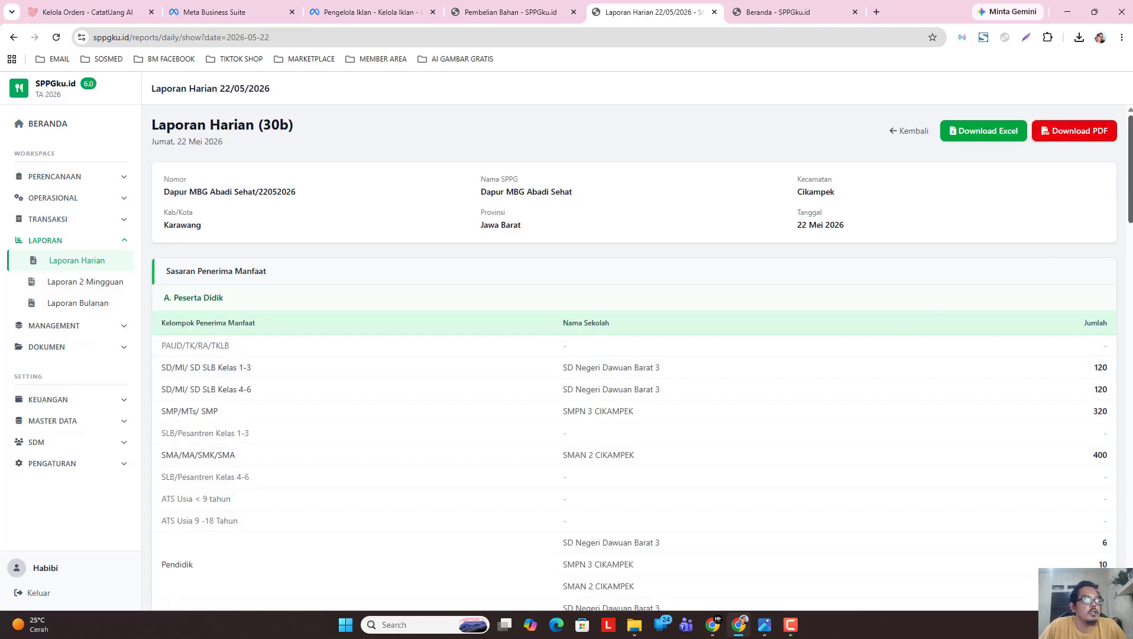
{"action": "left_click_drag", "start_coordinate": [1132, 334], "coordinate": [1130, 214]}
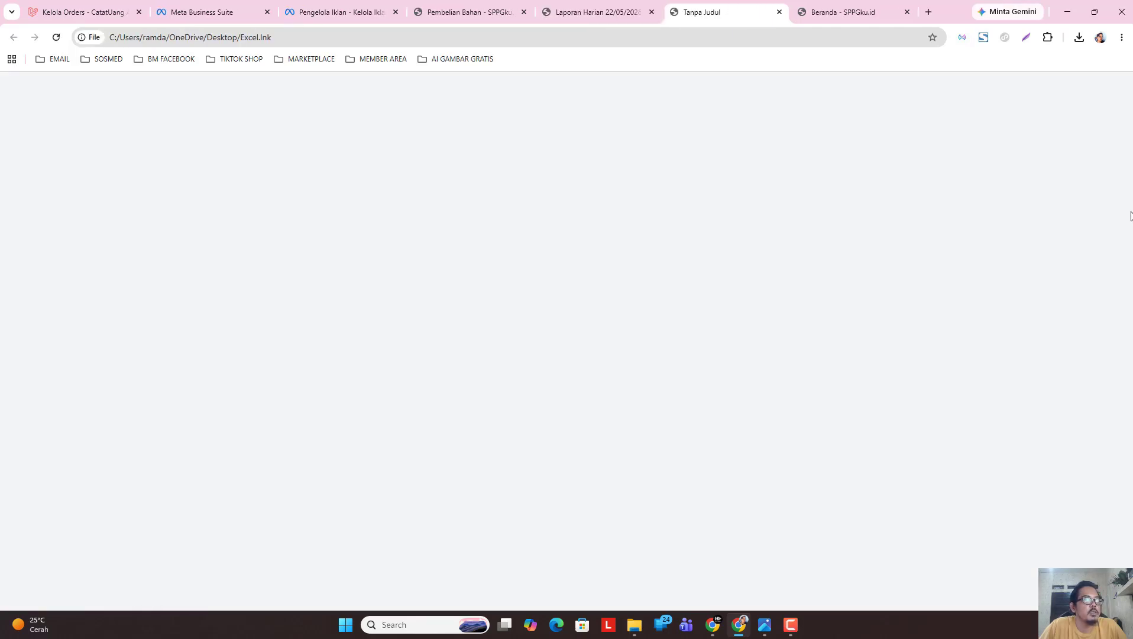
{"action": "left_click", "coordinate": [780, 12]}
Scroll through the recipients, food spending, costs, incentives and cash summary, then back to top.
{"action": "scroll", "coordinate": [1094, 228], "scroll_direction": "down", "scroll_amount": 5}
{"action": "scroll", "coordinate": [634, 355], "scroll_direction": "down", "scroll_amount": 5}
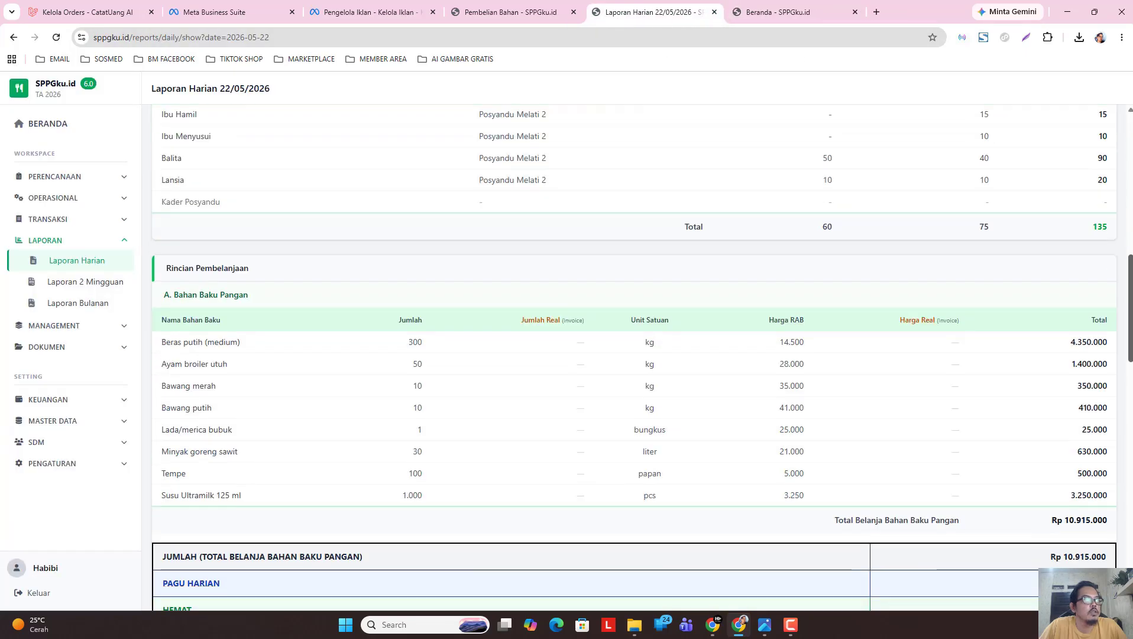
{"action": "scroll", "coordinate": [633, 355], "scroll_direction": "up", "scroll_amount": 15}
{"action": "scroll", "coordinate": [174, 169], "scroll_direction": "down", "scroll_amount": 3}
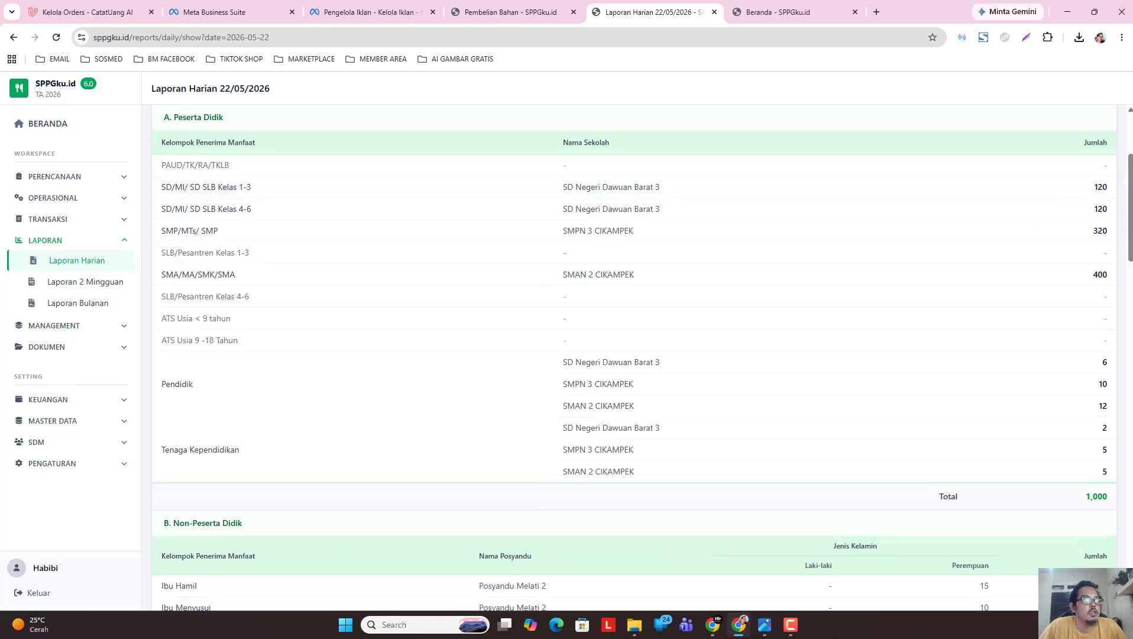
{"action": "scroll", "coordinate": [301, 235], "scroll_direction": "down", "scroll_amount": 6}
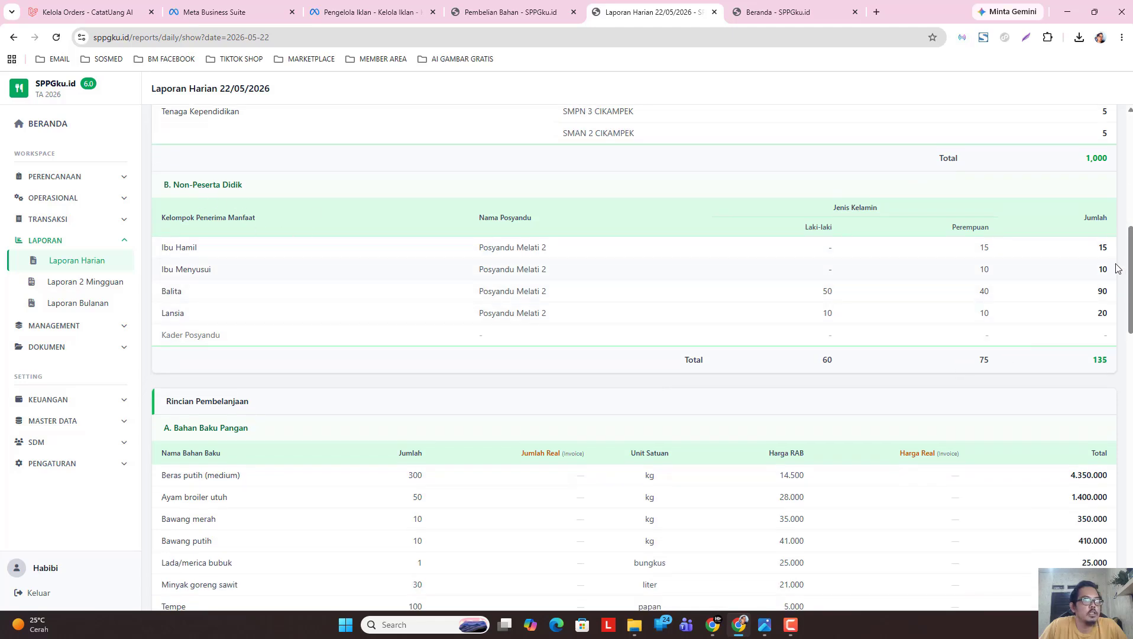
{"action": "left_click_drag", "start_coordinate": [1130, 266], "coordinate": [1130, 316]}
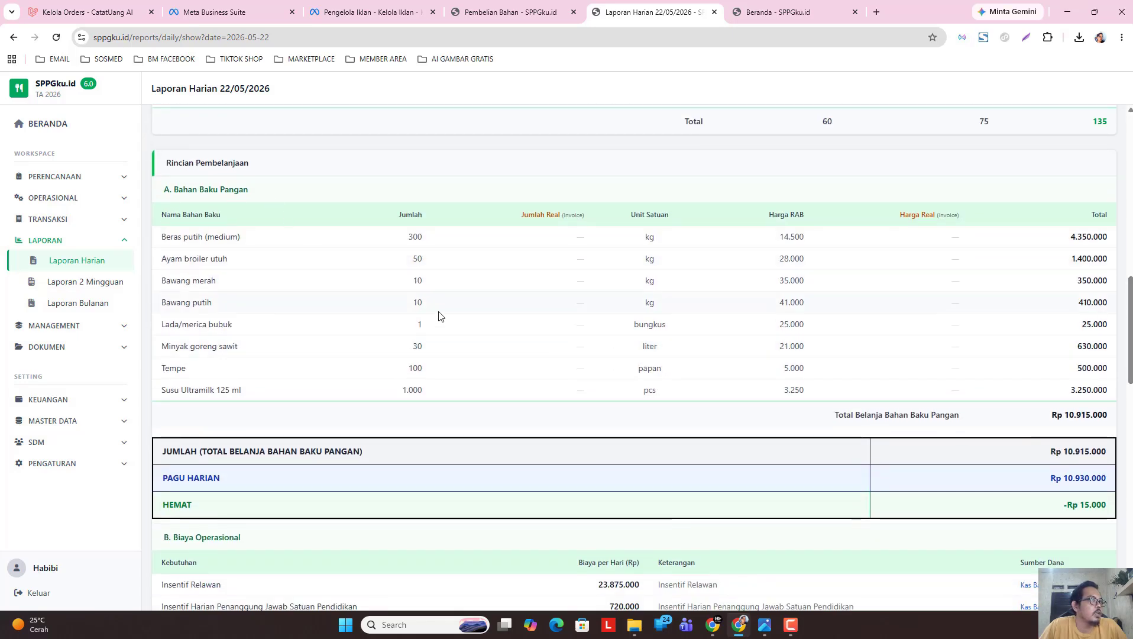
{"action": "scroll", "coordinate": [1129, 300], "scroll_direction": "down", "scroll_amount": 5}
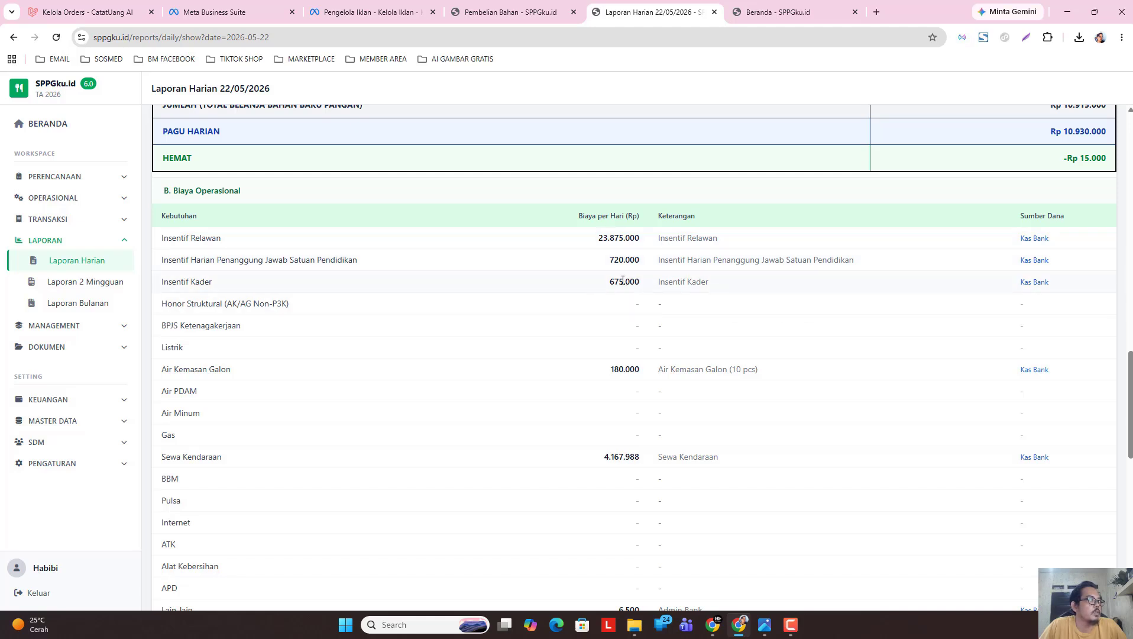
{"action": "scroll", "coordinate": [881, 371], "scroll_direction": "down", "scroll_amount": 2}
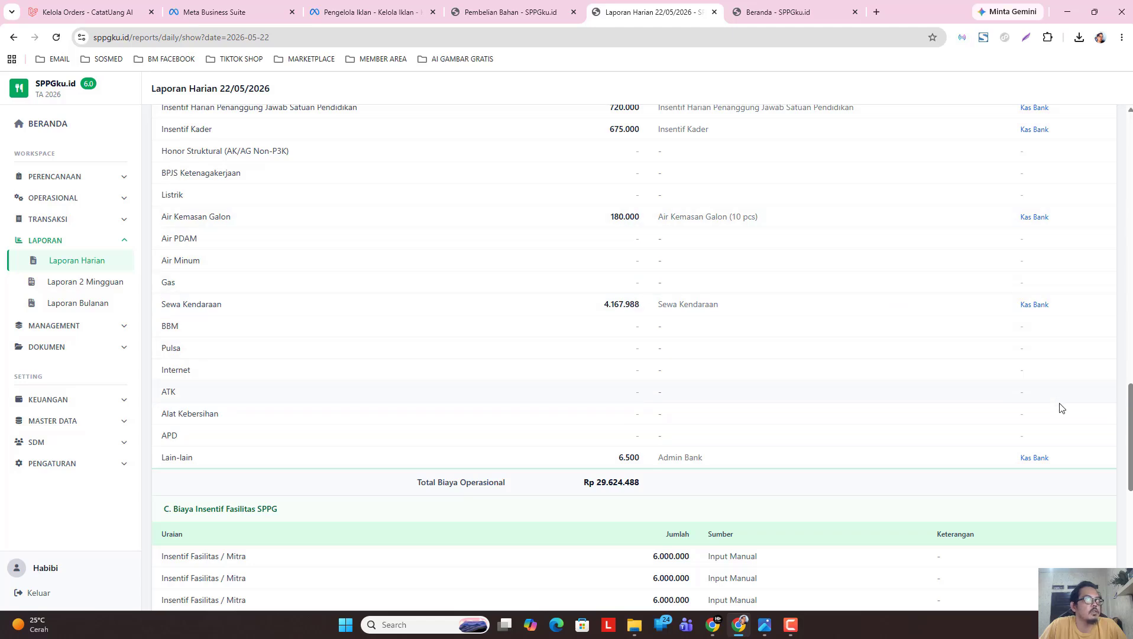
{"action": "scroll", "coordinate": [1126, 407], "scroll_direction": "down", "scroll_amount": 1}
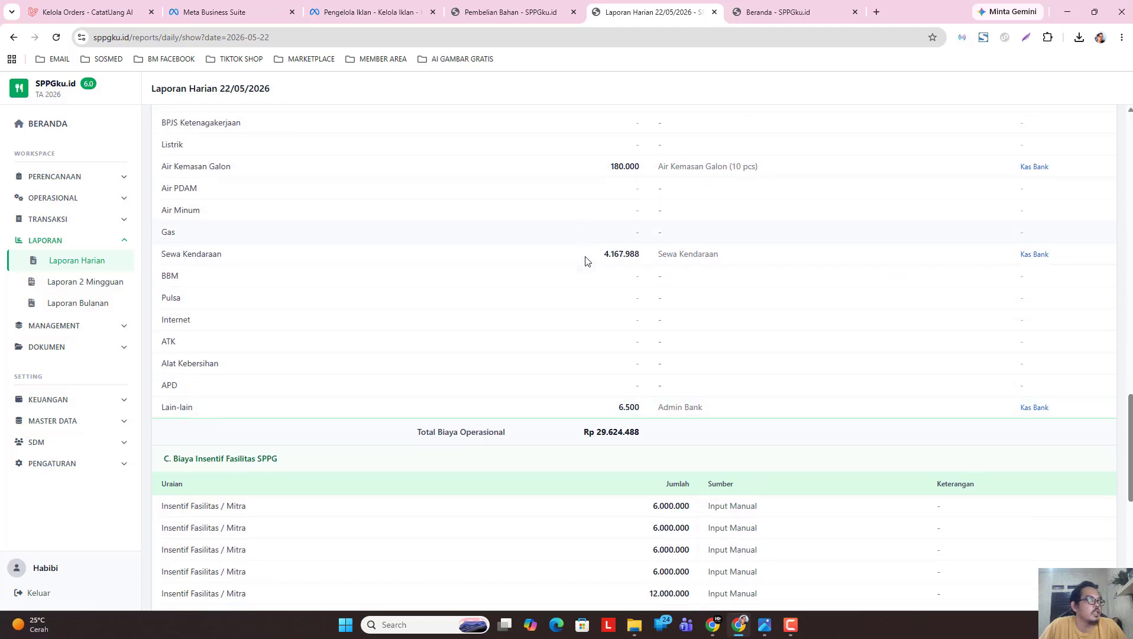
{"action": "scroll", "coordinate": [1114, 441], "scroll_direction": "down", "scroll_amount": 3}
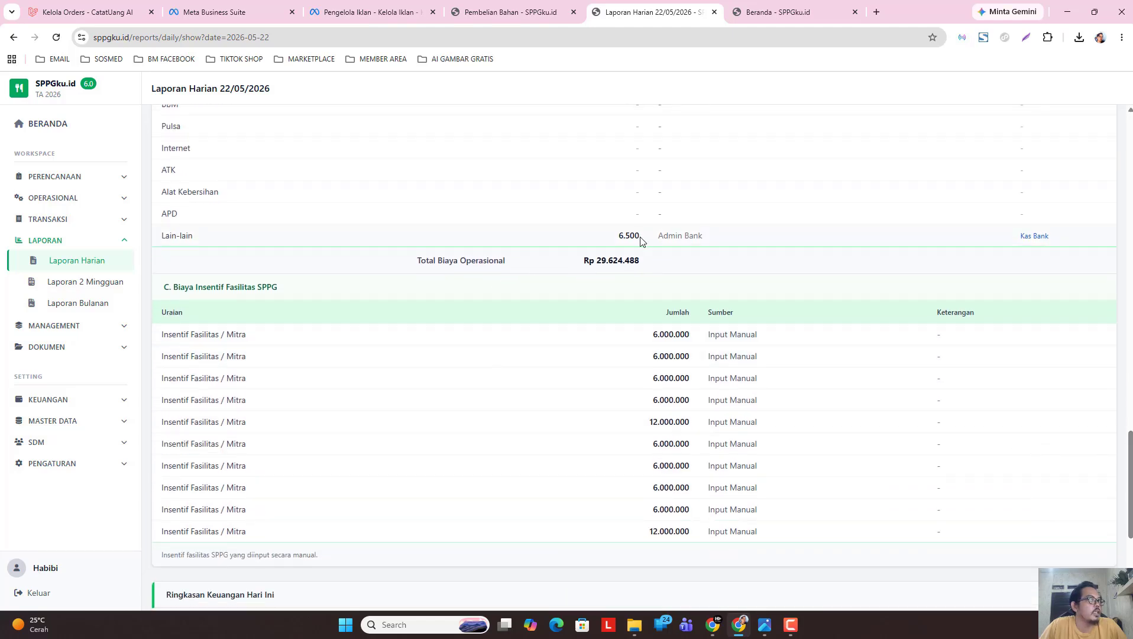
{"action": "scroll", "coordinate": [1130, 462], "scroll_direction": "down", "scroll_amount": 2}
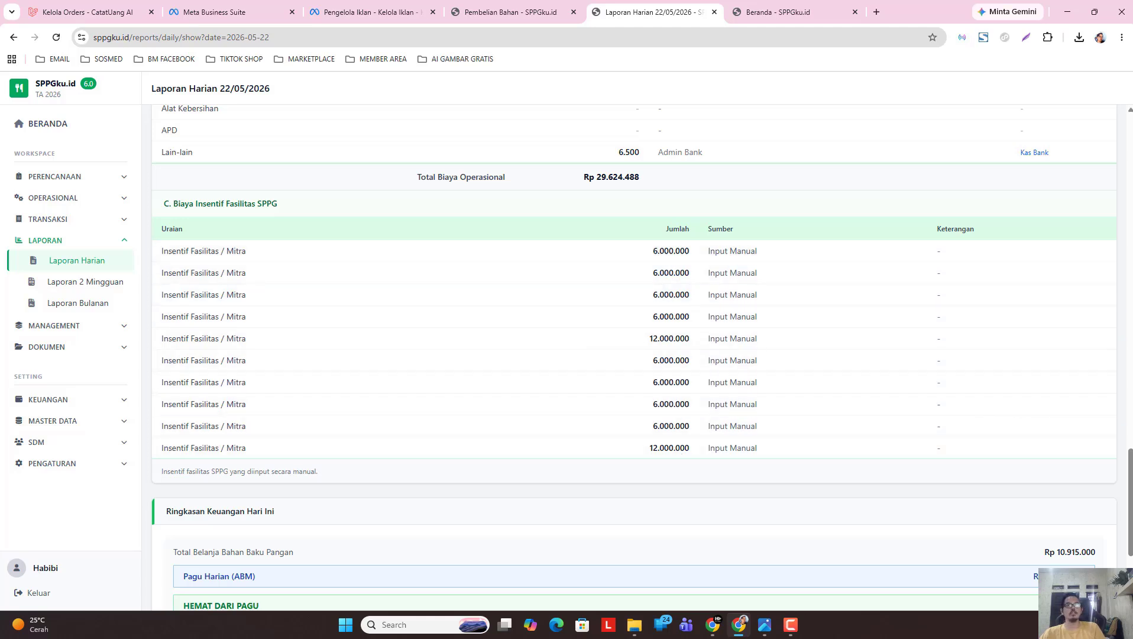
{"action": "left_click_drag", "start_coordinate": [1129, 471], "coordinate": [1130, 506]}
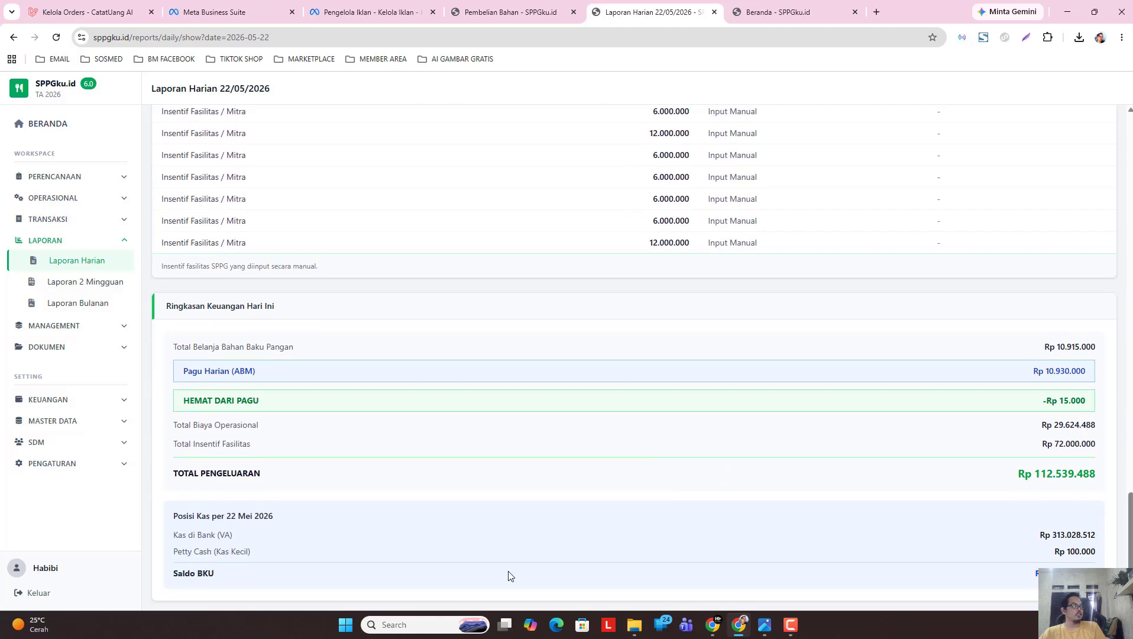
{"action": "left_click_drag", "start_coordinate": [1130, 523], "coordinate": [1123, 139]}
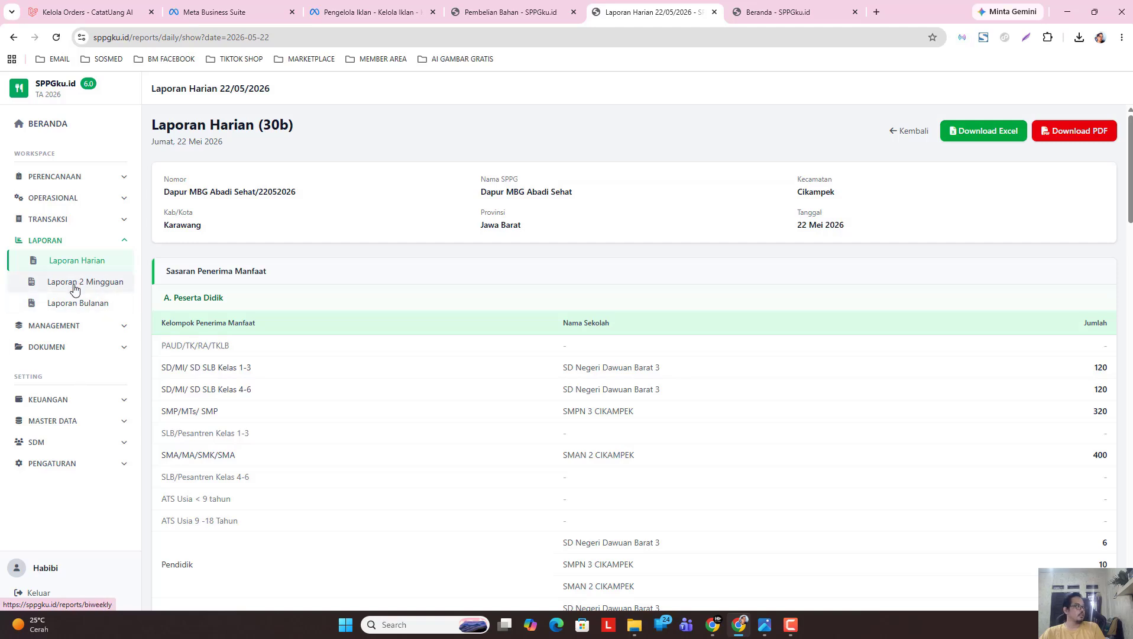
Start a new Kuitansi Sewa Kendaraan from the Dokumen & Pembayaran page.
{"action": "left_click", "coordinate": [78, 350]}
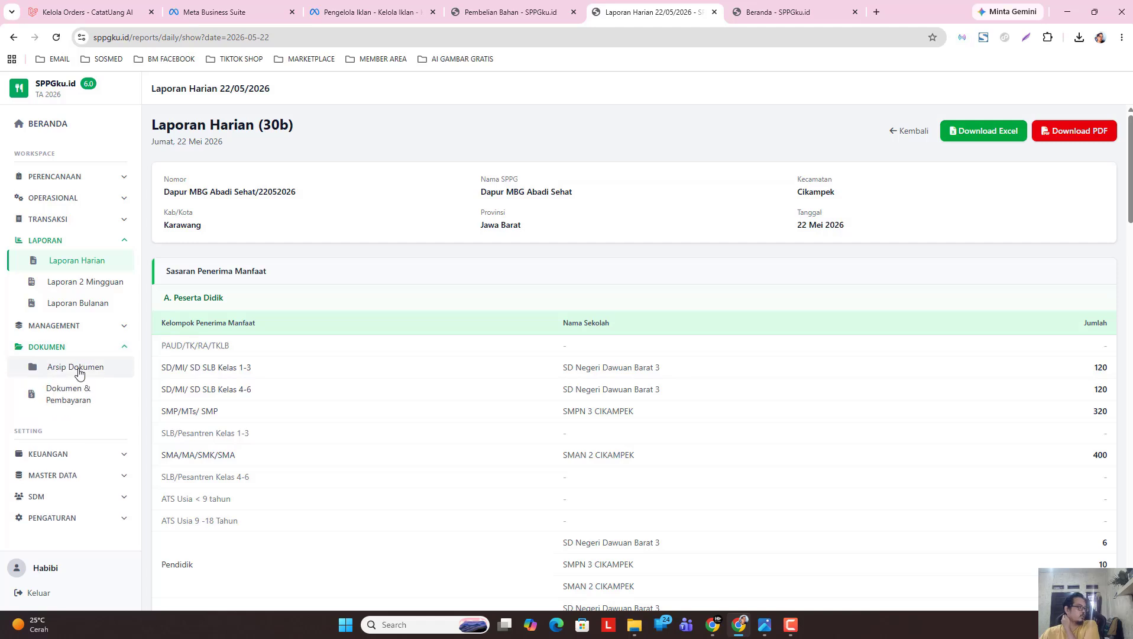
{"action": "left_click", "coordinate": [77, 398]}
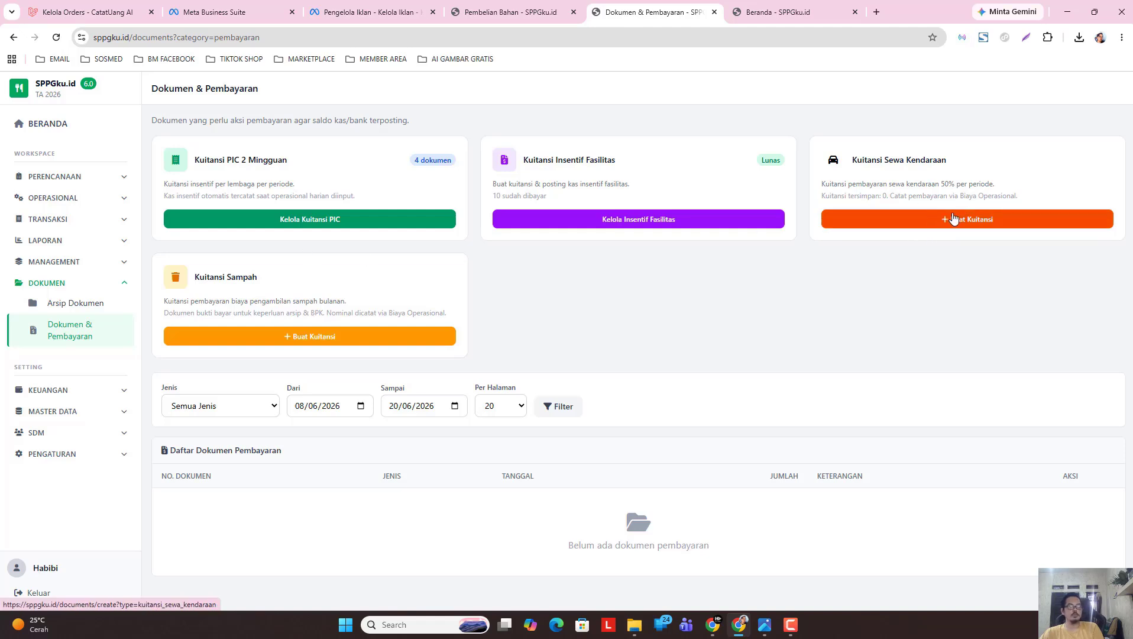
{"action": "left_click", "coordinate": [982, 221]}
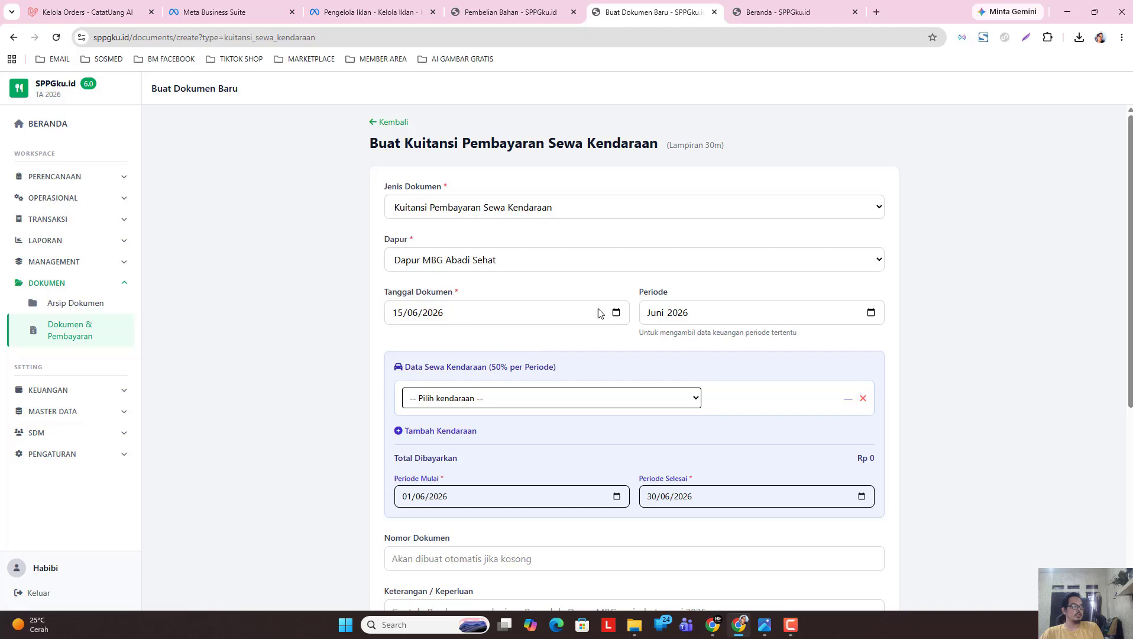
Set the document date to 22/05/2026 and the period to Mei 2026.
{"action": "left_click", "coordinate": [616, 313]}
{"action": "left_click", "coordinate": [408, 338]}
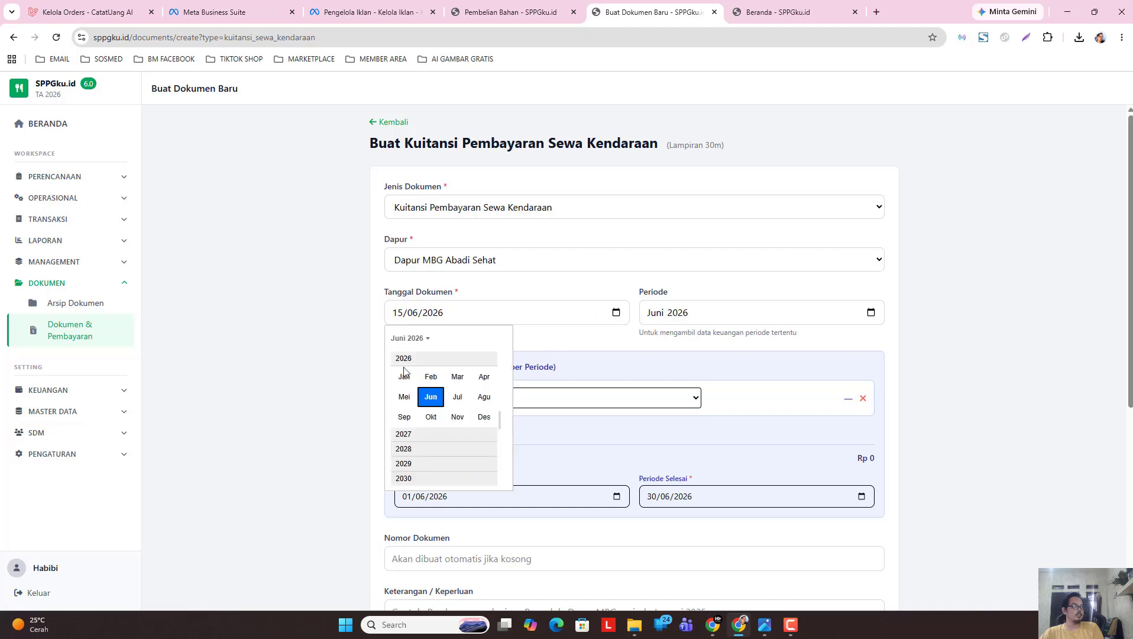
{"action": "left_click", "coordinate": [399, 394]}
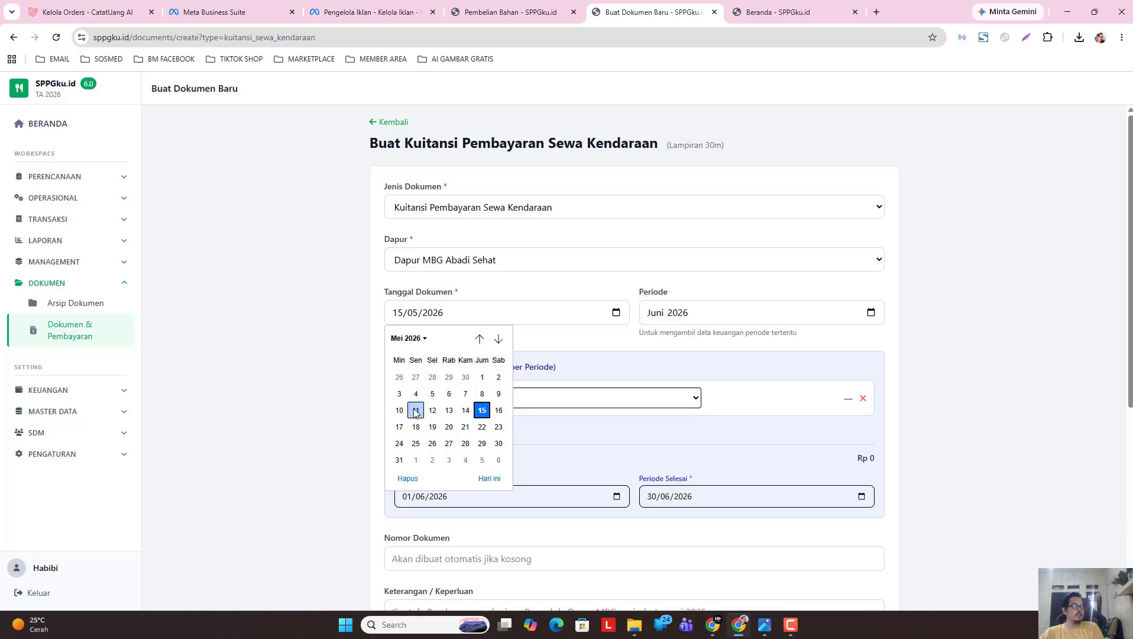
{"action": "left_click", "coordinate": [482, 426]}
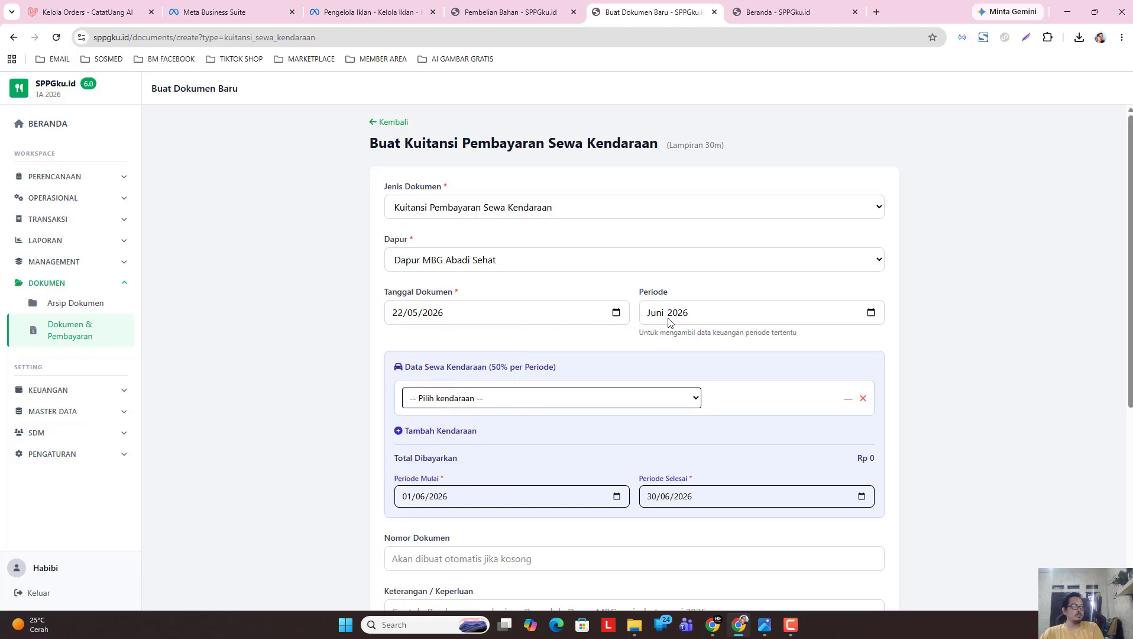
{"action": "left_click", "coordinate": [871, 314]}
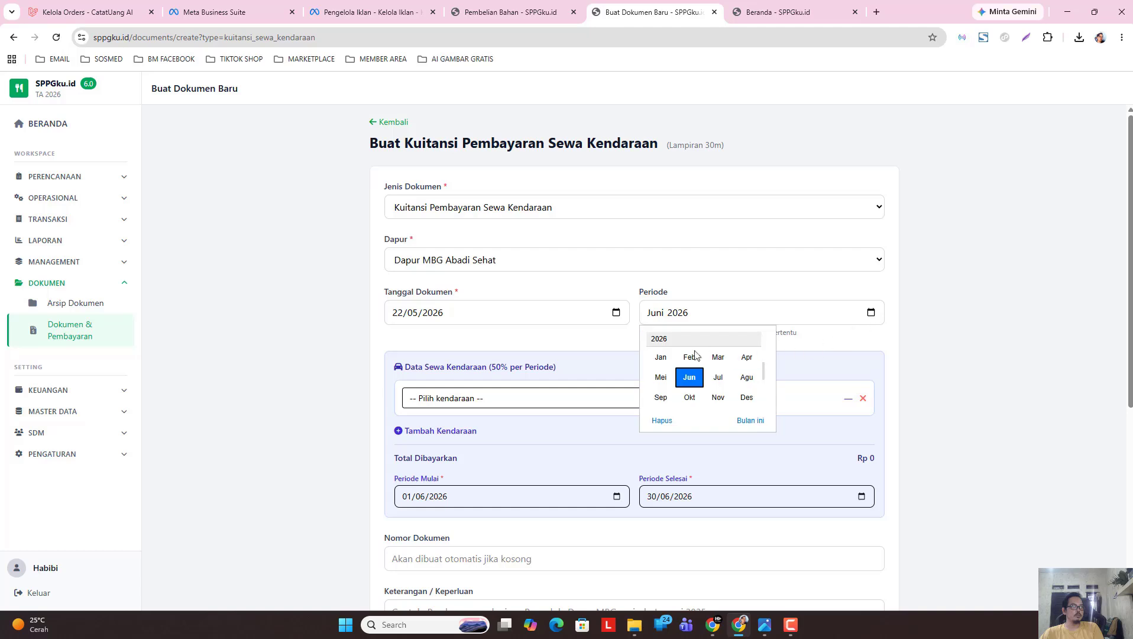
{"action": "left_click", "coordinate": [659, 378]}
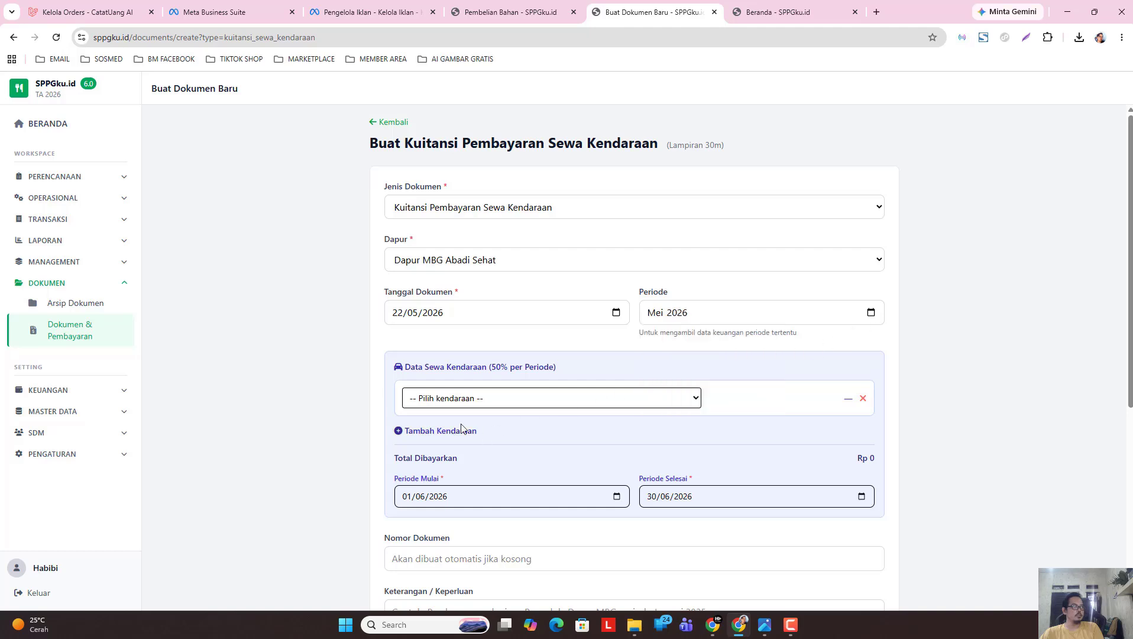
Add Daihatsu GrandMax and Suzuri Carry as the two rented vehicles.
{"action": "left_click", "coordinate": [686, 402]}
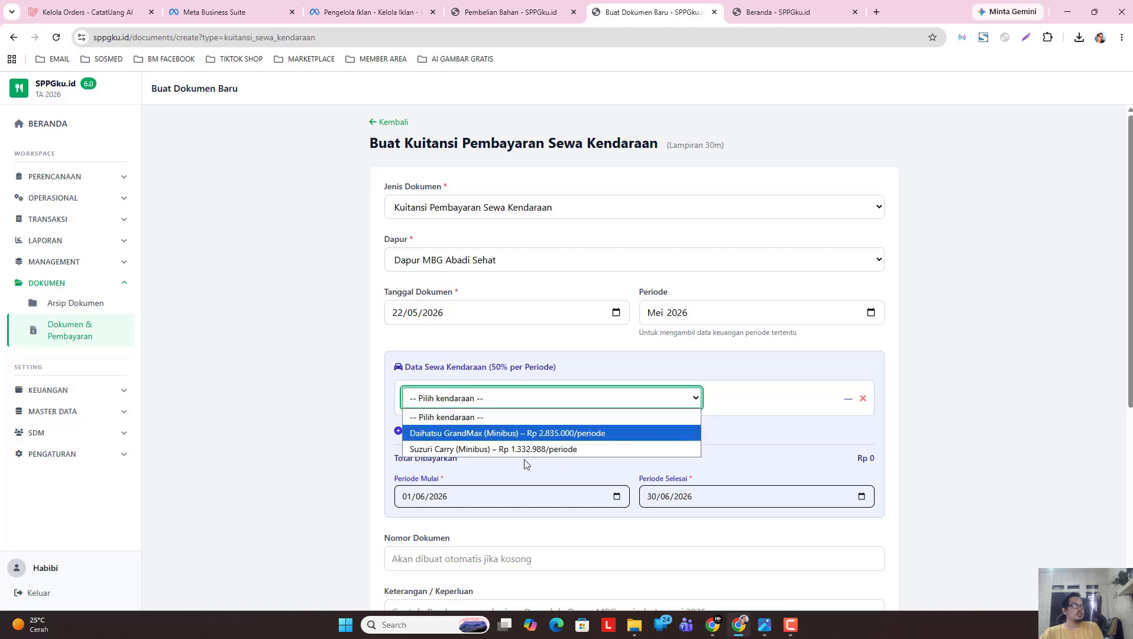
{"action": "left_click", "coordinate": [453, 434]}
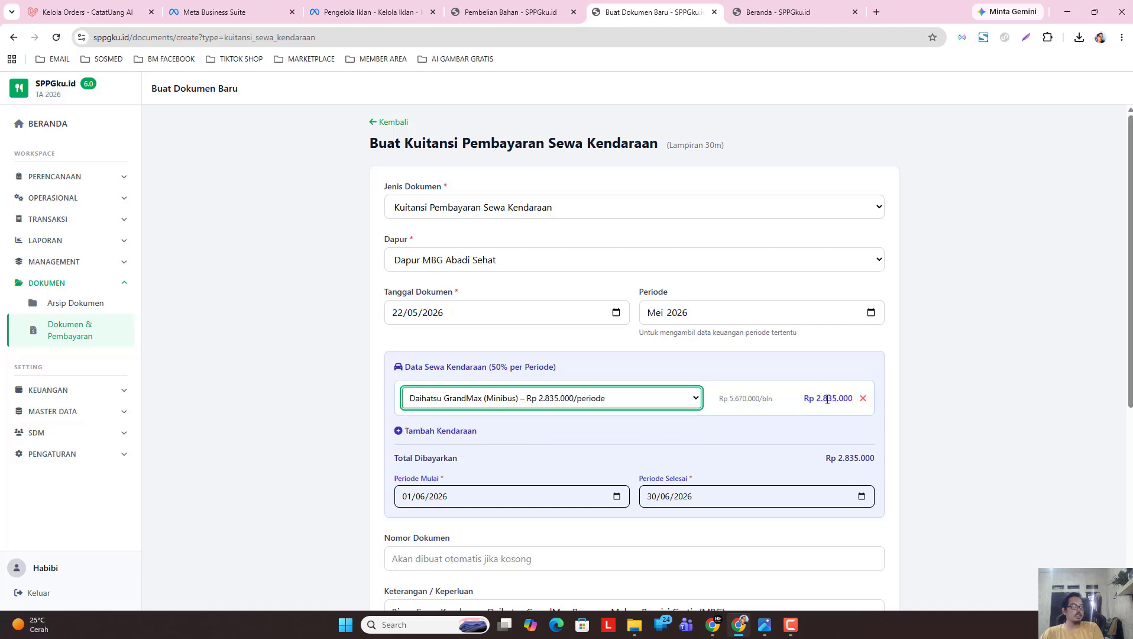
{"action": "left_click", "coordinate": [453, 432]}
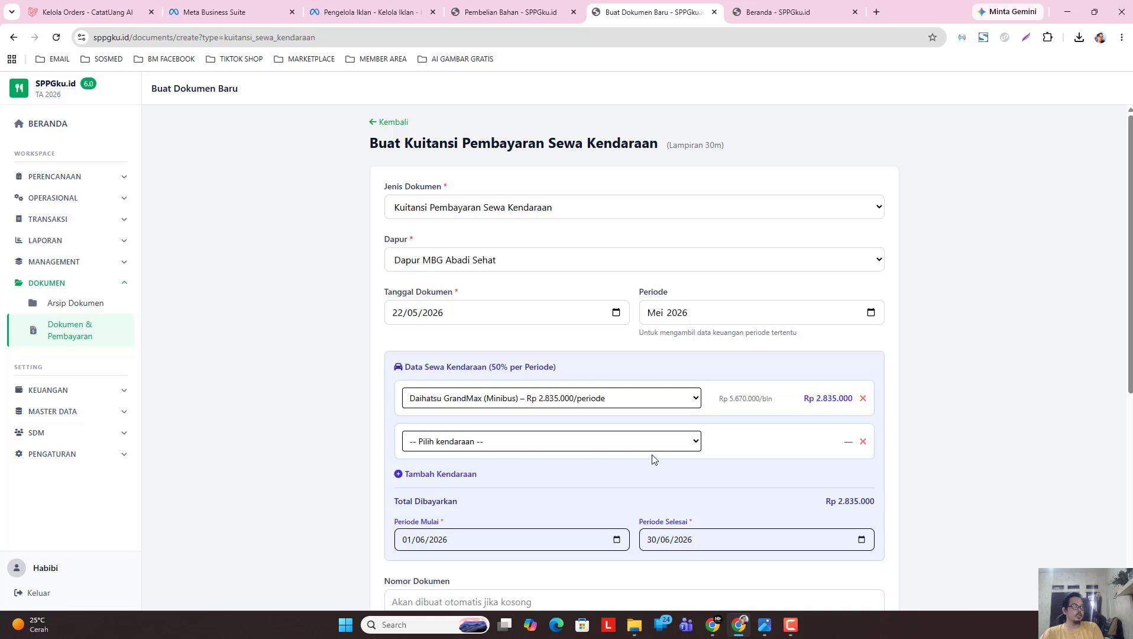
{"action": "left_click", "coordinate": [635, 447]}
{"action": "left_click", "coordinate": [470, 490]}
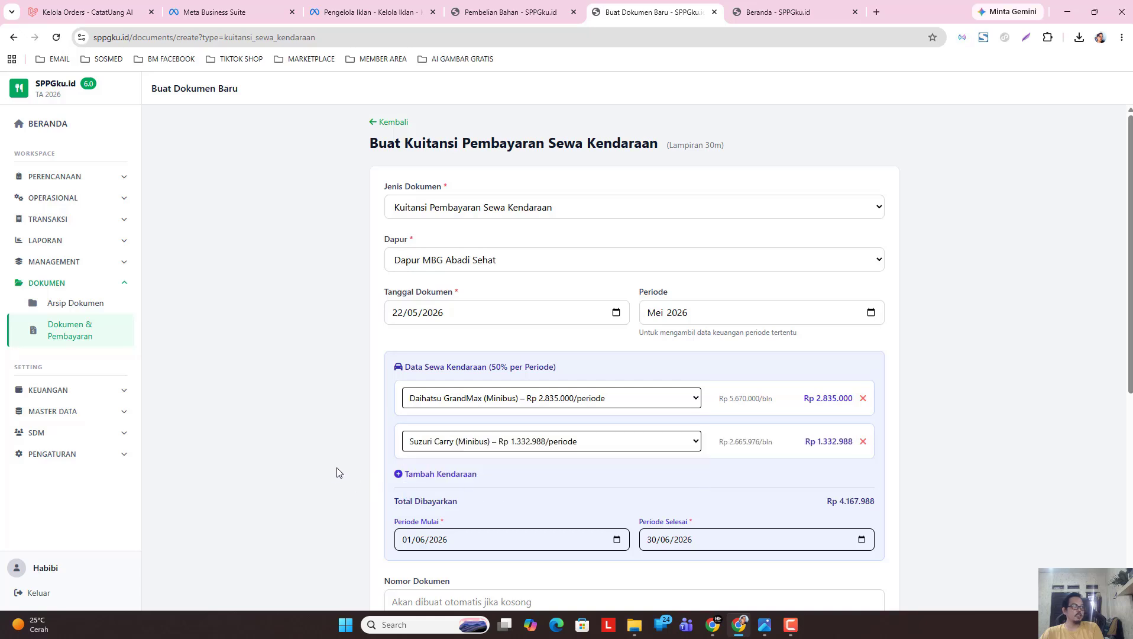
Set the rental period from 11/05/2026 to 23/05/2026.
{"action": "scroll", "coordinate": [510, 489], "scroll_direction": "down", "scroll_amount": 1}
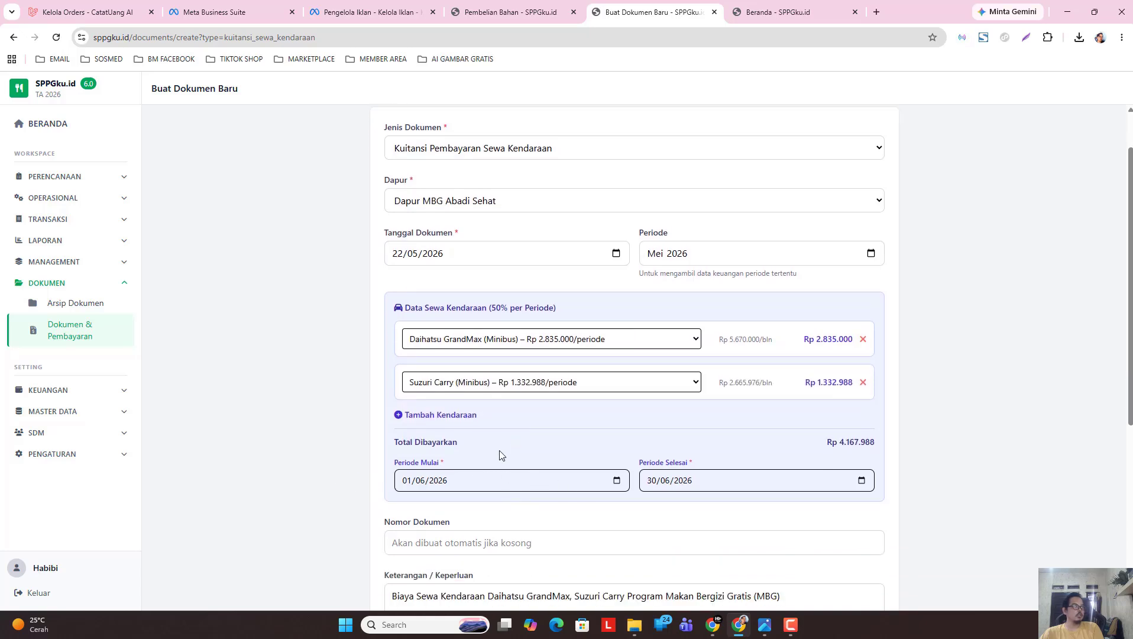
{"action": "left_click", "coordinate": [618, 482]}
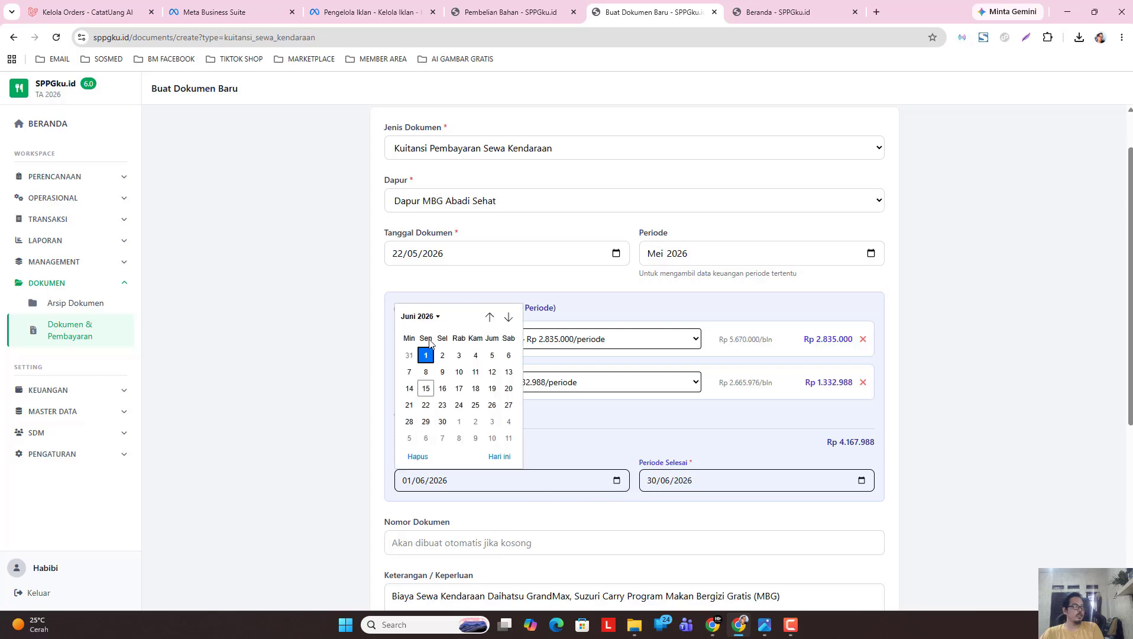
{"action": "left_click", "coordinate": [418, 316]}
{"action": "left_click", "coordinate": [414, 372]}
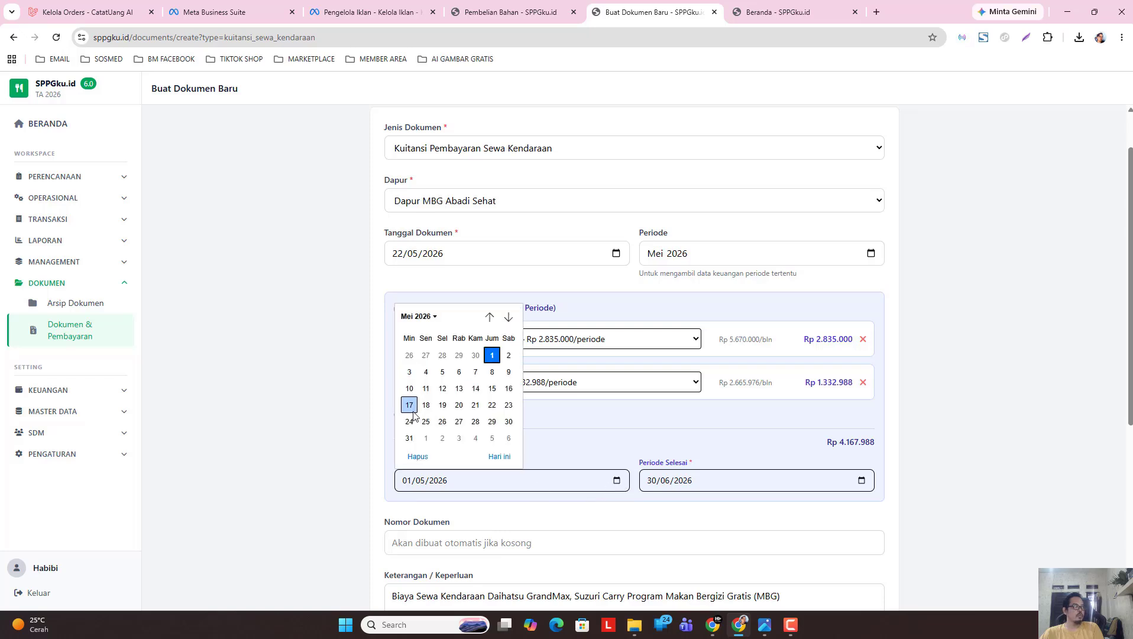
{"action": "left_click", "coordinate": [426, 389]}
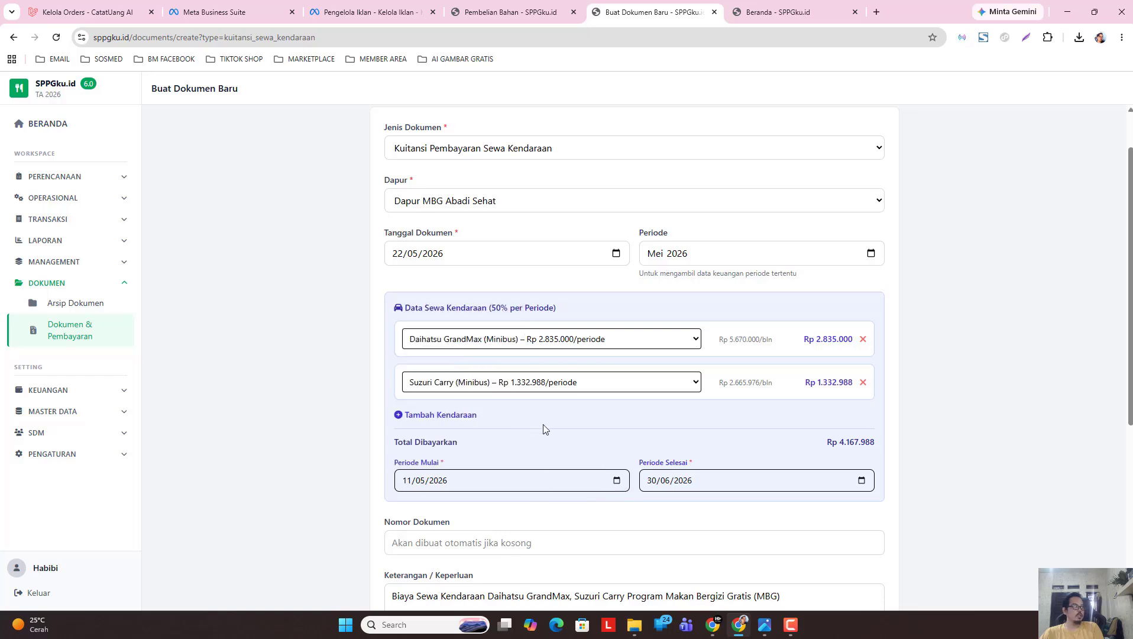
{"action": "left_click", "coordinate": [861, 480]}
{"action": "left_click", "coordinate": [670, 318]}
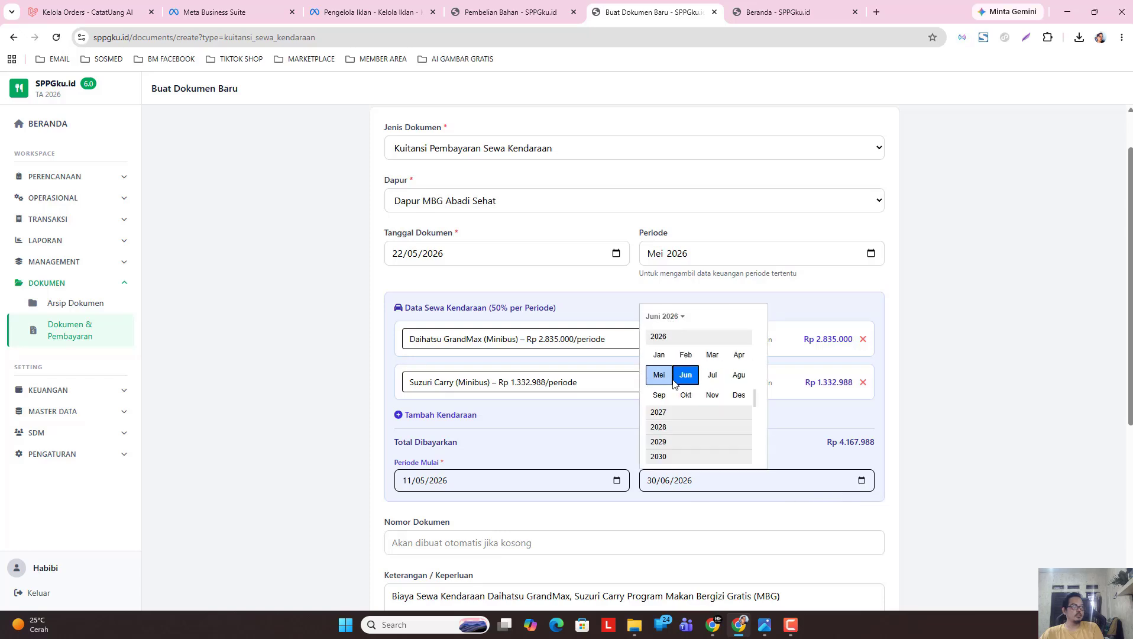
{"action": "left_click", "coordinate": [658, 372]}
{"action": "left_click", "coordinate": [752, 405]}
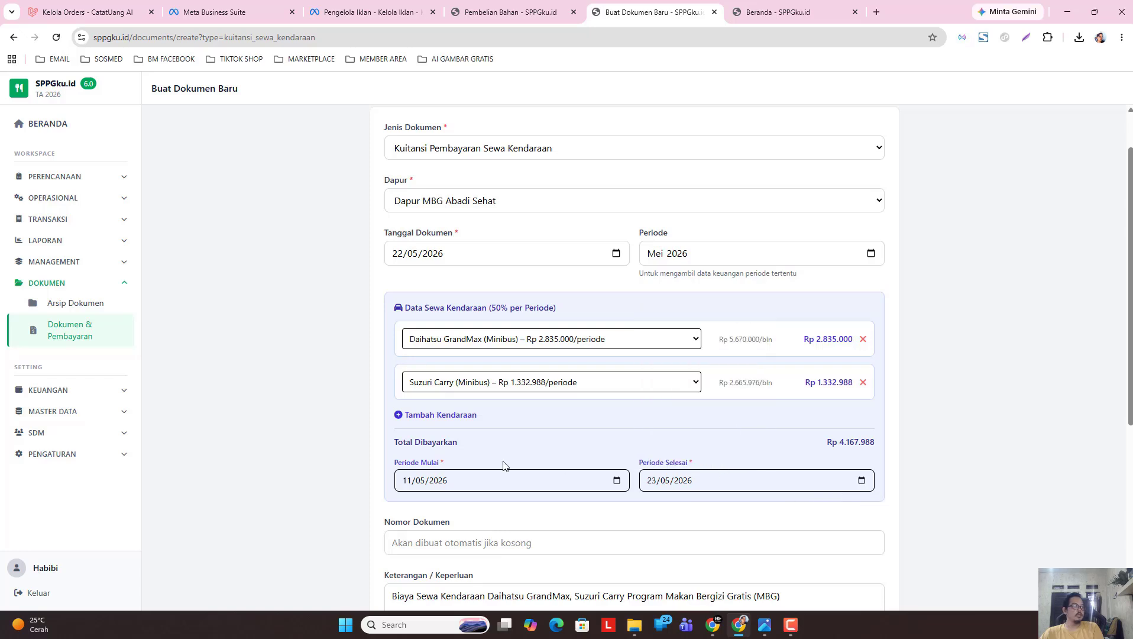
Review the Rp 4.167.988 receipt and save the document.
{"action": "scroll", "coordinate": [470, 455], "scroll_direction": "down", "scroll_amount": 3}
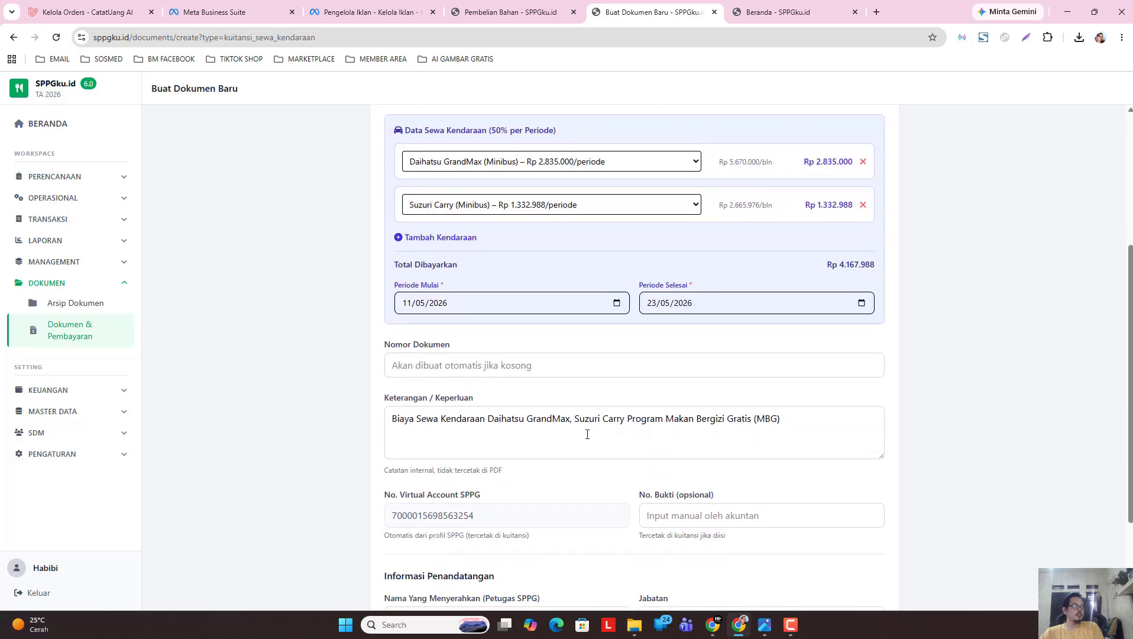
{"action": "scroll", "coordinate": [592, 485], "scroll_direction": "down", "scroll_amount": 3}
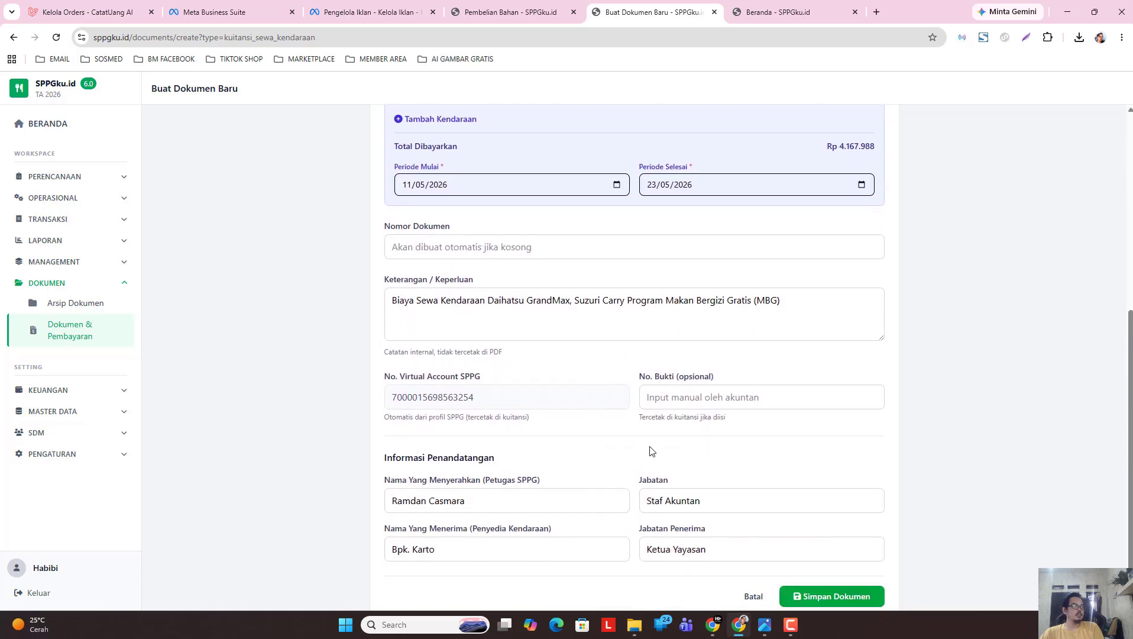
{"action": "scroll", "coordinate": [574, 476], "scroll_direction": "up", "scroll_amount": 1}
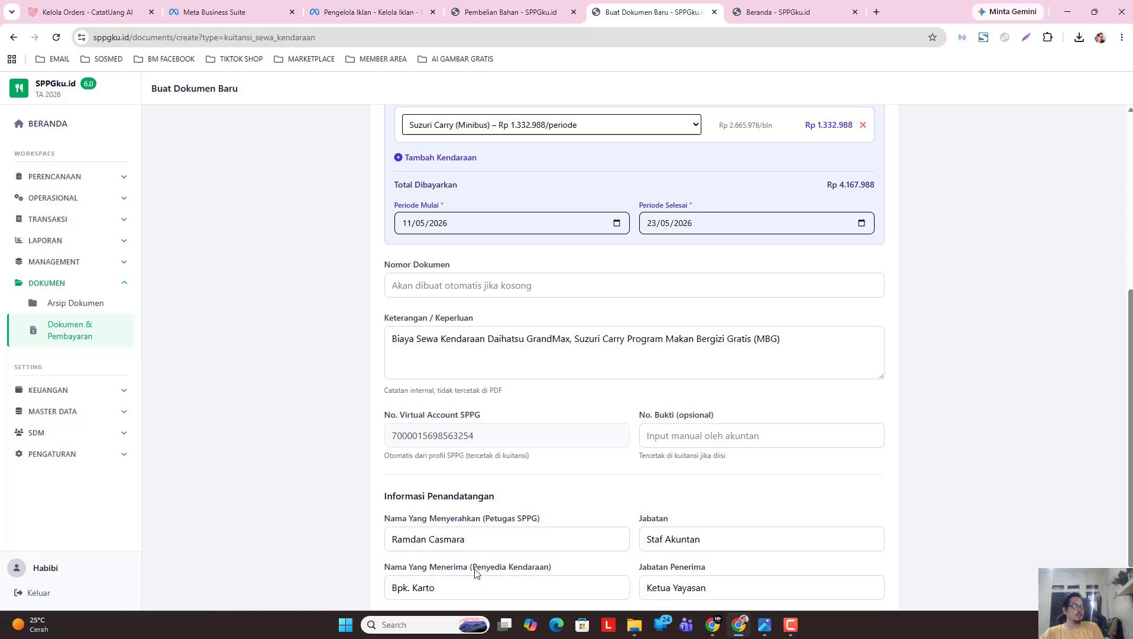
{"action": "scroll", "coordinate": [541, 490], "scroll_direction": "up", "scroll_amount": 1}
{"action": "scroll", "coordinate": [535, 461], "scroll_direction": "down", "scroll_amount": 1}
{"action": "scroll", "coordinate": [512, 381], "scroll_direction": "up", "scroll_amount": 1}
{"action": "scroll", "coordinate": [535, 343], "scroll_direction": "down", "scroll_amount": 1}
{"action": "scroll", "coordinate": [545, 328], "scroll_direction": "up", "scroll_amount": 3}
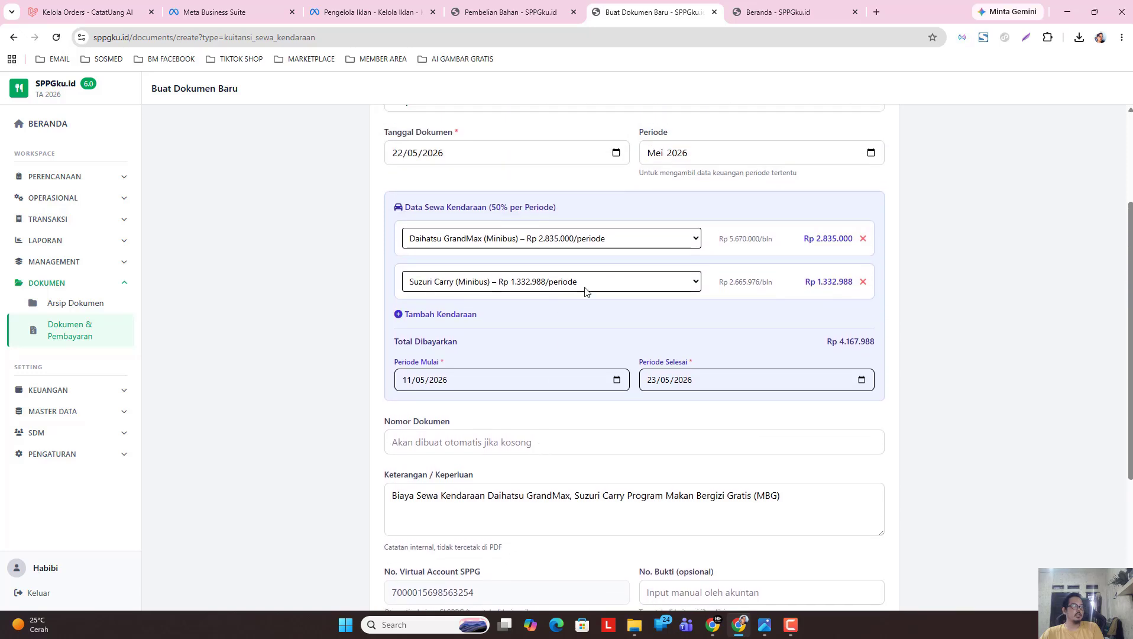
{"action": "scroll", "coordinate": [585, 291], "scroll_direction": "up", "scroll_amount": 3}
{"action": "scroll", "coordinate": [728, 348], "scroll_direction": "down", "scroll_amount": 1}
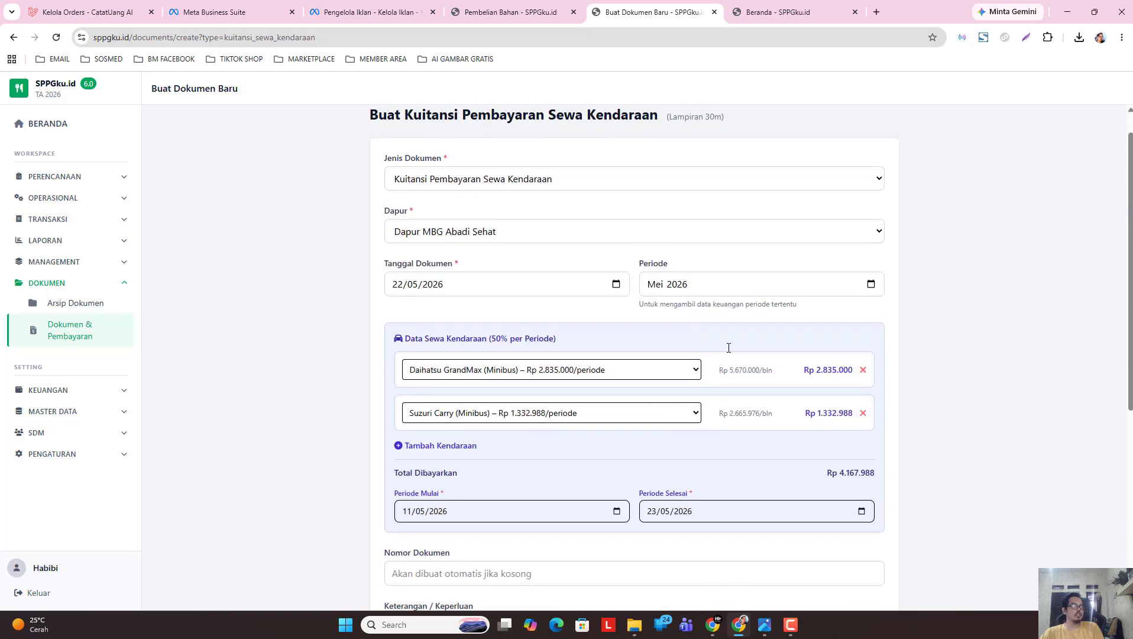
{"action": "left_click_drag", "start_coordinate": [1127, 276], "coordinate": [1105, 482]}
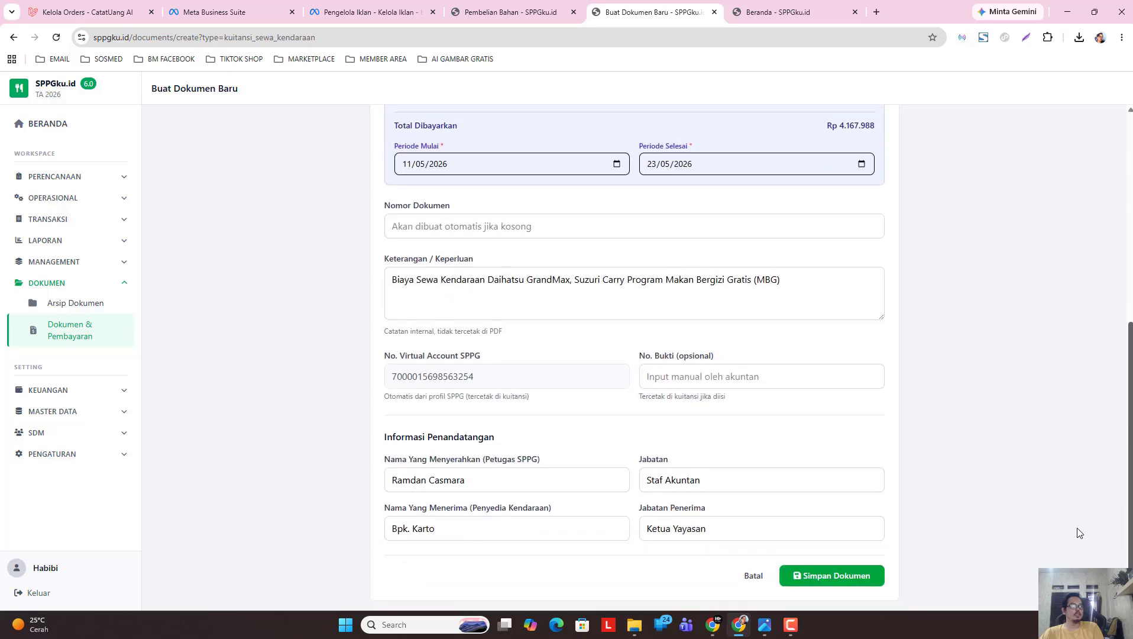
{"action": "left_click", "coordinate": [806, 574]}
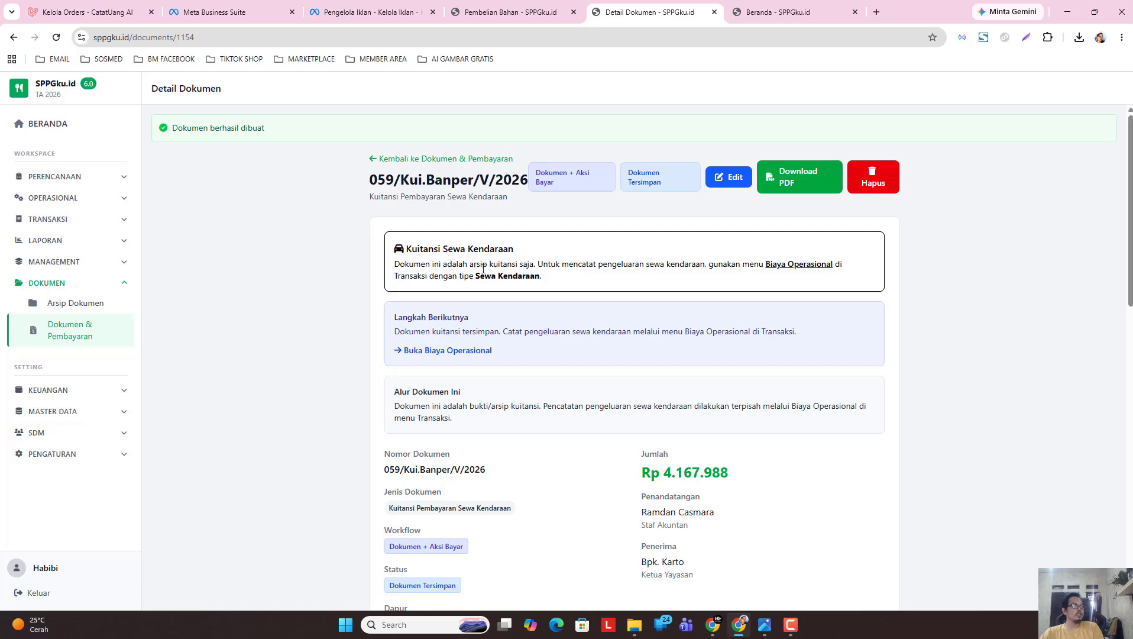
Scroll through the receipt's PDF preview, then open and cancel the print dialog.
{"action": "left_click_drag", "start_coordinate": [1125, 211], "coordinate": [1129, 499]}
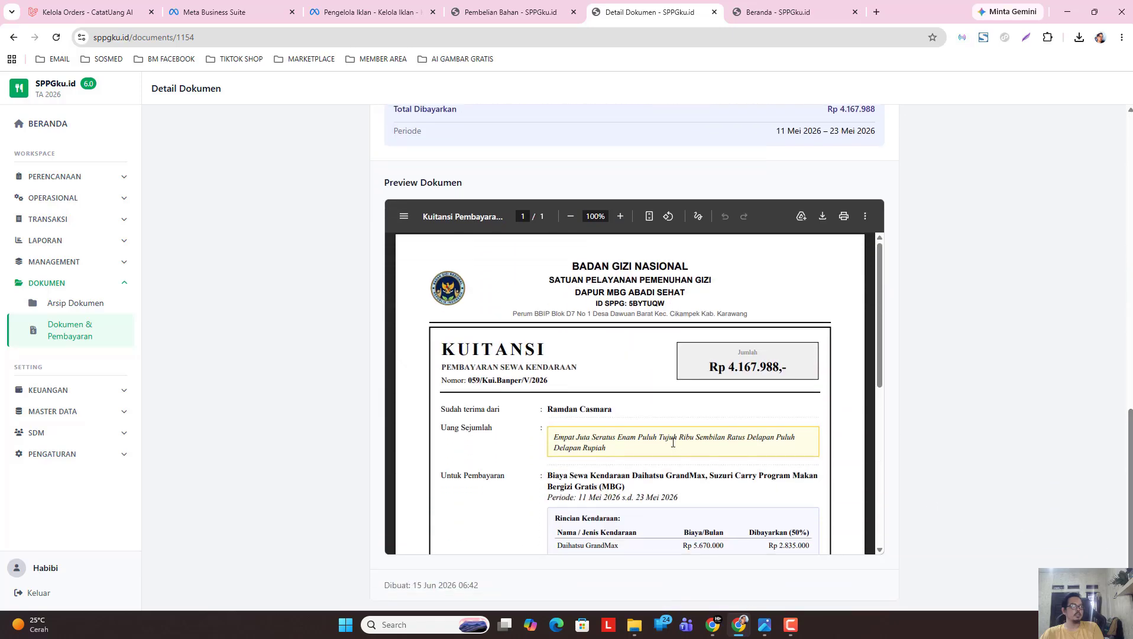
{"action": "scroll", "coordinate": [659, 428], "scroll_direction": "down", "scroll_amount": 3}
{"action": "scroll", "coordinate": [658, 427], "scroll_direction": "down", "scroll_amount": 2}
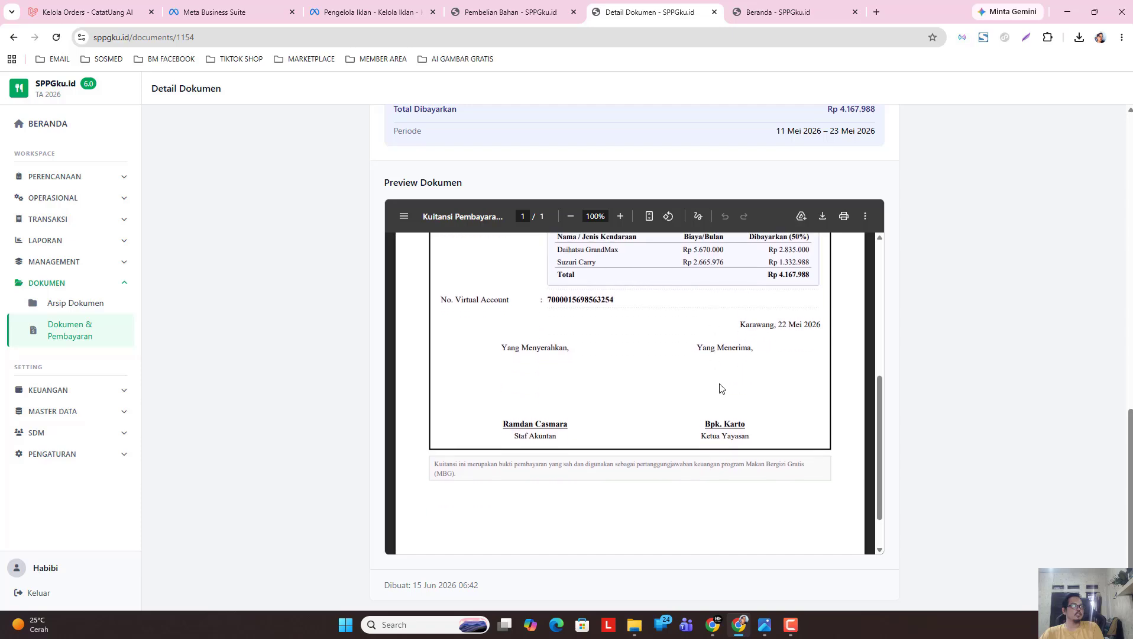
{"action": "left_click", "coordinate": [844, 216]}
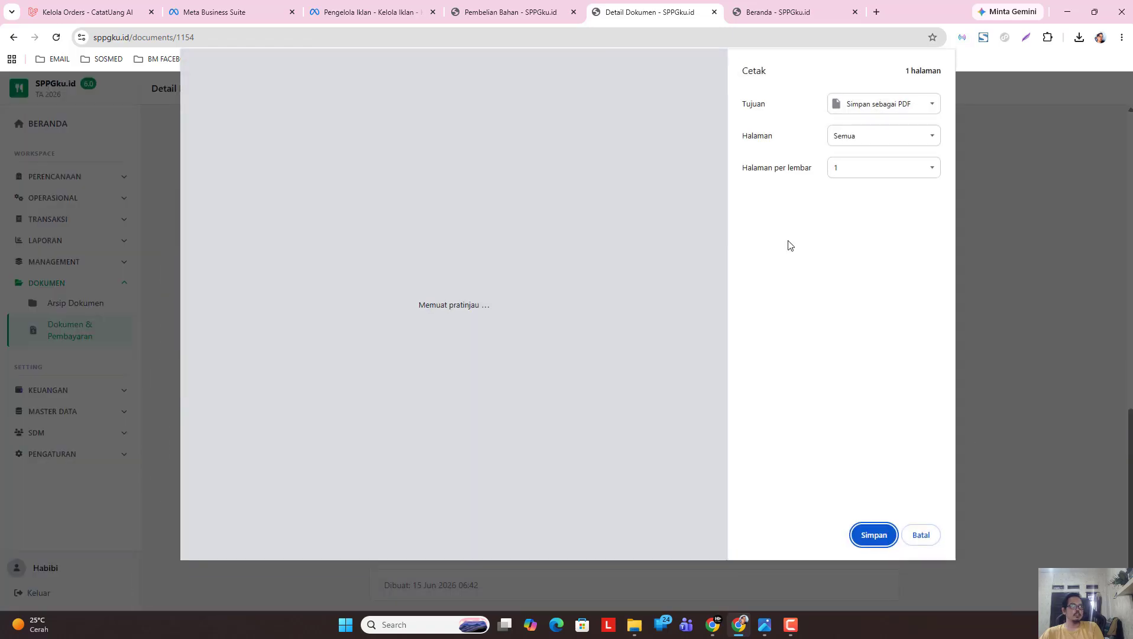
{"action": "left_click", "coordinate": [920, 535]}
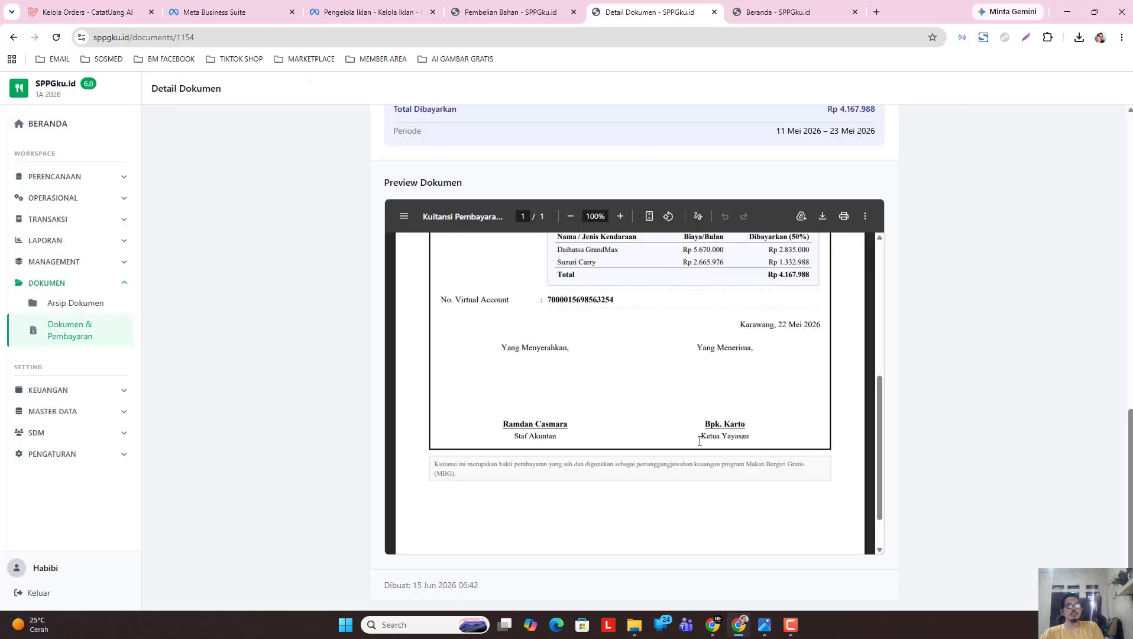
Check the Rp 4.167.988 total, then go back to the Dokumen & Pembayaran list.
{"action": "scroll", "coordinate": [698, 438], "scroll_direction": "up", "scroll_amount": 5}
{"action": "scroll", "coordinate": [685, 421], "scroll_direction": "down", "scroll_amount": 1}
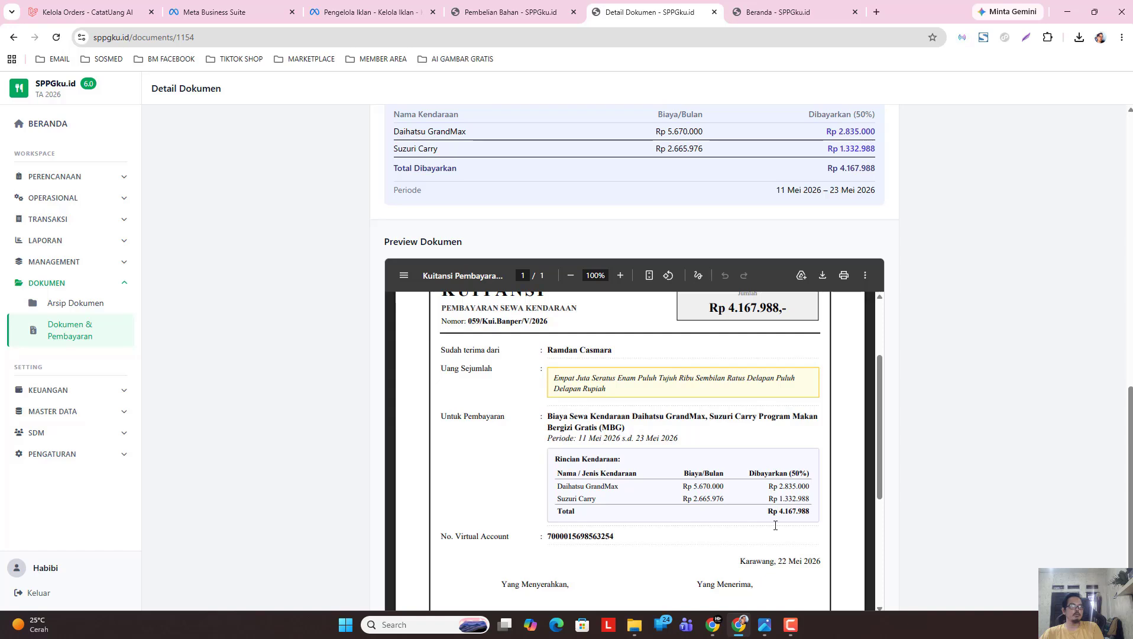
{"action": "left_click_drag", "start_coordinate": [768, 510], "coordinate": [813, 511]}
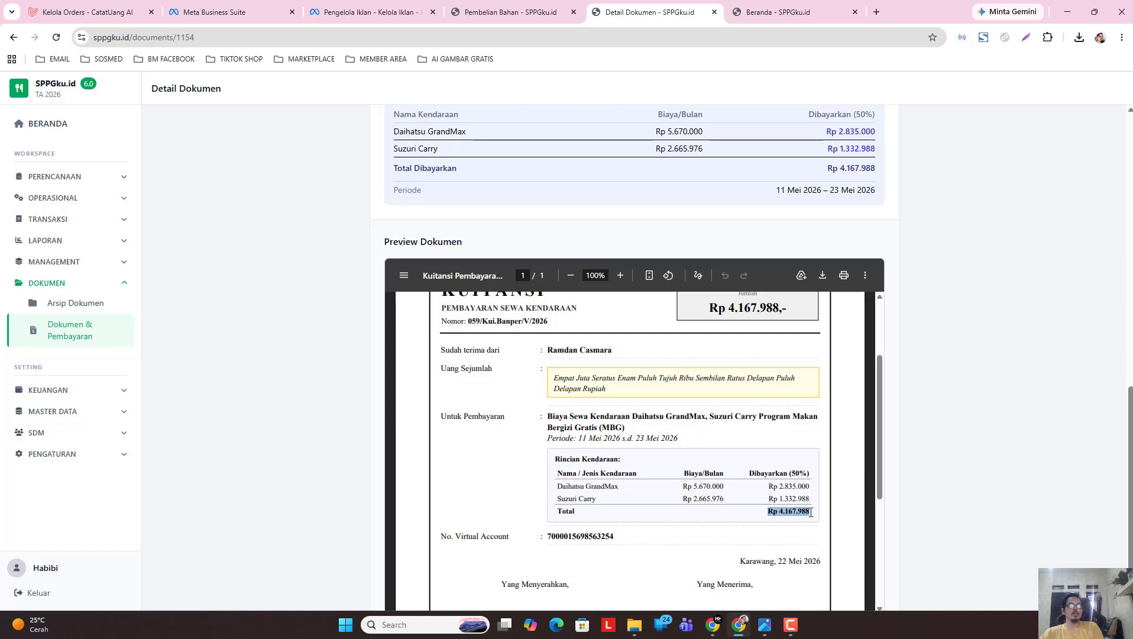
{"action": "left_click", "coordinate": [813, 511]}
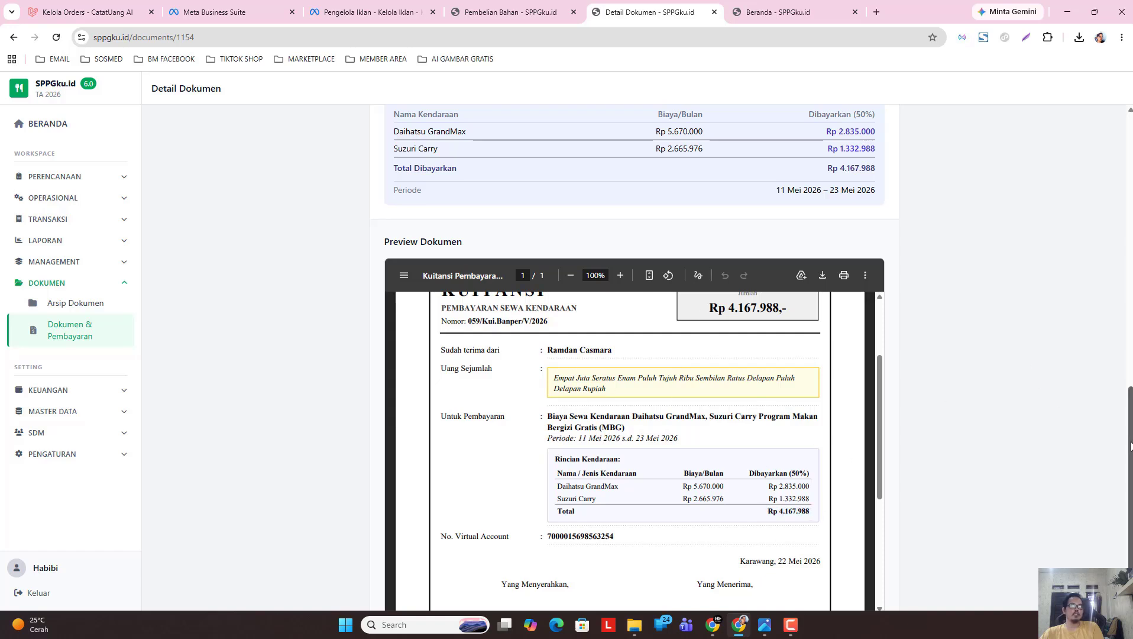
{"action": "scroll", "coordinate": [808, 125], "scroll_direction": "up", "scroll_amount": 10}
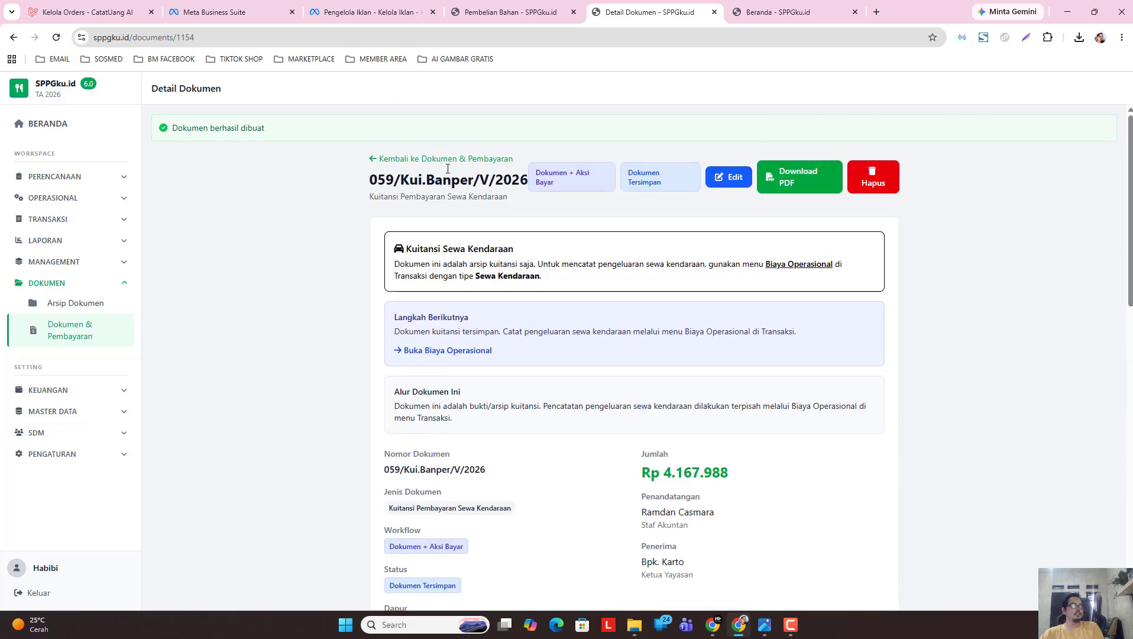
{"action": "left_click", "coordinate": [420, 164]}
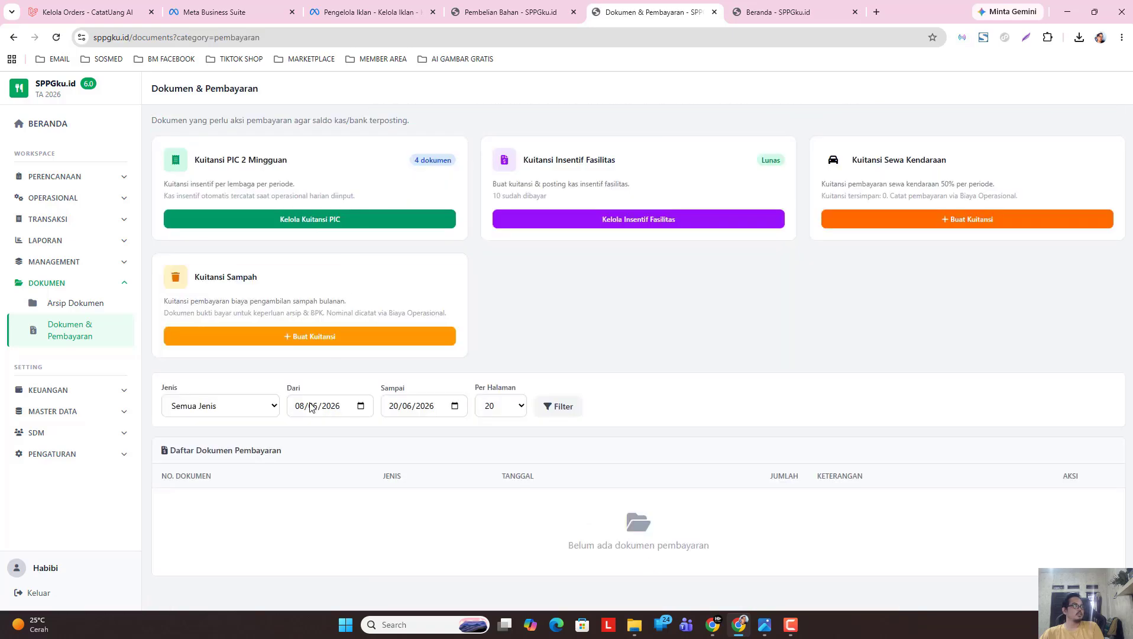
Filter the payment documents list to 11–23 May 2026.
{"action": "left_click", "coordinate": [360, 406]}
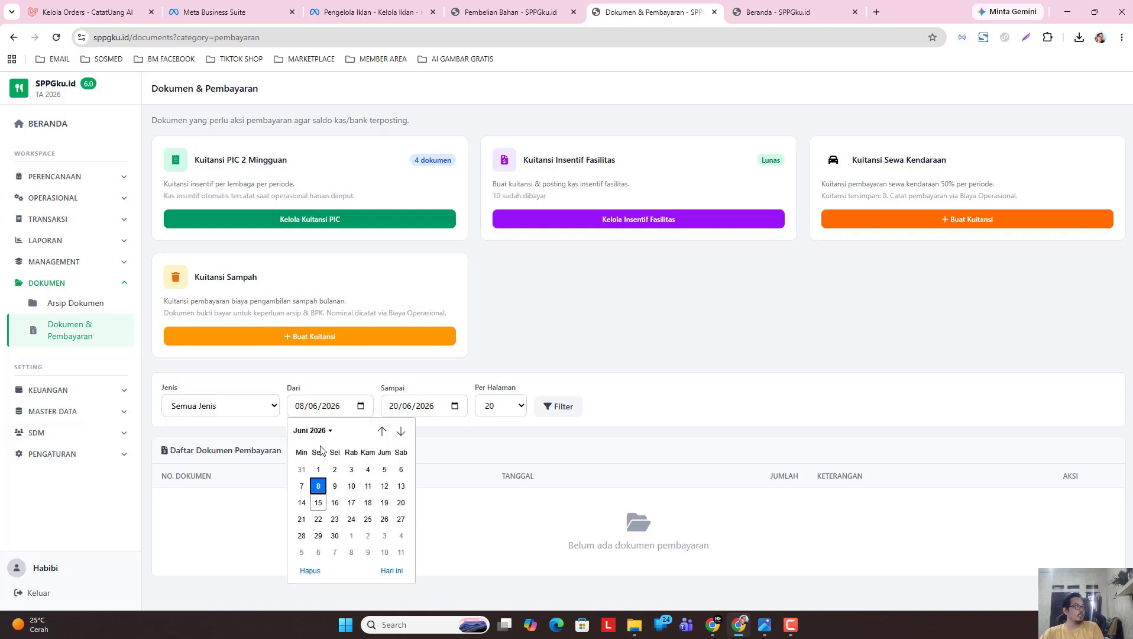
{"action": "left_click", "coordinate": [312, 430]}
{"action": "left_click", "coordinate": [306, 488]}
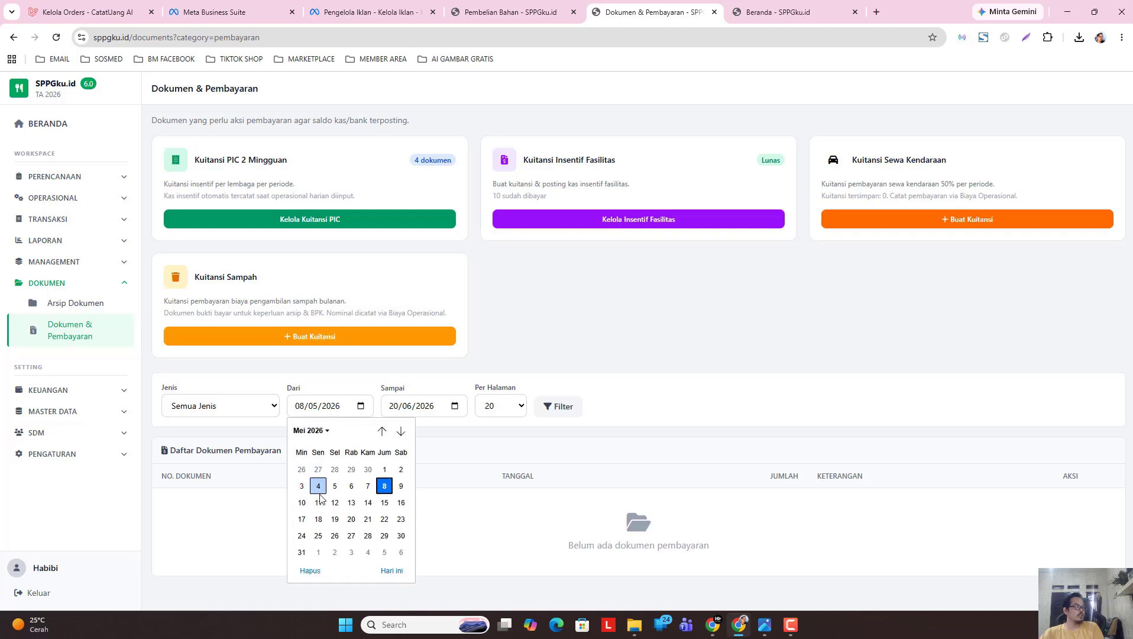
{"action": "left_click", "coordinate": [321, 506]}
{"action": "left_click", "coordinate": [453, 406]}
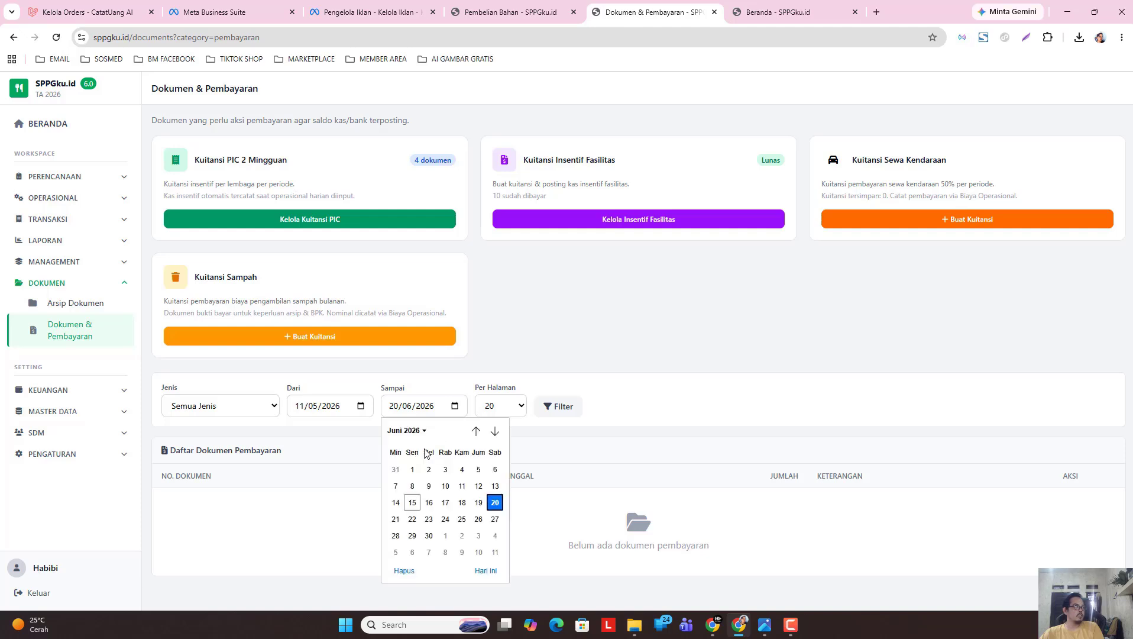
{"action": "left_click", "coordinate": [412, 432]}
{"action": "left_click", "coordinate": [397, 488]}
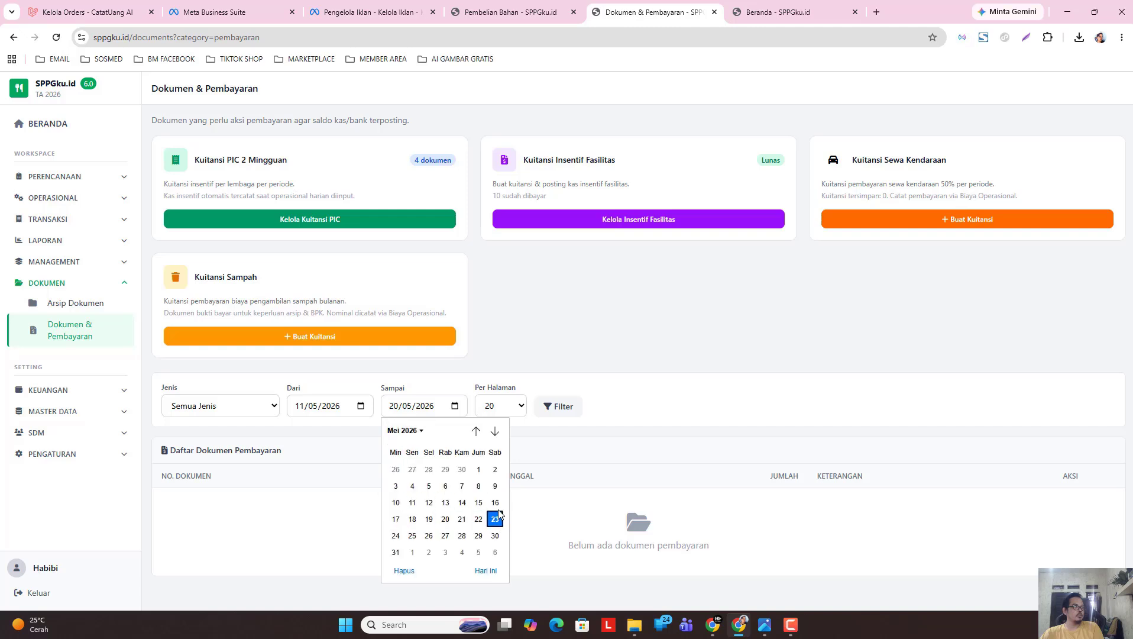
{"action": "left_click", "coordinate": [494, 518]}
{"action": "left_click", "coordinate": [549, 406]}
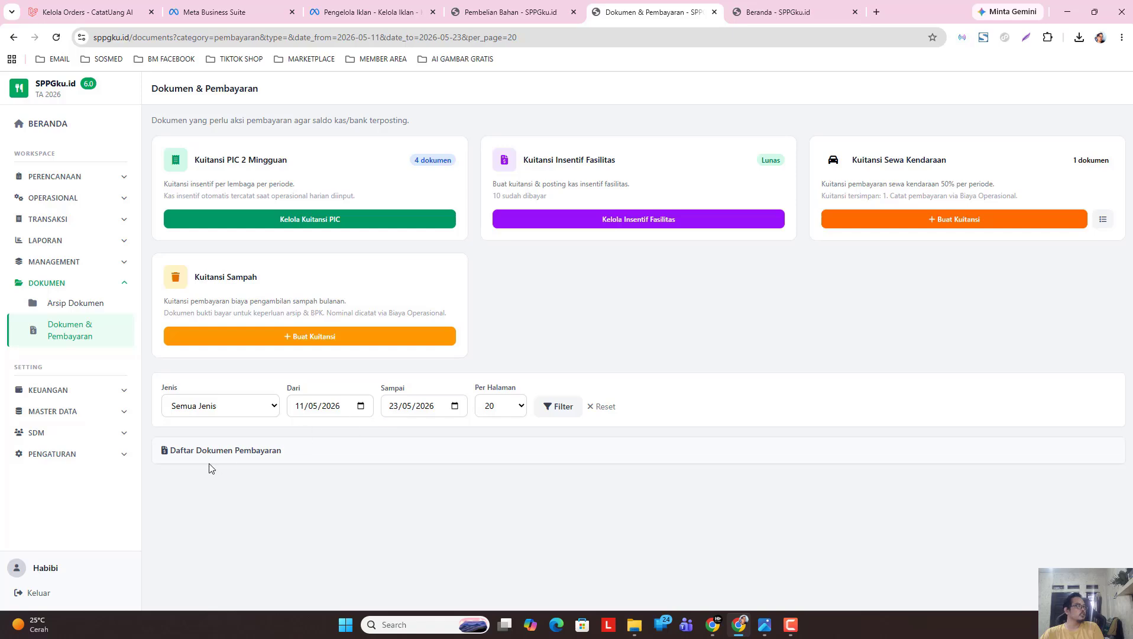
Look at Arsip Dokumen, then return to Dokumen & Pembayaran.
{"action": "left_click", "coordinate": [68, 303]}
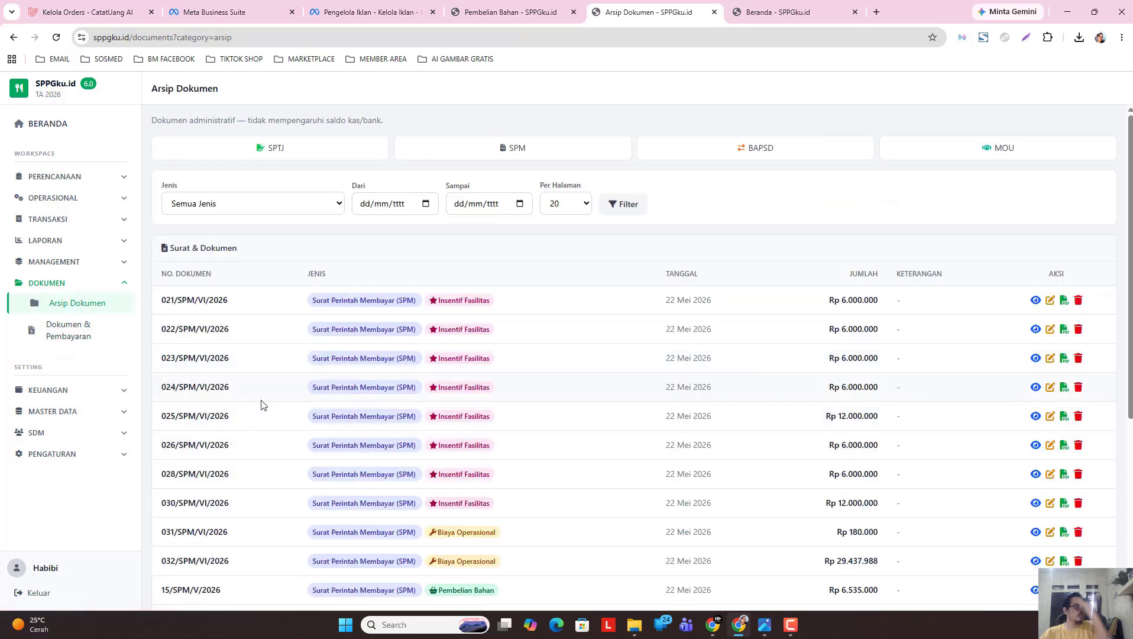
{"action": "scroll", "coordinate": [262, 404], "scroll_direction": "down", "scroll_amount": 4}
{"action": "left_click", "coordinate": [81, 333]}
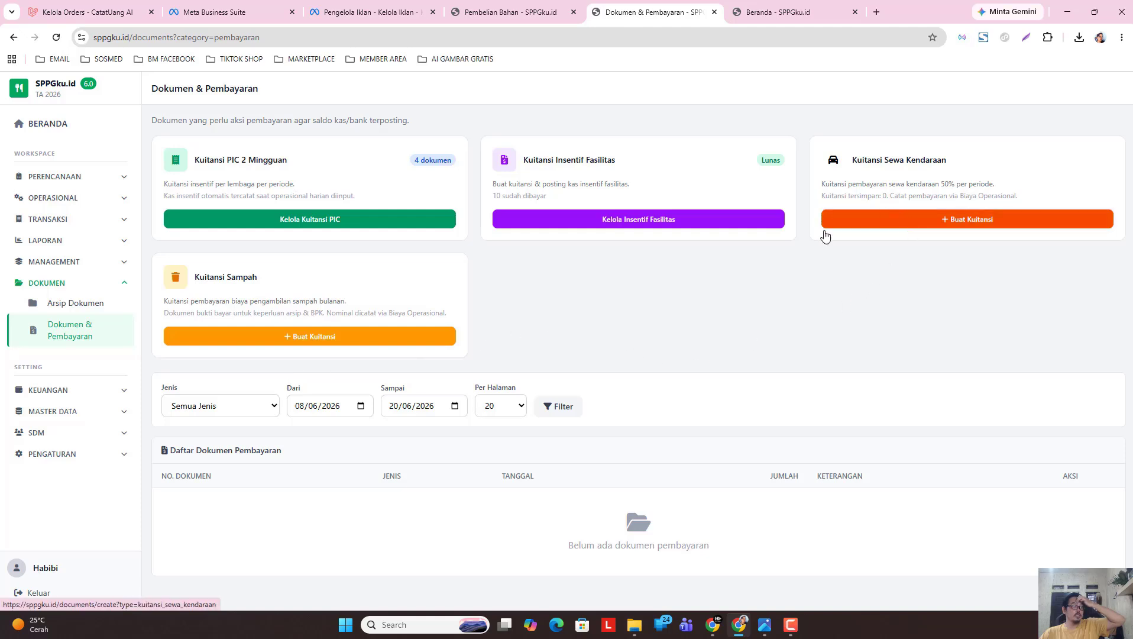
{"action": "left_click", "coordinate": [241, 407]}
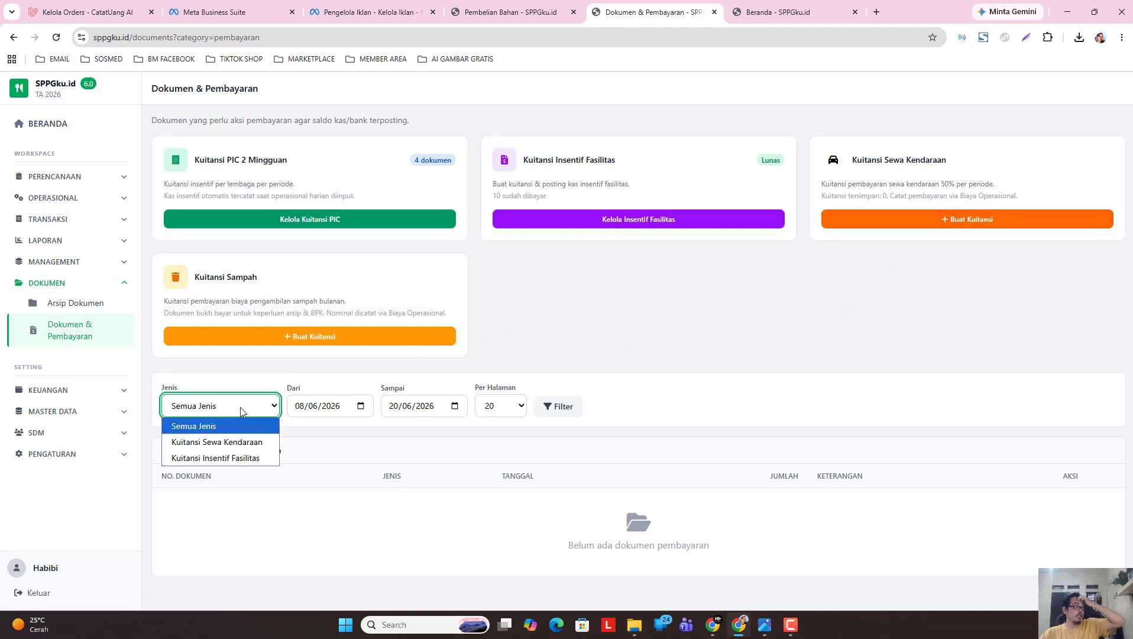
{"action": "left_click", "coordinate": [221, 442]}
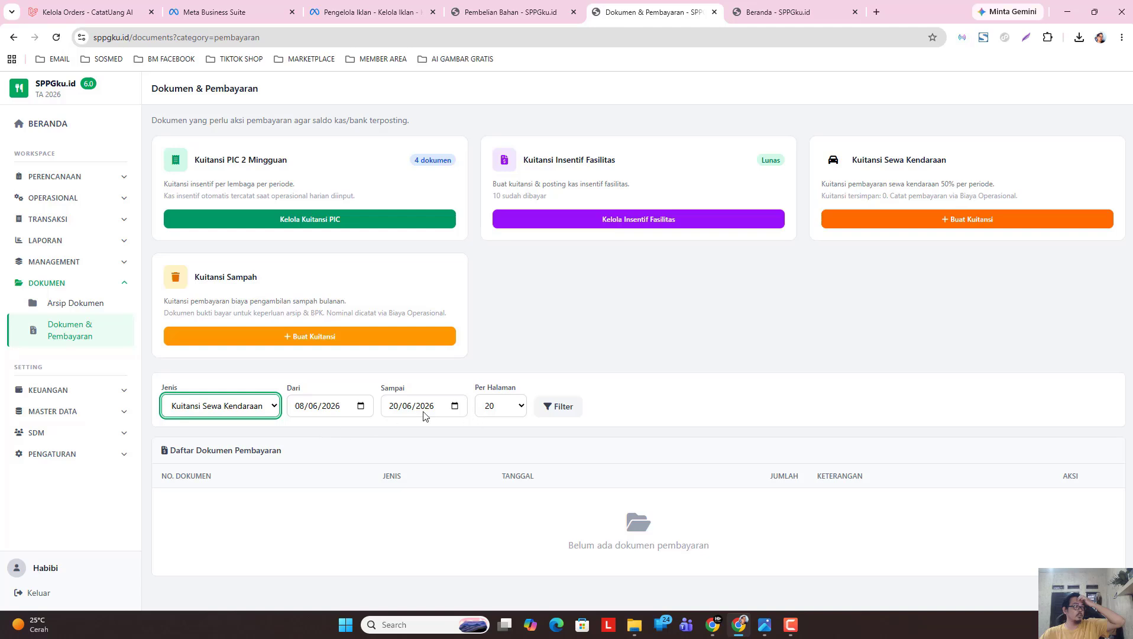
{"action": "left_click", "coordinate": [362, 406]}
{"action": "left_click", "coordinate": [310, 430]}
{"action": "left_click", "coordinate": [306, 488]}
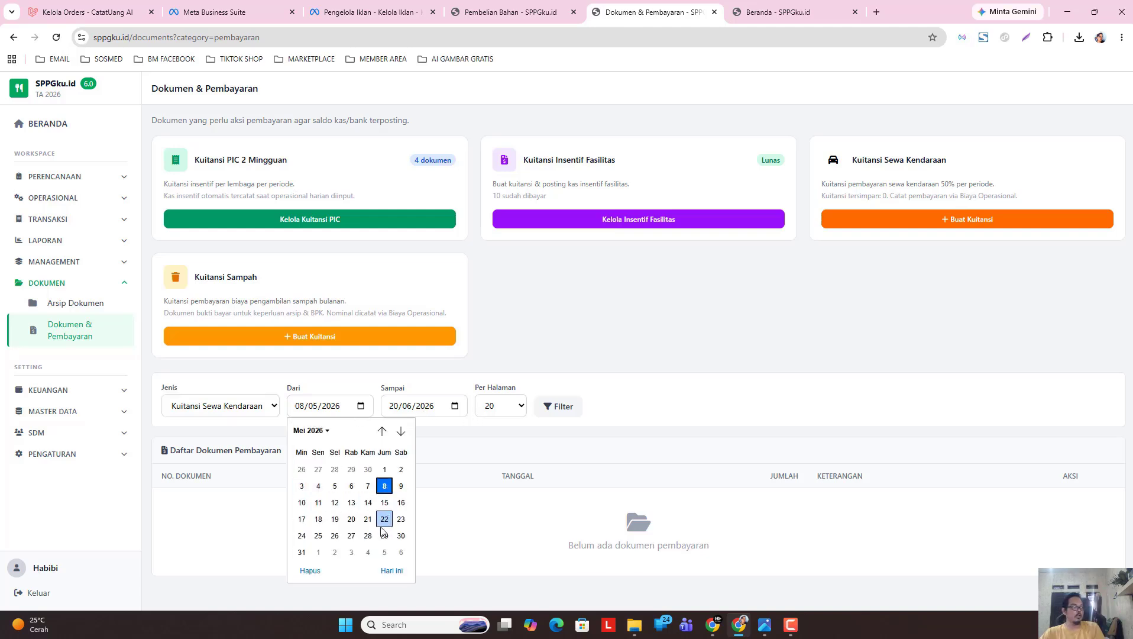
{"action": "left_click", "coordinate": [318, 502]}
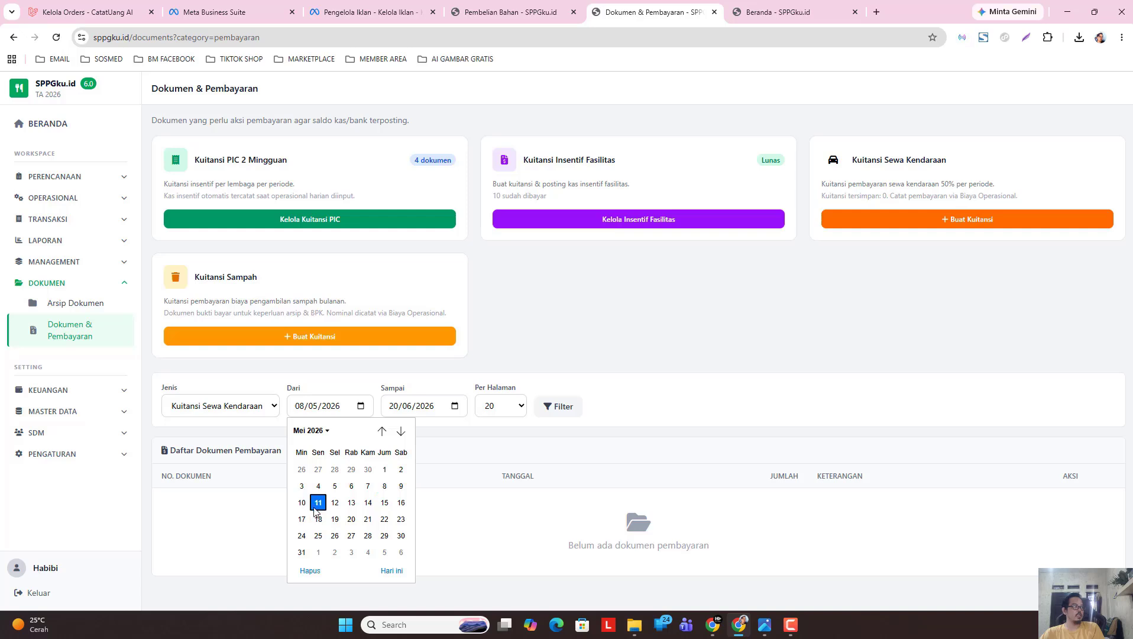
{"action": "left_click", "coordinate": [453, 408]}
{"action": "left_click", "coordinate": [405, 430]}
{"action": "left_click", "coordinate": [396, 488]}
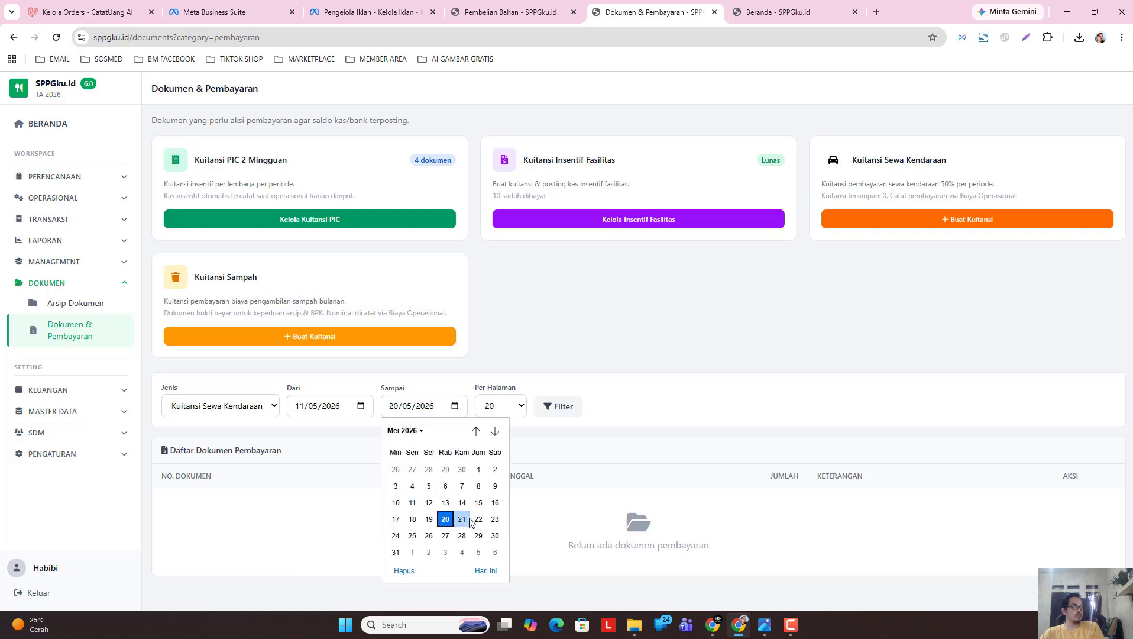
{"action": "left_click", "coordinate": [495, 518]}
{"action": "left_click", "coordinate": [550, 408]}
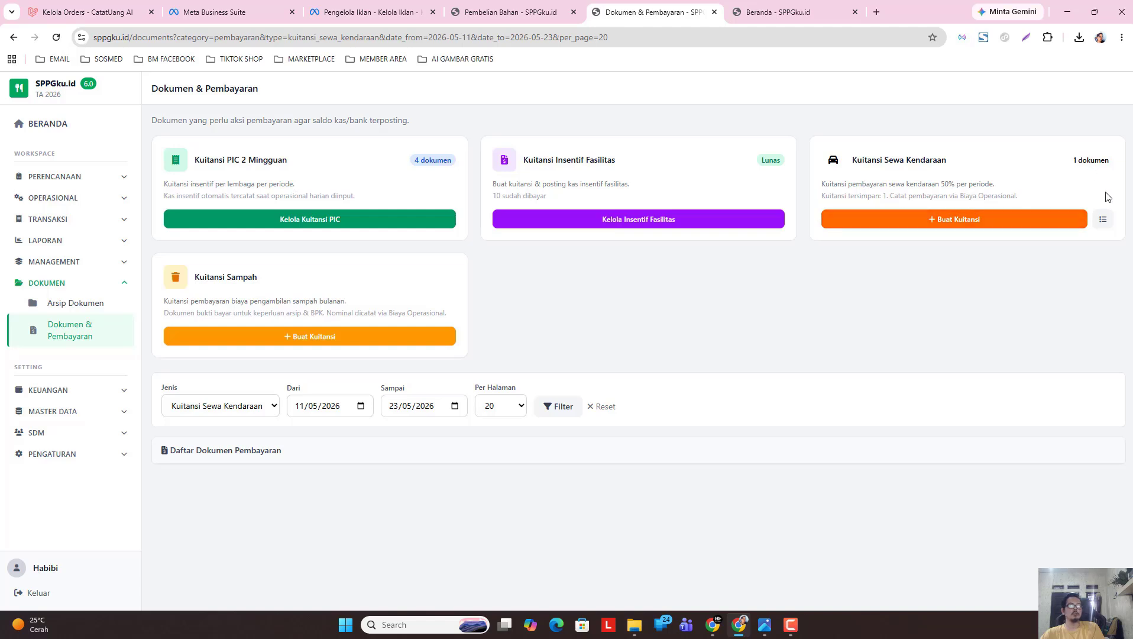
{"action": "left_click", "coordinate": [1103, 219]}
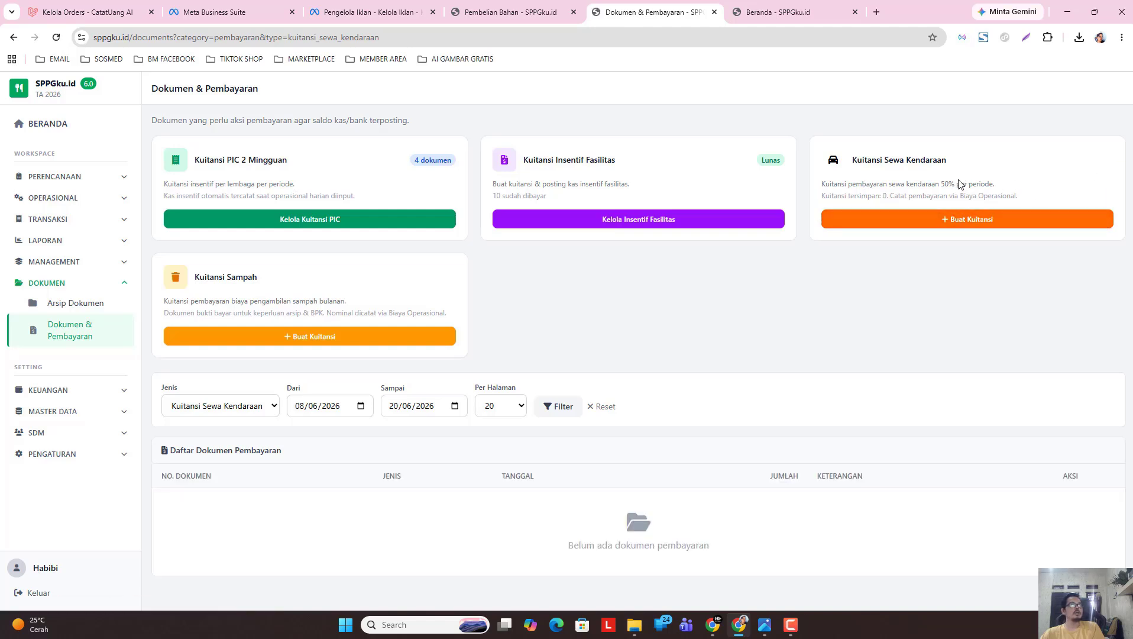
{"action": "left_click", "coordinate": [937, 225]}
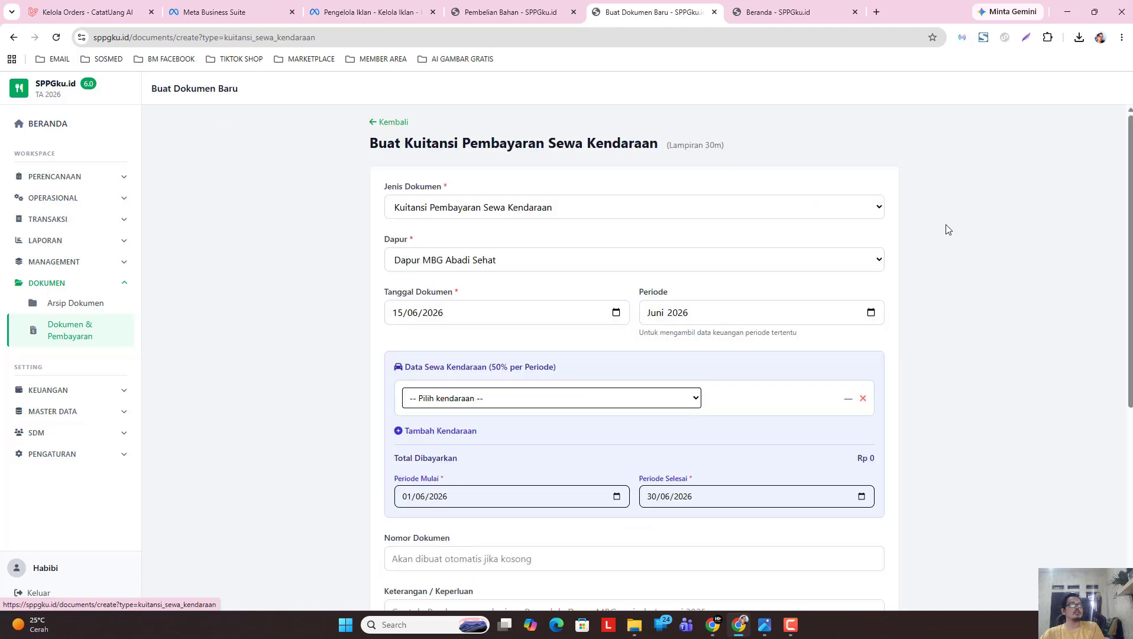
{"action": "left_click", "coordinate": [390, 122]}
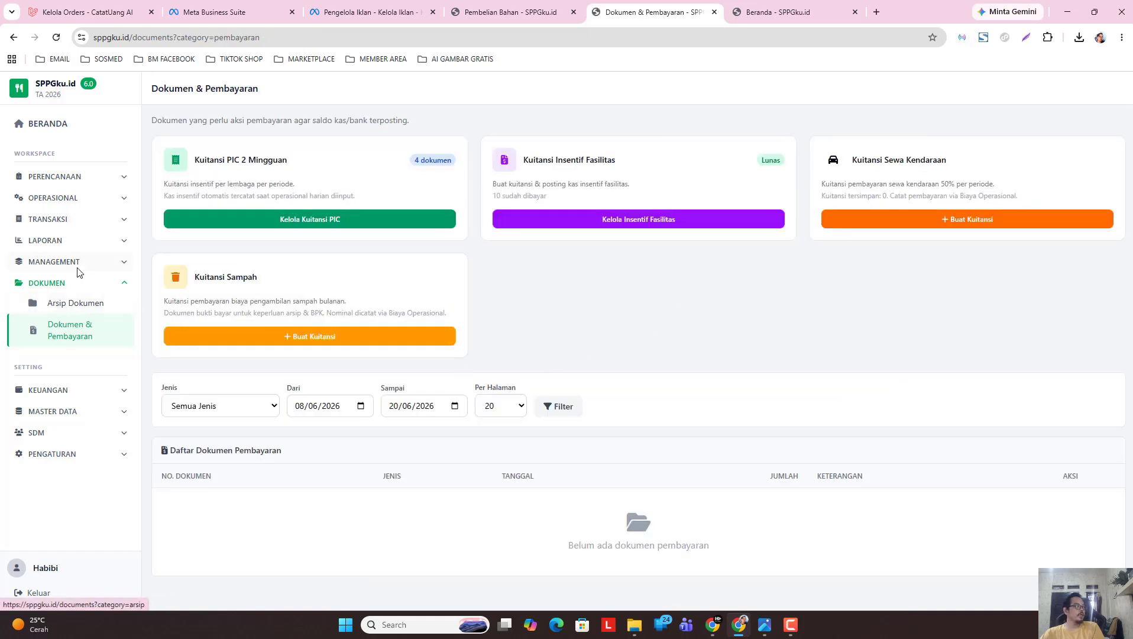
{"action": "left_click", "coordinate": [65, 283]}
Open the Laporan 2 Mingguan (30c) report page.
{"action": "left_click", "coordinate": [75, 241]}
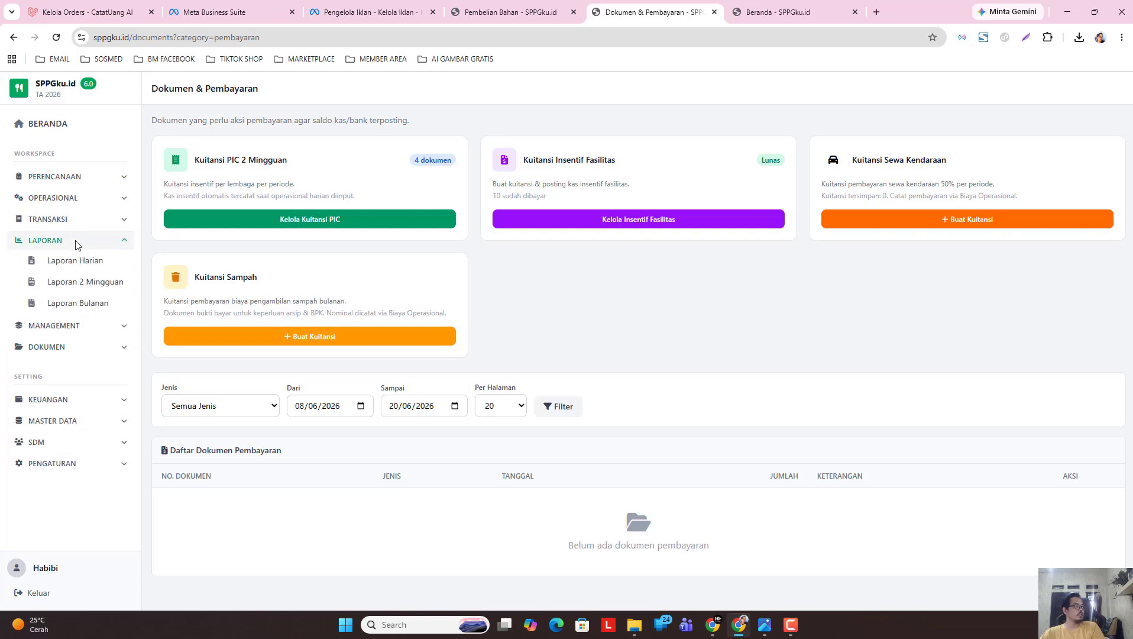
{"action": "left_click", "coordinate": [76, 260]}
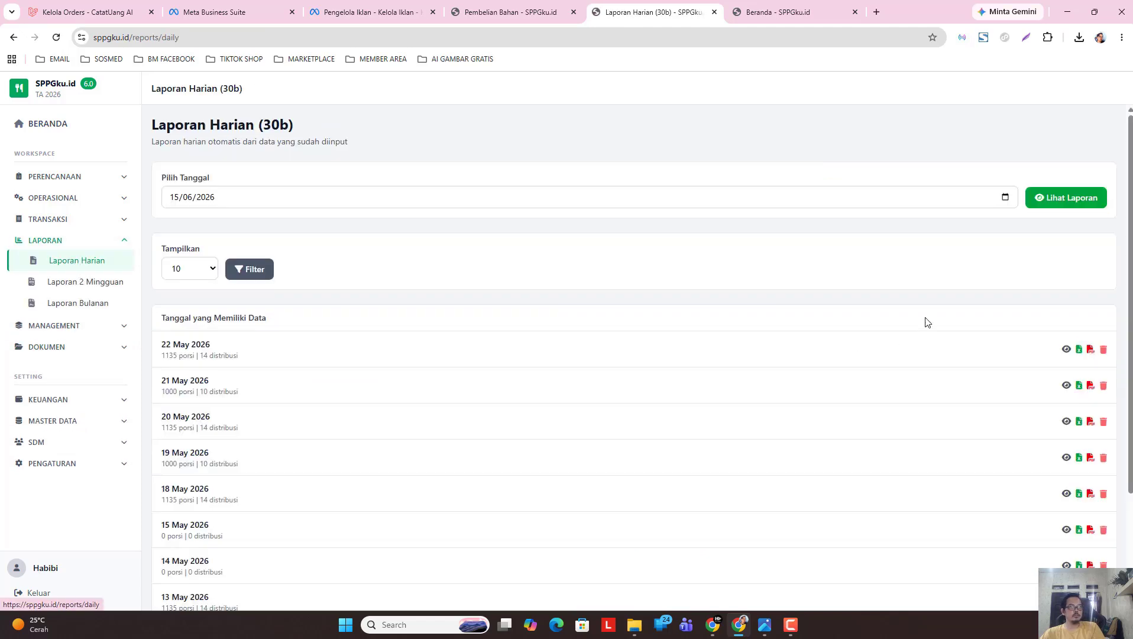
{"action": "left_click", "coordinate": [87, 284]}
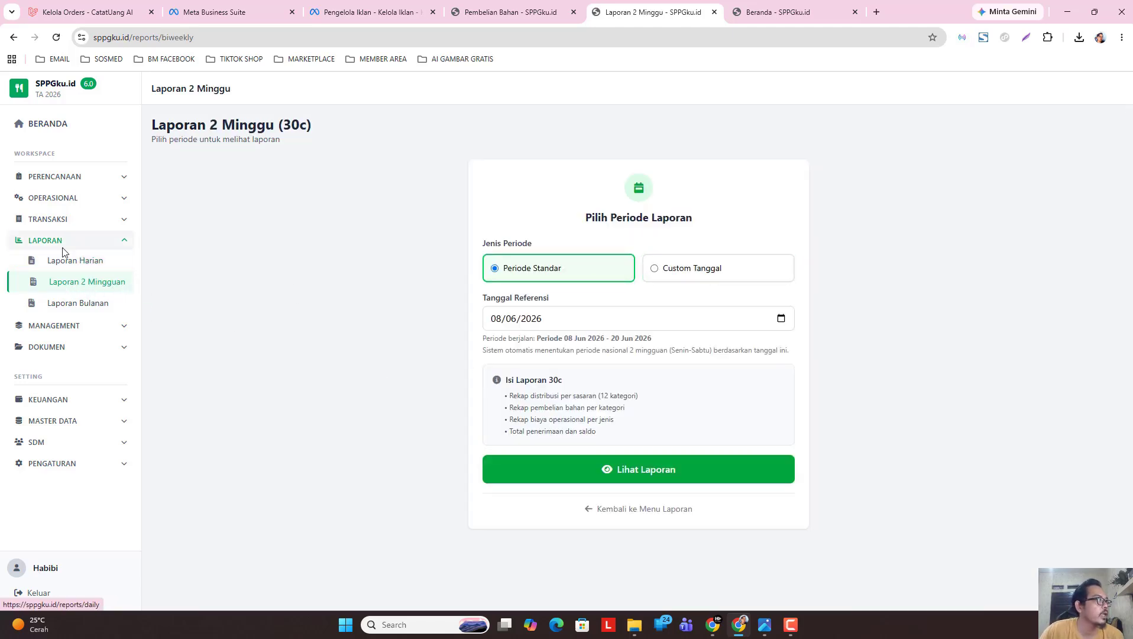
Generate the report for the custom range 11/05/2026 to 23/05/2026.
{"action": "left_click", "coordinate": [721, 277]}
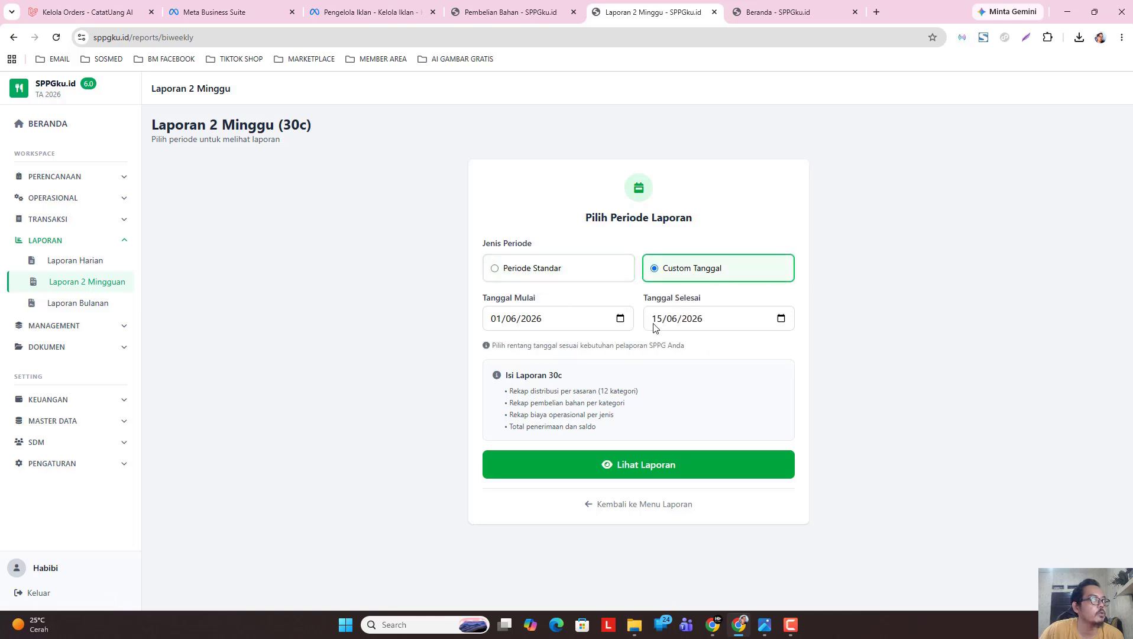
{"action": "left_click", "coordinate": [619, 322]}
{"action": "left_click", "coordinate": [507, 344]}
{"action": "left_click", "coordinate": [503, 409]}
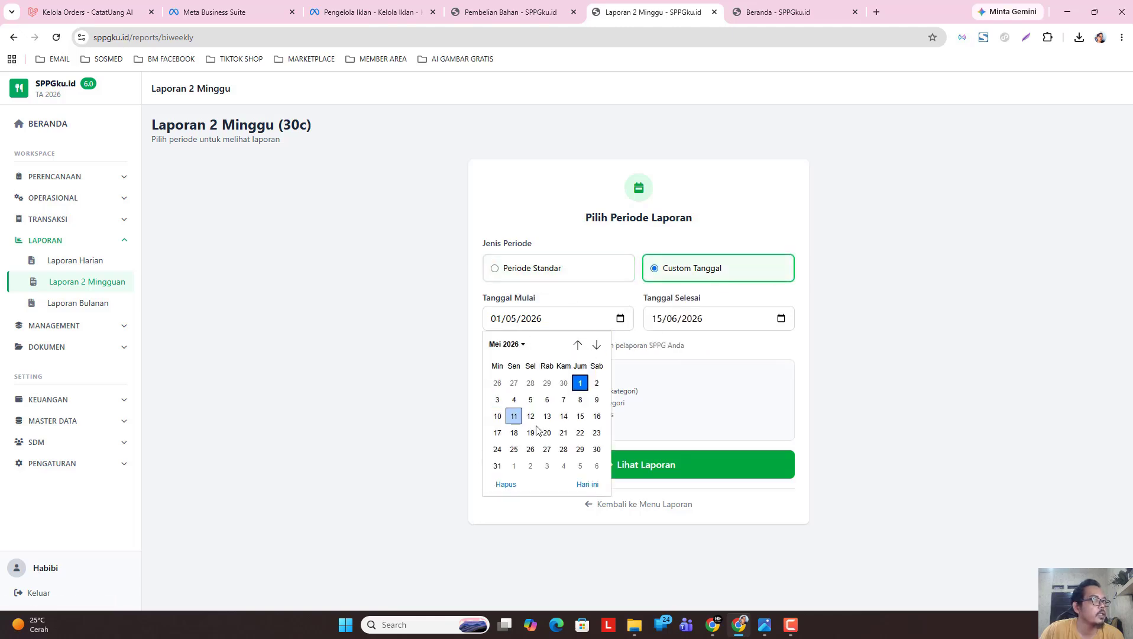
{"action": "left_click", "coordinate": [514, 415]}
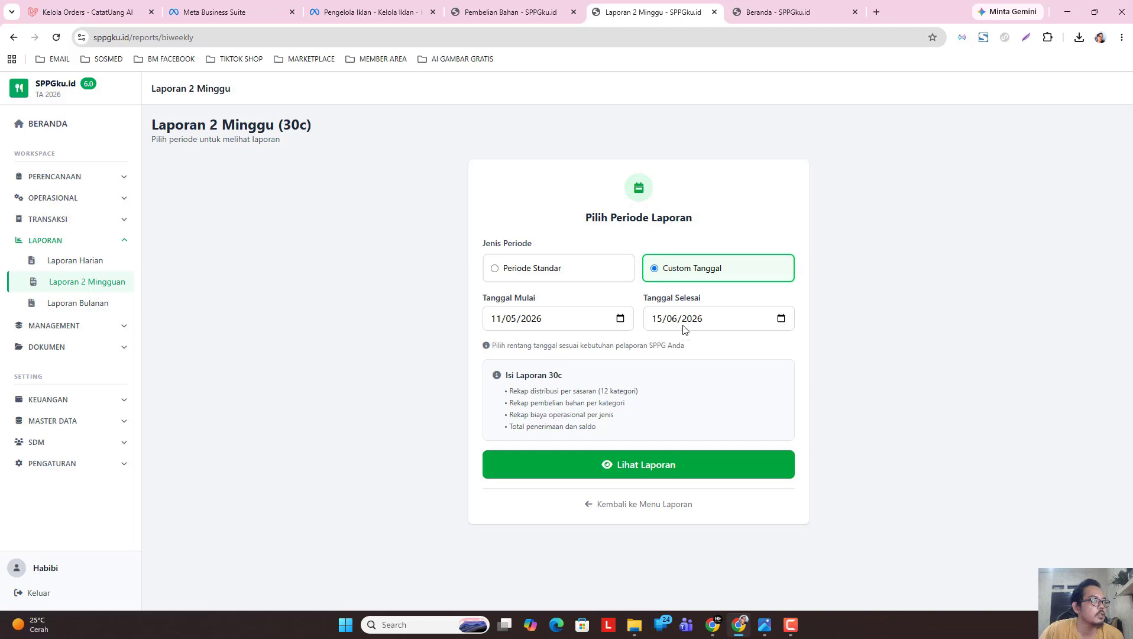
{"action": "left_click", "coordinate": [781, 319]}
{"action": "left_click", "coordinate": [665, 344]}
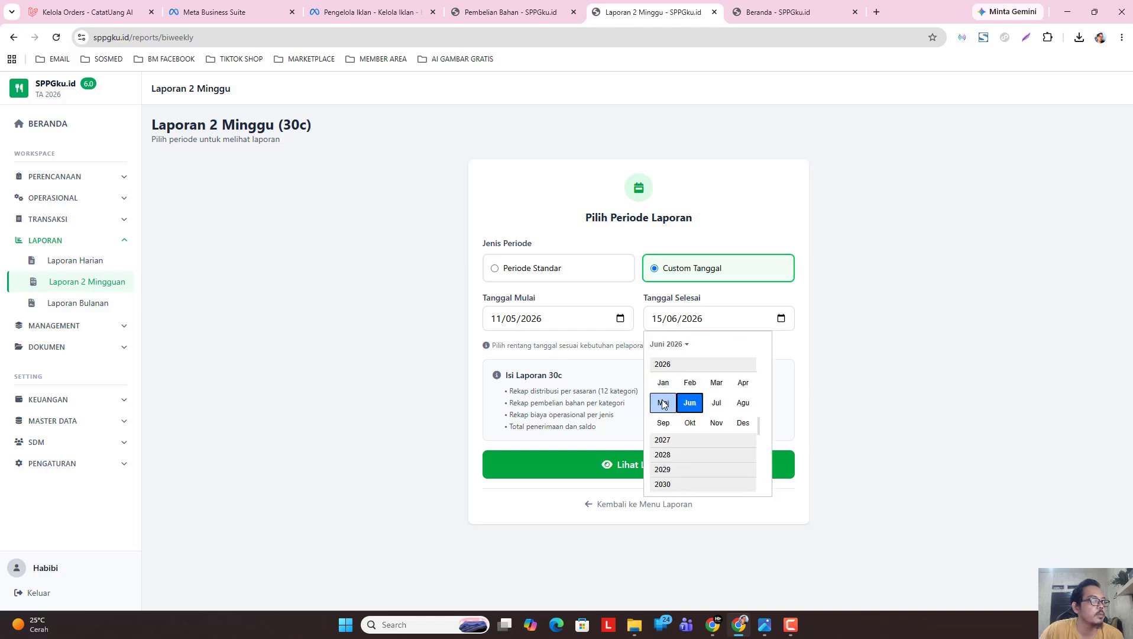
{"action": "left_click", "coordinate": [665, 402]}
{"action": "left_click", "coordinate": [757, 432]}
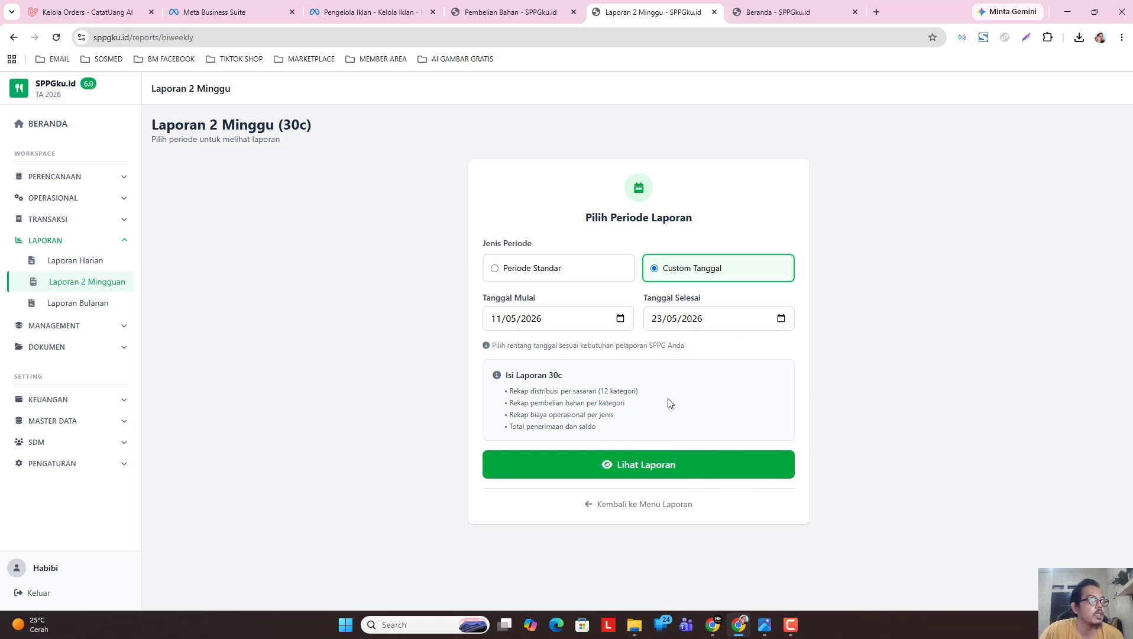
{"action": "left_click", "coordinate": [654, 471]}
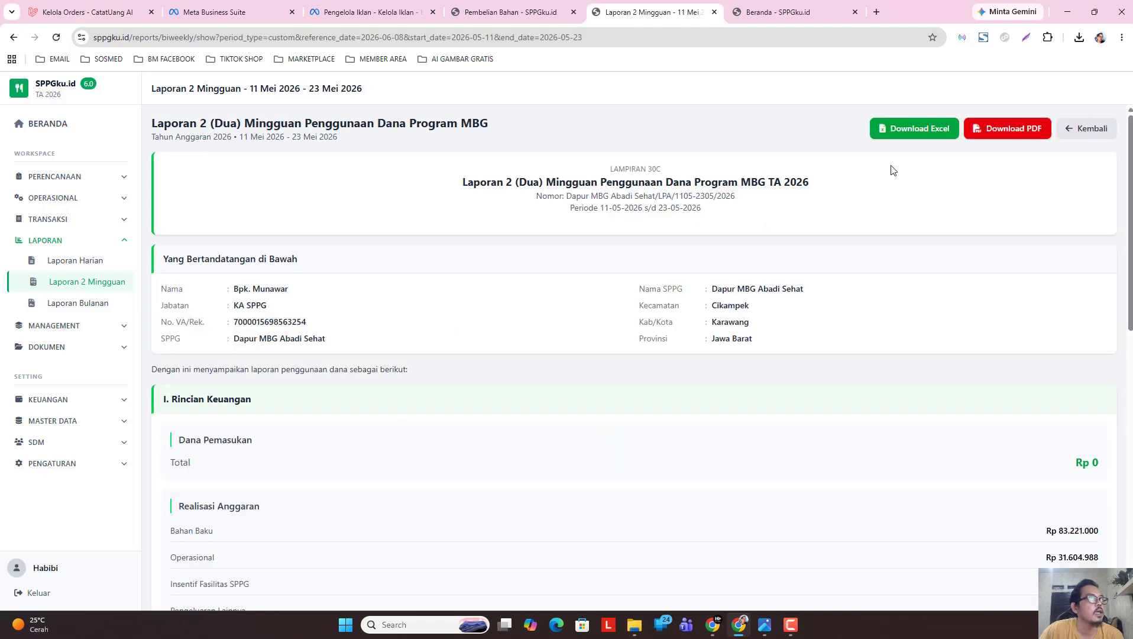
Download the 11–23 May biweekly report as PDF and open the file.
{"action": "scroll", "coordinate": [1035, 171], "scroll_direction": "down", "scroll_amount": 1}
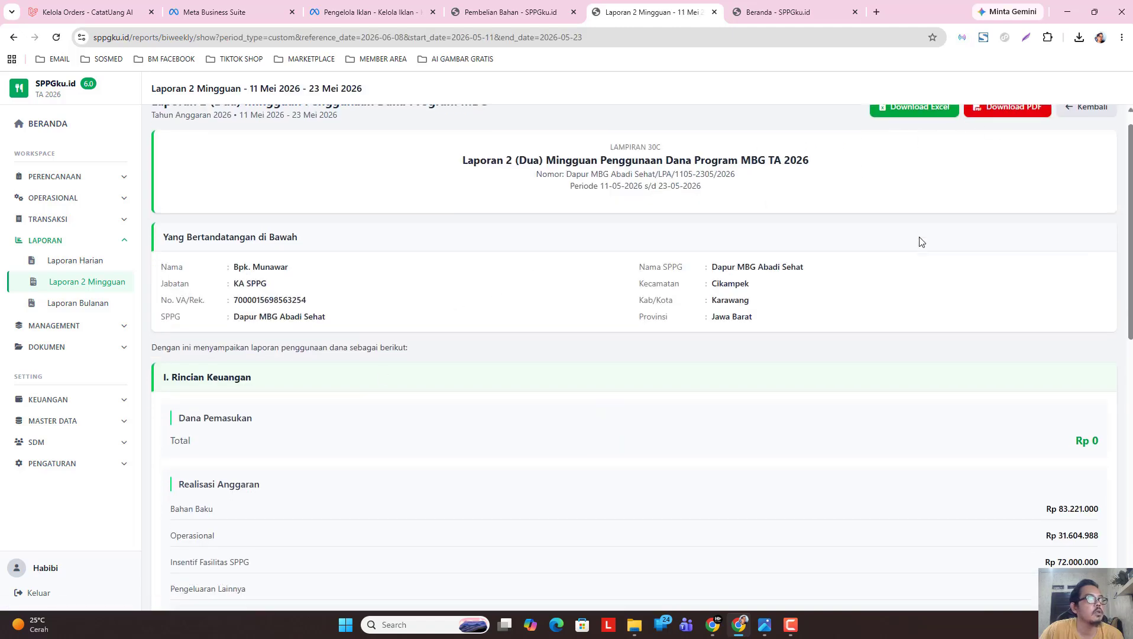
{"action": "scroll", "coordinate": [1129, 197], "scroll_direction": "down", "scroll_amount": 2}
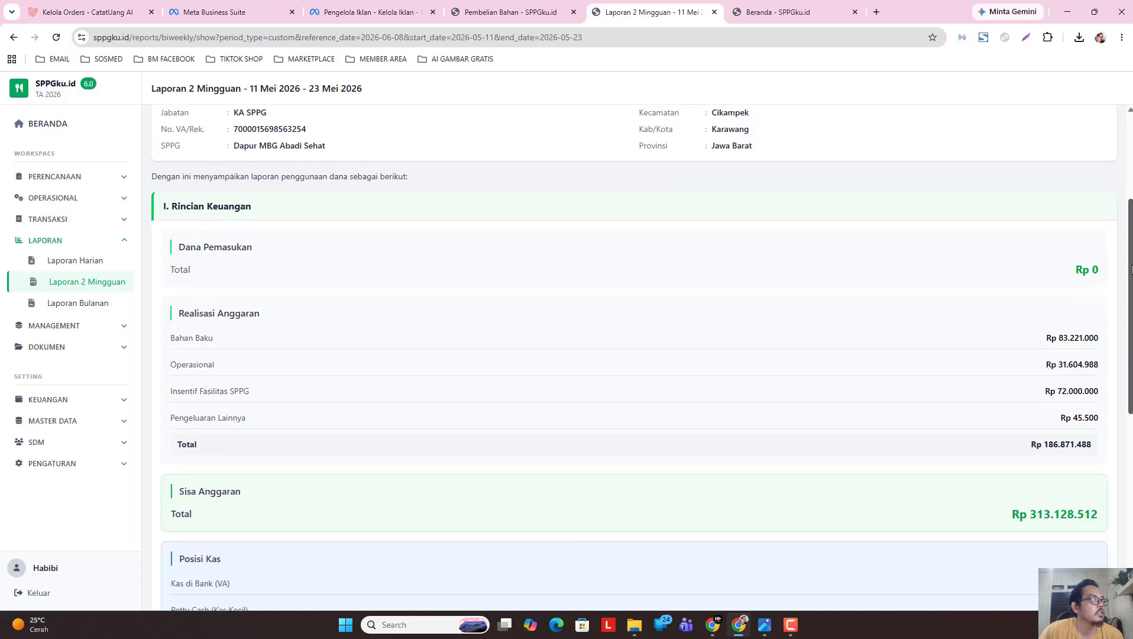
{"action": "scroll", "coordinate": [1049, 118], "scroll_direction": "up", "scroll_amount": 3}
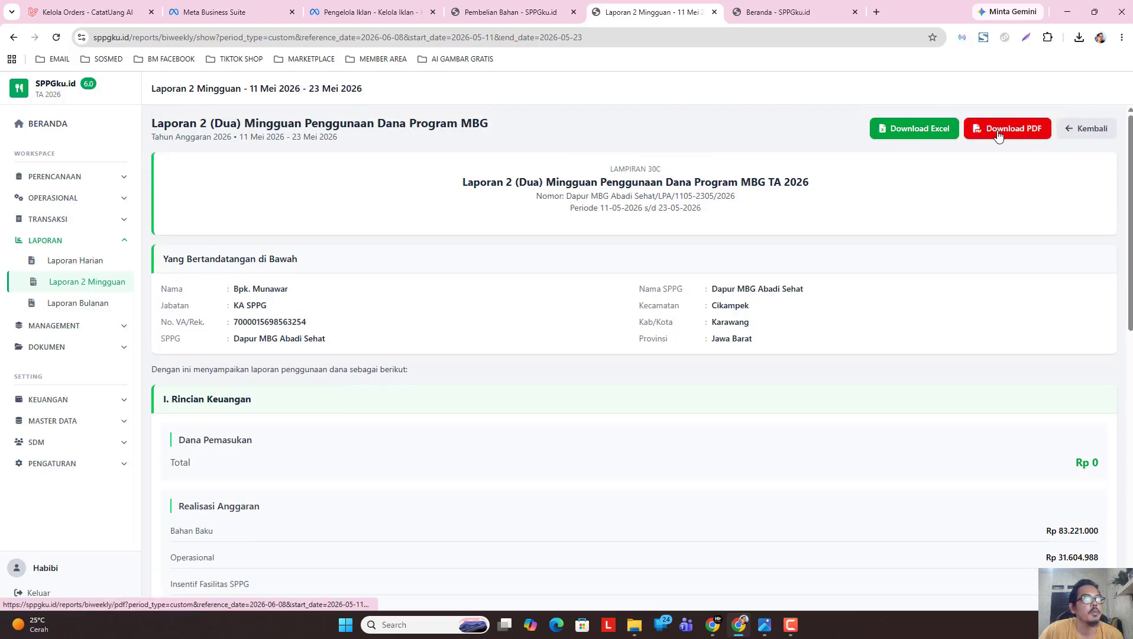
{"action": "left_click", "coordinate": [1000, 127]}
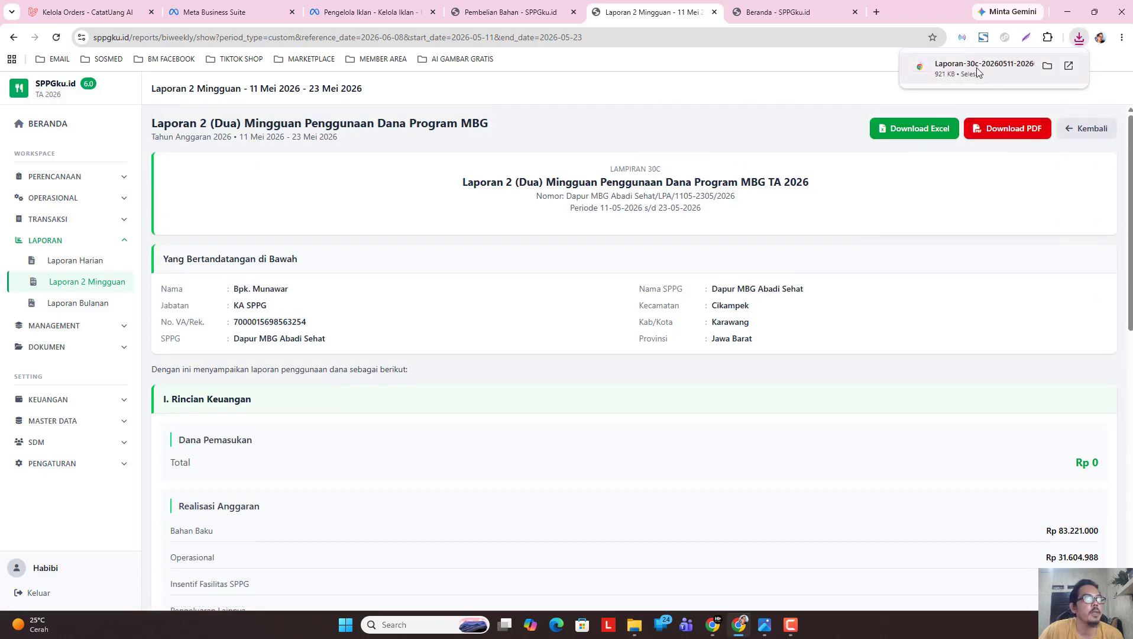
{"action": "left_click", "coordinate": [976, 68]}
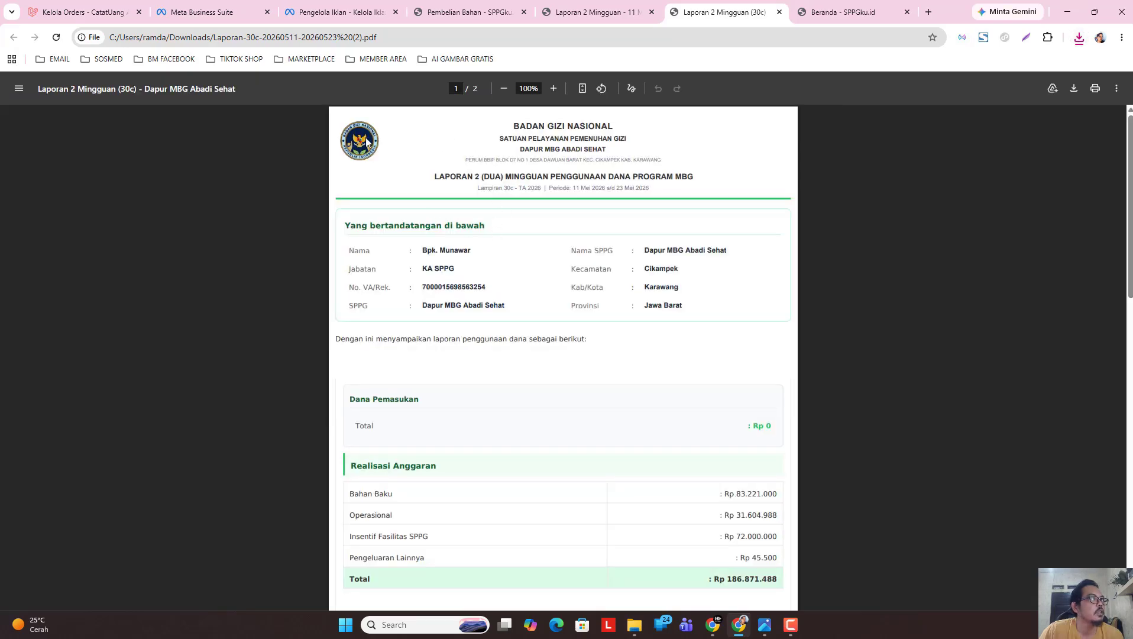
Scroll through the PDF, noting Saldo BKU Rp 313.128.512, then switch back to the web report.
{"action": "scroll", "coordinate": [727, 237], "scroll_direction": "down", "scroll_amount": 1}
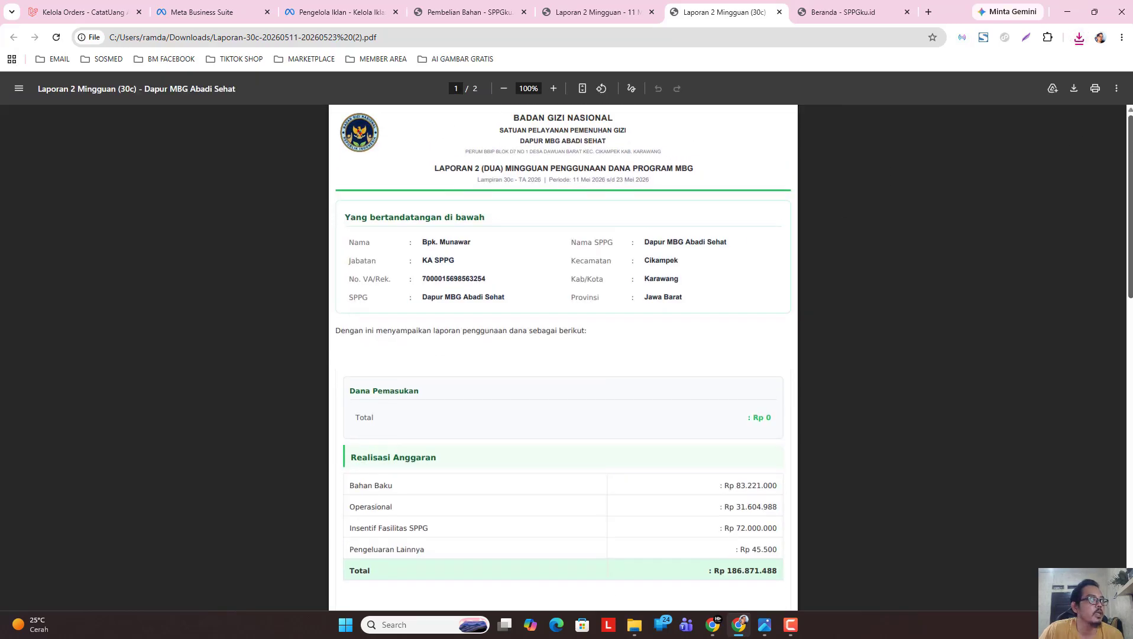
{"action": "scroll", "coordinate": [344, 278], "scroll_direction": "up", "scroll_amount": 1}
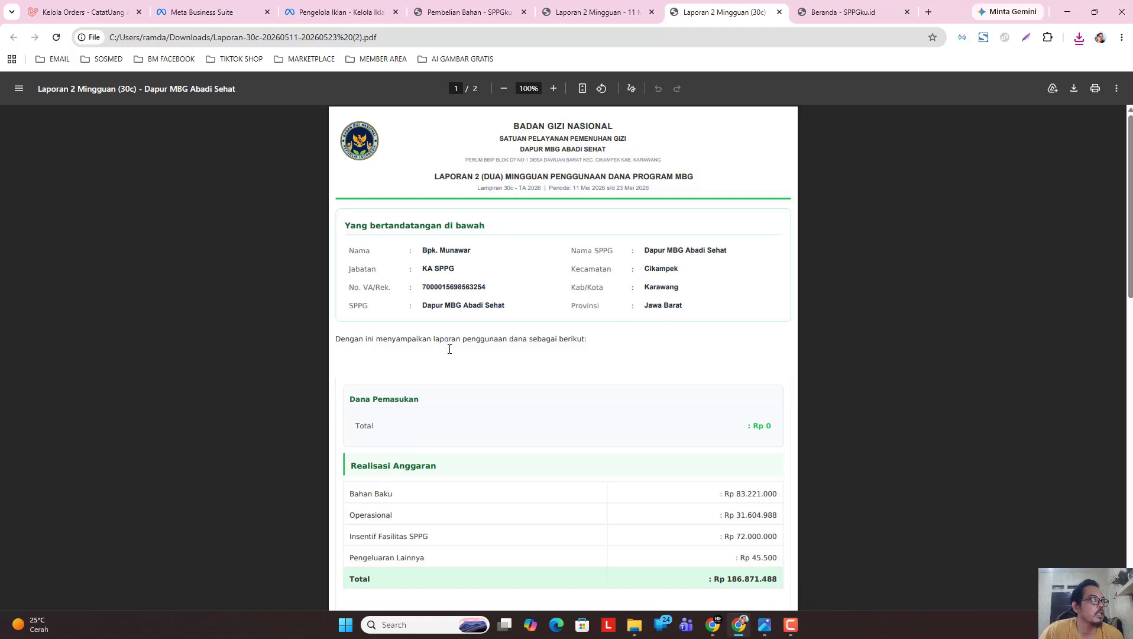
{"action": "scroll", "coordinate": [479, 296], "scroll_direction": "down", "scroll_amount": 2}
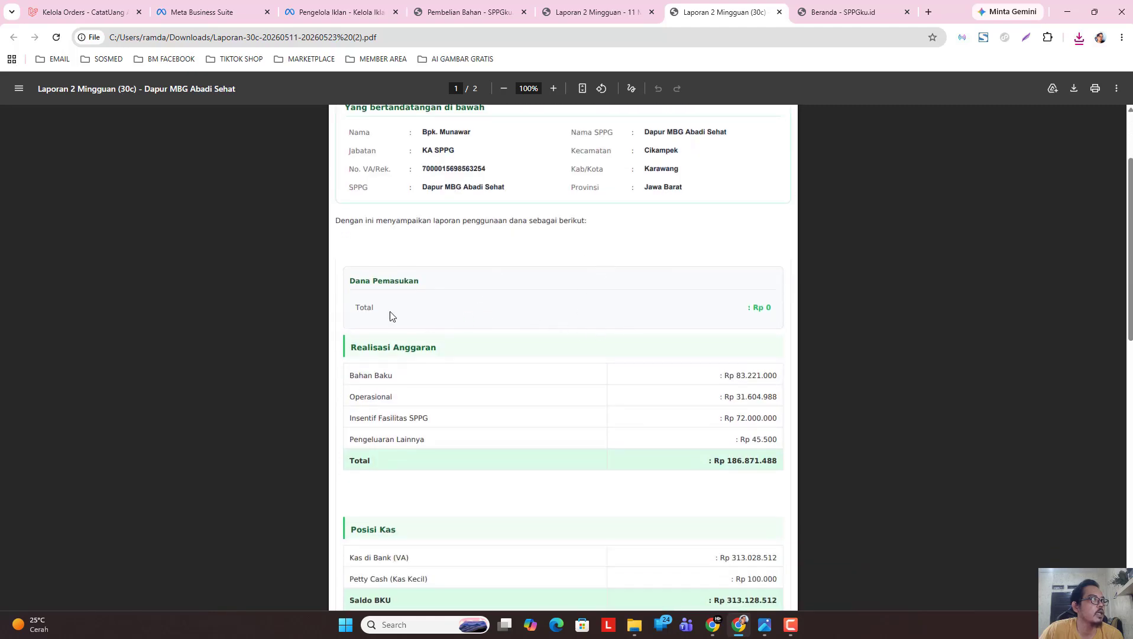
{"action": "scroll", "coordinate": [475, 318], "scroll_direction": "down", "scroll_amount": 2}
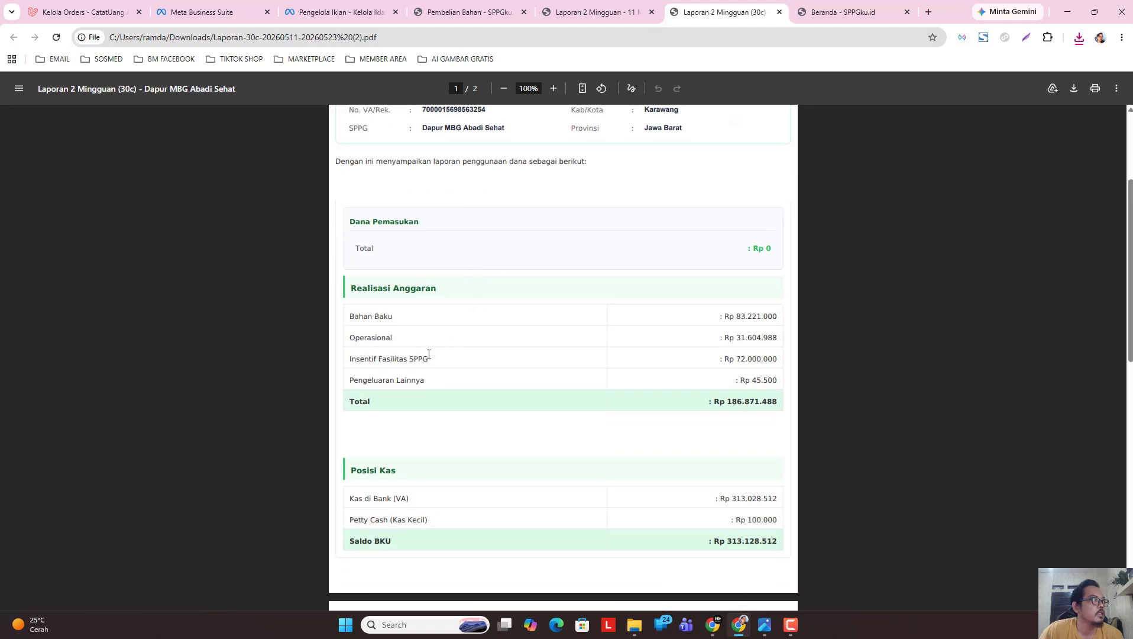
{"action": "scroll", "coordinate": [466, 434], "scroll_direction": "up", "scroll_amount": 1}
{"action": "scroll", "coordinate": [464, 438], "scroll_direction": "down", "scroll_amount": 3}
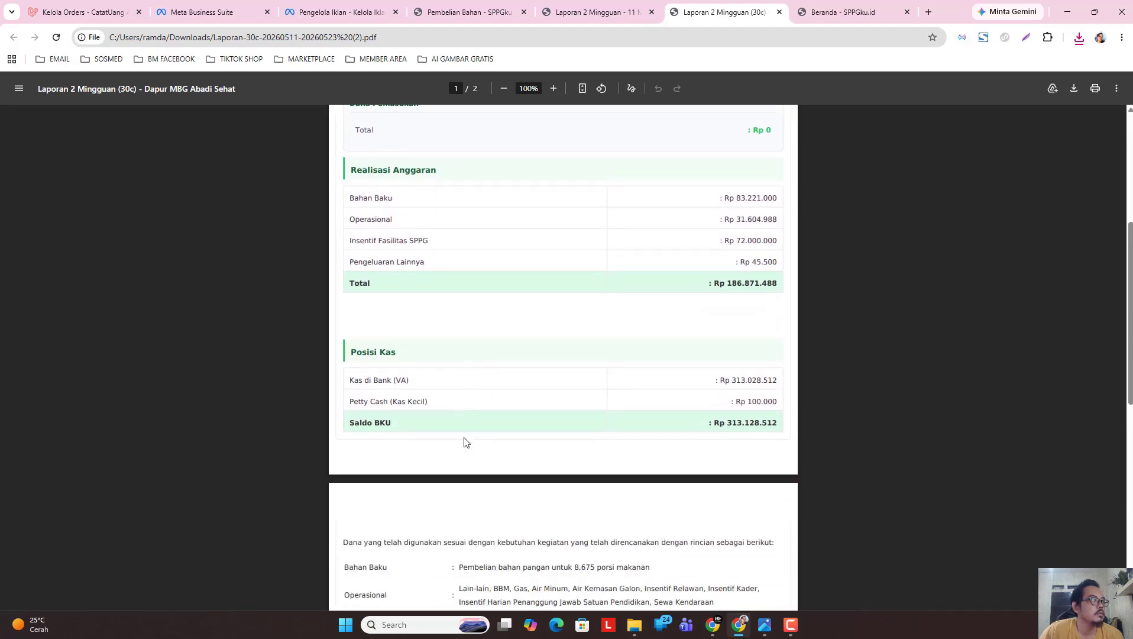
{"action": "scroll", "coordinate": [1129, 325], "scroll_direction": "up", "scroll_amount": 5}
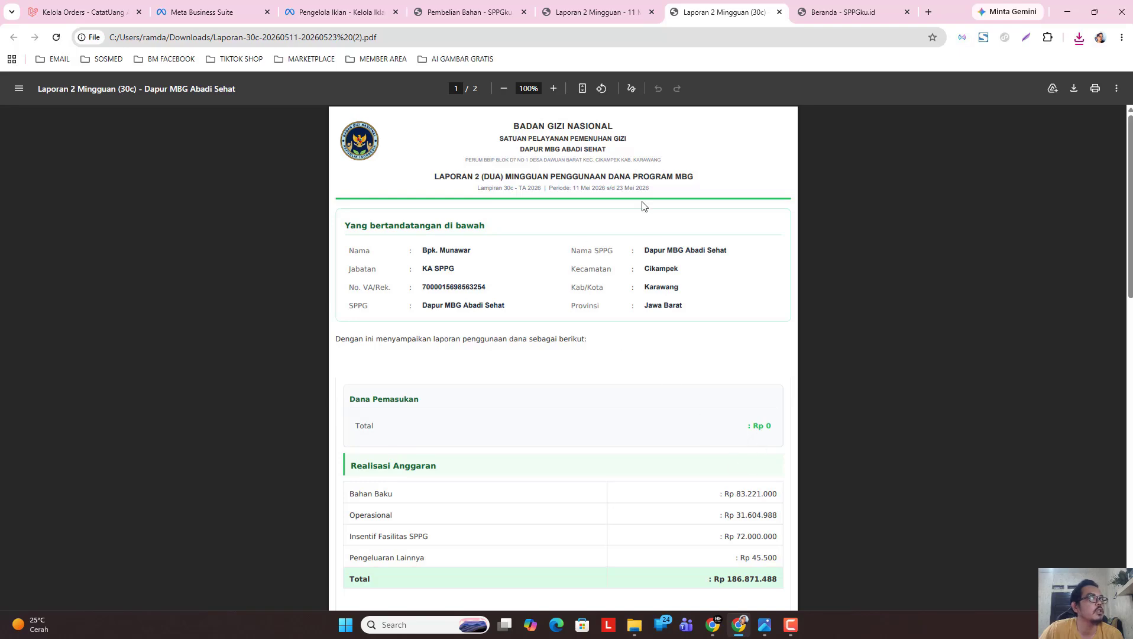
{"action": "left_click", "coordinate": [596, 13]}
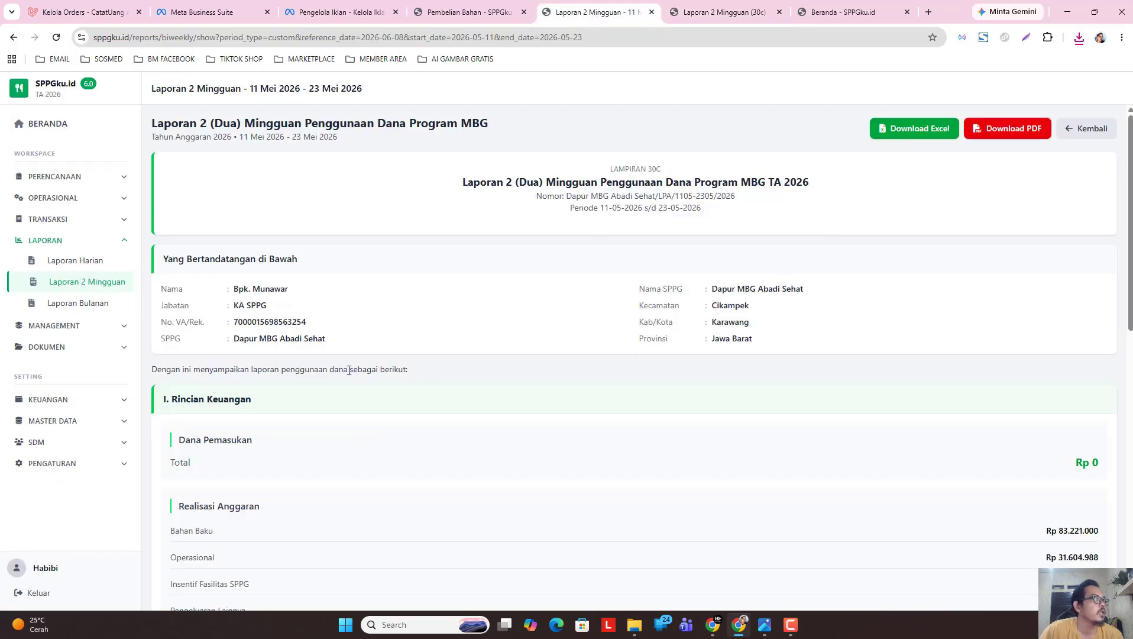
Return to the period form and begin a Custom Tanggal range starting in May 2026.
{"action": "scroll", "coordinate": [414, 381], "scroll_direction": "down", "scroll_amount": 1}
{"action": "left_click", "coordinate": [89, 282]}
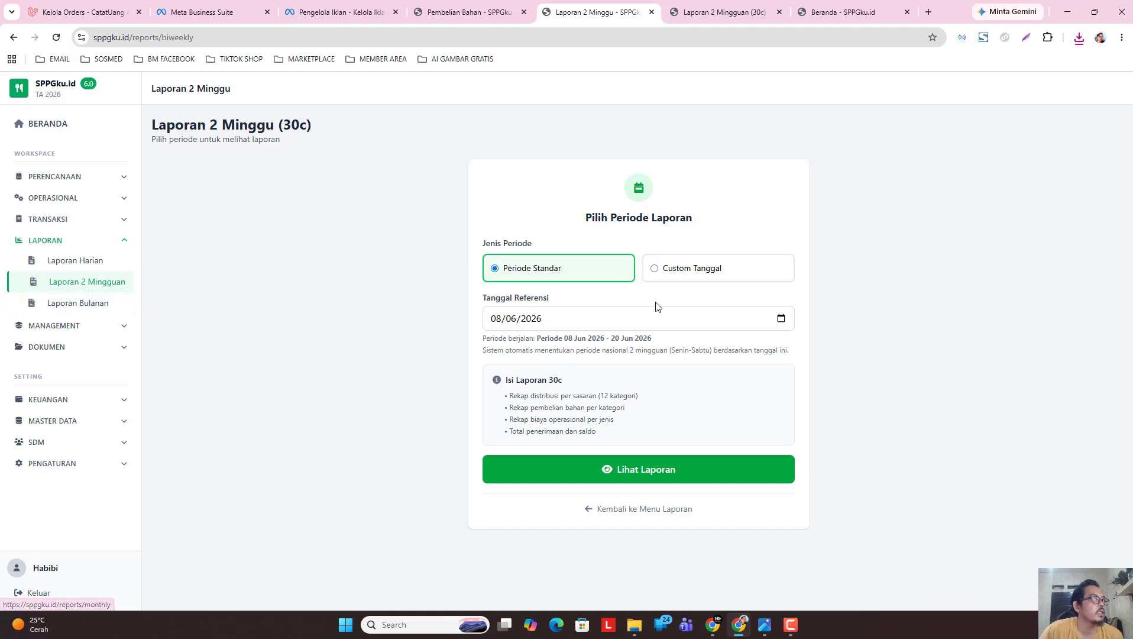
{"action": "left_click", "coordinate": [725, 273]}
{"action": "left_click", "coordinate": [621, 320]}
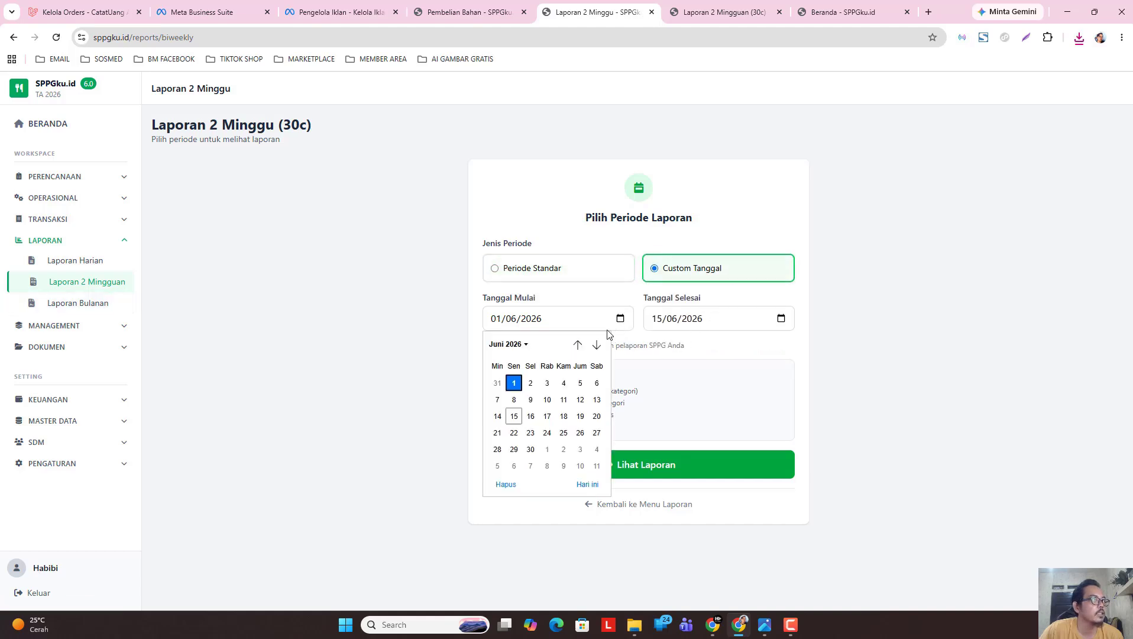
{"action": "left_click", "coordinate": [515, 347]}
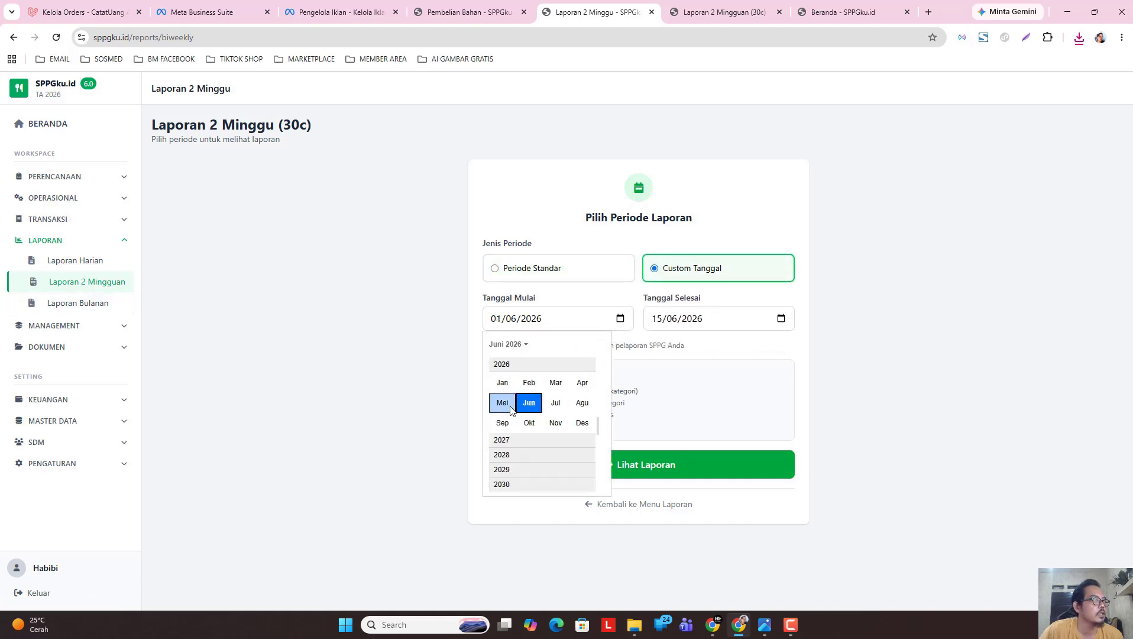
{"action": "left_click", "coordinate": [507, 405]}
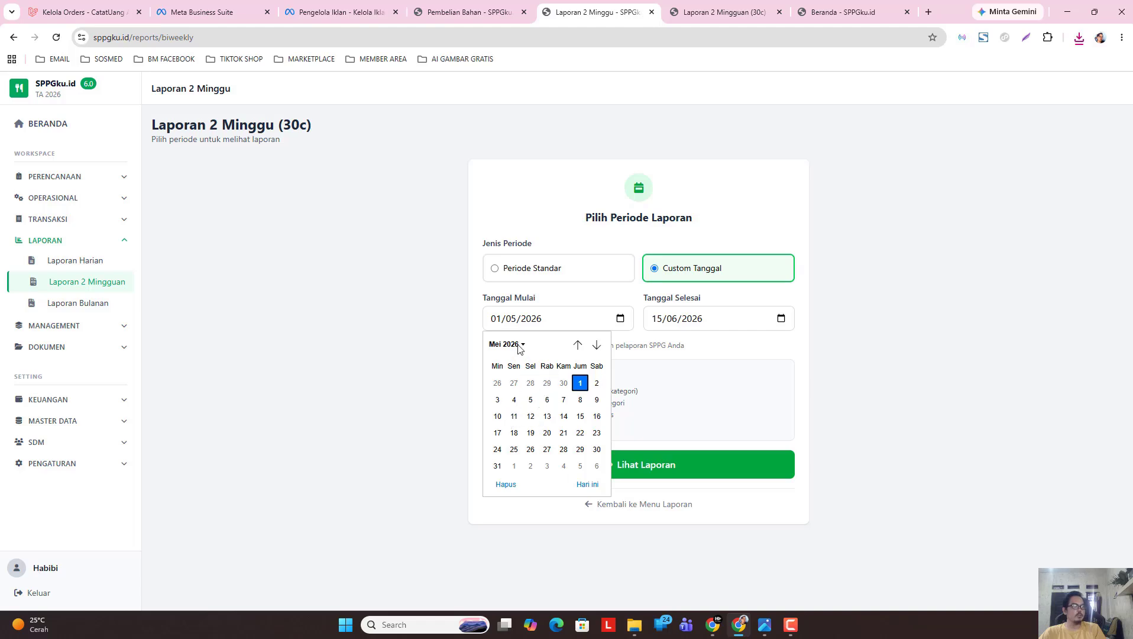
Open the bank cash book in a new tab, then return to the report form.
{"action": "left_click", "coordinate": [74, 400]}
{"action": "left_click", "coordinate": [172, 255]}
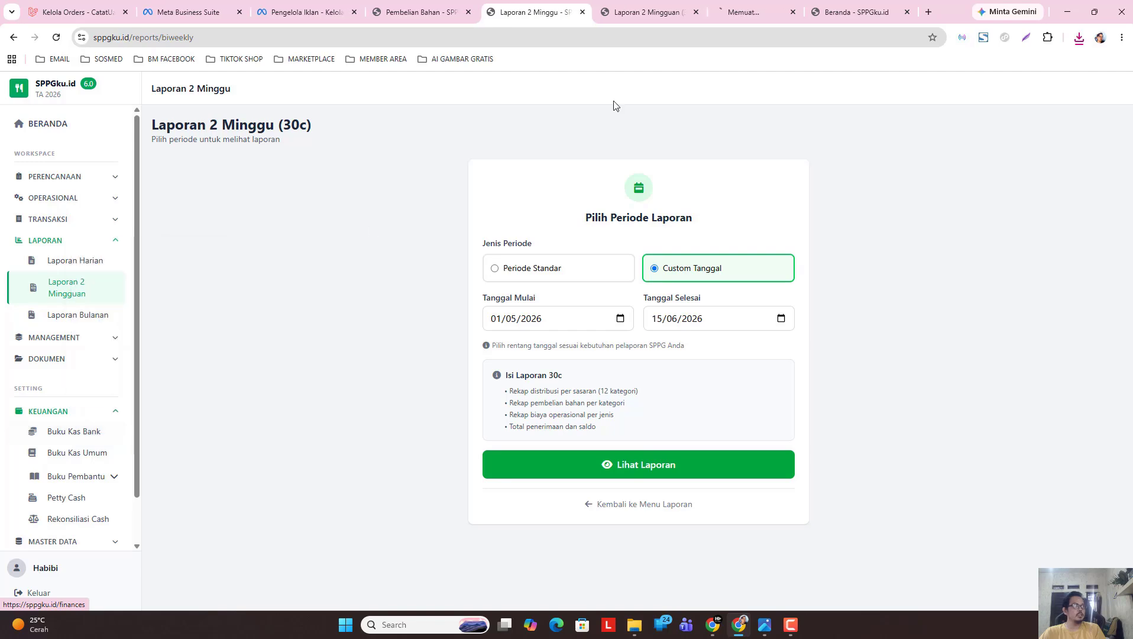
{"action": "left_click", "coordinate": [749, 12]}
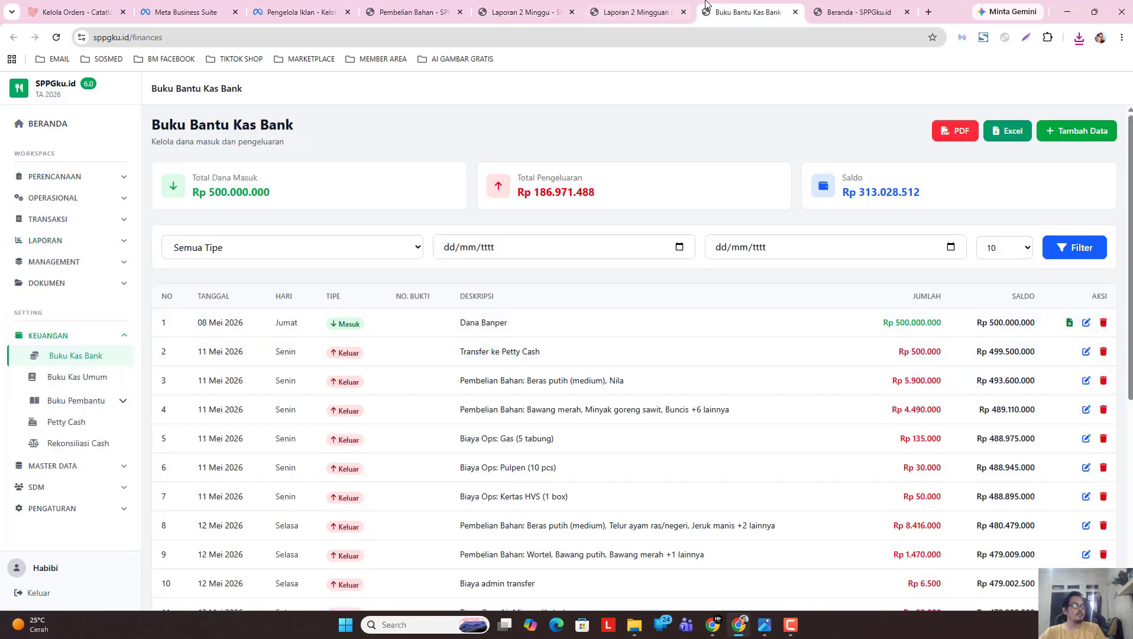
{"action": "left_click", "coordinate": [636, 8]}
{"action": "left_click", "coordinate": [523, 12]}
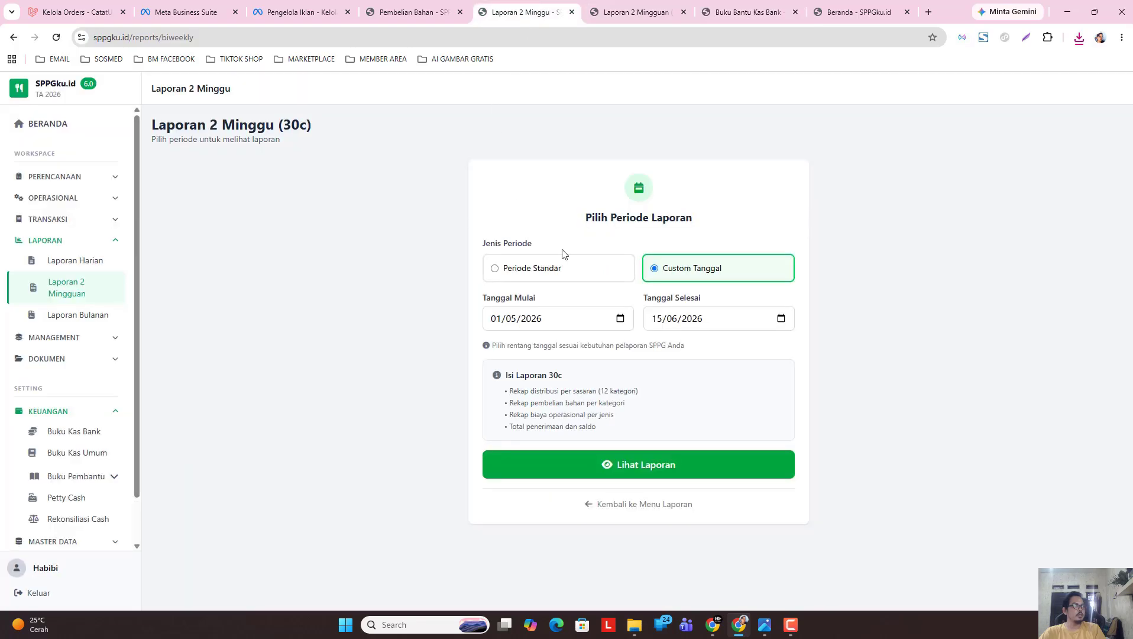
Generate the 30c report for 08/05/2026 to 23/05/2026.
{"action": "left_click", "coordinate": [620, 319]}
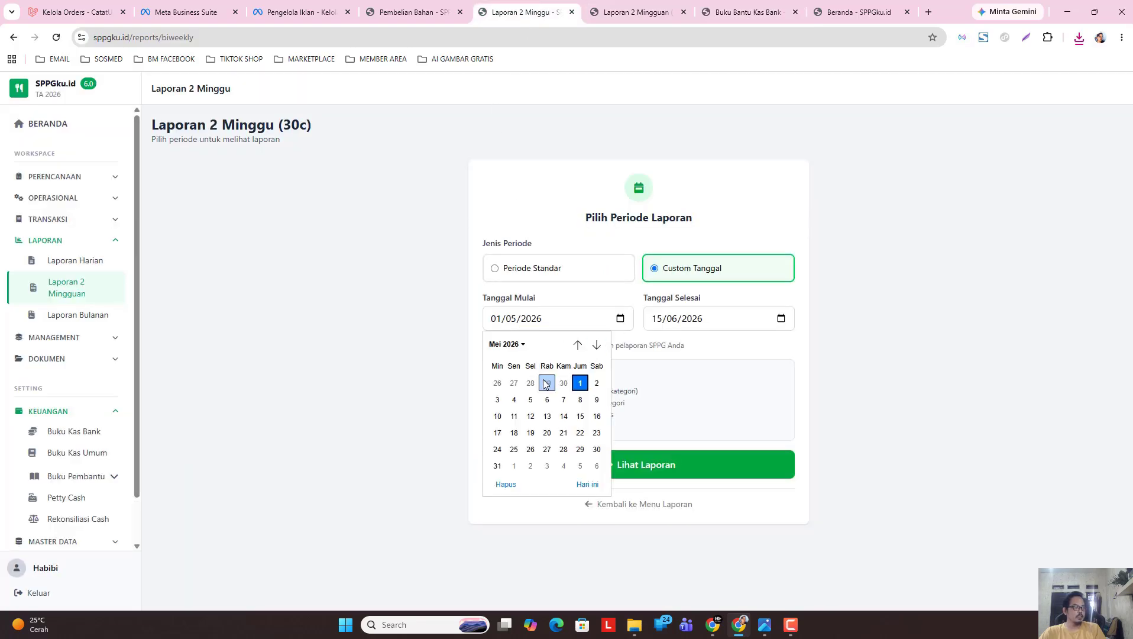
{"action": "left_click", "coordinate": [506, 344]}
{"action": "left_click", "coordinate": [510, 402]}
{"action": "left_click", "coordinate": [580, 400]}
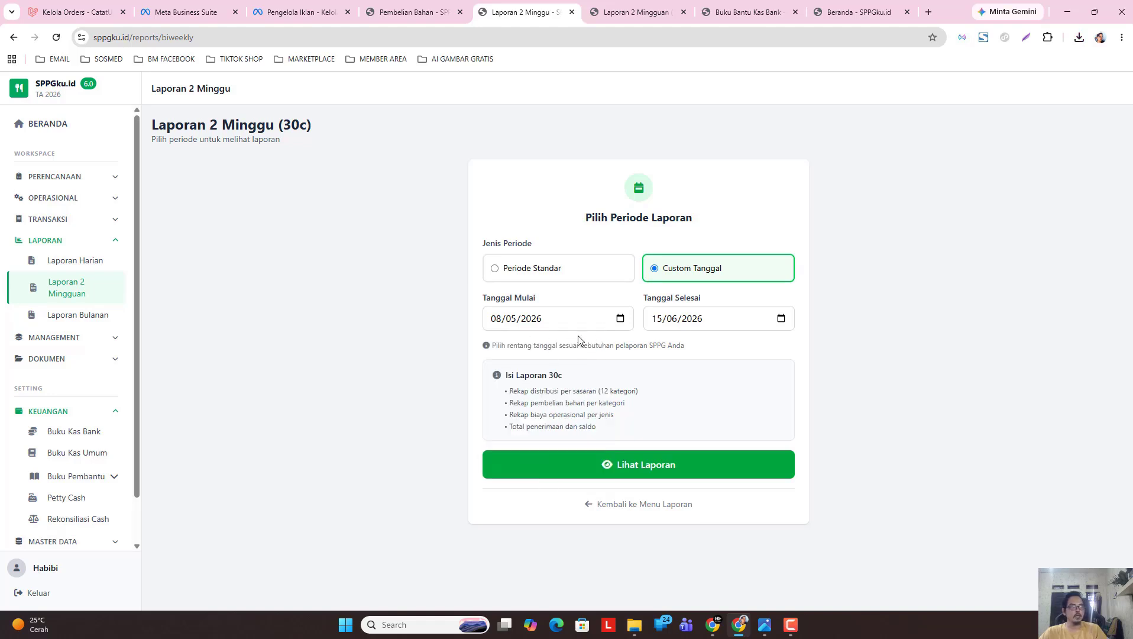
{"action": "left_click", "coordinate": [780, 319]}
{"action": "left_click", "coordinate": [666, 344]}
{"action": "left_click", "coordinate": [662, 400]}
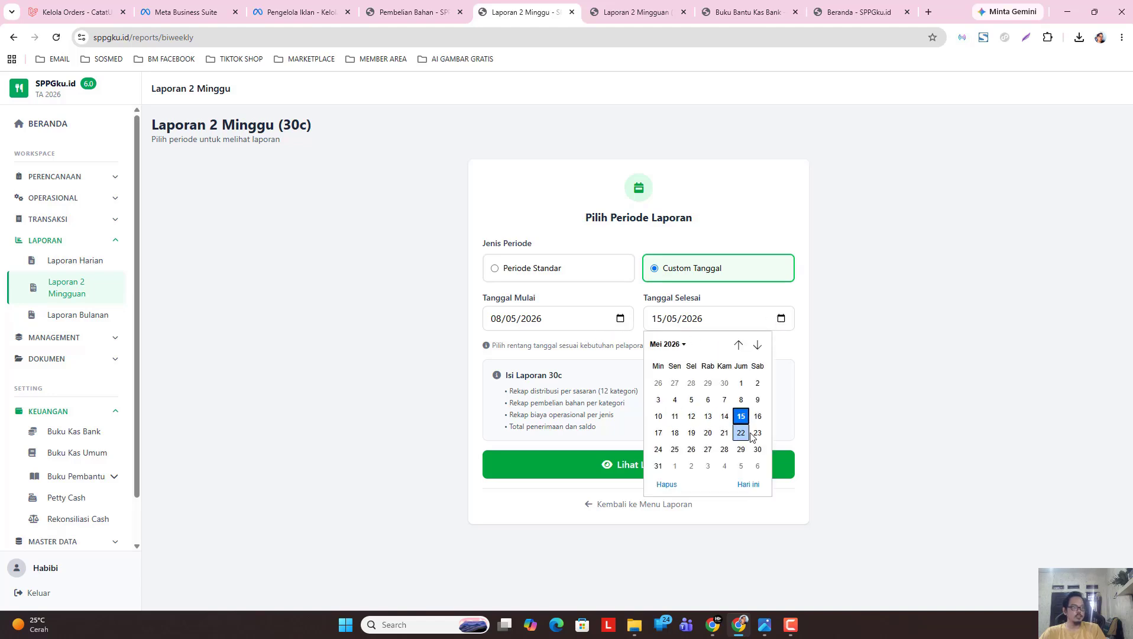
{"action": "left_click", "coordinate": [755, 434]}
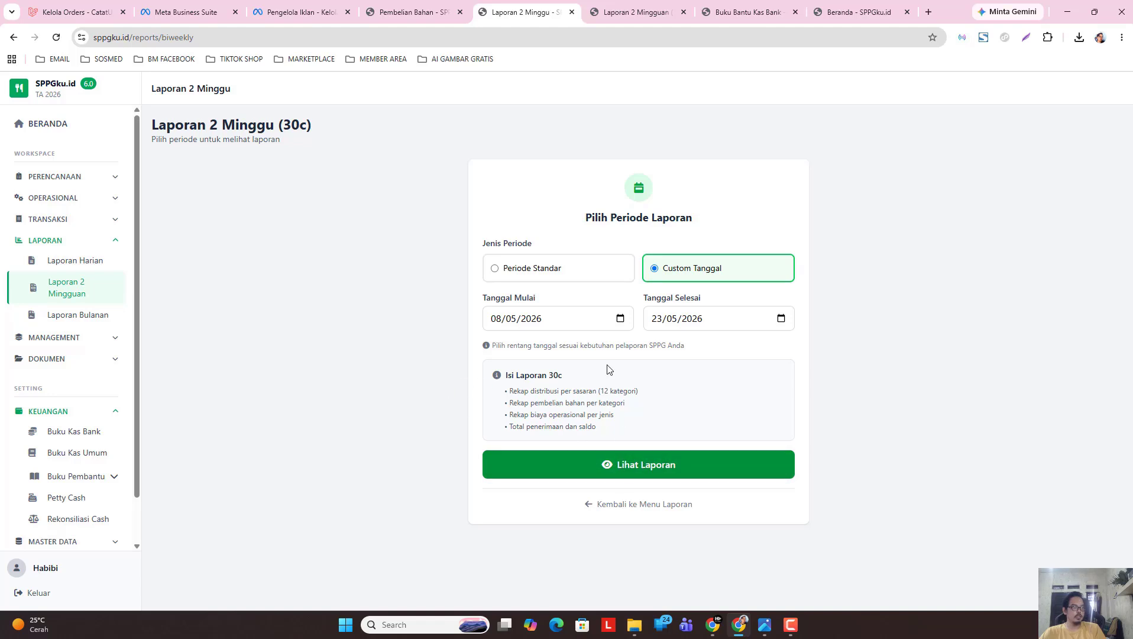
{"action": "left_click", "coordinate": [659, 458]}
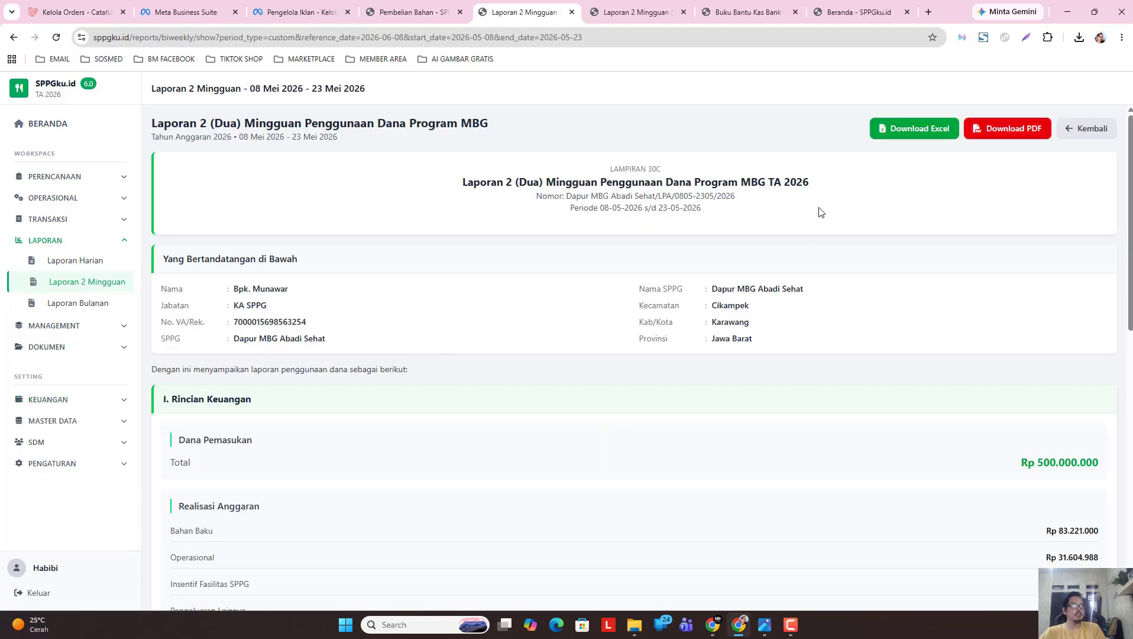
Check the Rp 500.000.000 income total in the 08–23 May report.
{"action": "scroll", "coordinate": [860, 425], "scroll_direction": "down", "scroll_amount": 1}
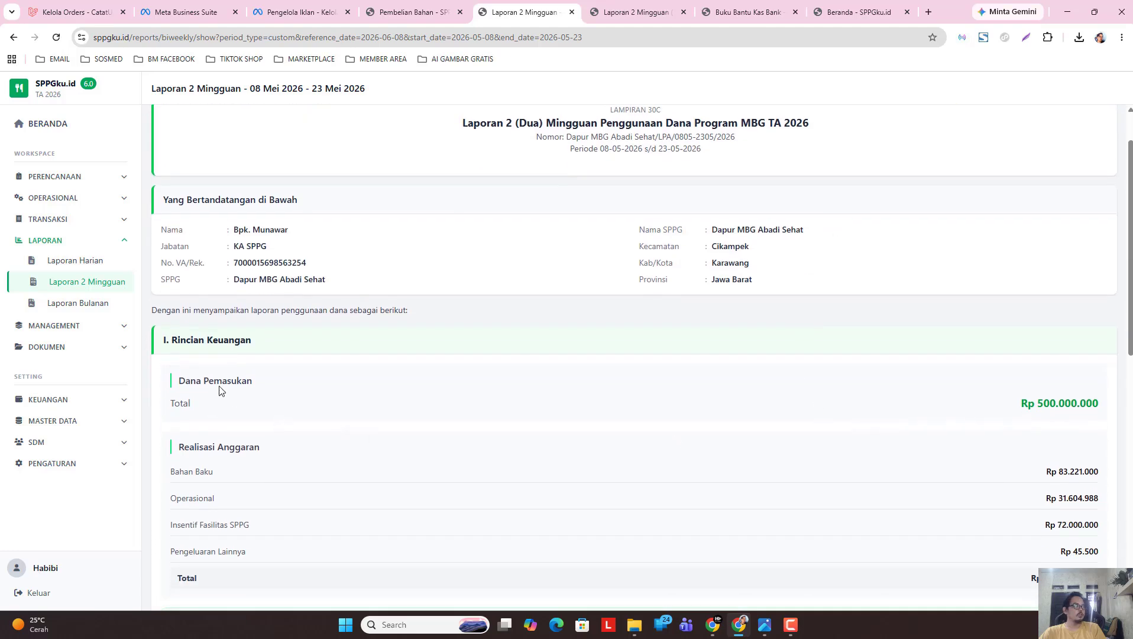
{"action": "left_click_drag", "start_coordinate": [1017, 410], "coordinate": [1110, 410]}
{"action": "left_click", "coordinate": [629, 409]}
{"action": "scroll", "coordinate": [612, 374], "scroll_direction": "down", "scroll_amount": 1}
{"action": "scroll", "coordinate": [612, 375], "scroll_direction": "up", "scroll_amount": 1}
{"action": "scroll", "coordinate": [1128, 179], "scroll_direction": "up", "scroll_amount": 1}
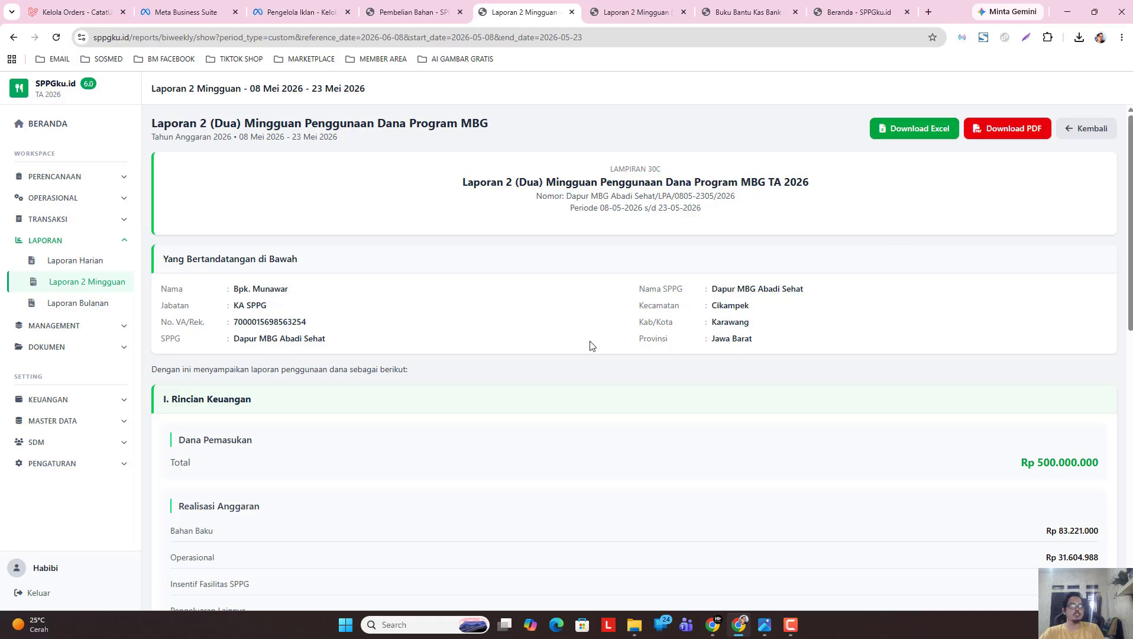
Return to the period form and set a custom date range of 11/05/2026 to 23/05/2026.
{"action": "left_click", "coordinate": [1073, 134]}
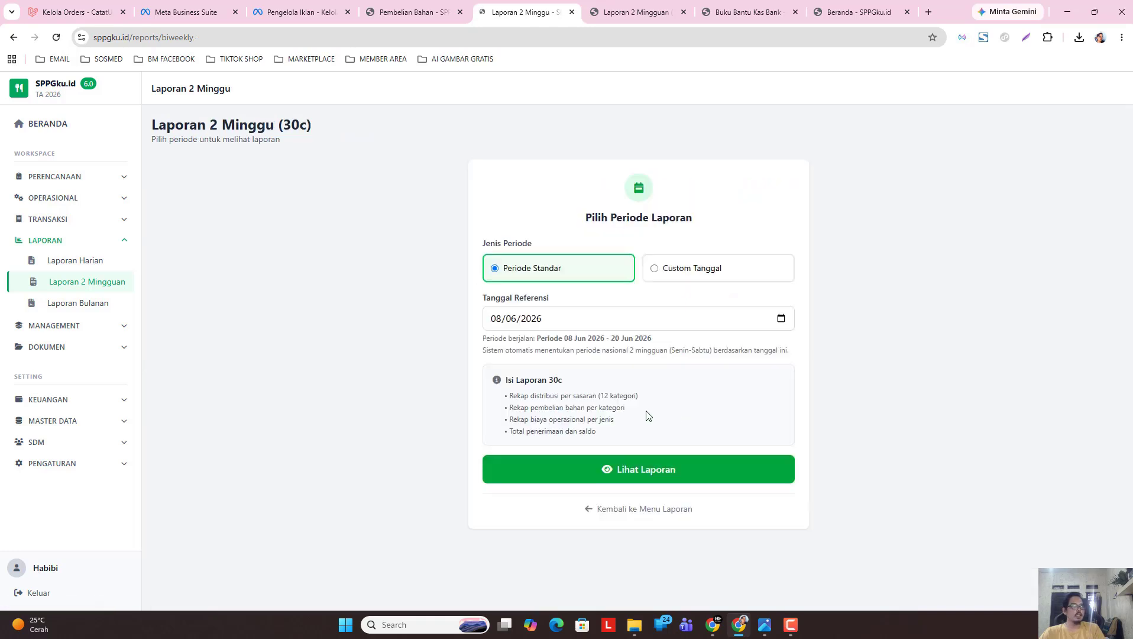
{"action": "left_click", "coordinate": [712, 268]}
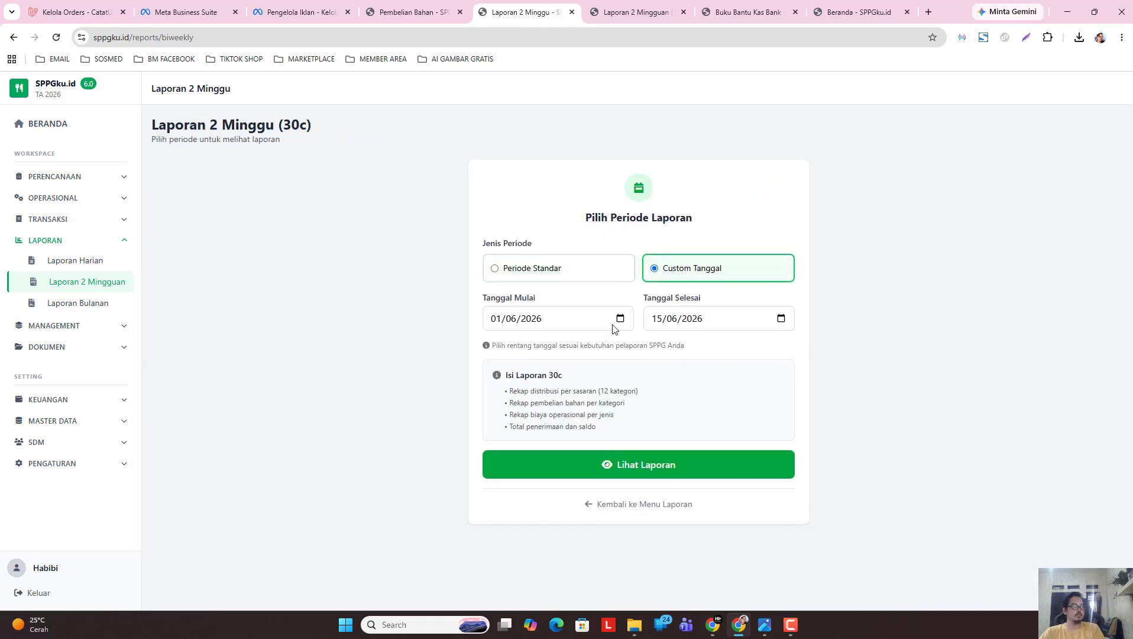
{"action": "left_click", "coordinate": [620, 320]}
{"action": "left_click", "coordinate": [508, 344]}
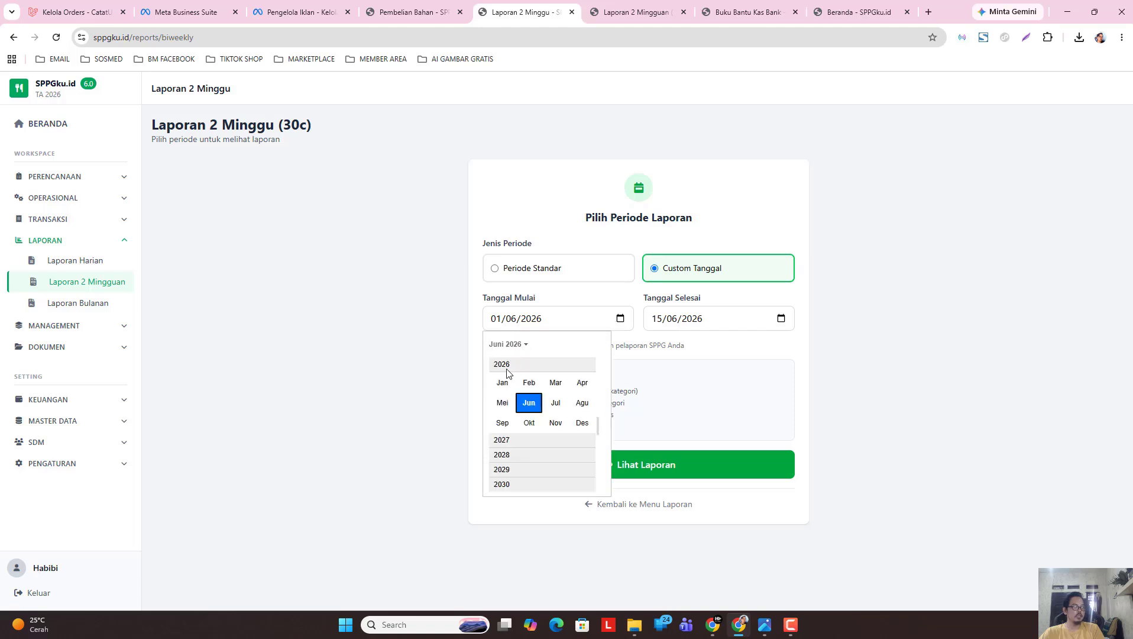
{"action": "left_click", "coordinate": [502, 404]}
{"action": "left_click", "coordinate": [514, 419]}
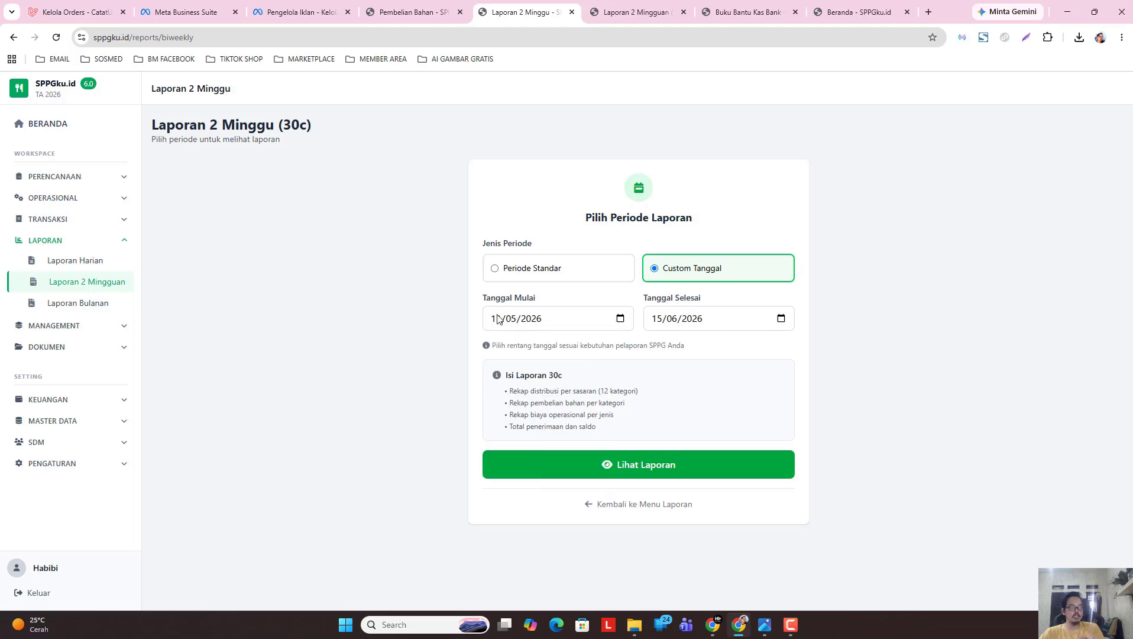
{"action": "left_click", "coordinate": [782, 318]}
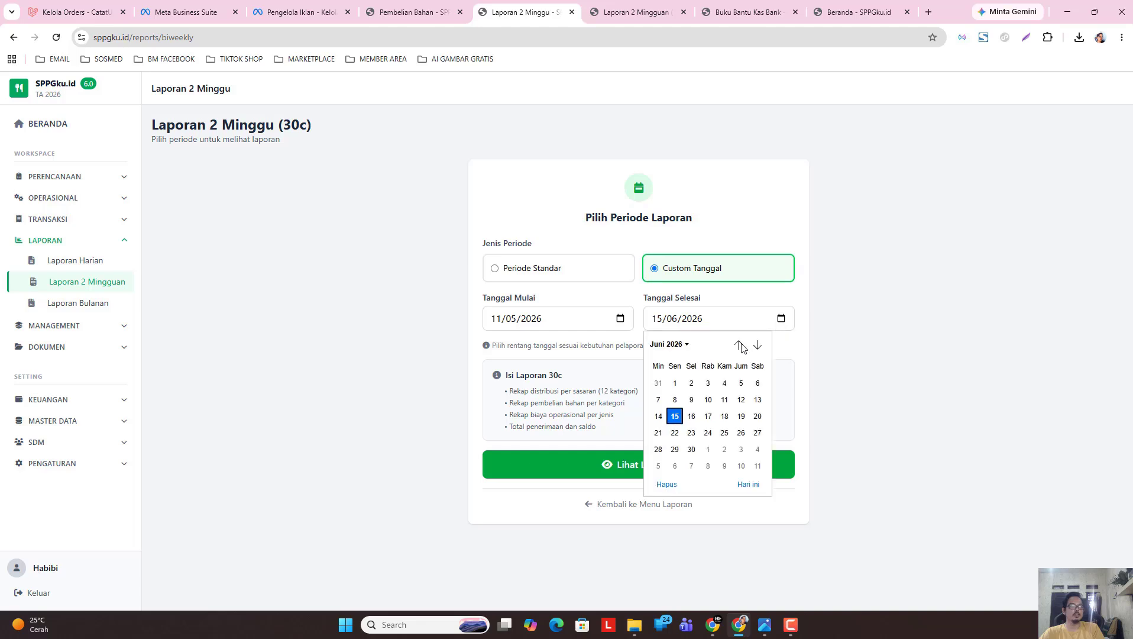
{"action": "left_click", "coordinate": [664, 344]}
{"action": "left_click", "coordinate": [663, 397]}
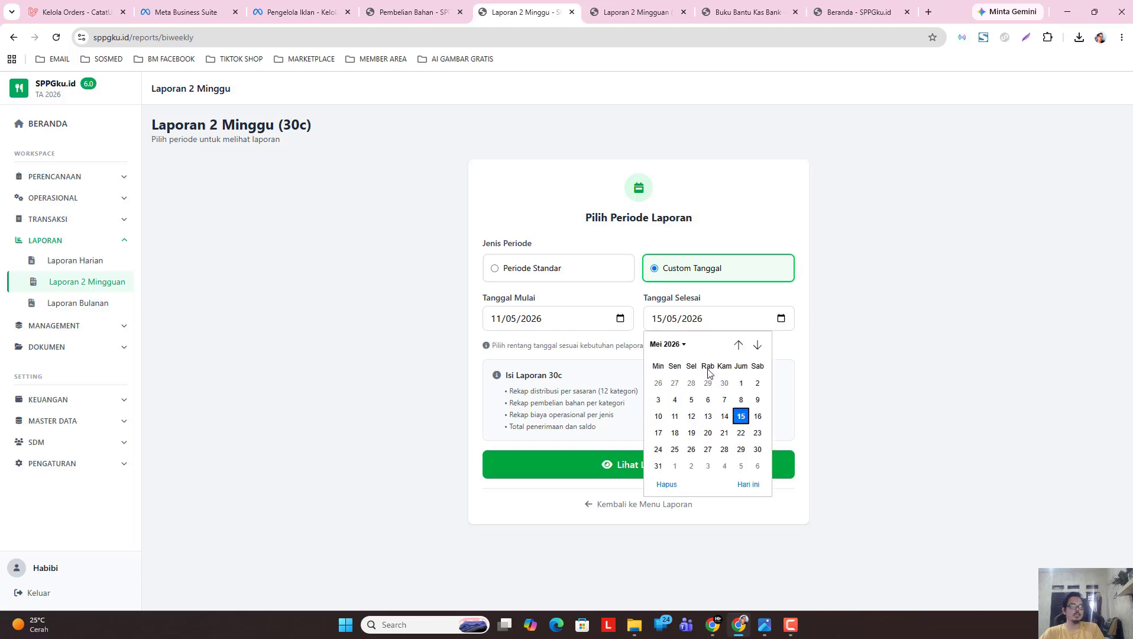
{"action": "left_click", "coordinate": [758, 432]}
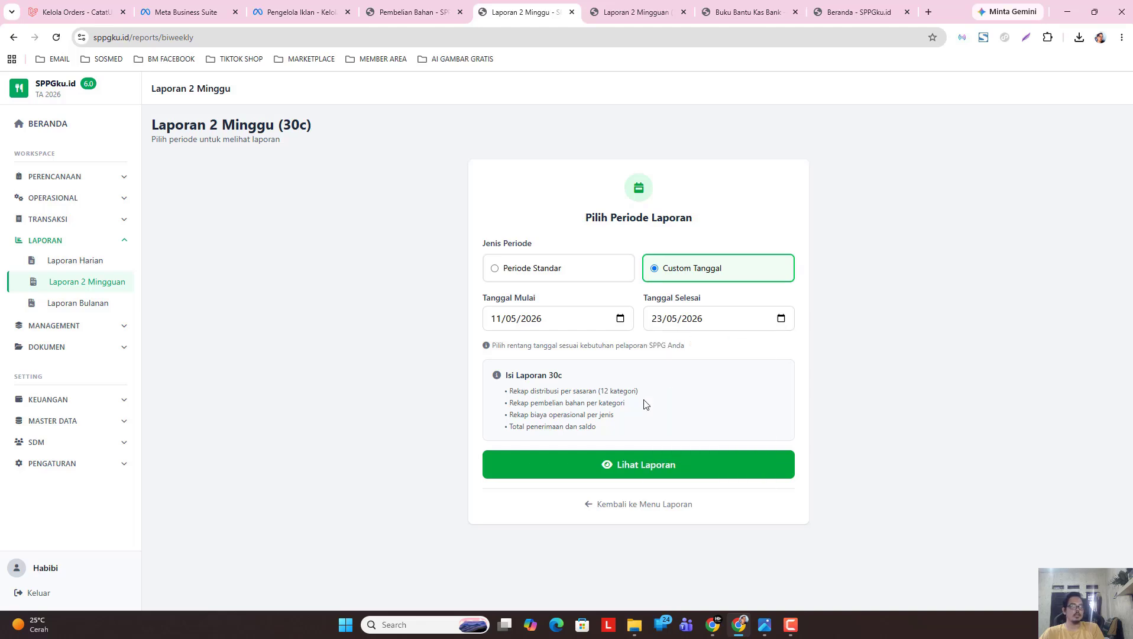
Generate the 11–23 Mei 2026 report, note its Rp 0 income, and return to the period form.
{"action": "left_click", "coordinate": [647, 463]}
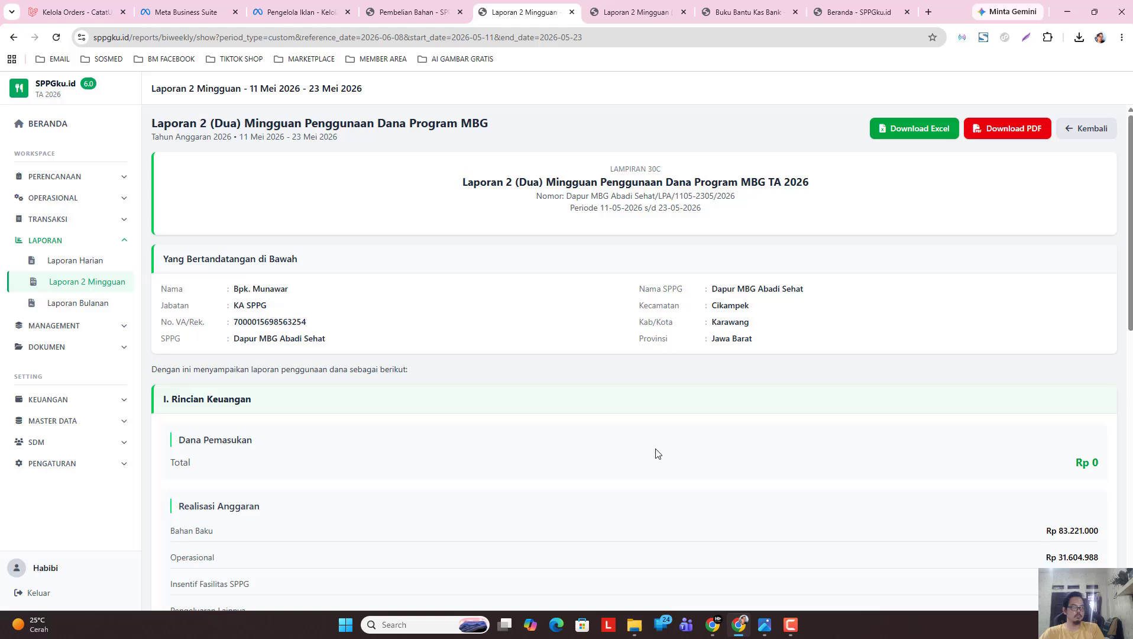
{"action": "left_click_drag", "start_coordinate": [1077, 461], "coordinate": [1100, 465]}
{"action": "left_click", "coordinate": [1081, 469]}
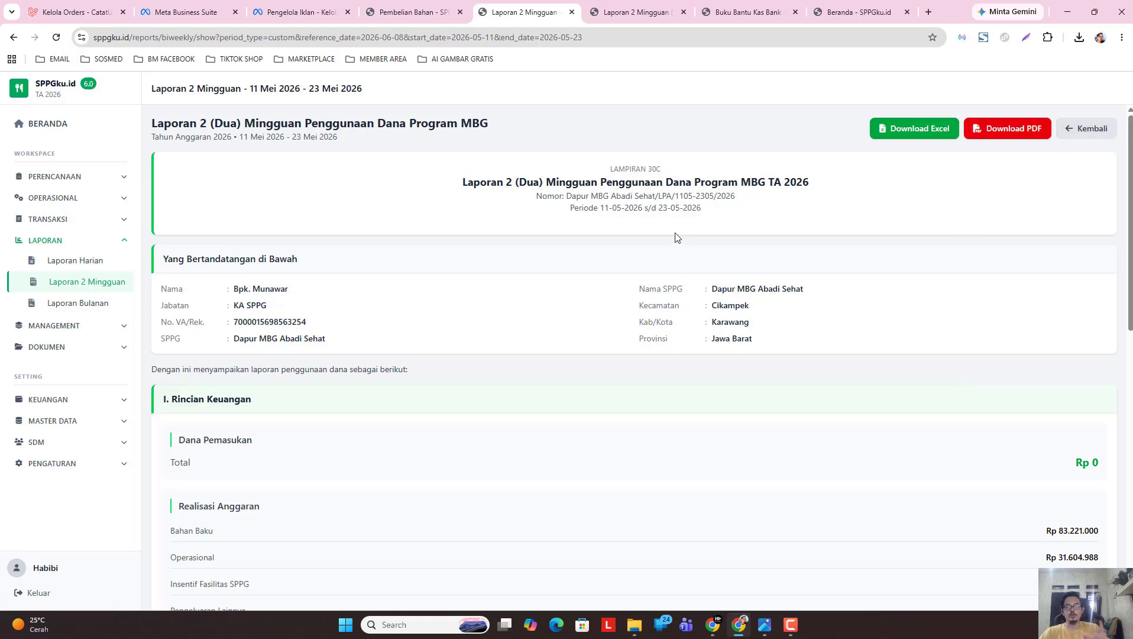
{"action": "left_click", "coordinate": [1082, 133]}
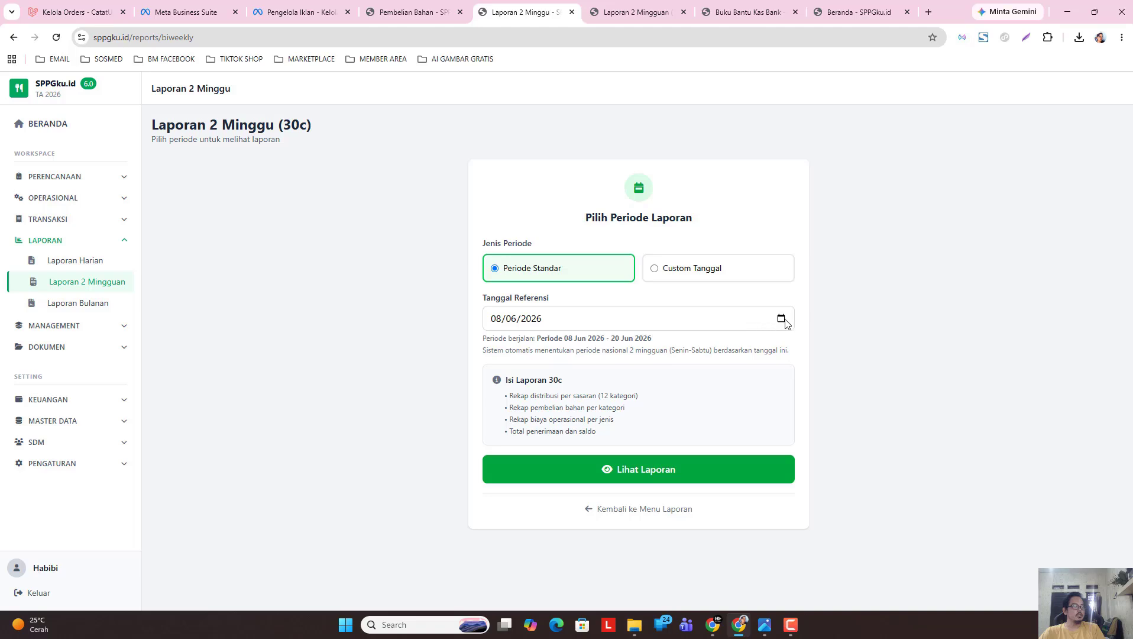
Set a custom date range from 08/05/2026 to 23/05/2026.
{"action": "left_click", "coordinate": [716, 275]}
{"action": "left_click", "coordinate": [619, 319]}
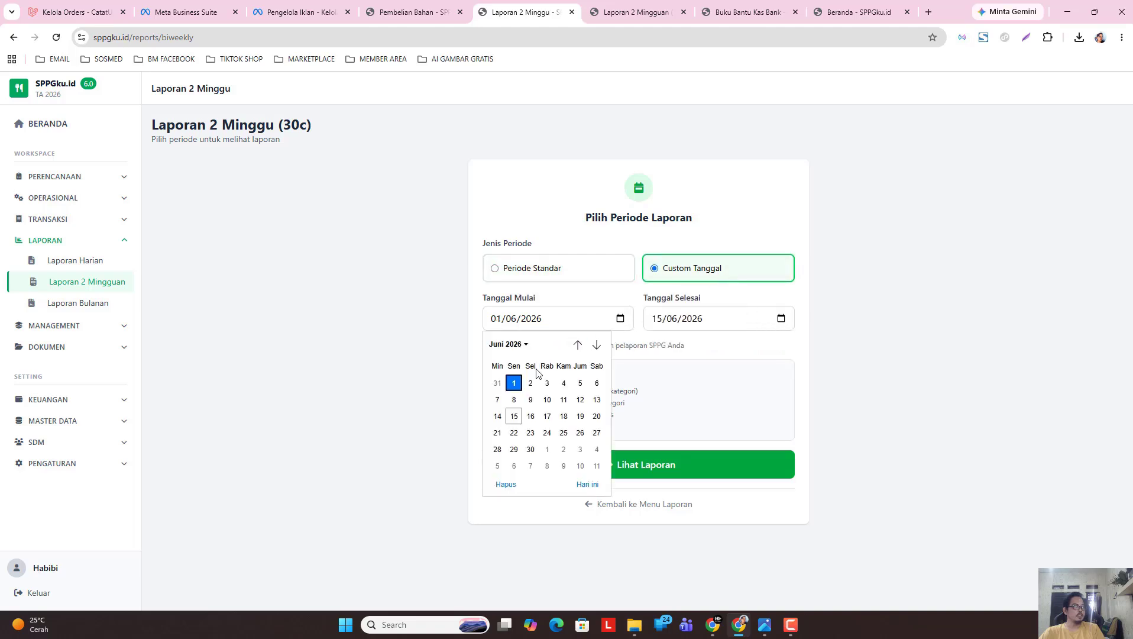
{"action": "left_click", "coordinate": [513, 344]}
{"action": "left_click", "coordinate": [497, 399]}
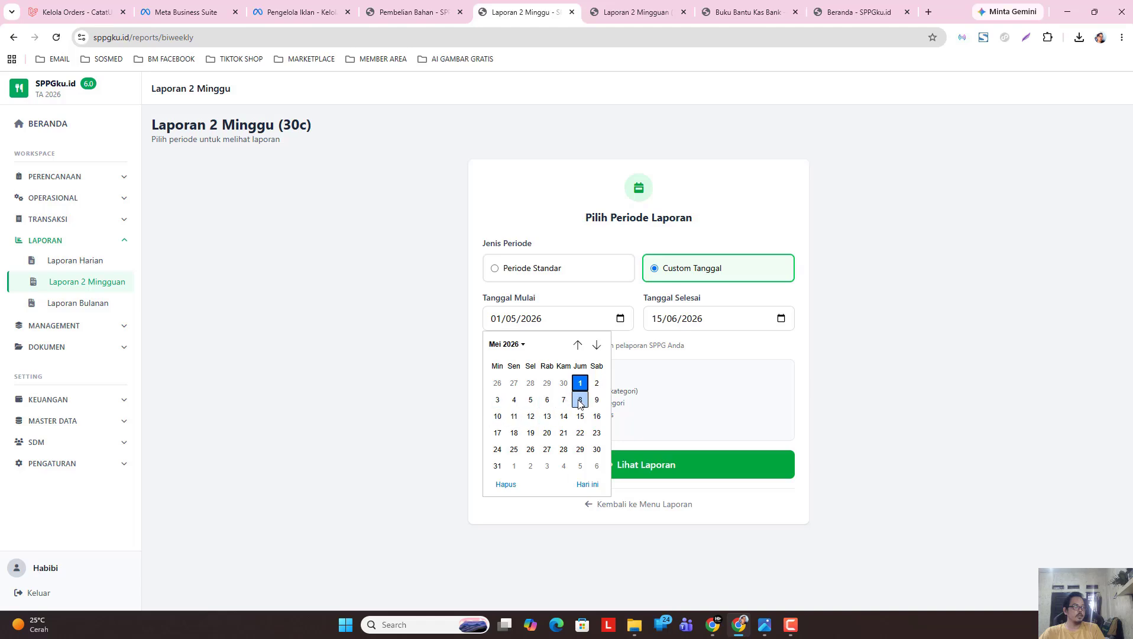
{"action": "left_click", "coordinate": [580, 399]}
{"action": "left_click", "coordinate": [781, 320]}
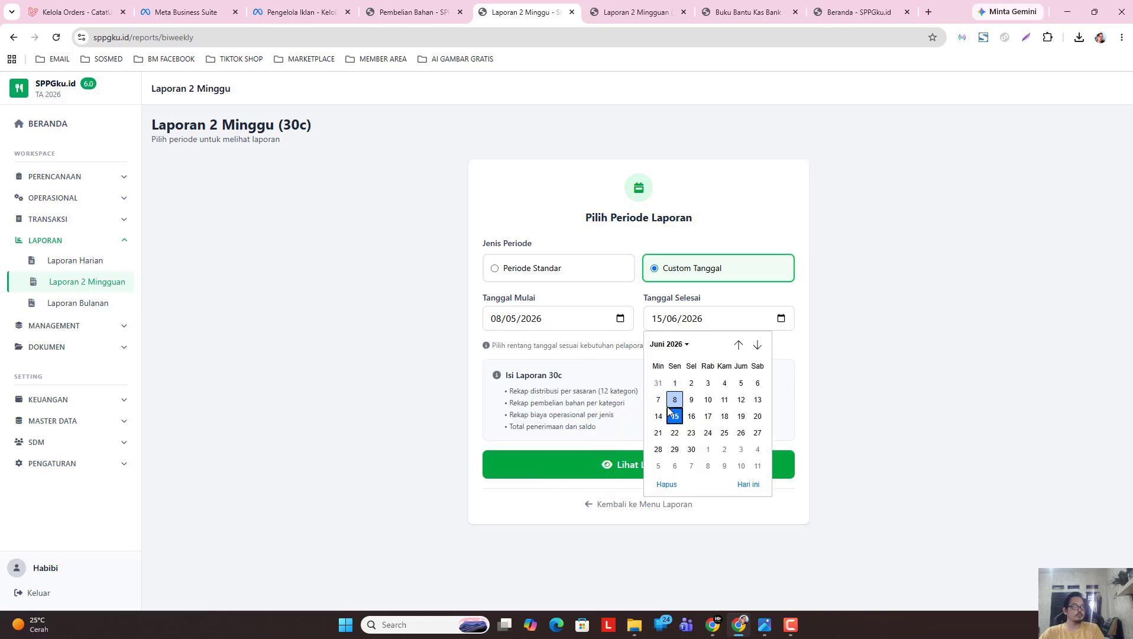
{"action": "left_click", "coordinate": [669, 344]}
{"action": "left_click", "coordinate": [658, 399]}
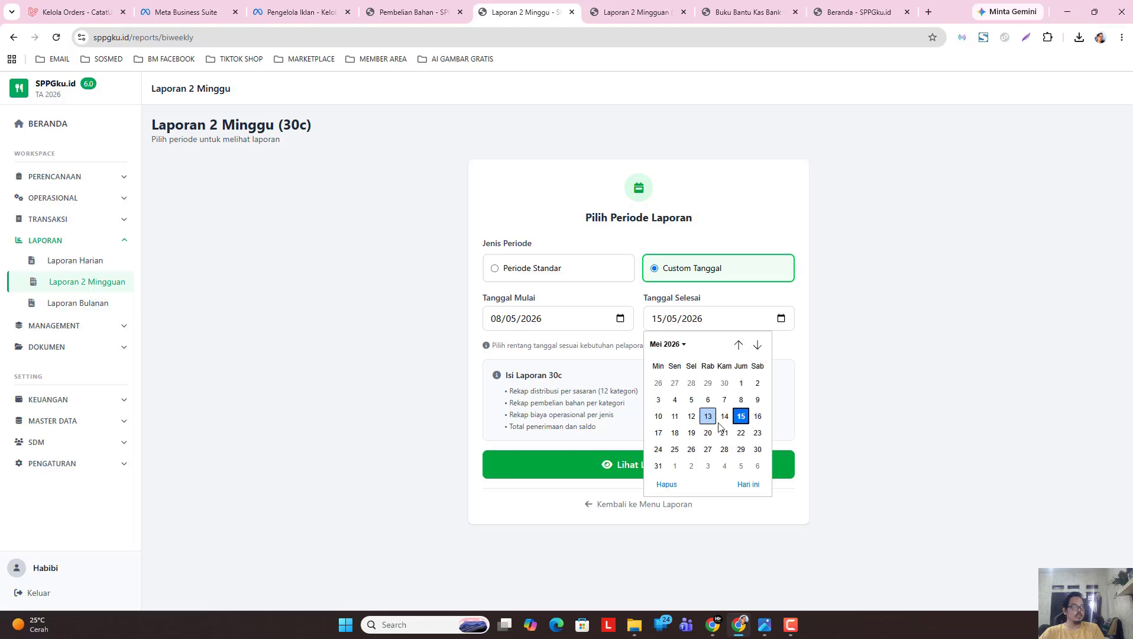
{"action": "left_click", "coordinate": [758, 432]}
Load the 08–23 Mei 2026 report, download it as PDF, and review the PDF.
{"action": "left_click", "coordinate": [650, 466]}
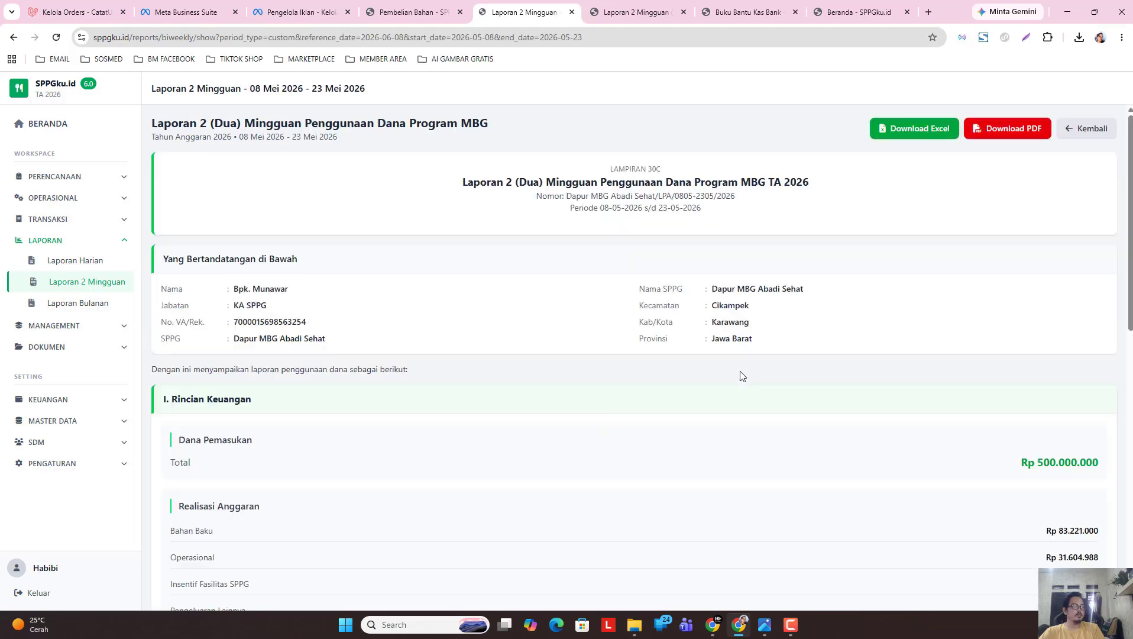
{"action": "left_click", "coordinate": [1009, 133]}
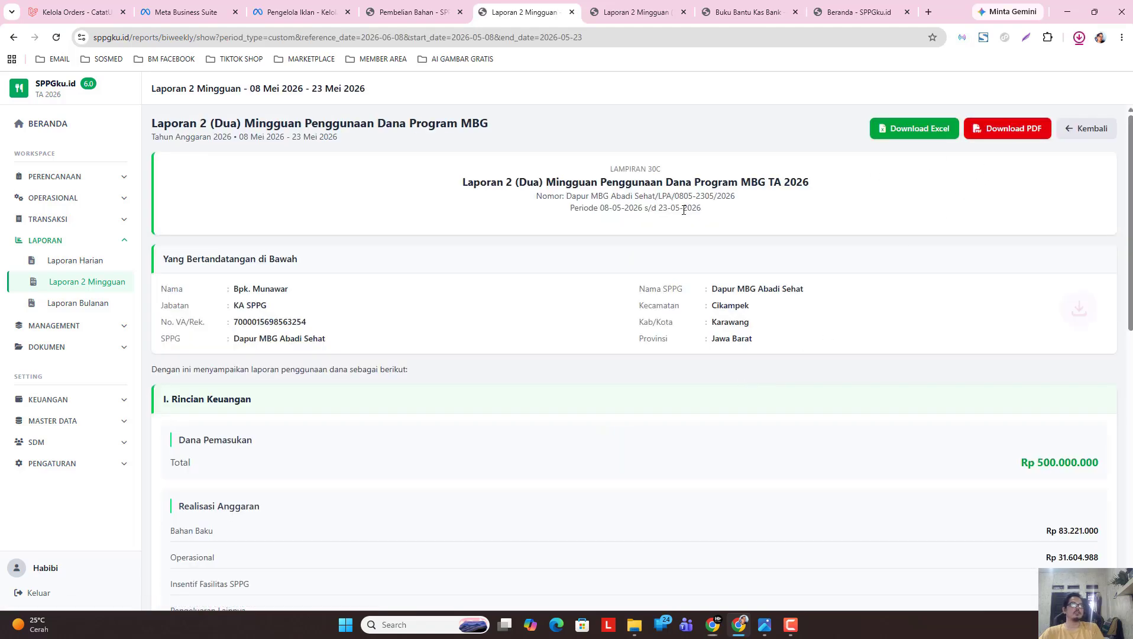
{"action": "left_click", "coordinate": [945, 84]}
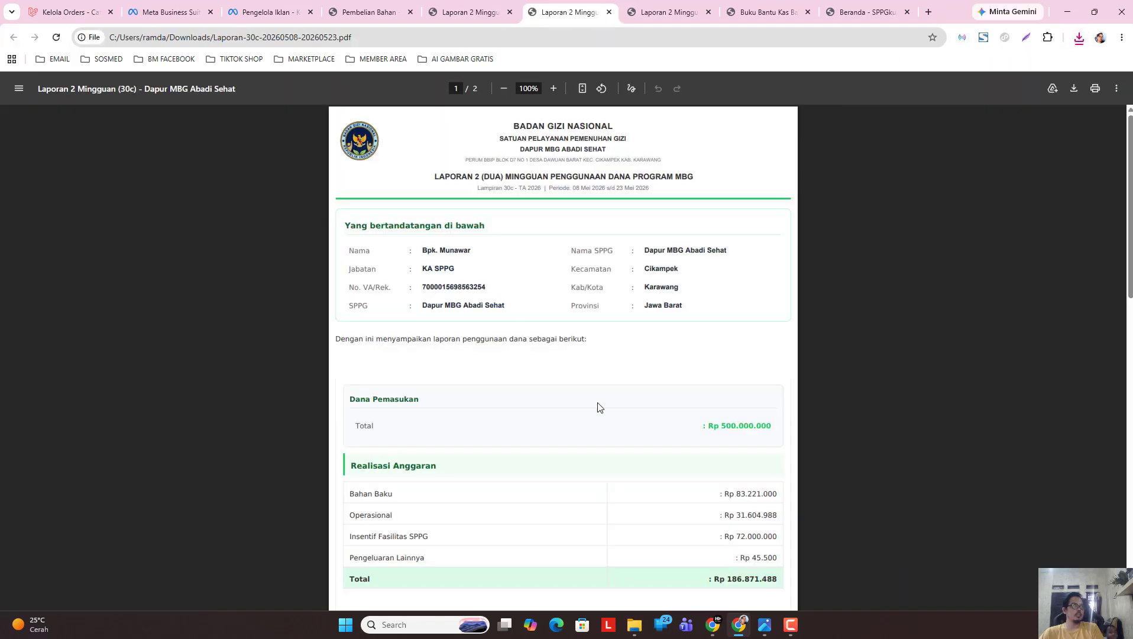
{"action": "scroll", "coordinate": [475, 416], "scroll_direction": "down", "scroll_amount": 5}
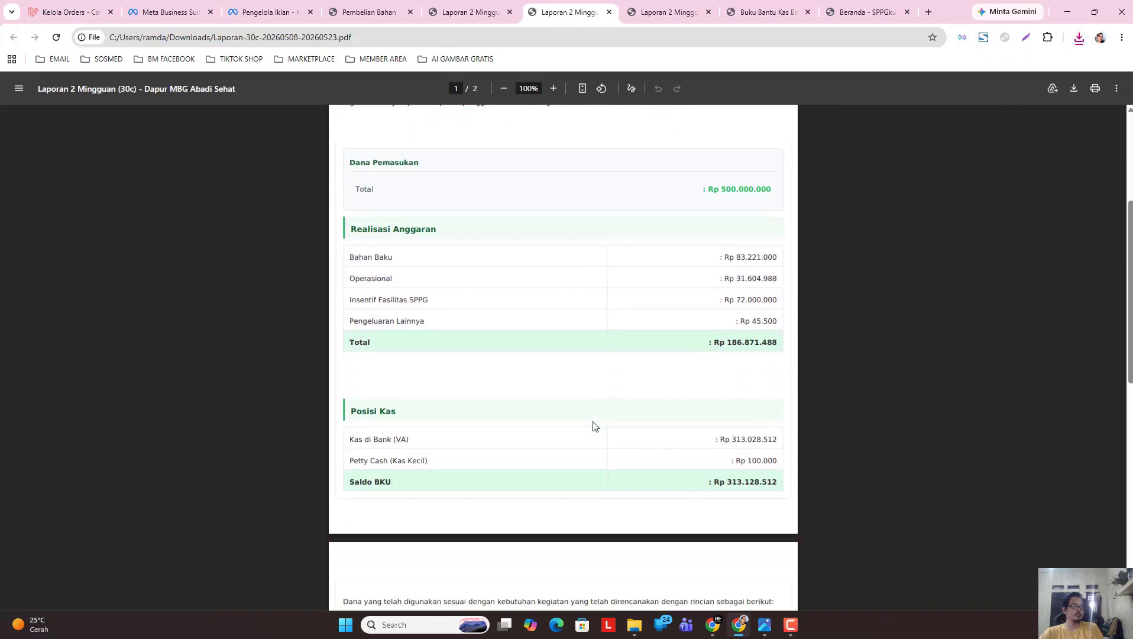
{"action": "scroll", "coordinate": [571, 365], "scroll_direction": "up", "scroll_amount": 4}
{"action": "left_click", "coordinate": [463, 13]}
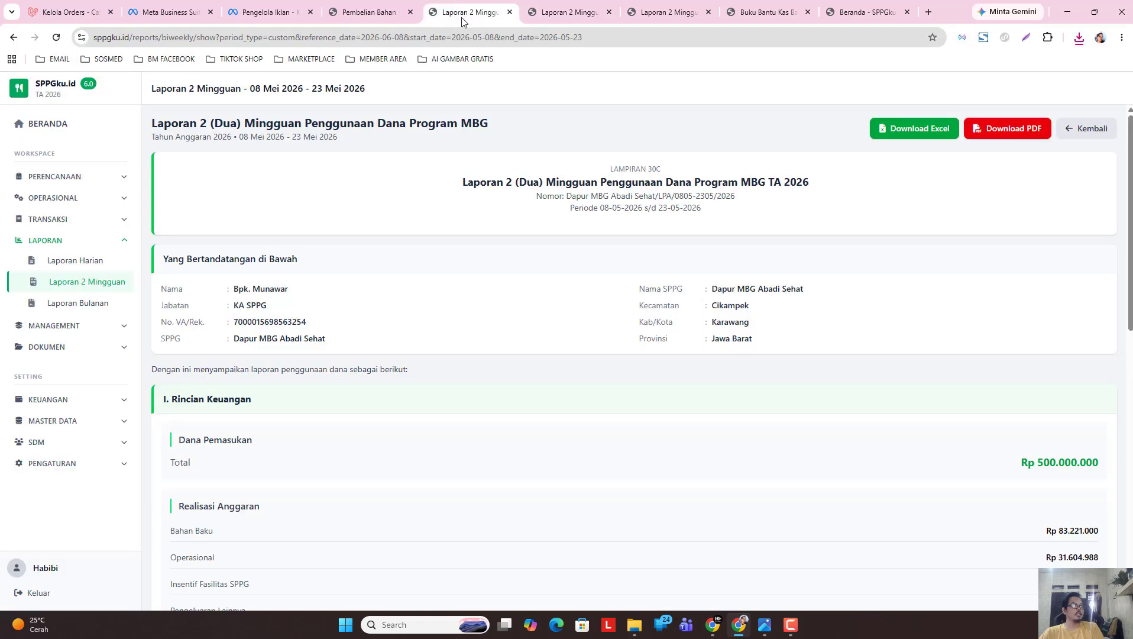
Download the report as Excel, enable editing, recentre the logo, and widen column D.
{"action": "left_click", "coordinate": [920, 129]}
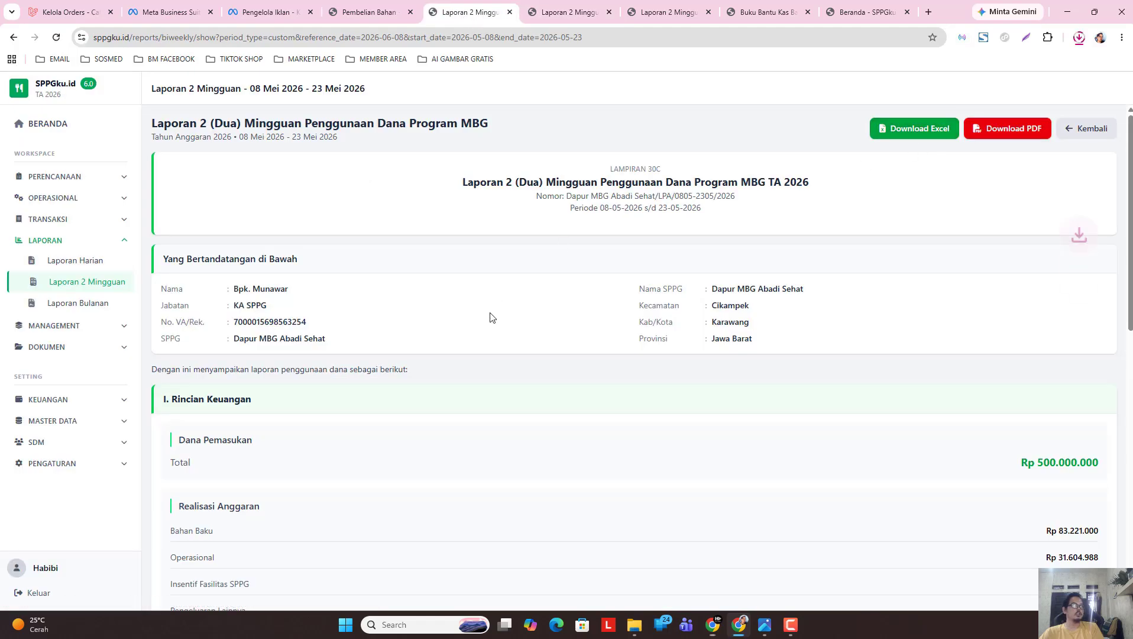
{"action": "left_click", "coordinate": [1078, 45]}
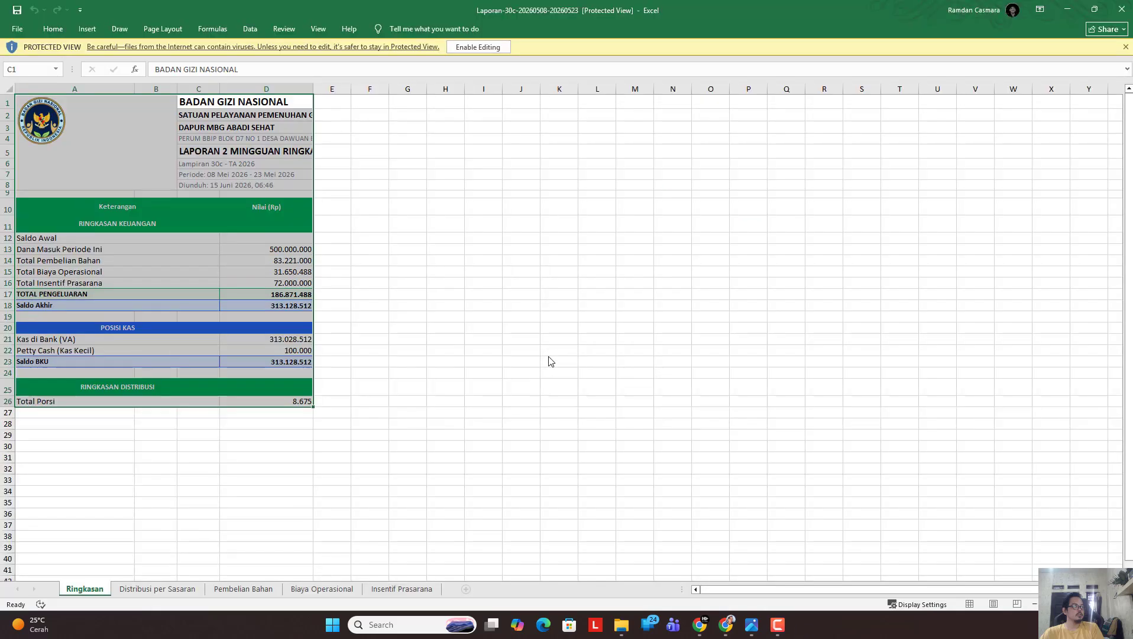
{"action": "left_click", "coordinate": [503, 51]}
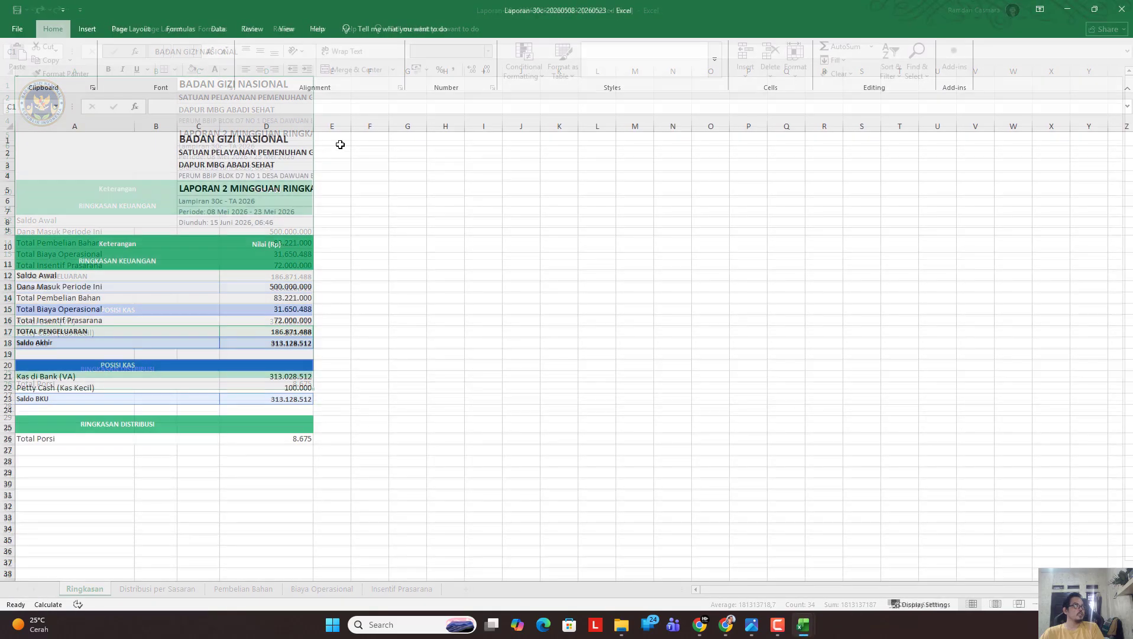
{"action": "left_click", "coordinate": [58, 176]}
{"action": "left_click_drag", "start_coordinate": [58, 176], "coordinate": [123, 203]}
{"action": "left_click_drag", "start_coordinate": [316, 129], "coordinate": [522, 131]}
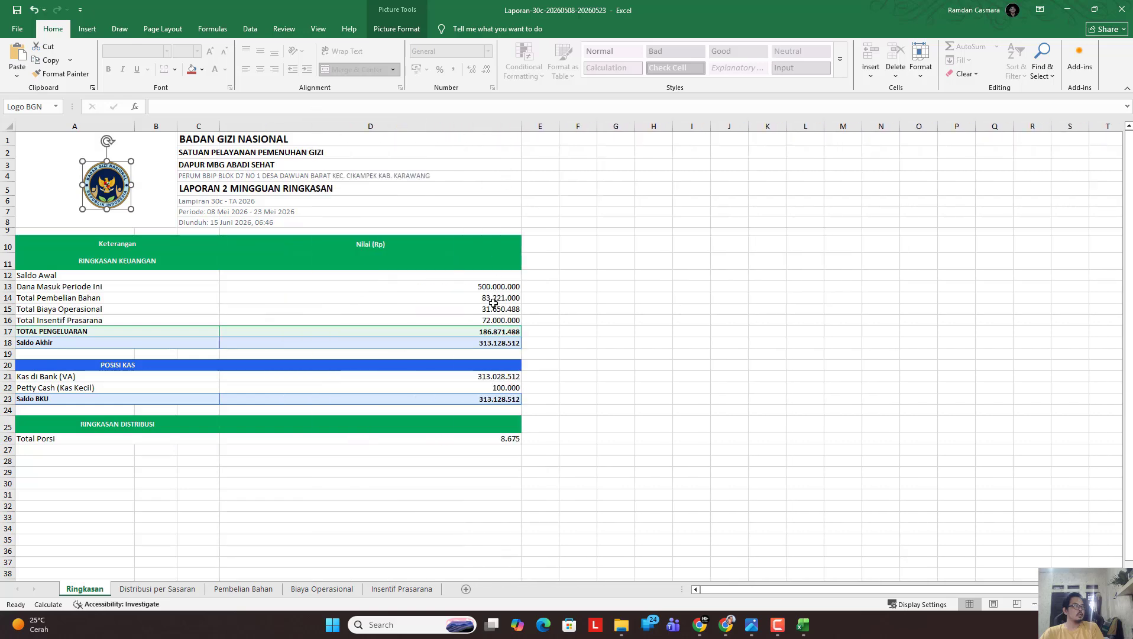
{"action": "left_click", "coordinate": [80, 440]}
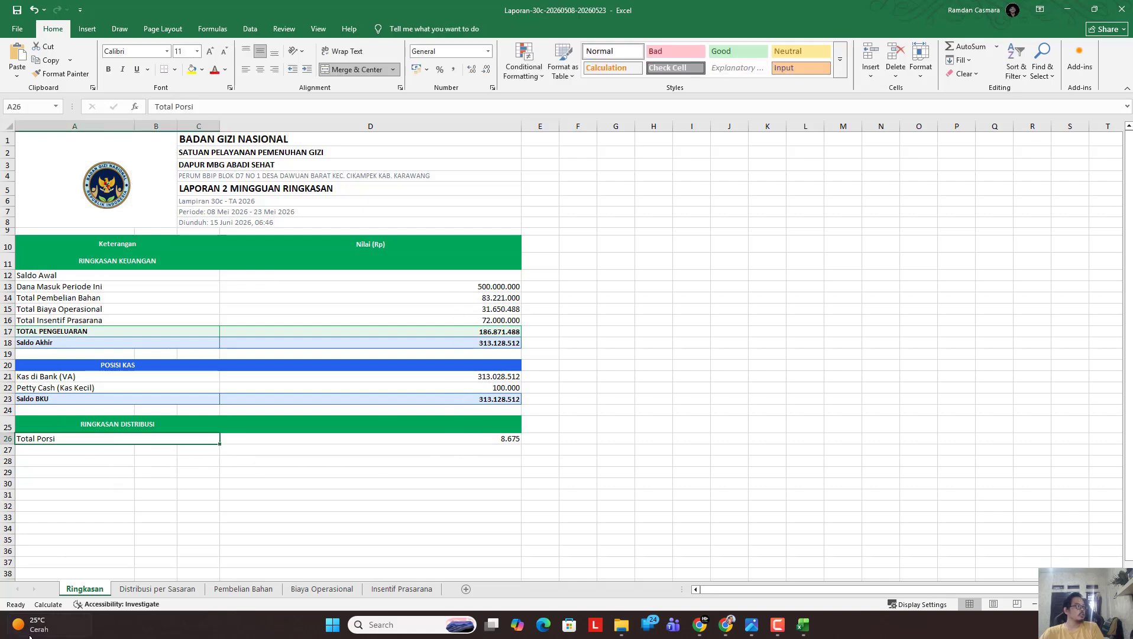
Widen column D on the Distribusi per Sasaran and Pembelian Bahan sheets.
{"action": "left_click", "coordinate": [157, 589]}
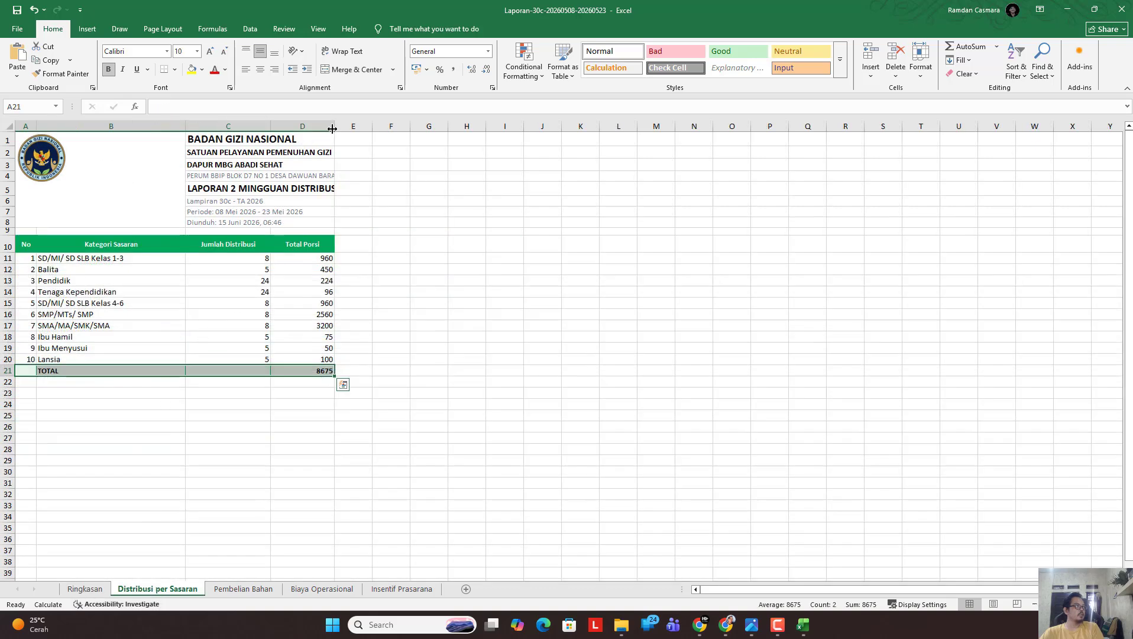
{"action": "left_click_drag", "start_coordinate": [333, 129], "coordinate": [512, 139]}
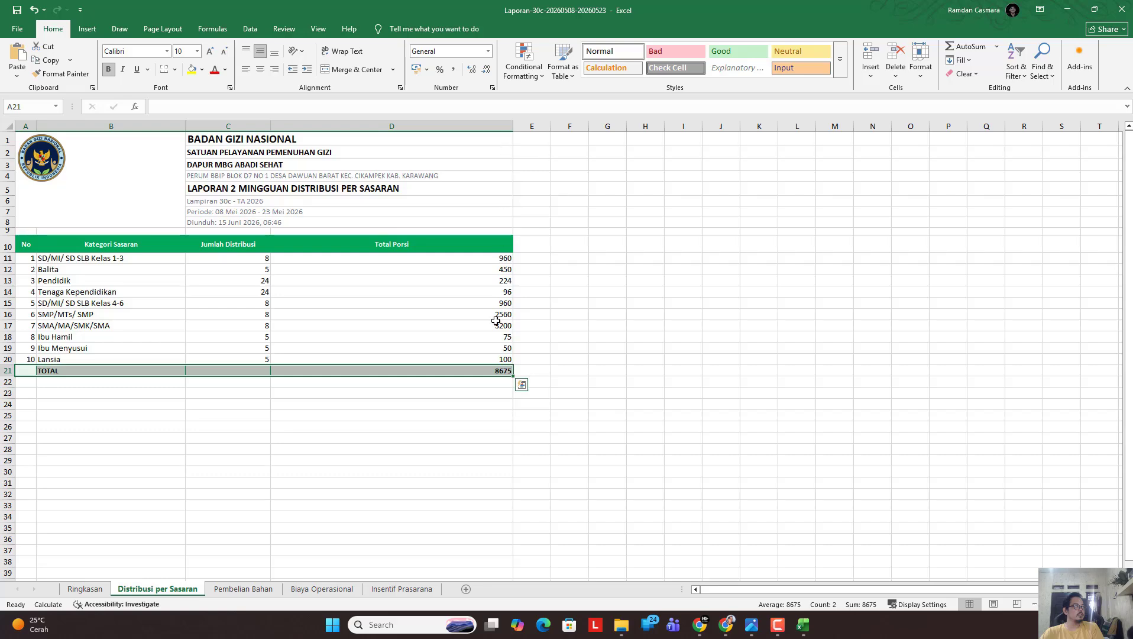
{"action": "left_click", "coordinate": [244, 589]}
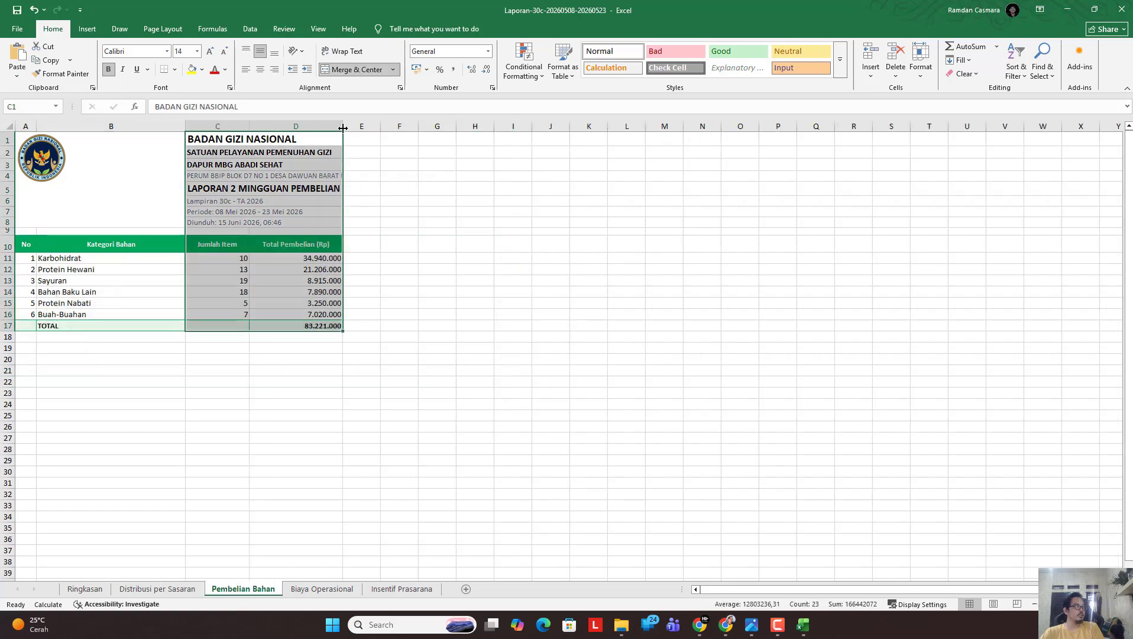
{"action": "left_click_drag", "start_coordinate": [343, 127], "coordinate": [485, 135]}
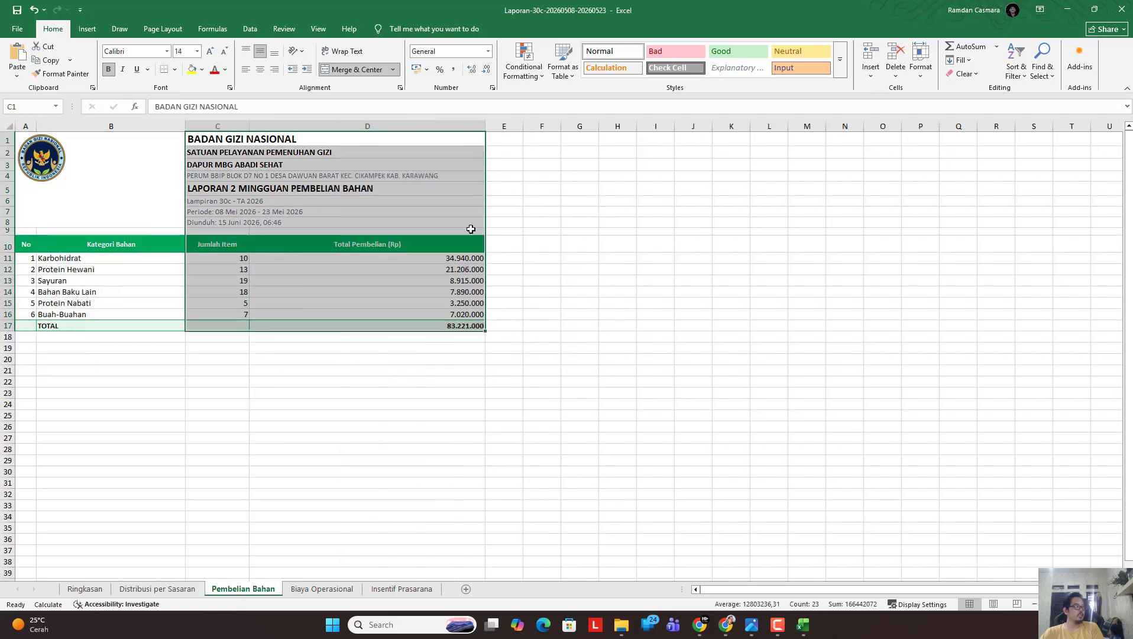
{"action": "left_click", "coordinate": [371, 408]}
Widen Biaya Operasional's column D, recentre its logo, widen Insentif Prasarana's column F, then minimize Excel.
{"action": "left_click", "coordinate": [322, 589]}
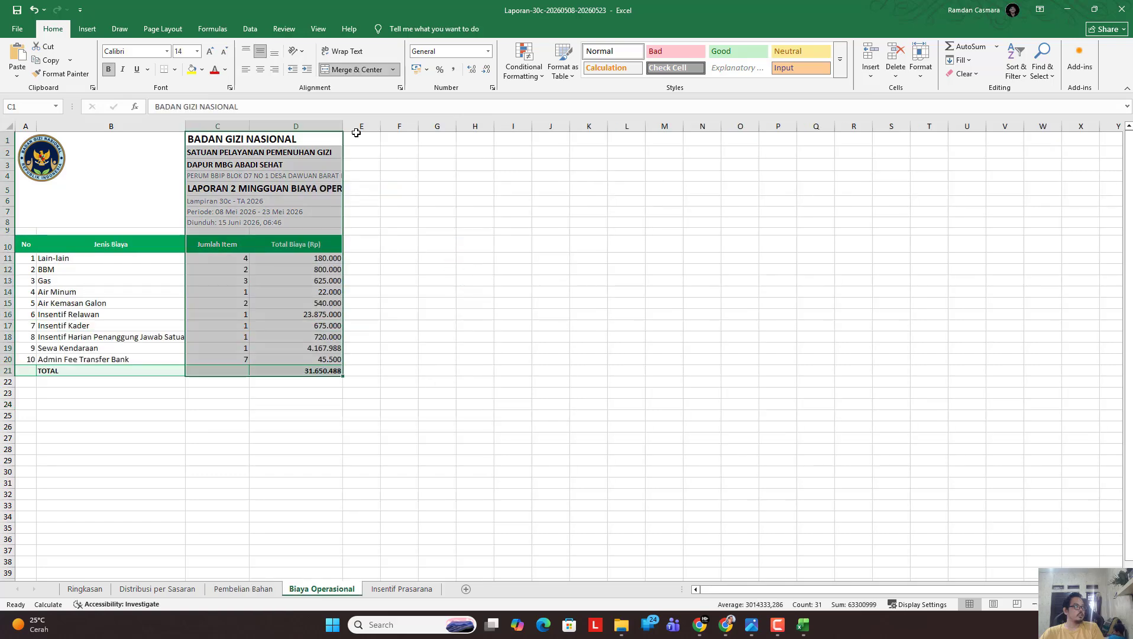
{"action": "left_click_drag", "start_coordinate": [343, 127], "coordinate": [477, 135]}
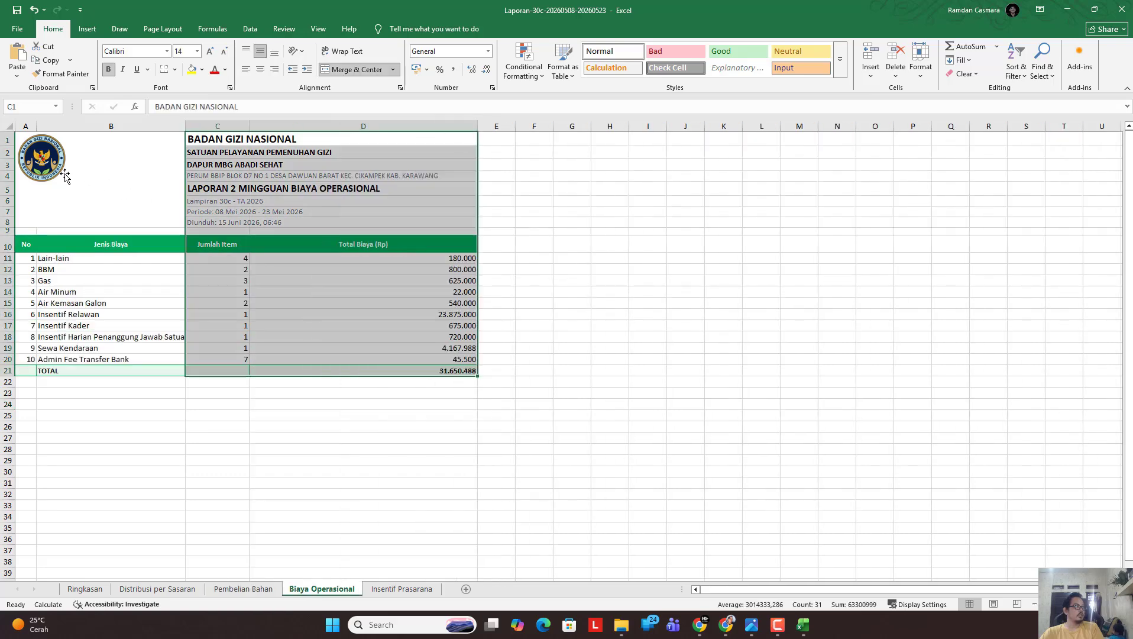
{"action": "left_click_drag", "start_coordinate": [65, 177], "coordinate": [125, 199]}
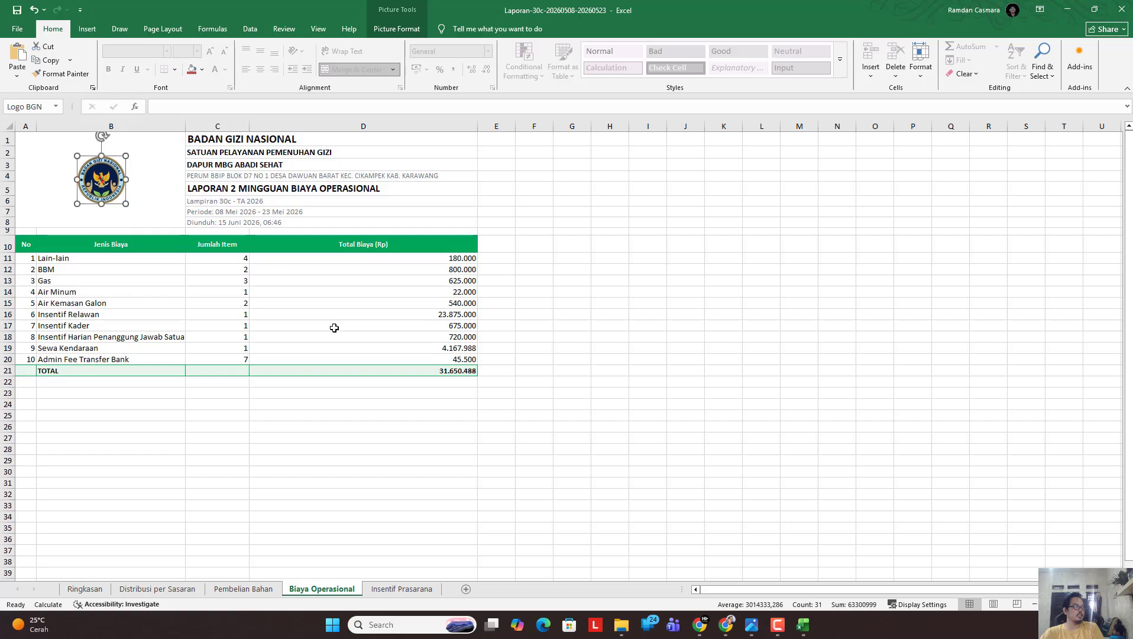
{"action": "left_click", "coordinate": [243, 414]}
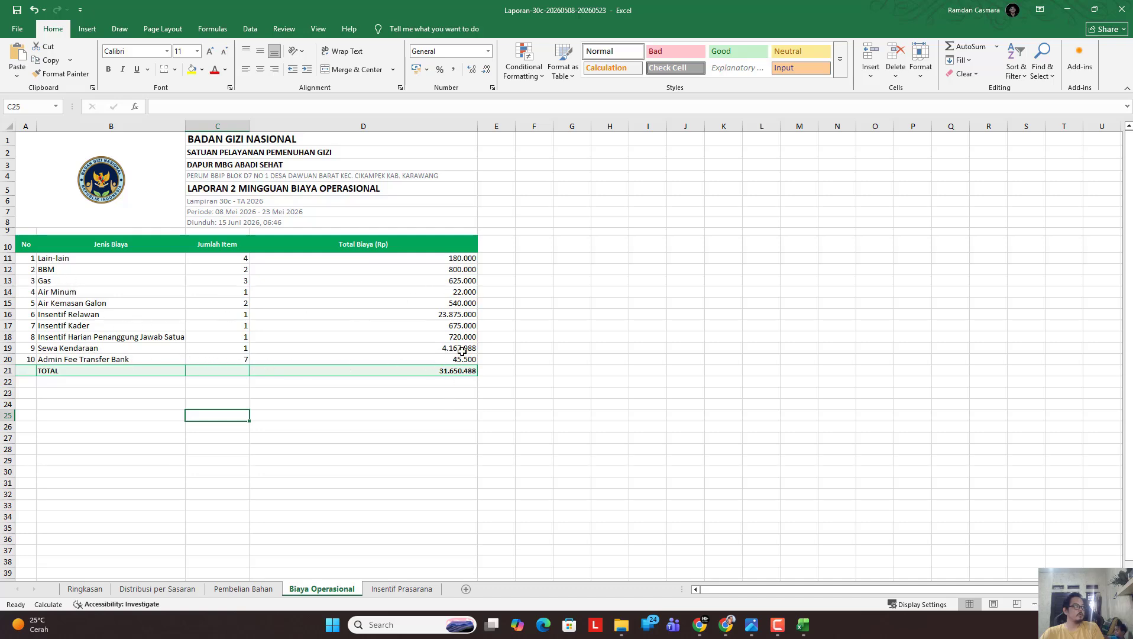
{"action": "left_click", "coordinate": [402, 589]}
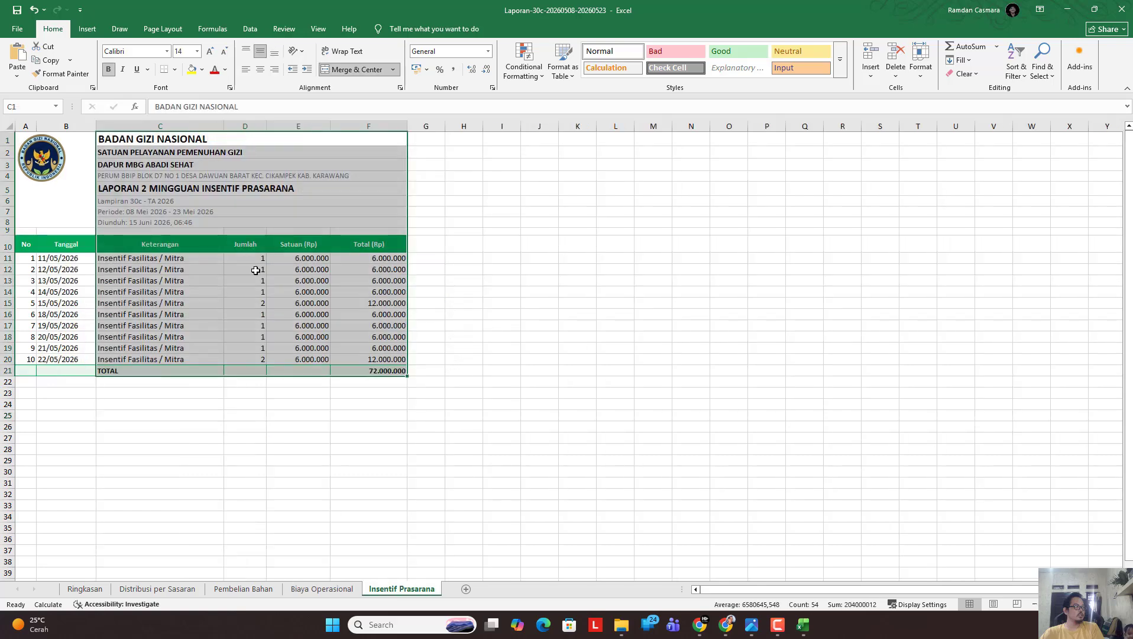
{"action": "left_click_drag", "start_coordinate": [407, 126], "coordinate": [543, 140]}
{"action": "left_click", "coordinate": [347, 441]}
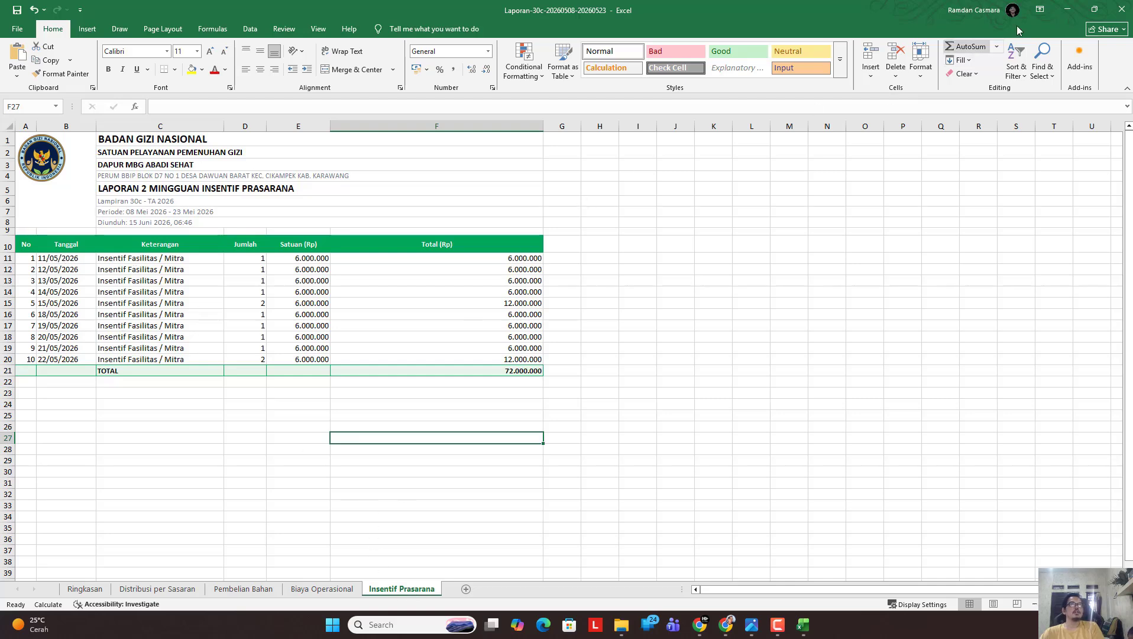
{"action": "left_click", "coordinate": [1066, 10]}
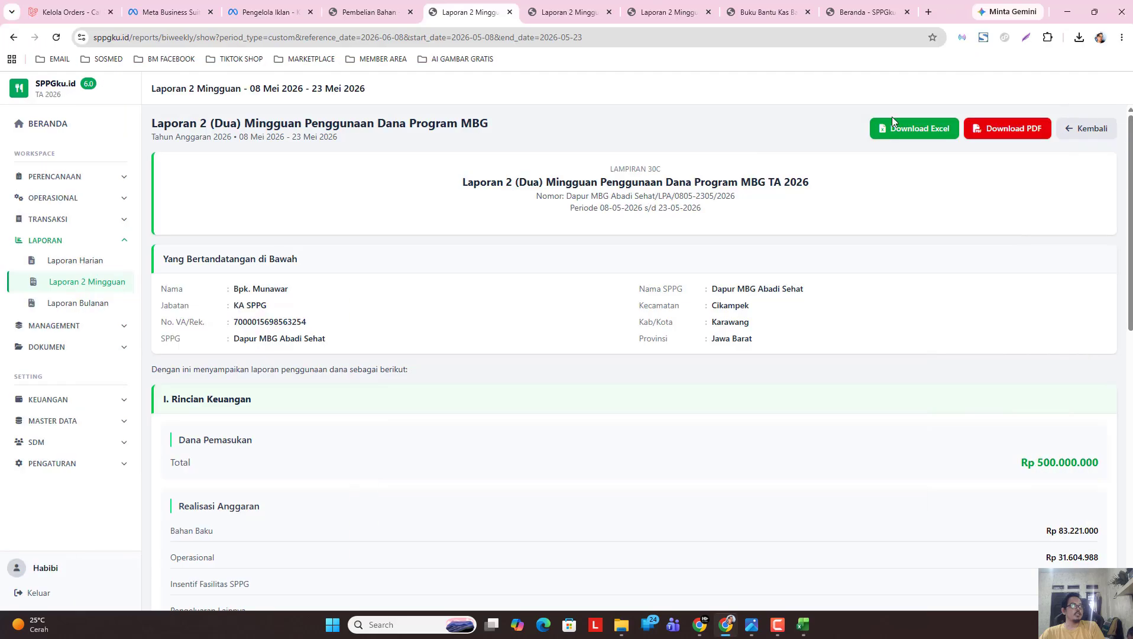
Open the downloaded 30c PDF and scroll through both pages to the signature section.
{"action": "left_click", "coordinate": [1079, 37]}
{"action": "left_click", "coordinate": [982, 132]}
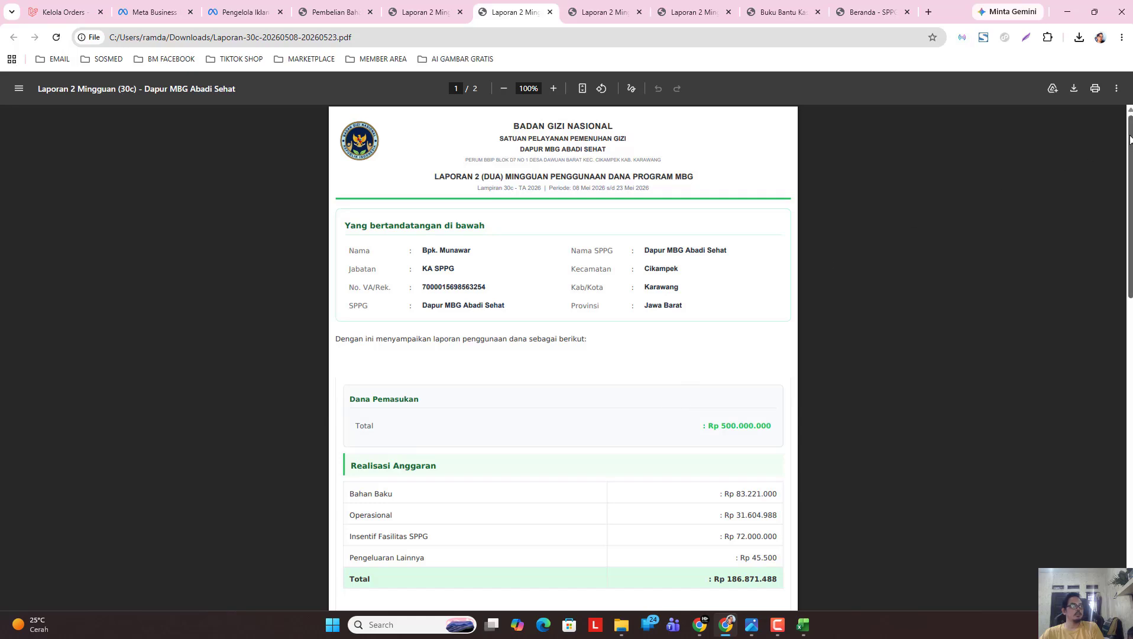
{"action": "mouse_move", "coordinate": [1129, 139]}
{"action": "left_mouse_down"}
{"action": "mouse_move", "coordinate": [1118, 452]}
{"action": "mouse_move", "coordinate": [1110, 171]}
{"action": "left_mouse_up"}
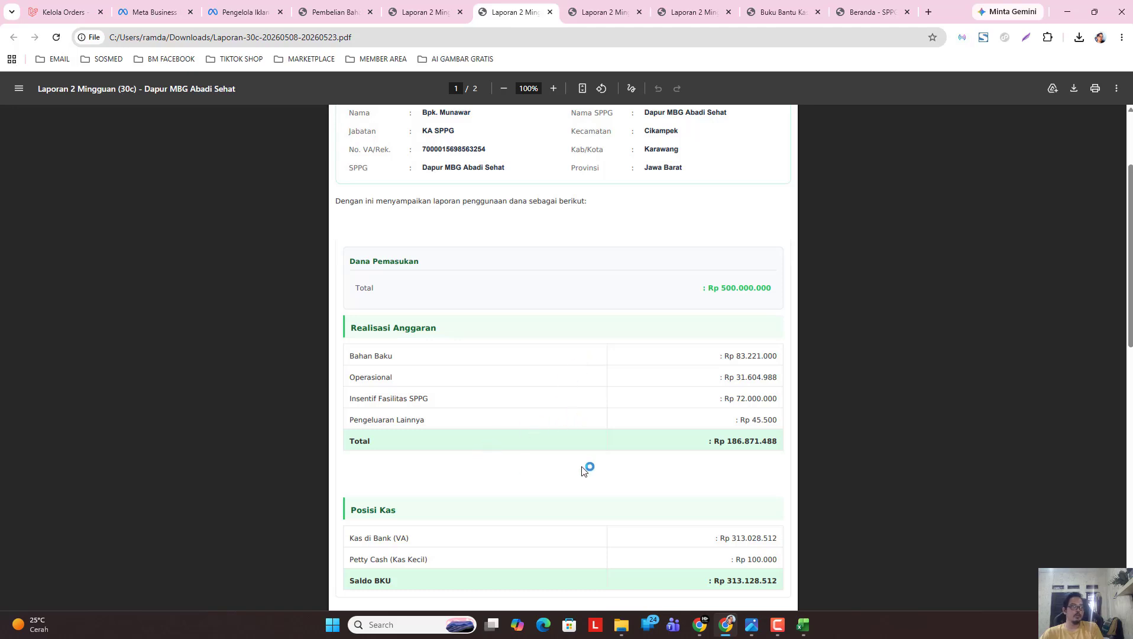
{"action": "scroll", "coordinate": [584, 470], "scroll_direction": "down", "scroll_amount": 3}
{"action": "scroll", "coordinate": [437, 485], "scroll_direction": "down", "scroll_amount": 2}
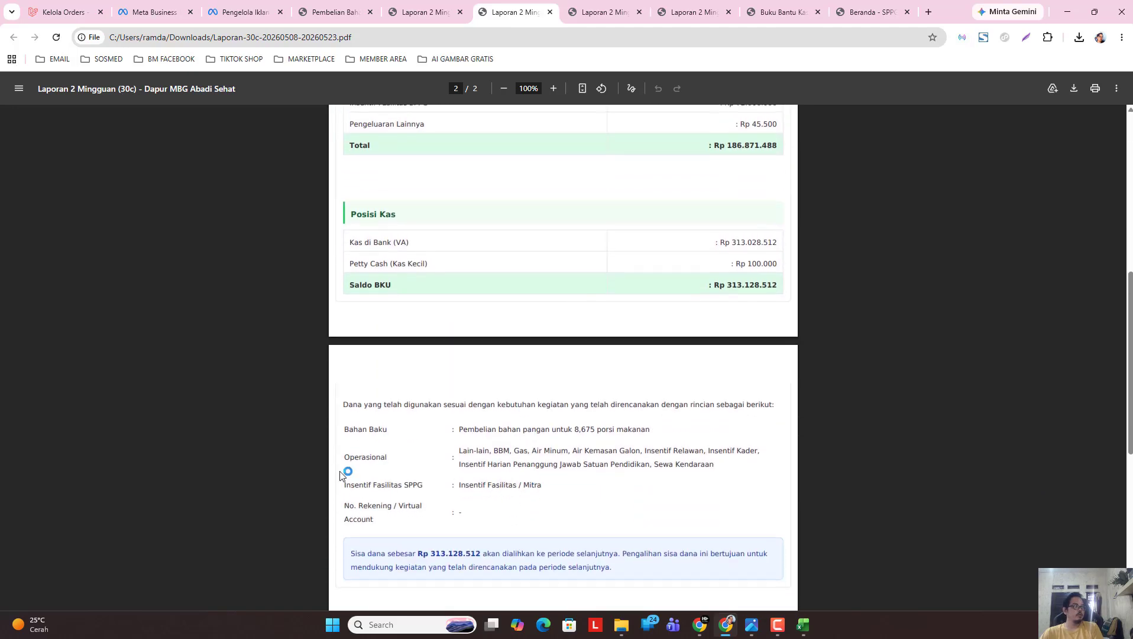
{"action": "scroll", "coordinate": [378, 478], "scroll_direction": "down", "scroll_amount": 1}
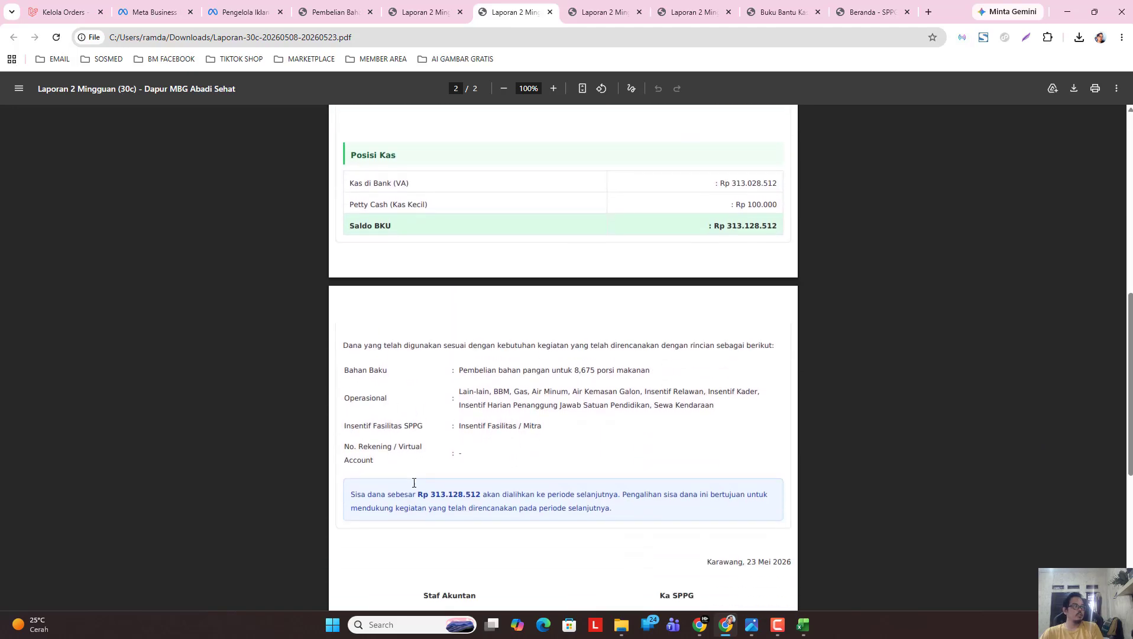
Close all three PDF tabs to return to the report page.
{"action": "left_click", "coordinate": [548, 13]}
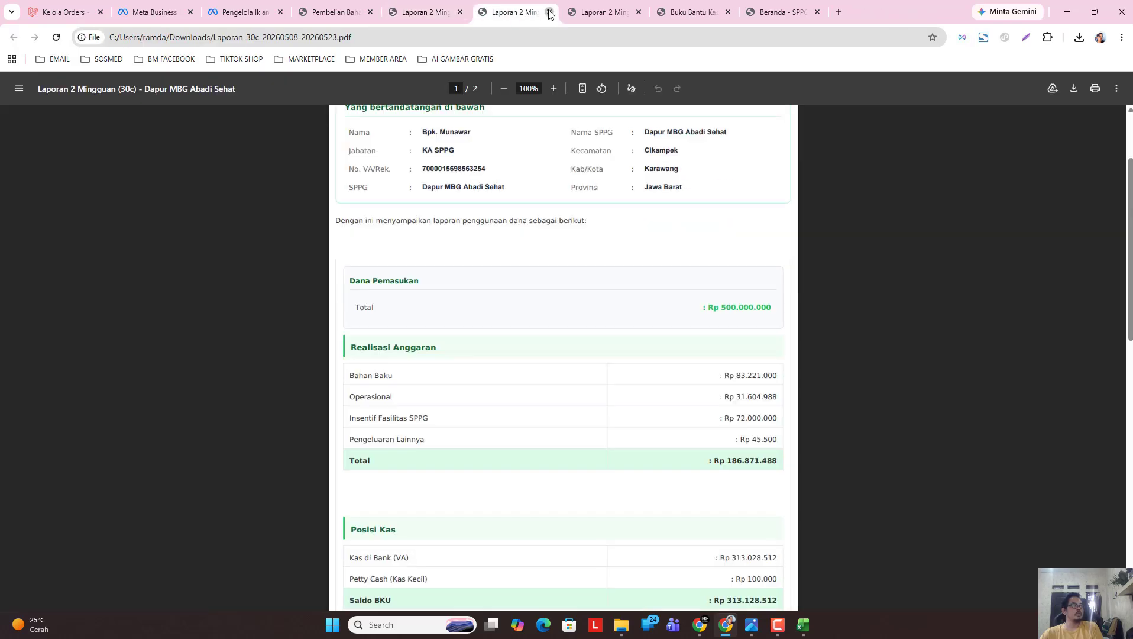
{"action": "left_click", "coordinate": [548, 13]}
{"action": "left_click", "coordinate": [549, 13]}
Return to the Laporan 2 Mingguan page and expand MANAGEMENT in the sidebar.
{"action": "left_click", "coordinate": [444, 13]}
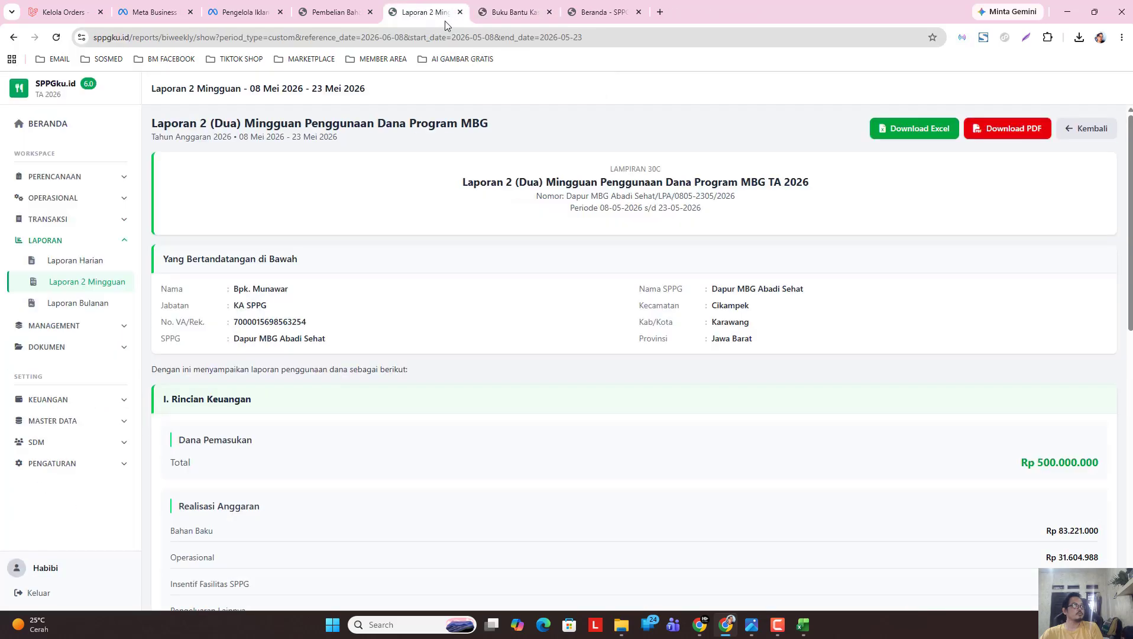
{"action": "left_click", "coordinate": [82, 327]}
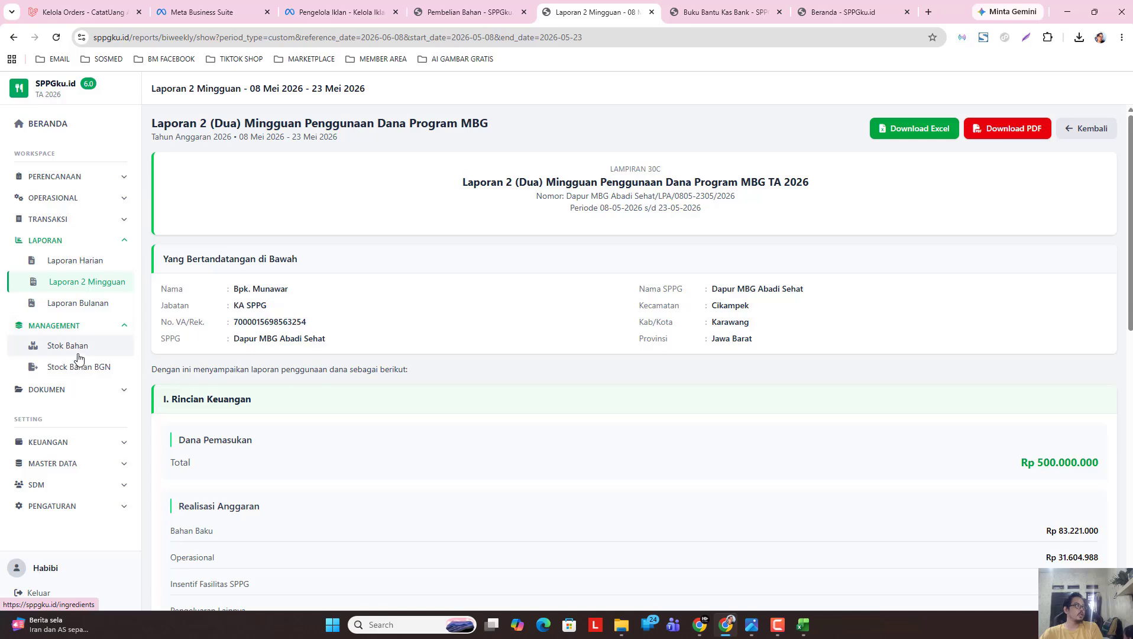
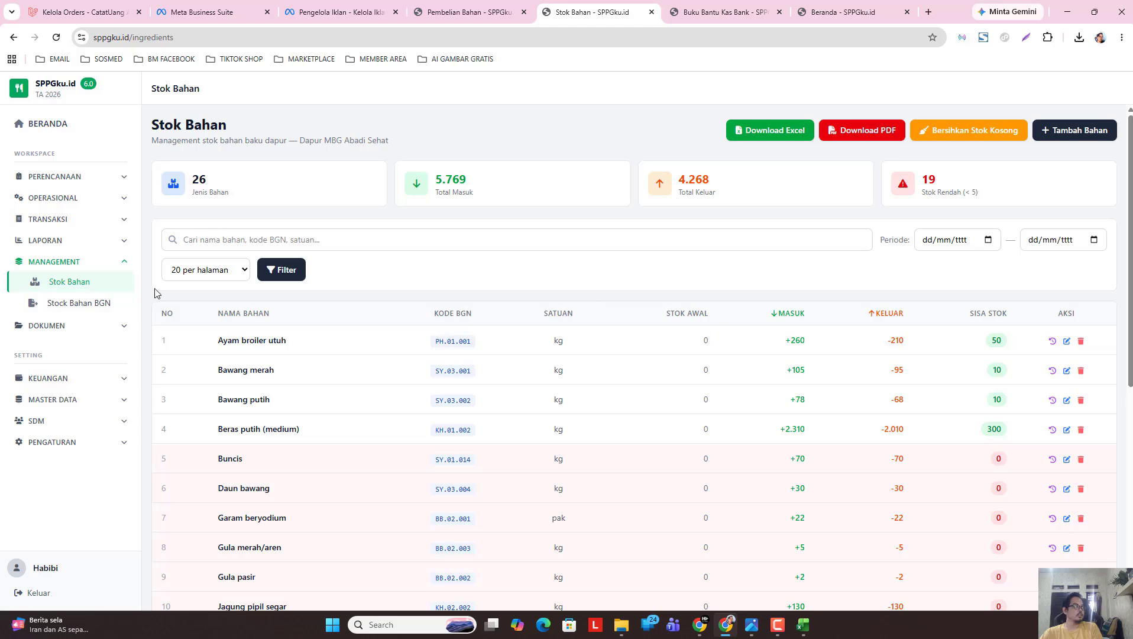
Download the Stock Bahan BGN report for 11/05/2026–23/05/2026 as an .xlsx file and switch to Excel.
{"action": "left_click", "coordinate": [83, 306]}
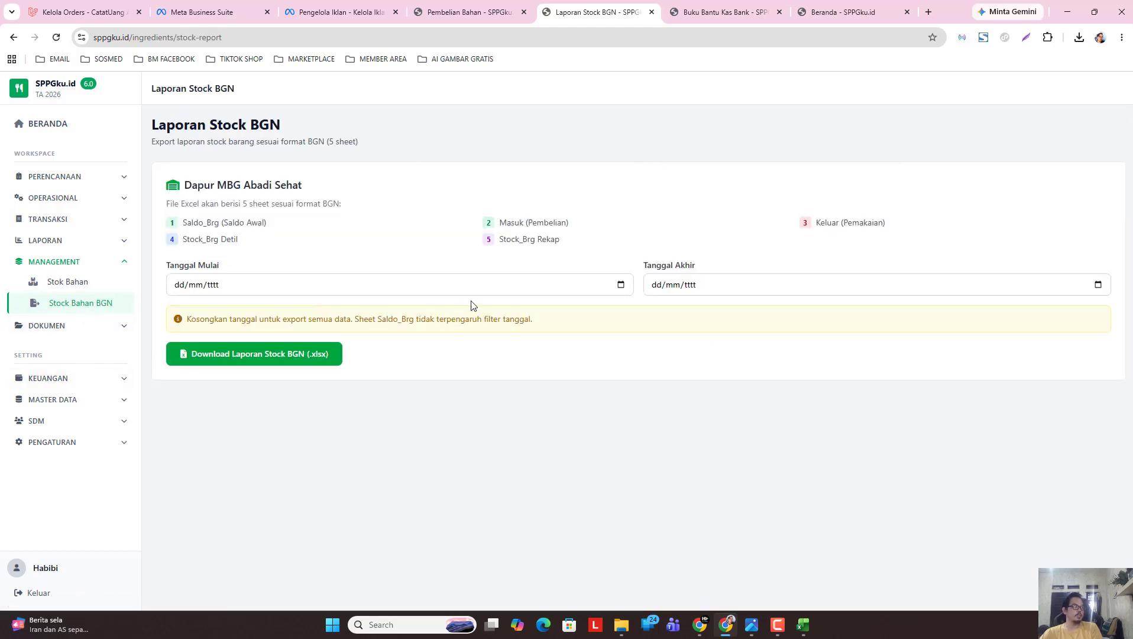
{"action": "left_click", "coordinate": [621, 285]}
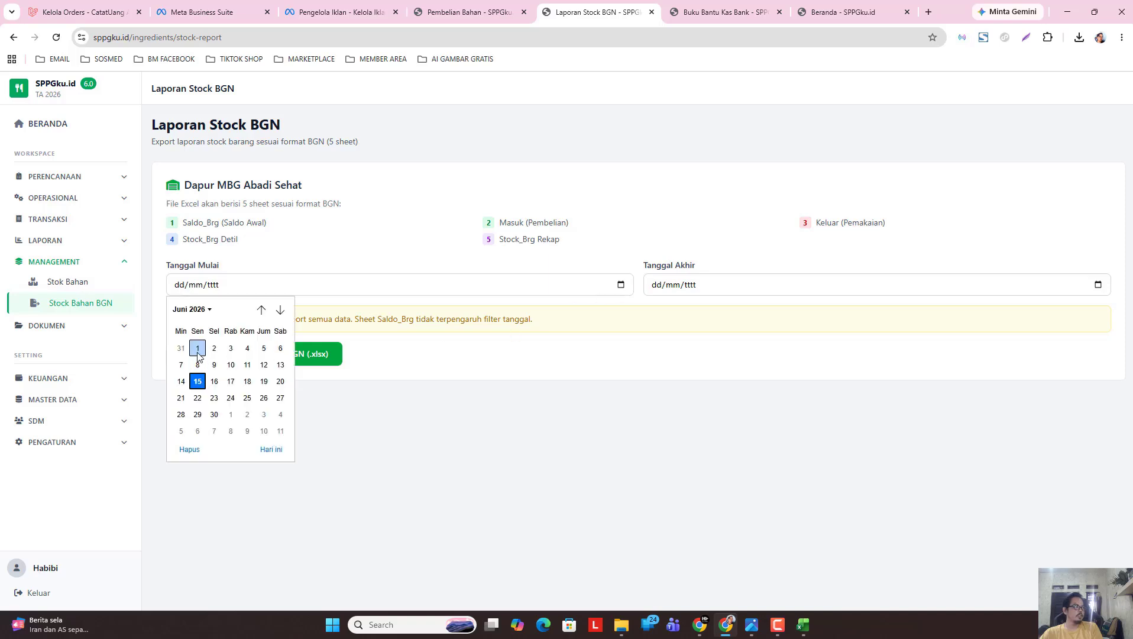
{"action": "left_click", "coordinate": [191, 309]}
{"action": "left_click", "coordinate": [188, 370]}
{"action": "left_click", "coordinate": [198, 382]}
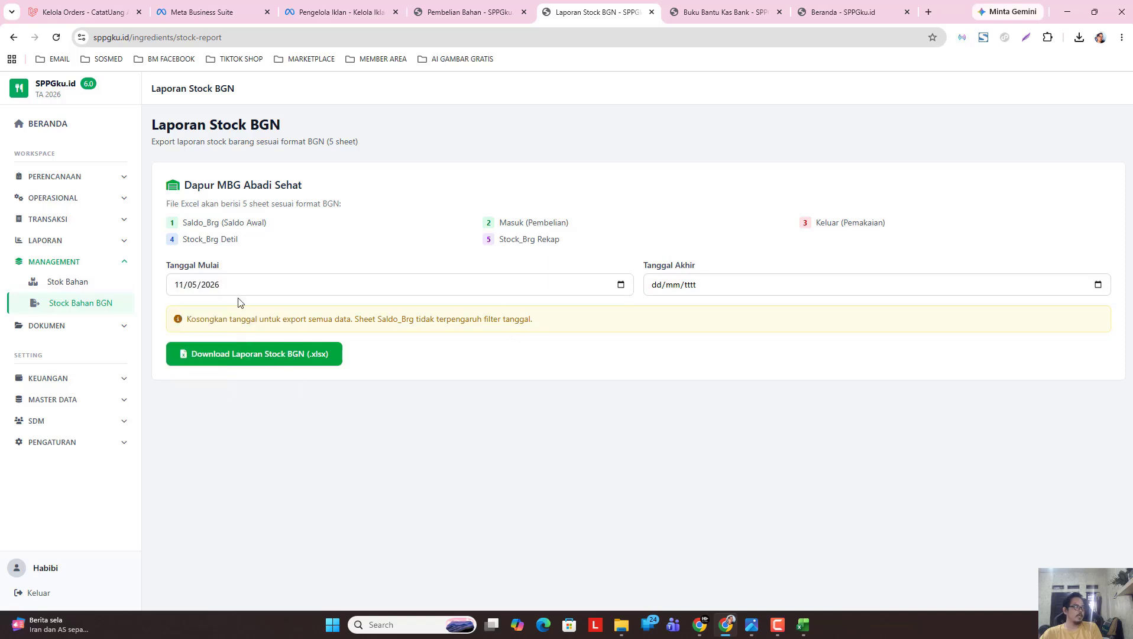
{"action": "left_click", "coordinate": [1098, 286]}
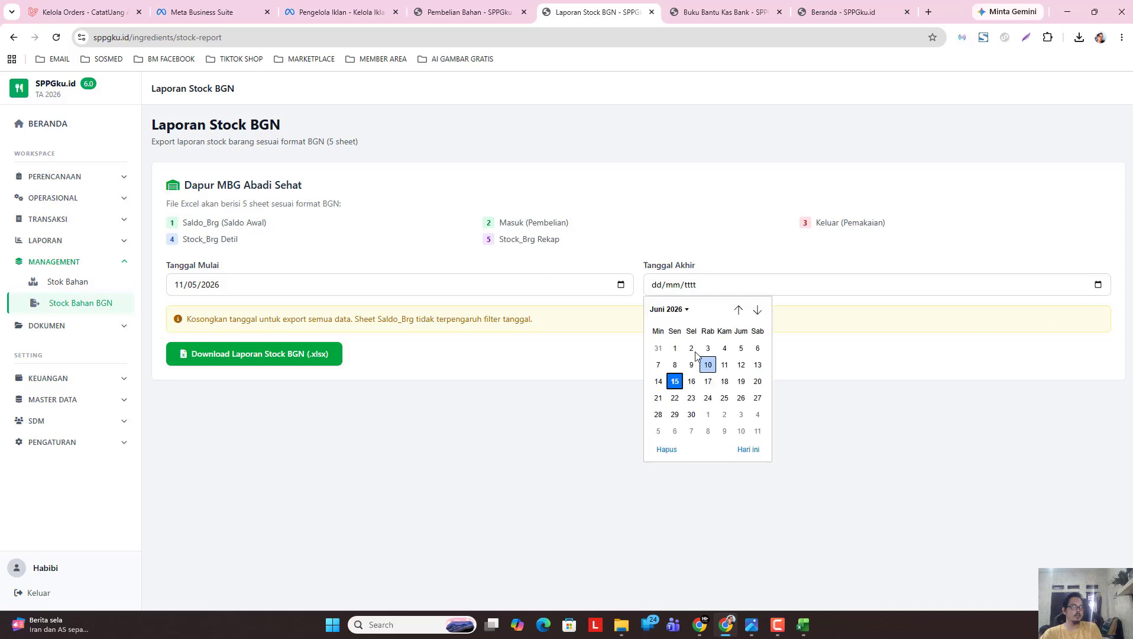
{"action": "left_click", "coordinate": [661, 310]}
{"action": "left_click", "coordinate": [660, 366]}
{"action": "left_click", "coordinate": [756, 398]}
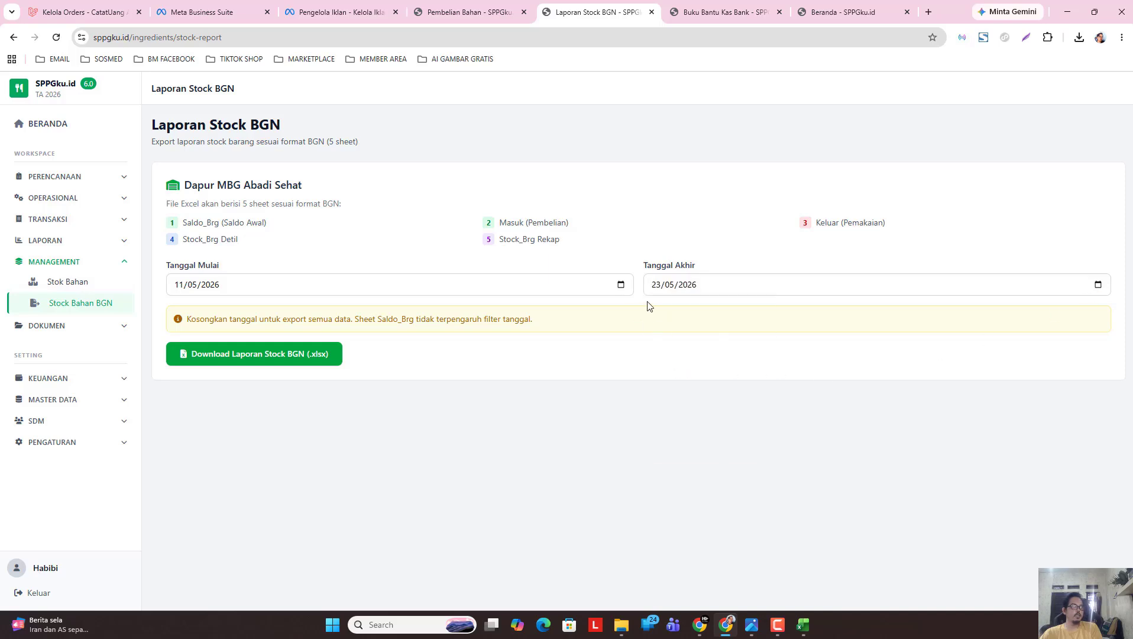
{"action": "left_click", "coordinate": [282, 355]}
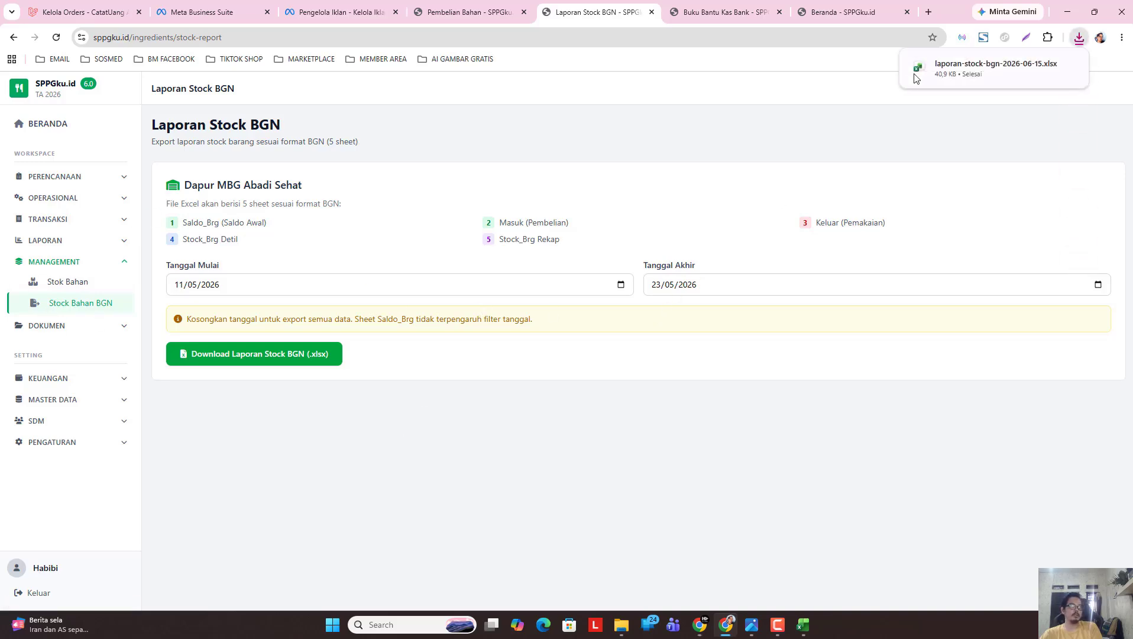
{"action": "key", "text": "alt+Tab"}
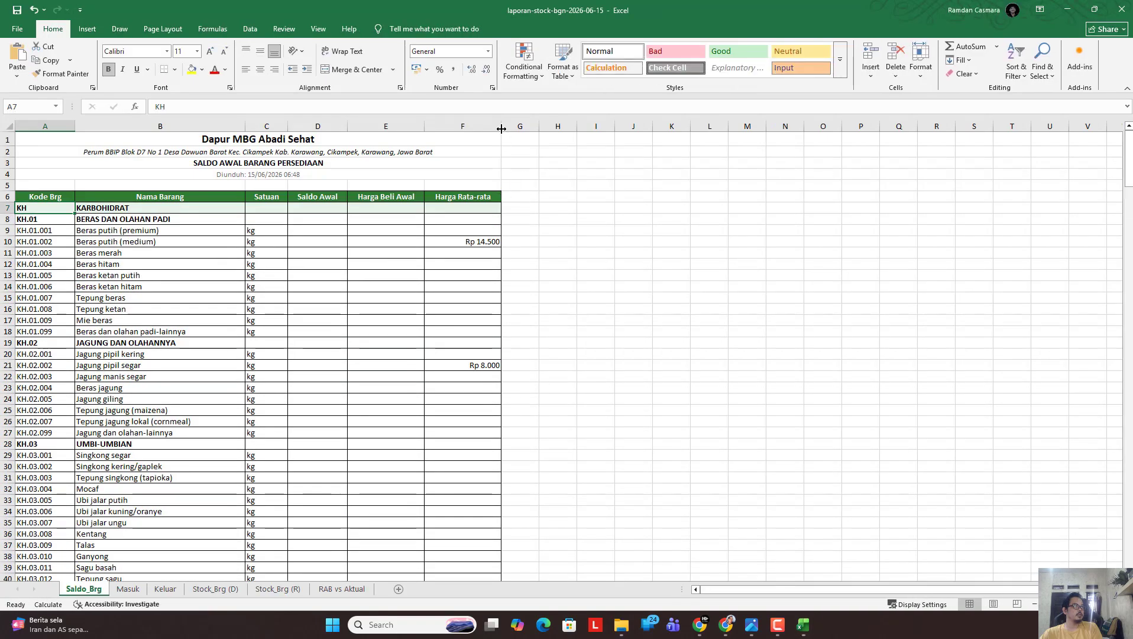
Widen the Harga Rata-rata column on Saldo_Brg and scroll through the balances.
{"action": "left_click_drag", "start_coordinate": [501, 129], "coordinate": [587, 129]}
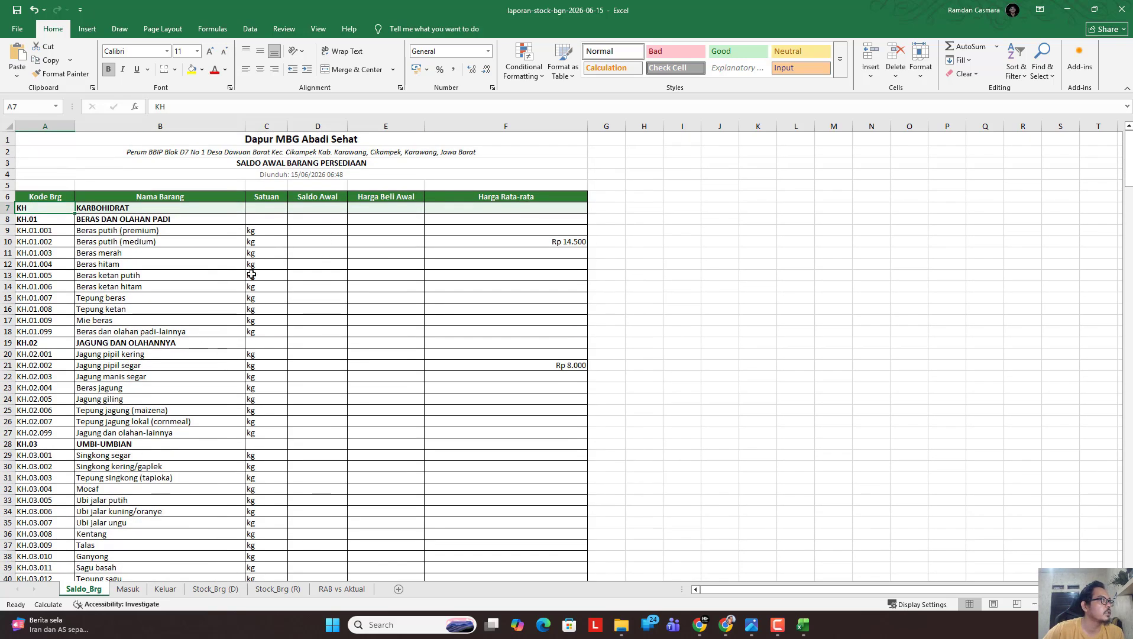
{"action": "scroll", "coordinate": [281, 369], "scroll_direction": "down", "scroll_amount": 6}
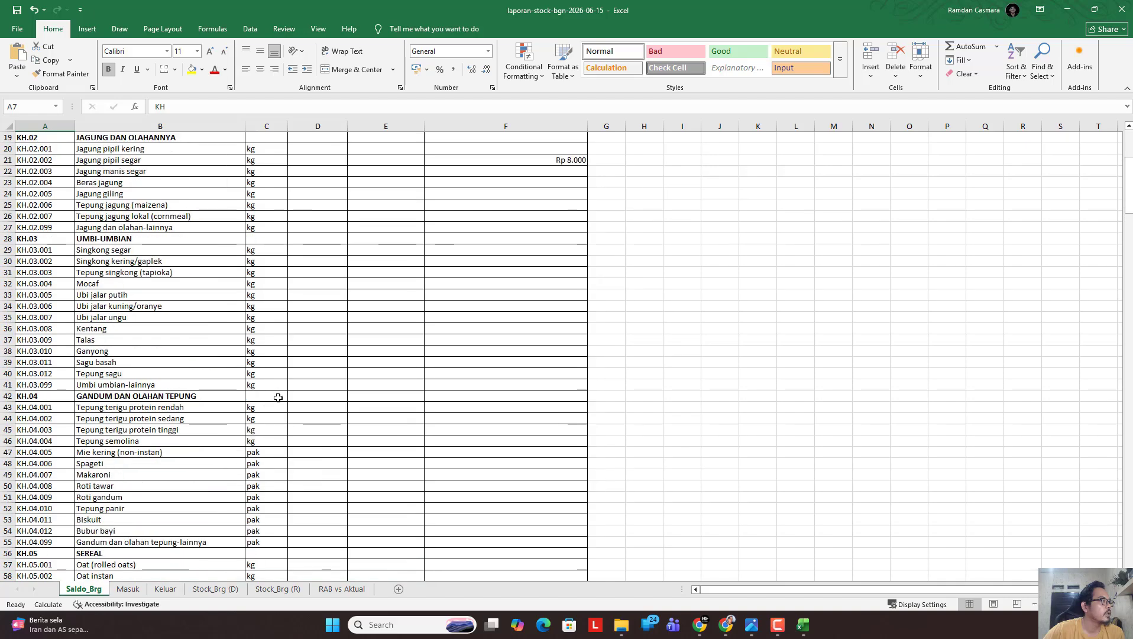
{"action": "left_click_drag", "start_coordinate": [1128, 181], "coordinate": [1129, 257]}
{"action": "scroll", "coordinate": [879, 305], "scroll_direction": "down", "scroll_amount": 2}
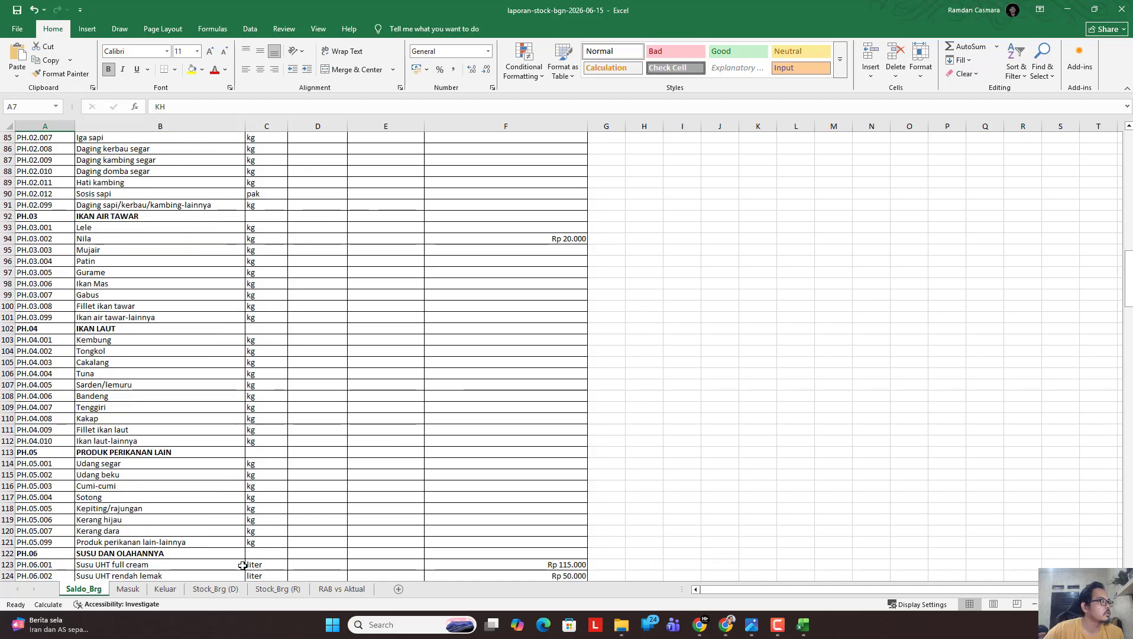
{"action": "left_click_drag", "start_coordinate": [1128, 278], "coordinate": [1128, 559]}
Widen column F on the Masuk sheet so Total Belanja shows fully.
{"action": "left_click", "coordinate": [131, 590]}
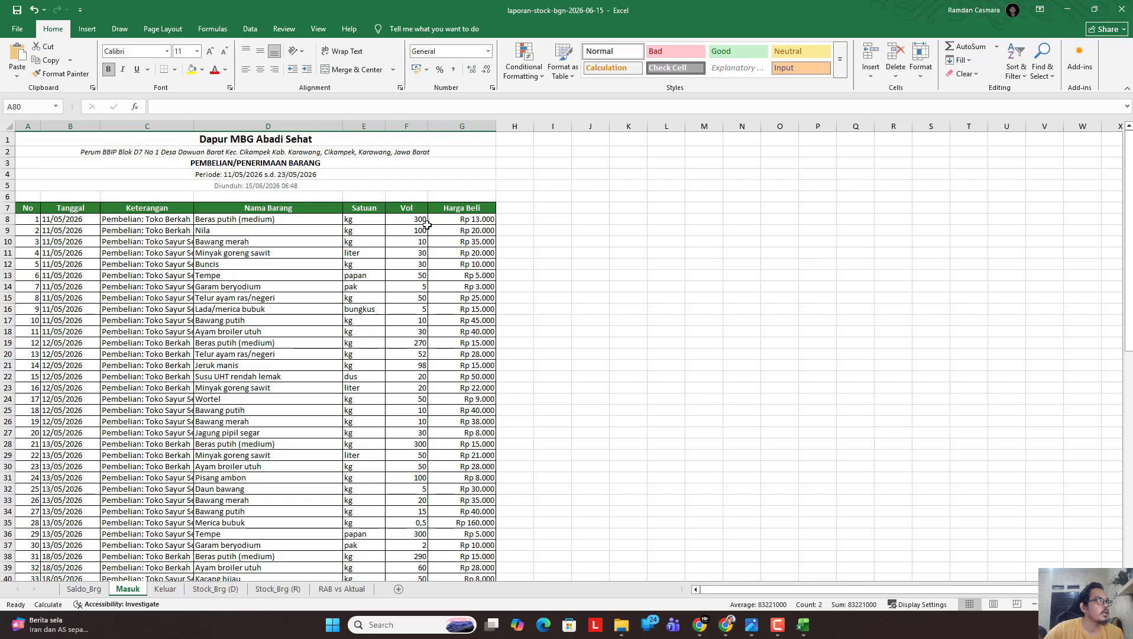
{"action": "left_click_drag", "start_coordinate": [1128, 198], "coordinate": [1128, 349]}
{"action": "scroll", "coordinate": [460, 246], "scroll_direction": "down", "scroll_amount": 1}
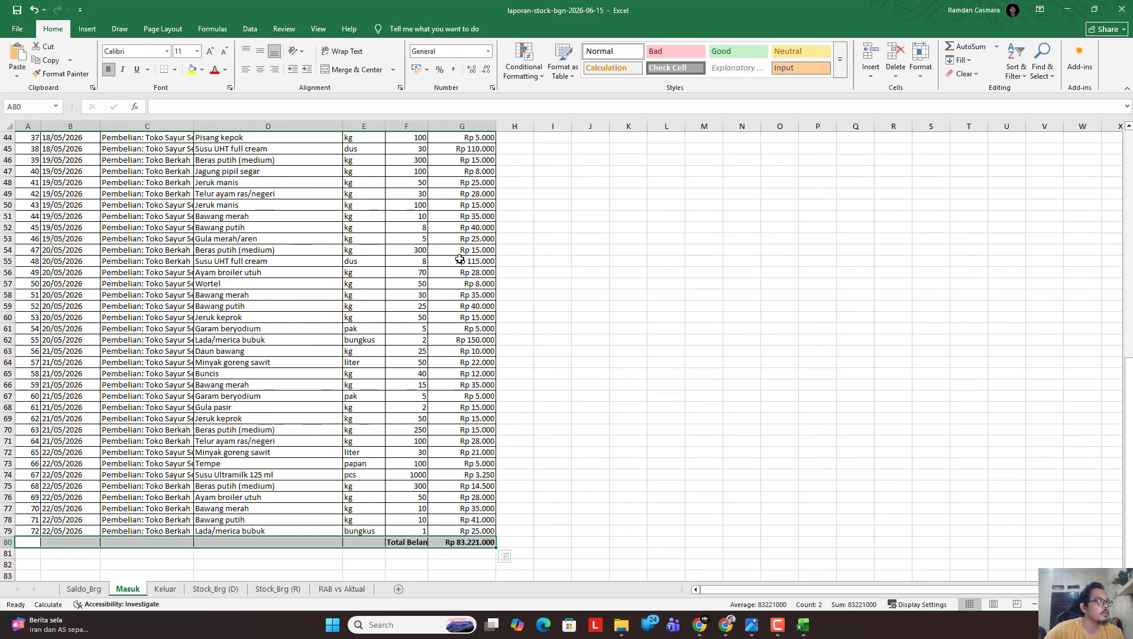
{"action": "left_click_drag", "start_coordinate": [427, 126], "coordinate": [486, 126]}
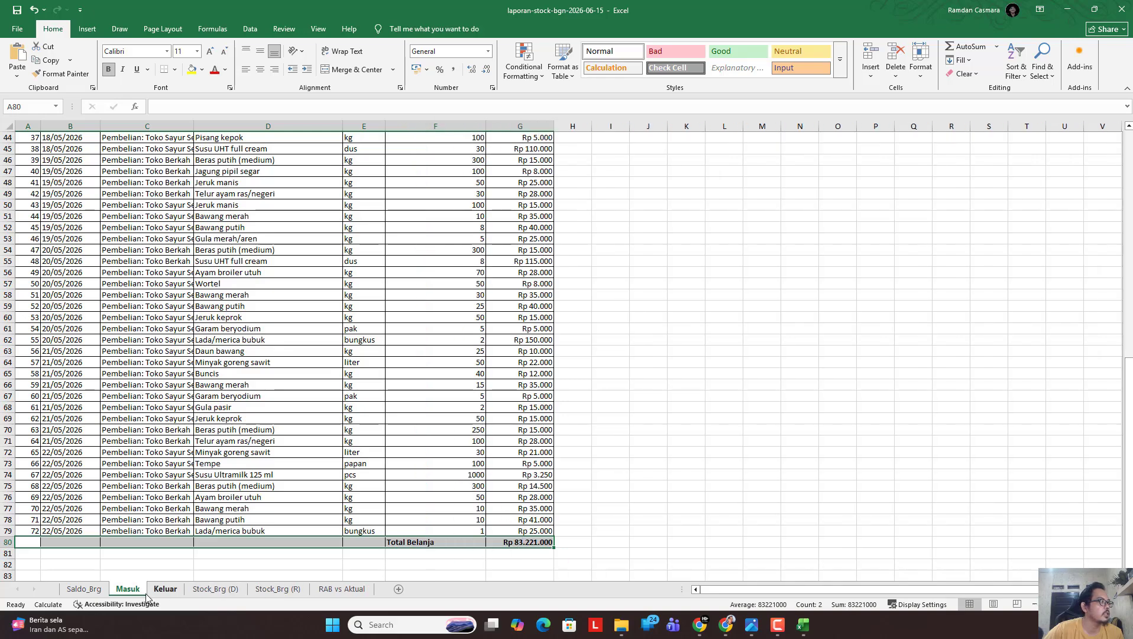
Widen column F on the Keluar sheet, scroll its entries, then bring up Stock_Brg (D).
{"action": "left_click", "coordinate": [166, 590]}
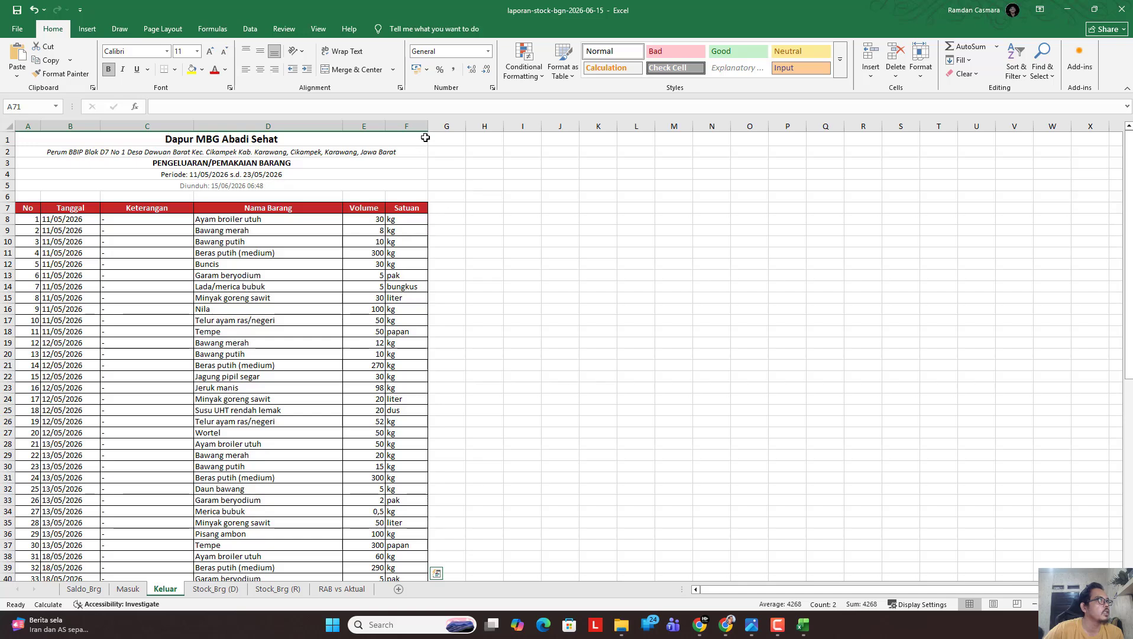
{"action": "left_click_drag", "start_coordinate": [428, 126], "coordinate": [573, 141]}
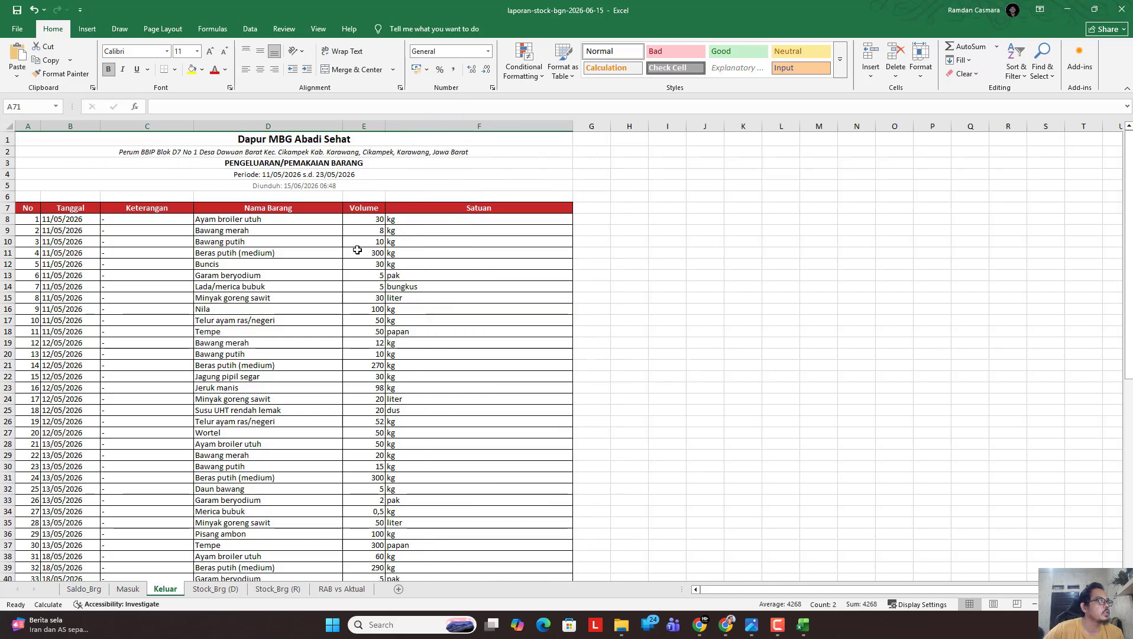
{"action": "scroll", "coordinate": [453, 242], "scroll_direction": "down", "scroll_amount": 1}
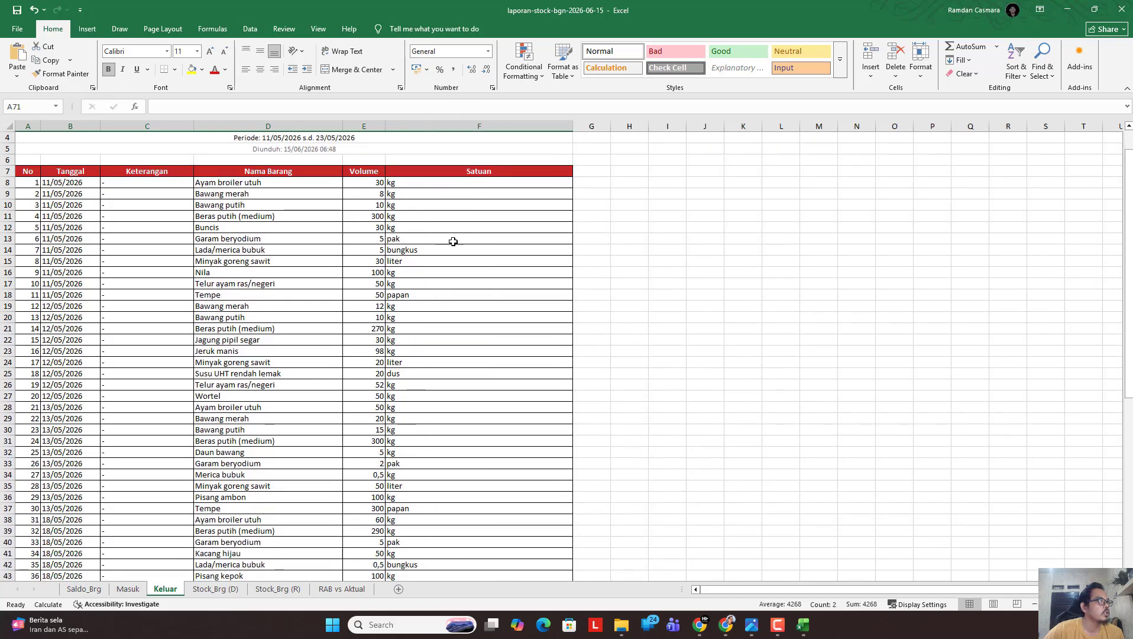
{"action": "scroll", "coordinate": [347, 451], "scroll_direction": "down", "scroll_amount": 1}
{"action": "scroll", "coordinate": [322, 450], "scroll_direction": "down", "scroll_amount": 10}
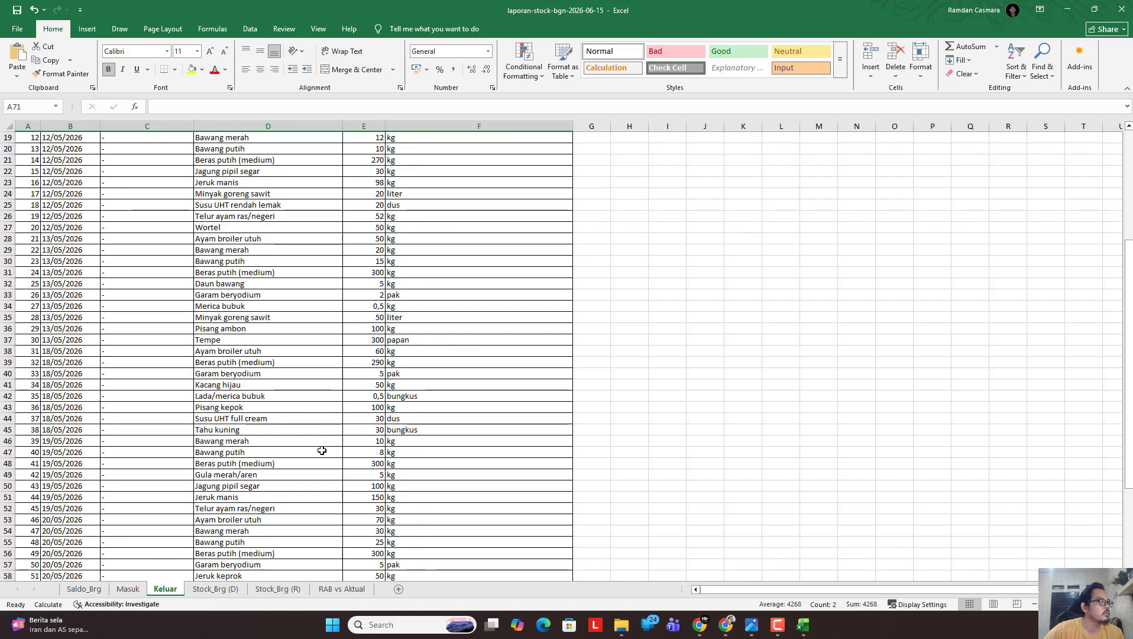
{"action": "scroll", "coordinate": [308, 441], "scroll_direction": "down", "scroll_amount": 1}
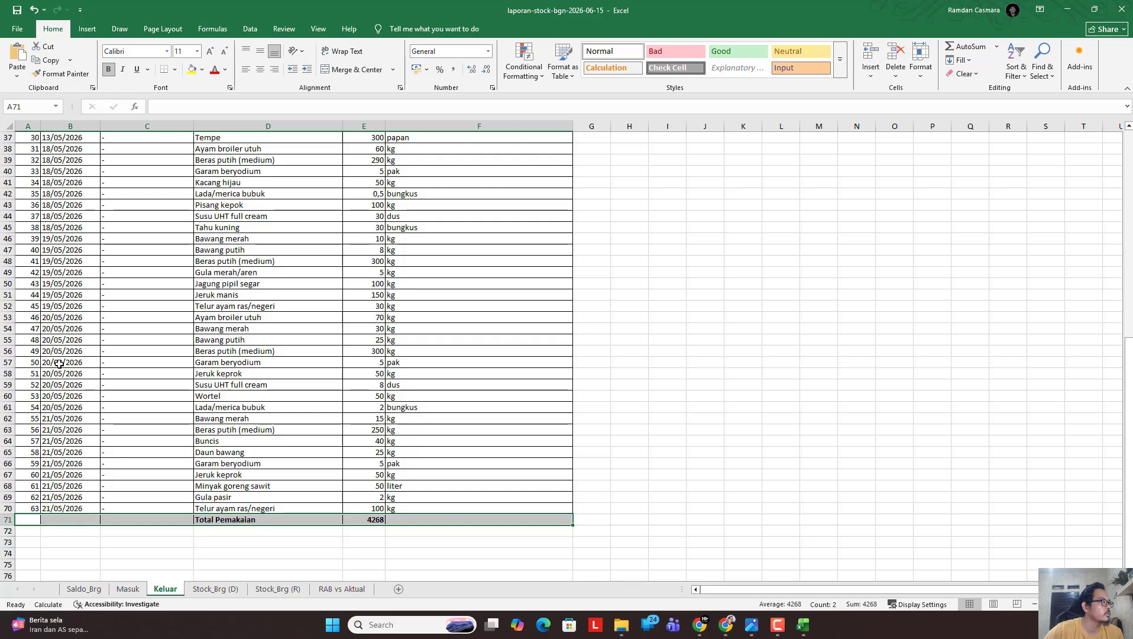
{"action": "left_click", "coordinate": [206, 589]}
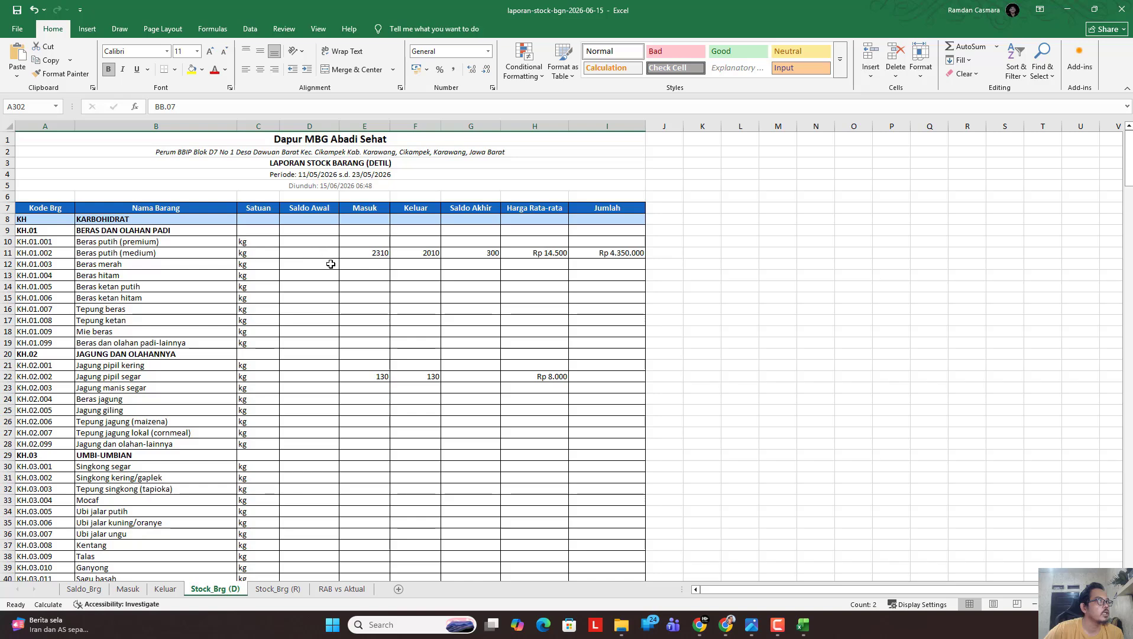
Check the Jumlah and Saldo Akhir values for Beras putih (medium) on Stock_Brg (D).
{"action": "left_click_drag", "start_coordinate": [1128, 169], "coordinate": [1127, 170]}
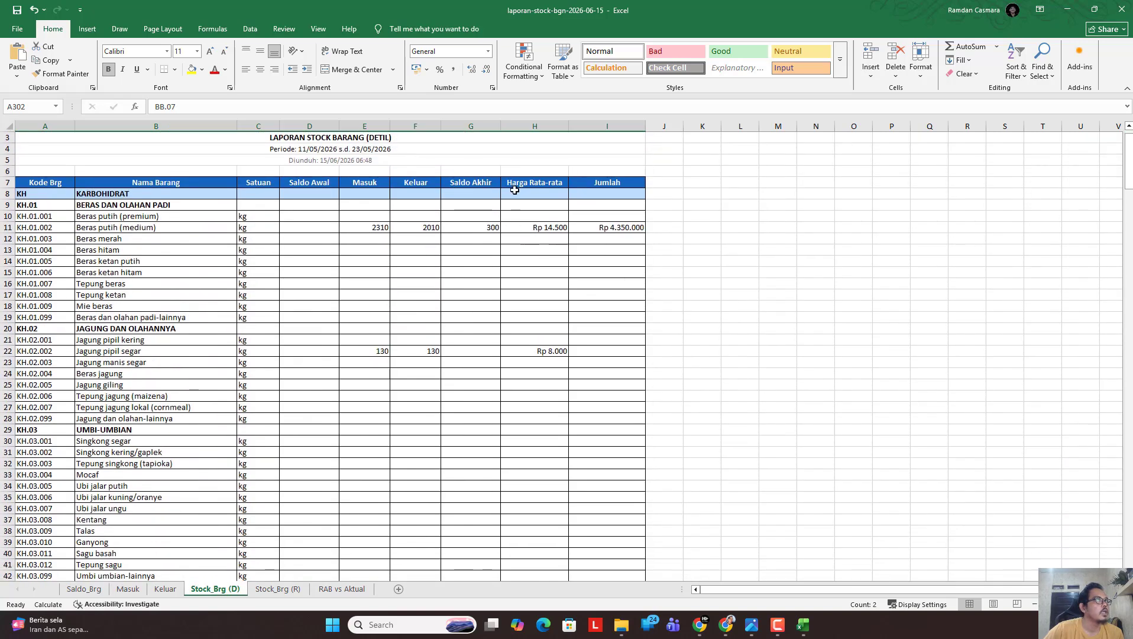
{"action": "left_click", "coordinate": [616, 229]}
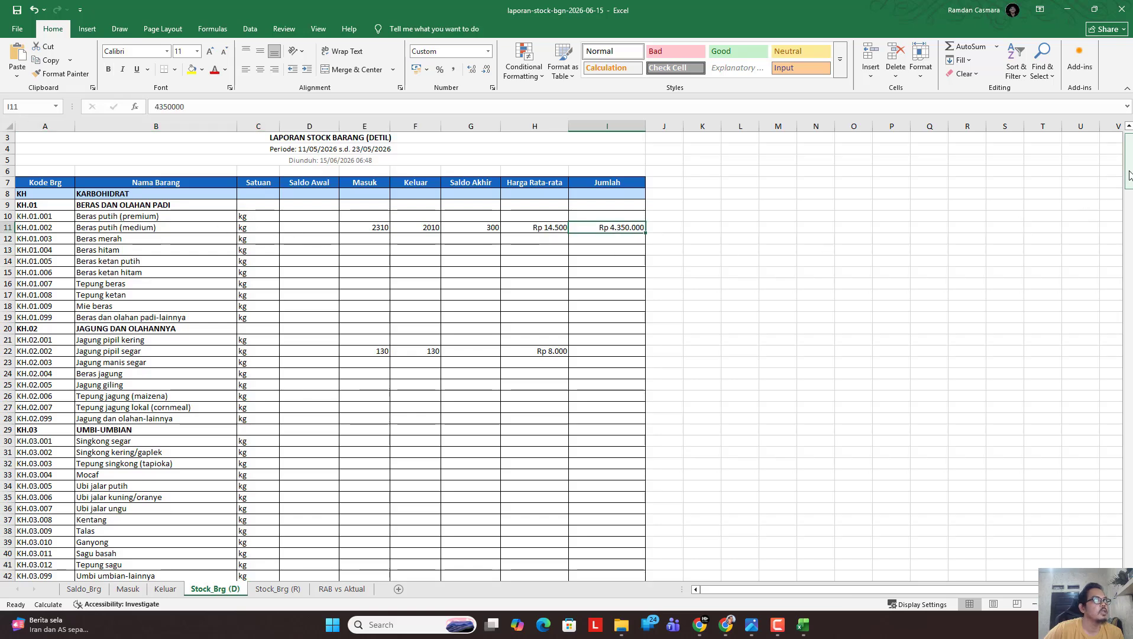
{"action": "left_click_drag", "start_coordinate": [1130, 175], "coordinate": [1129, 166]}
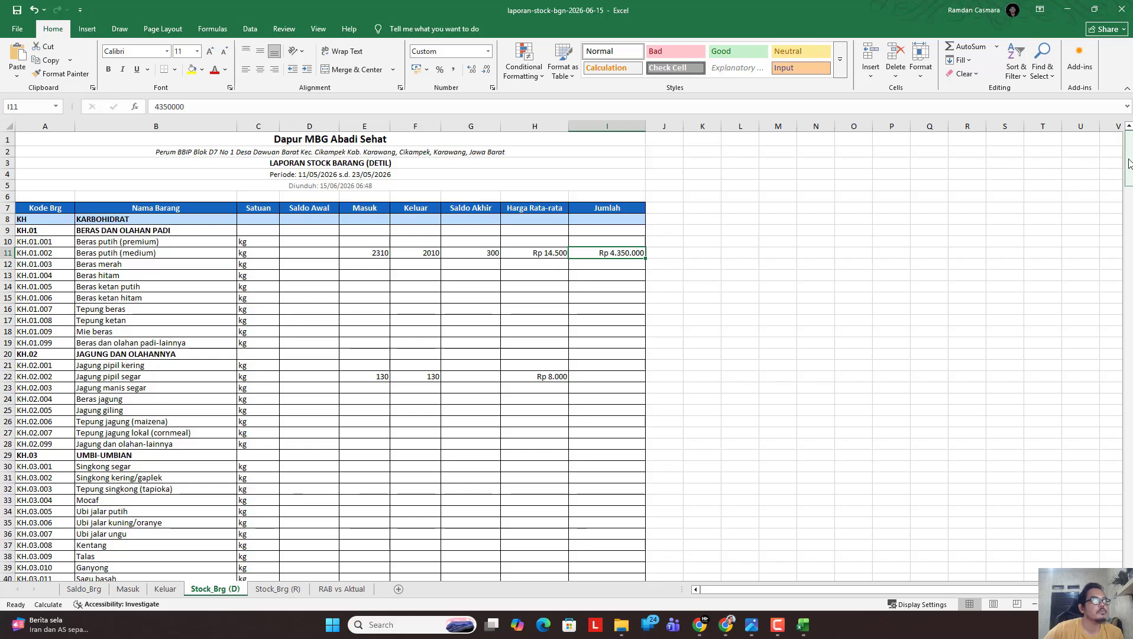
{"action": "mouse_move", "coordinate": [1129, 162]}
{"action": "left_mouse_down"}
{"action": "mouse_move", "coordinate": [1129, 188]}
{"action": "mouse_move", "coordinate": [1129, 154]}
{"action": "left_mouse_up"}
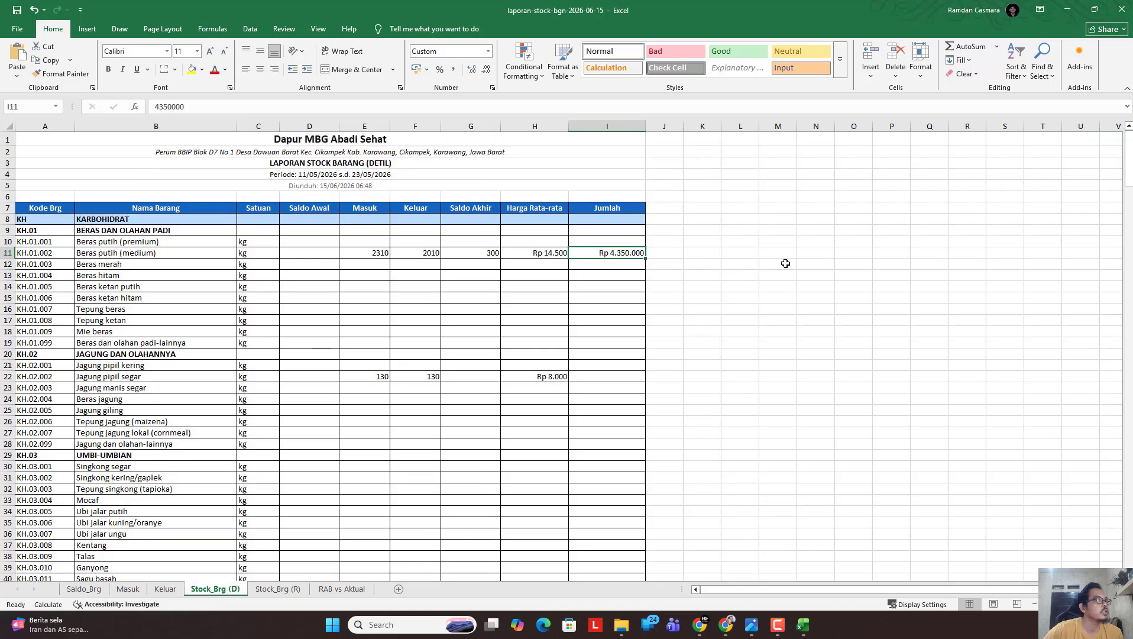
{"action": "left_click", "coordinate": [494, 255]}
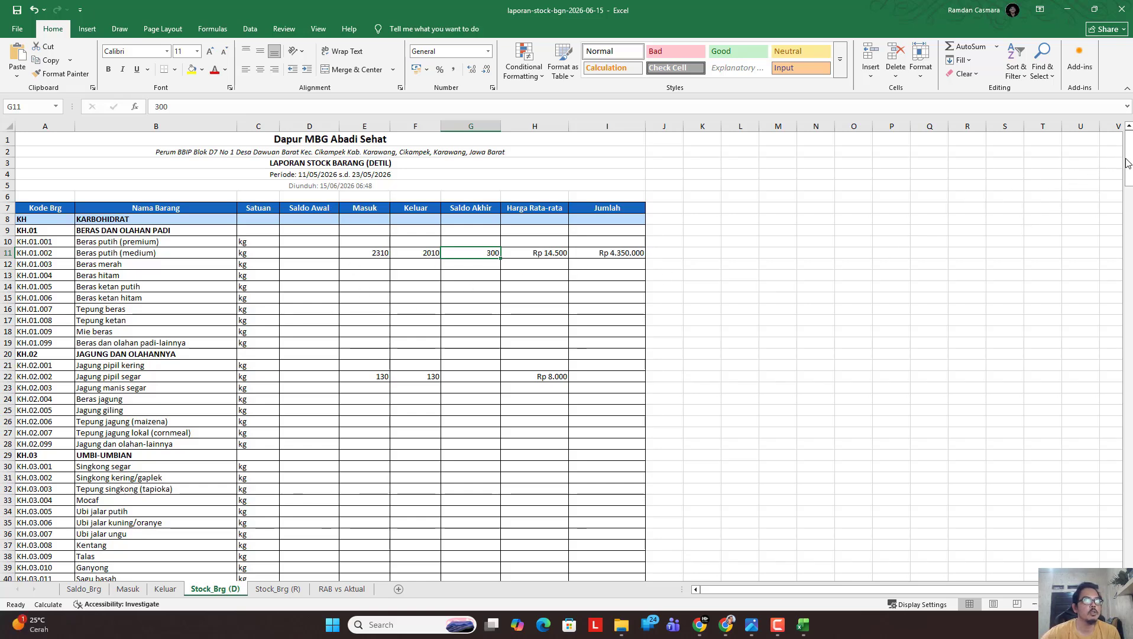
Scroll through the remaining items' detail figures, then bring up Stock_Brg (R).
{"action": "left_click_drag", "start_coordinate": [1126, 163], "coordinate": [1126, 241]}
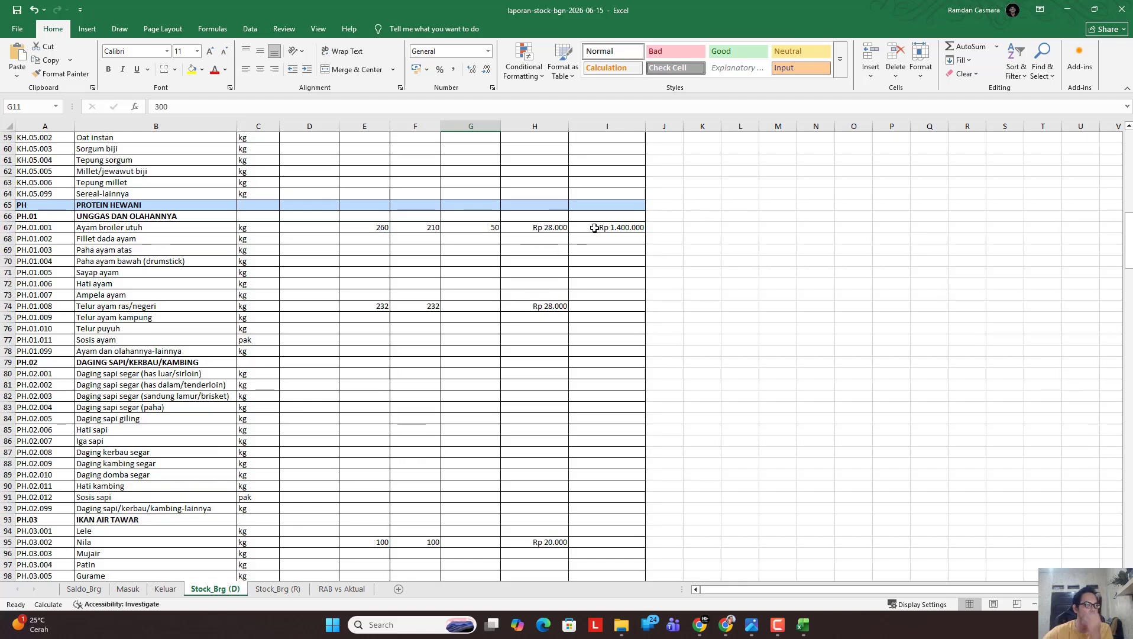
{"action": "left_click_drag", "start_coordinate": [1128, 250], "coordinate": [1128, 166]}
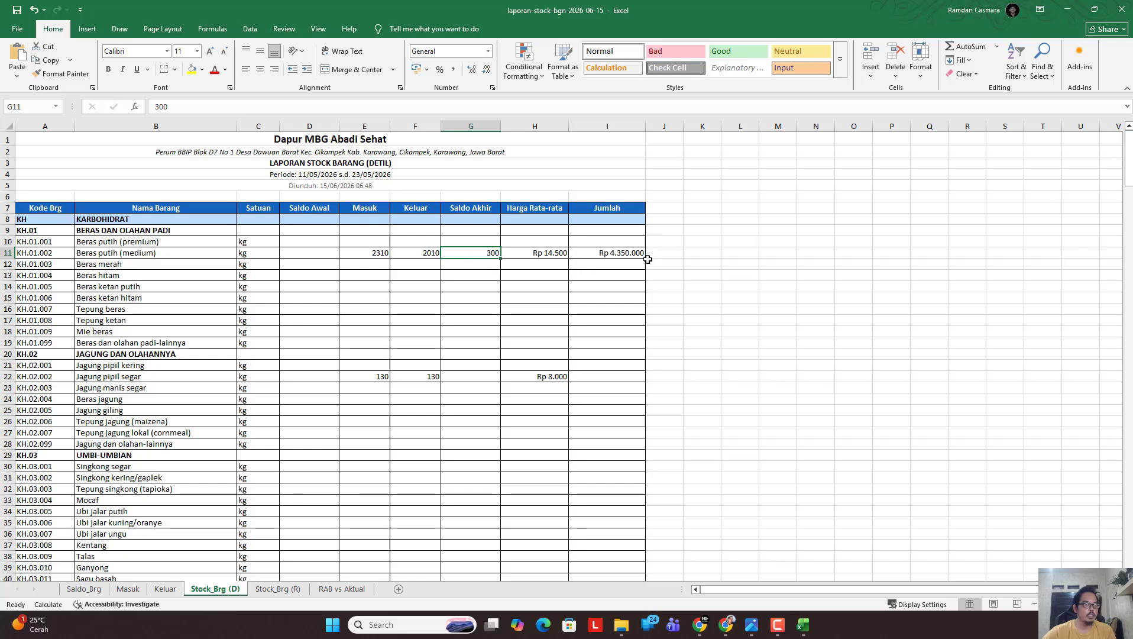
{"action": "left_click_drag", "start_coordinate": [1128, 169], "coordinate": [1120, 296]}
{"action": "scroll", "coordinate": [418, 434], "scroll_direction": "down", "scroll_amount": 2}
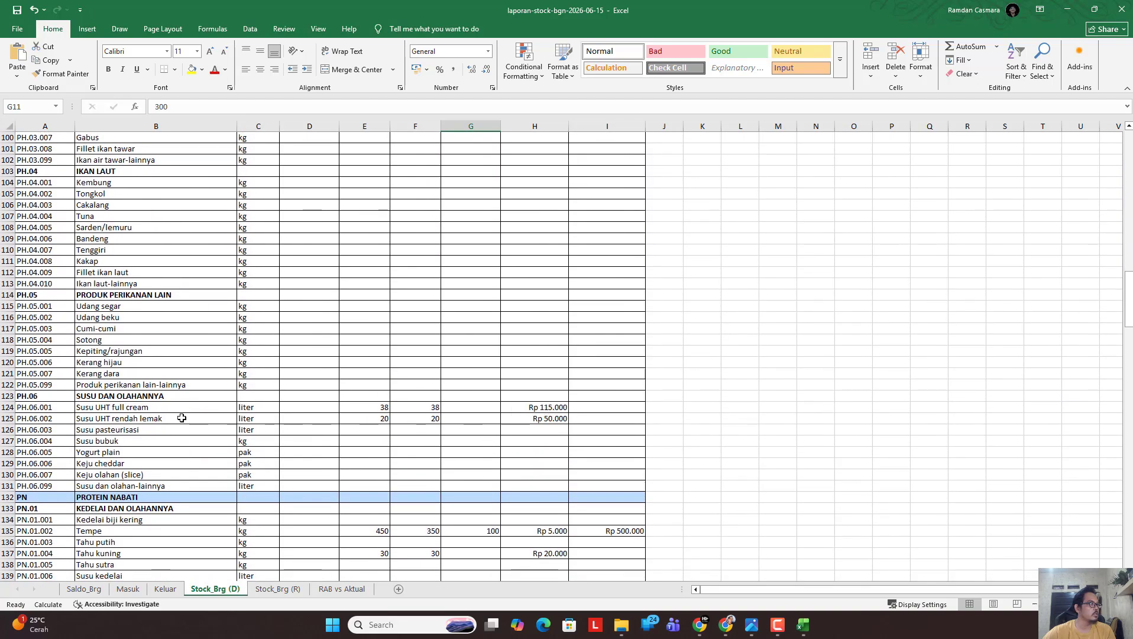
{"action": "scroll", "coordinate": [430, 454], "scroll_direction": "down", "scroll_amount": 4}
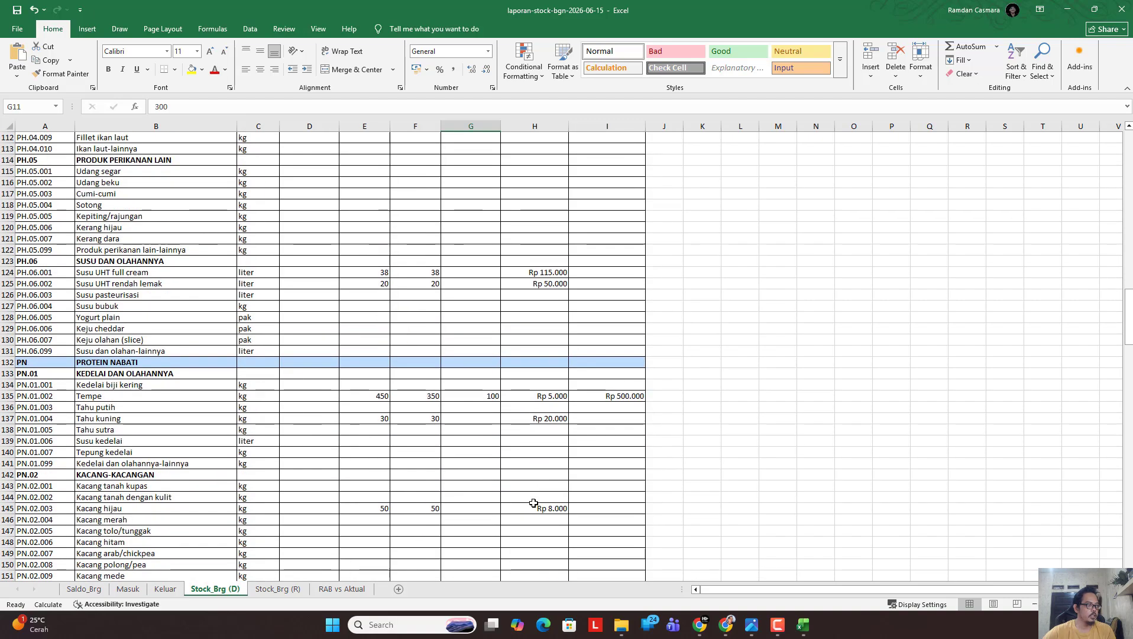
{"action": "scroll", "coordinate": [533, 503], "scroll_direction": "down", "scroll_amount": 1}
{"action": "left_click", "coordinate": [278, 588]}
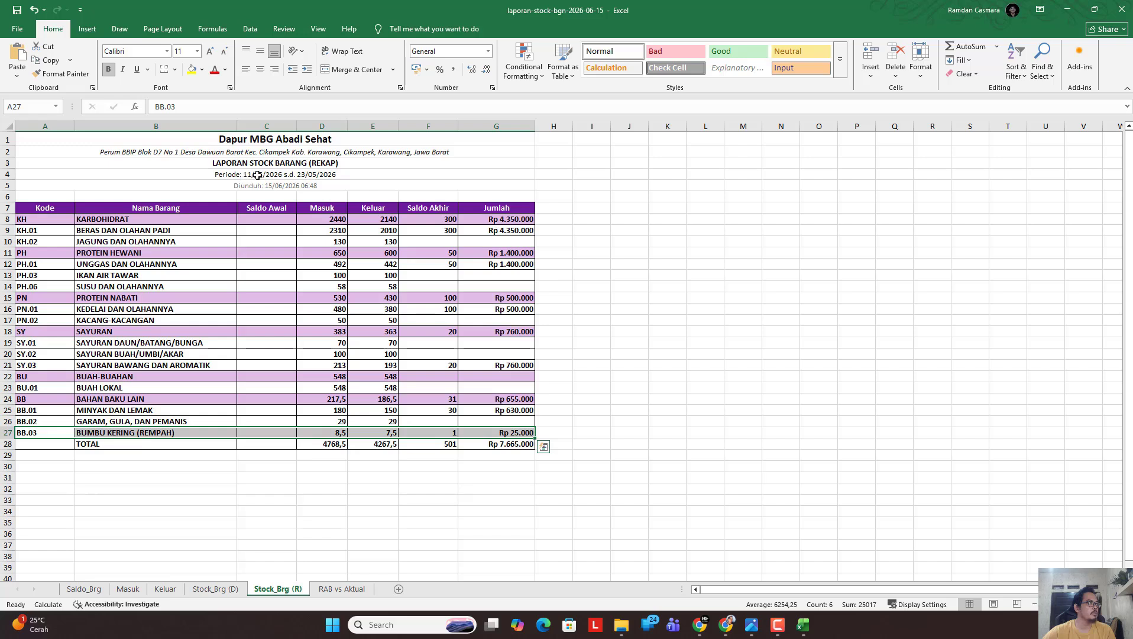
Clear the row 5 download-date line on Stock_Brg (R) and check the Jumlah grand total.
{"action": "left_click", "coordinate": [322, 176]}
{"action": "left_click", "coordinate": [320, 187]}
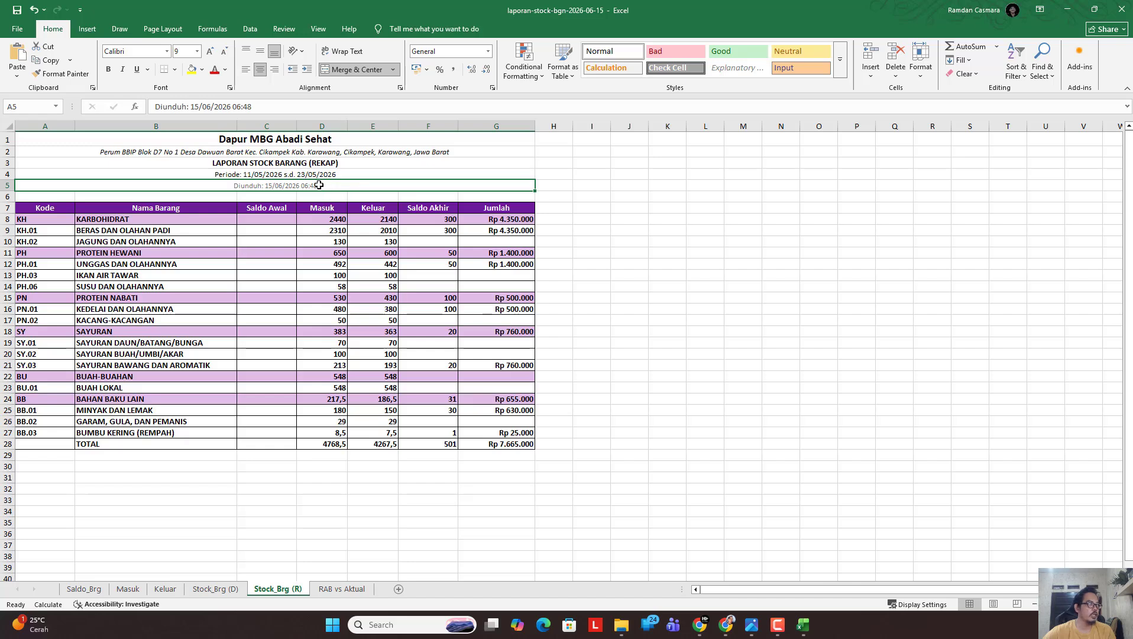
{"action": "key", "text": "BackSpace"}
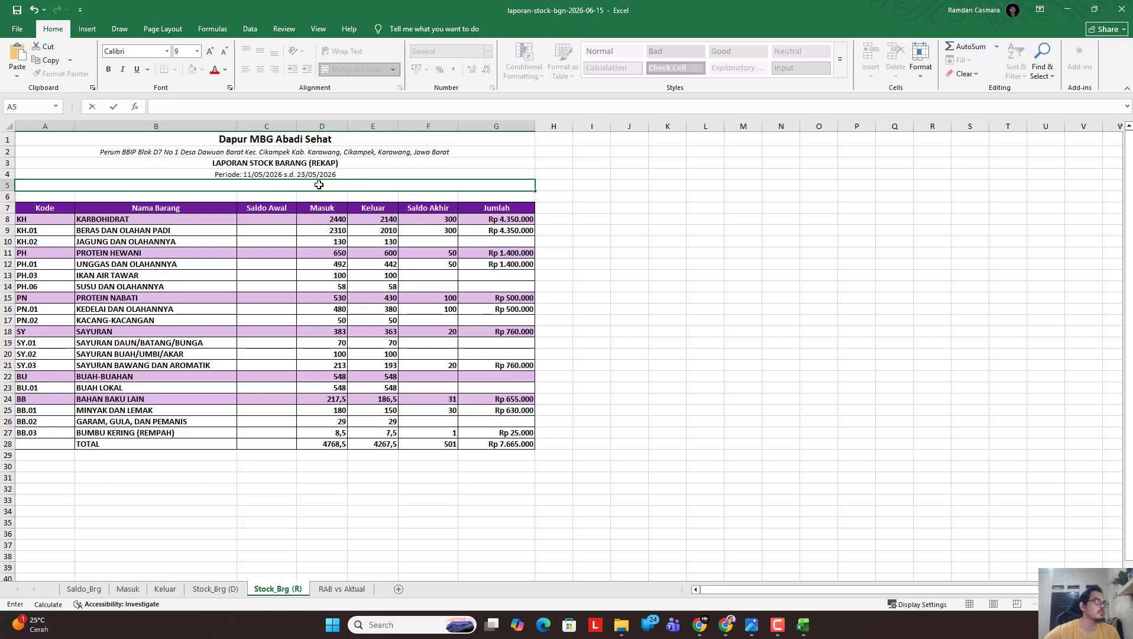
{"action": "left_click", "coordinate": [655, 276]}
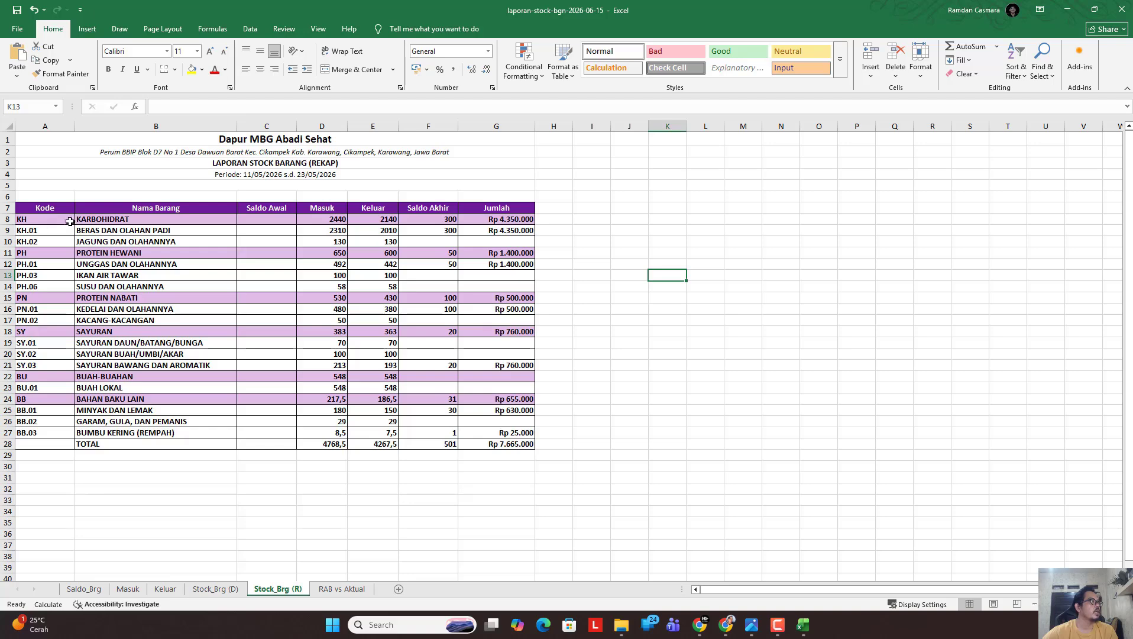
{"action": "scroll", "coordinate": [151, 340], "scroll_direction": "down", "scroll_amount": 1}
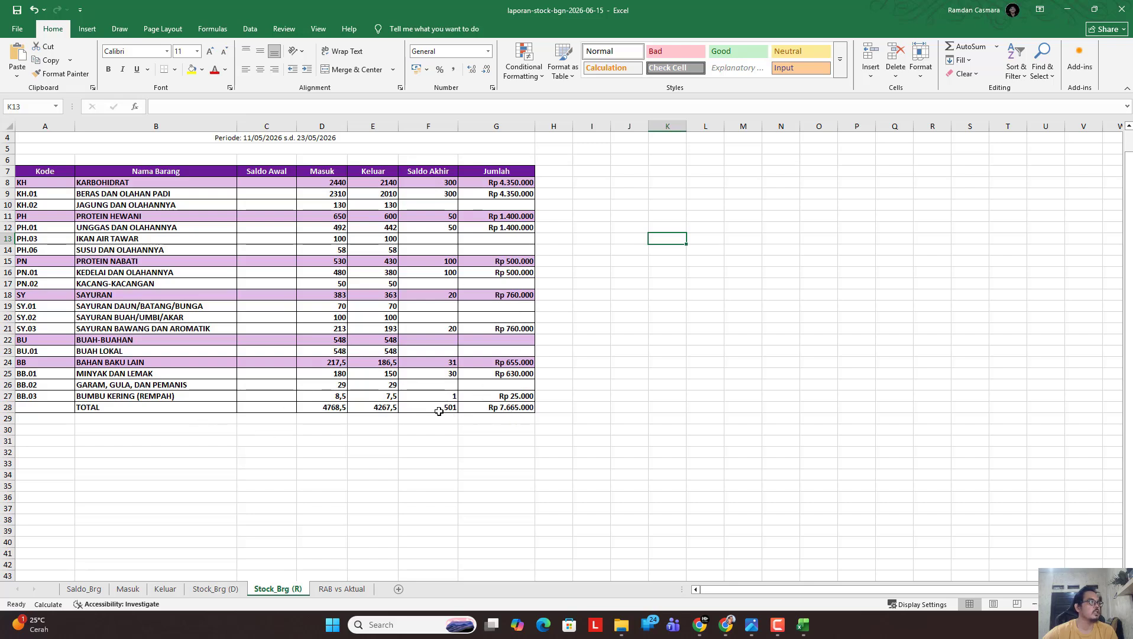
{"action": "left_click", "coordinate": [489, 411]}
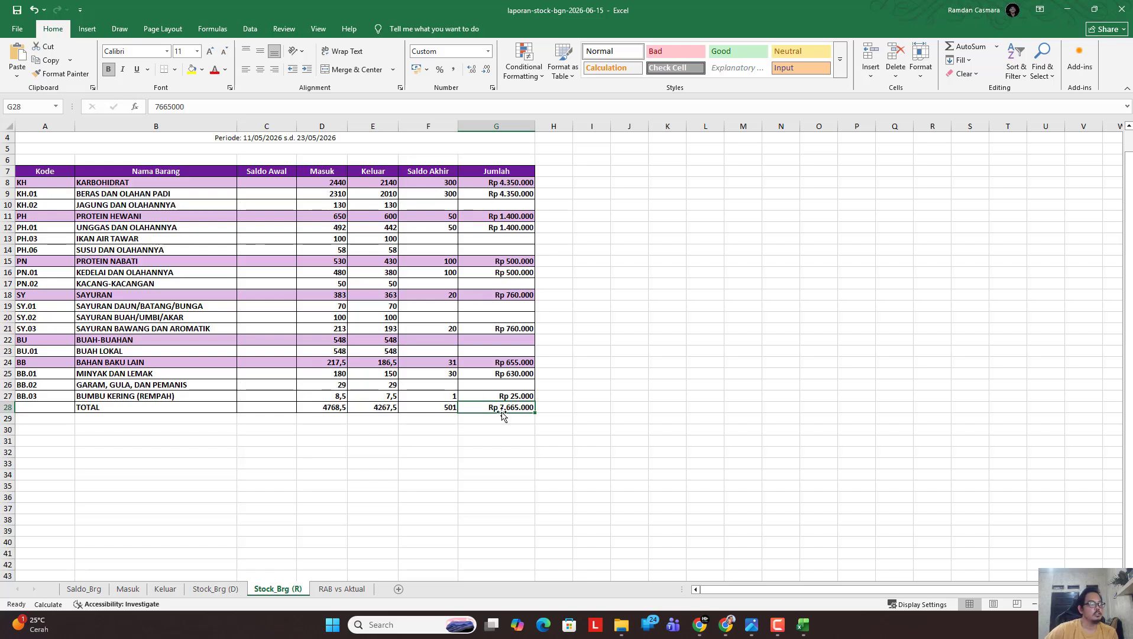
{"action": "left_click", "coordinate": [342, 589]}
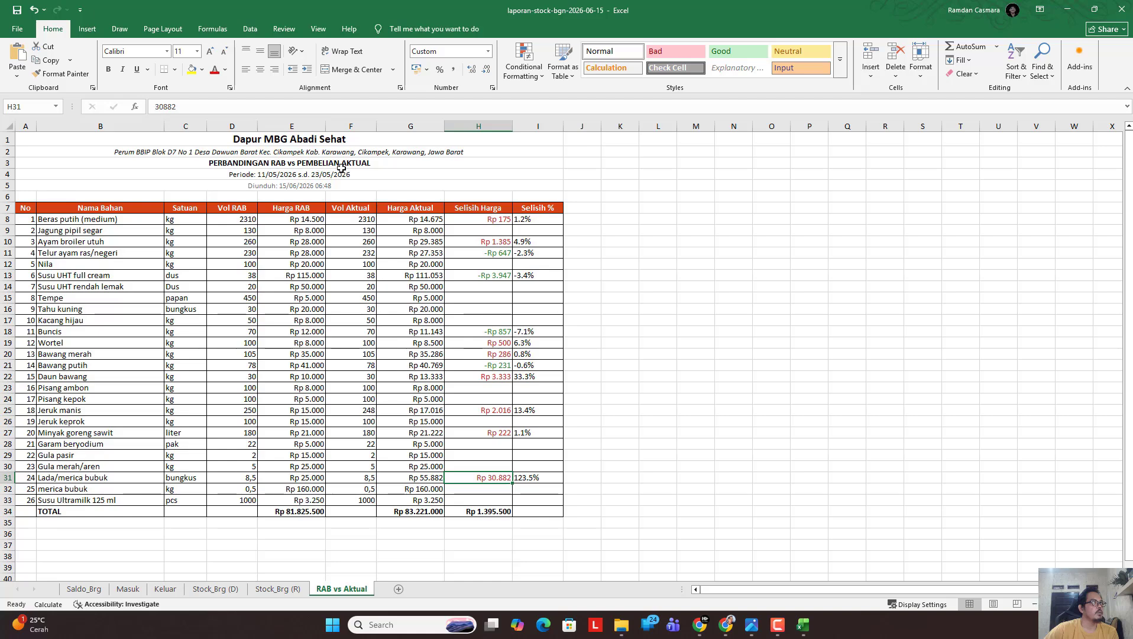
Review RAB vs Aktual price and percentage differences for beras putih, ayam broiler, wortel and others.
{"action": "left_click", "coordinate": [317, 188]}
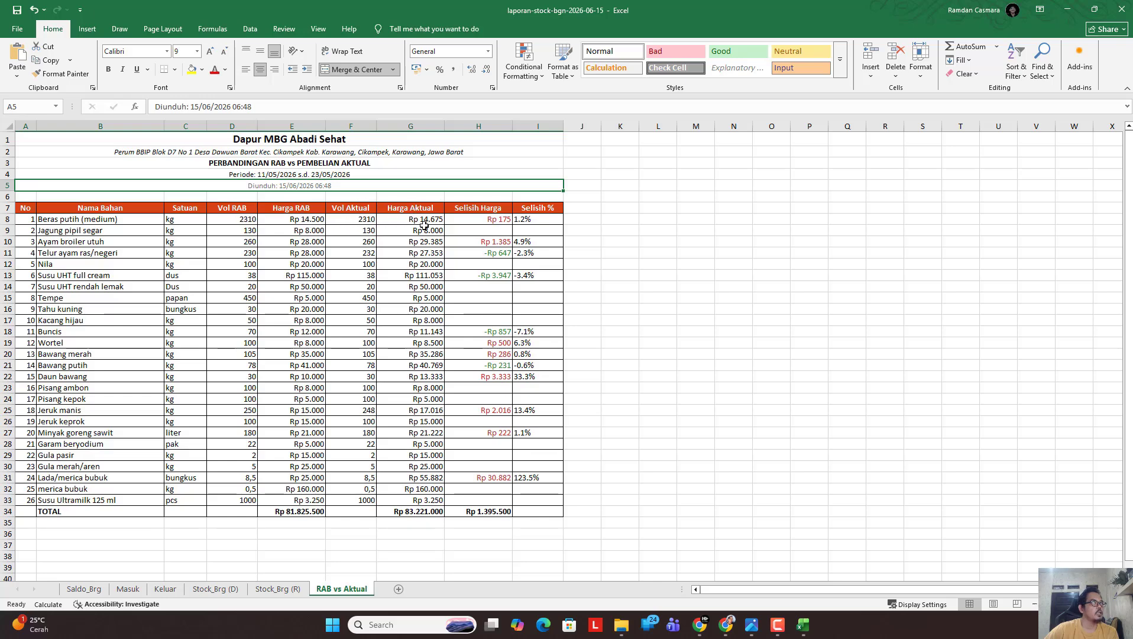
{"action": "left_click", "coordinate": [433, 220]}
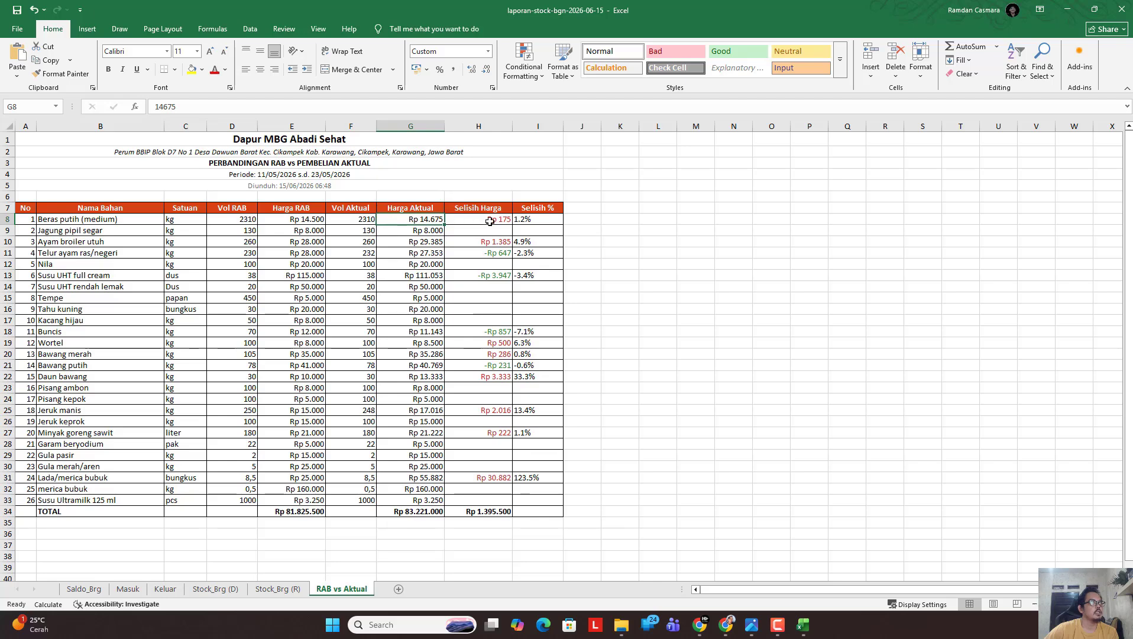
{"action": "left_click", "coordinate": [506, 224]}
{"action": "left_click", "coordinate": [495, 243]}
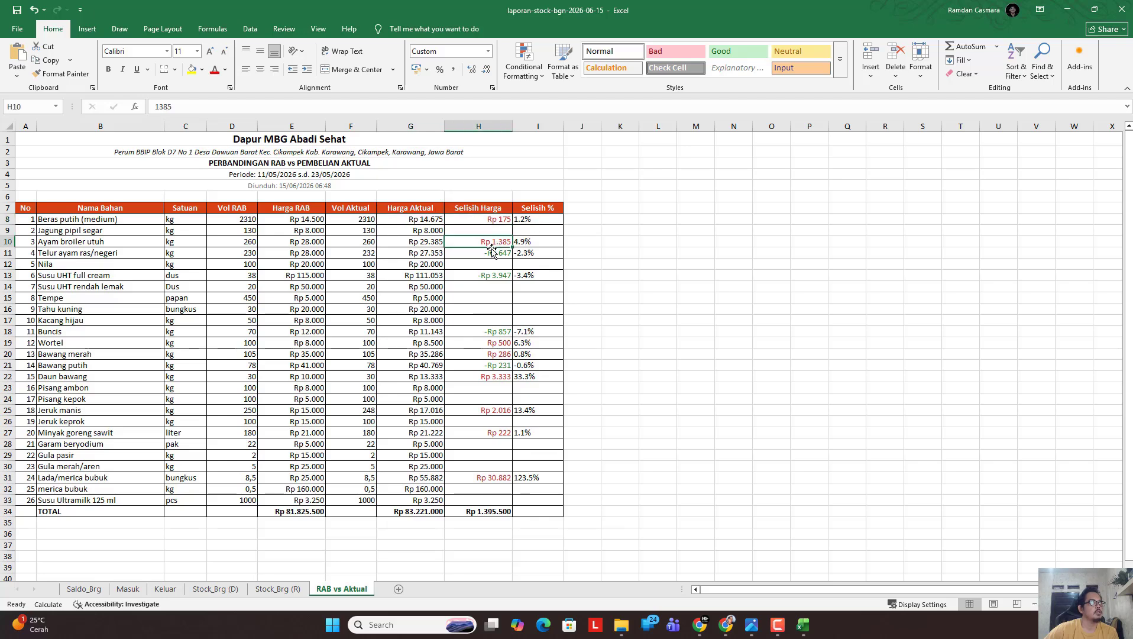
{"action": "left_click", "coordinate": [500, 352]}
{"action": "left_click", "coordinate": [498, 344]}
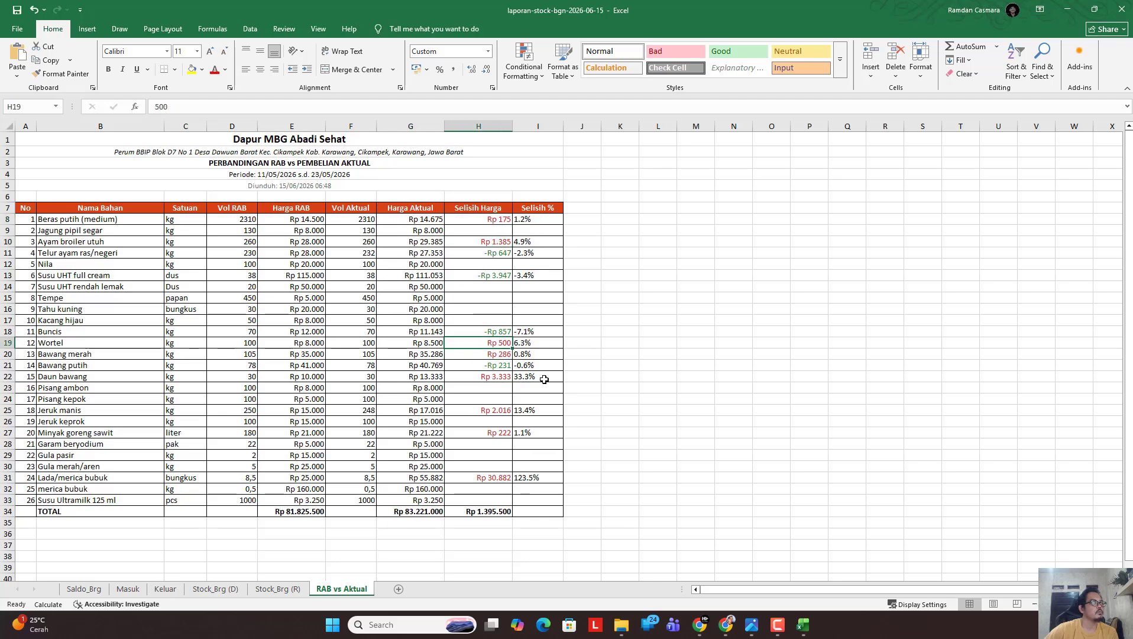
{"action": "left_click", "coordinate": [543, 379]}
{"action": "left_click", "coordinate": [541, 433]}
{"action": "left_click", "coordinate": [538, 468]}
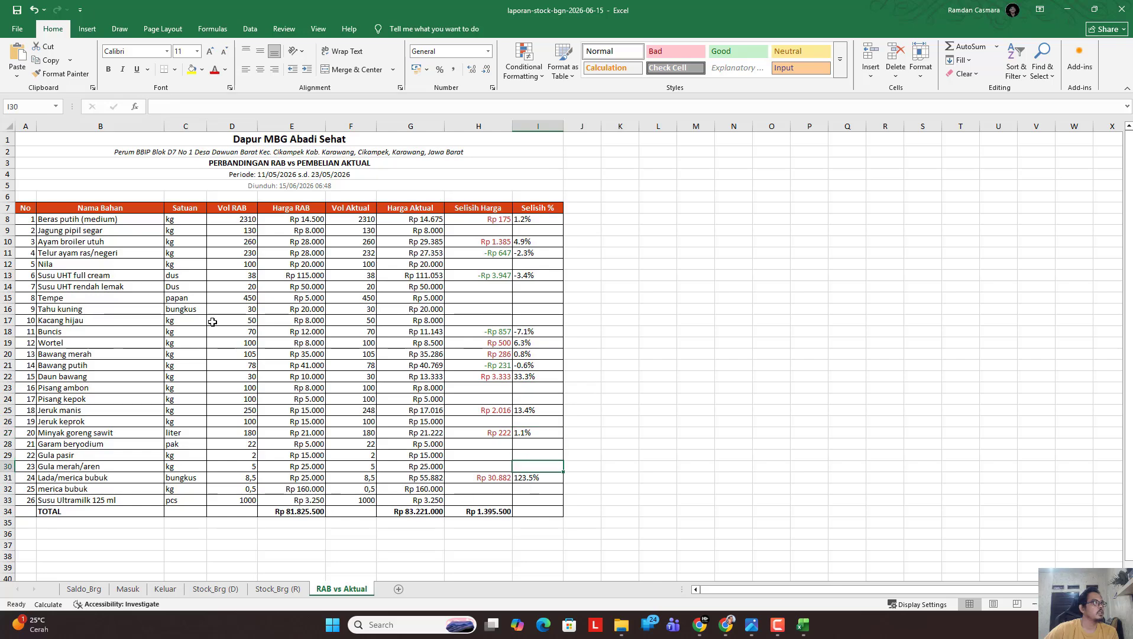
{"action": "left_click", "coordinate": [856, 228]}
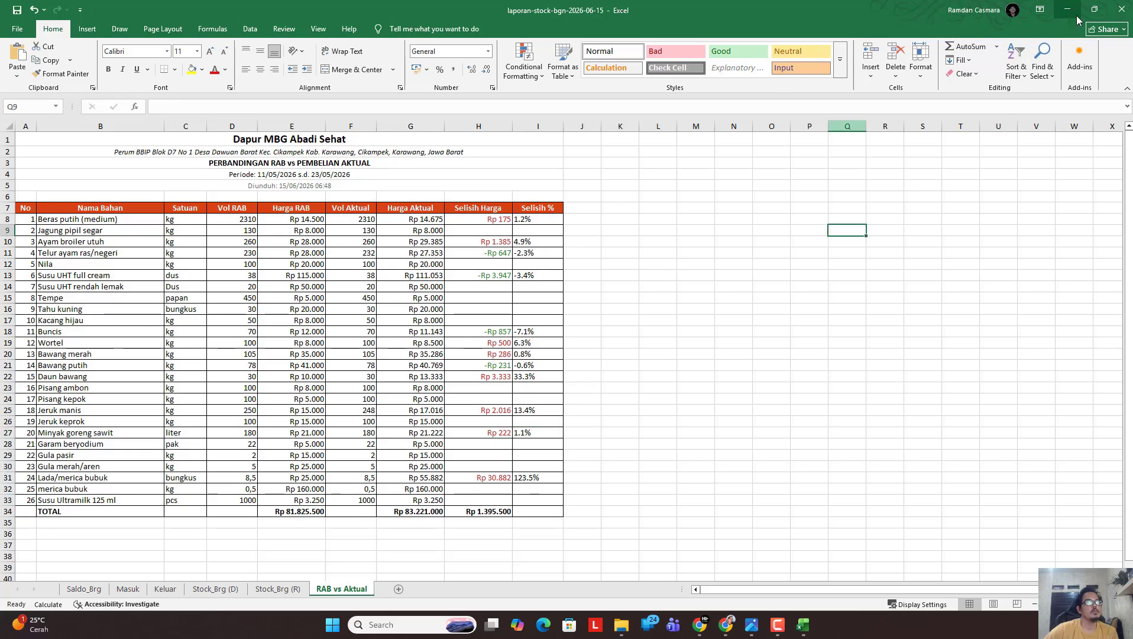
Close the stock report workbook without saving.
{"action": "left_click", "coordinate": [1112, 15]}
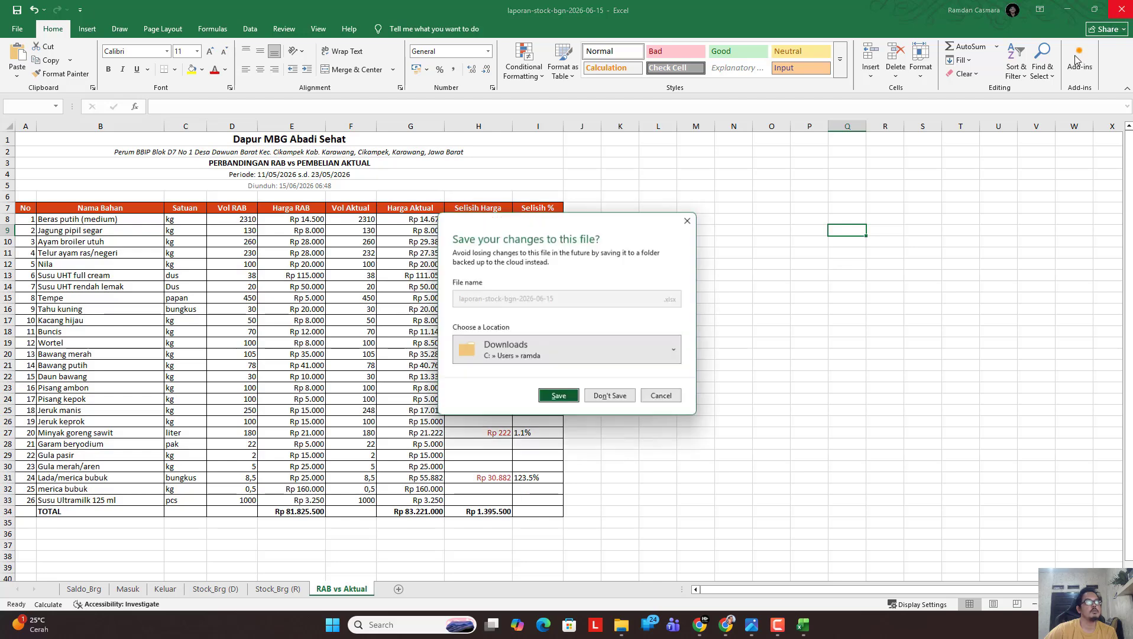
{"action": "left_click", "coordinate": [614, 399]}
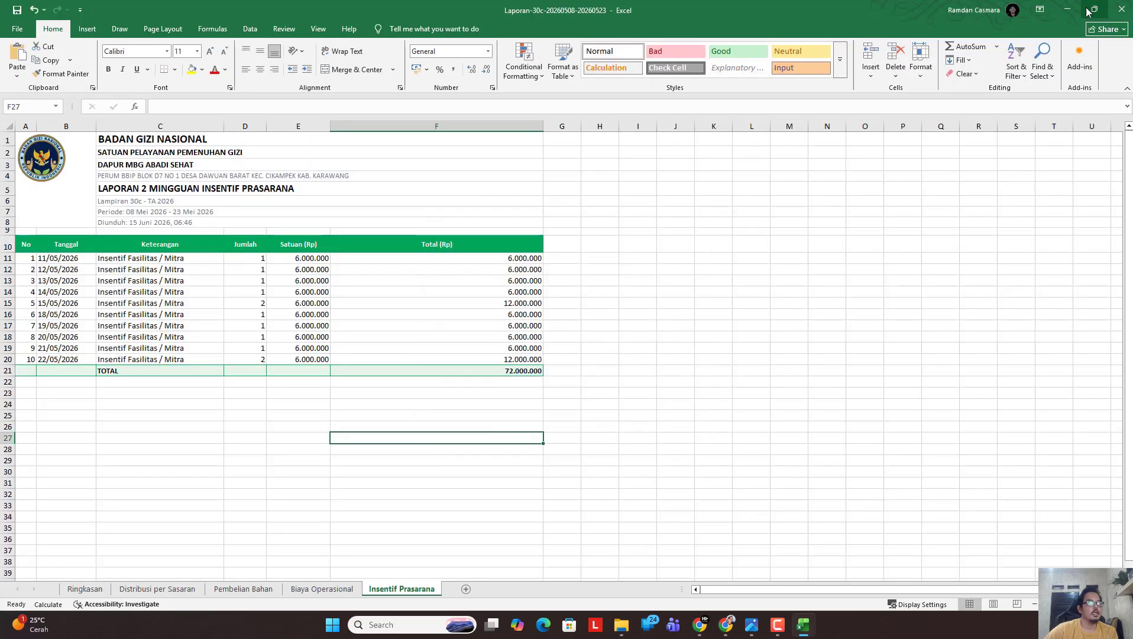
{"action": "left_click", "coordinate": [1121, 10]}
Discard workbook changes, then view SPM 021/SPM/VI/2026 in Arsip Dokumen and return to the list.
{"action": "left_click", "coordinate": [612, 398]}
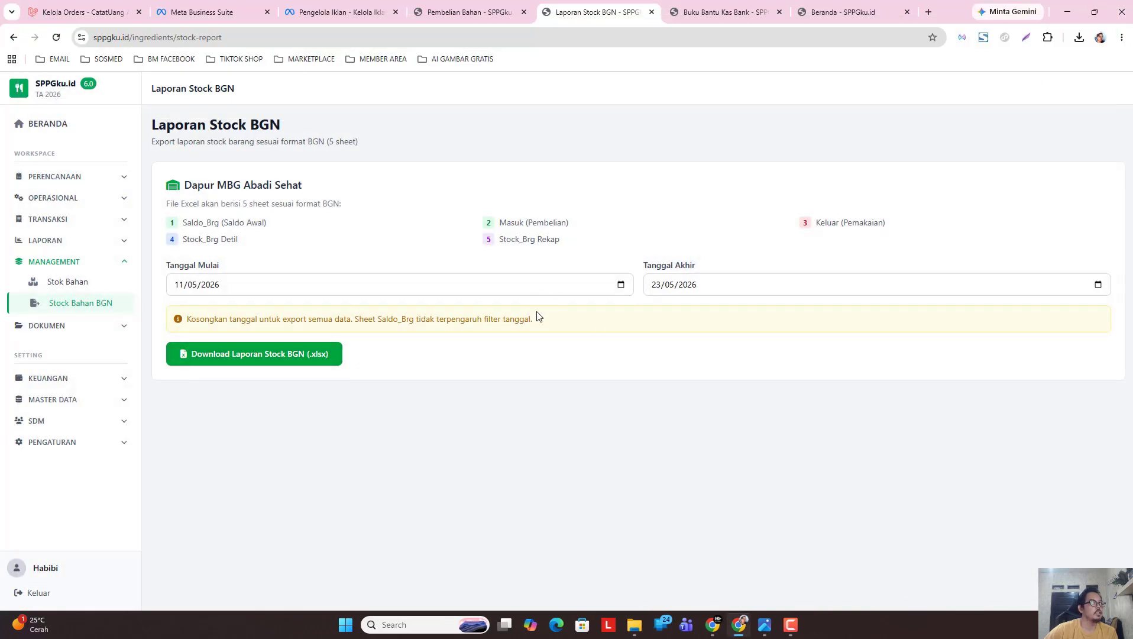
{"action": "left_click", "coordinate": [85, 327]}
{"action": "left_click", "coordinate": [83, 345]}
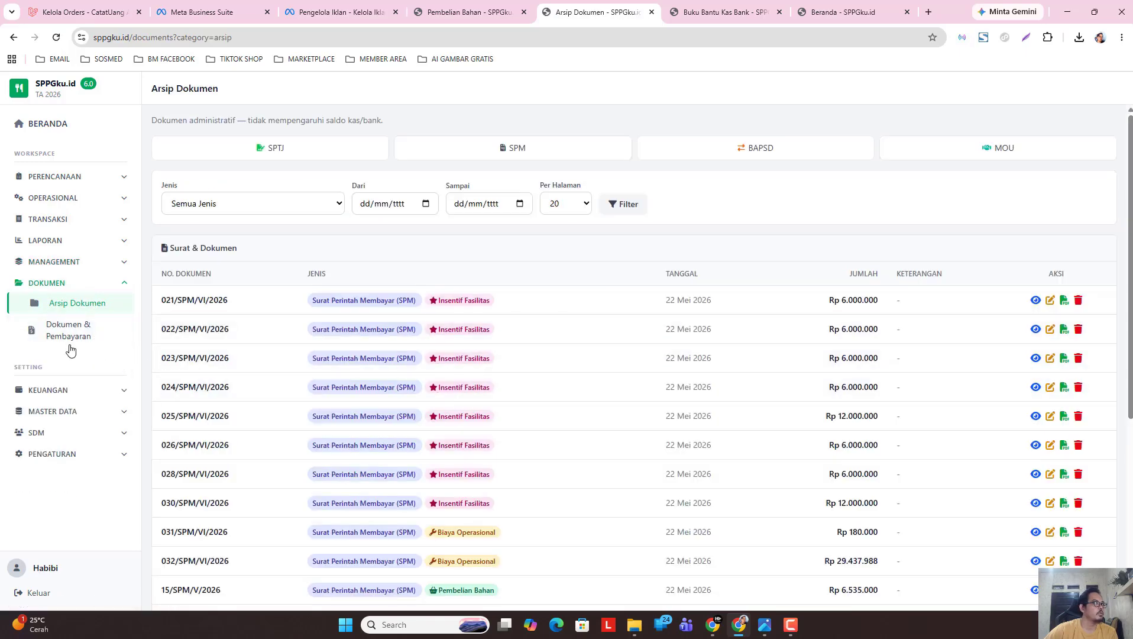
{"action": "left_click", "coordinate": [1035, 301]}
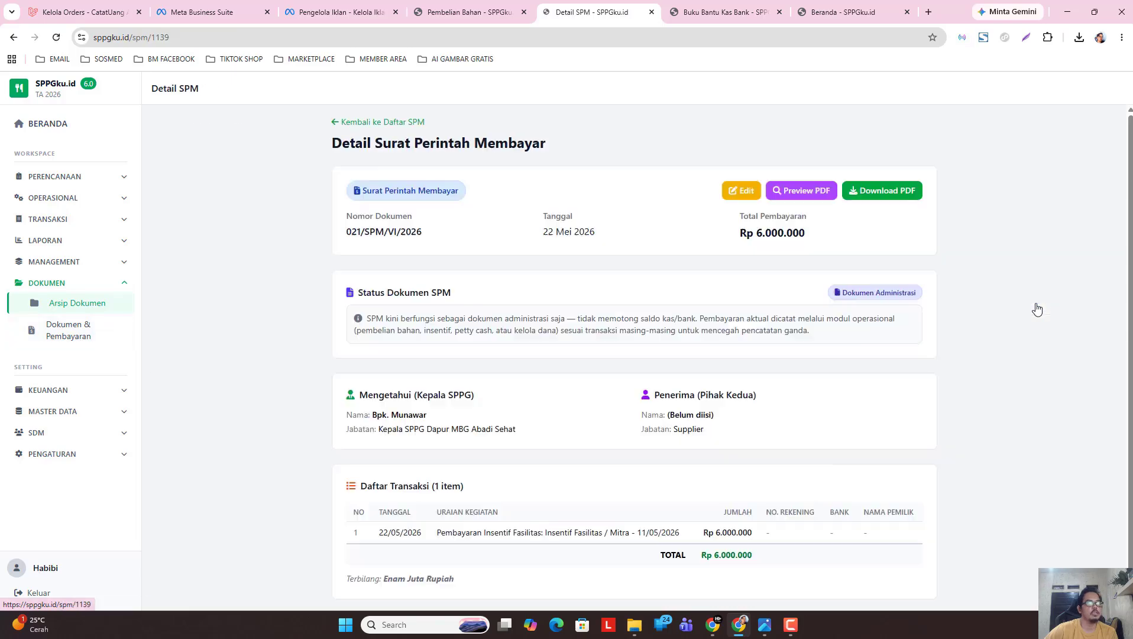
{"action": "left_click", "coordinate": [382, 124]}
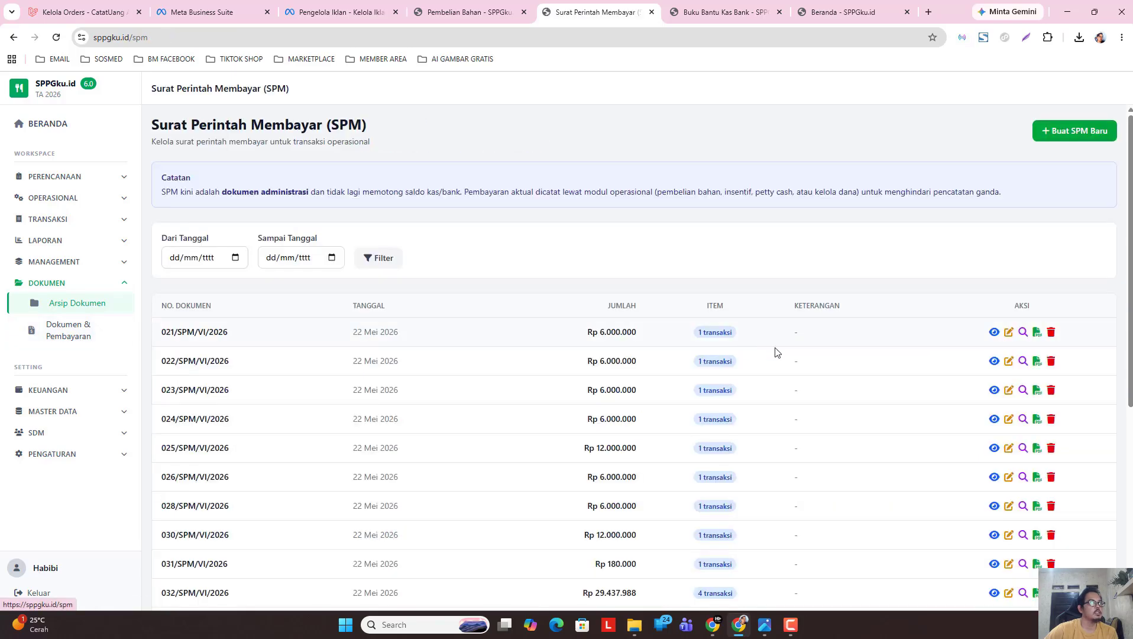
Filter the SPM list to 11/05/2026–23/05/2026 and review the results.
{"action": "left_click", "coordinate": [235, 258]}
{"action": "left_click", "coordinate": [193, 283]}
{"action": "left_click", "coordinate": [181, 338]}
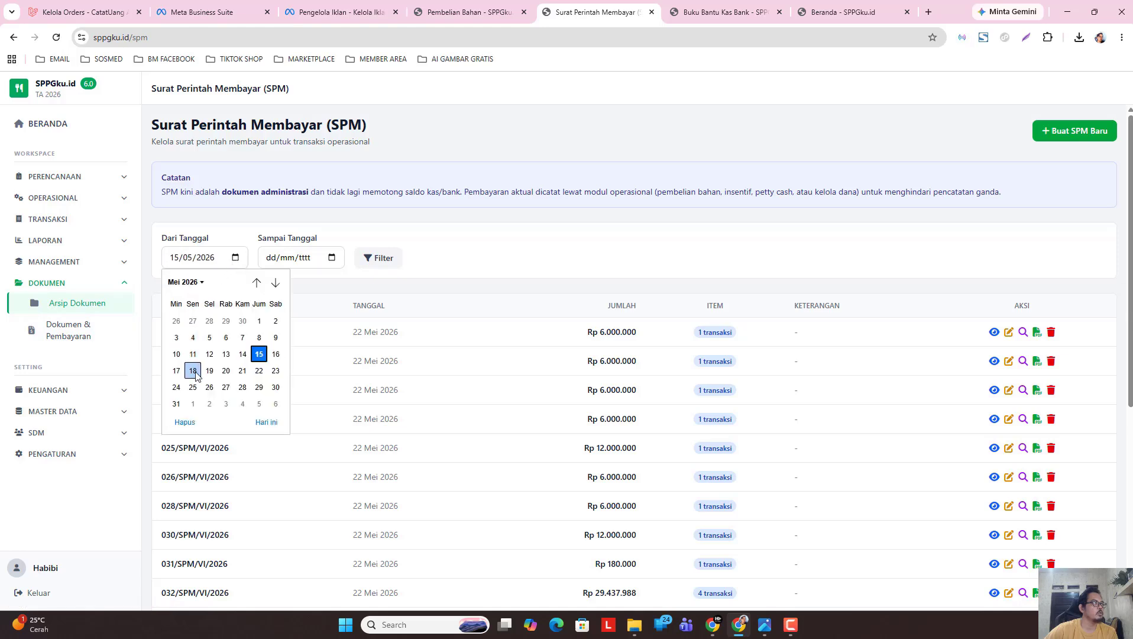
{"action": "left_click", "coordinate": [193, 354]}
{"action": "left_click", "coordinate": [331, 259]}
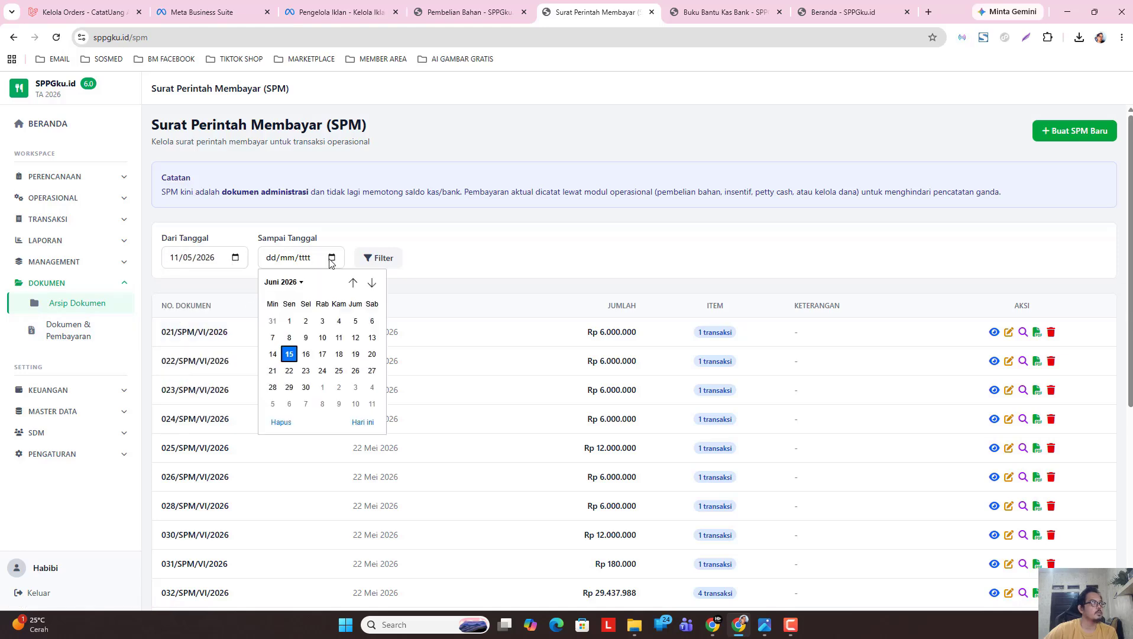
{"action": "left_click", "coordinate": [288, 283]}
{"action": "left_click", "coordinate": [289, 351]}
{"action": "left_click", "coordinate": [372, 371]}
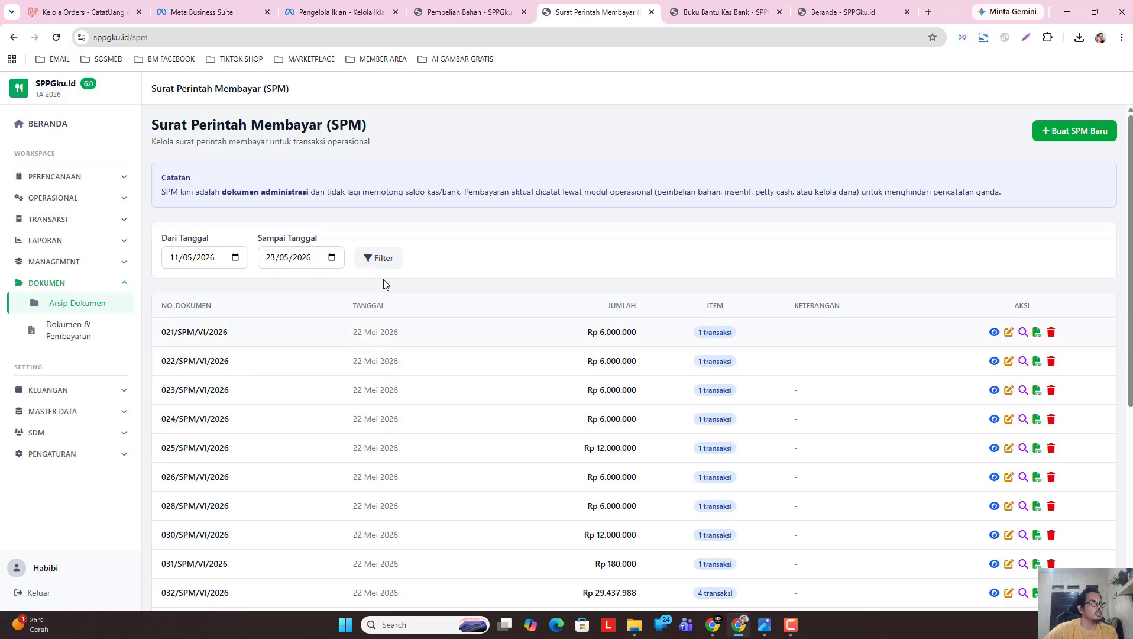
{"action": "left_click", "coordinate": [381, 258]}
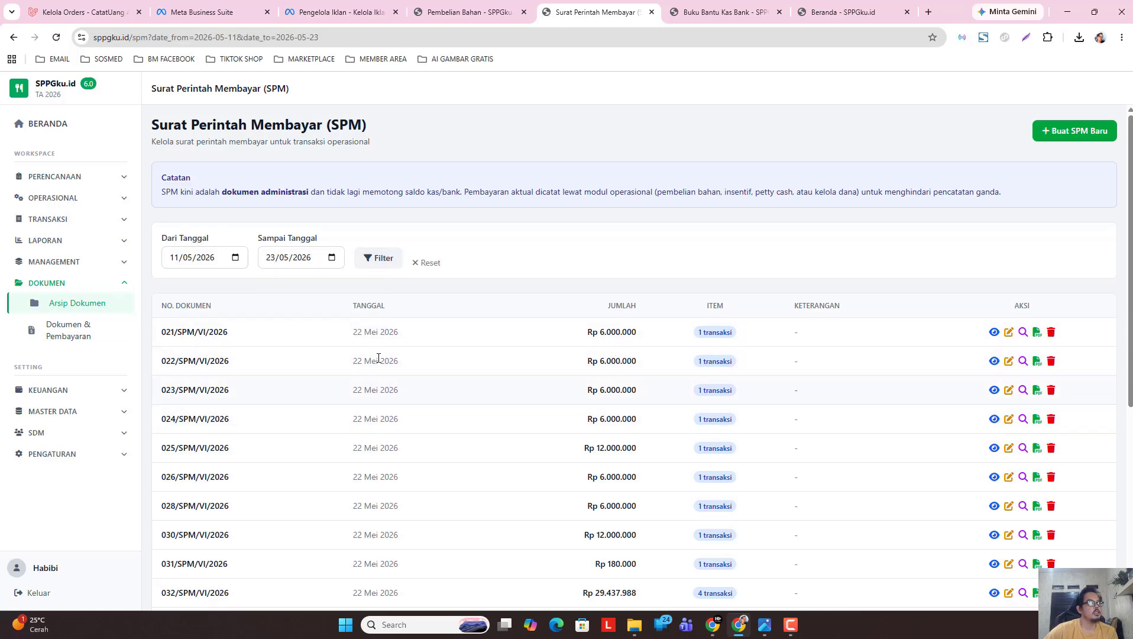
{"action": "scroll", "coordinate": [400, 387], "scroll_direction": "down", "scroll_amount": 4}
{"action": "scroll", "coordinate": [399, 390], "scroll_direction": "up", "scroll_amount": 2}
{"action": "scroll", "coordinate": [392, 419], "scroll_direction": "down", "scroll_amount": 4}
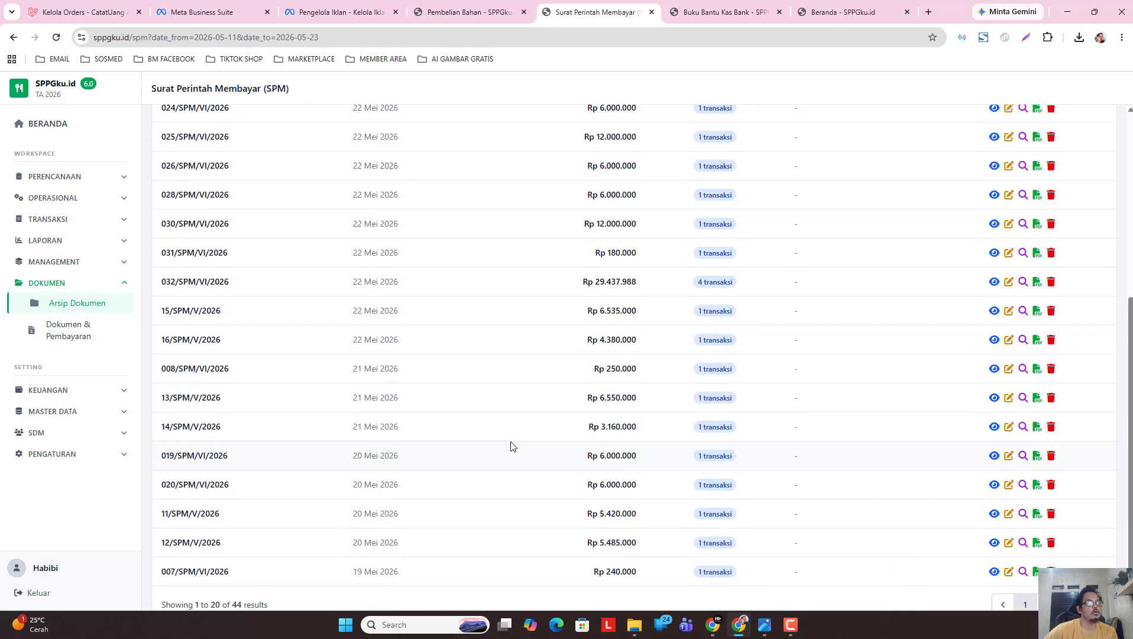
{"action": "left_click", "coordinate": [80, 334]}
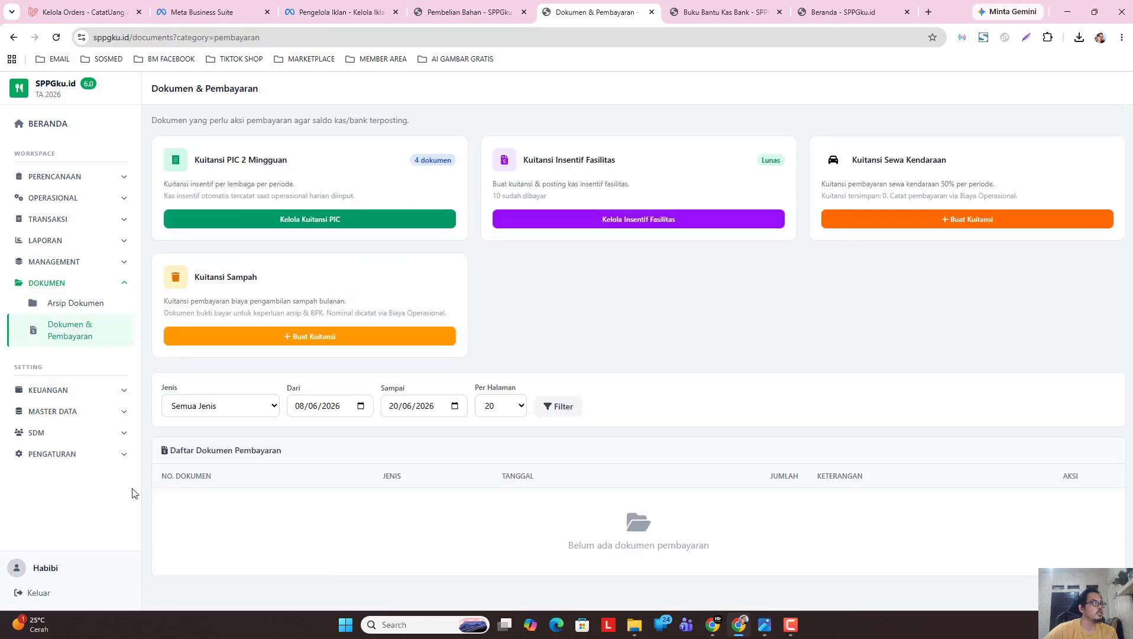
{"action": "left_click", "coordinate": [75, 392]}
{"action": "left_click", "coordinate": [74, 412]}
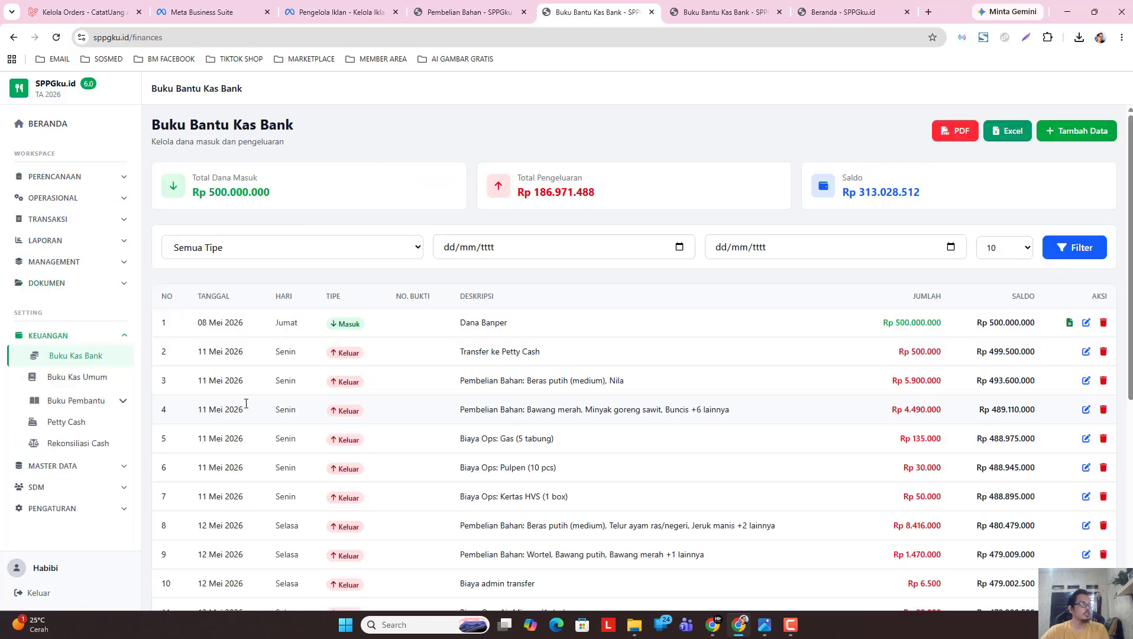
{"action": "left_click", "coordinate": [679, 247]}
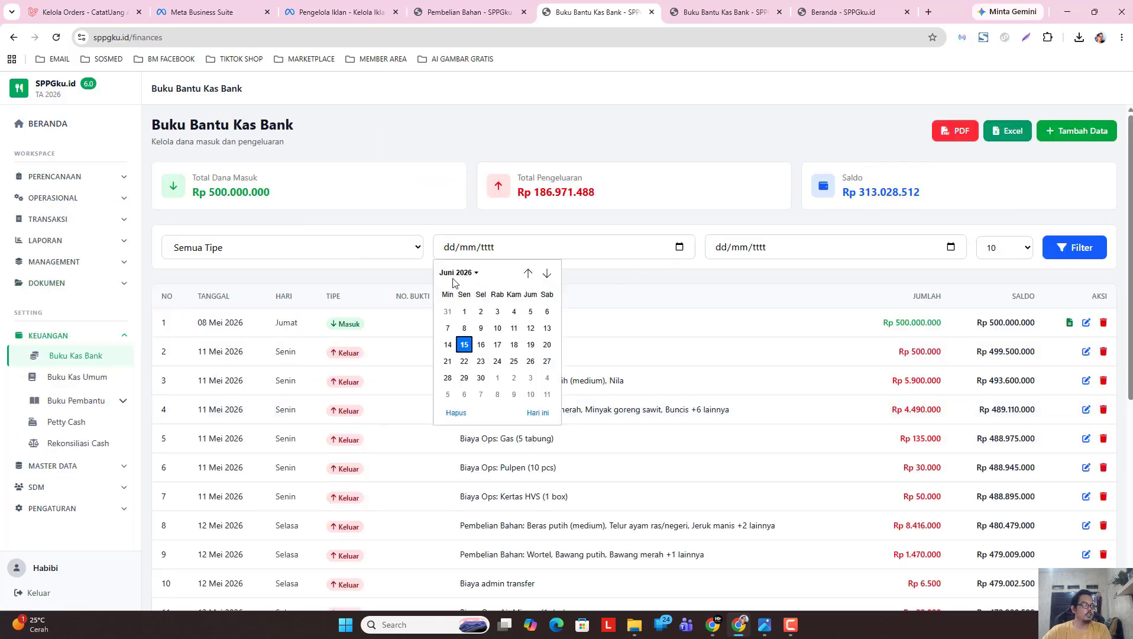
{"action": "left_click", "coordinate": [455, 273]}
{"action": "left_click", "coordinate": [459, 334]}
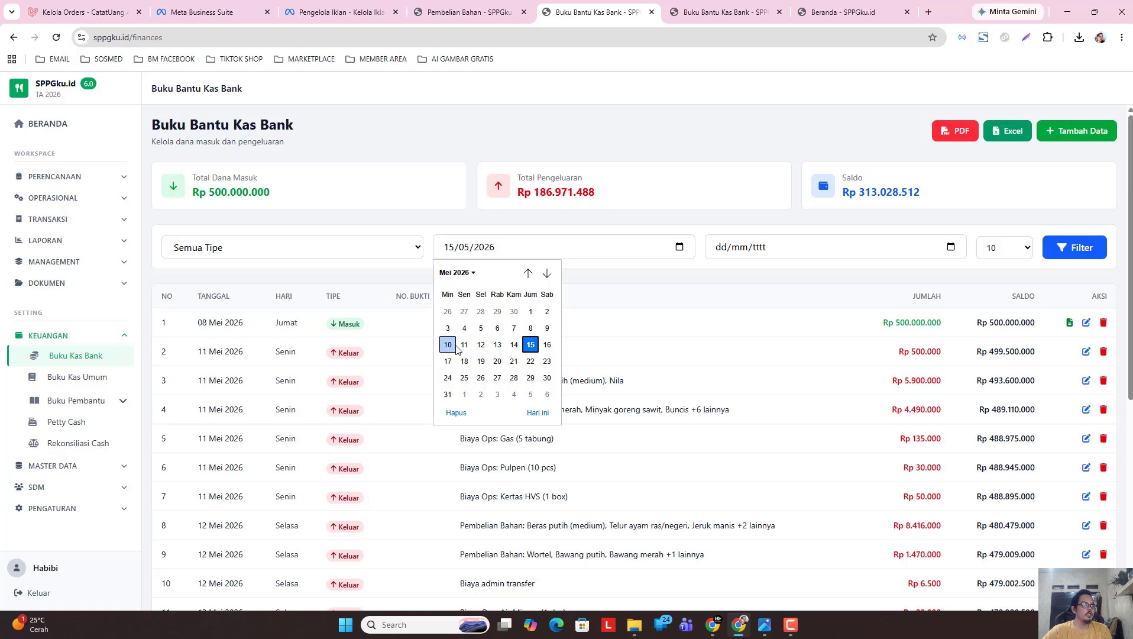
{"action": "left_click", "coordinate": [448, 344]}
{"action": "left_click", "coordinate": [674, 248]}
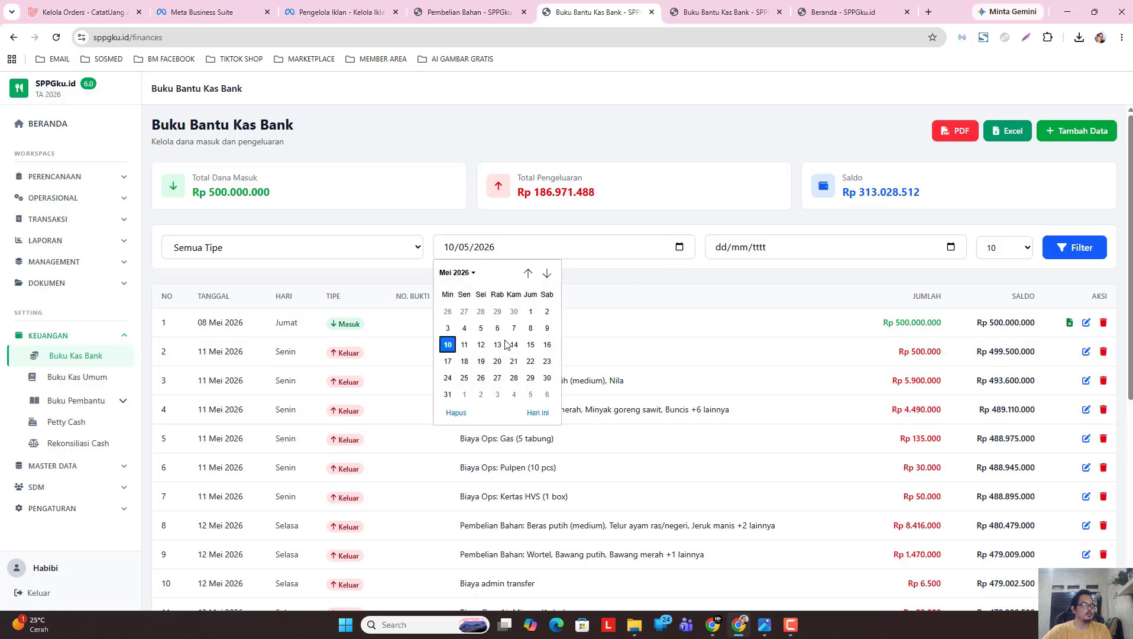
{"action": "left_click", "coordinate": [466, 349]}
{"action": "left_click", "coordinate": [680, 248]}
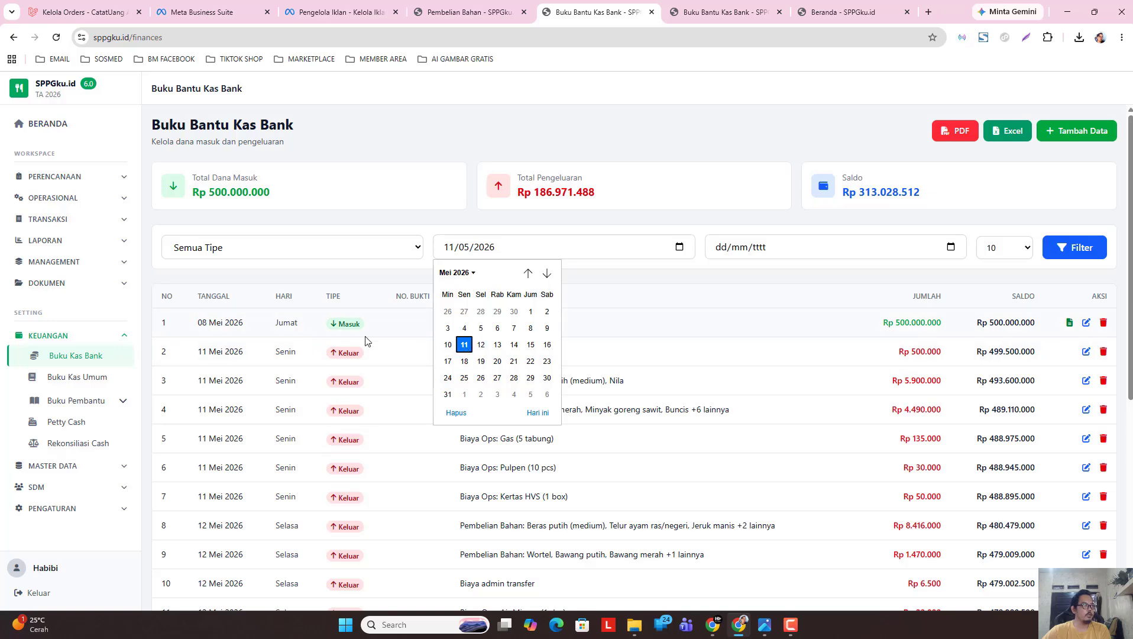
{"action": "left_click", "coordinate": [465, 345]}
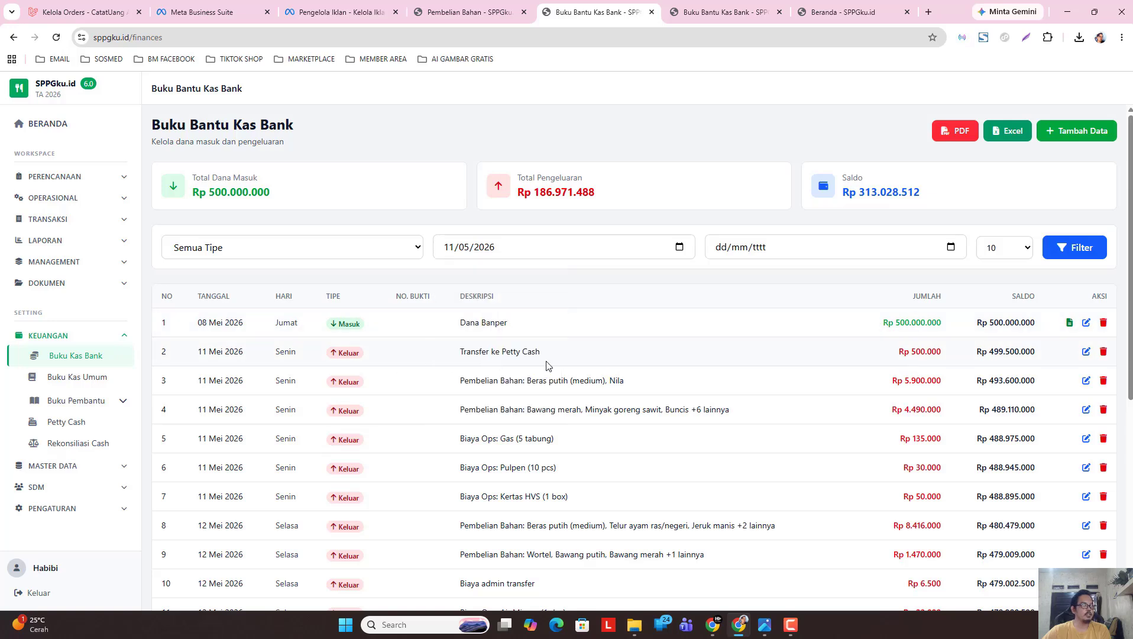
{"action": "left_click", "coordinate": [950, 247]}
{"action": "left_click", "coordinate": [729, 273]}
{"action": "left_click", "coordinate": [737, 337]}
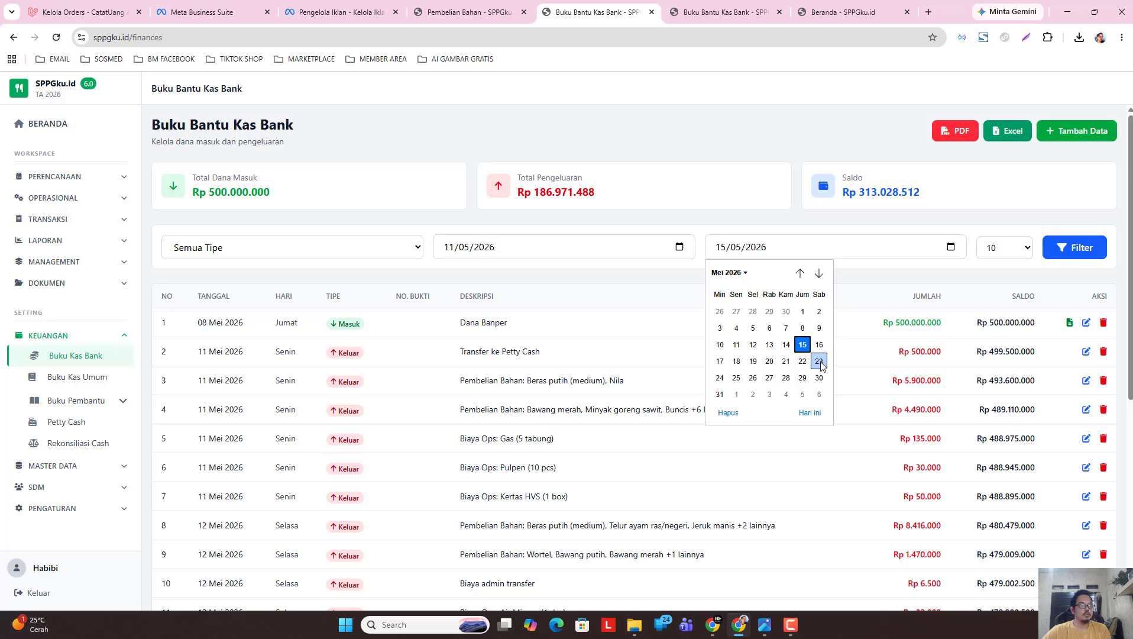
{"action": "left_click", "coordinate": [820, 362]}
{"action": "left_click", "coordinate": [1055, 255]}
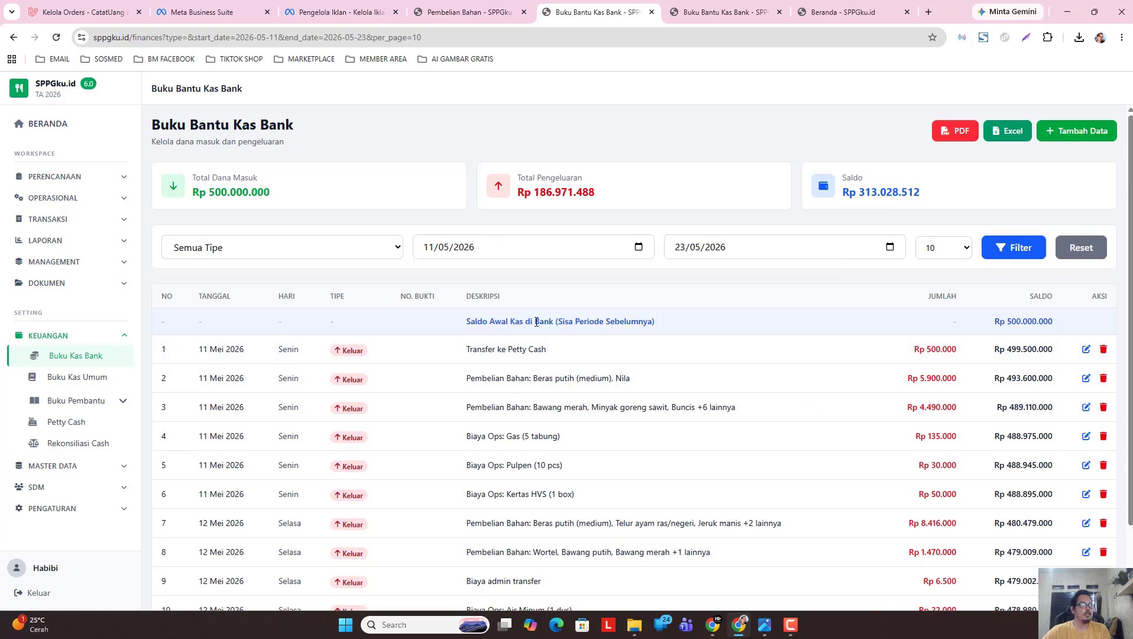
{"action": "left_click_drag", "start_coordinate": [469, 323], "coordinate": [674, 324]}
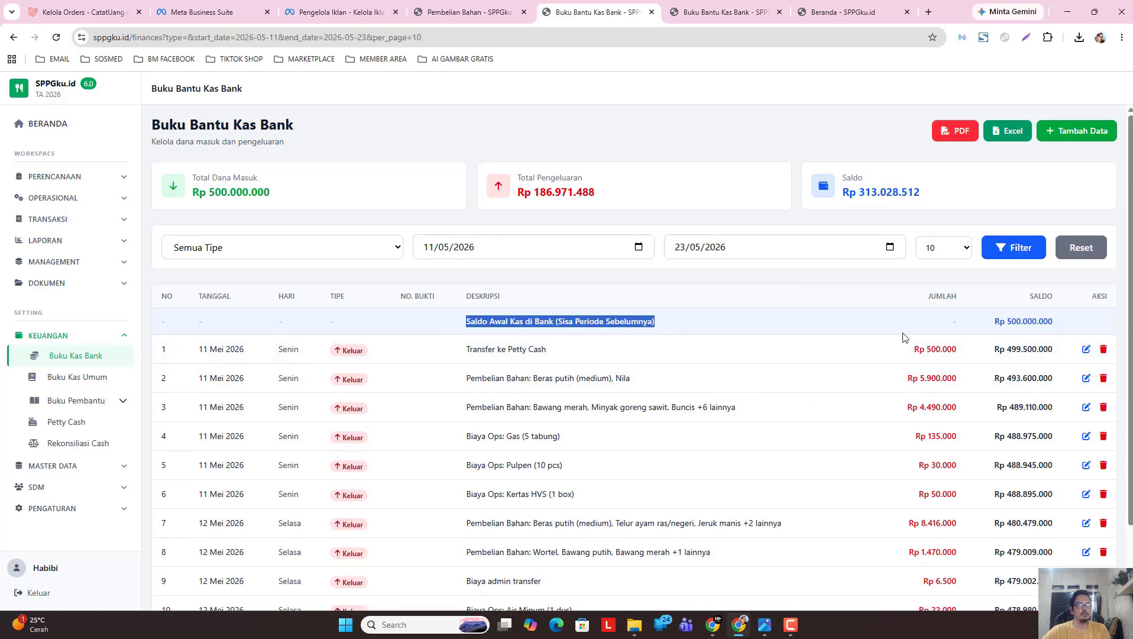
{"action": "left_click", "coordinate": [1002, 324]}
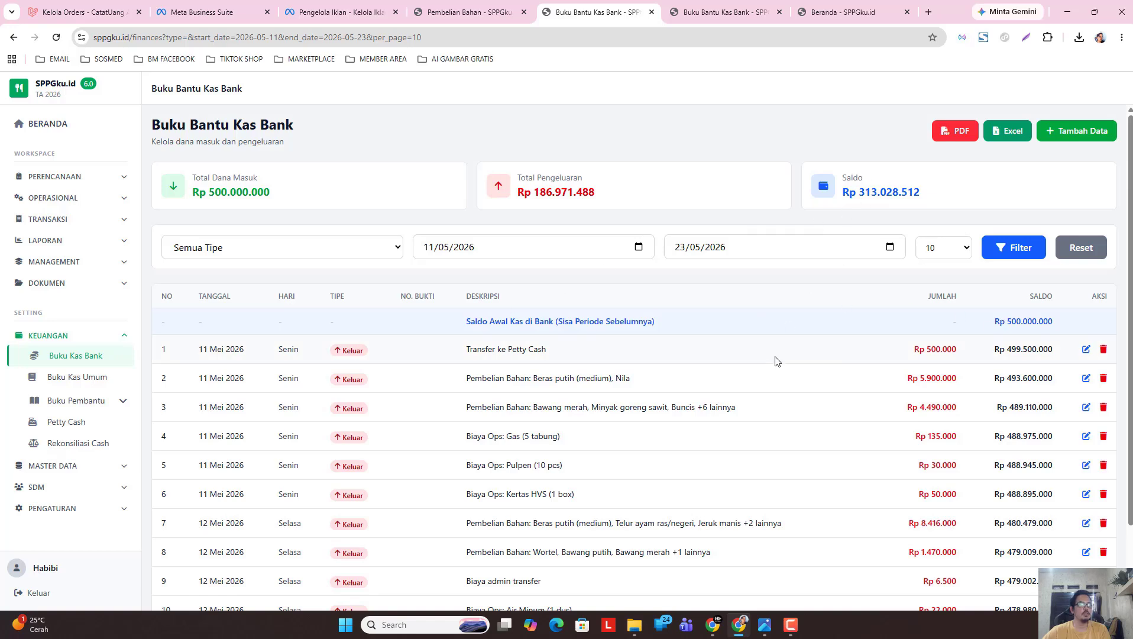
{"action": "scroll", "coordinate": [768, 369], "scroll_direction": "down", "scroll_amount": 2}
{"action": "scroll", "coordinate": [757, 502], "scroll_direction": "up", "scroll_amount": 2}
Download the Buku Bantu Kas Bank PDF with signature date 22 May 2026 and scroll through its pages.
{"action": "left_click", "coordinate": [956, 137]}
{"action": "left_click", "coordinate": [653, 359]}
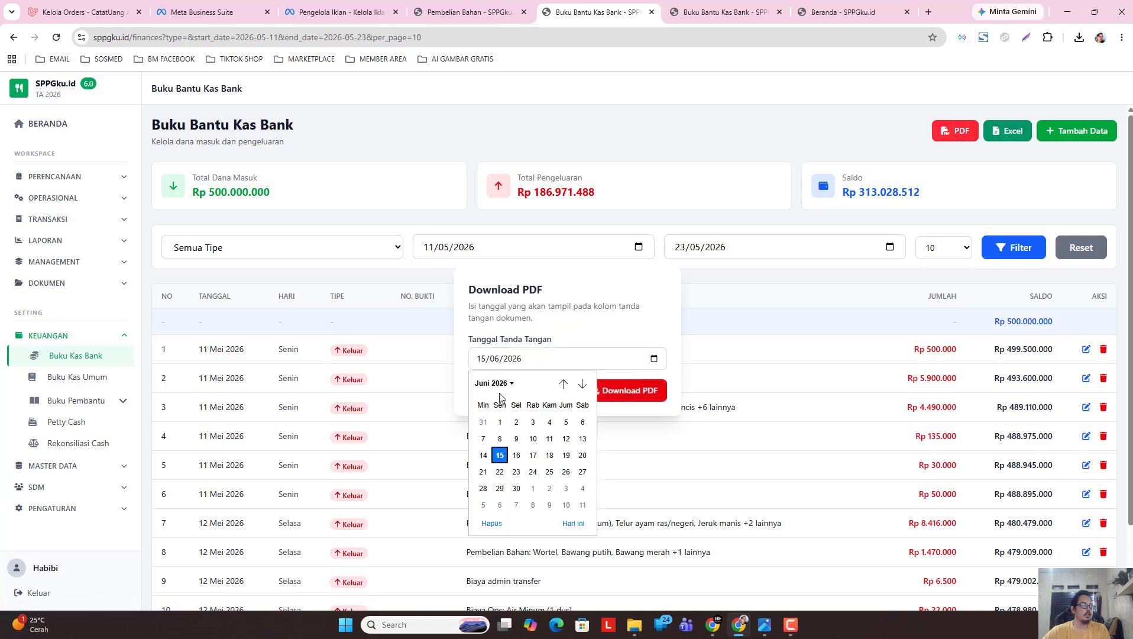
{"action": "left_click", "coordinate": [491, 383]}
{"action": "left_click", "coordinate": [490, 439]}
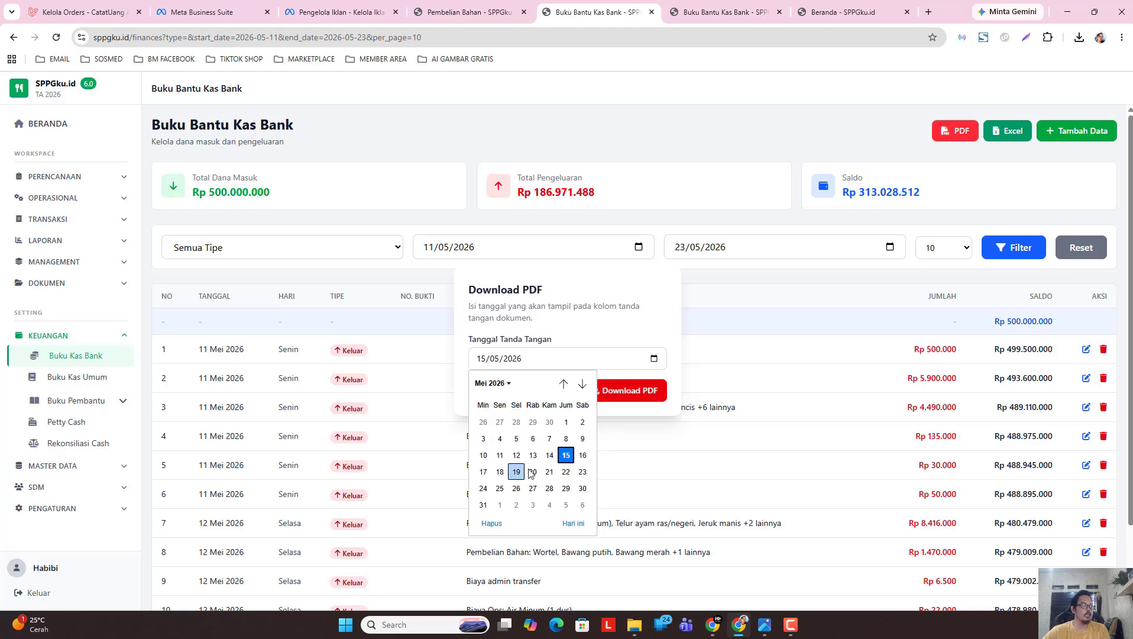
{"action": "left_click", "coordinate": [566, 471]}
{"action": "left_click", "coordinate": [628, 392]}
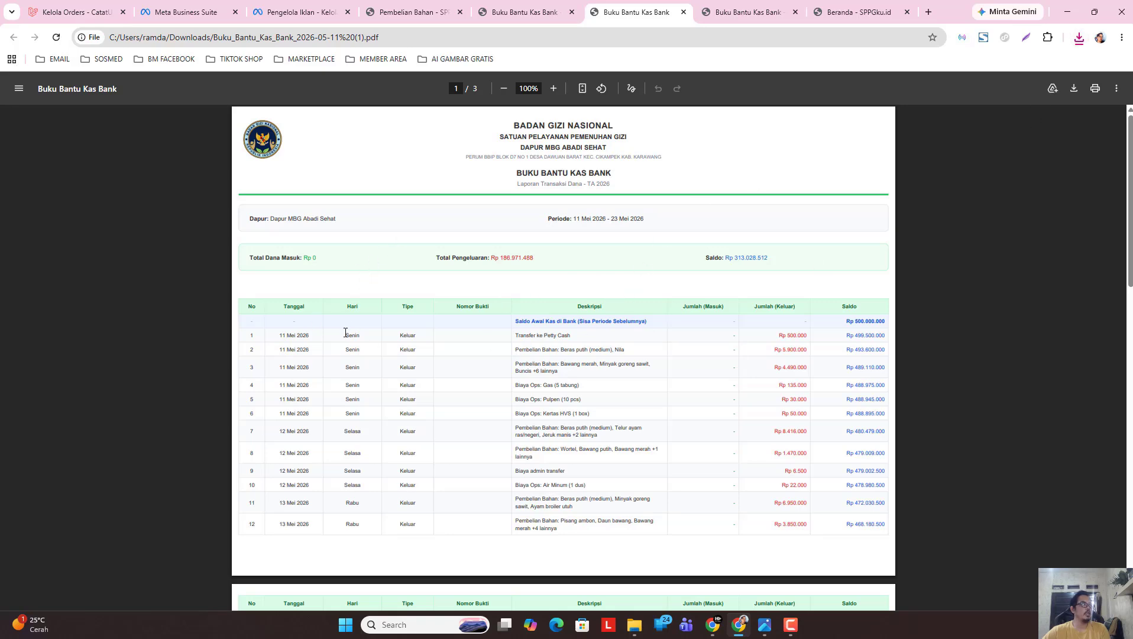
{"action": "left_click_drag", "start_coordinate": [1129, 184], "coordinate": [1108, 527]}
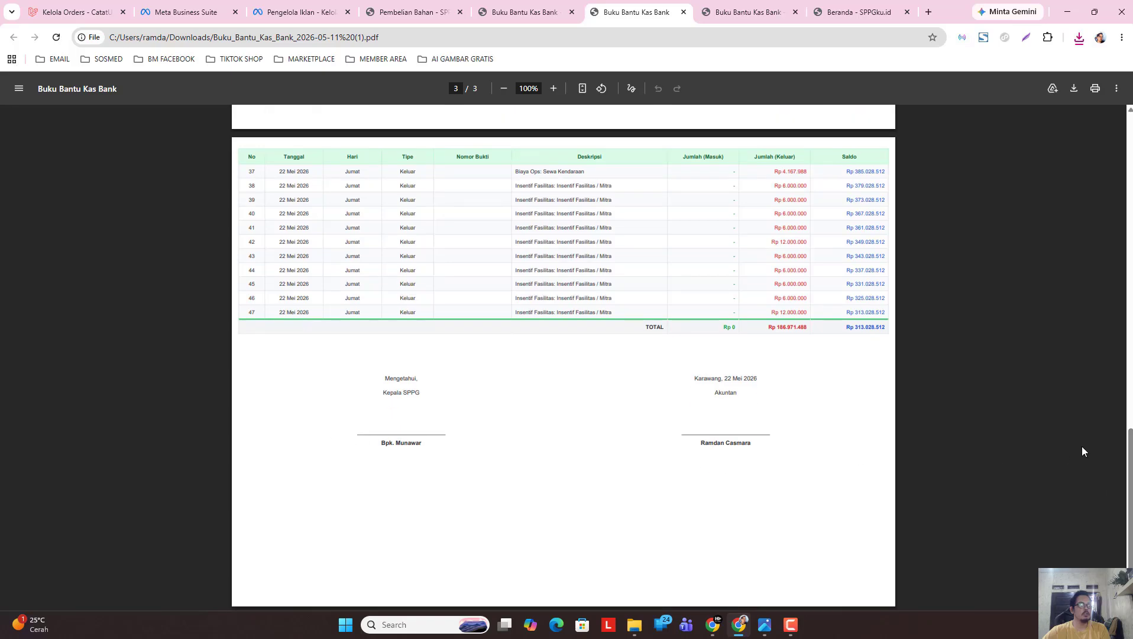
{"action": "left_click_drag", "start_coordinate": [1131, 486], "coordinate": [1105, 118]}
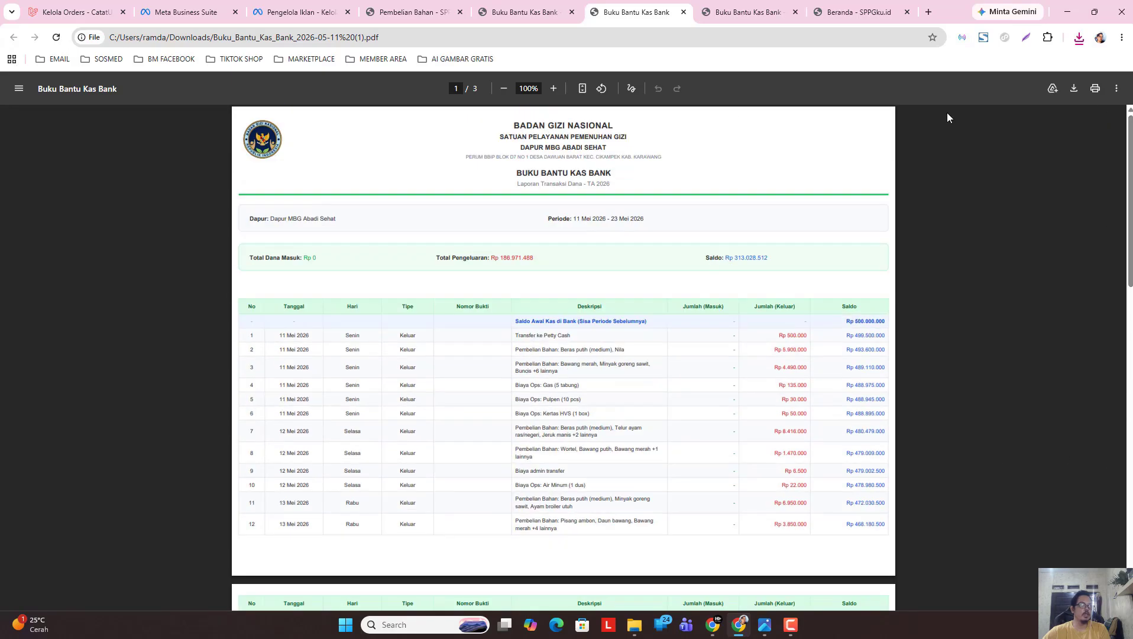
{"action": "left_click", "coordinate": [530, 14]}
Filter the Buku Kas Umum (BKU) to 11/05/2026–23/05/2026.
{"action": "left_click", "coordinate": [549, 391]}
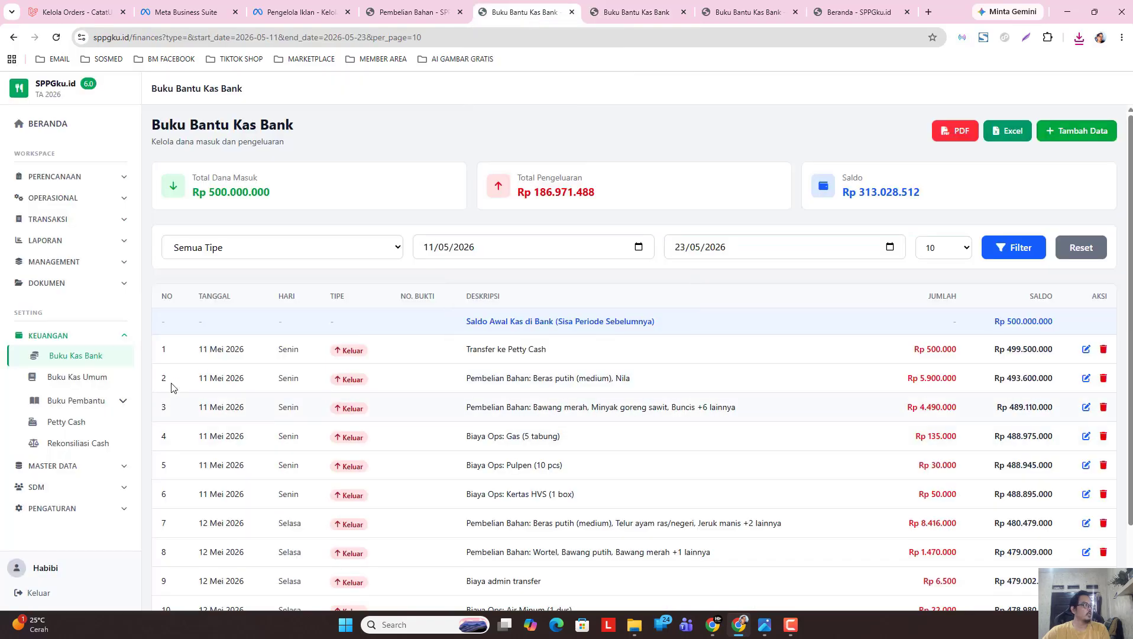
{"action": "left_click", "coordinate": [74, 378]}
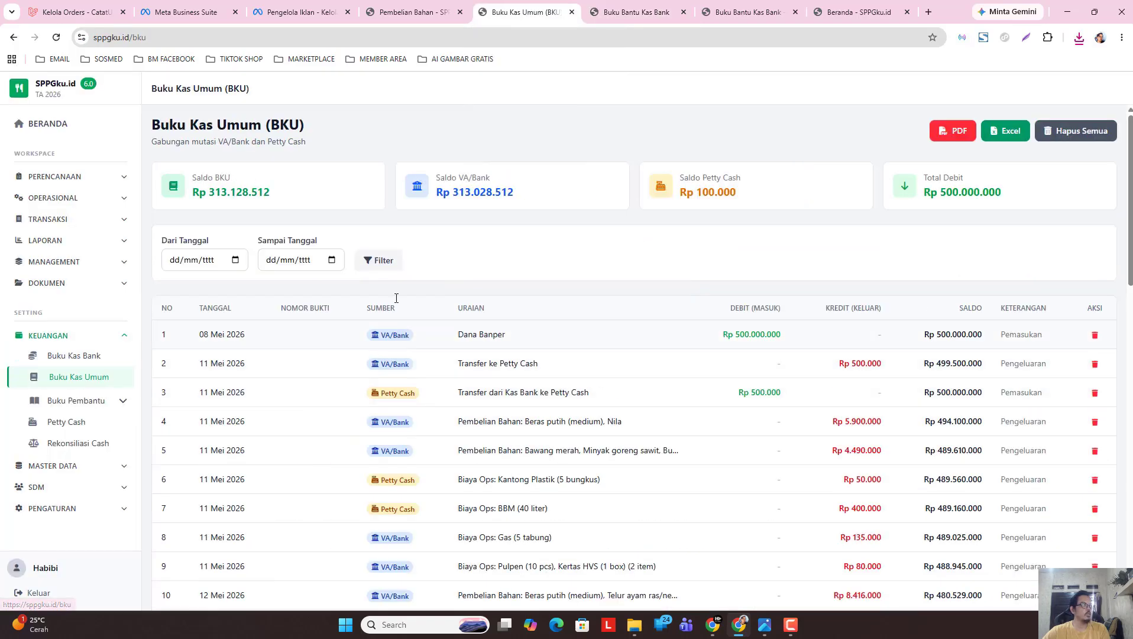
{"action": "left_click", "coordinate": [235, 260]}
{"action": "left_click", "coordinate": [192, 285]}
{"action": "left_click", "coordinate": [182, 340]}
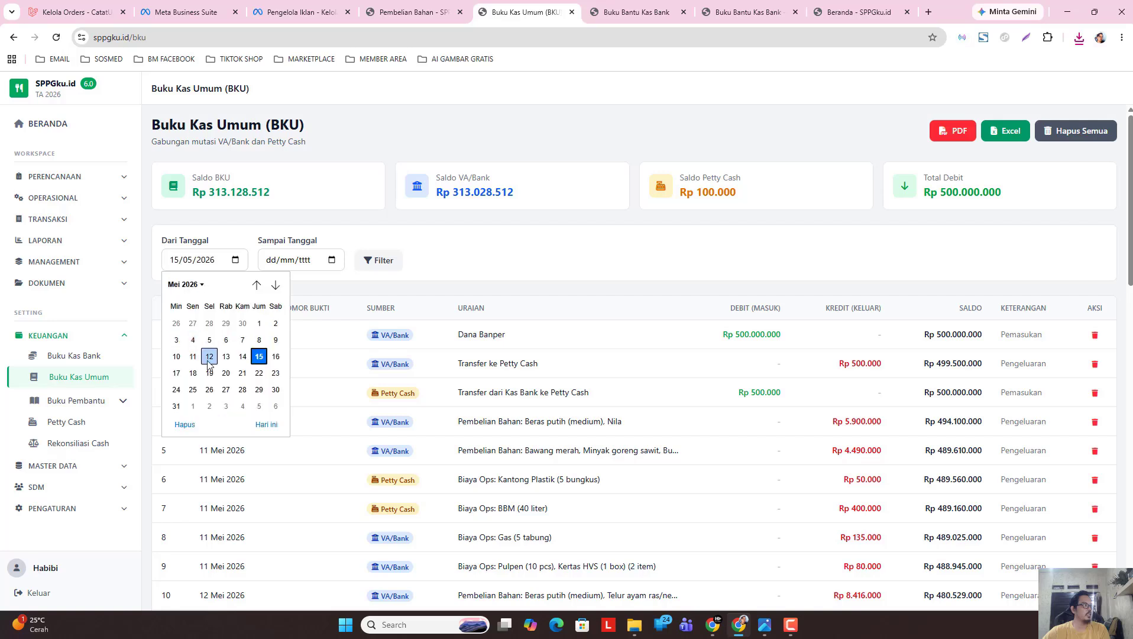
{"action": "left_click", "coordinate": [192, 356]}
{"action": "left_click", "coordinate": [332, 264]}
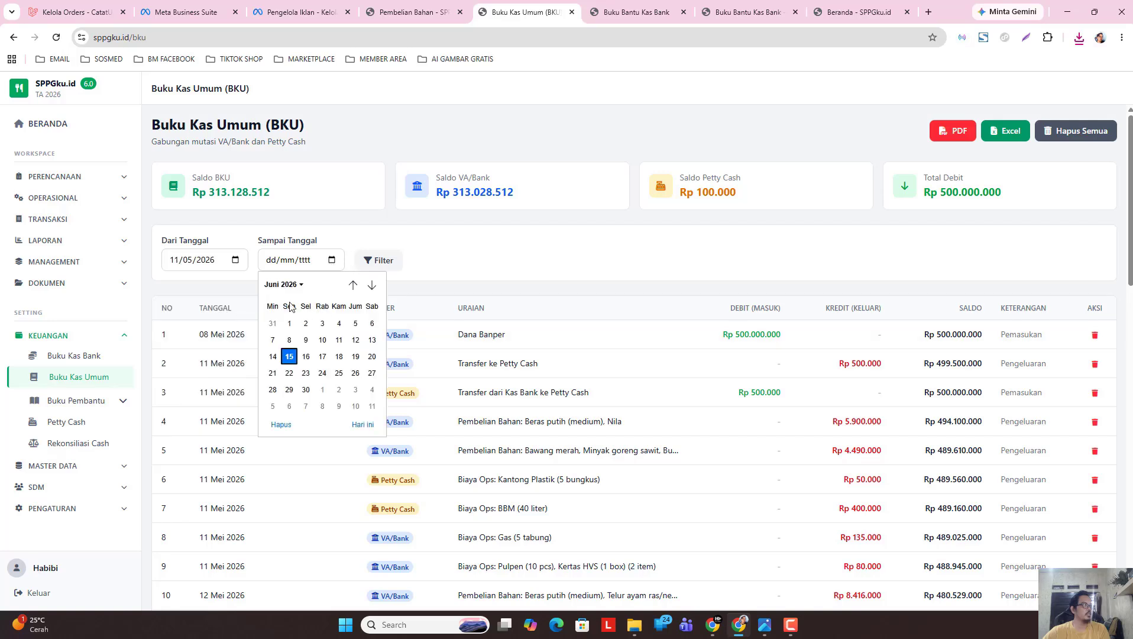
{"action": "left_click", "coordinate": [285, 284]}
{"action": "left_click", "coordinate": [286, 343]}
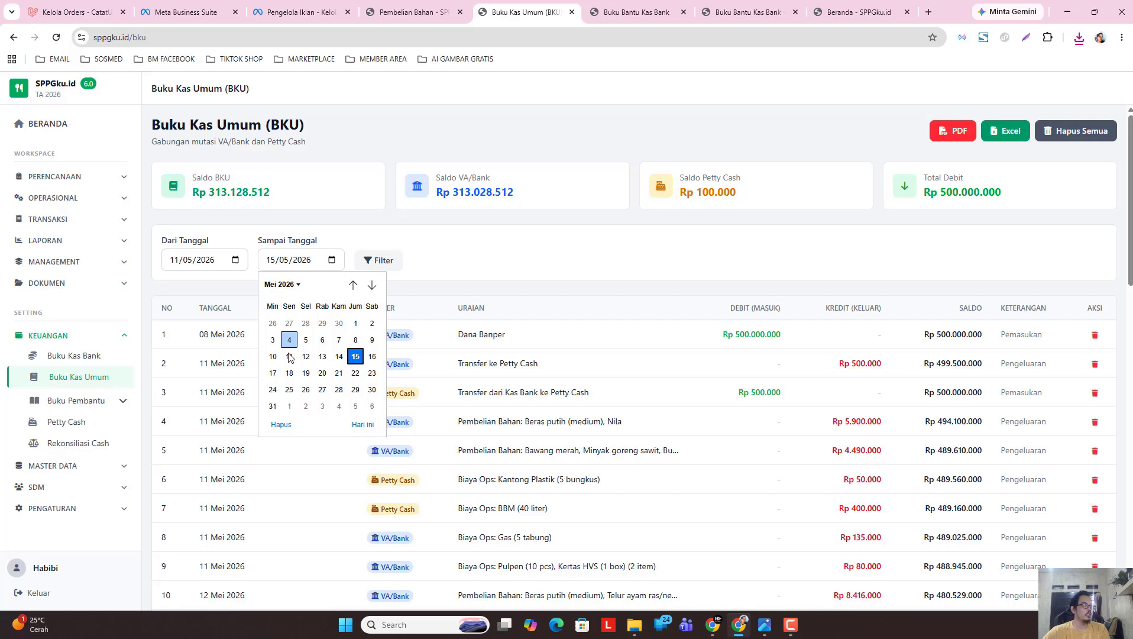
{"action": "left_click", "coordinate": [372, 373]}
{"action": "left_click", "coordinate": [378, 260]}
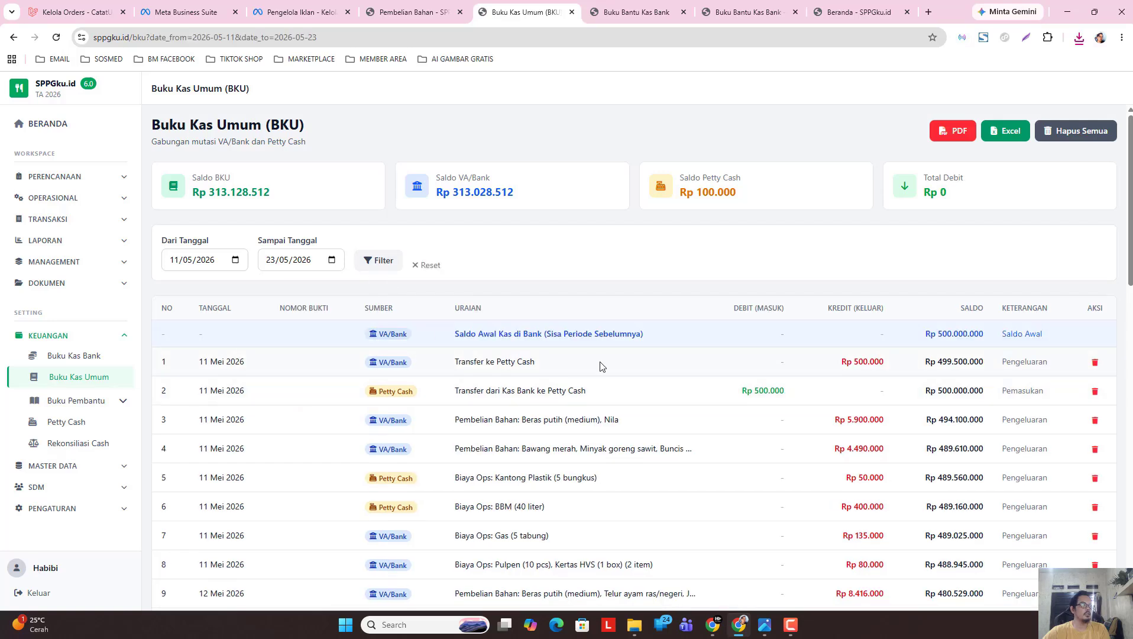
Set the BKU PDF signature date to 22 May 2026.
{"action": "left_click", "coordinate": [949, 136]}
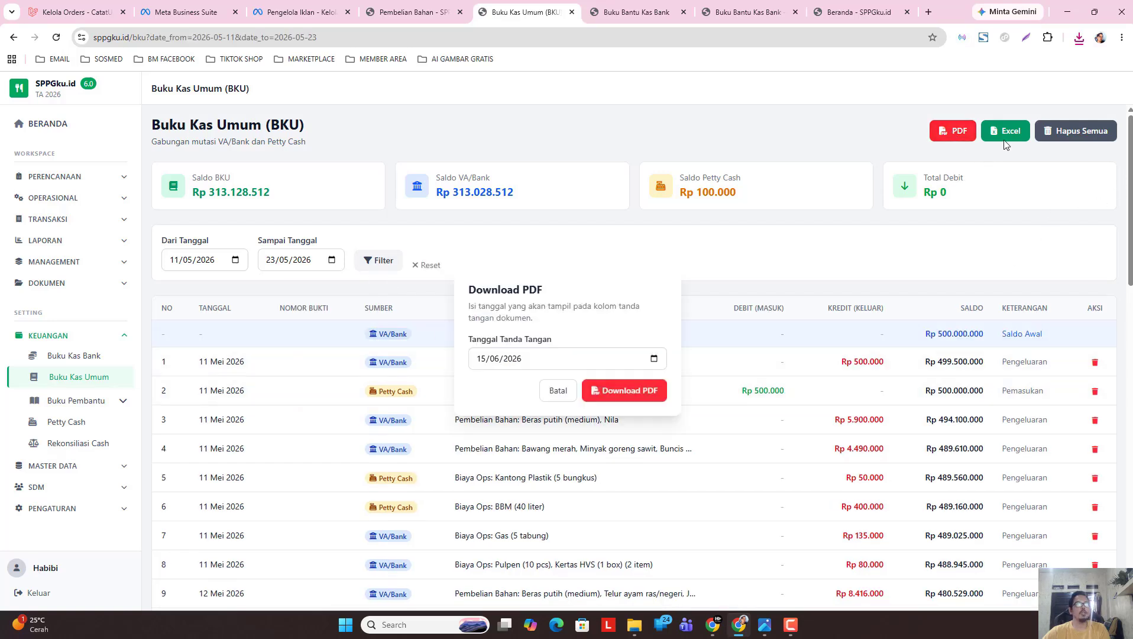
{"action": "left_click", "coordinate": [654, 359]}
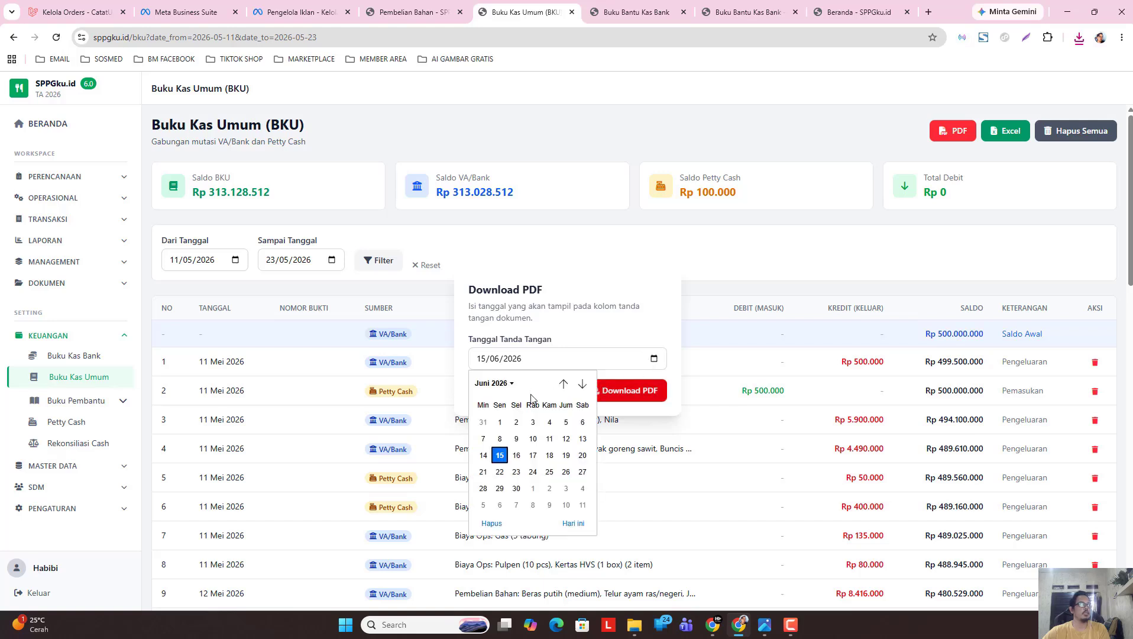
{"action": "left_click", "coordinate": [493, 384]}
{"action": "left_click", "coordinate": [486, 442]}
{"action": "left_click", "coordinate": [566, 471]}
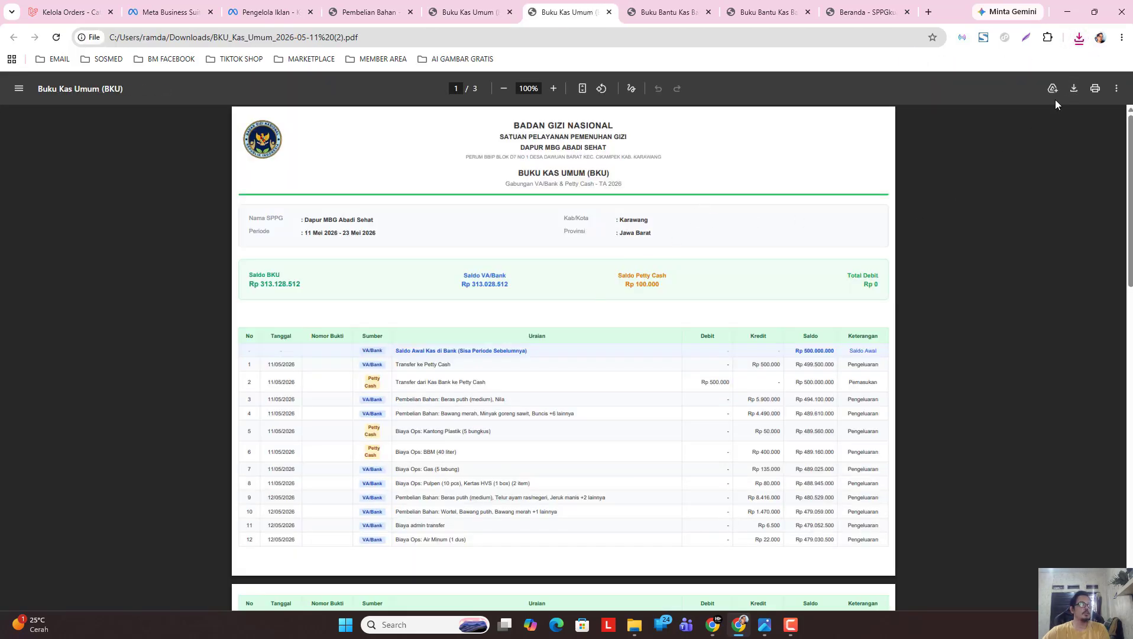
Review the BKU PDF, cancel printing, and export the filtered BKU to Excel.
{"action": "scroll", "coordinate": [508, 282], "scroll_direction": "down", "scroll_amount": 1}
{"action": "left_click", "coordinate": [1094, 88]}
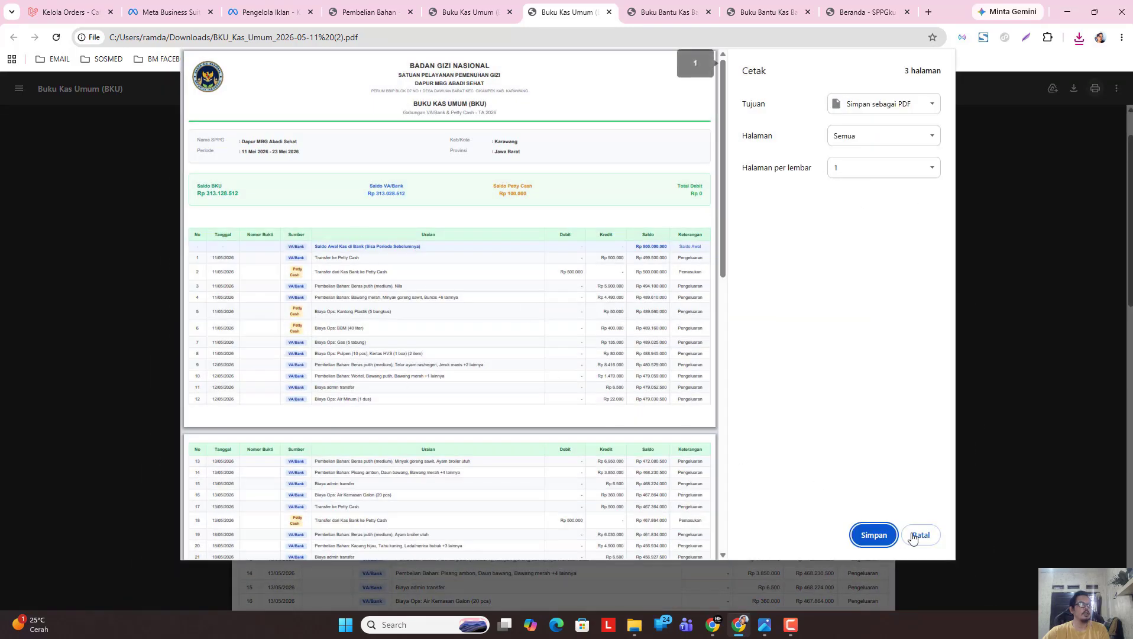
{"action": "left_click", "coordinate": [919, 536]}
{"action": "left_click", "coordinate": [464, 12]}
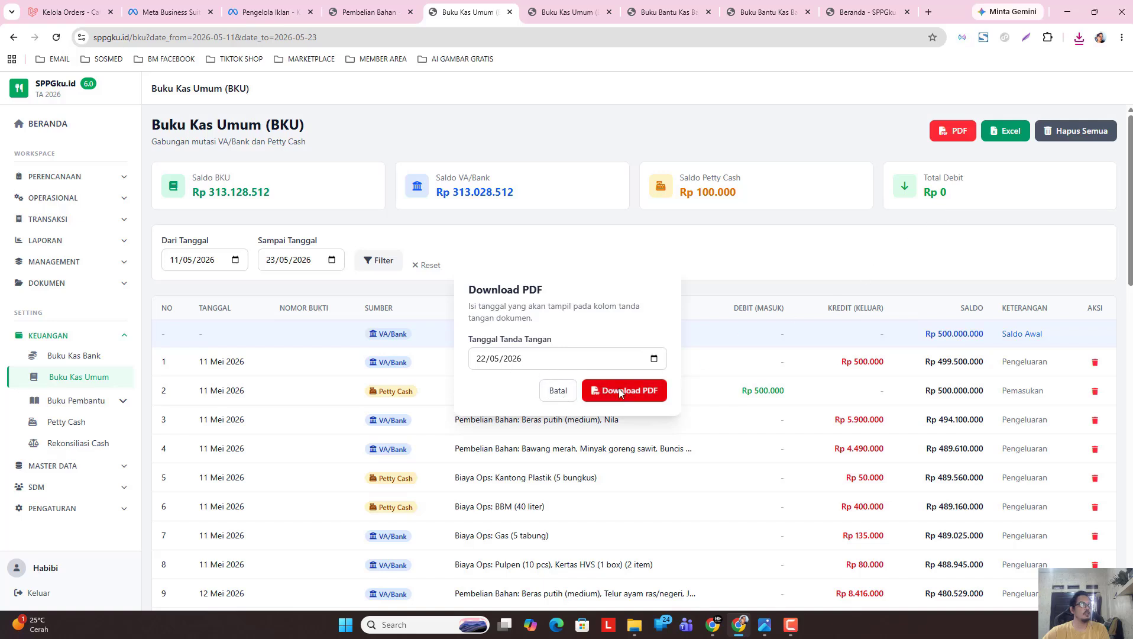
{"action": "left_click", "coordinate": [558, 392]}
{"action": "left_click", "coordinate": [1001, 145]}
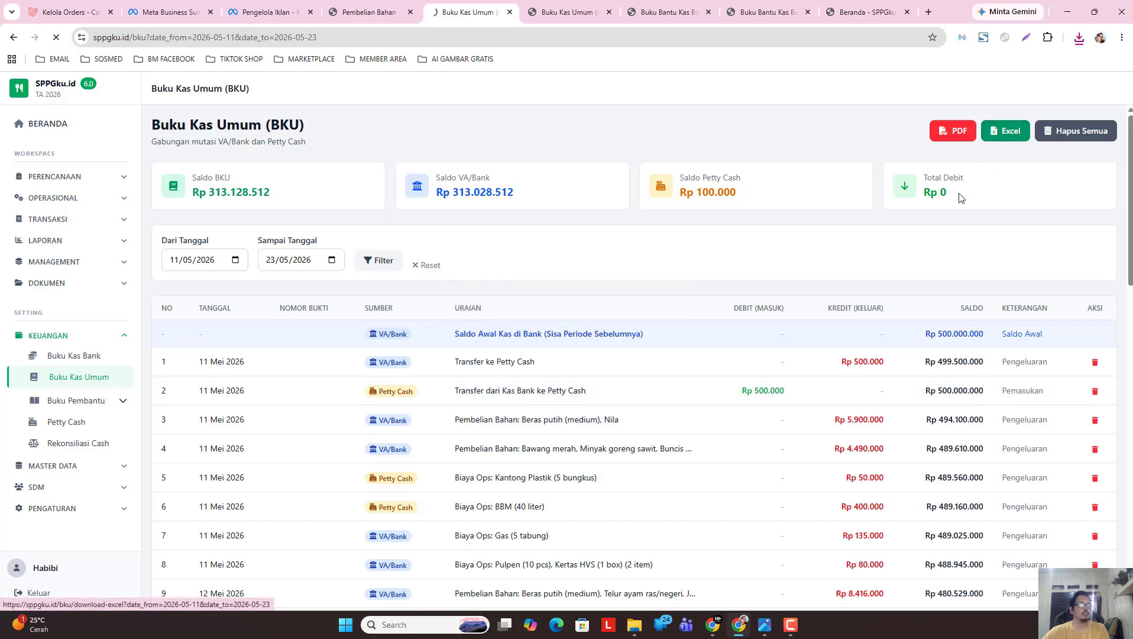
Open the exported BKU workbook for editing and nudge its logo slightly right.
{"action": "left_click", "coordinate": [967, 80]}
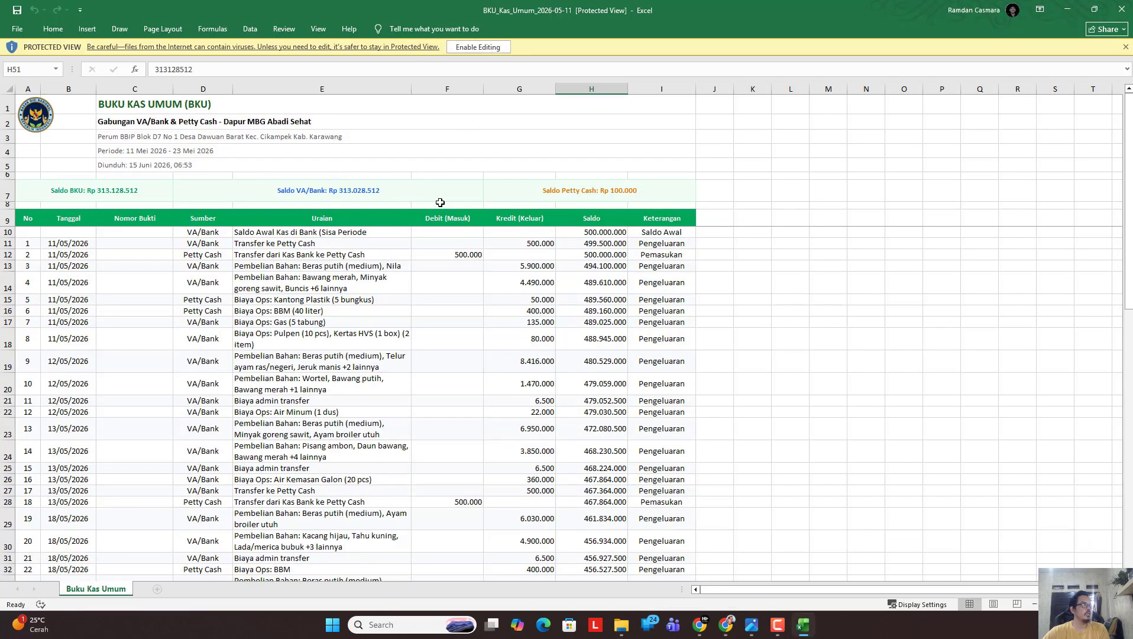
{"action": "left_click", "coordinate": [476, 48]}
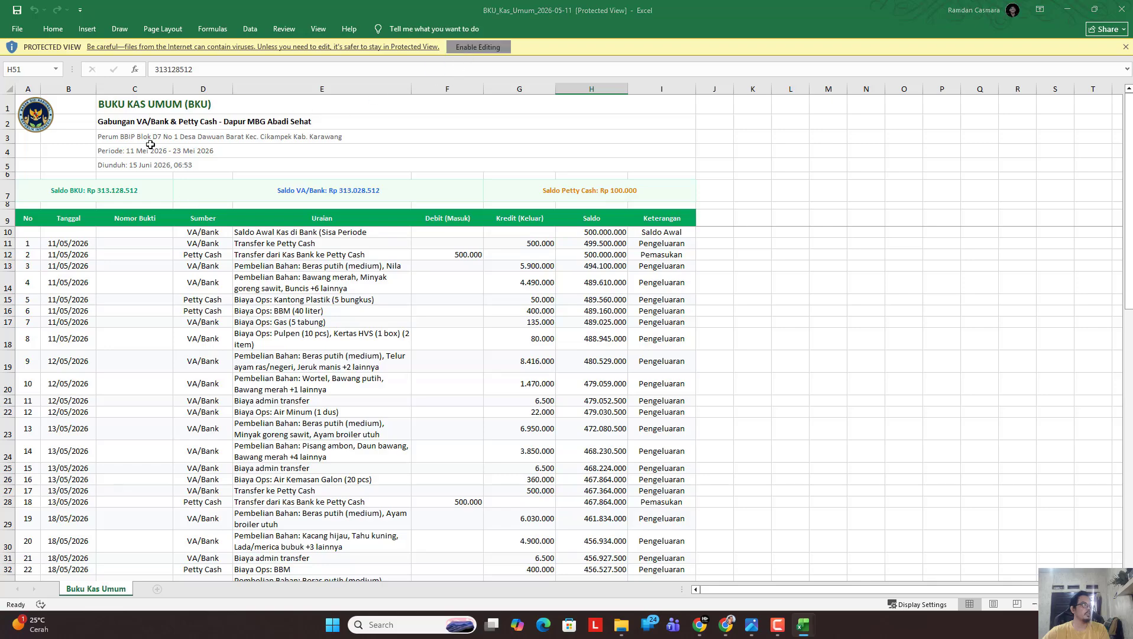
{"action": "left_click", "coordinate": [52, 174]}
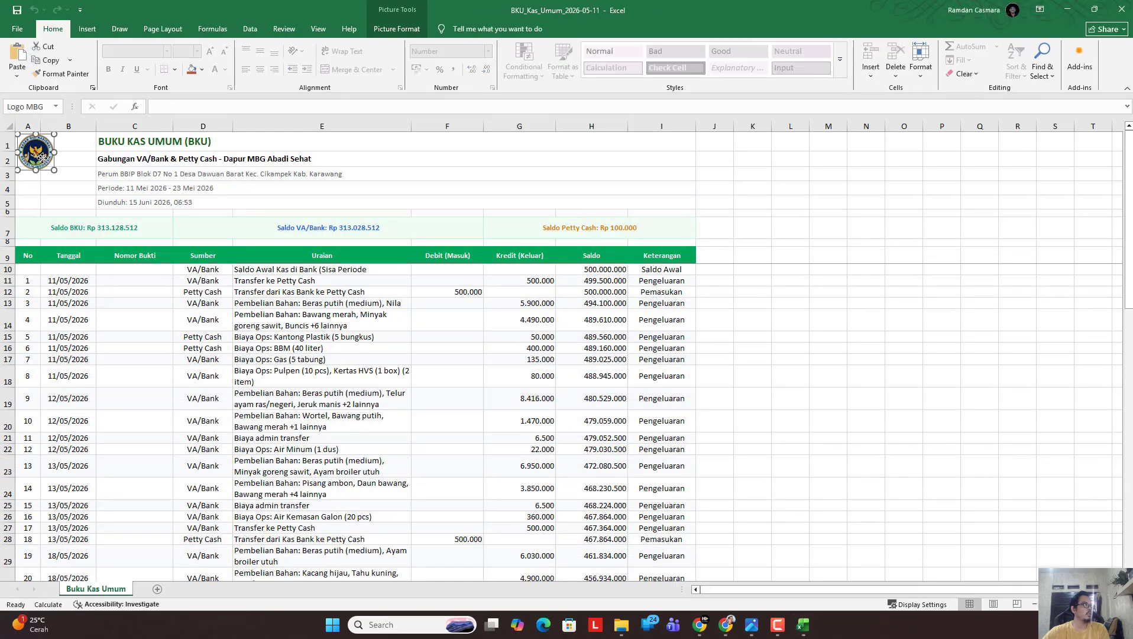
{"action": "left_click_drag", "start_coordinate": [55, 177], "coordinate": [57, 178]}
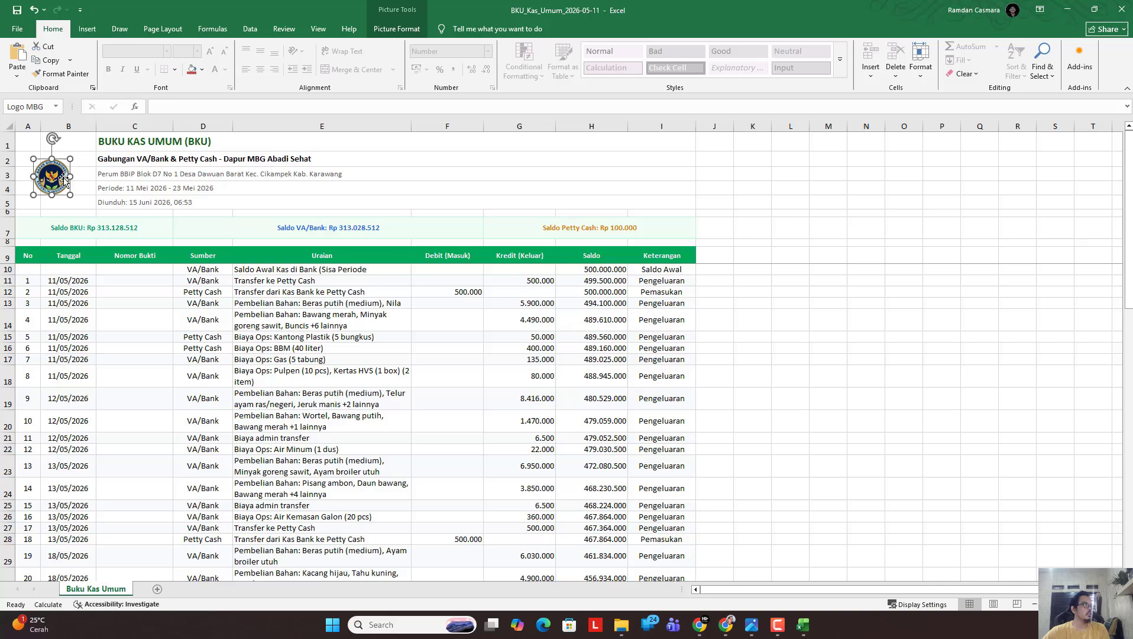
Delete the download timestamp in C5, check rows down to the TOTAL, and close the workbook.
{"action": "left_click", "coordinate": [123, 204]}
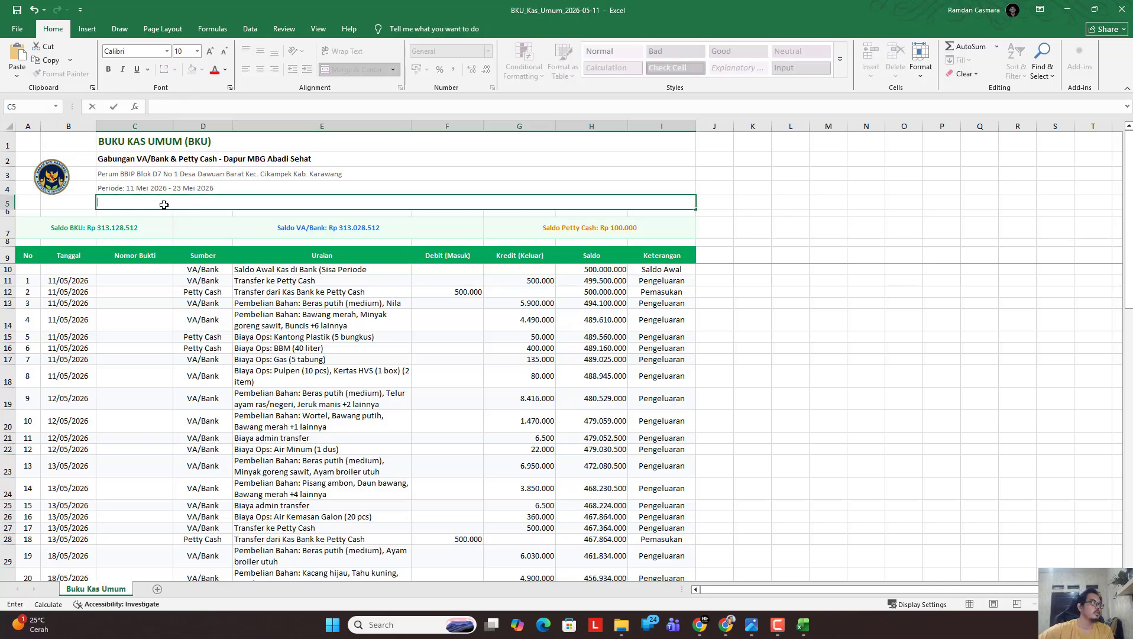
{"action": "key", "text": "Delete"}
{"action": "left_click", "coordinate": [790, 291]}
{"action": "scroll", "coordinate": [312, 467], "scroll_direction": "down", "scroll_amount": 3}
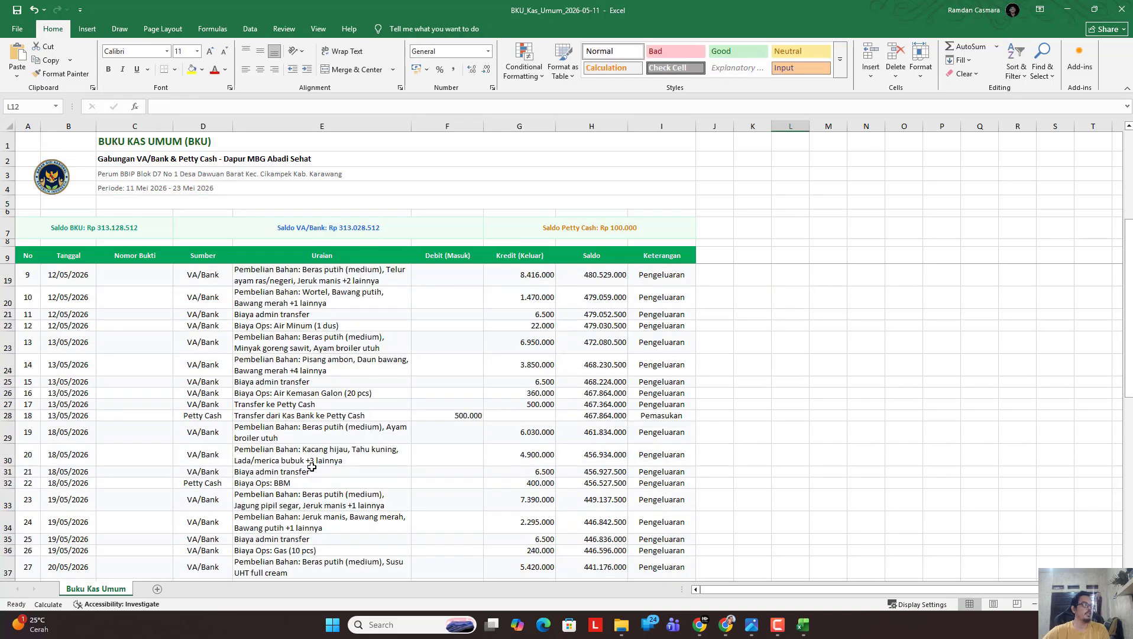
{"action": "scroll", "coordinate": [178, 414], "scroll_direction": "up", "scroll_amount": 1}
{"action": "scroll", "coordinate": [74, 353], "scroll_direction": "up", "scroll_amount": 2}
{"action": "scroll", "coordinate": [76, 337], "scroll_direction": "down", "scroll_amount": 4}
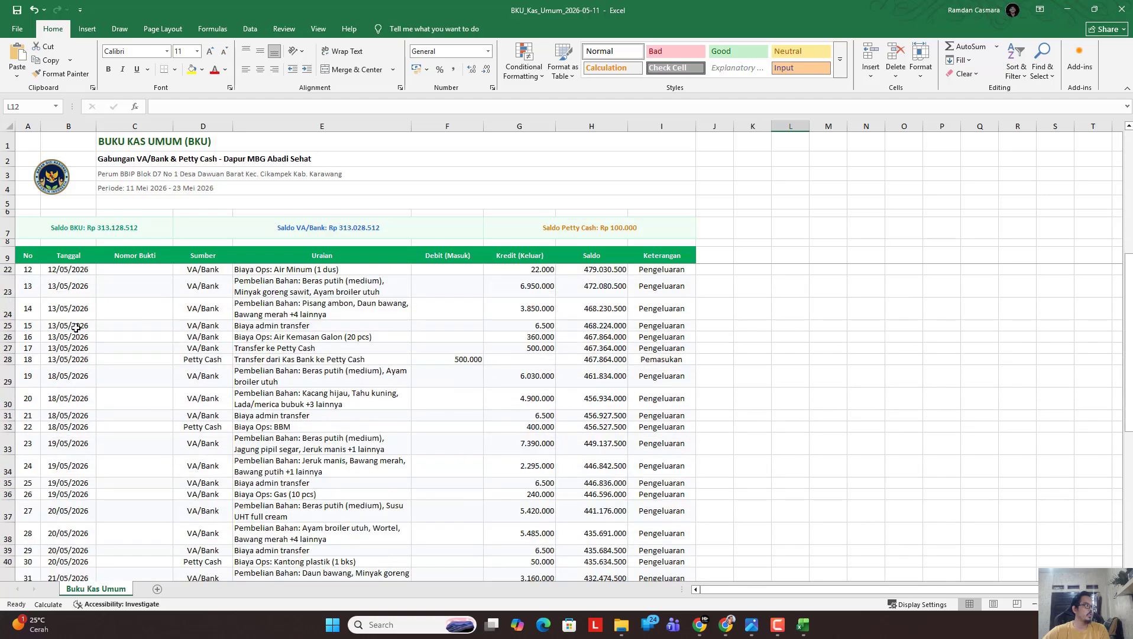
{"action": "scroll", "coordinate": [79, 295], "scroll_direction": "up", "scroll_amount": 4}
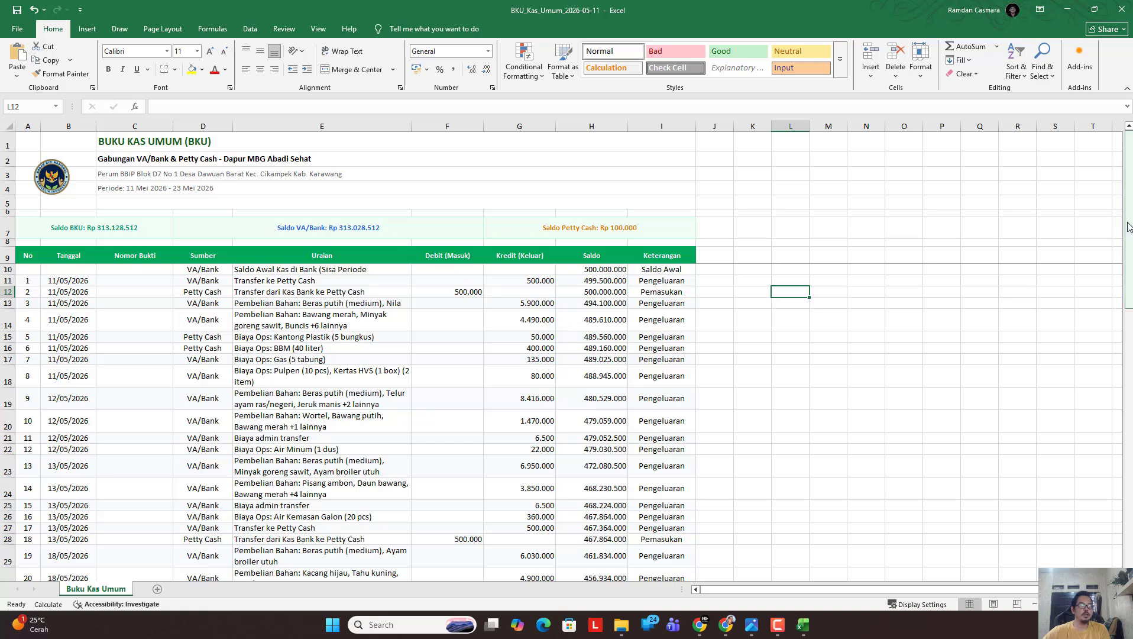
{"action": "left_click_drag", "start_coordinate": [1128, 231], "coordinate": [1129, 487]}
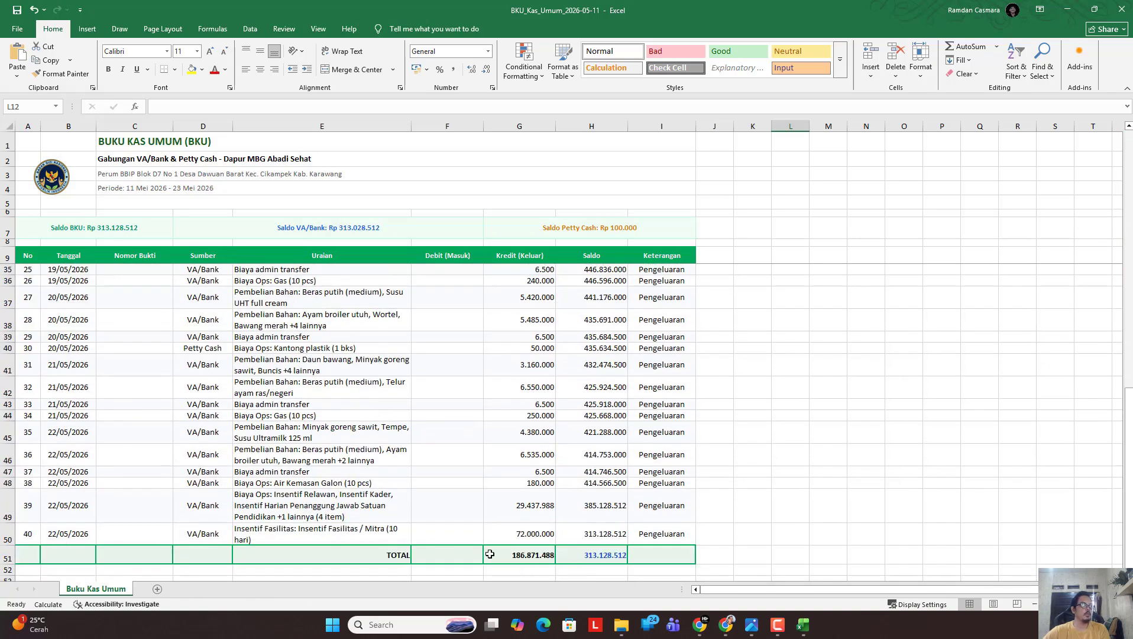
{"action": "left_click", "coordinate": [1122, 10]}
Discard the BKU workbook changes and go to the Buku Pembantu Bahan Pangan ledger.
{"action": "left_click", "coordinate": [610, 396]}
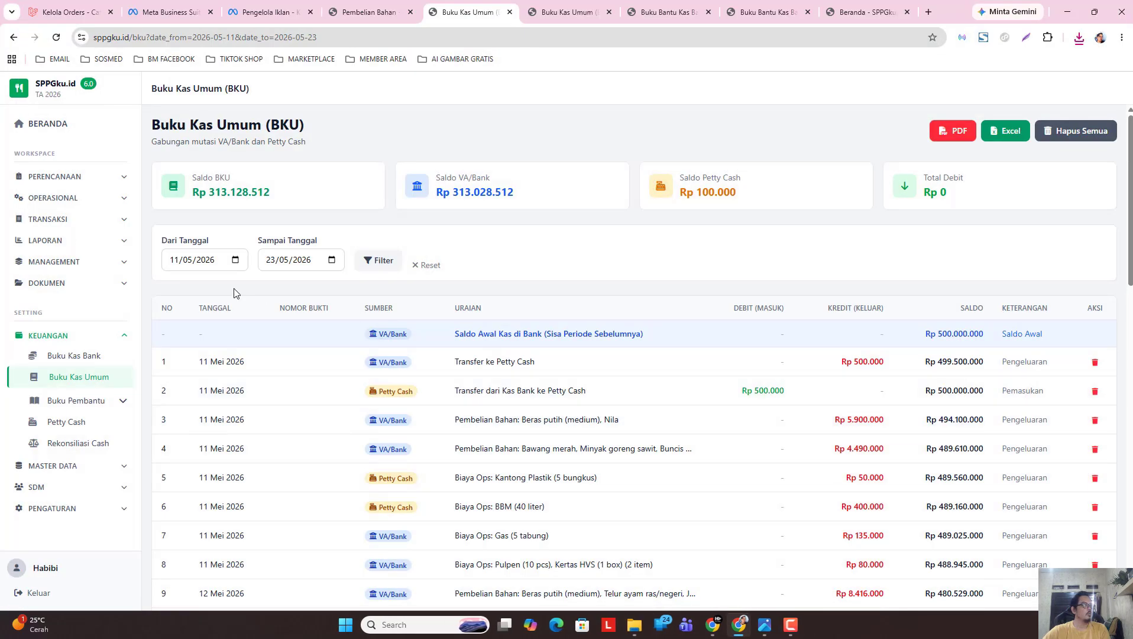
{"action": "left_click", "coordinate": [77, 401]}
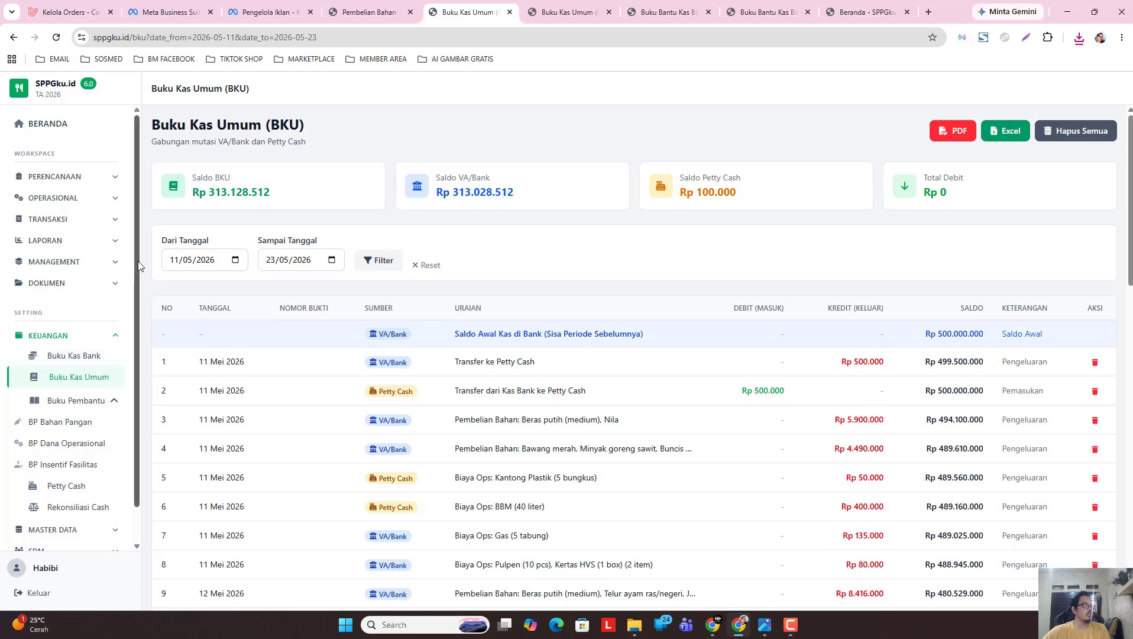
{"action": "scroll", "coordinate": [68, 395], "scroll_direction": "down", "scroll_amount": 1}
{"action": "left_click", "coordinate": [64, 385]}
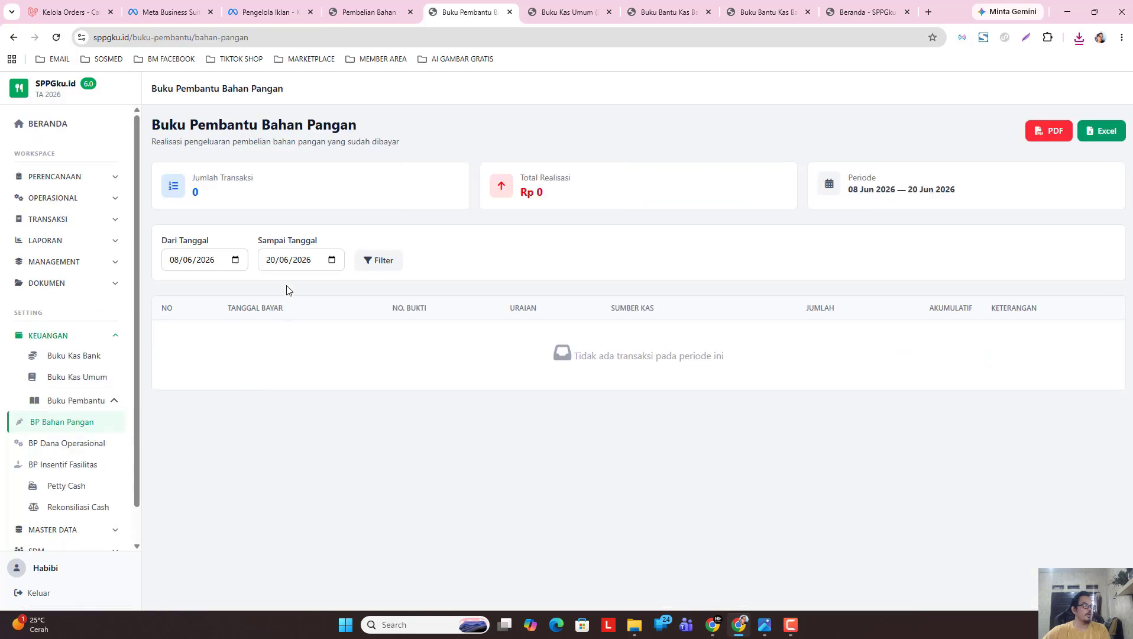
Filter the Bahan Pangan ledger to 11–23 May 2026.
{"action": "left_click", "coordinate": [235, 260]}
{"action": "left_click", "coordinate": [185, 284]}
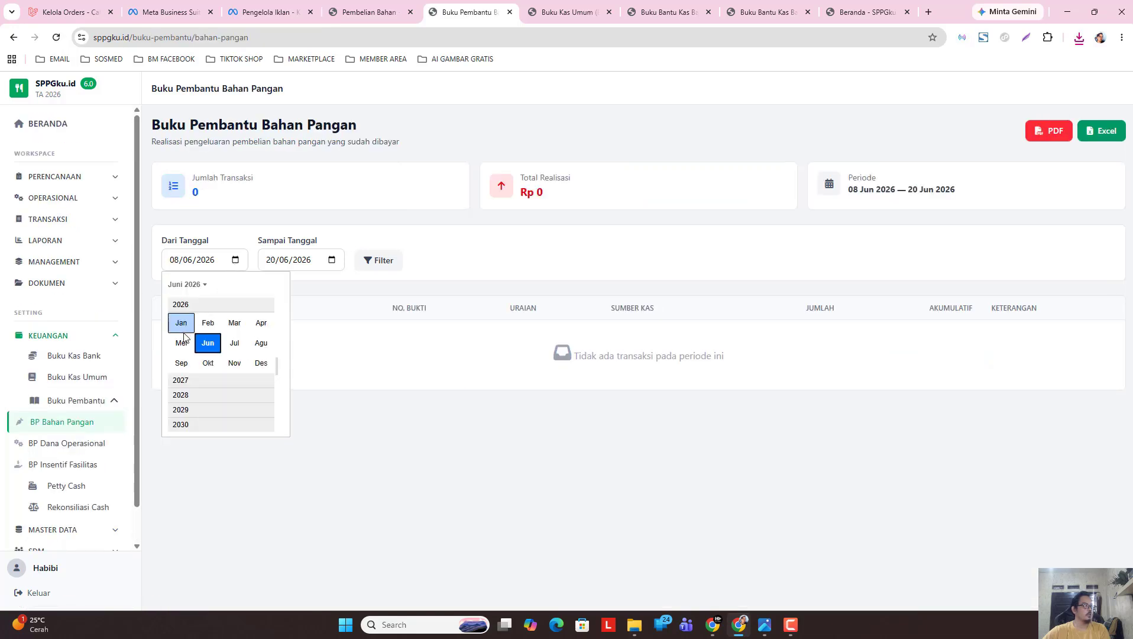
{"action": "left_click", "coordinate": [180, 341]}
{"action": "left_click", "coordinate": [193, 357]}
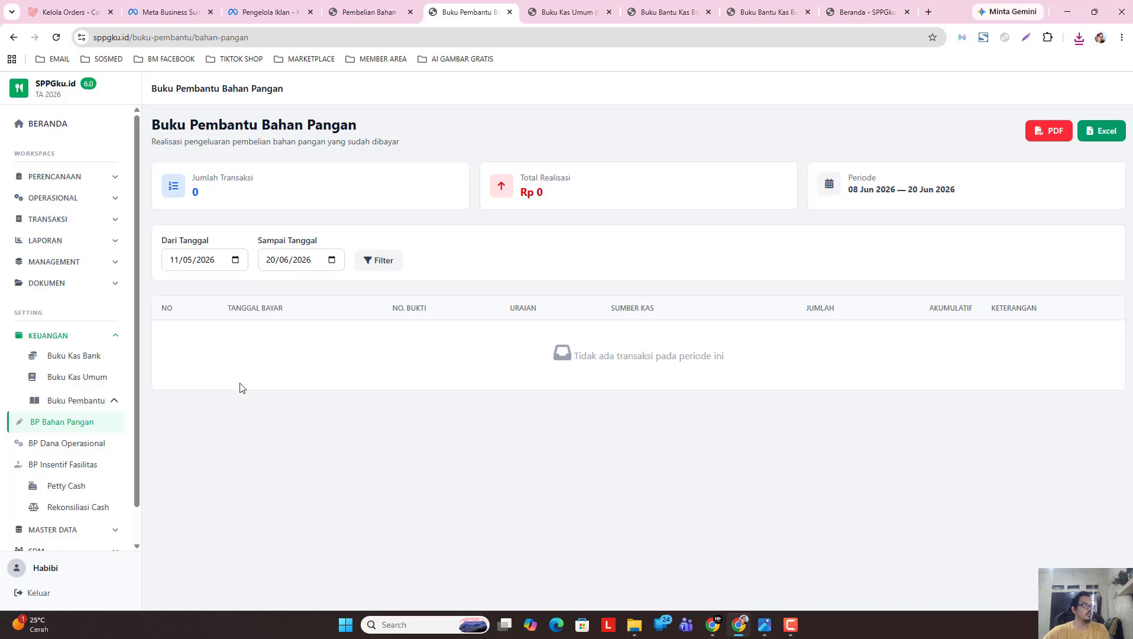
{"action": "left_click", "coordinate": [332, 260]}
{"action": "left_click", "coordinate": [282, 284]}
{"action": "left_click", "coordinate": [276, 341]}
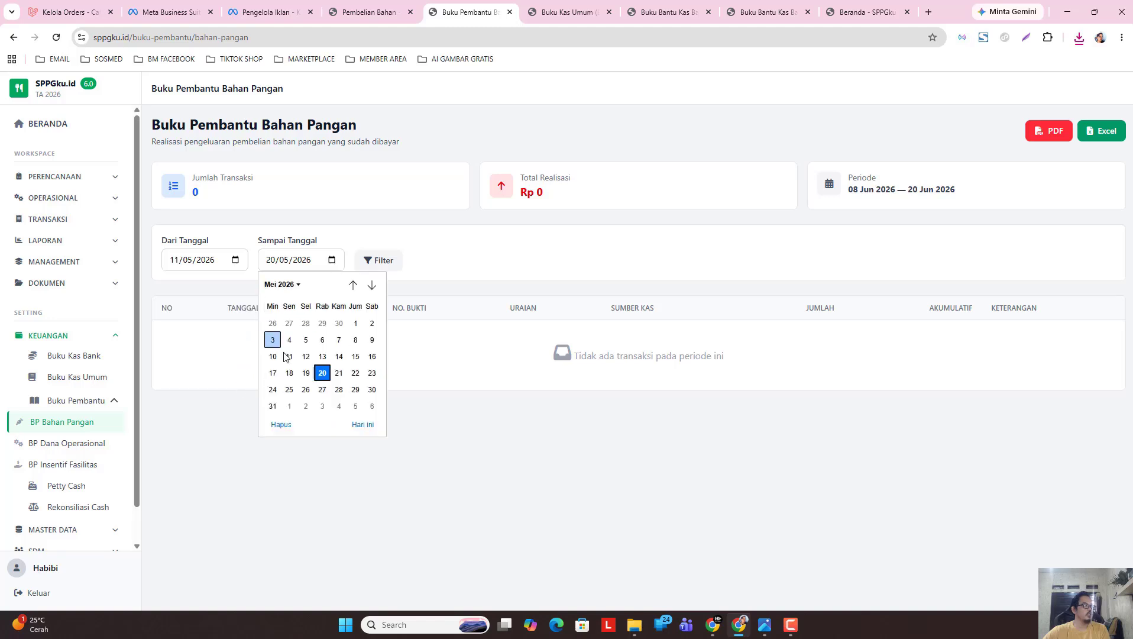
{"action": "left_click", "coordinate": [372, 374]}
{"action": "left_click", "coordinate": [379, 260]}
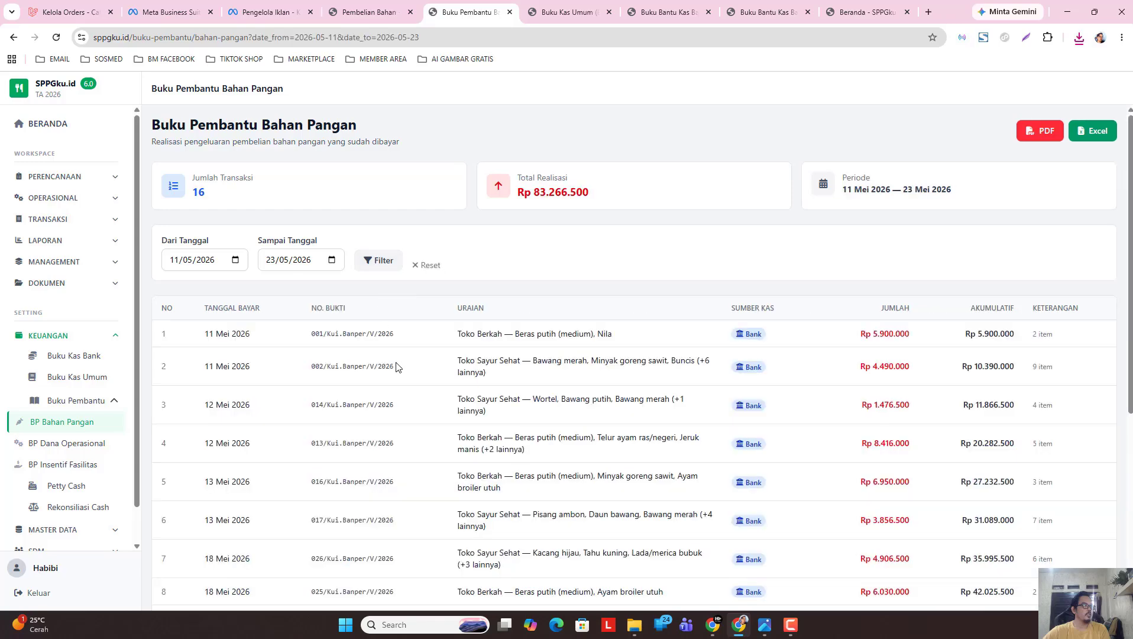
Download the Bahan Pangan ledger as Excel, enable editing and shift the logo into the header.
{"action": "left_click", "coordinate": [1092, 133]}
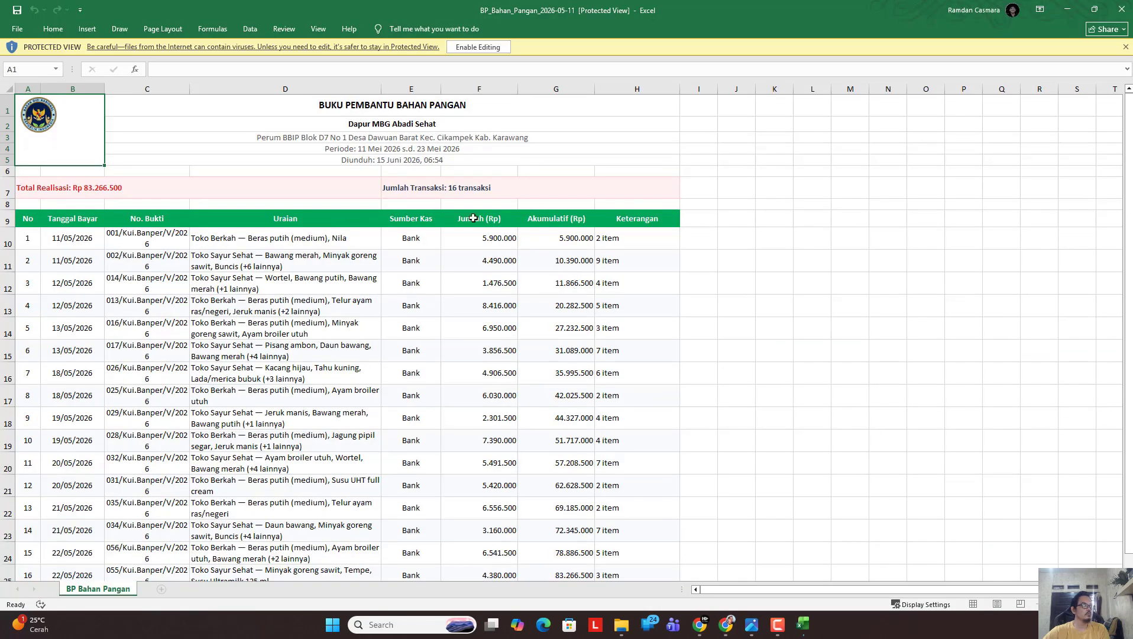
{"action": "left_click", "coordinate": [481, 48]}
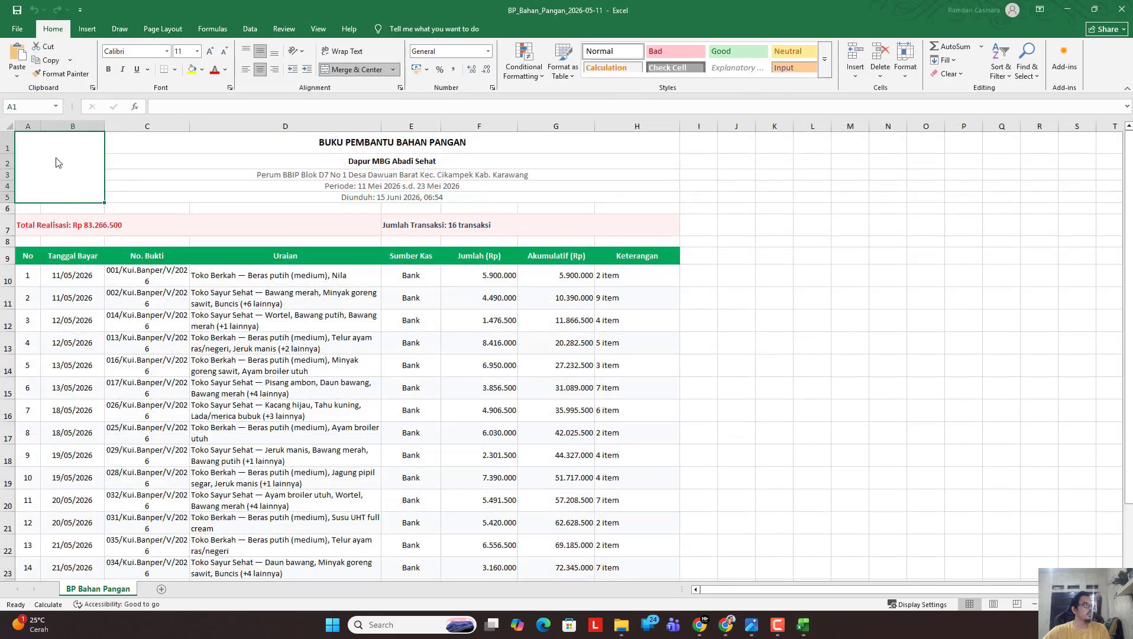
{"action": "left_click_drag", "start_coordinate": [50, 165], "coordinate": [74, 185]}
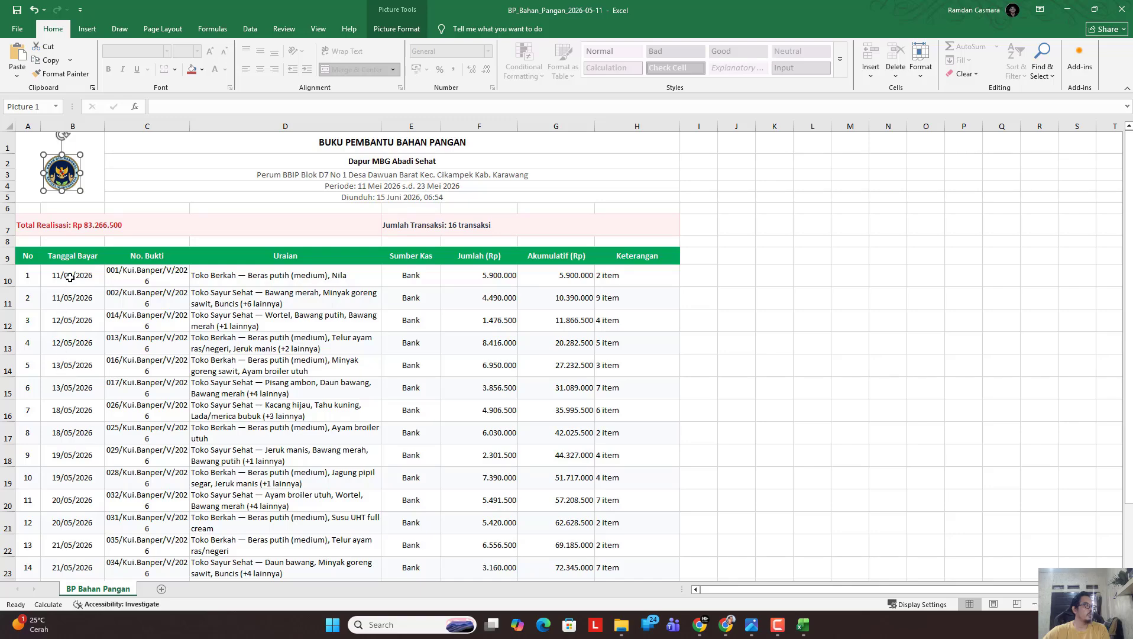
Review the sheet down to the 83.266.500 TOTAL REALISASI and close it without saving.
{"action": "scroll", "coordinate": [70, 277], "scroll_direction": "down", "scroll_amount": 5}
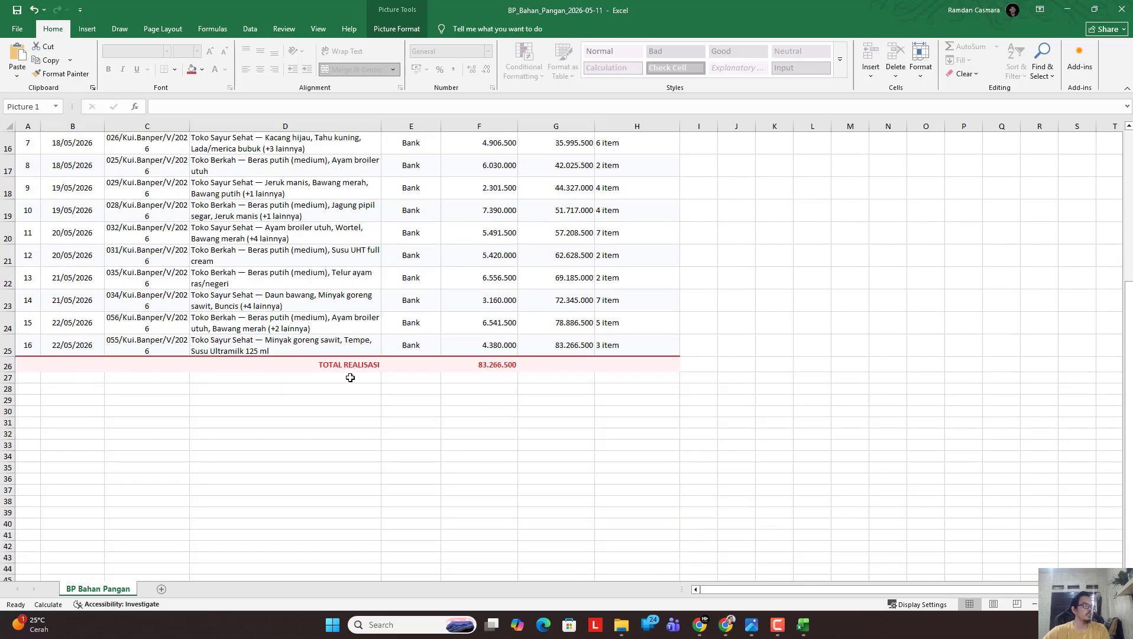
{"action": "scroll", "coordinate": [483, 373], "scroll_direction": "up", "scroll_amount": 5}
{"action": "scroll", "coordinate": [527, 335], "scroll_direction": "down", "scroll_amount": 1}
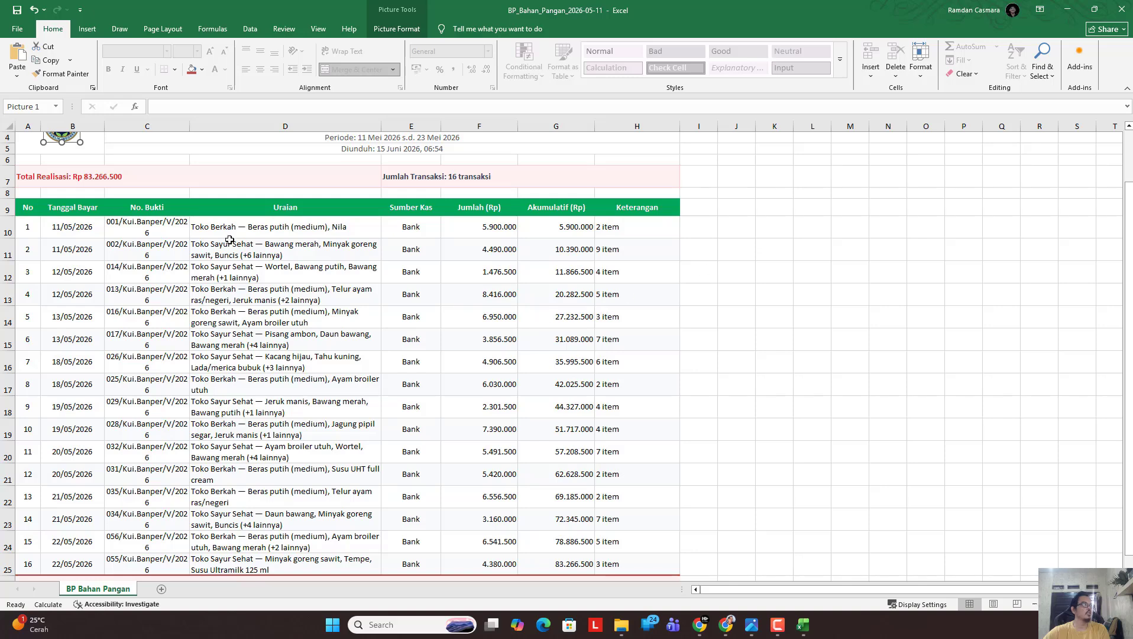
{"action": "scroll", "coordinate": [230, 239], "scroll_direction": "up", "scroll_amount": 1}
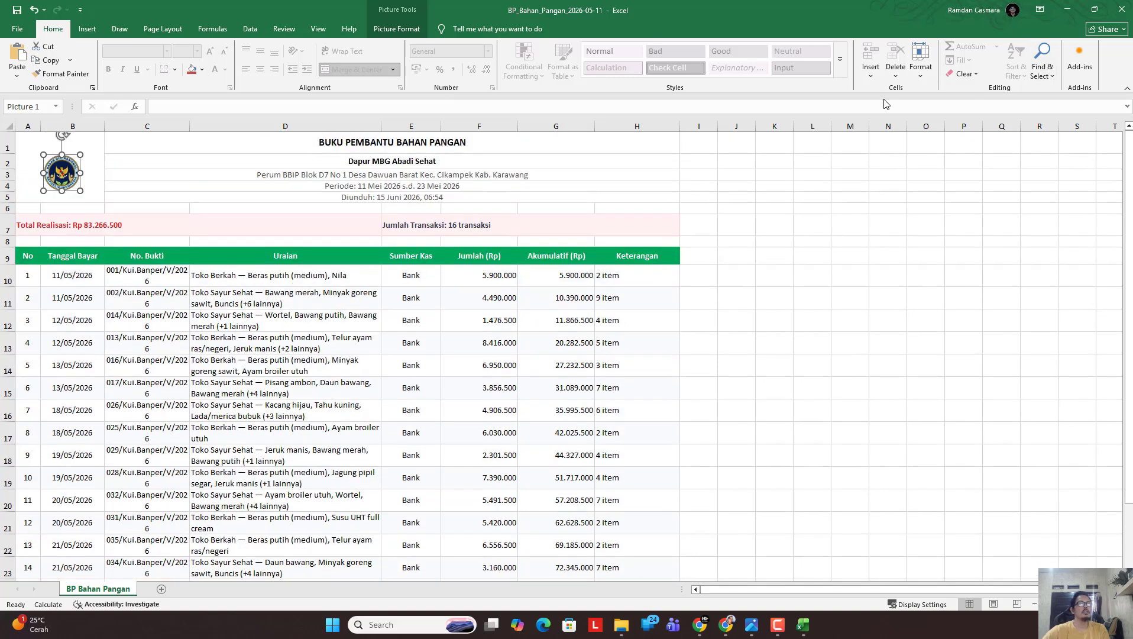
{"action": "left_click", "coordinate": [1121, 10]}
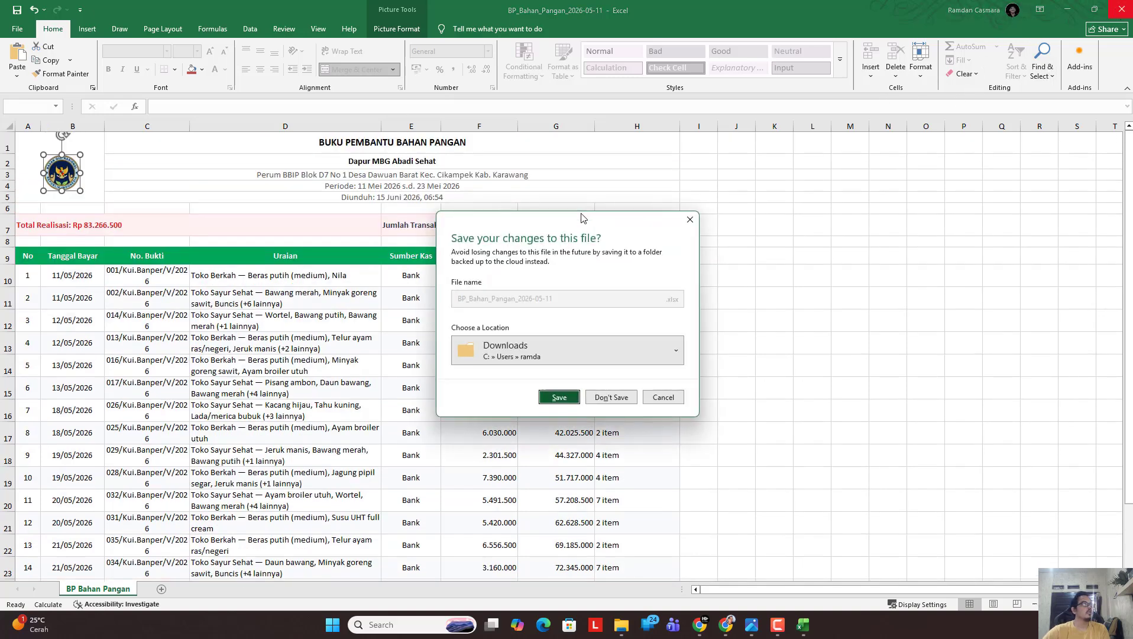
{"action": "left_click", "coordinate": [622, 402]}
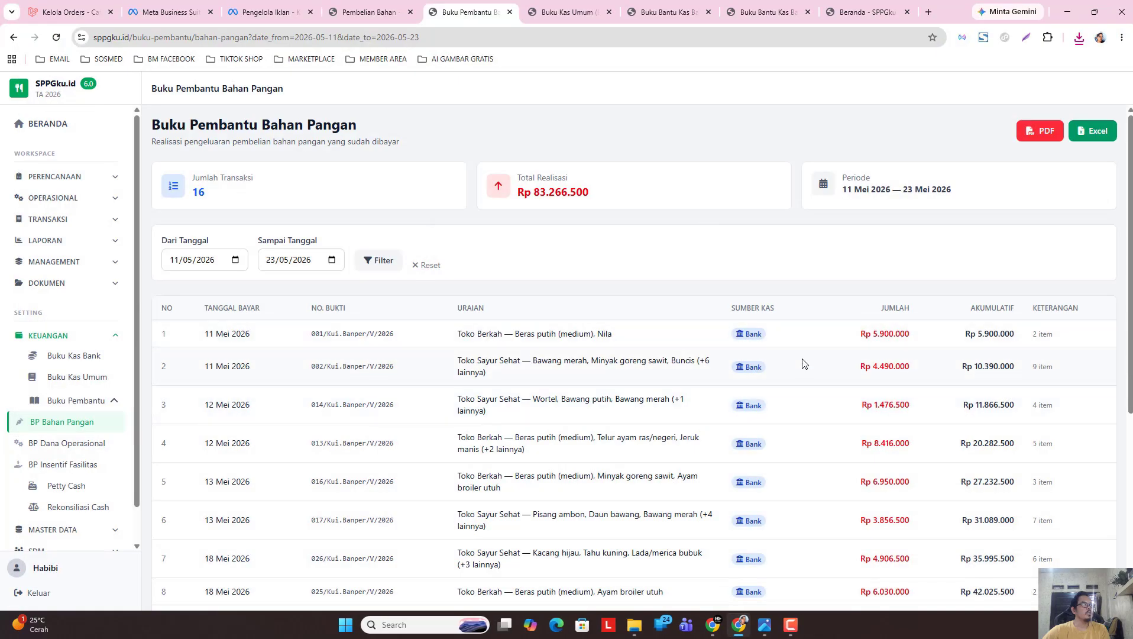
Open the Dana Operasional ledger and filter it to 11–23 May 2026.
{"action": "left_click", "coordinate": [71, 451]}
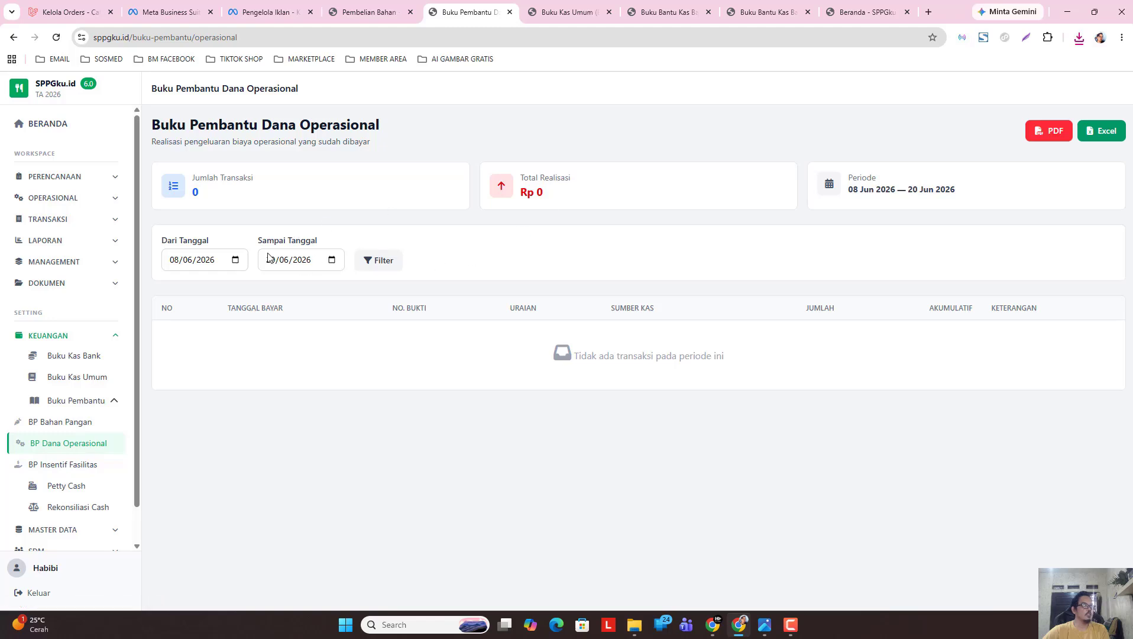
{"action": "left_click", "coordinate": [235, 260]}
{"action": "left_click", "coordinate": [183, 284]}
{"action": "left_click", "coordinate": [190, 338]}
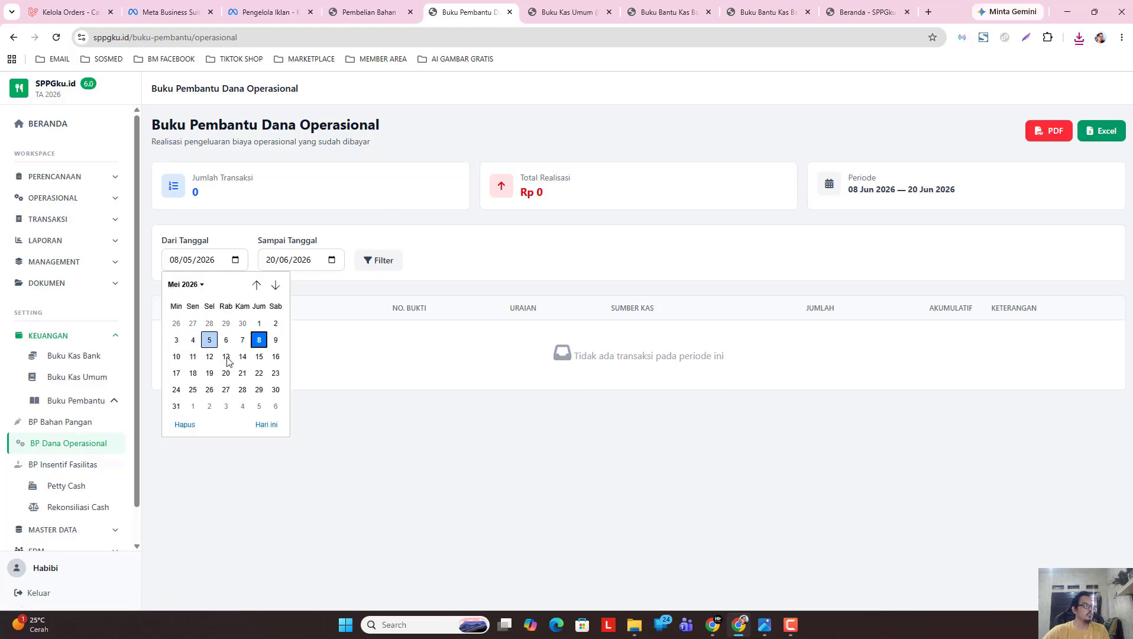
{"action": "left_click", "coordinate": [194, 357]}
{"action": "left_click", "coordinate": [331, 260]}
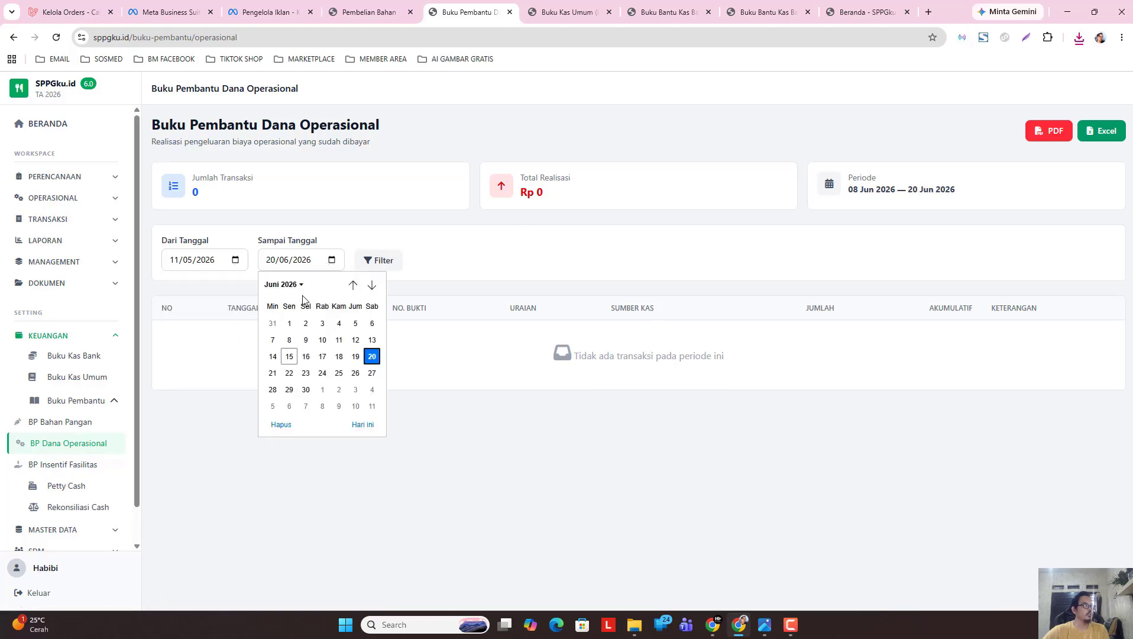
{"action": "left_click", "coordinate": [283, 285]}
{"action": "left_click", "coordinate": [276, 346]}
{"action": "left_click", "coordinate": [371, 372]}
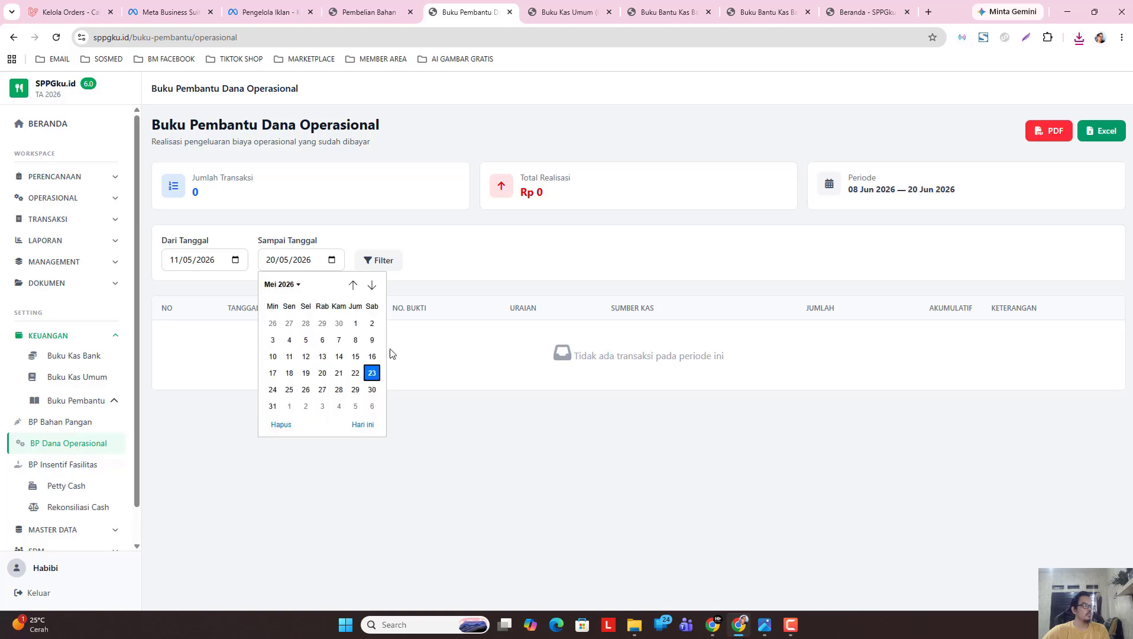
{"action": "left_click", "coordinate": [382, 262]}
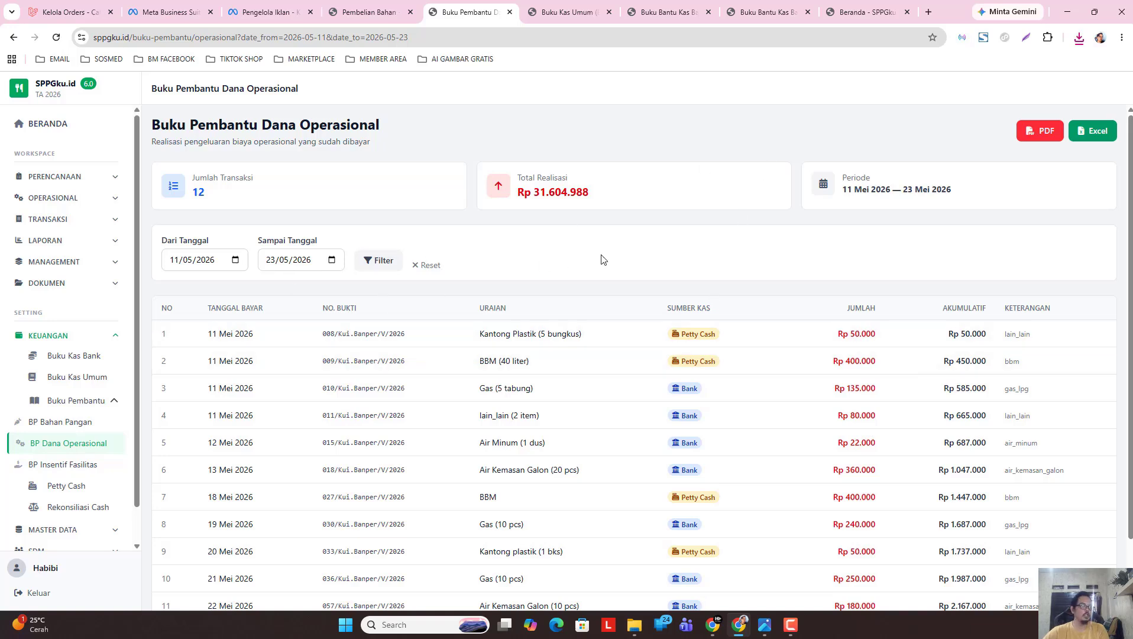
Export the Dana Operasional ledger as a PDF with signature date 22 May 2026.
{"action": "left_click", "coordinate": [1040, 134]}
{"action": "left_click", "coordinate": [653, 359]}
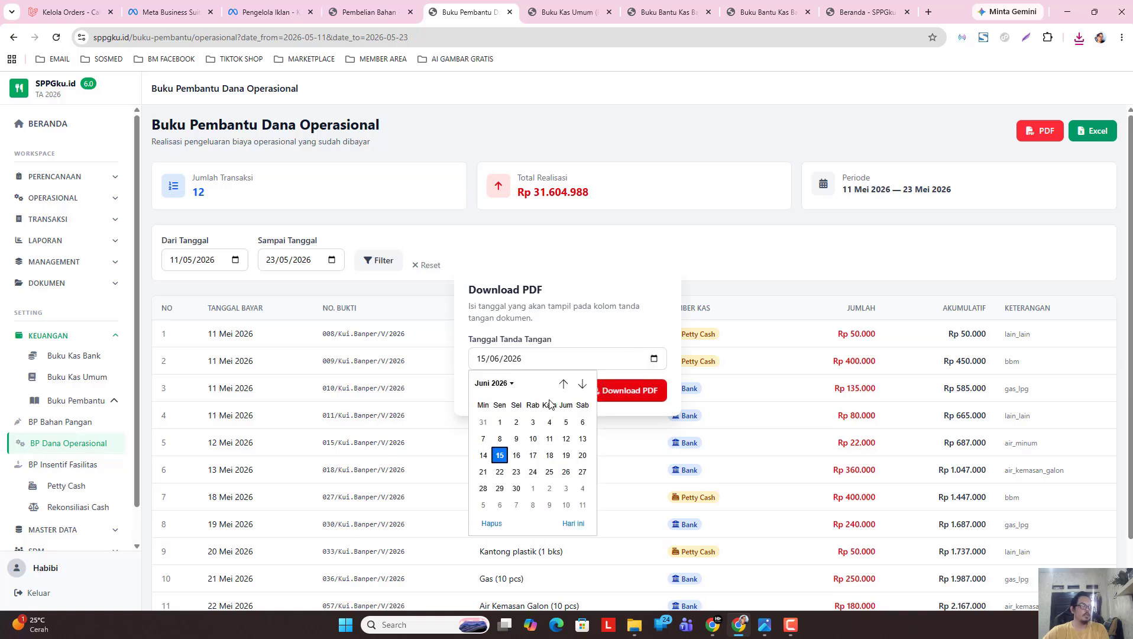
{"action": "left_click", "coordinate": [499, 389]}
{"action": "left_click", "coordinate": [489, 440]}
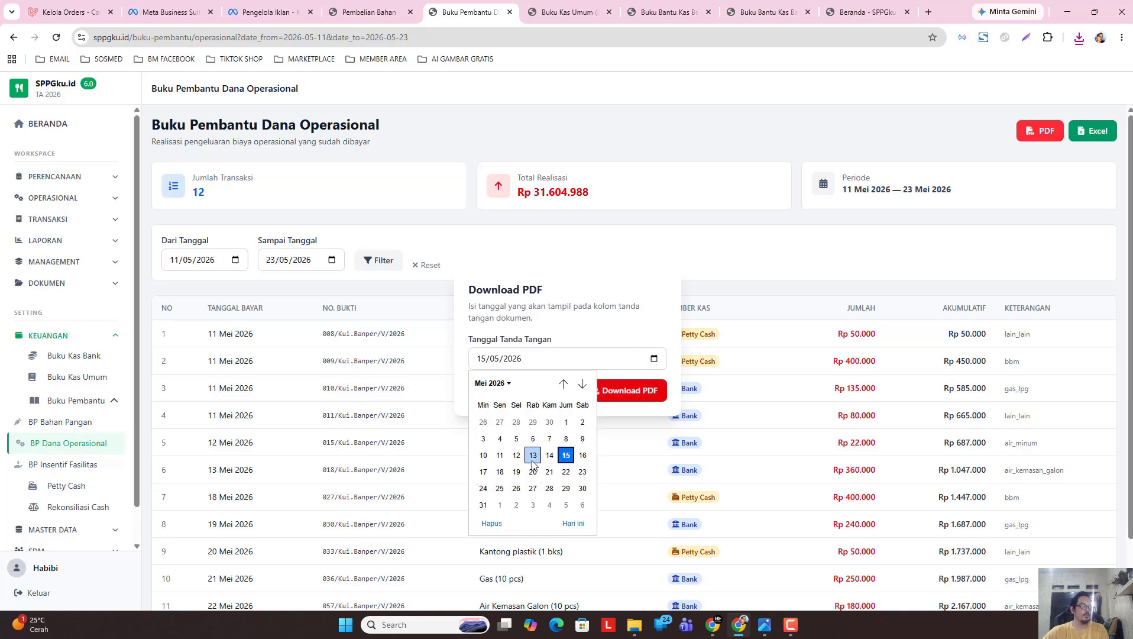
{"action": "left_click", "coordinate": [566, 471]}
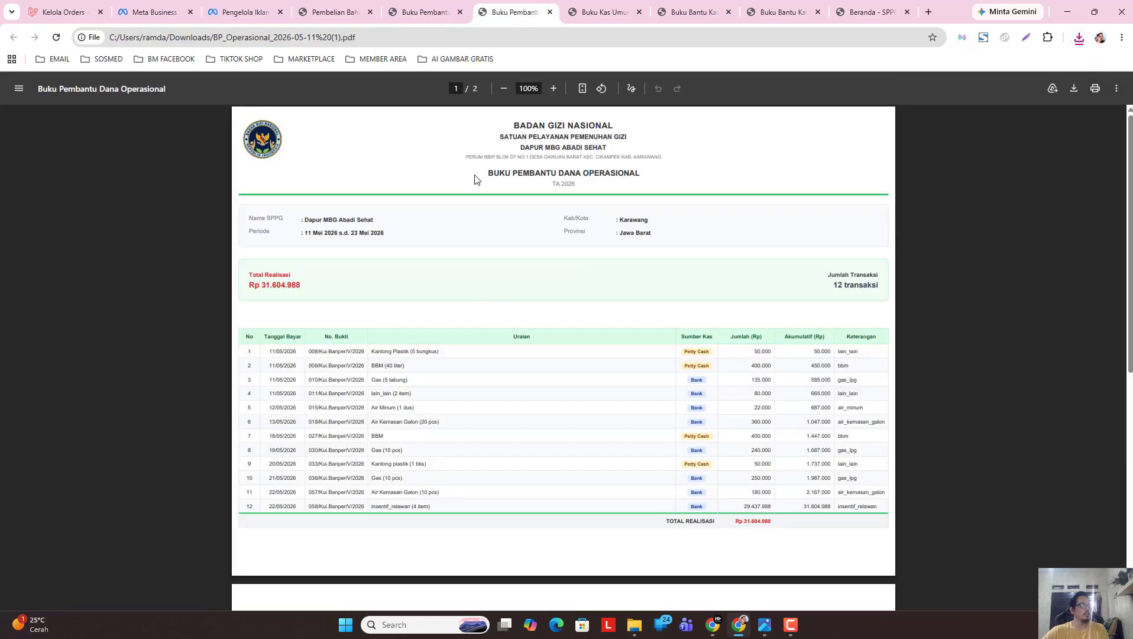
Review the 2-page PDF, then close it and the download dialog.
{"action": "scroll", "coordinate": [670, 329], "scroll_direction": "down", "scroll_amount": 4}
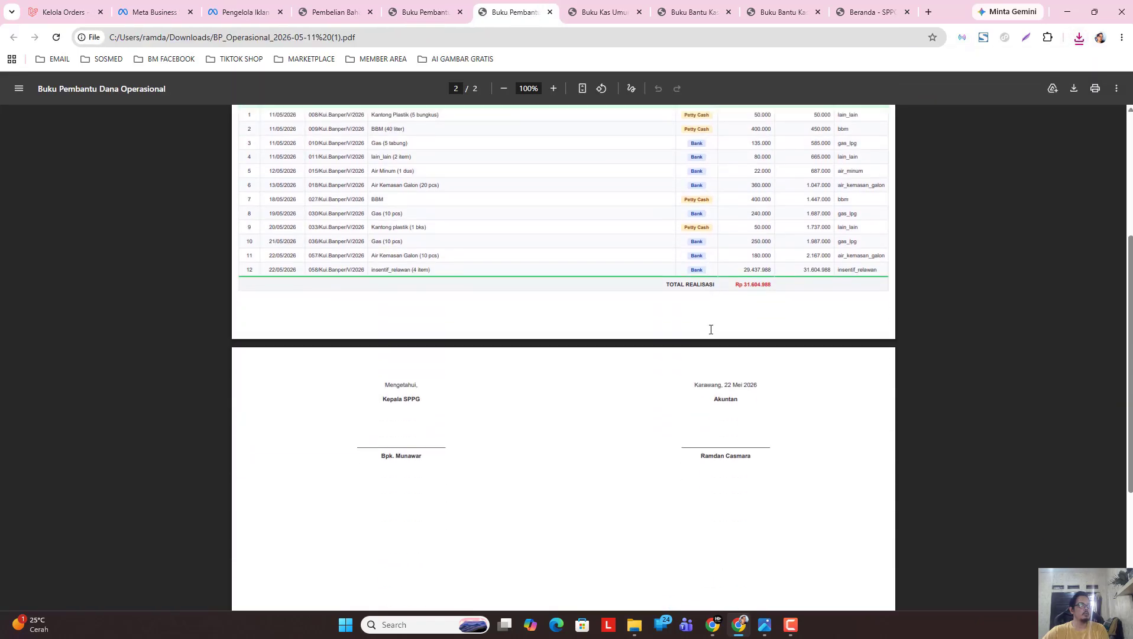
{"action": "scroll", "coordinate": [627, 368], "scroll_direction": "up", "scroll_amount": 1}
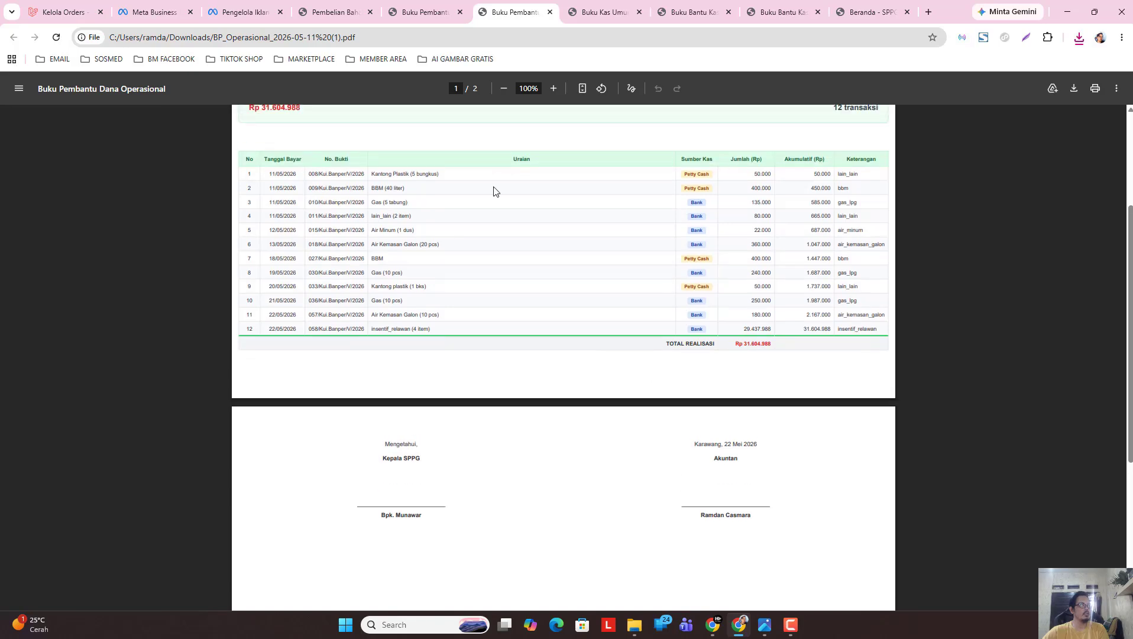
{"action": "left_click", "coordinate": [549, 12]}
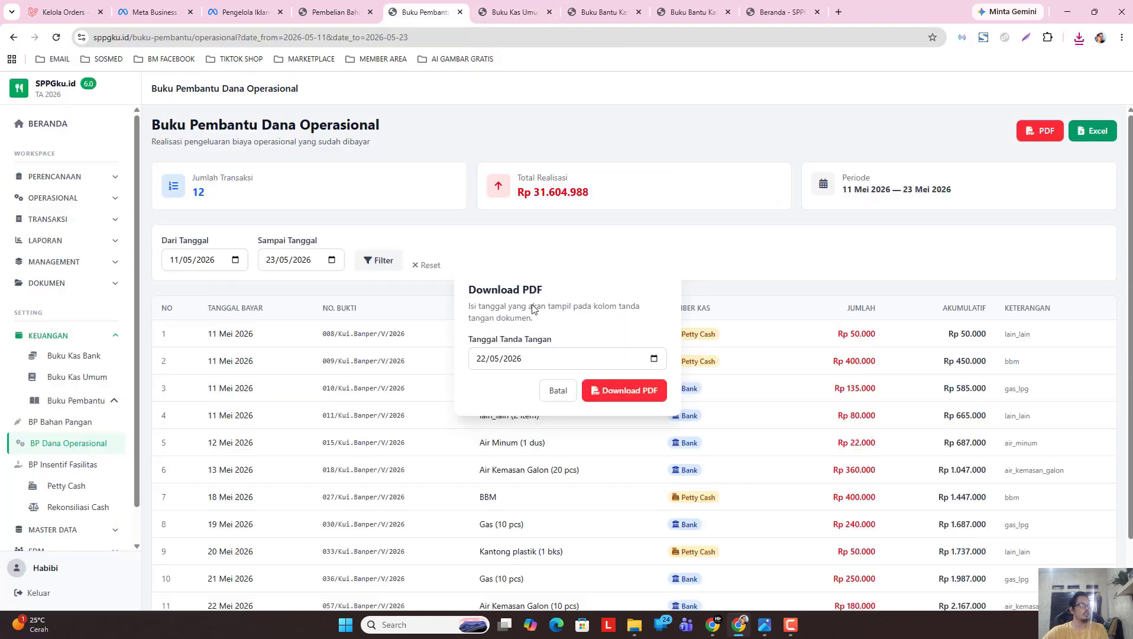
{"action": "left_click", "coordinate": [558, 390]}
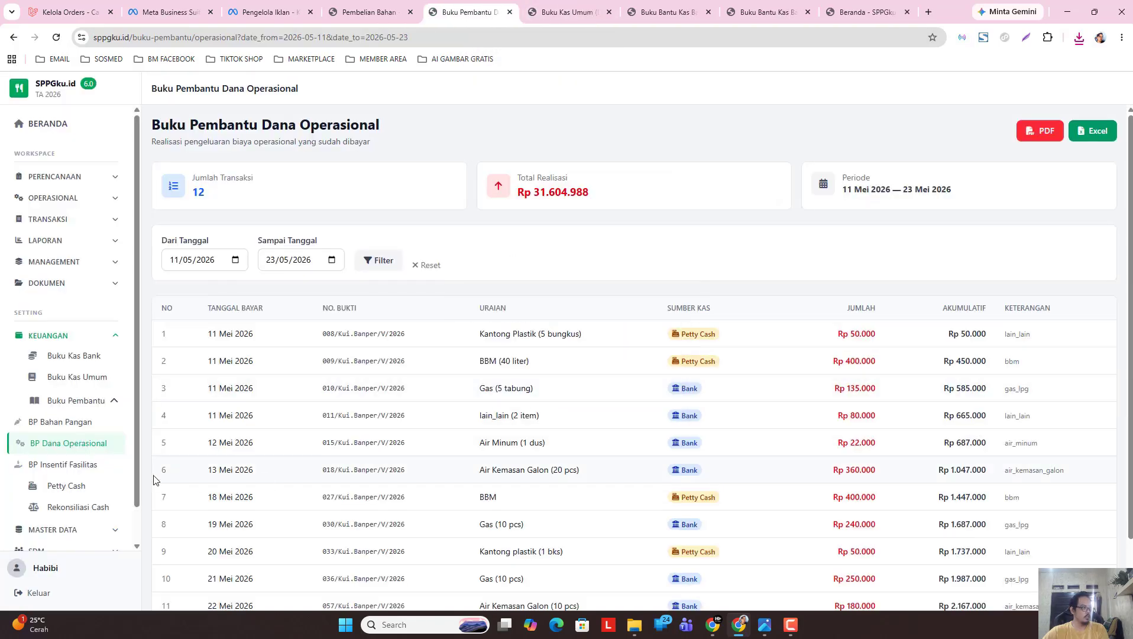
Show the Insentif Fasilitas ledger for 11/05/2026–23/05/2026 and check its 10 transactions.
{"action": "left_click", "coordinate": [93, 467]}
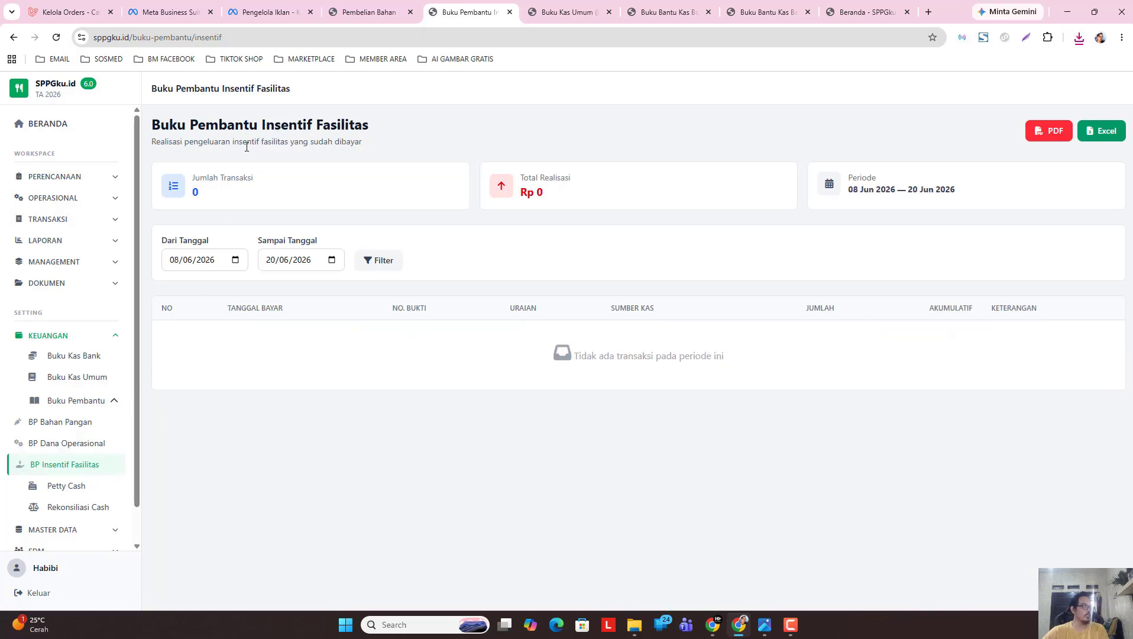
{"action": "left_click", "coordinate": [236, 261]}
{"action": "left_click", "coordinate": [185, 284]}
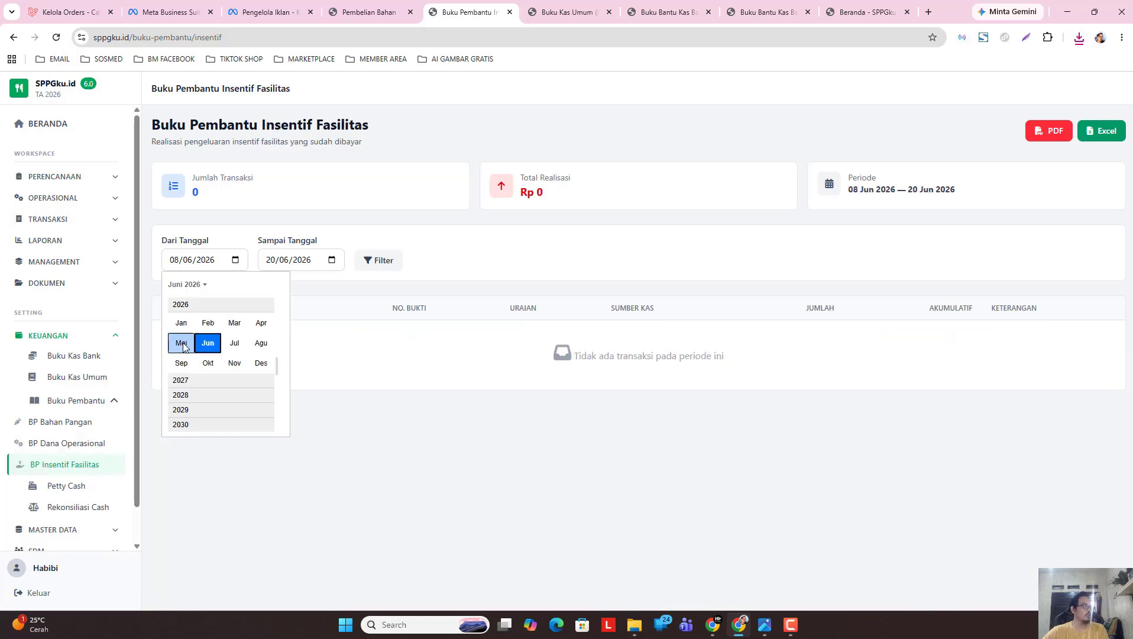
{"action": "left_click", "coordinate": [180, 339]}
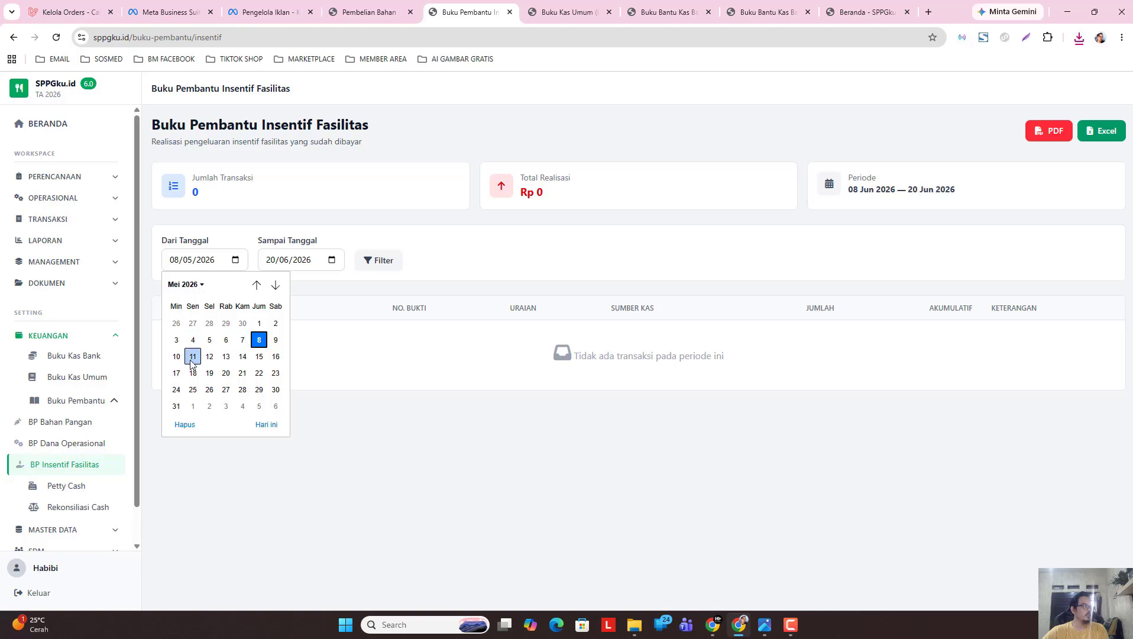
{"action": "left_click", "coordinate": [192, 357]}
{"action": "left_click", "coordinate": [330, 261]}
{"action": "left_click", "coordinate": [282, 283]}
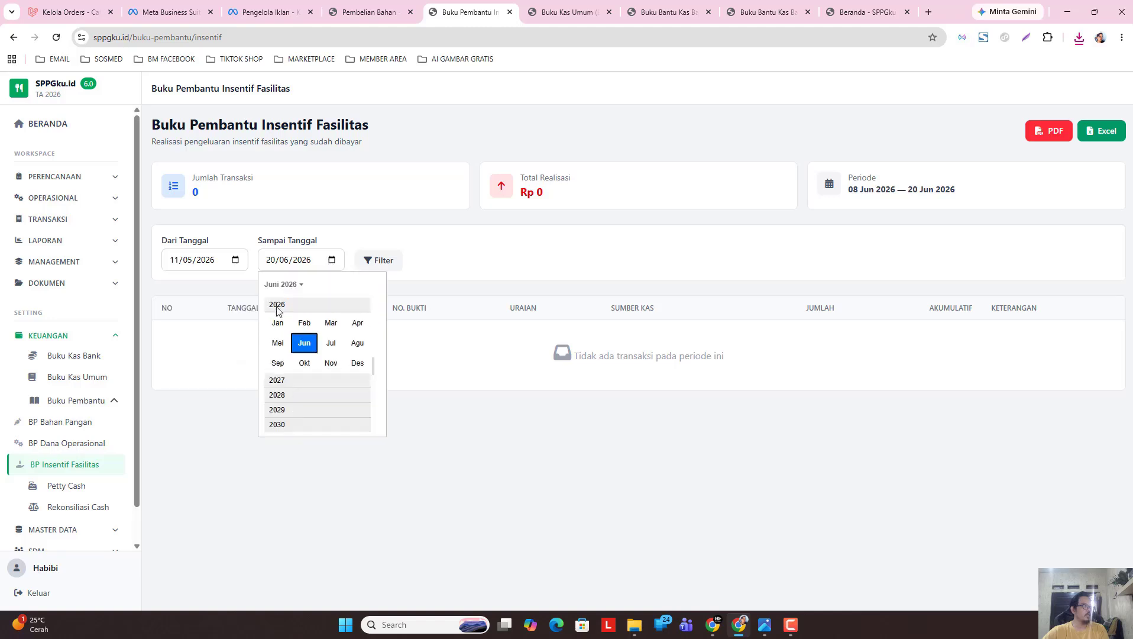
{"action": "left_click", "coordinate": [278, 343]}
{"action": "left_click", "coordinate": [371, 372]}
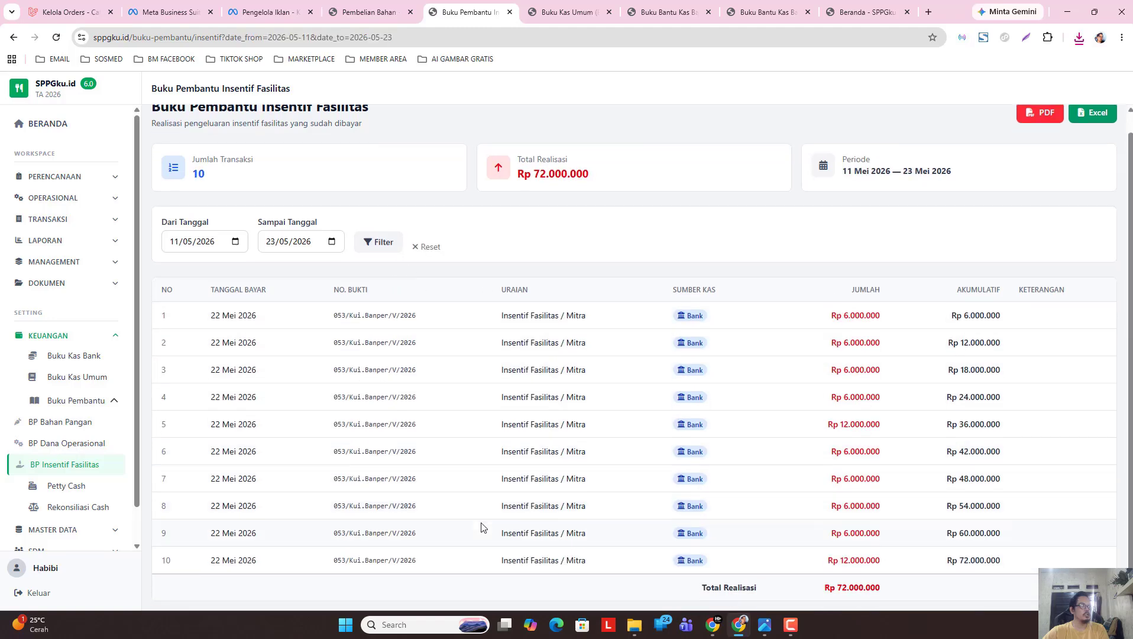
{"action": "scroll", "coordinate": [789, 567], "scroll_direction": "down", "scroll_amount": 1}
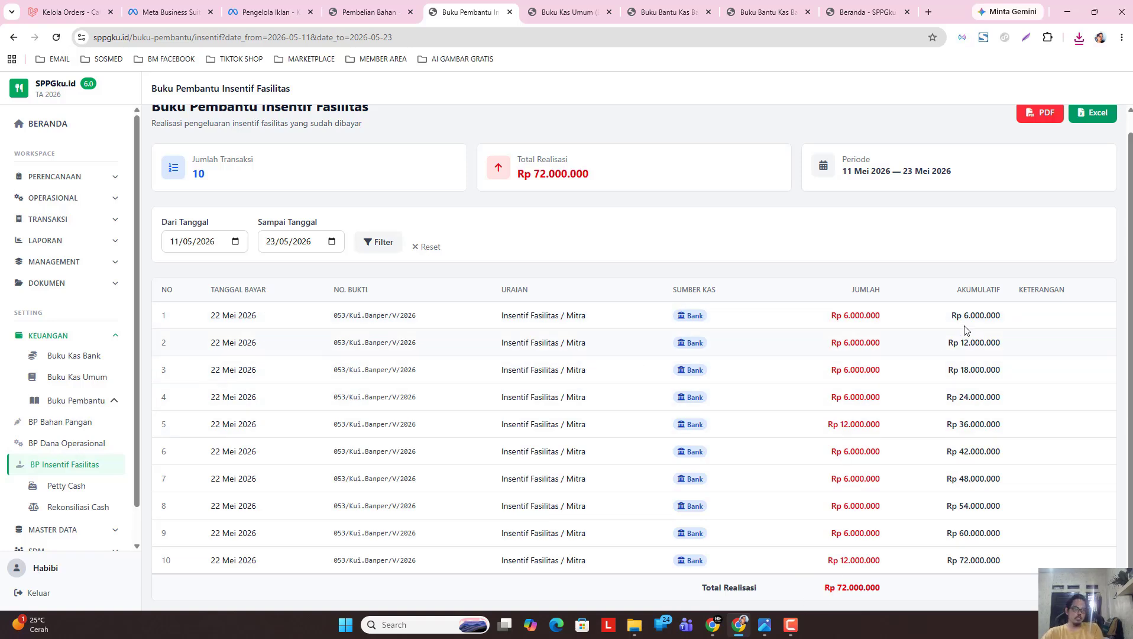
{"action": "scroll", "coordinate": [779, 392], "scroll_direction": "up", "scroll_amount": 1}
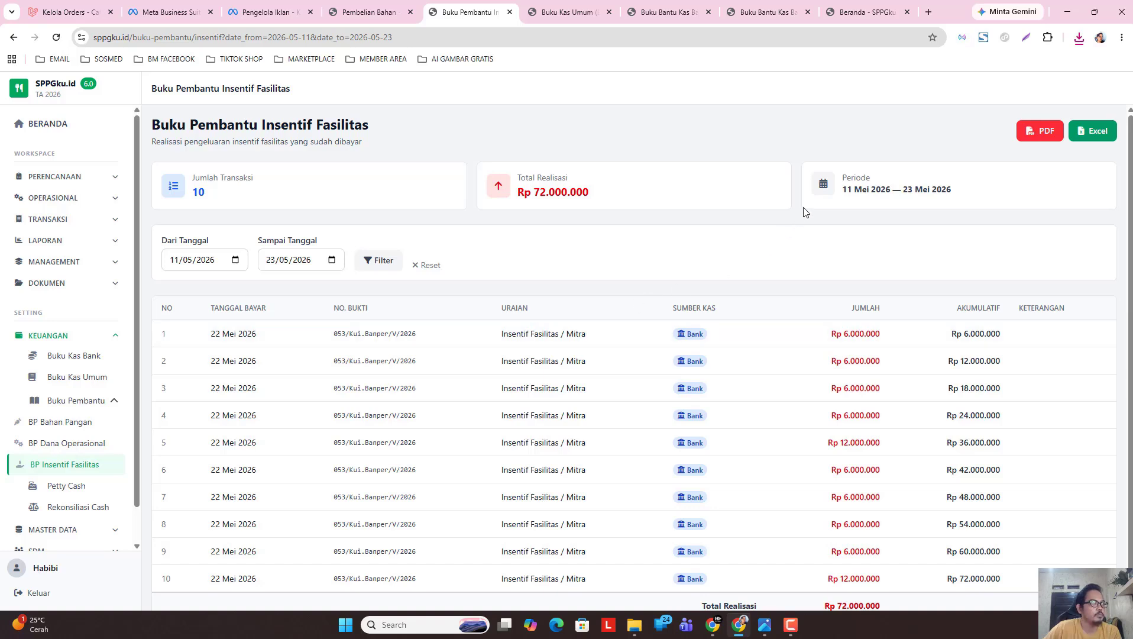
Download the Insentif Fasilitas ledger as a PDF signed 22 May 2026.
{"action": "left_click", "coordinate": [1042, 139]}
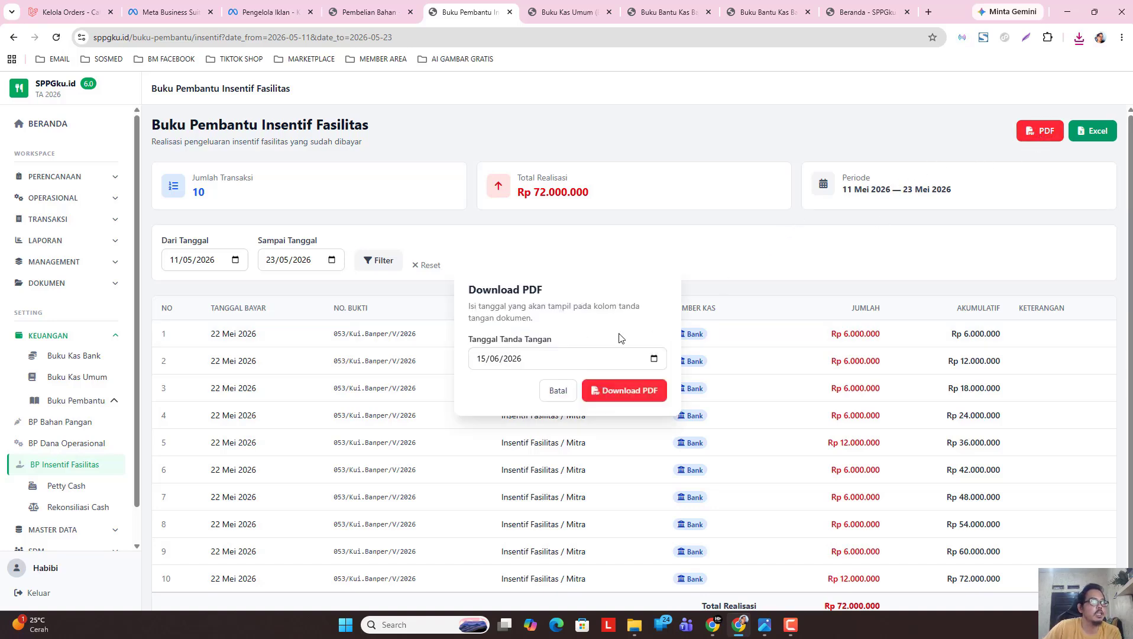
{"action": "left_click", "coordinate": [654, 359]}
{"action": "left_click", "coordinate": [493, 383]}
{"action": "left_click", "coordinate": [488, 441]}
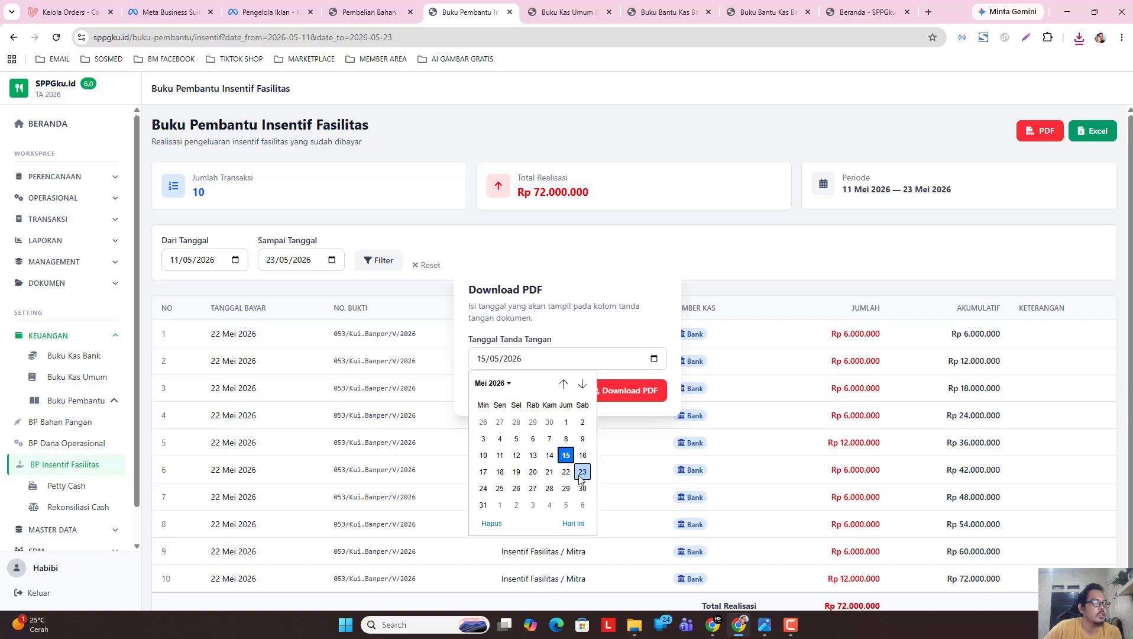
{"action": "left_click", "coordinate": [582, 471]}
{"action": "left_click", "coordinate": [653, 358]}
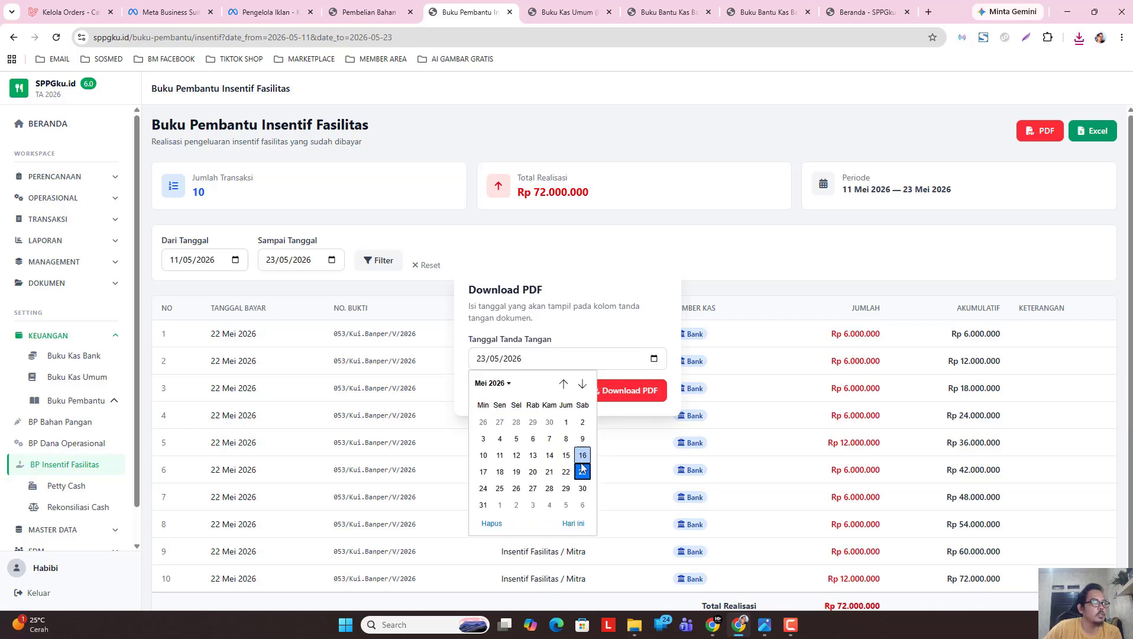
{"action": "left_click", "coordinate": [565, 472]}
{"action": "left_click", "coordinate": [622, 392]}
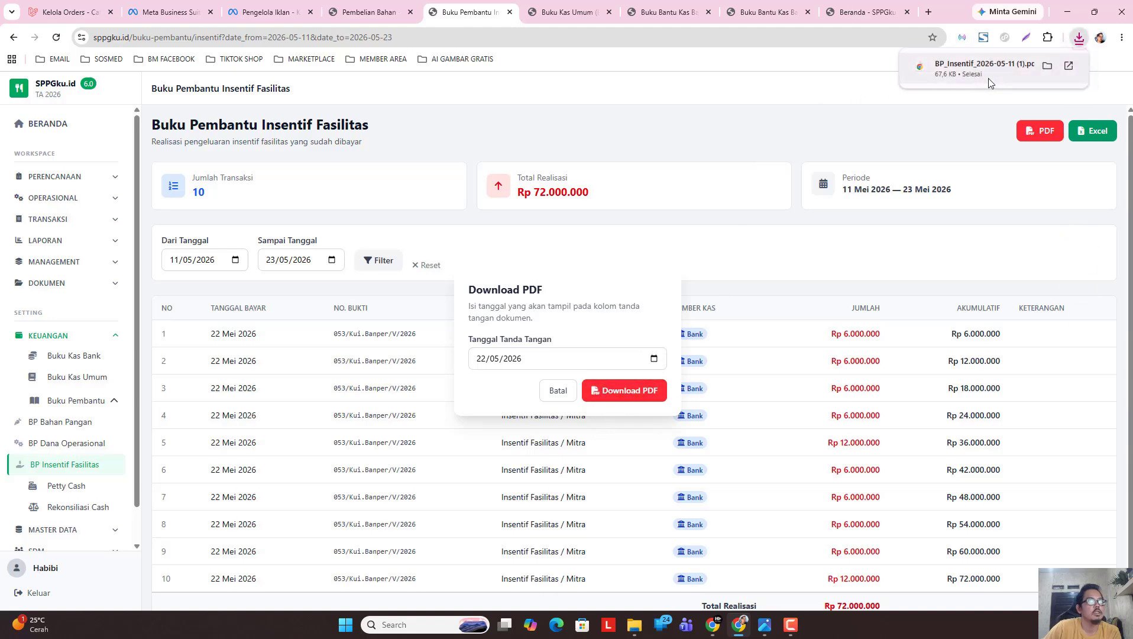
Check the downloaded BP_Insentif PDF, close it and the export dialog, then go to Petty Cash.
{"action": "left_click", "coordinate": [988, 76]}
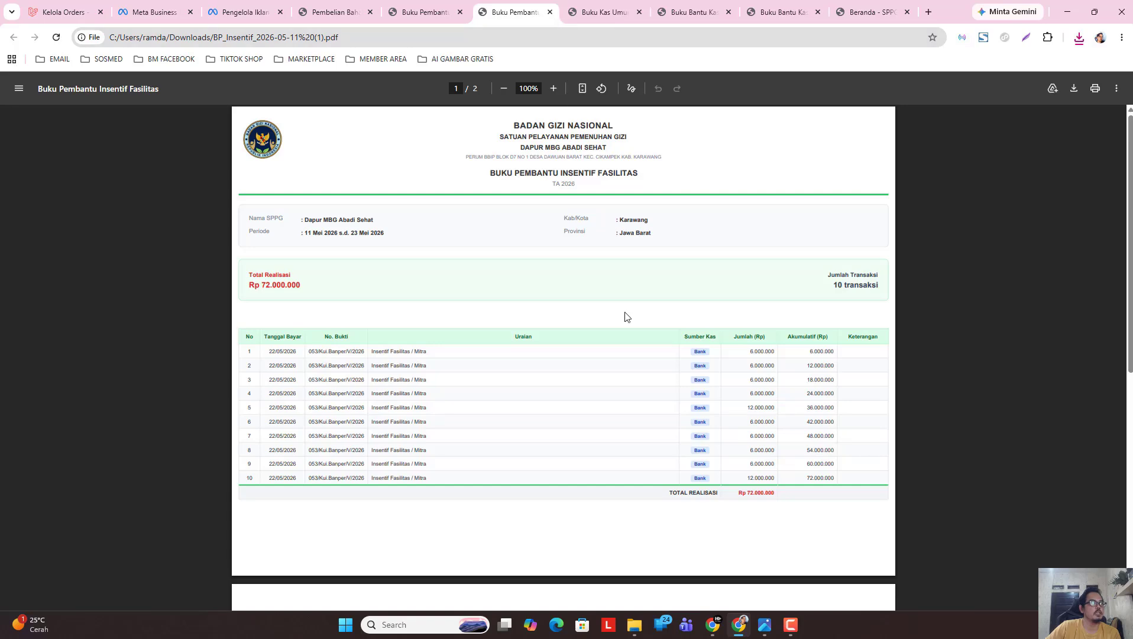
{"action": "left_click", "coordinate": [549, 12]}
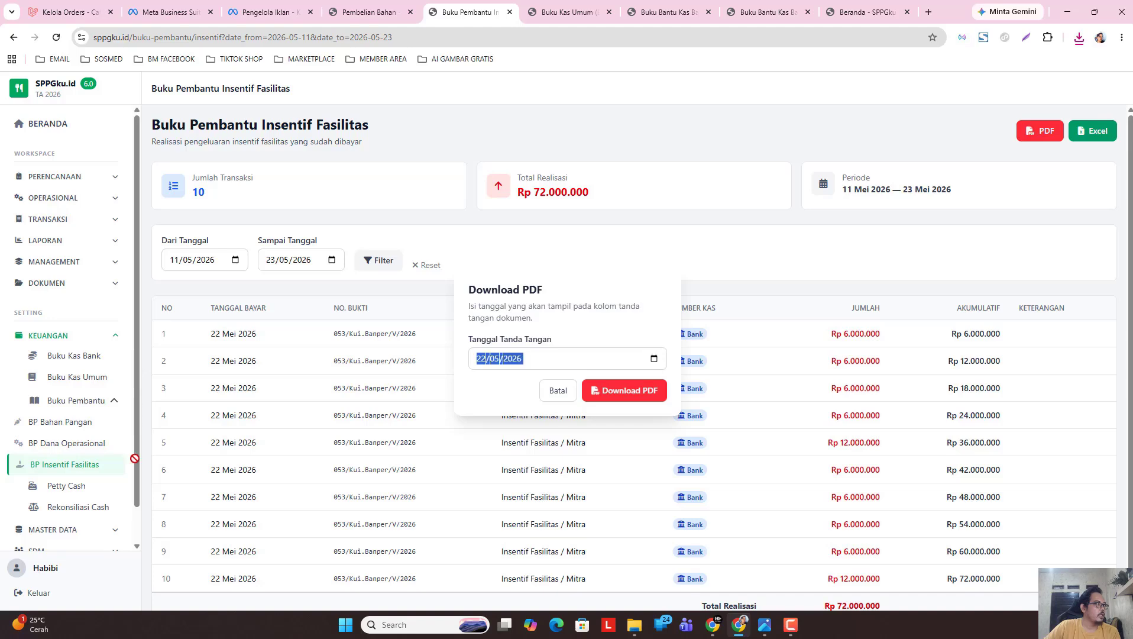
{"action": "left_click", "coordinate": [555, 391]}
{"action": "left_click", "coordinate": [76, 488]}
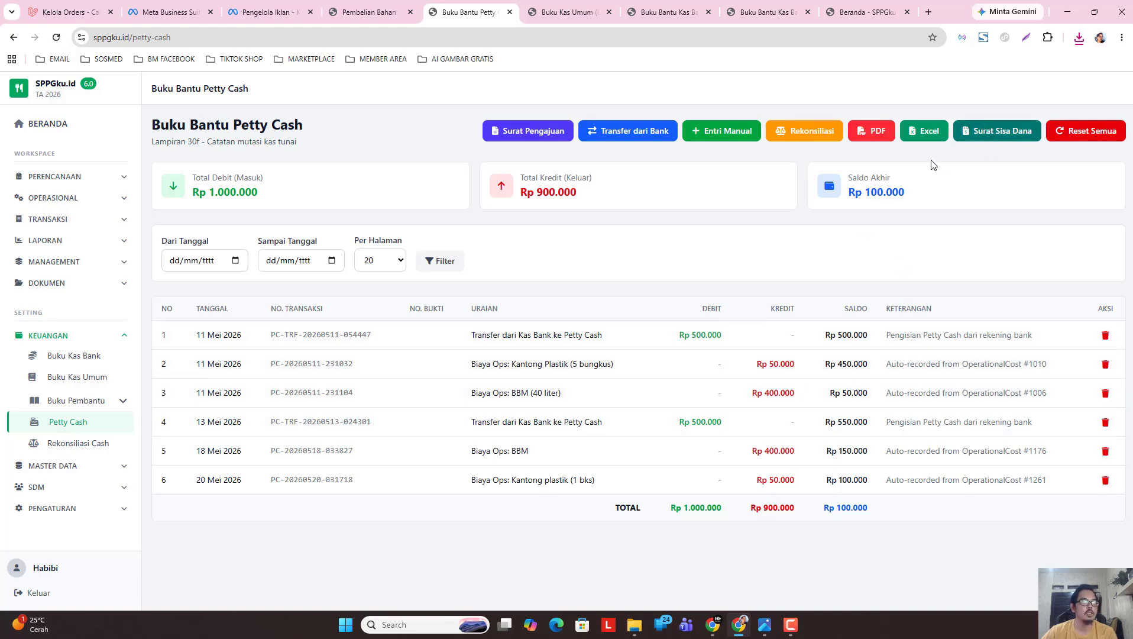
Start a Surat Sisa Dana letter covering 11–23 May 2026.
{"action": "left_click", "coordinate": [1009, 134]}
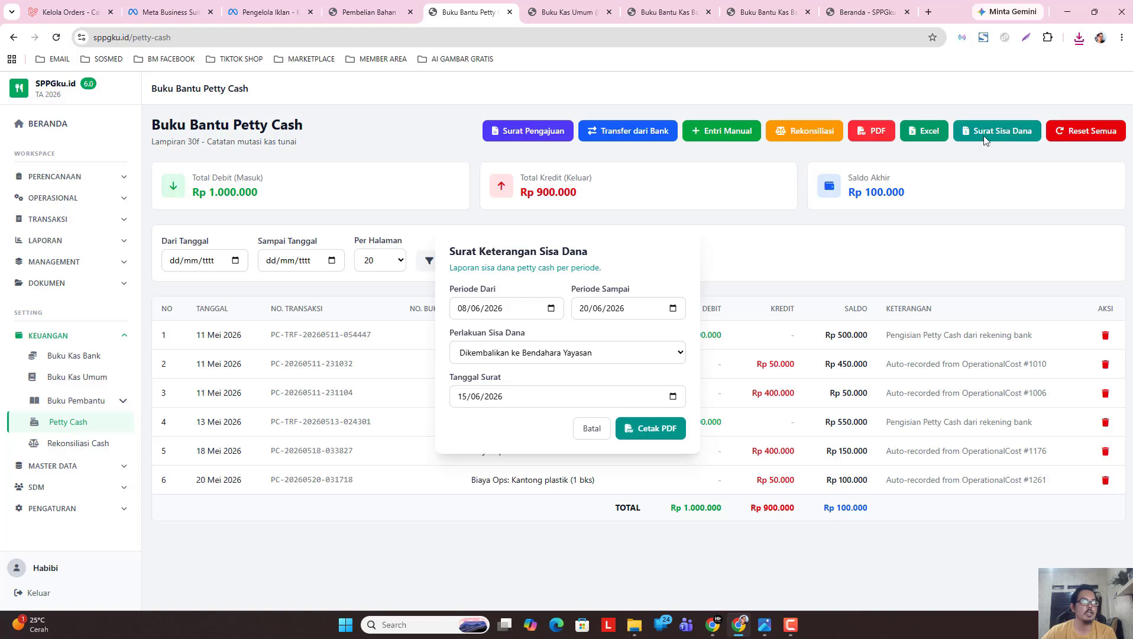
{"action": "left_click", "coordinate": [551, 310]}
{"action": "left_click", "coordinate": [481, 333]}
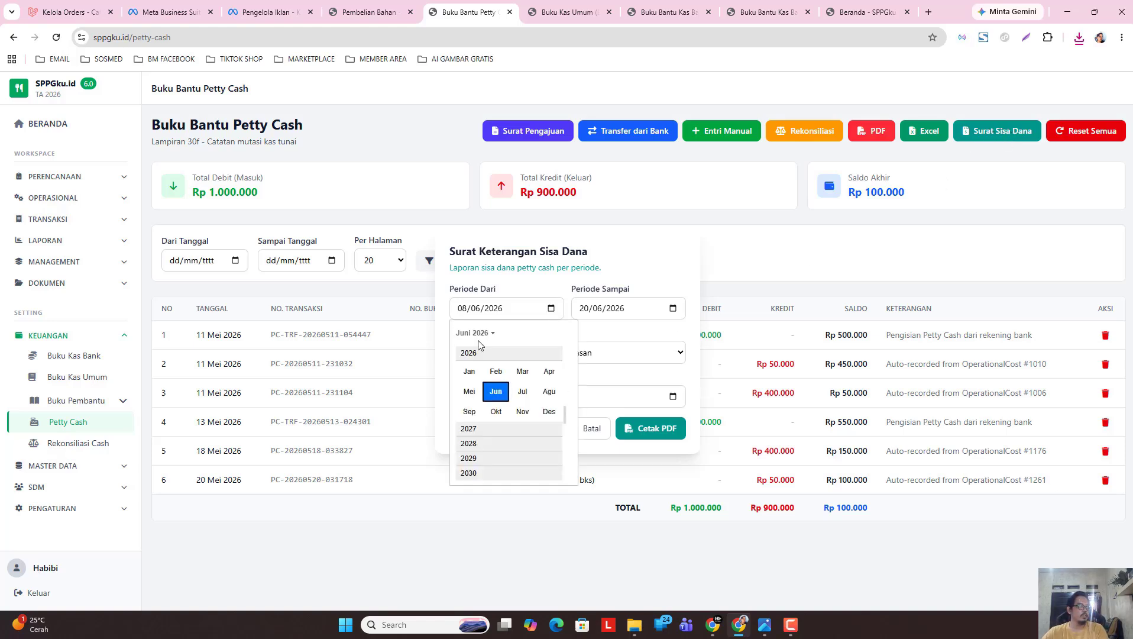
{"action": "left_click", "coordinate": [475, 394]}
{"action": "left_click", "coordinate": [482, 407]}
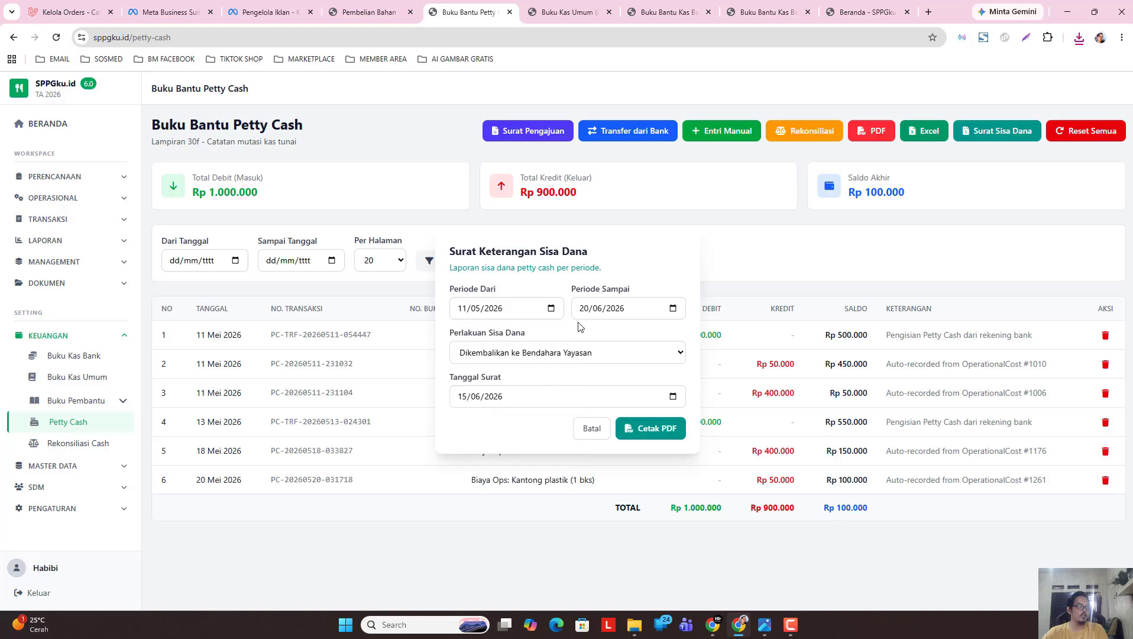
{"action": "left_click", "coordinate": [673, 308]}
{"action": "left_click", "coordinate": [594, 333]}
{"action": "left_click", "coordinate": [598, 391]}
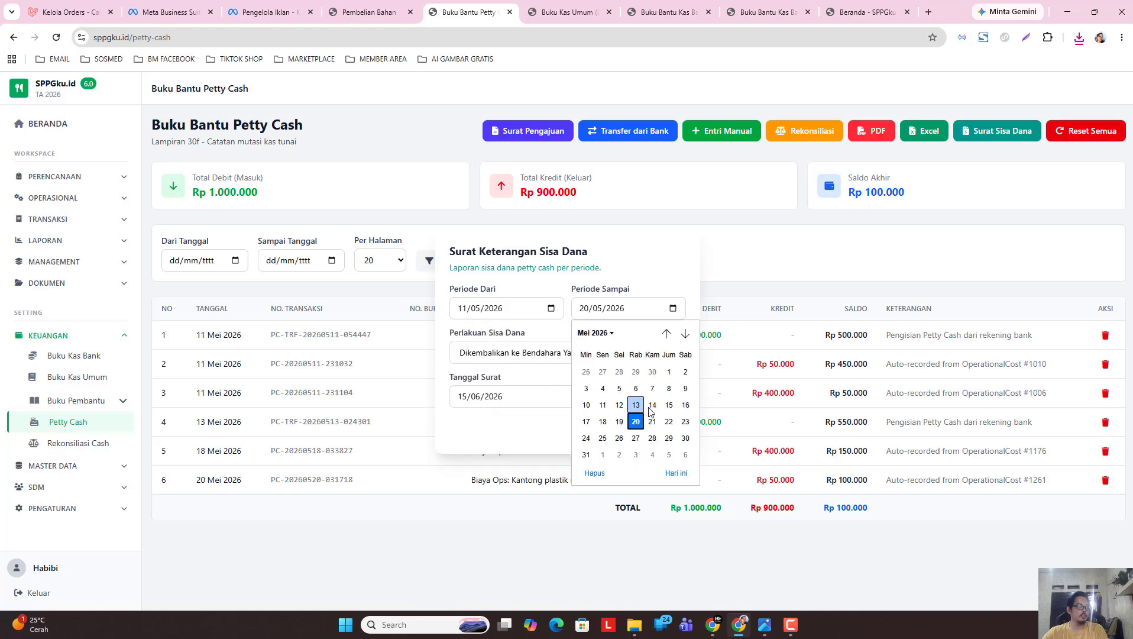
{"action": "left_click", "coordinate": [685, 422]}
Choose Carry Over, date the letter 22 May 2026, and print it to PDF.
{"action": "left_click", "coordinate": [588, 357]}
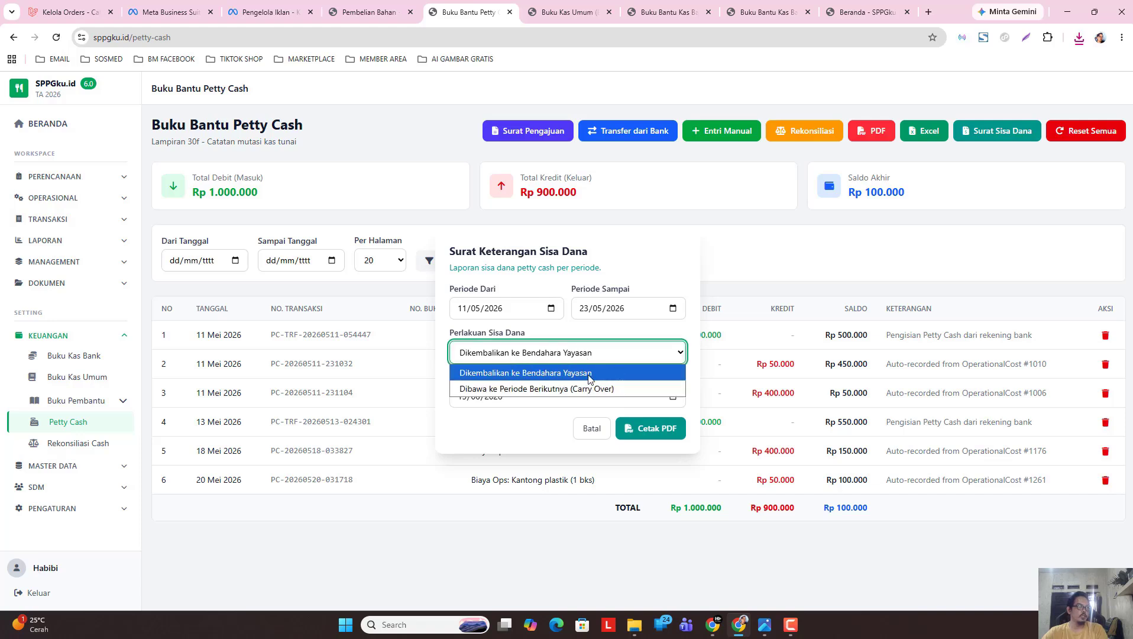
{"action": "left_click", "coordinate": [563, 389]}
{"action": "left_click", "coordinate": [672, 396]}
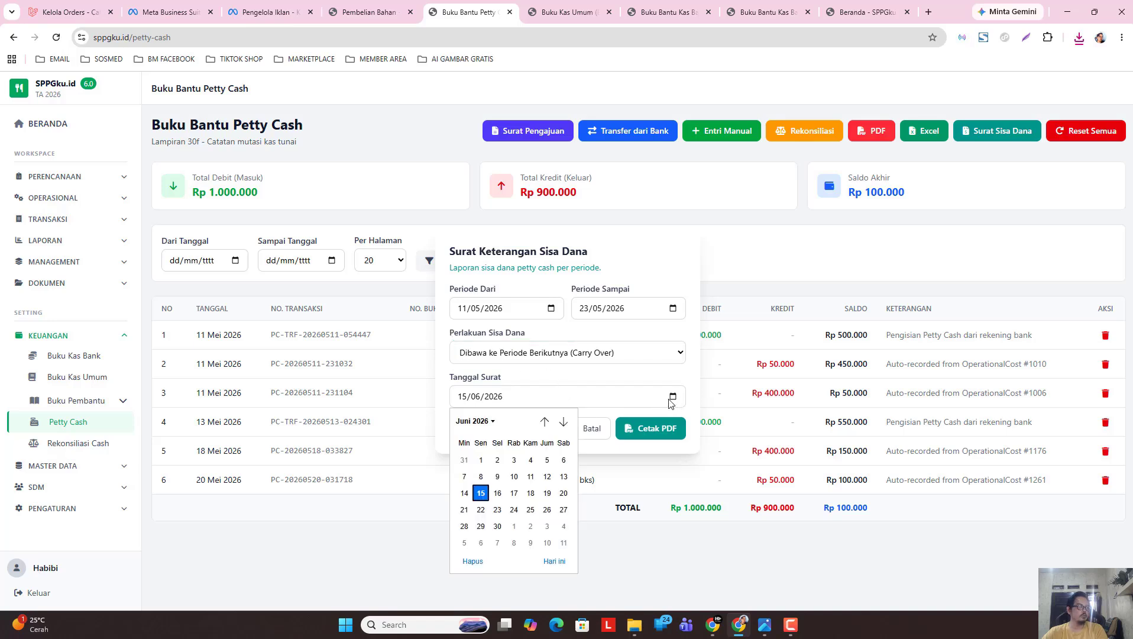
{"action": "left_click", "coordinate": [484, 421]}
{"action": "left_click", "coordinate": [473, 479]}
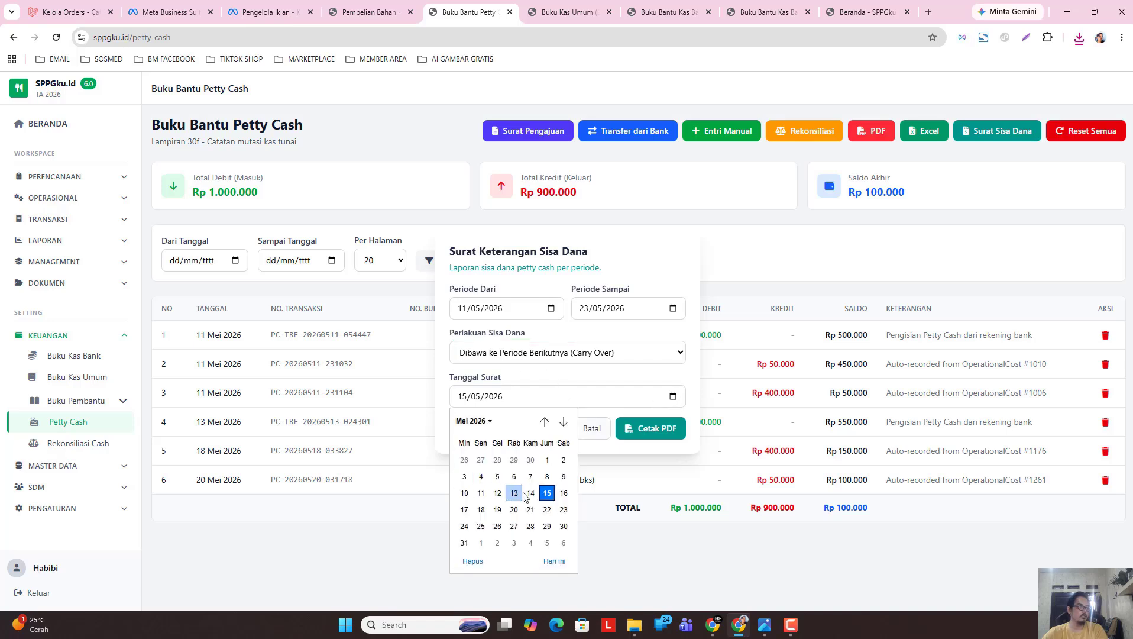
{"action": "left_click", "coordinate": [547, 509]}
{"action": "left_click", "coordinate": [647, 426]}
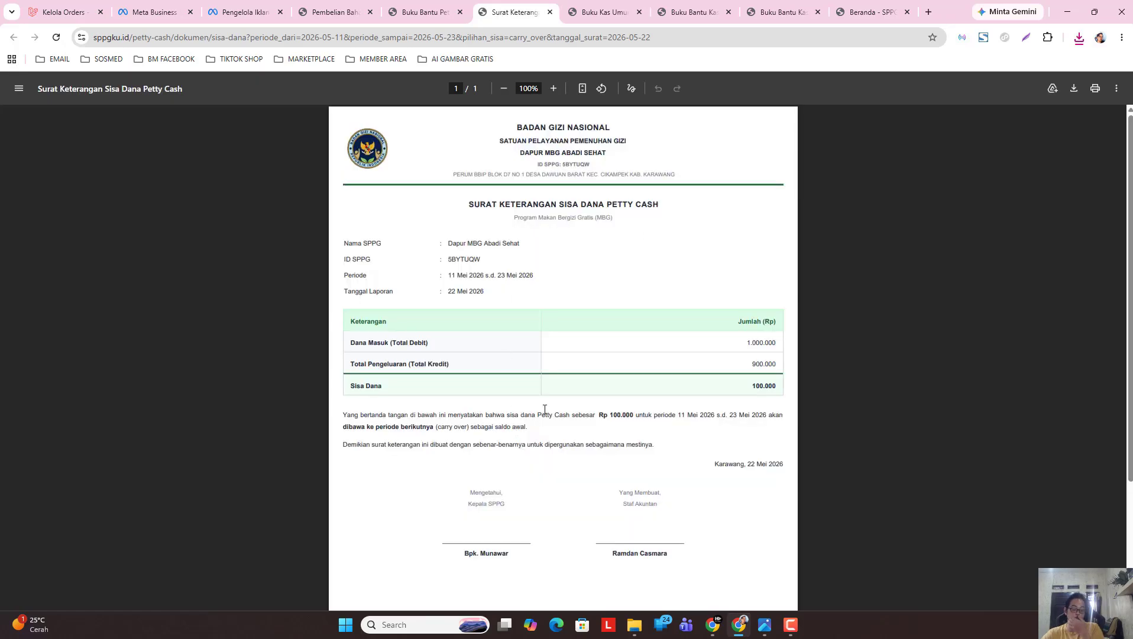
Review the letter's Rp 100.000 carry-over, close its tab and cancel the letter dialog.
{"action": "scroll", "coordinate": [547, 498], "scroll_direction": "down", "scroll_amount": 2}
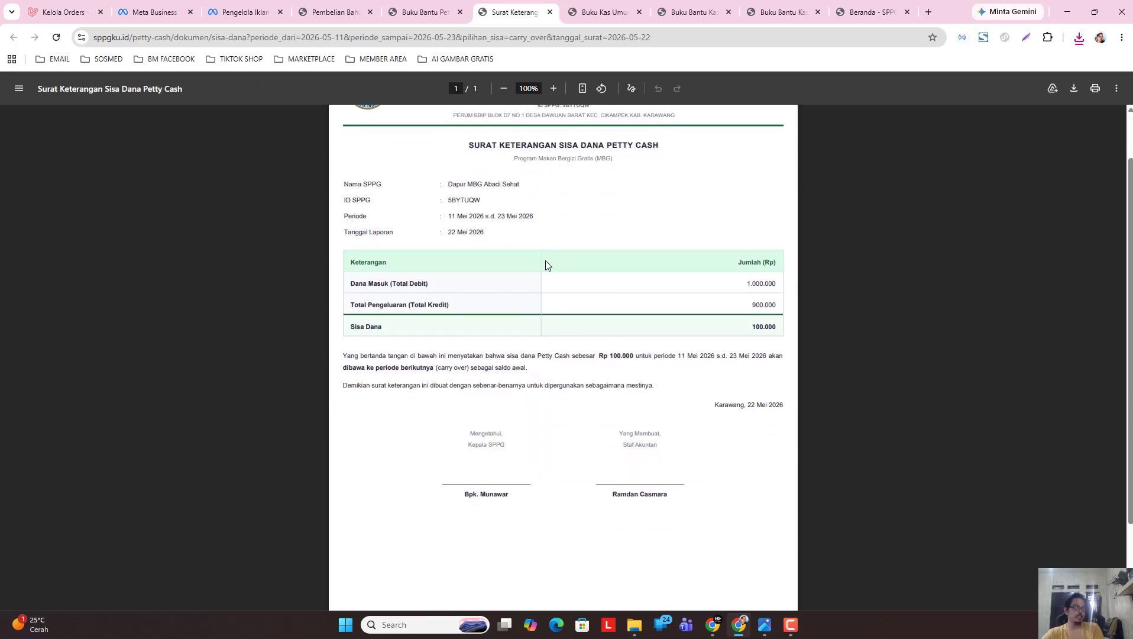
{"action": "scroll", "coordinate": [536, 290], "scroll_direction": "up", "scroll_amount": 2}
{"action": "scroll", "coordinate": [614, 195], "scroll_direction": "down", "scroll_amount": 1}
{"action": "scroll", "coordinate": [591, 219], "scroll_direction": "up", "scroll_amount": 1}
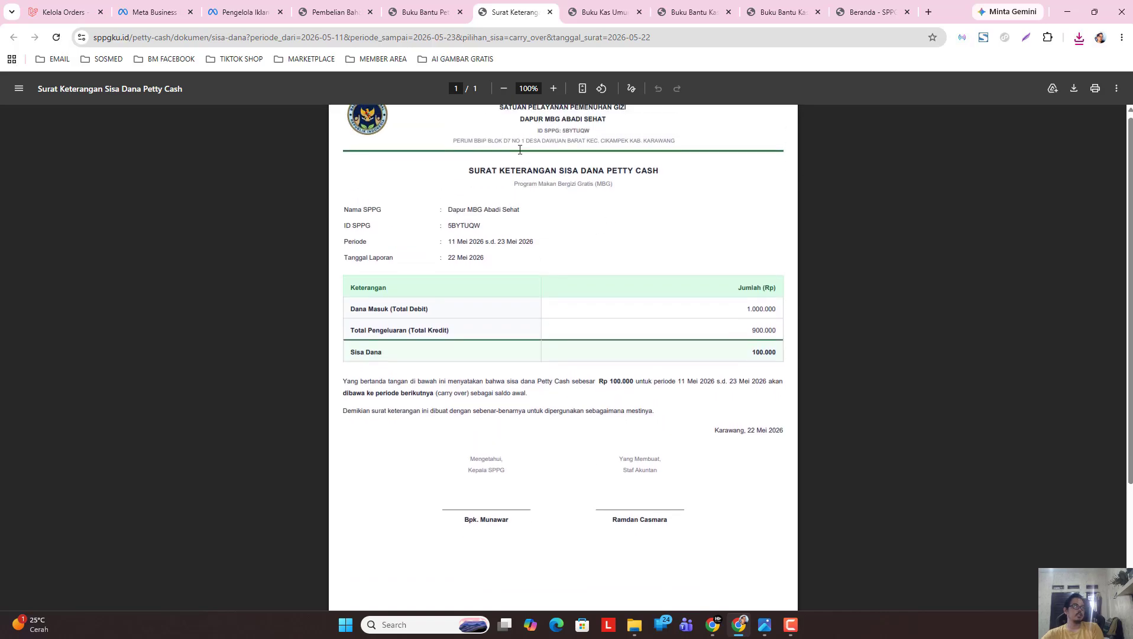
{"action": "left_click", "coordinate": [549, 12]}
{"action": "left_click", "coordinate": [595, 432]}
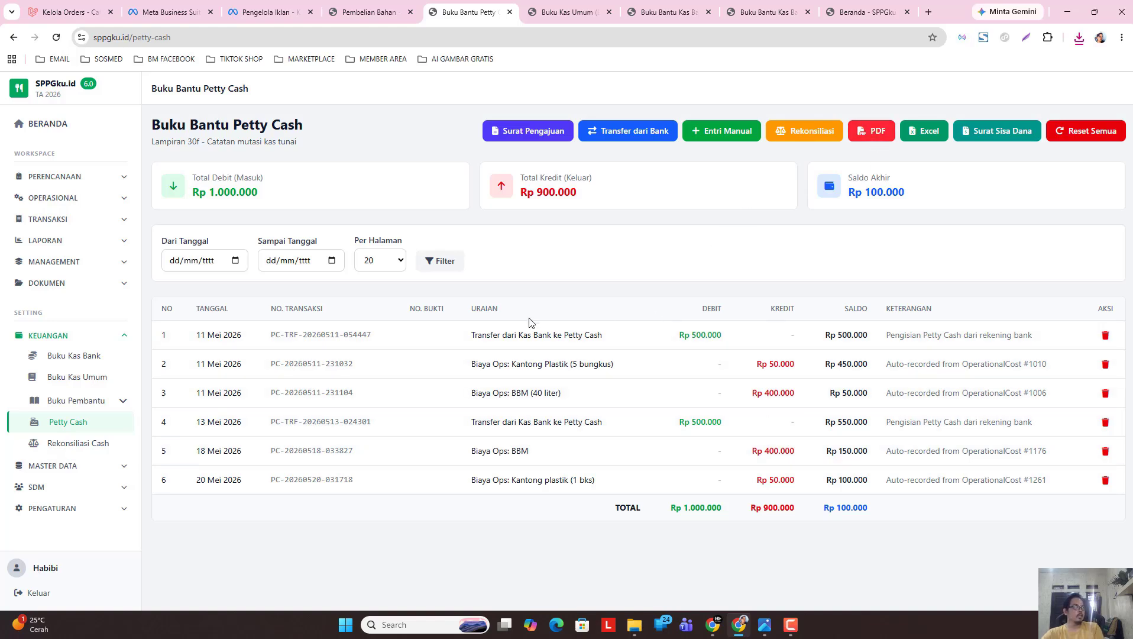
Filter the Petty Cash ledger from 11/05/2026 to 23/05/2026.
{"action": "left_click", "coordinate": [235, 260]}
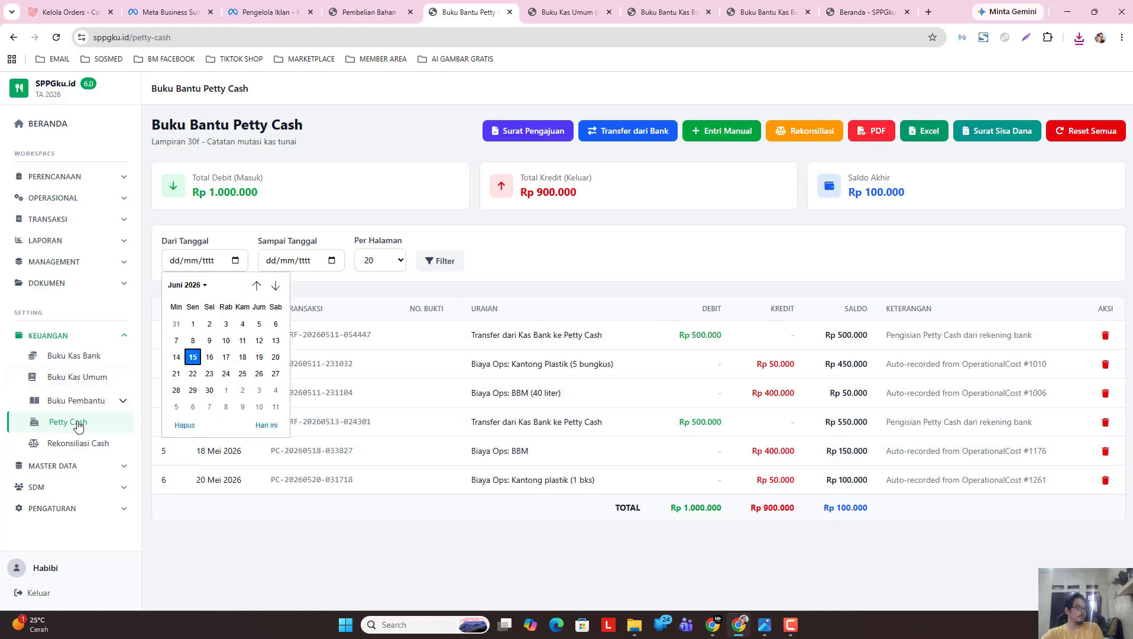
{"action": "left_click", "coordinate": [185, 285]}
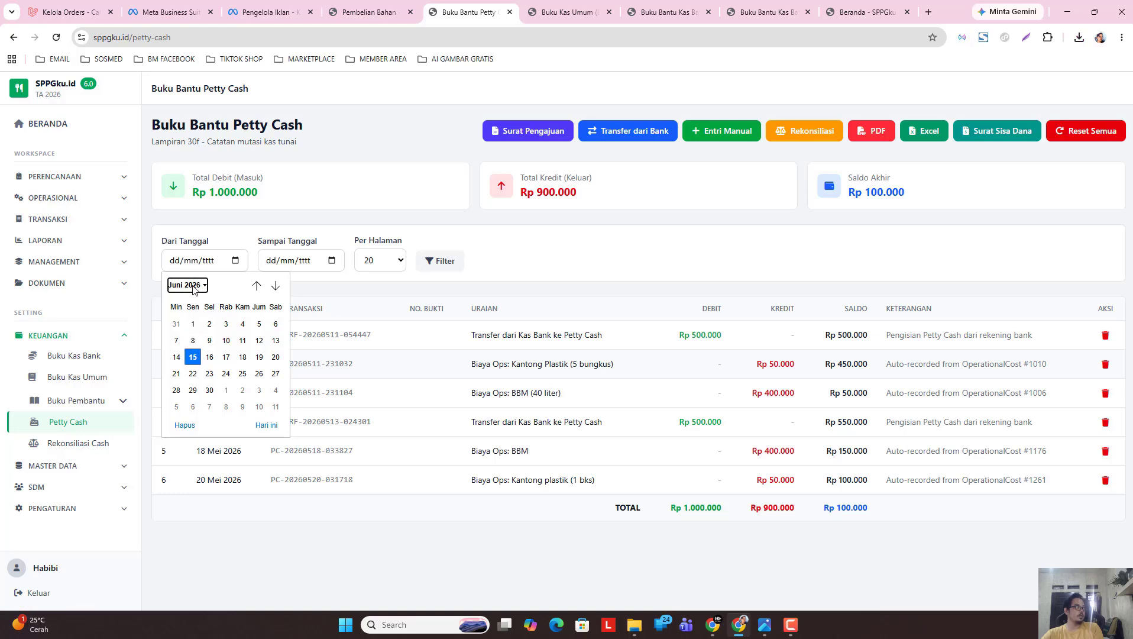
{"action": "left_click", "coordinate": [188, 362]}
{"action": "left_click", "coordinate": [193, 357]}
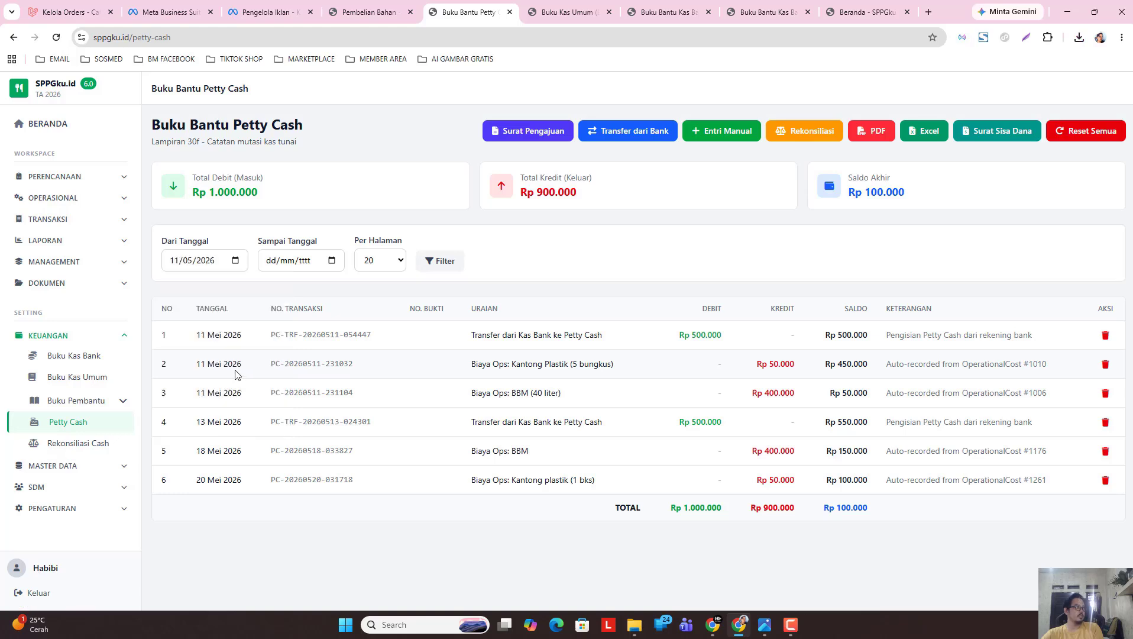
{"action": "left_click", "coordinate": [332, 261]}
{"action": "left_click", "coordinate": [282, 285]}
{"action": "left_click", "coordinate": [279, 340]}
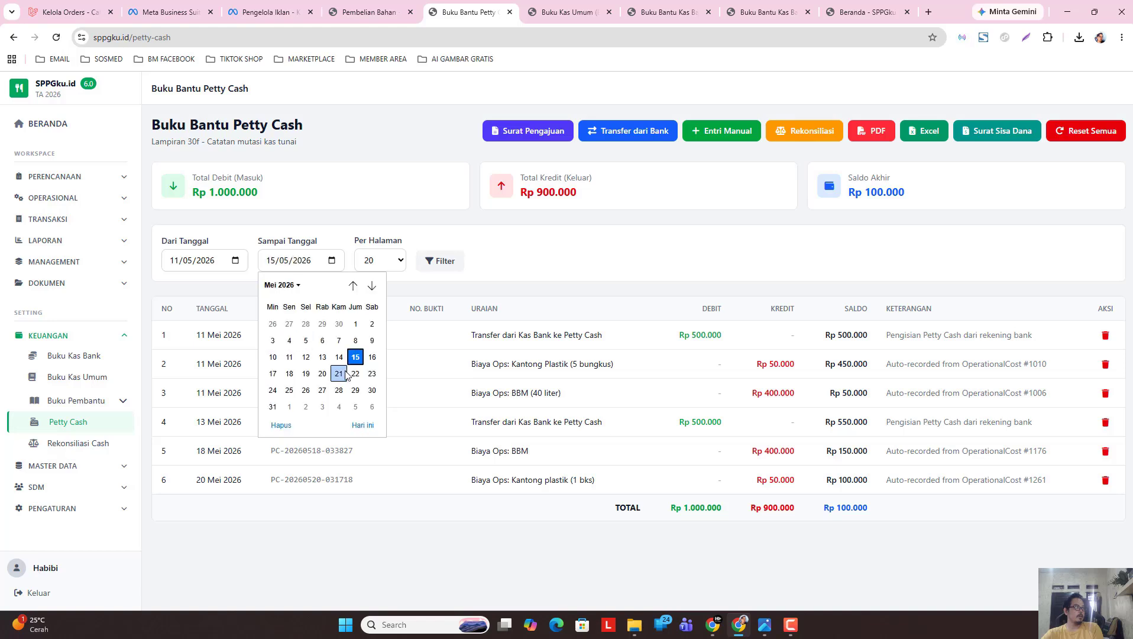
{"action": "left_click", "coordinate": [371, 374]}
{"action": "left_click", "coordinate": [440, 261]}
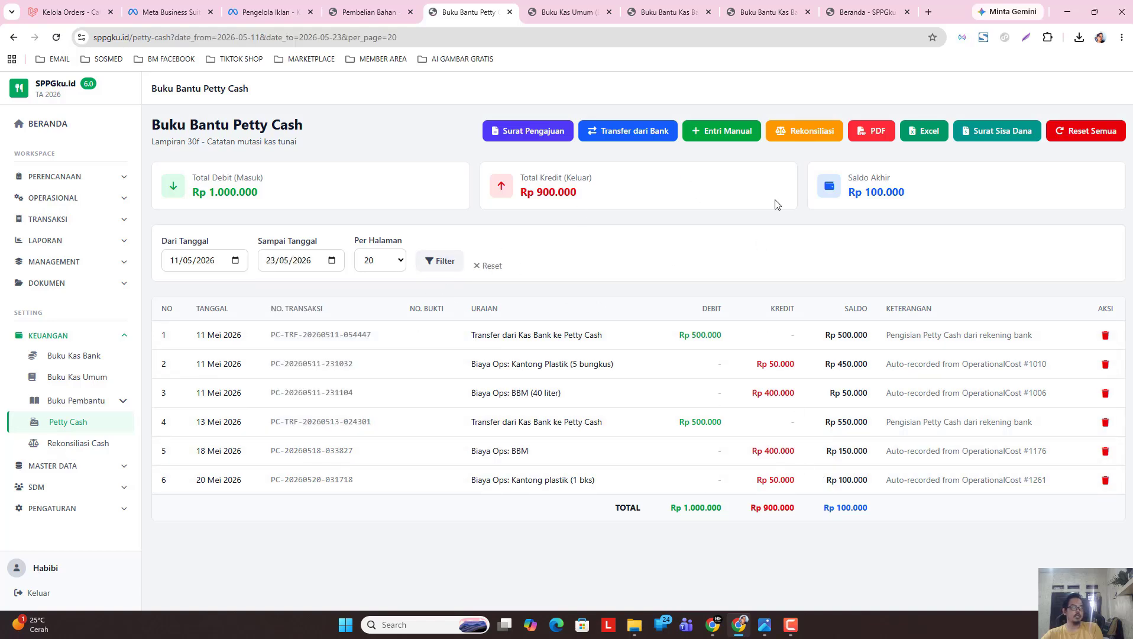
Download the Petty Cash ledger as a PDF signed 22 May 2026.
{"action": "left_click", "coordinate": [879, 135]}
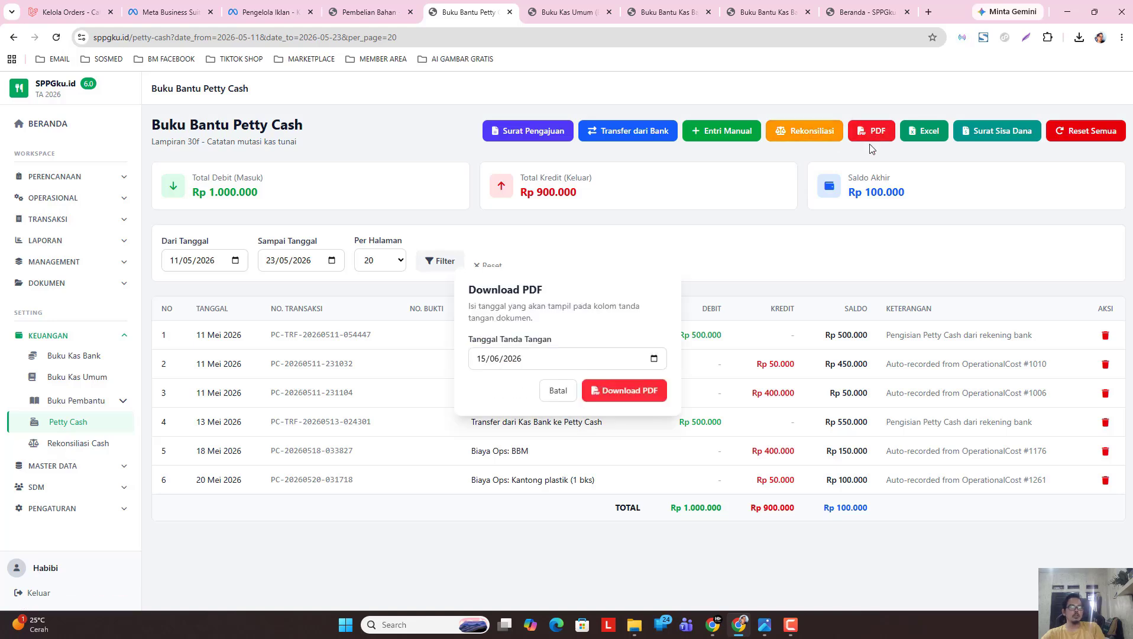
{"action": "left_click", "coordinate": [653, 358]}
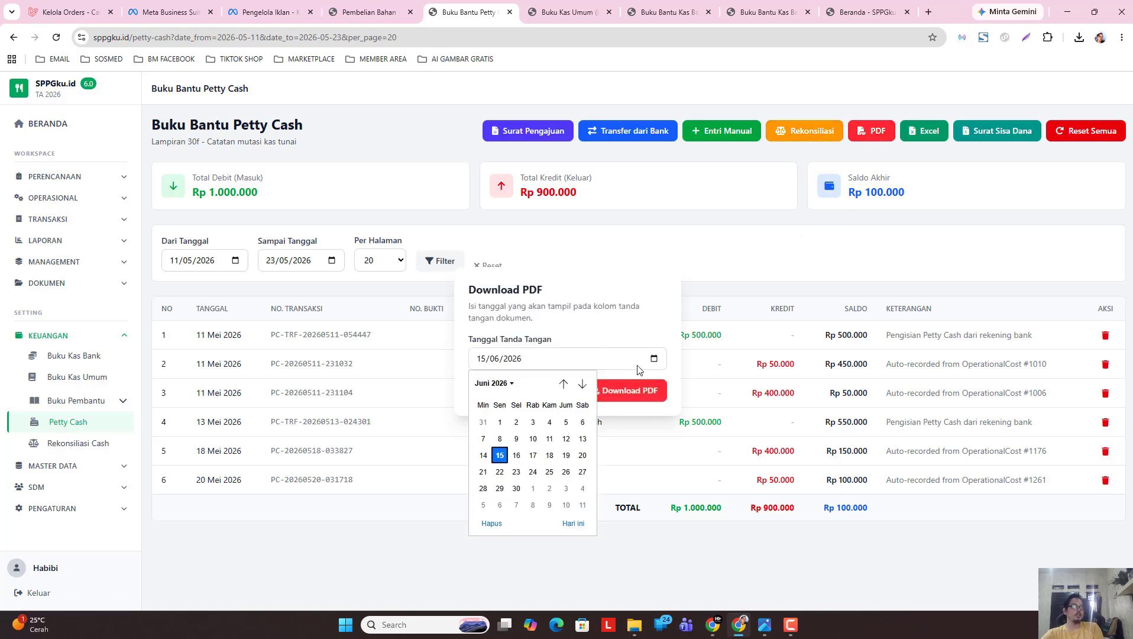
{"action": "left_click", "coordinate": [494, 383]}
{"action": "left_click", "coordinate": [492, 444]}
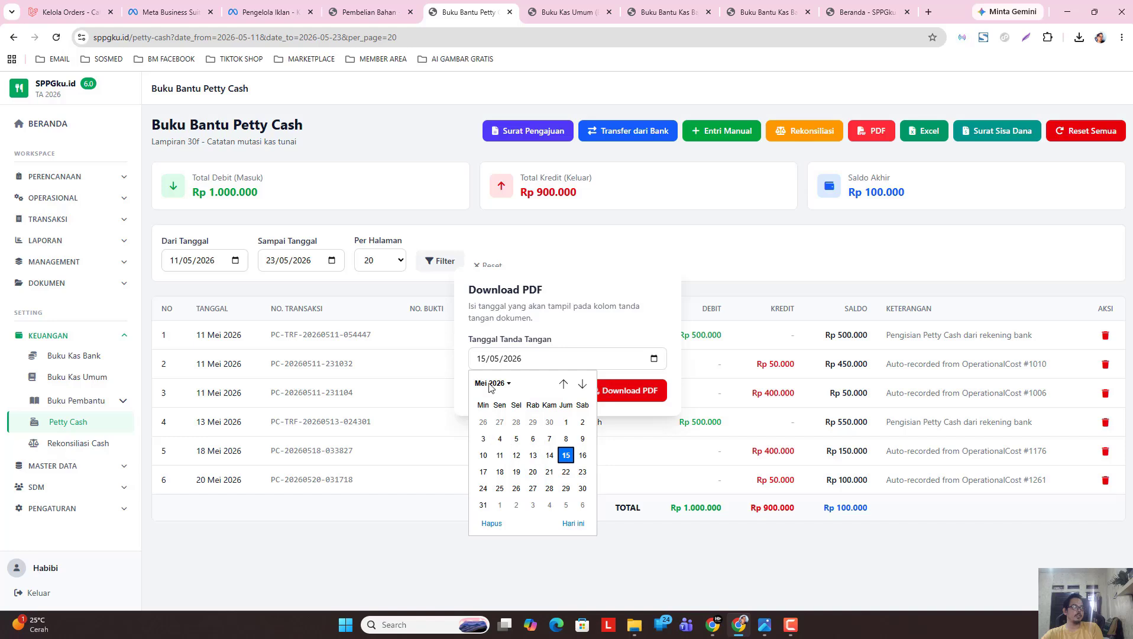
{"action": "left_click", "coordinate": [566, 472]}
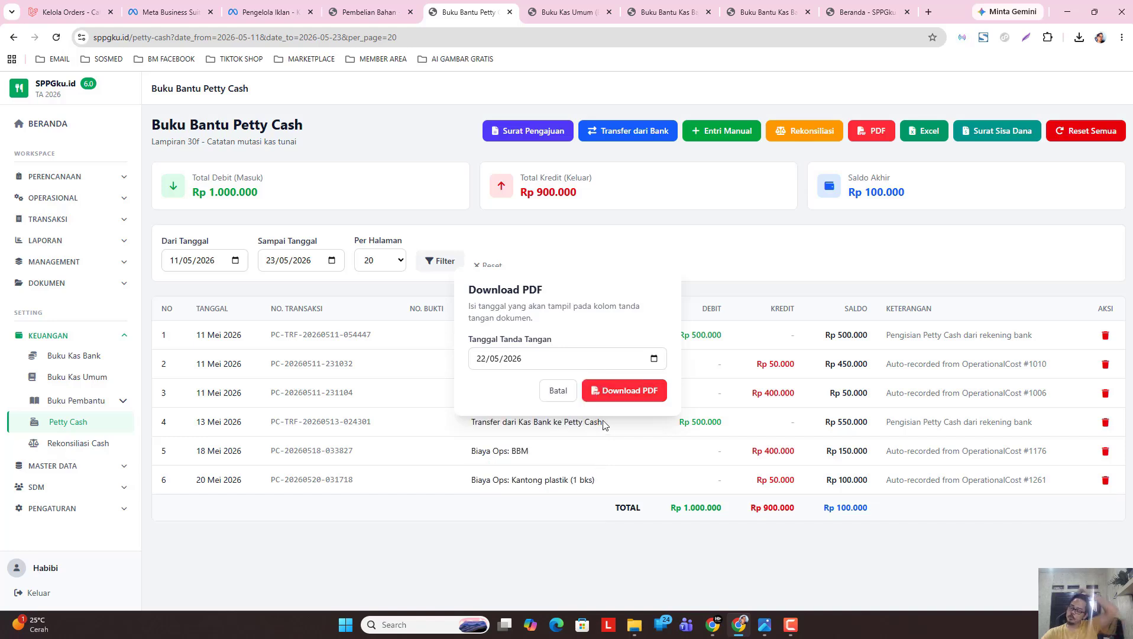
{"action": "left_click", "coordinate": [626, 394]}
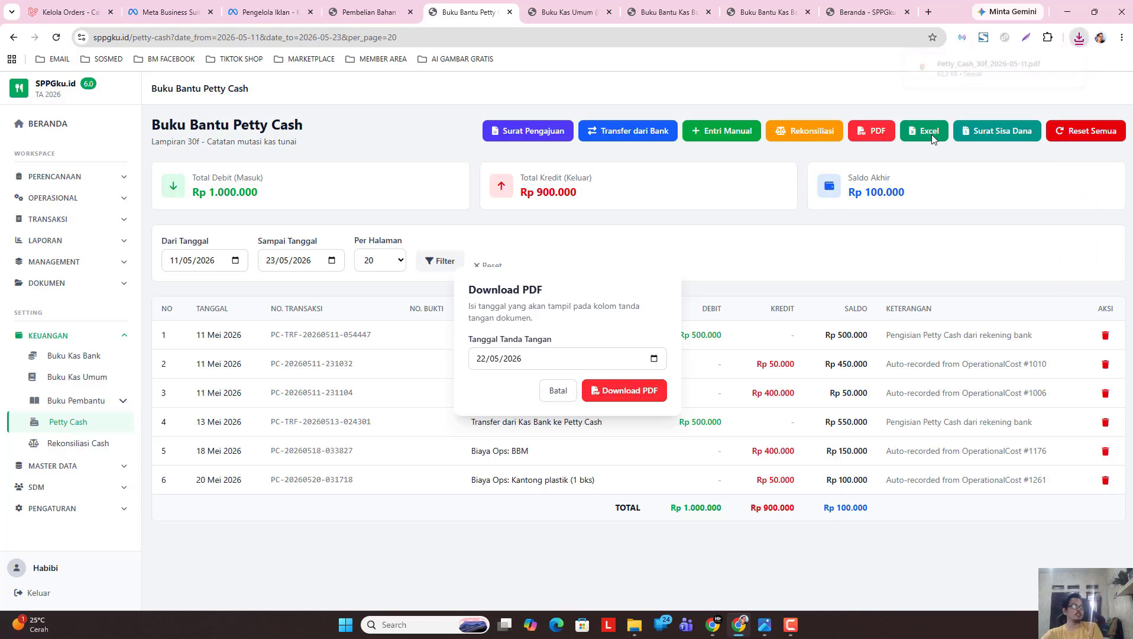
Close the PDF options, export the Petty Cash ledger to Excel, and check recent downloads.
{"action": "left_click", "coordinate": [559, 392]}
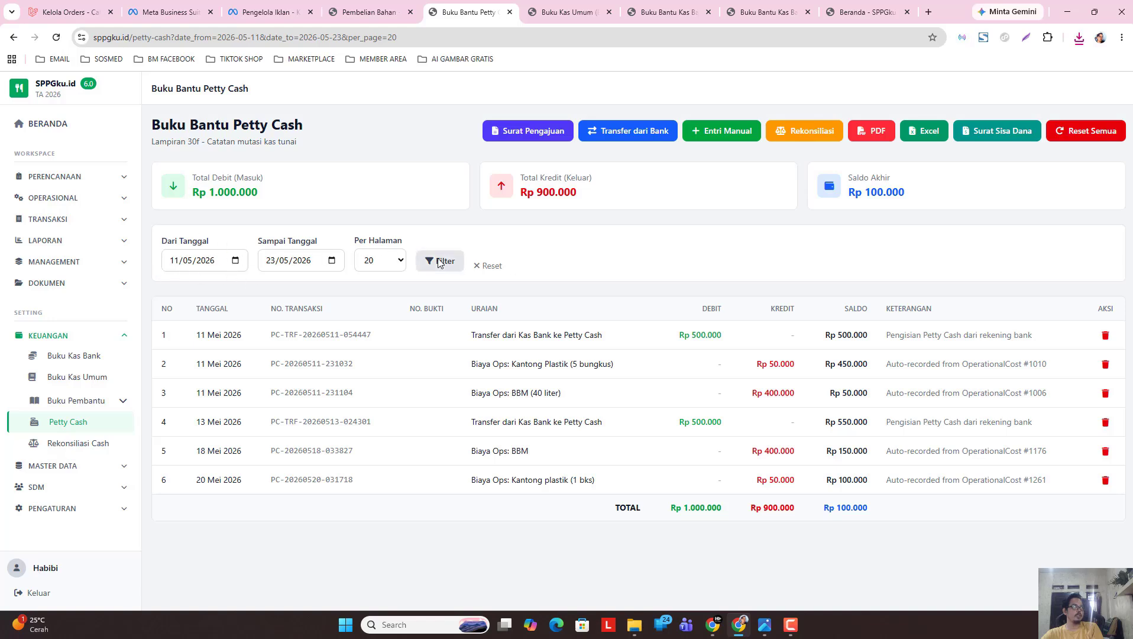
{"action": "left_click", "coordinate": [921, 135]}
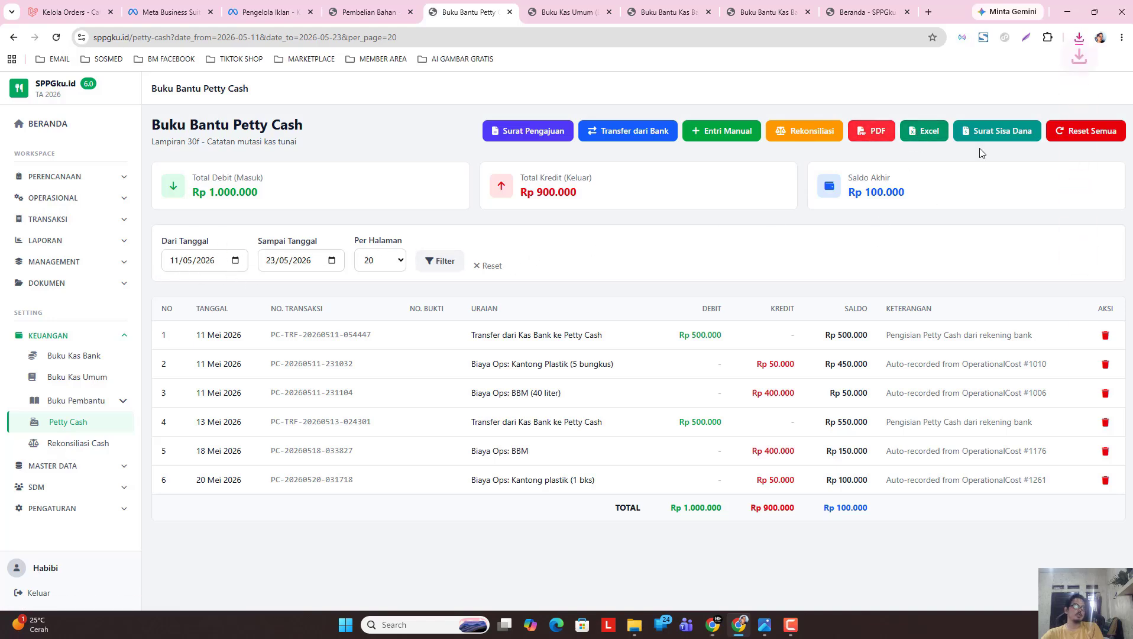
{"action": "left_click", "coordinate": [1079, 37]}
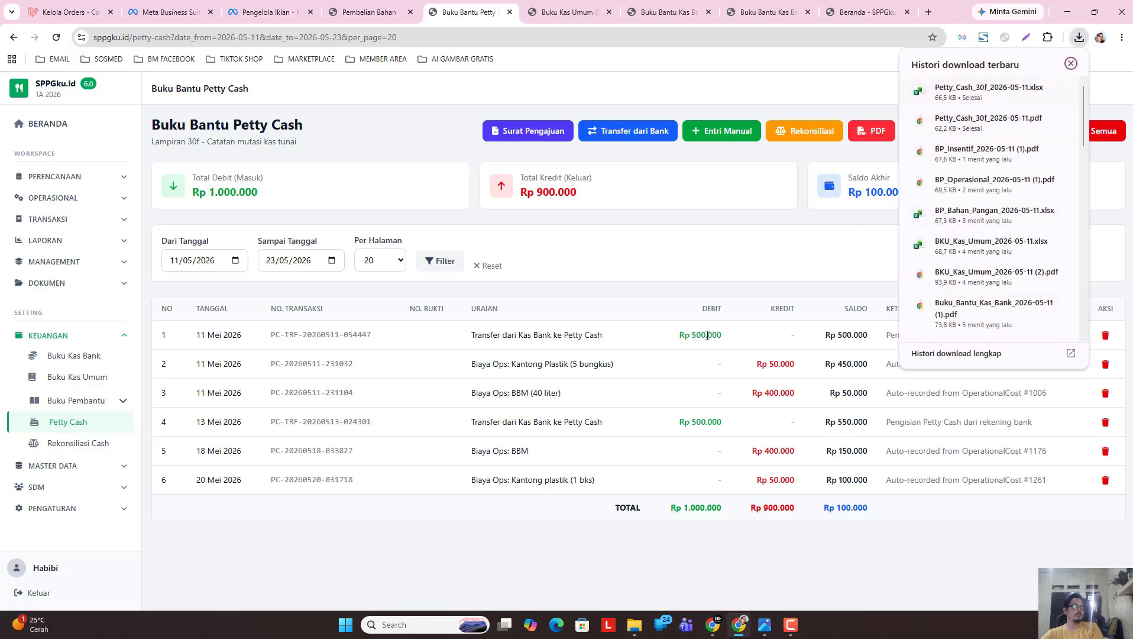
Open the exported Petty_Cash workbook, enable editing, and move the logo beside the report title.
{"action": "left_click", "coordinate": [988, 92]}
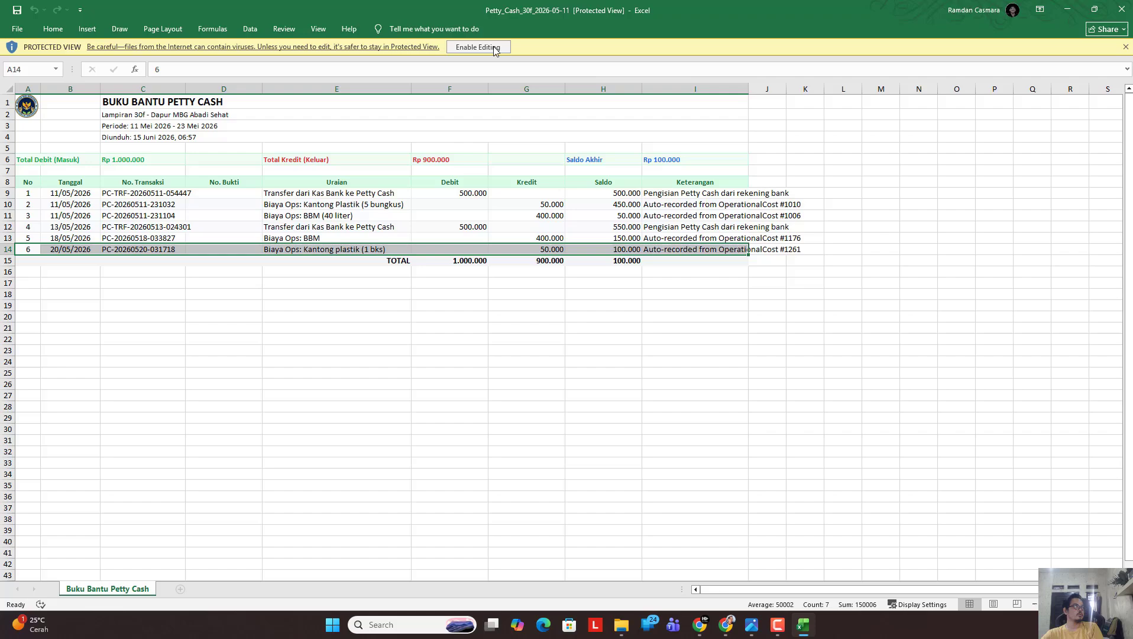
{"action": "left_click", "coordinate": [476, 48]}
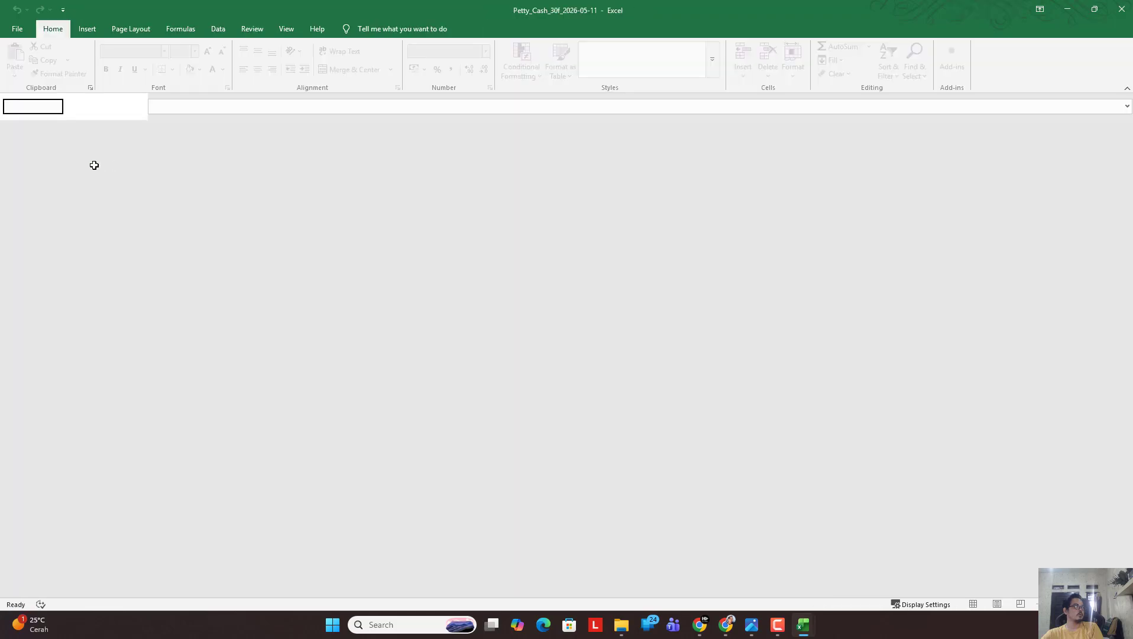
{"action": "left_click", "coordinate": [37, 158]}
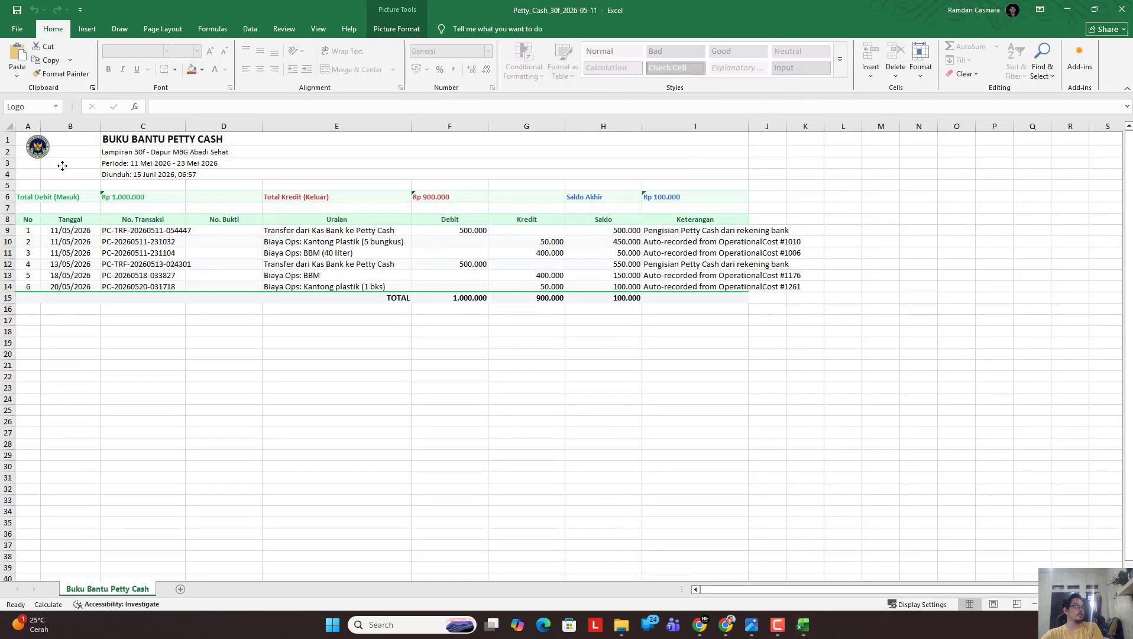
{"action": "left_click_drag", "start_coordinate": [62, 166], "coordinate": [59, 175]}
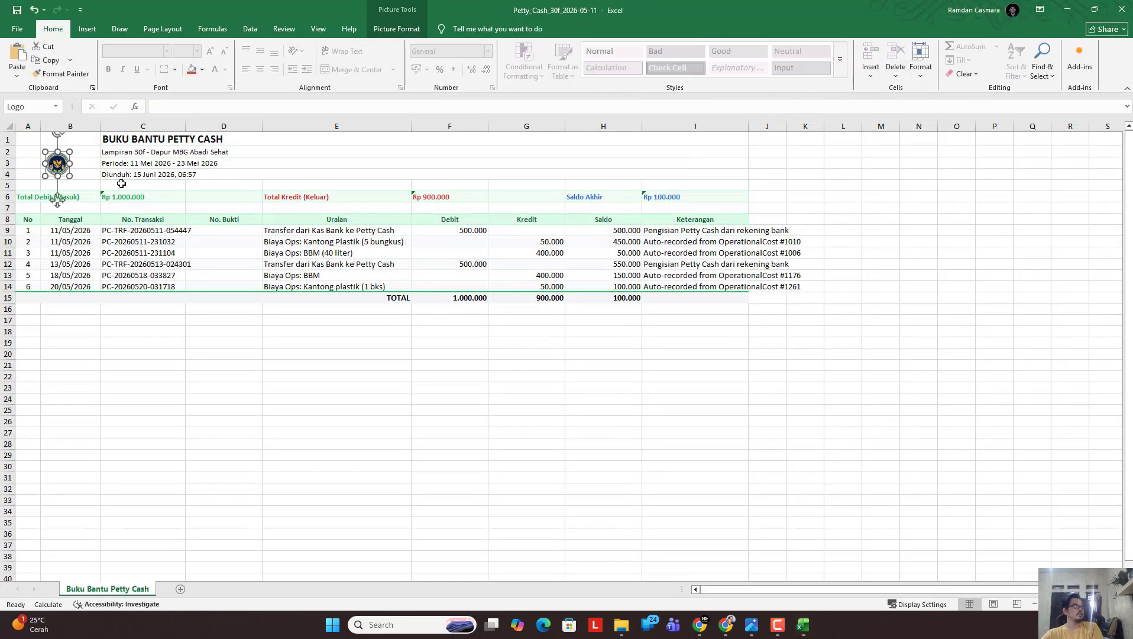
{"action": "left_click", "coordinate": [149, 410]}
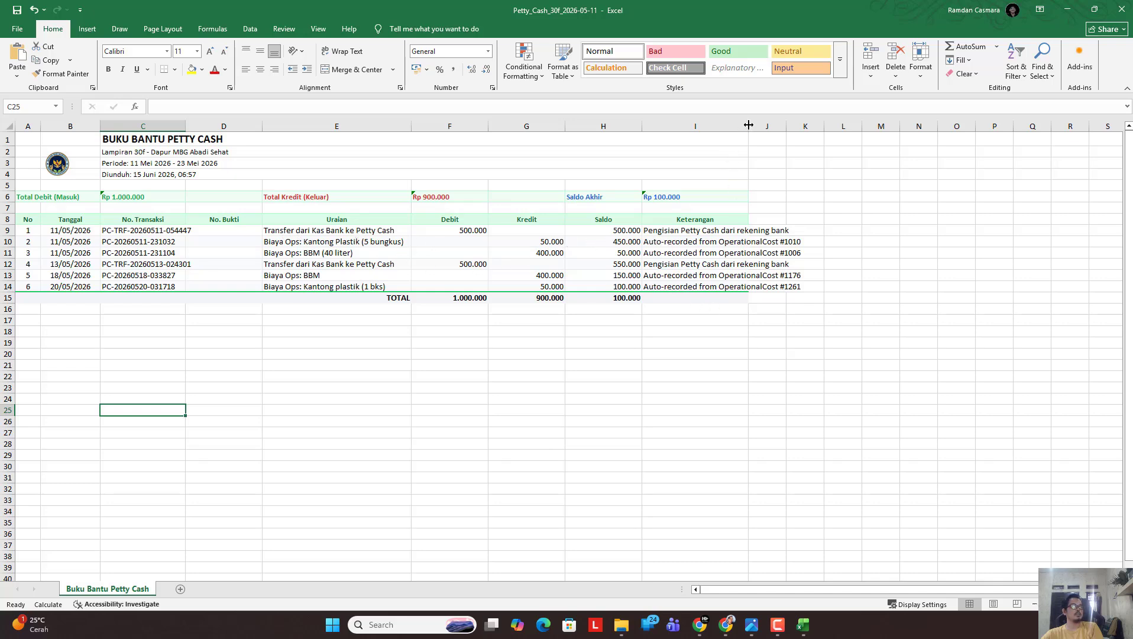
Widen the Keterangan column I, check the Saldo total in H15, and close without saving.
{"action": "left_click_drag", "start_coordinate": [748, 124], "coordinate": [851, 126]}
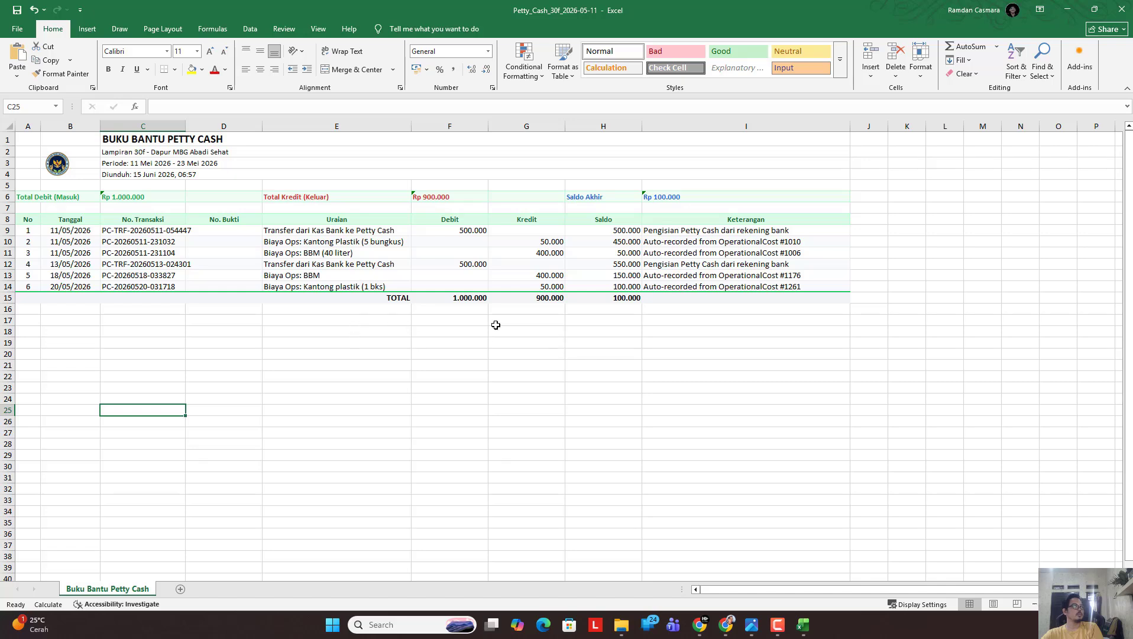
{"action": "left_click", "coordinate": [619, 300]}
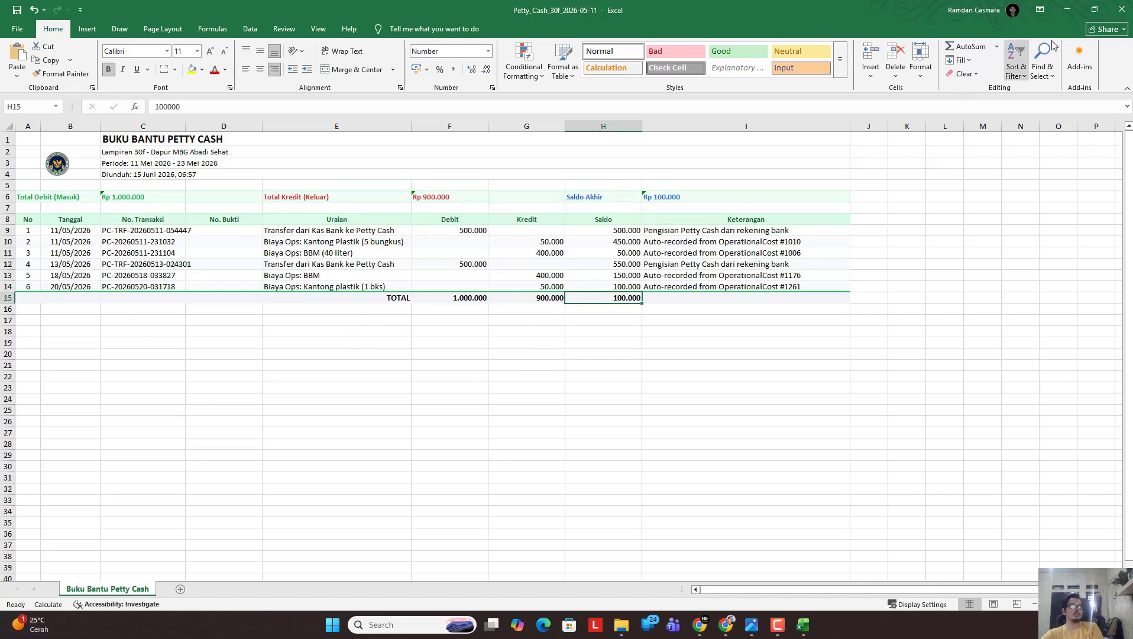
{"action": "left_click", "coordinate": [1122, 9]}
{"action": "left_click", "coordinate": [612, 397]}
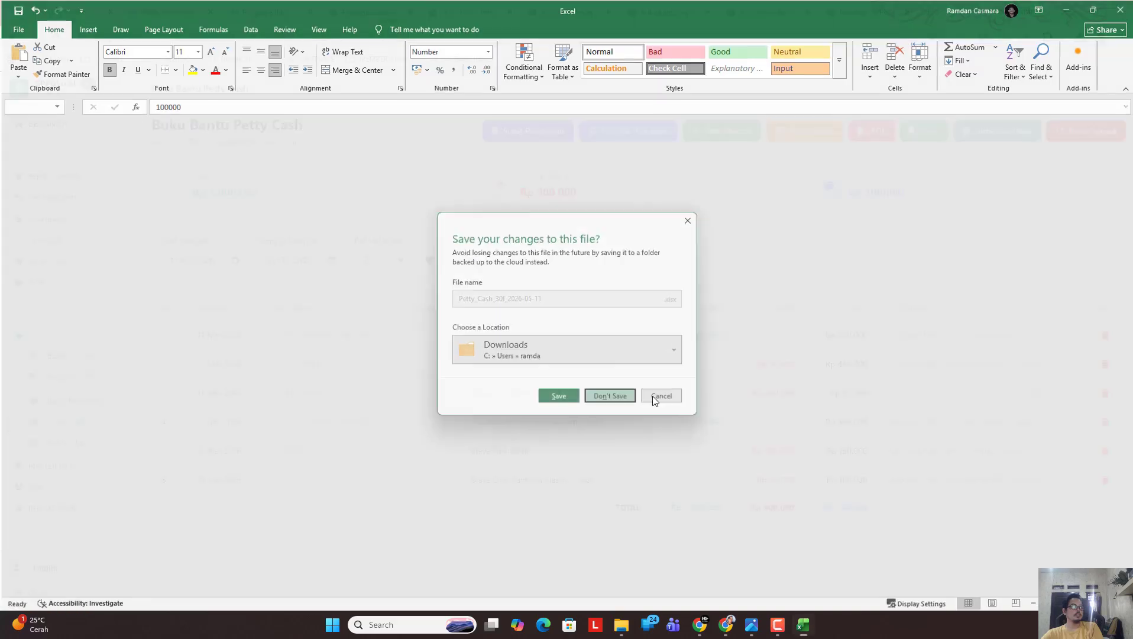
{"action": "left_click", "coordinate": [77, 459]}
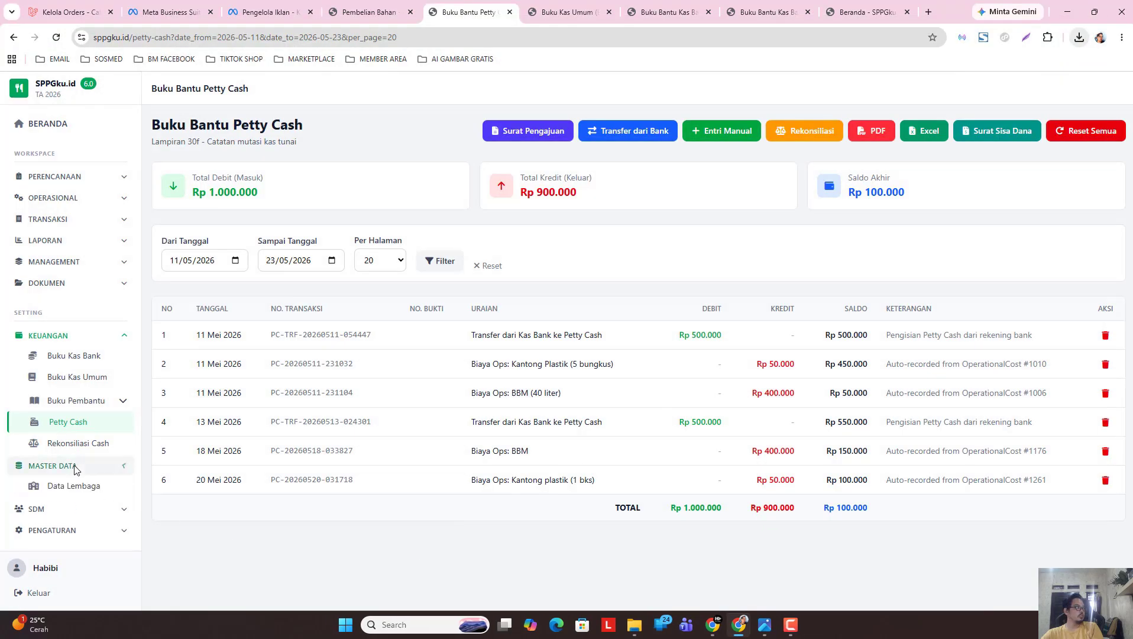
{"action": "scroll", "coordinate": [76, 467], "scroll_direction": "down", "scroll_amount": 1}
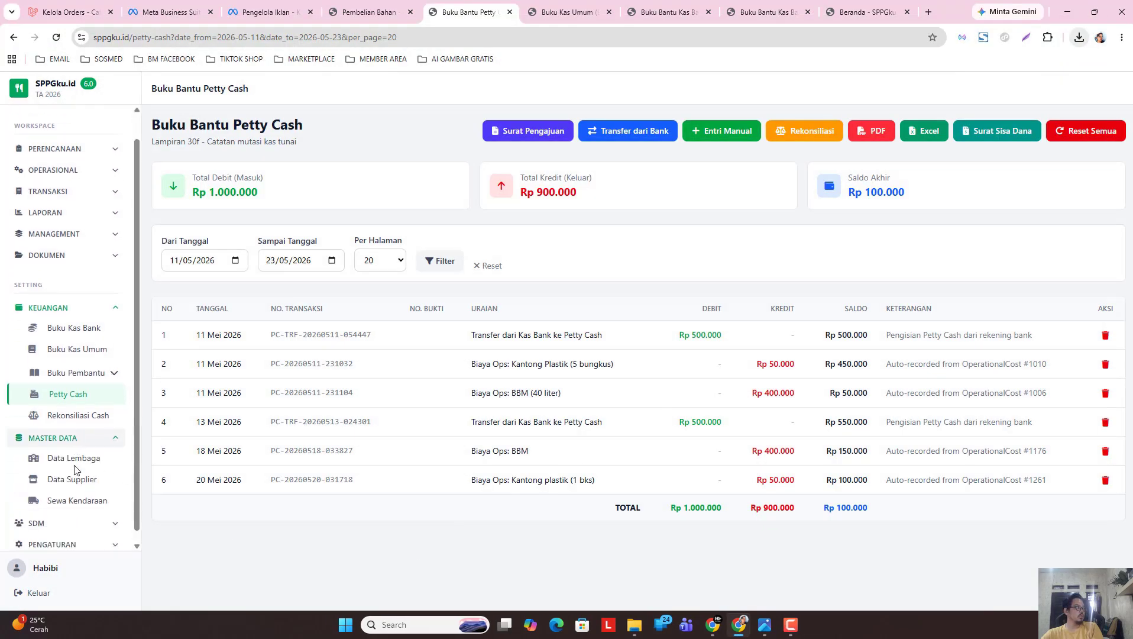
{"action": "left_click", "coordinate": [76, 513]}
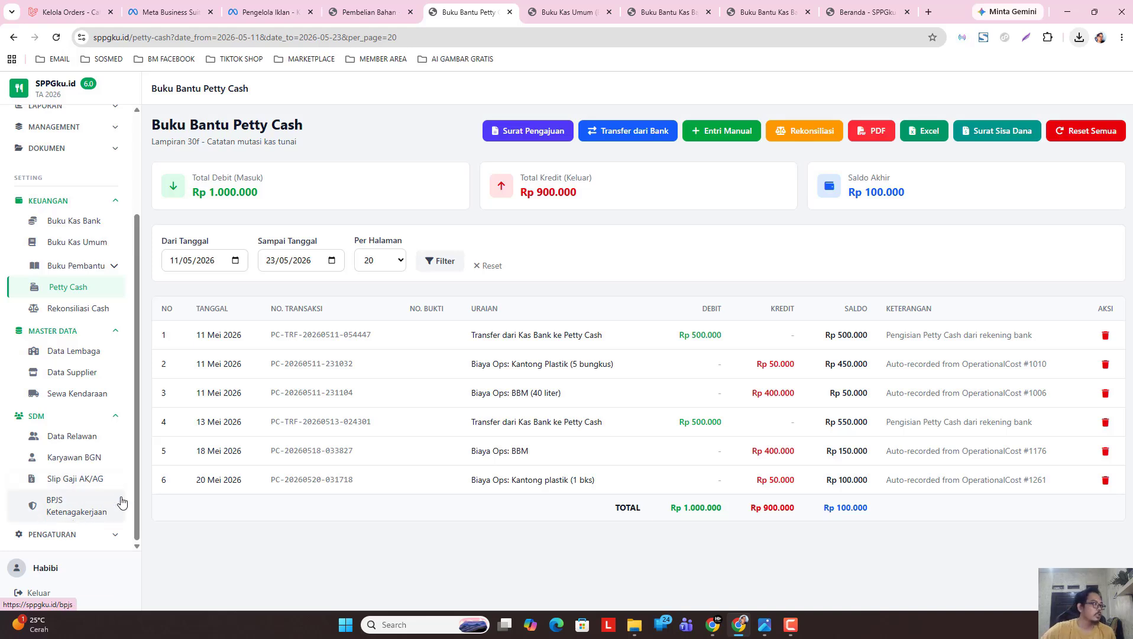
{"action": "left_click", "coordinate": [83, 416]}
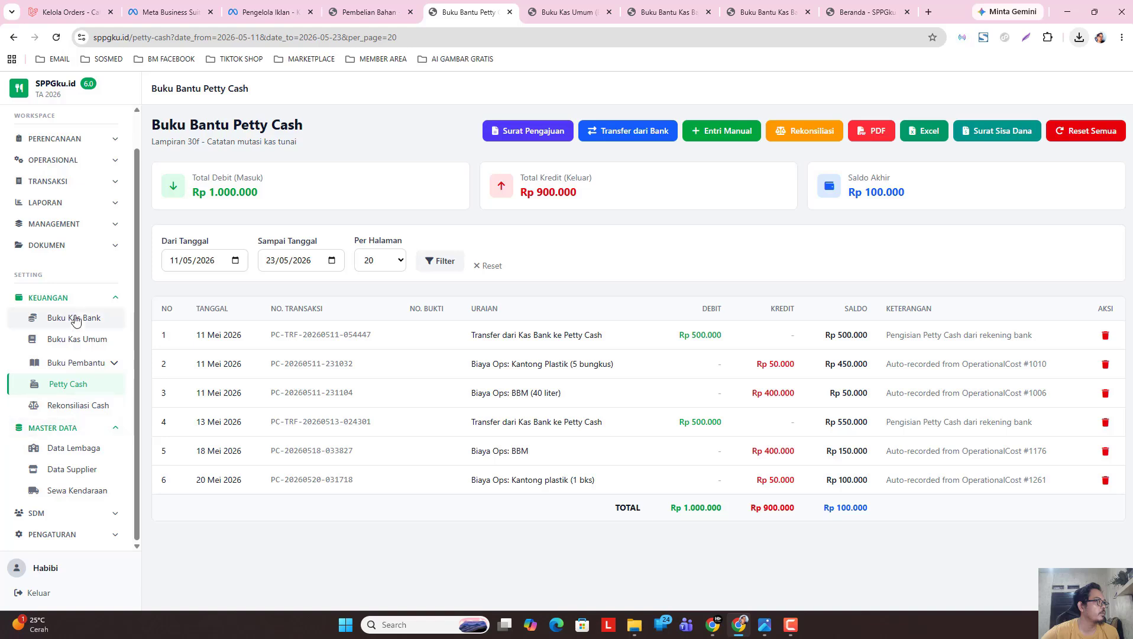
{"action": "left_click", "coordinate": [71, 297]}
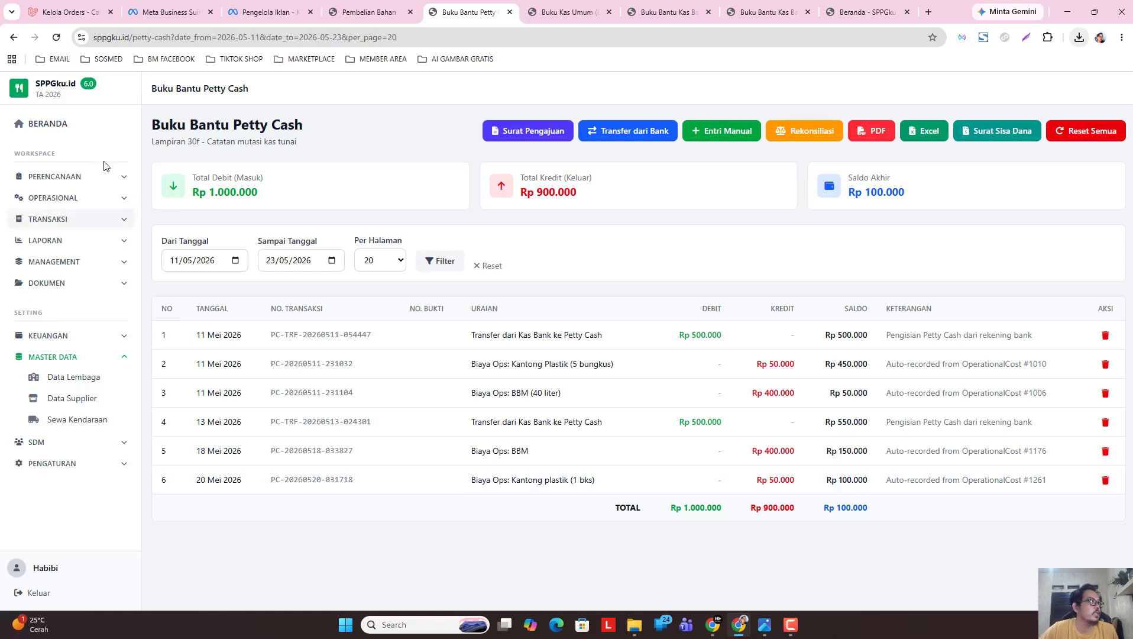
Go from Beranda to Perencanaan > Anggaran Bahan Makanan.
{"action": "left_click", "coordinate": [73, 128]}
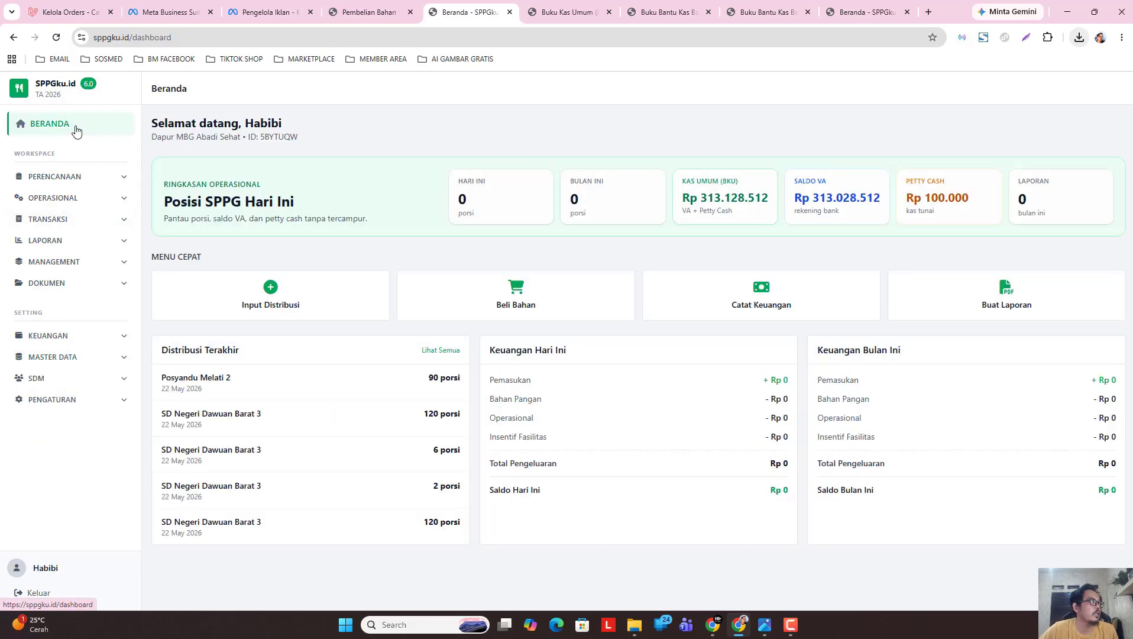
{"action": "left_click", "coordinate": [96, 179]}
{"action": "left_click", "coordinate": [99, 183]}
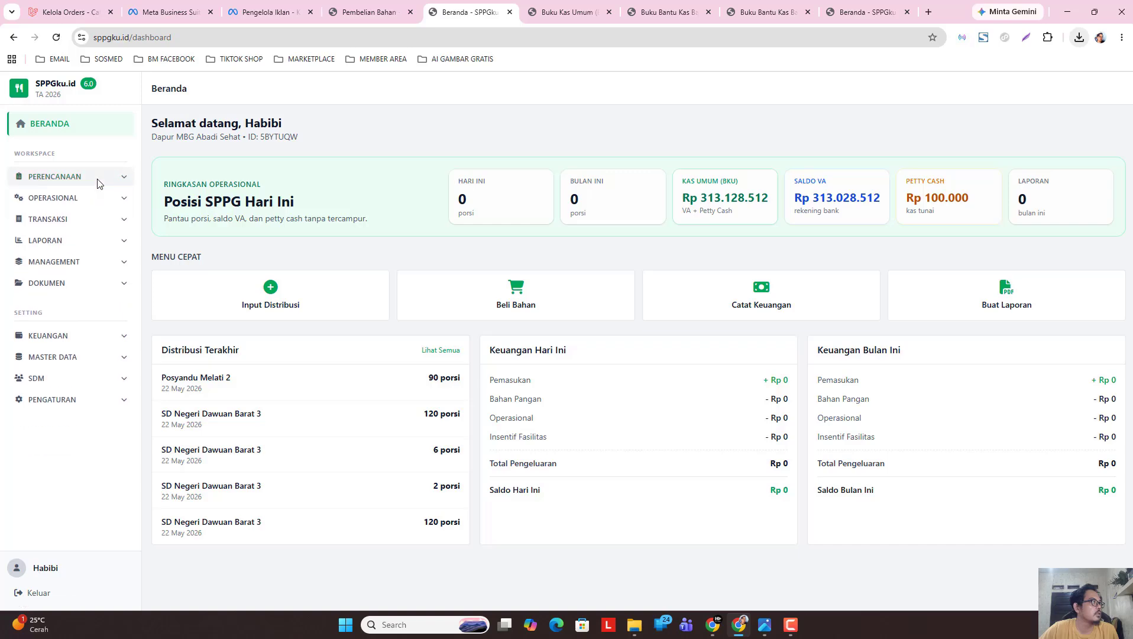
{"action": "left_click", "coordinate": [96, 181]}
{"action": "left_click", "coordinate": [110, 207]}
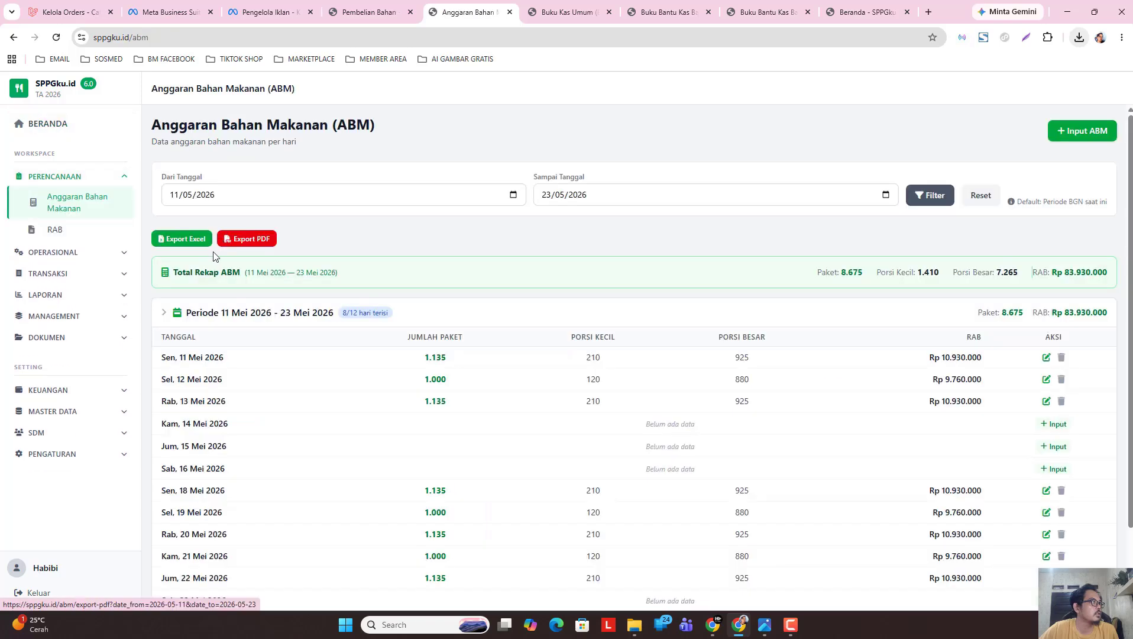
Try a 25/05/2026–06/06/2026 date filter, then reset the range to the default period.
{"action": "left_click", "coordinate": [512, 195]}
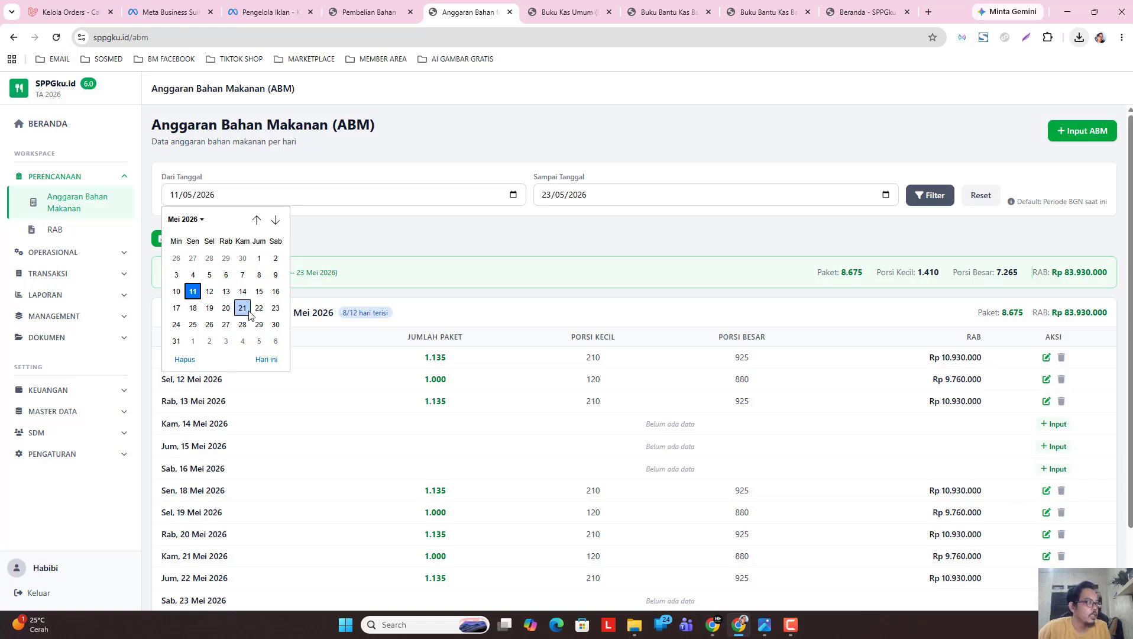
{"action": "left_click", "coordinate": [193, 324]}
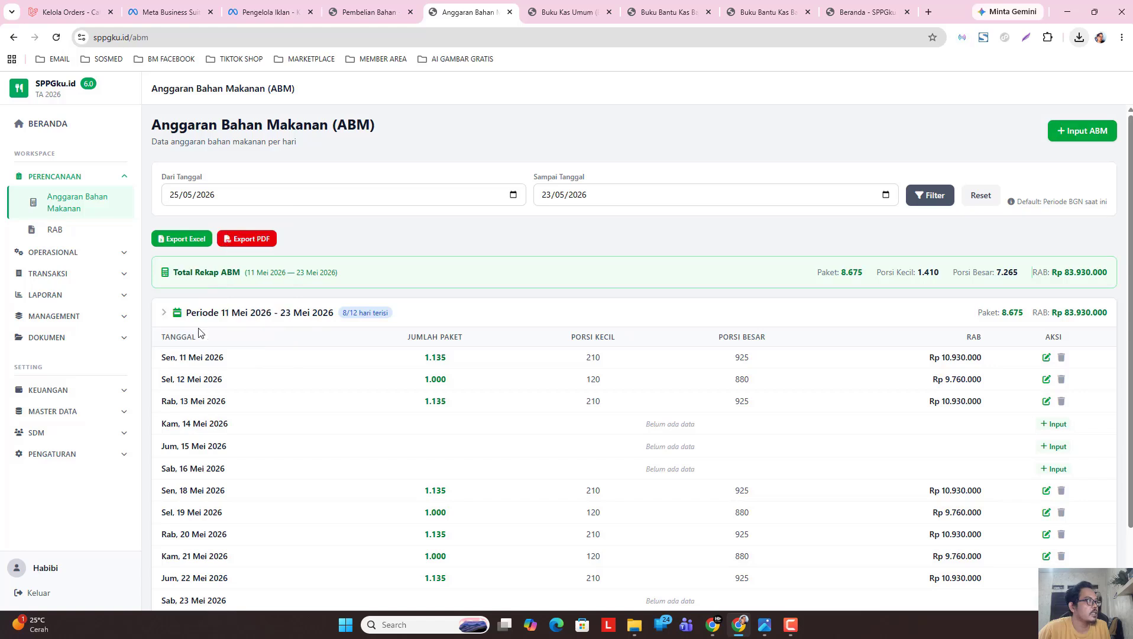
{"action": "left_click", "coordinate": [885, 196]}
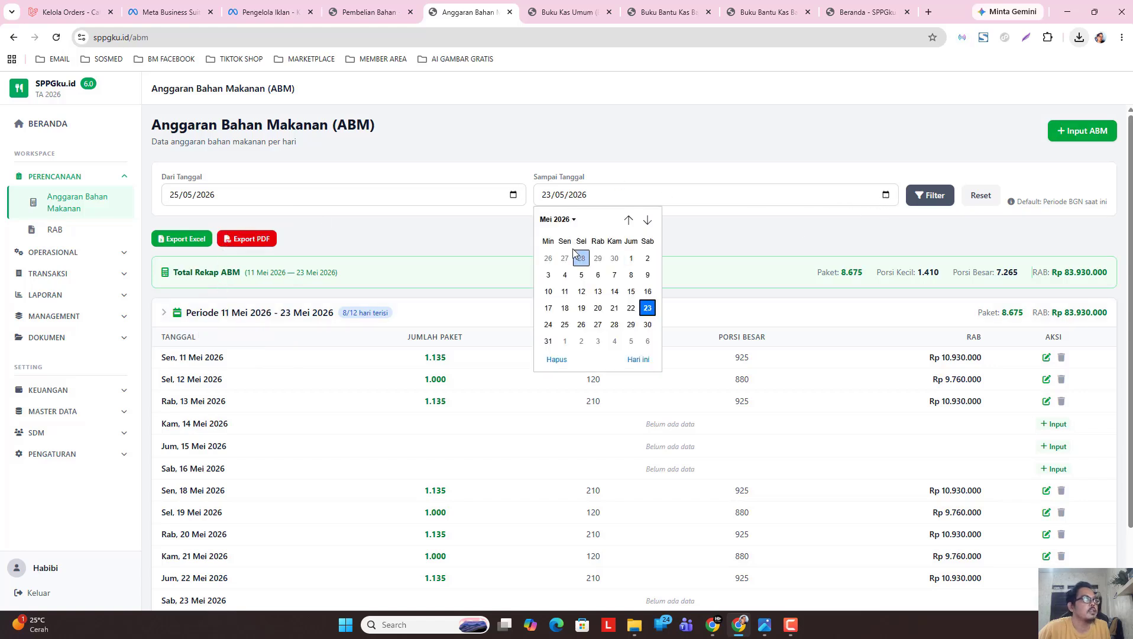
{"action": "left_click", "coordinate": [561, 221]}
{"action": "left_click", "coordinate": [580, 277]}
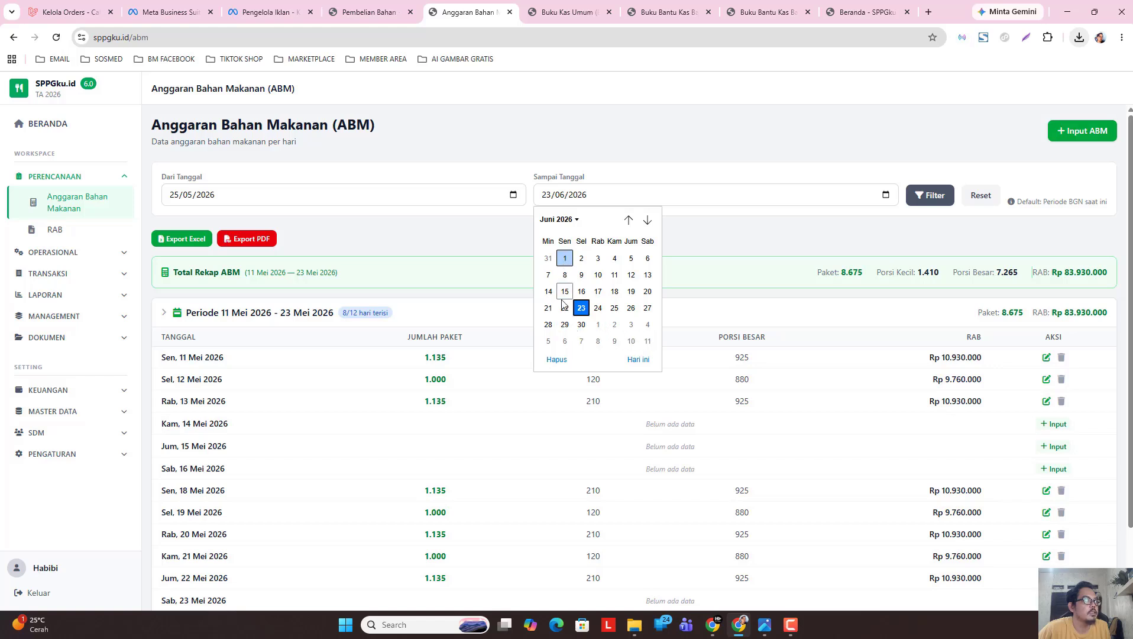
{"action": "left_click", "coordinate": [648, 258]}
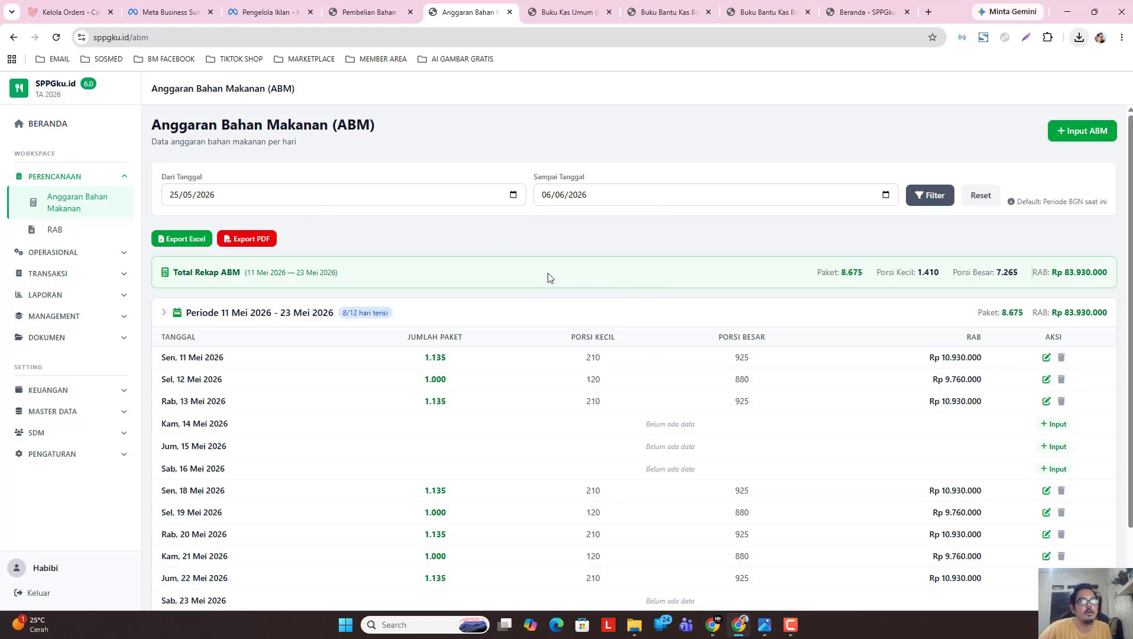
{"action": "left_click", "coordinate": [932, 199]}
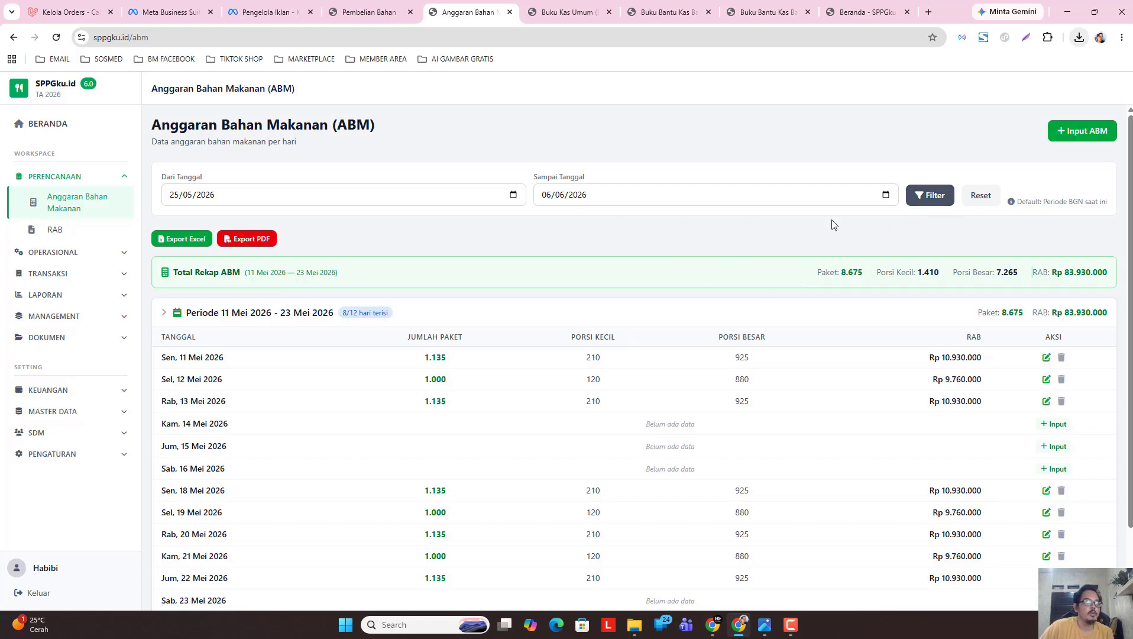
{"action": "left_click", "coordinate": [981, 196]}
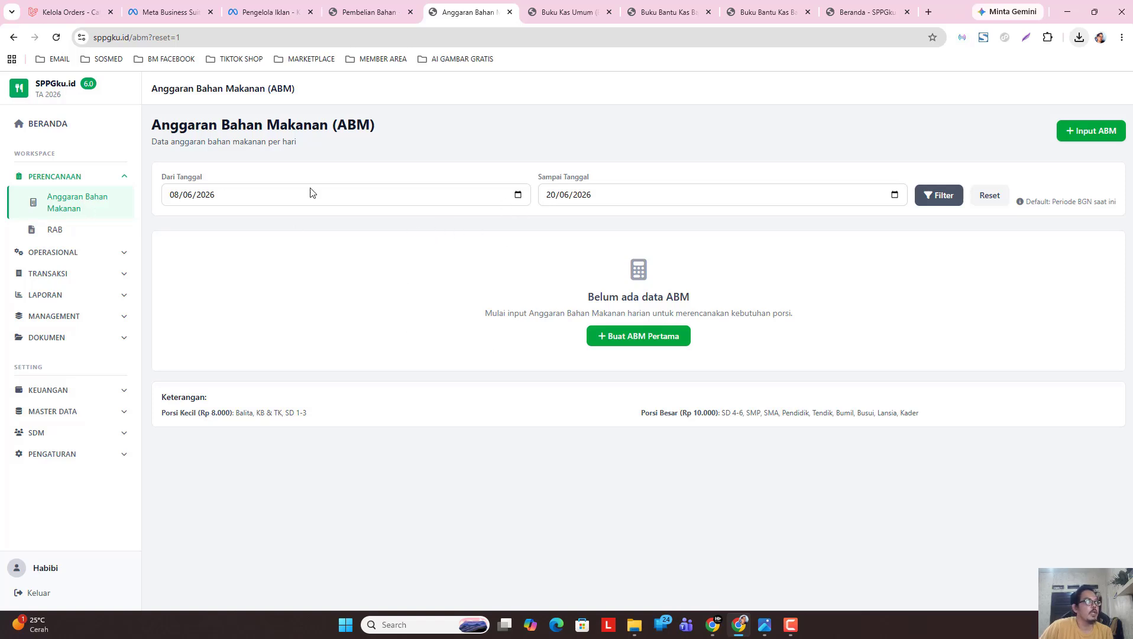
Filter the ABM records from 11/05/2026 to 23/05/2026.
{"action": "left_click", "coordinate": [517, 195]}
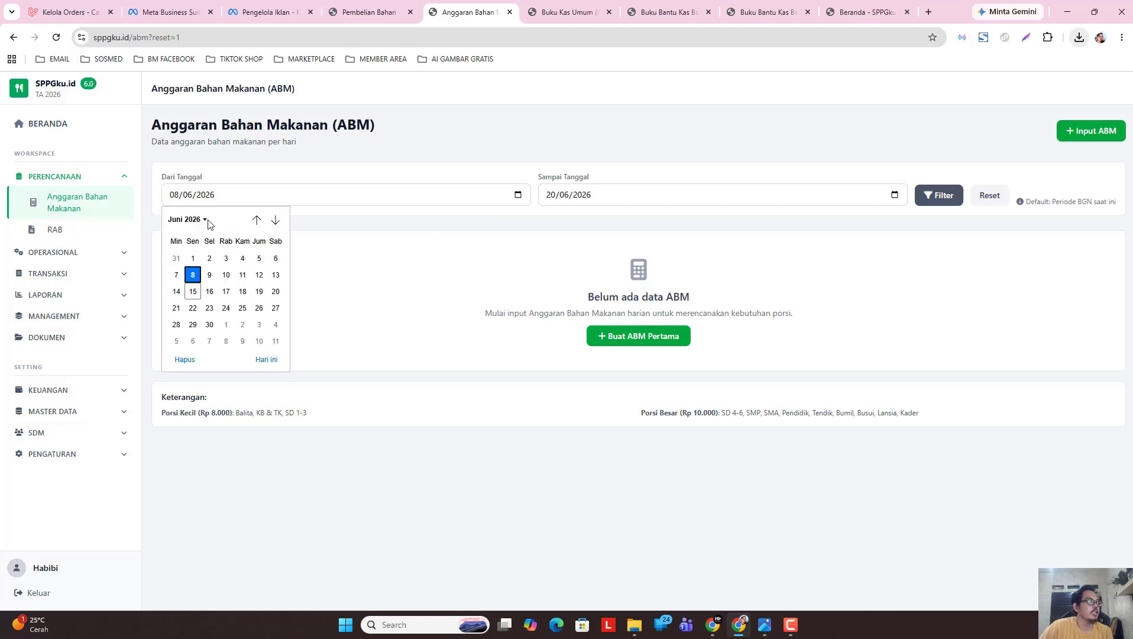
{"action": "left_click", "coordinate": [191, 219]}
{"action": "left_click", "coordinate": [181, 278]}
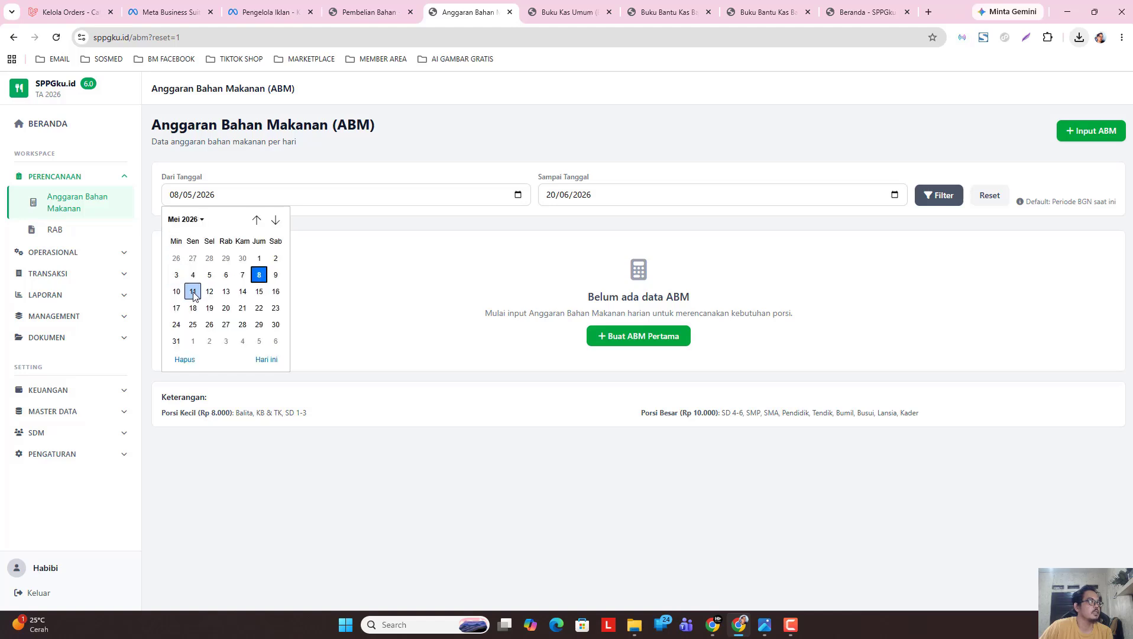
{"action": "left_click", "coordinate": [192, 291]}
{"action": "left_click", "coordinate": [895, 195]}
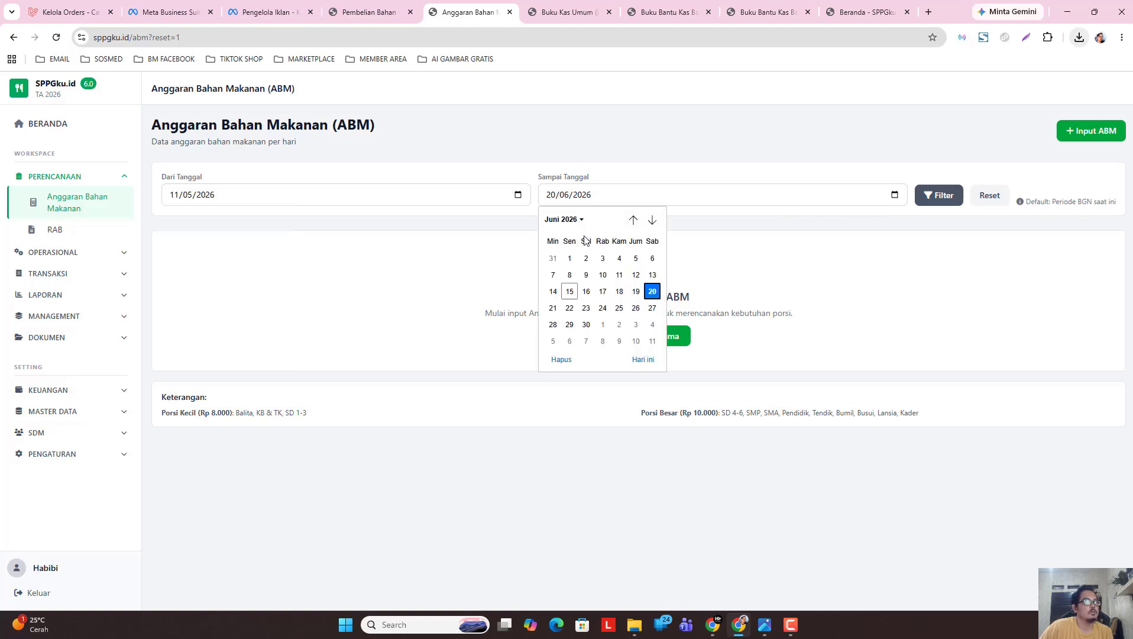
{"action": "left_click", "coordinate": [560, 220]}
{"action": "left_click", "coordinate": [557, 277]}
{"action": "left_click", "coordinate": [636, 308]}
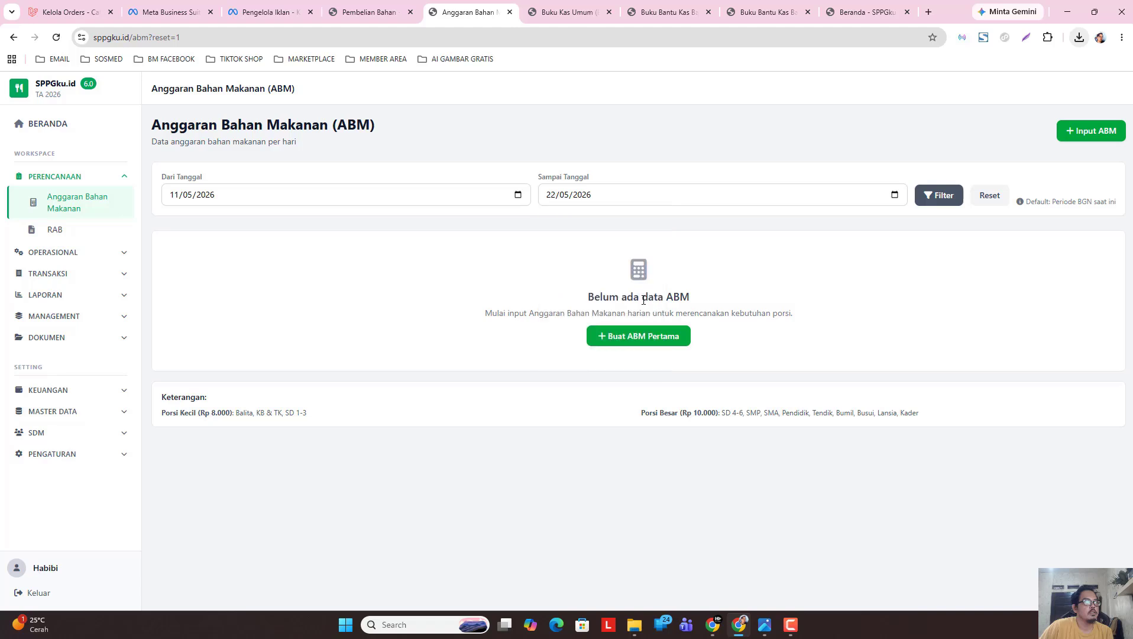
{"action": "left_click", "coordinate": [894, 195]}
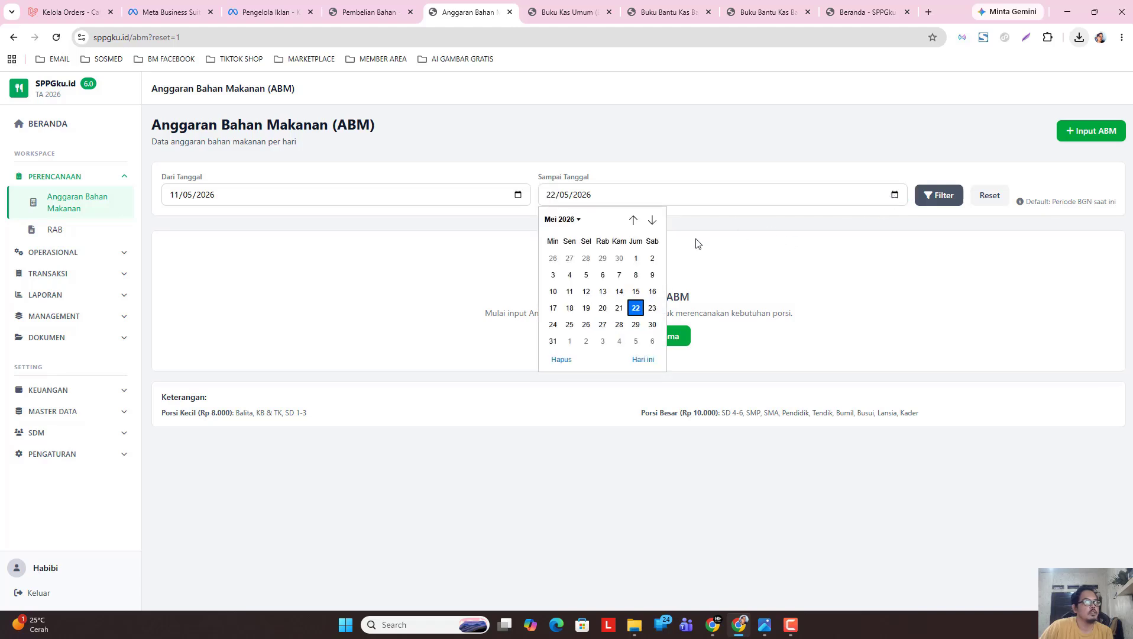
{"action": "left_click", "coordinate": [577, 220]}
{"action": "left_click", "coordinate": [558, 278]}
{"action": "left_click", "coordinate": [650, 307]}
{"action": "left_click", "coordinate": [939, 195]}
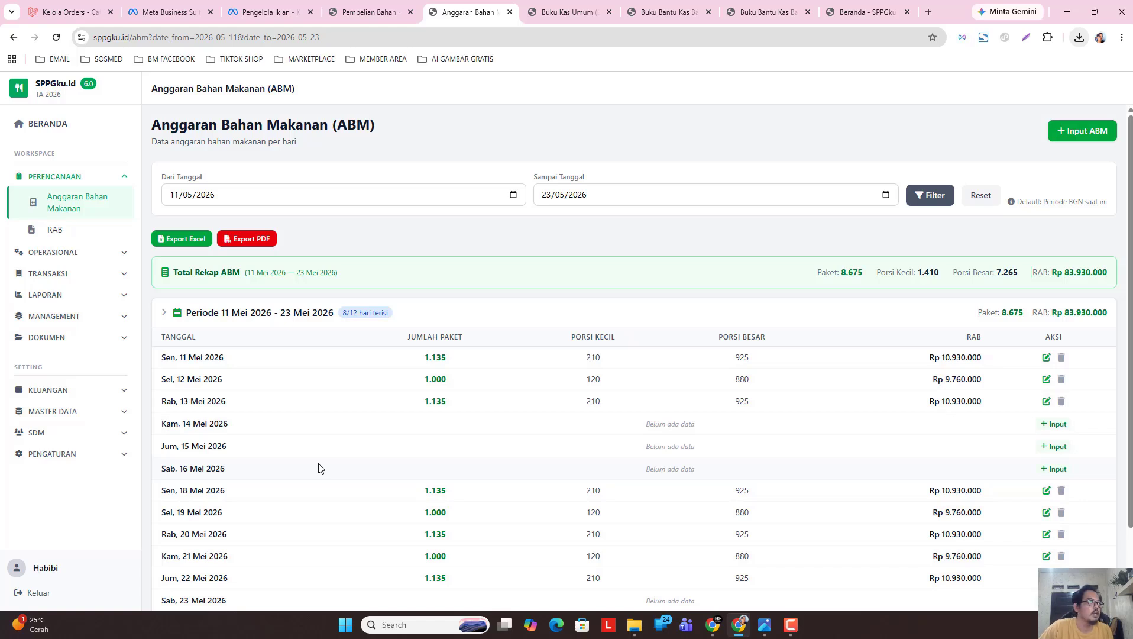
Collapse the 11–23 May period breakdown in the ABM list.
{"action": "left_click", "coordinate": [273, 314]}
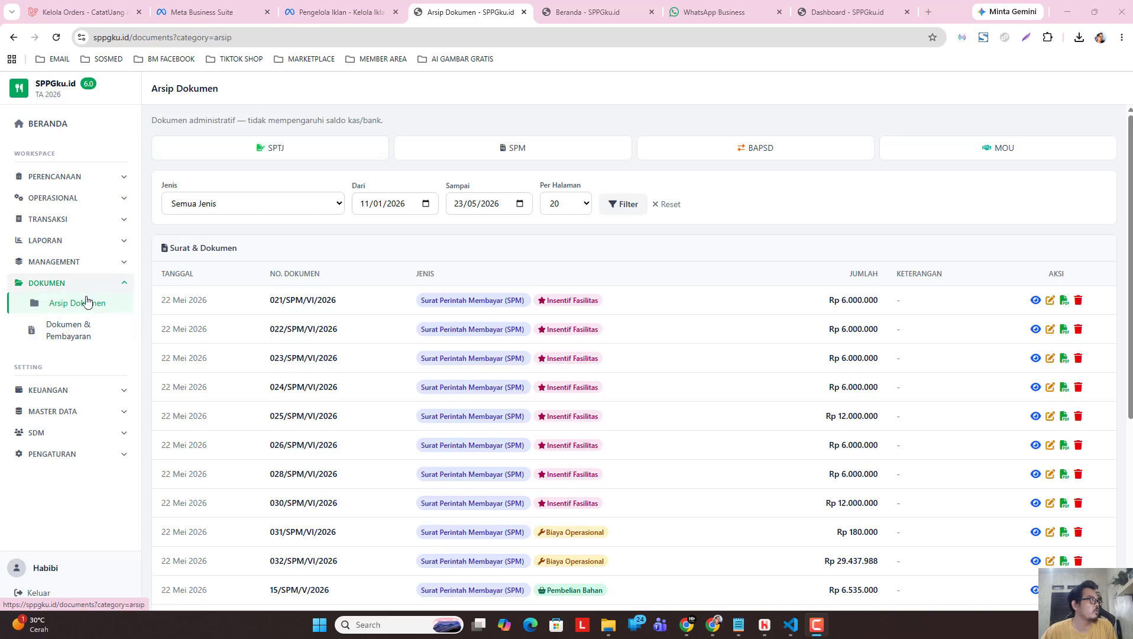
Start a new SPTJ statement dated 22/05/2026.
{"action": "left_click", "coordinate": [334, 155]}
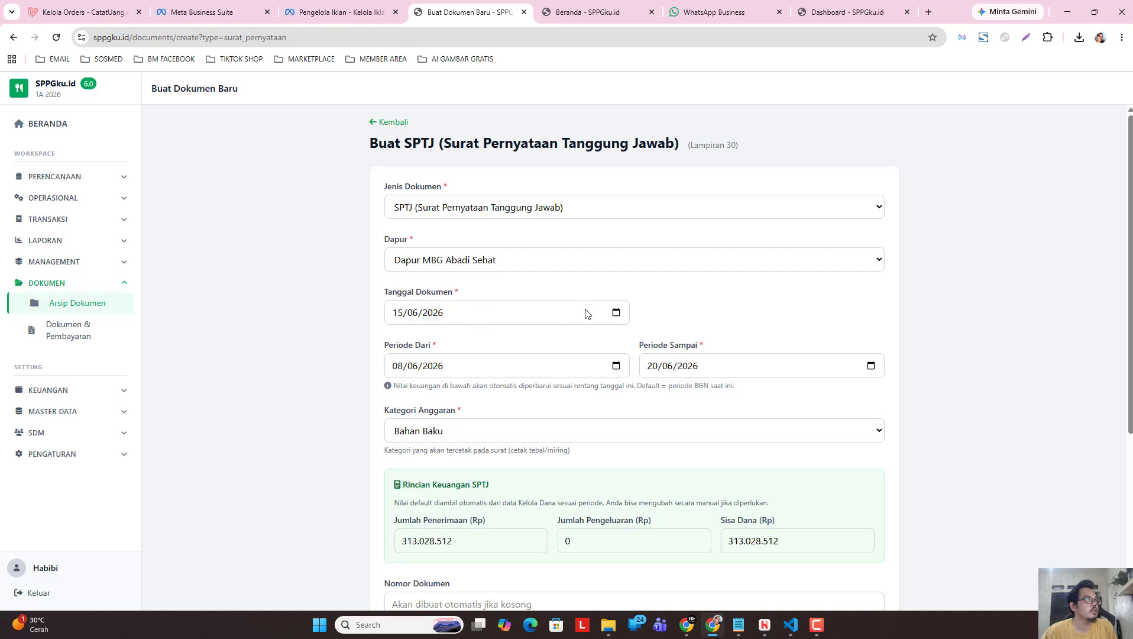
{"action": "left_click", "coordinate": [617, 317]}
{"action": "left_click", "coordinate": [407, 338]}
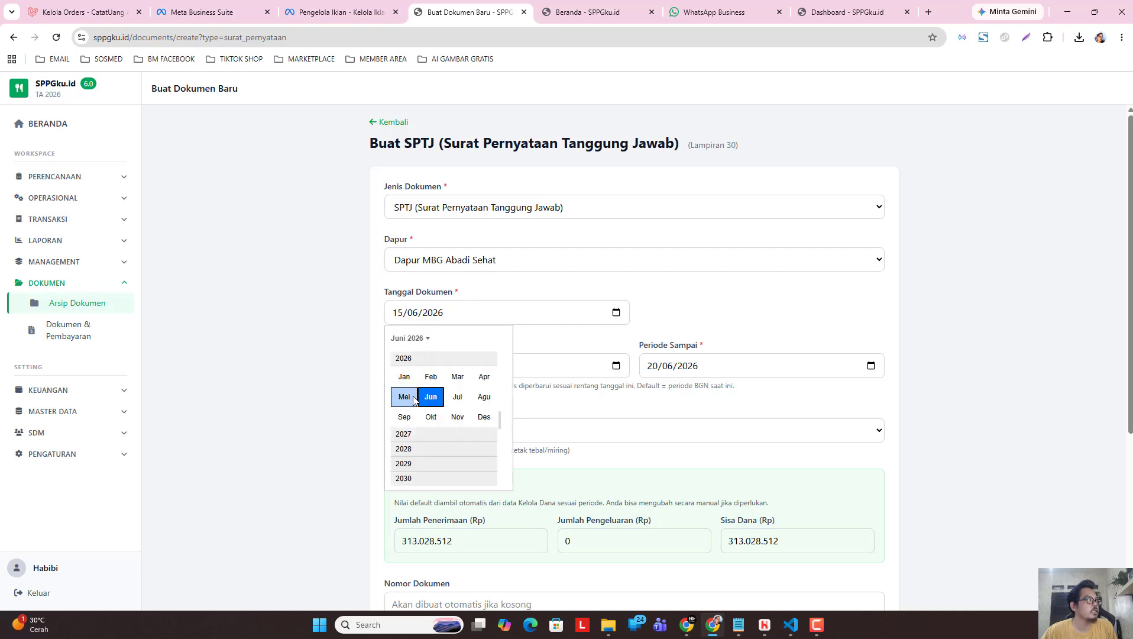
{"action": "left_click", "coordinate": [403, 401]}
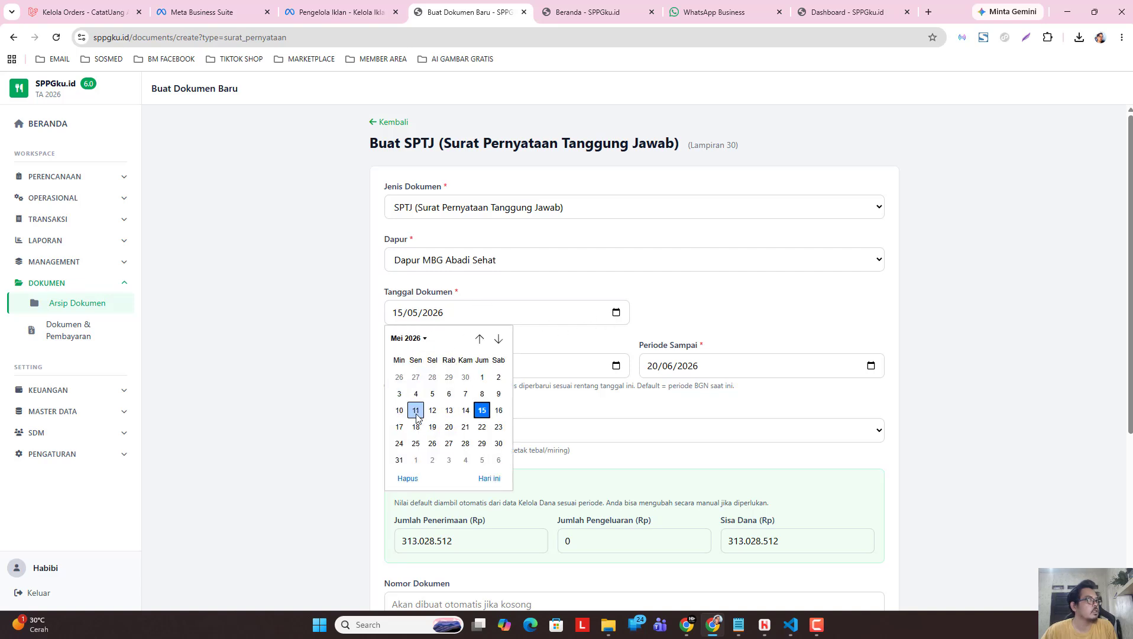
{"action": "left_click", "coordinate": [482, 426]}
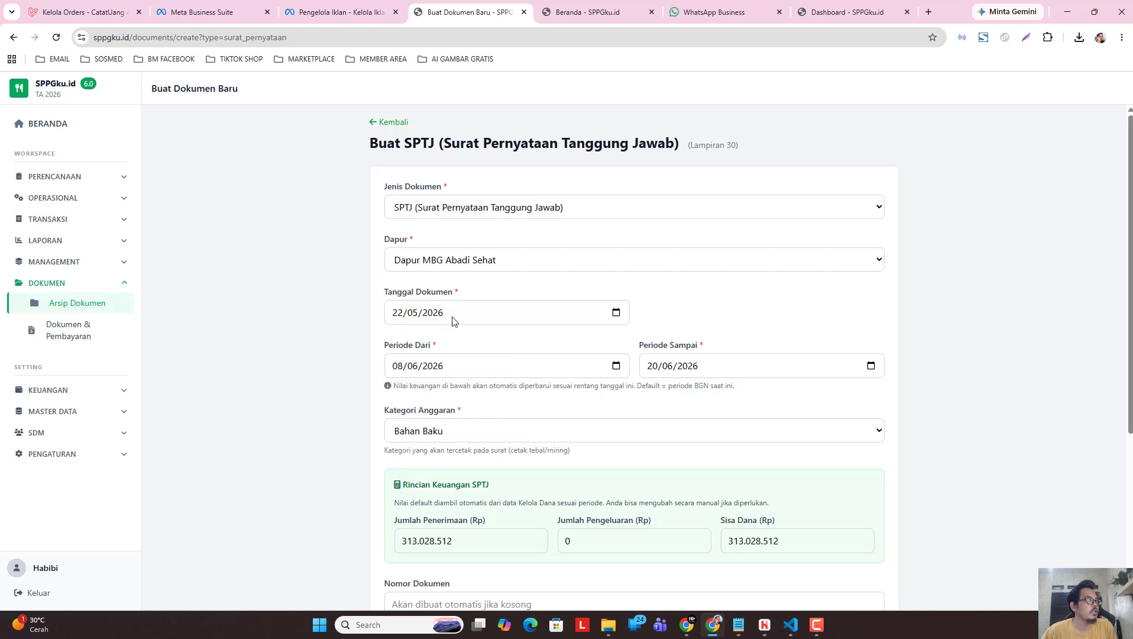
Set the SPTJ period from 11/05/2026 to 23/05/2026.
{"action": "left_click", "coordinate": [617, 366]}
{"action": "left_click", "coordinate": [408, 391]}
{"action": "left_click", "coordinate": [404, 454]}
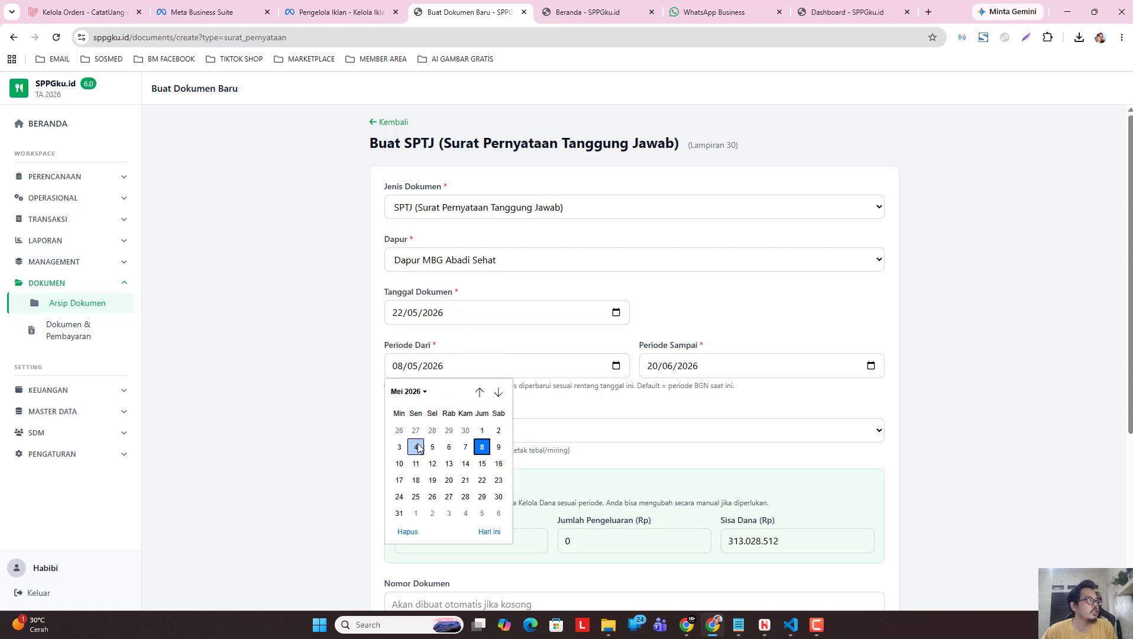
{"action": "left_click", "coordinate": [417, 464]}
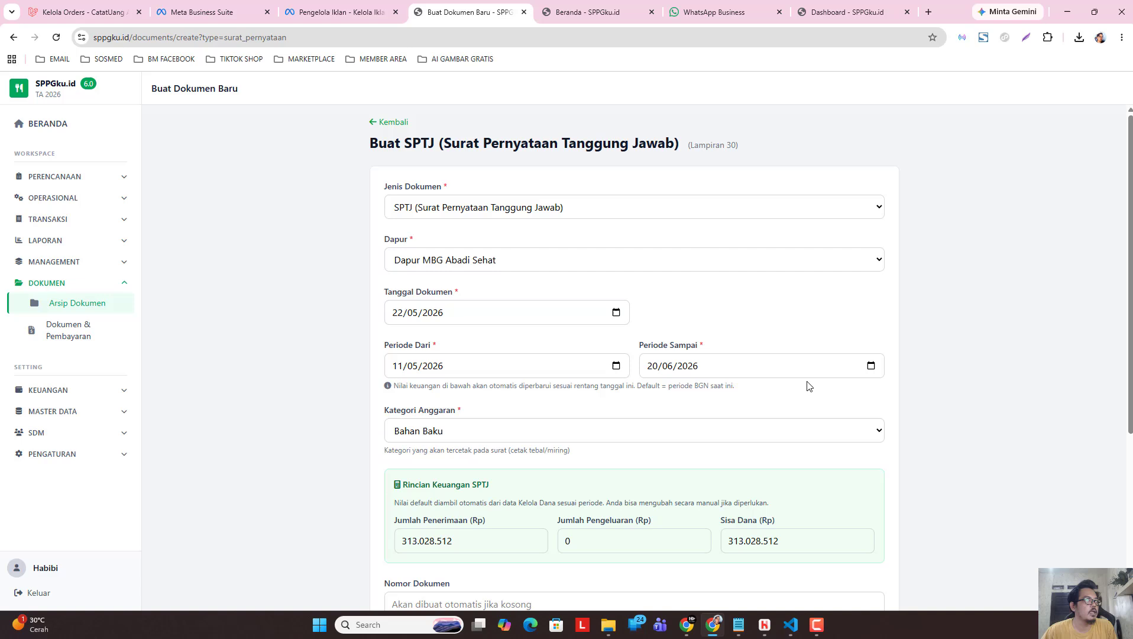
{"action": "left_click", "coordinate": [871, 366]}
{"action": "left_click", "coordinate": [665, 391]}
{"action": "left_click", "coordinate": [659, 454]}
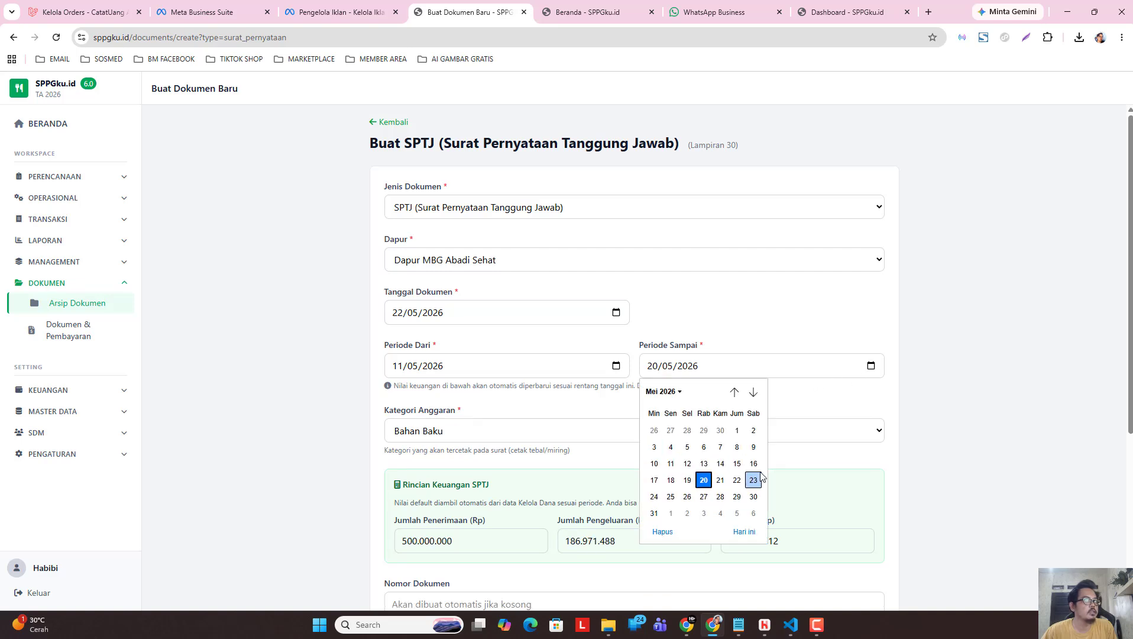
{"action": "left_click", "coordinate": [753, 479]}
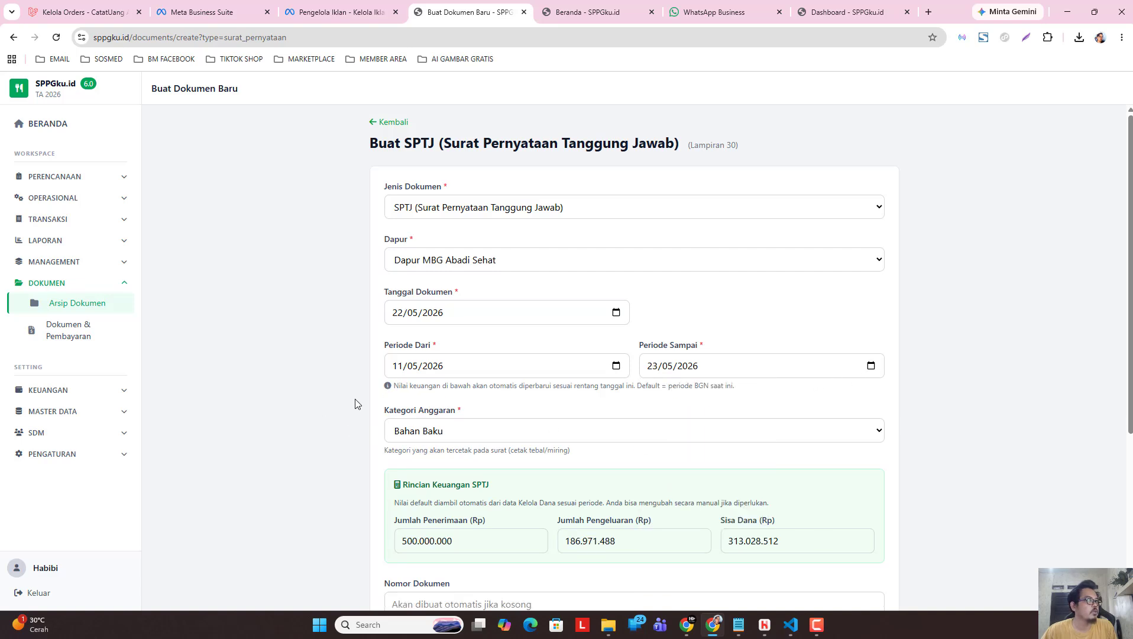
Keep Bahan Baku as the budget category and save the SPTJ document.
{"action": "left_click", "coordinate": [798, 436]}
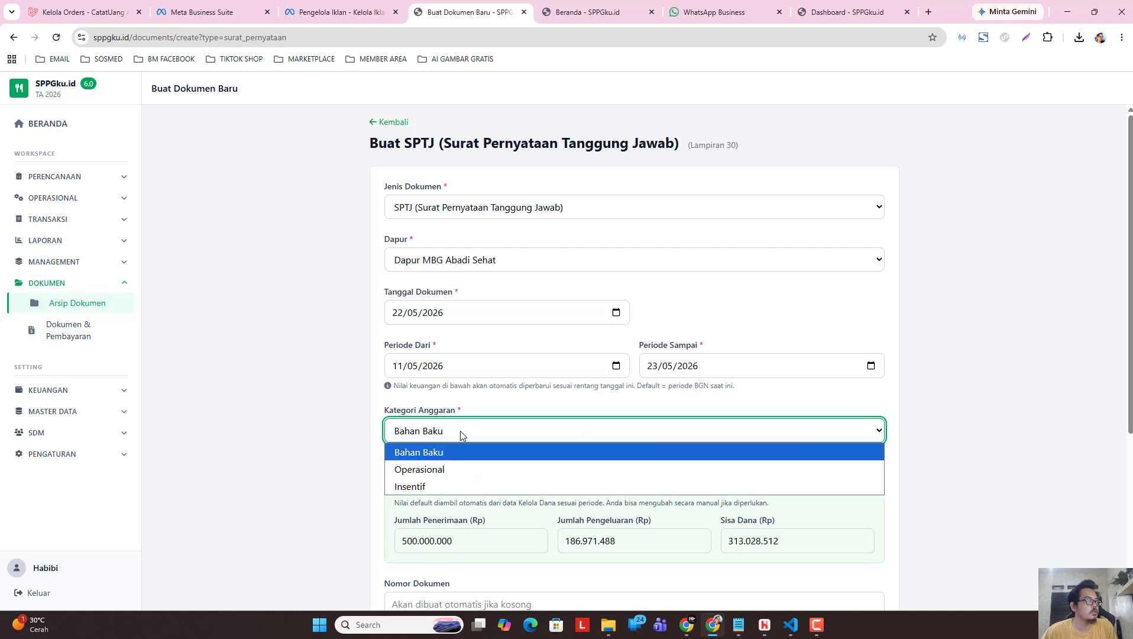
{"action": "left_click", "coordinate": [311, 427]}
{"action": "scroll", "coordinate": [1123, 353], "scroll_direction": "down", "scroll_amount": 1}
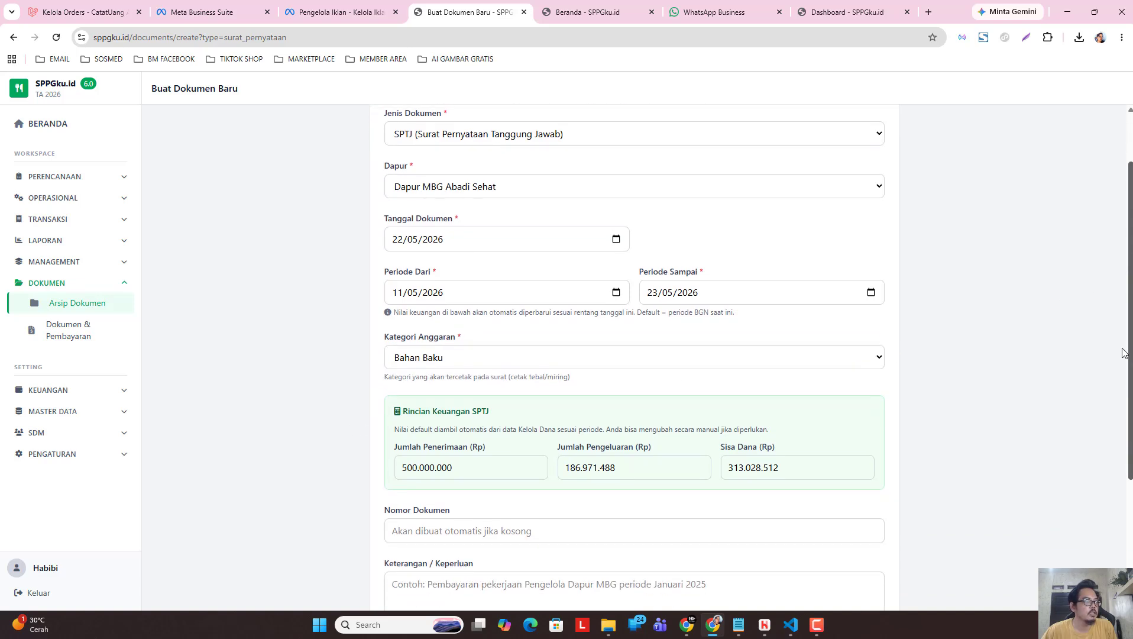
{"action": "scroll", "coordinate": [1122, 353], "scroll_direction": "down", "scroll_amount": 3}
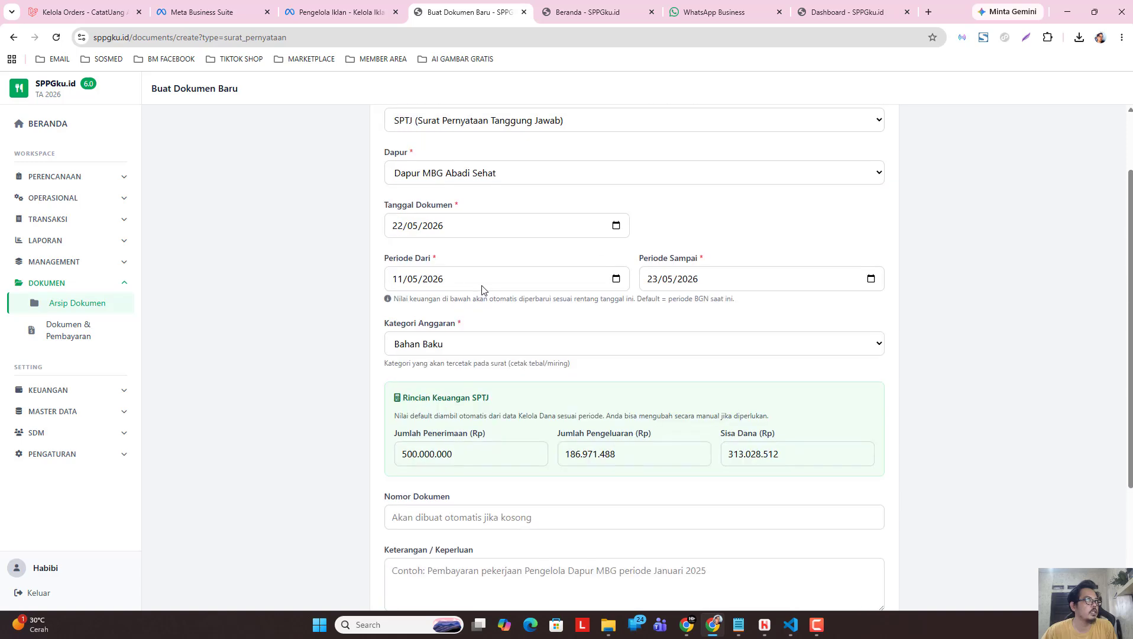
{"action": "scroll", "coordinate": [481, 299], "scroll_direction": "up", "scroll_amount": 3}
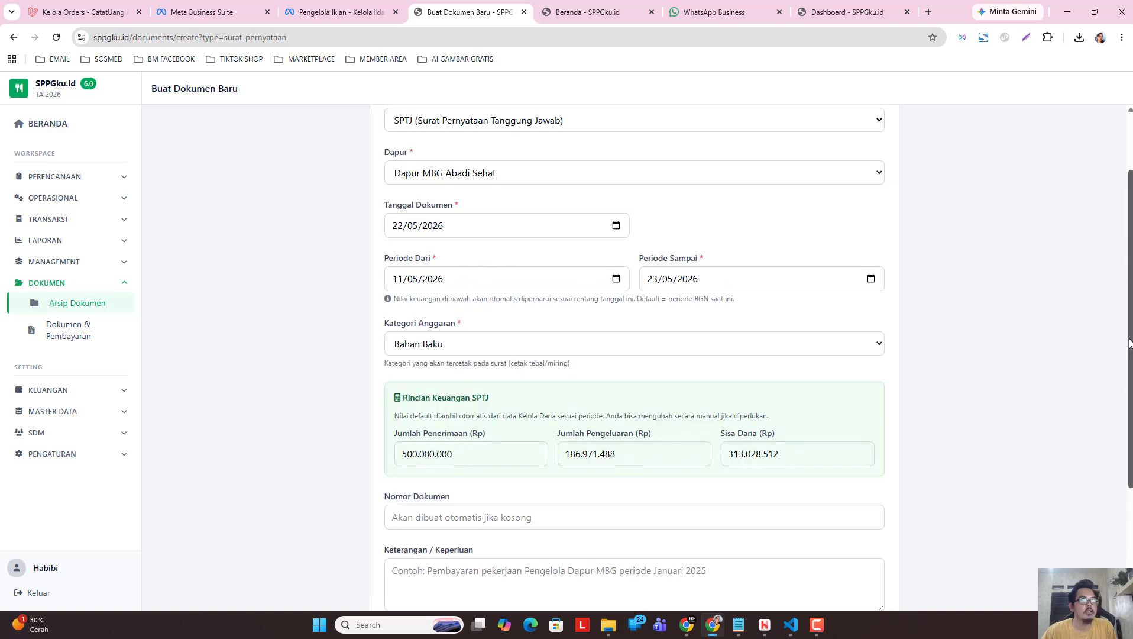
{"action": "scroll", "coordinate": [1127, 355], "scroll_direction": "down", "scroll_amount": 3}
{"action": "left_click", "coordinate": [824, 578]}
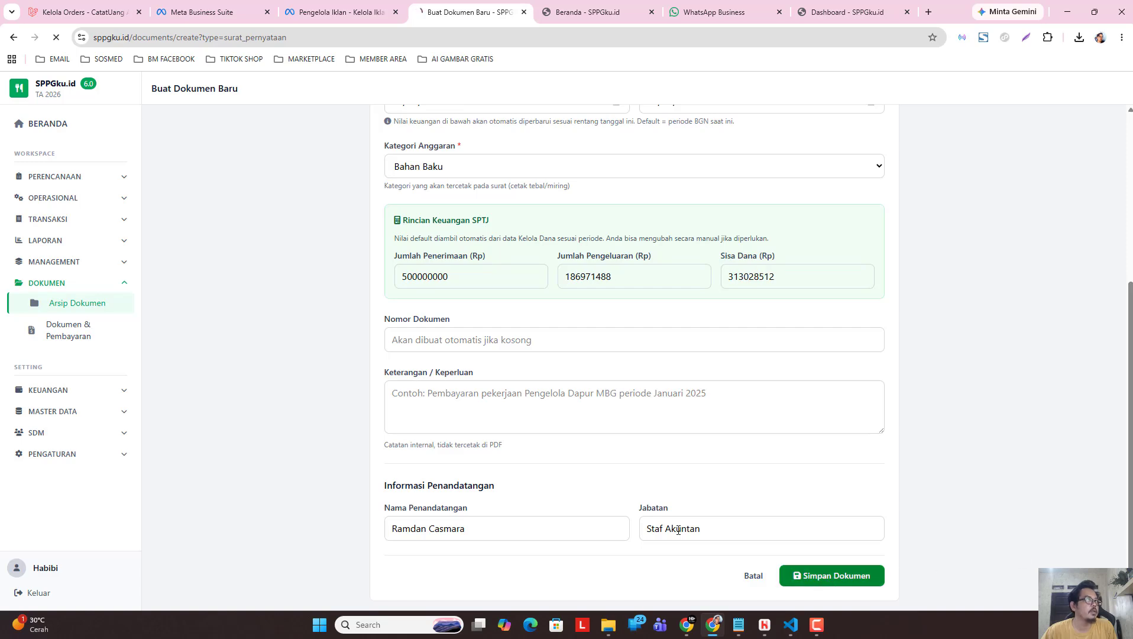
Scroll through the SPTJ 001/SPTJ.Banper/V/2026 PDF preview, then return to Arsip Dokumen.
{"action": "scroll", "coordinate": [1128, 229], "scroll_direction": "down", "scroll_amount": 9}
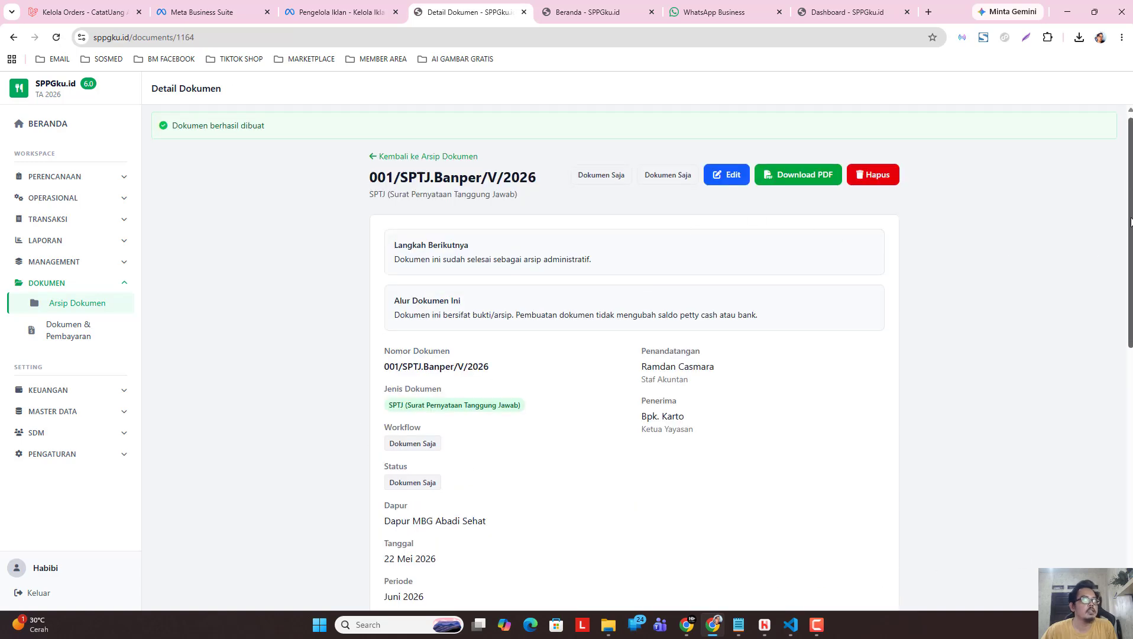
{"action": "scroll", "coordinate": [1005, 284], "scroll_direction": "down", "scroll_amount": 1}
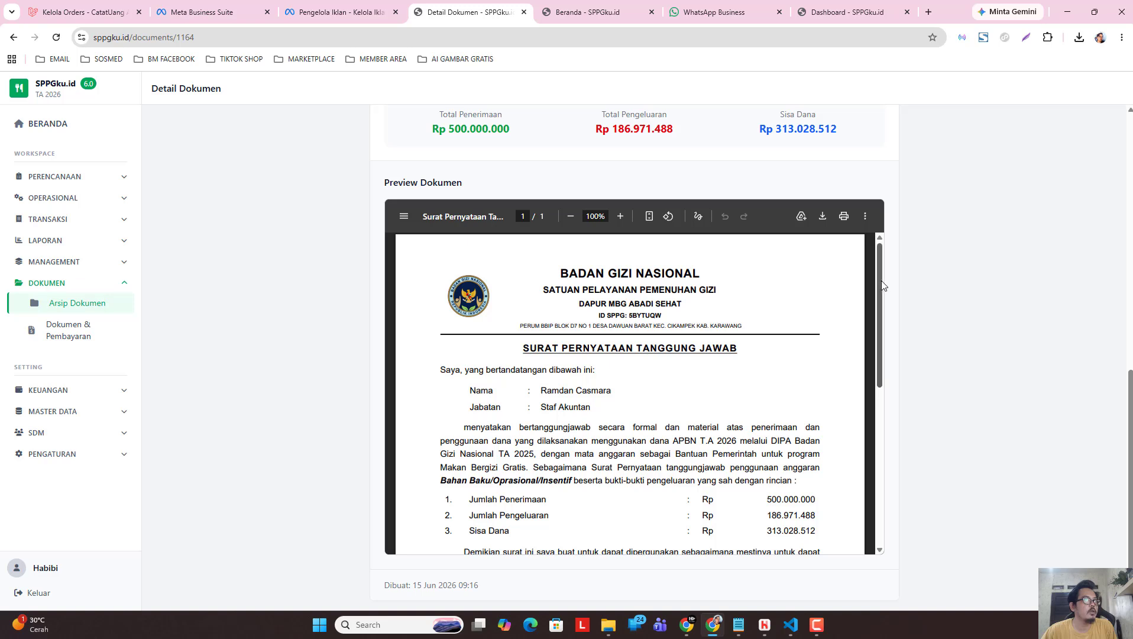
{"action": "left_click_drag", "start_coordinate": [882, 288], "coordinate": [882, 345]}
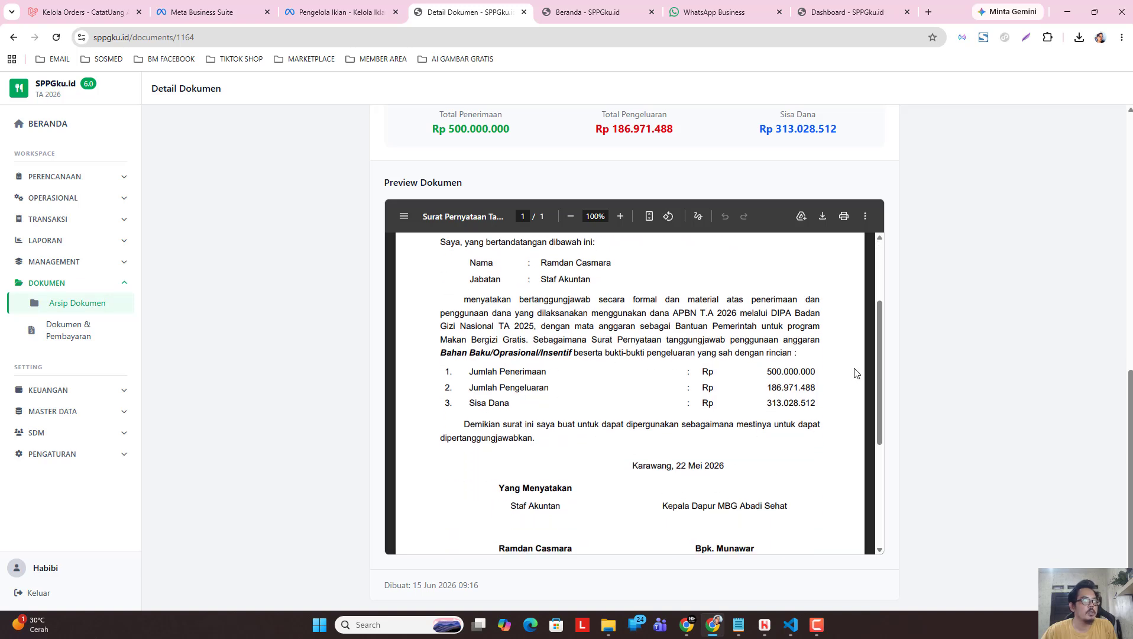
{"action": "mouse_move", "coordinate": [876, 353]}
{"action": "left_mouse_down"}
{"action": "mouse_move", "coordinate": [874, 488]}
{"action": "mouse_move", "coordinate": [868, 359]}
{"action": "left_mouse_up"}
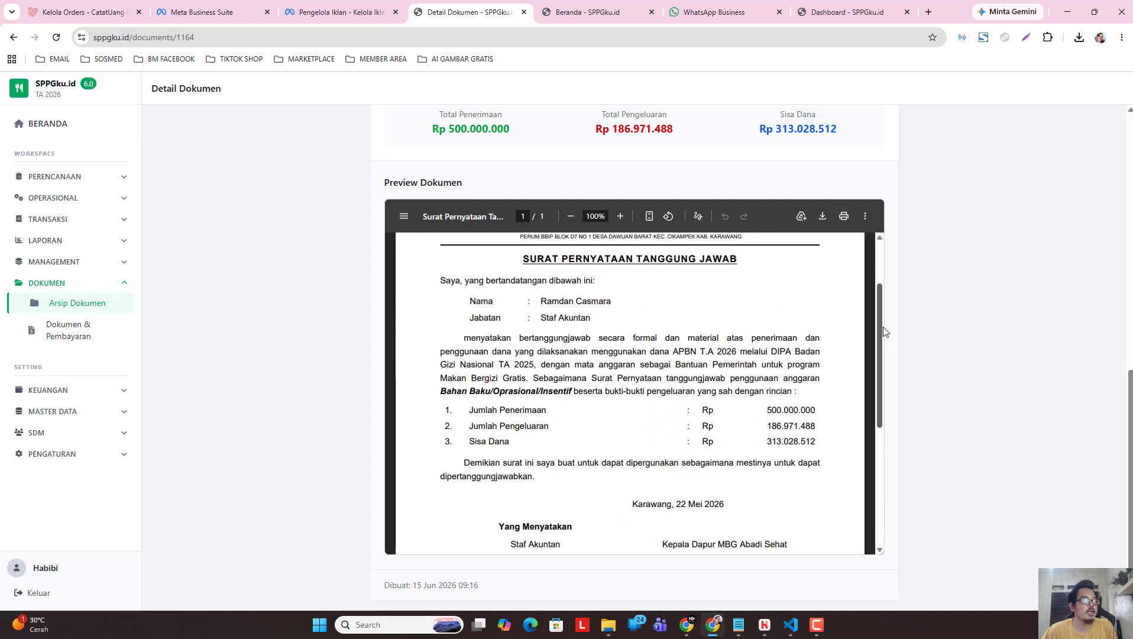
{"action": "left_click_drag", "start_coordinate": [883, 328], "coordinate": [883, 287]}
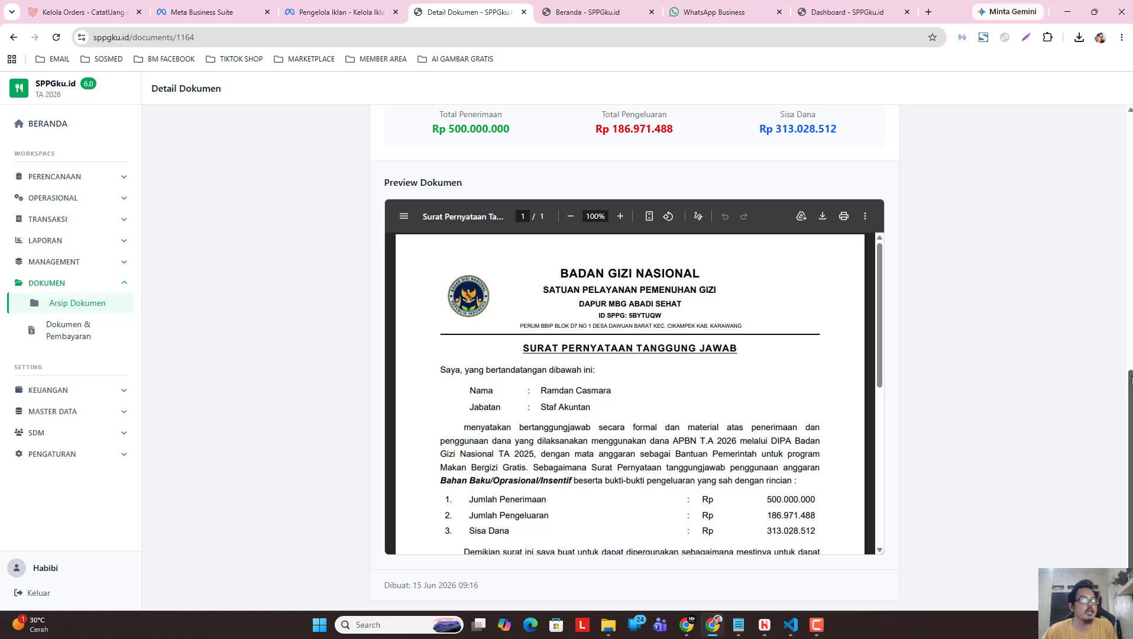
{"action": "left_click_drag", "start_coordinate": [1130, 467], "coordinate": [1130, 212]}
{"action": "left_click", "coordinate": [445, 158]}
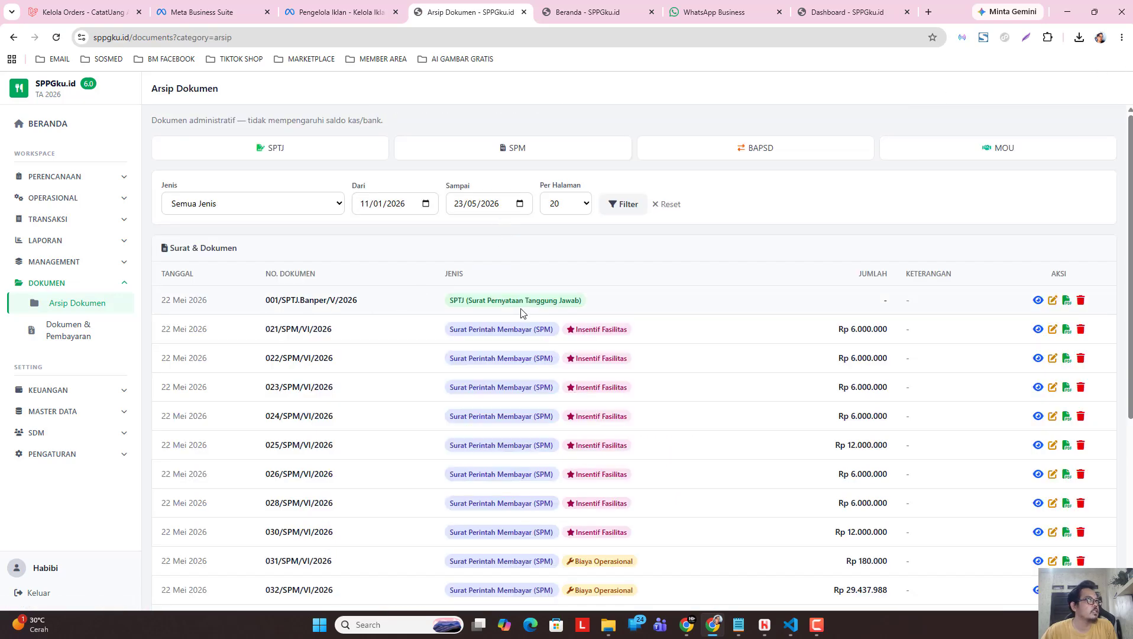
Start a new BAPSD remaining-funds letter dated 22/05/2026.
{"action": "left_click", "coordinate": [770, 152]}
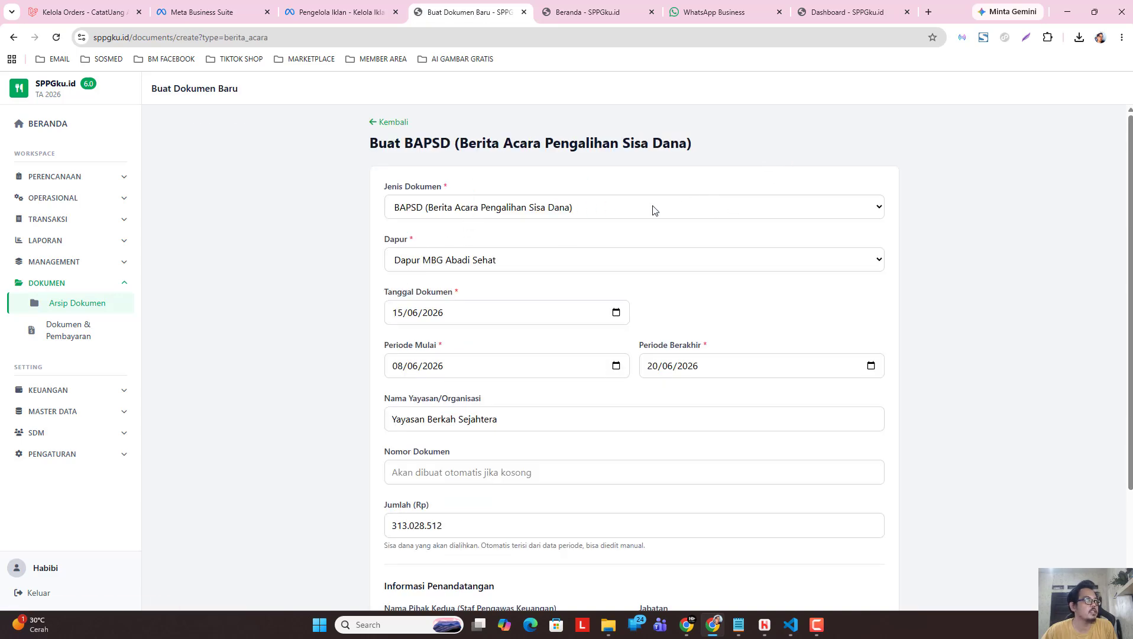
{"action": "left_click", "coordinate": [616, 313]}
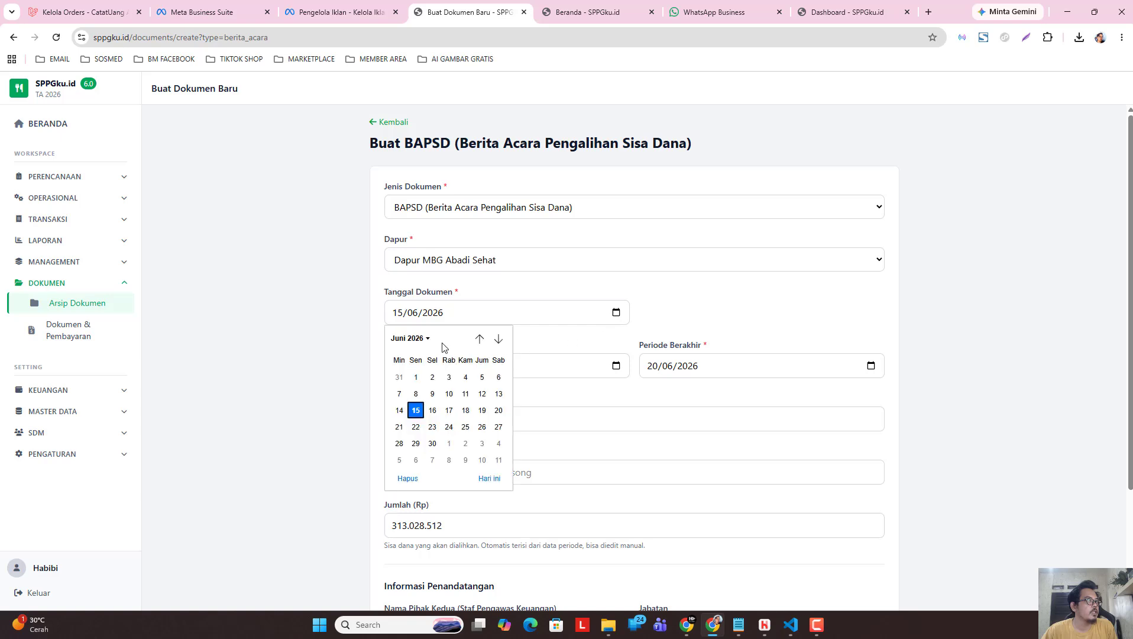
{"action": "left_click", "coordinate": [425, 338]}
{"action": "left_click", "coordinate": [399, 395]}
{"action": "left_click", "coordinate": [482, 427]}
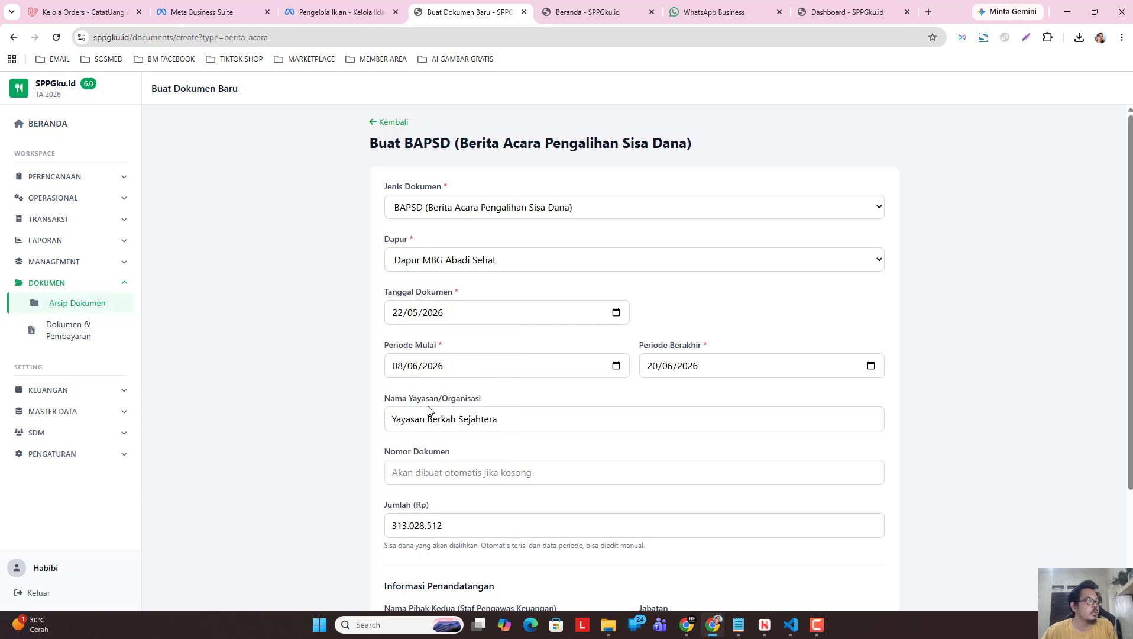
Set the BAPSD period from 11/05/2026 to 23/05/2026 and save the document.
{"action": "left_click", "coordinate": [615, 365]}
{"action": "left_click", "coordinate": [410, 391]}
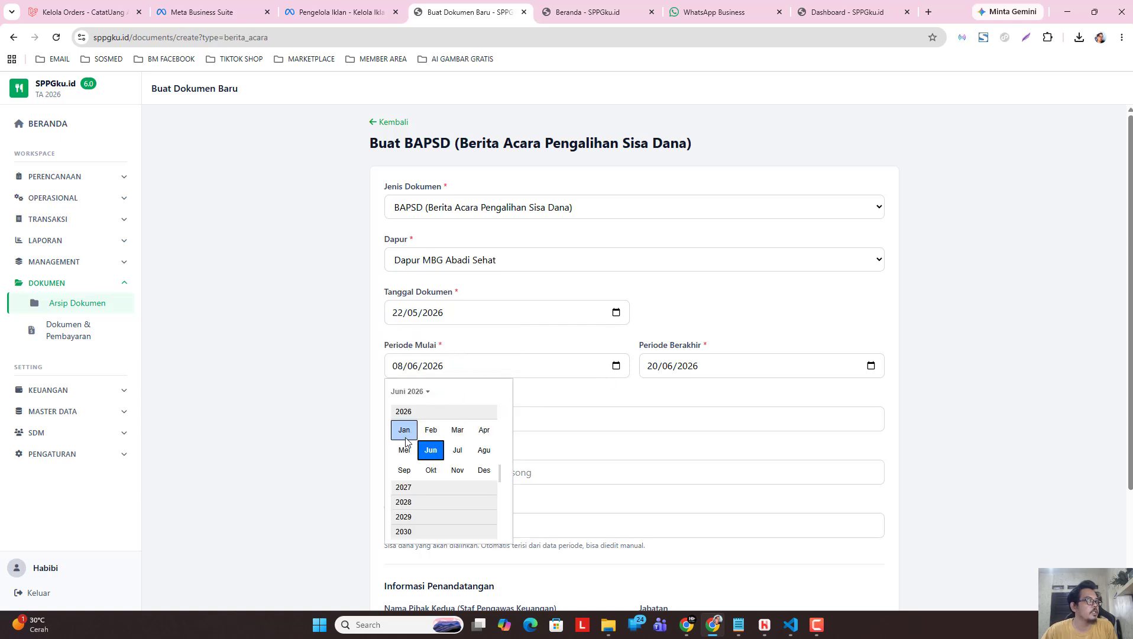
{"action": "left_click", "coordinate": [405, 450]}
{"action": "left_click", "coordinate": [413, 464]}
{"action": "left_click", "coordinate": [871, 367]}
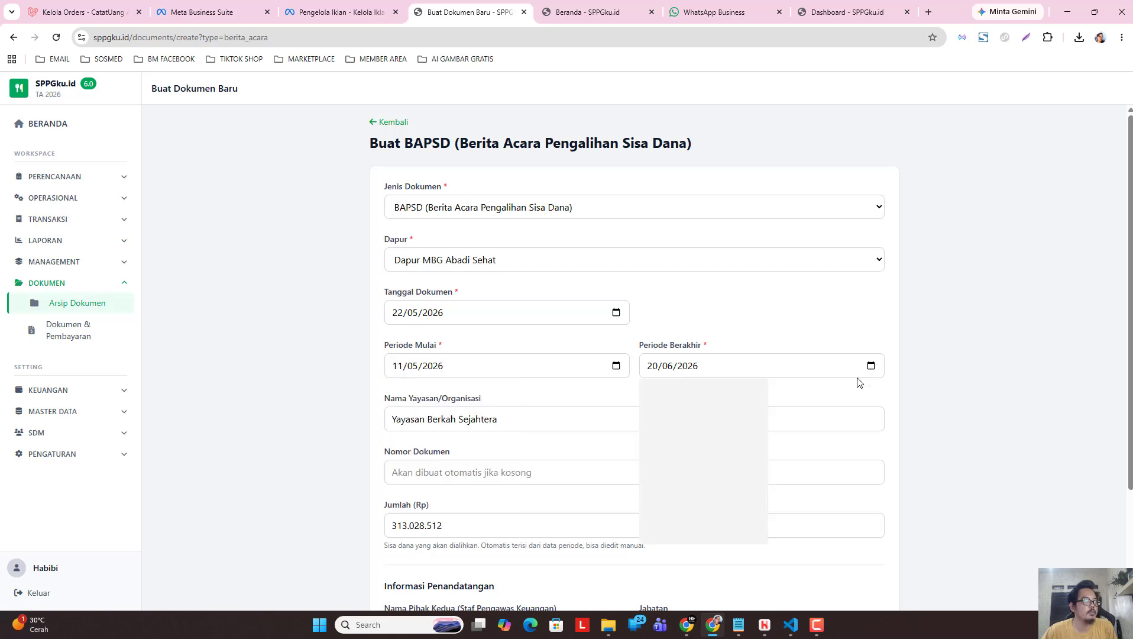
{"action": "left_click", "coordinate": [661, 391]}
{"action": "left_click", "coordinate": [658, 450]}
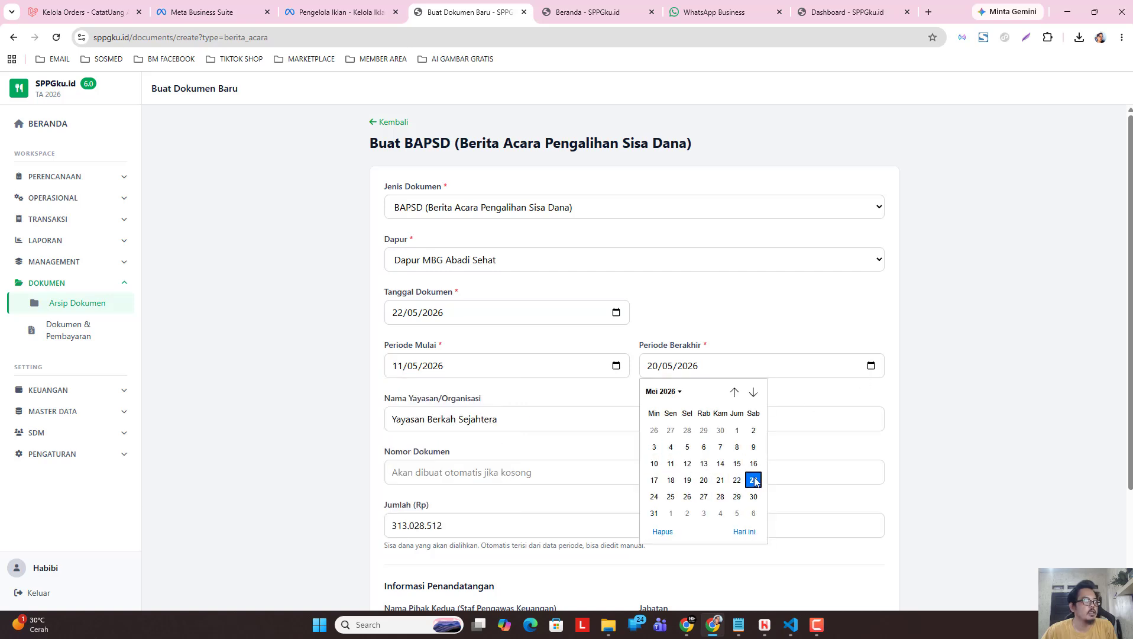
{"action": "left_click", "coordinate": [753, 480]}
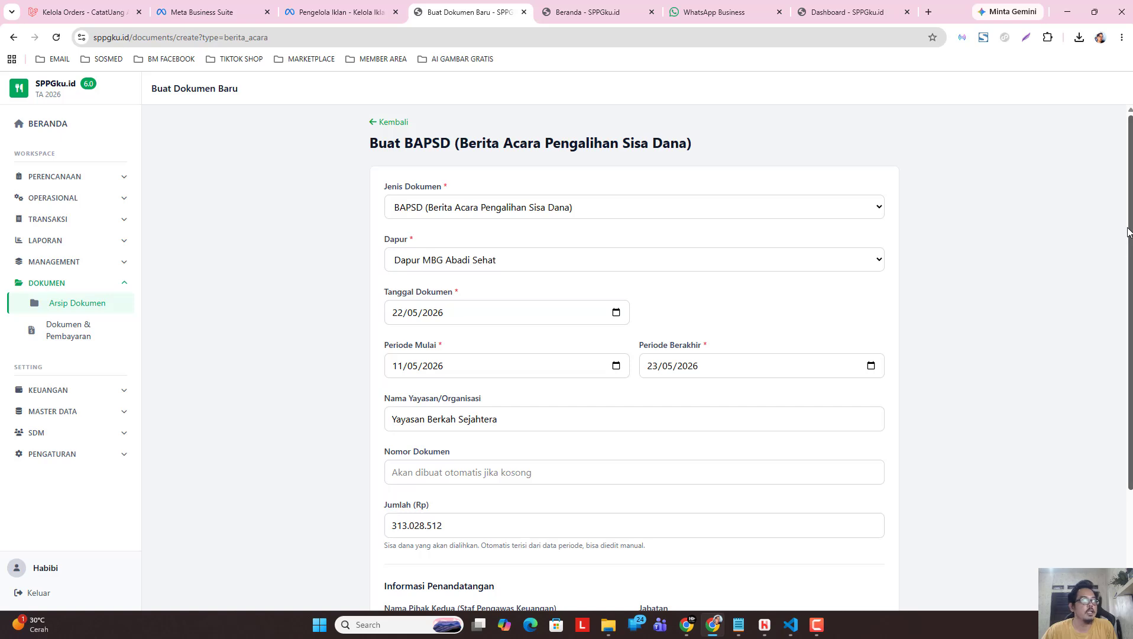
{"action": "left_click_drag", "start_coordinate": [1123, 236], "coordinate": [1123, 358]}
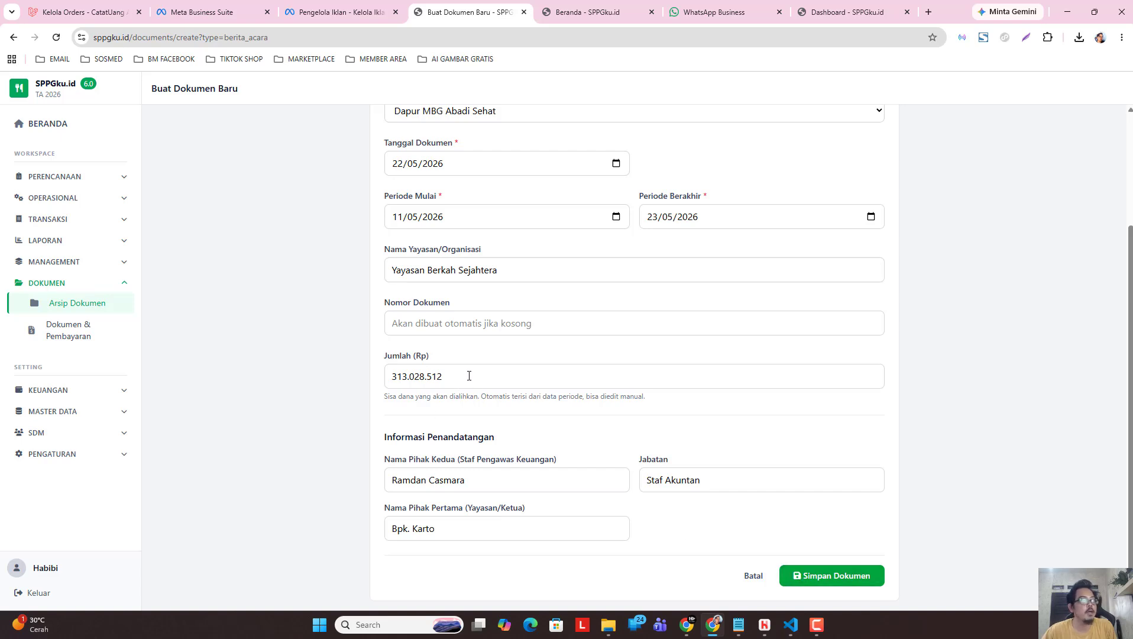
{"action": "left_click", "coordinate": [823, 573]}
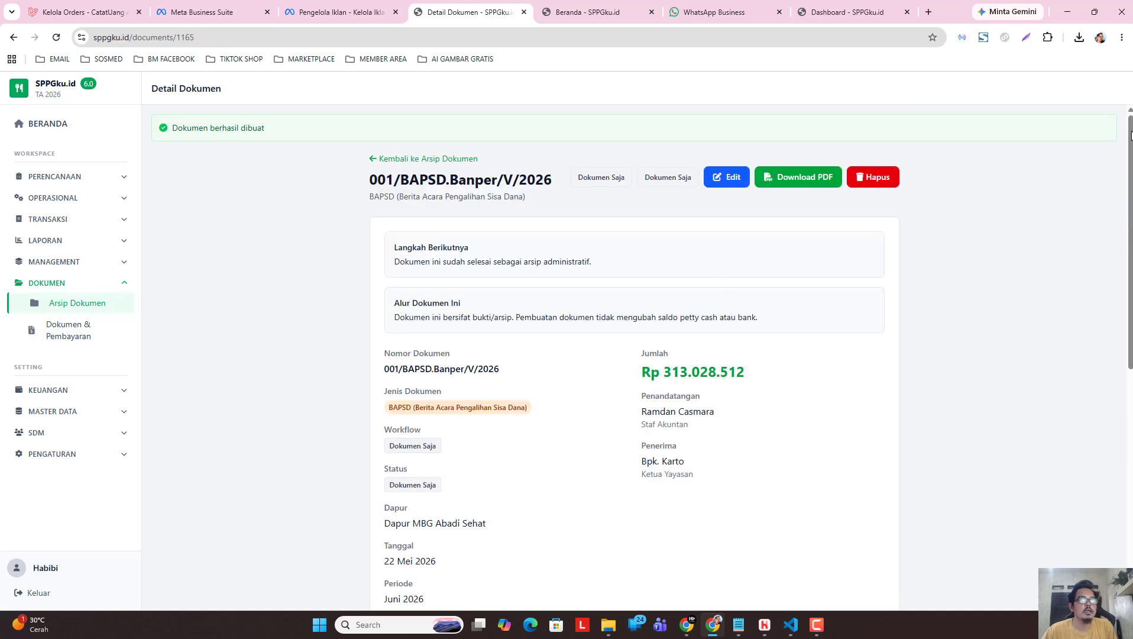
Scroll through the BAPSD 001/BAPSD.Banper/V/2026 PDF preview, then return to Arsip Dokumen.
{"action": "scroll", "coordinate": [1004, 387], "scroll_direction": "down", "scroll_amount": 7}
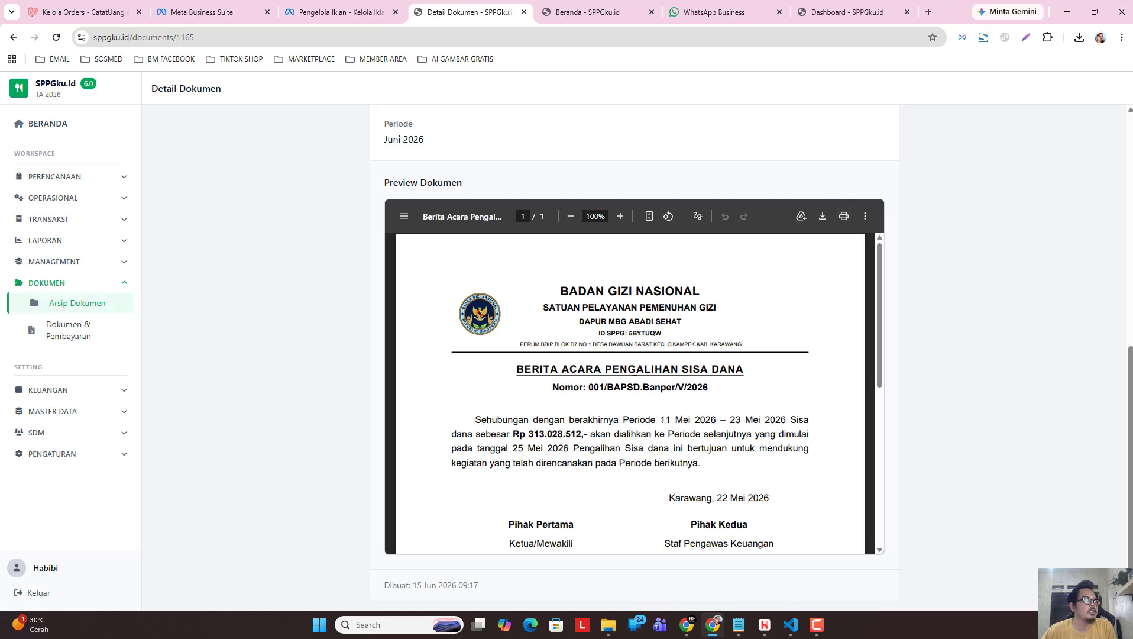
{"action": "left_click_drag", "start_coordinate": [878, 268], "coordinate": [882, 324]}
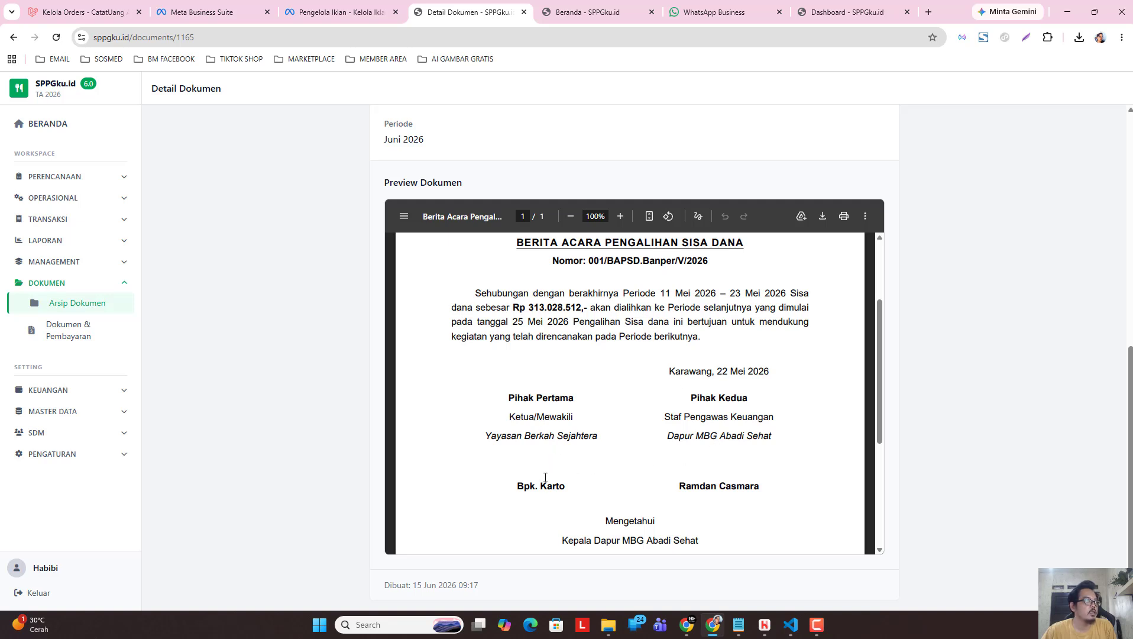
{"action": "mouse_move", "coordinate": [879, 332]}
{"action": "left_mouse_down"}
{"action": "mouse_move", "coordinate": [873, 474]}
{"action": "mouse_move", "coordinate": [876, 260]}
{"action": "left_mouse_up"}
{"action": "scroll", "coordinate": [1047, 373], "scroll_direction": "up", "scroll_amount": 6}
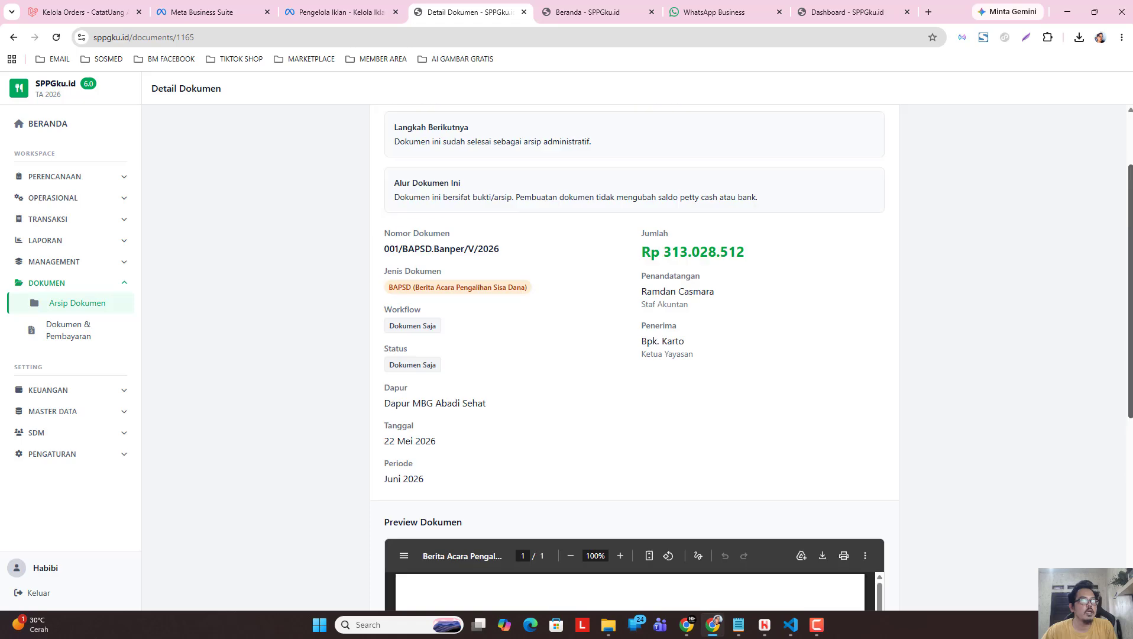
{"action": "scroll", "coordinate": [557, 179], "scroll_direction": "up", "scroll_amount": 2}
{"action": "left_click", "coordinate": [401, 161]}
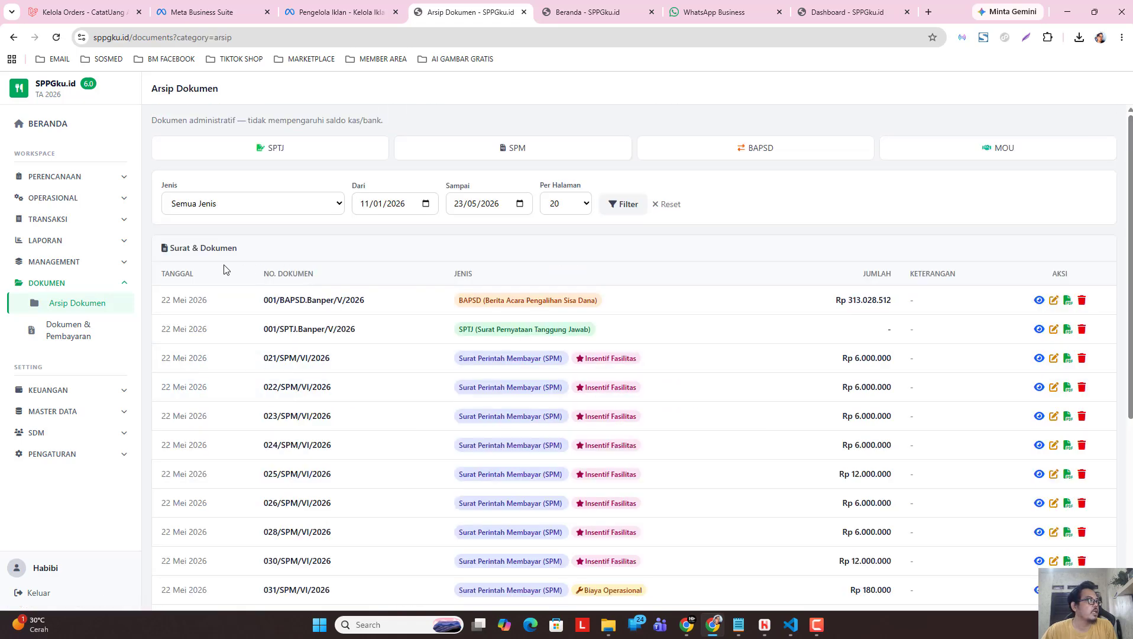